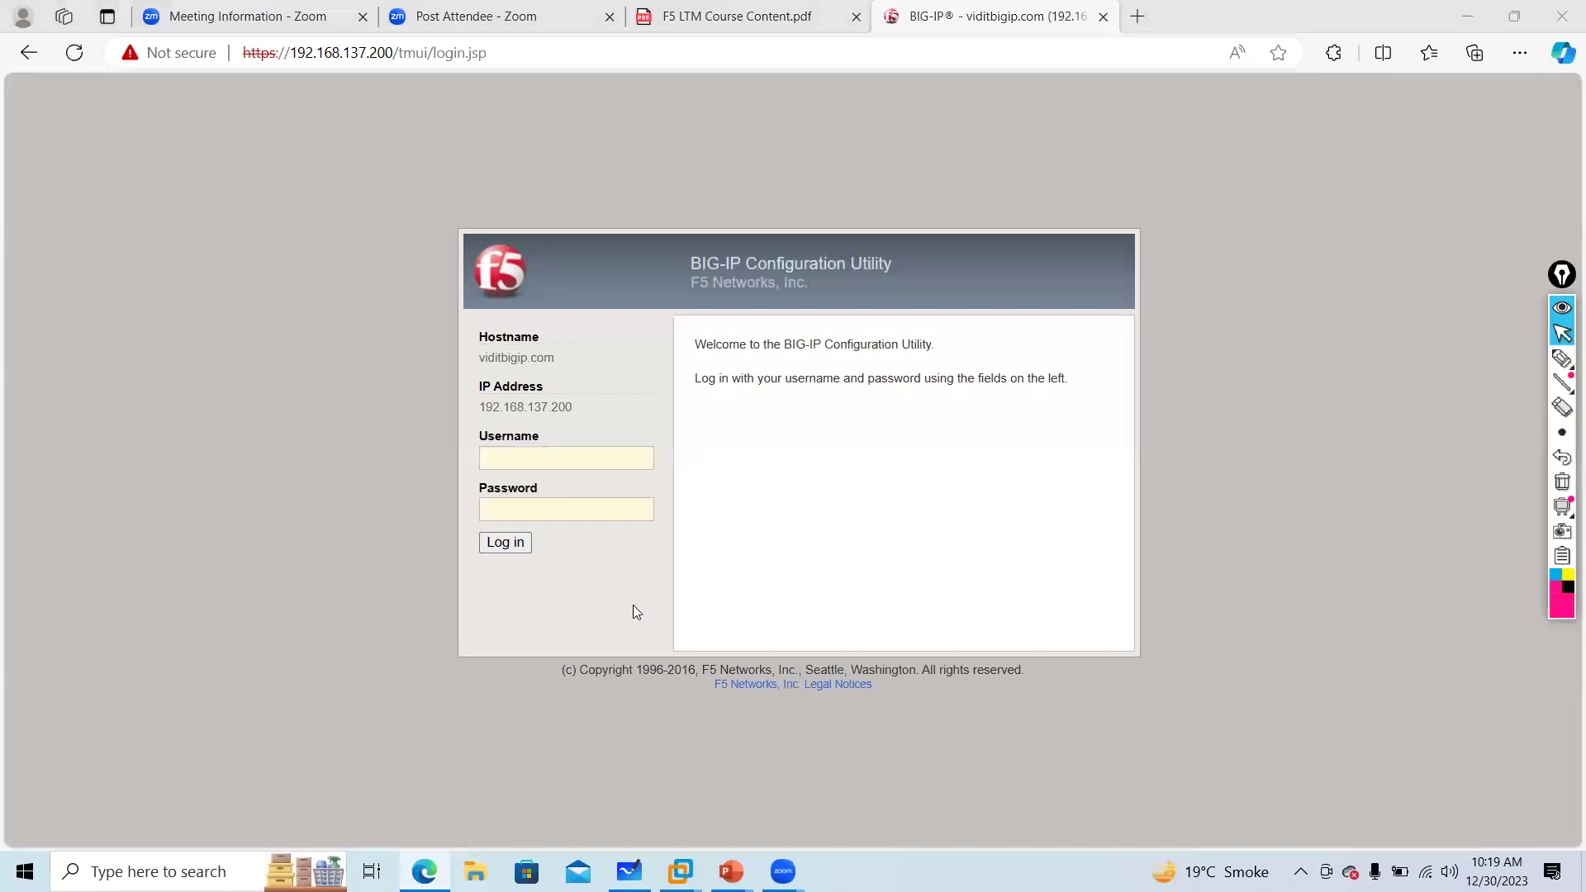
Log in as the administrator and open the Local Traffic > Monitors list.
key("Tab")
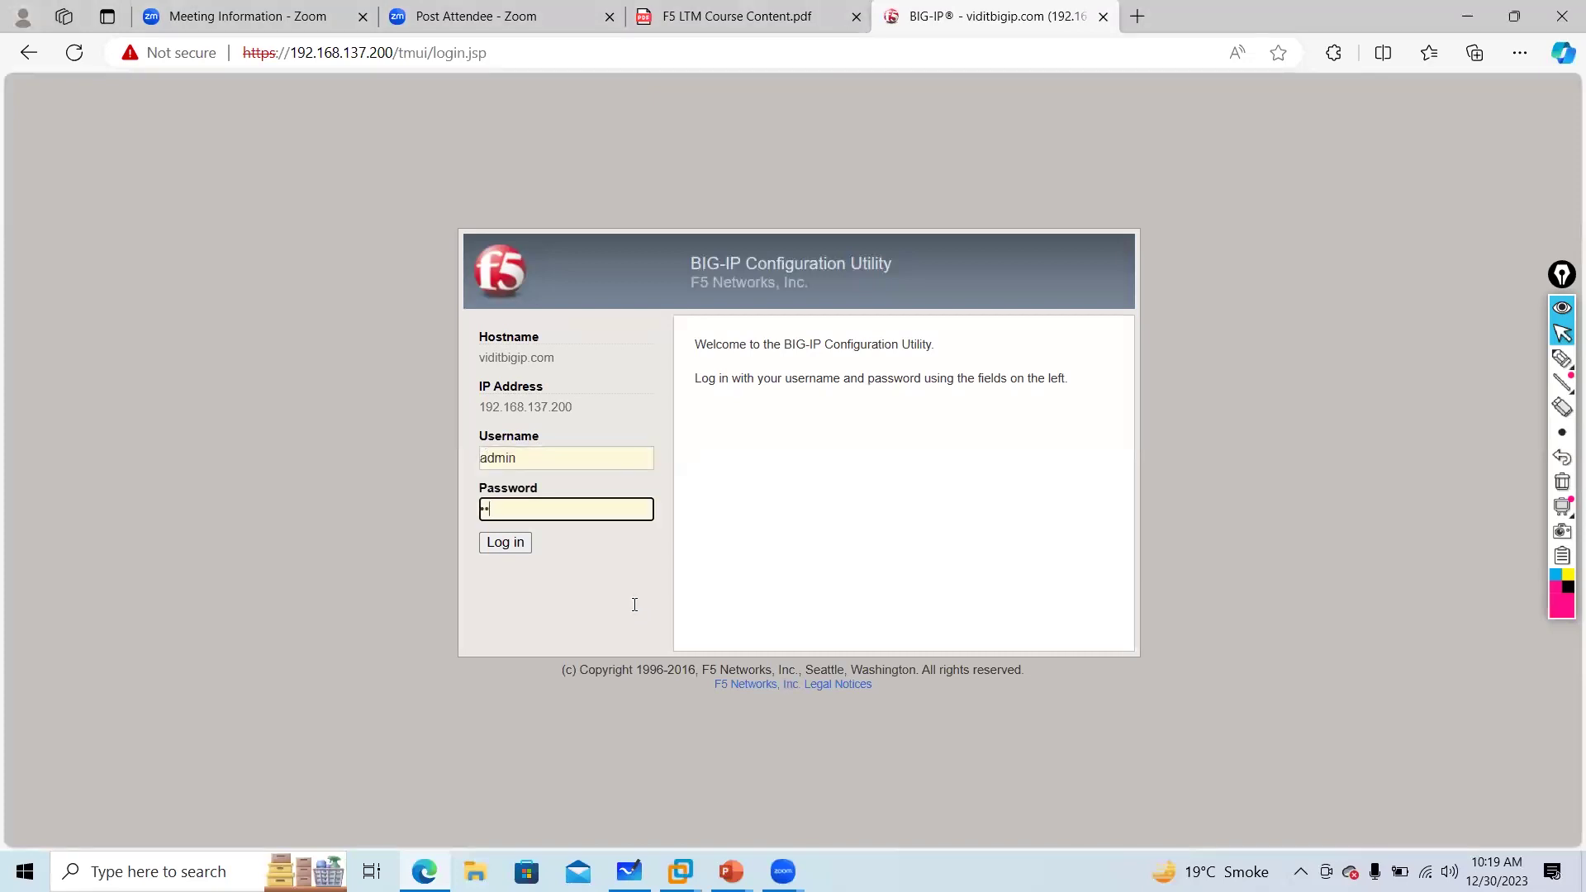
key("Return")
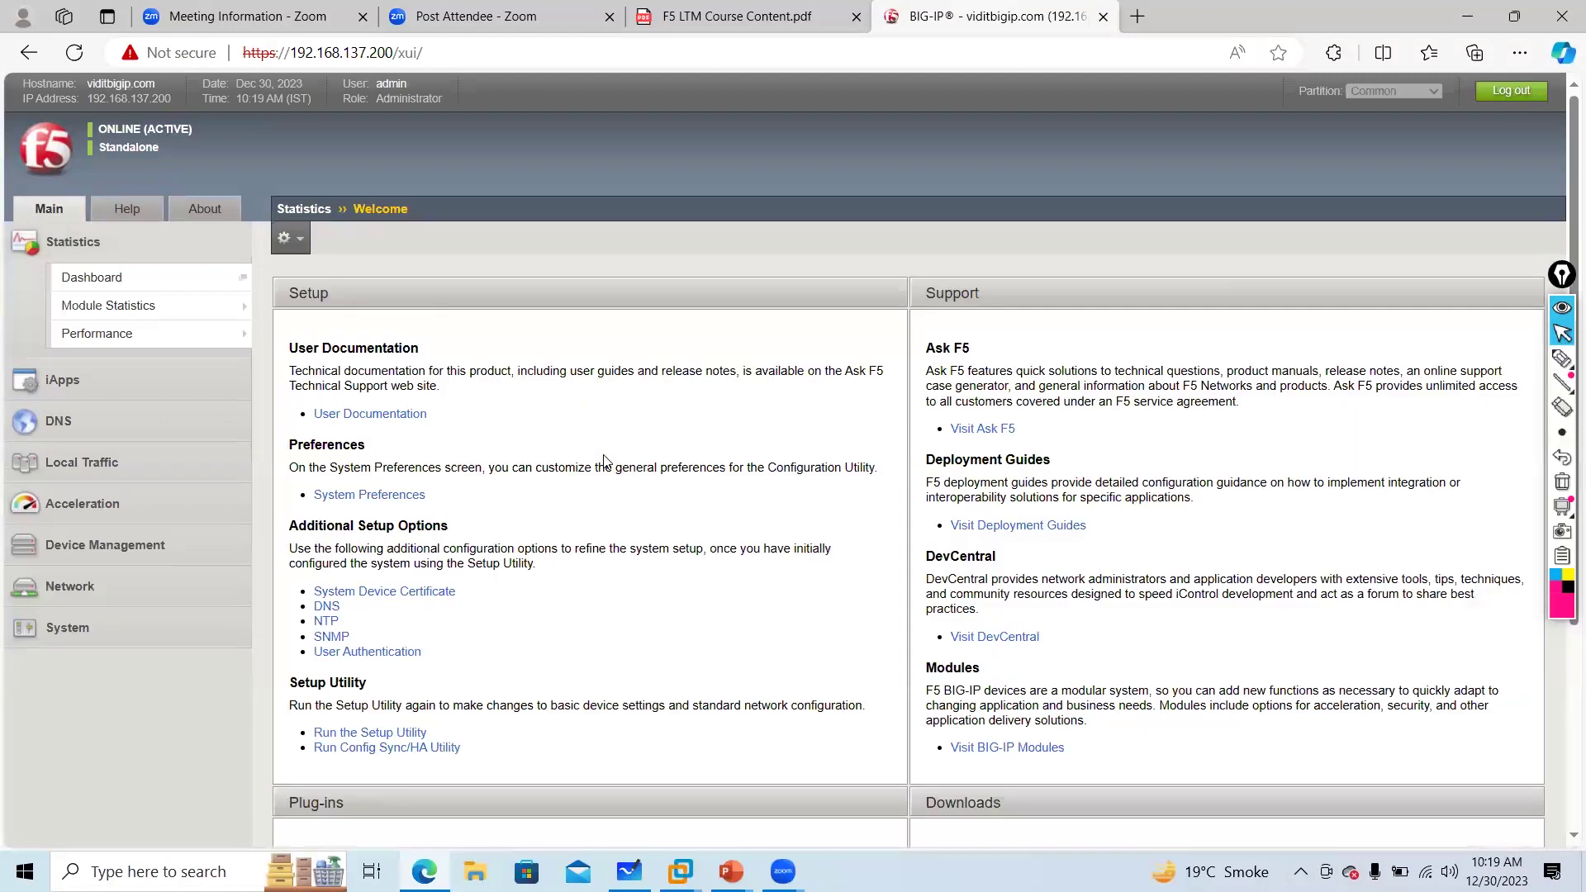
left_click(140, 462)
mouse_move(142, 465)
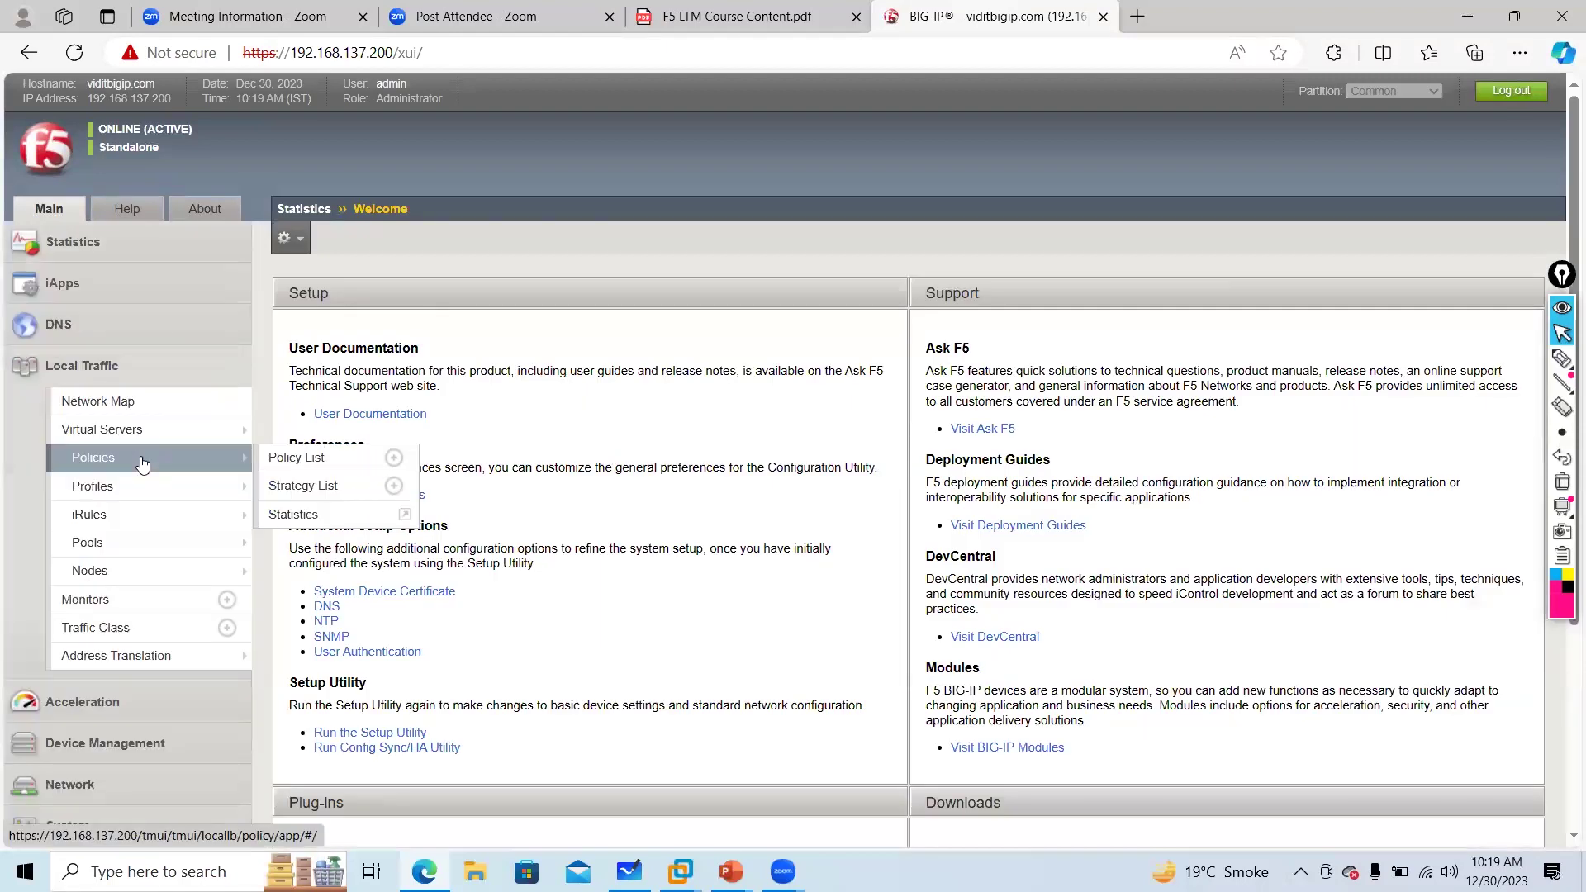
left_click(132, 616)
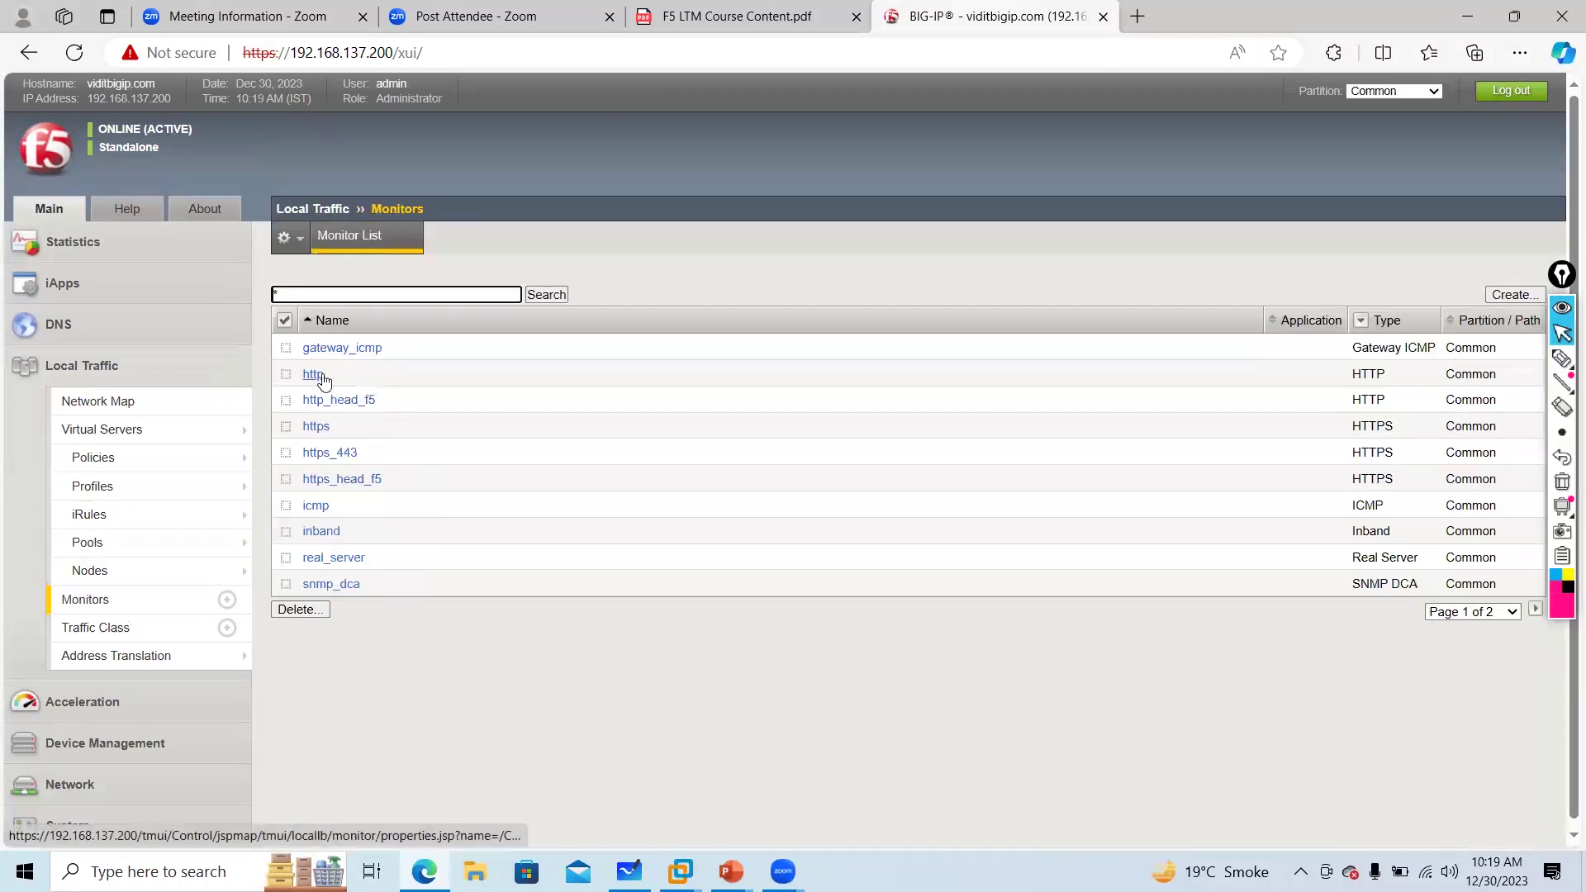
left_click(1561, 358)
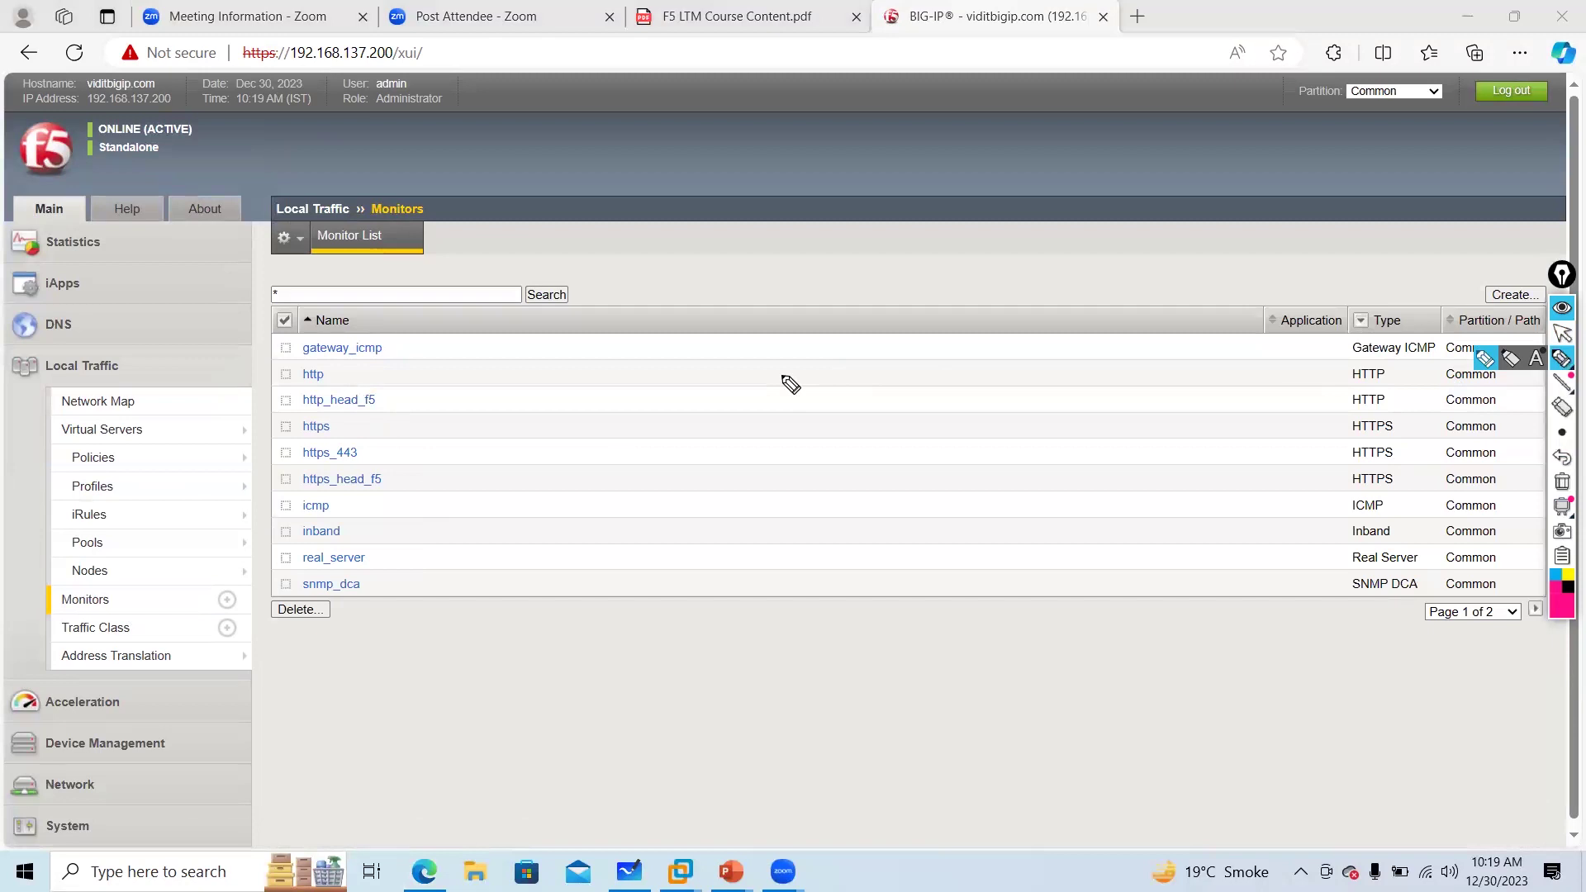
left_click_drag(744, 341, 741, 496)
mouse_move(882, 395)
left_mouse_down()
mouse_move(887, 428)
mouse_move(955, 400)
mouse_move(1027, 417)
left_mouse_up()
left_click_drag(1033, 358, 1035, 416)
left_click_drag(1009, 382, 1051, 381)
mouse_move(927, 488)
left_mouse_down()
mouse_move(970, 460)
mouse_move(994, 485)
mouse_move(1066, 456)
left_mouse_up()
left_click(985, 426)
left_click_drag(962, 524, 1018, 524)
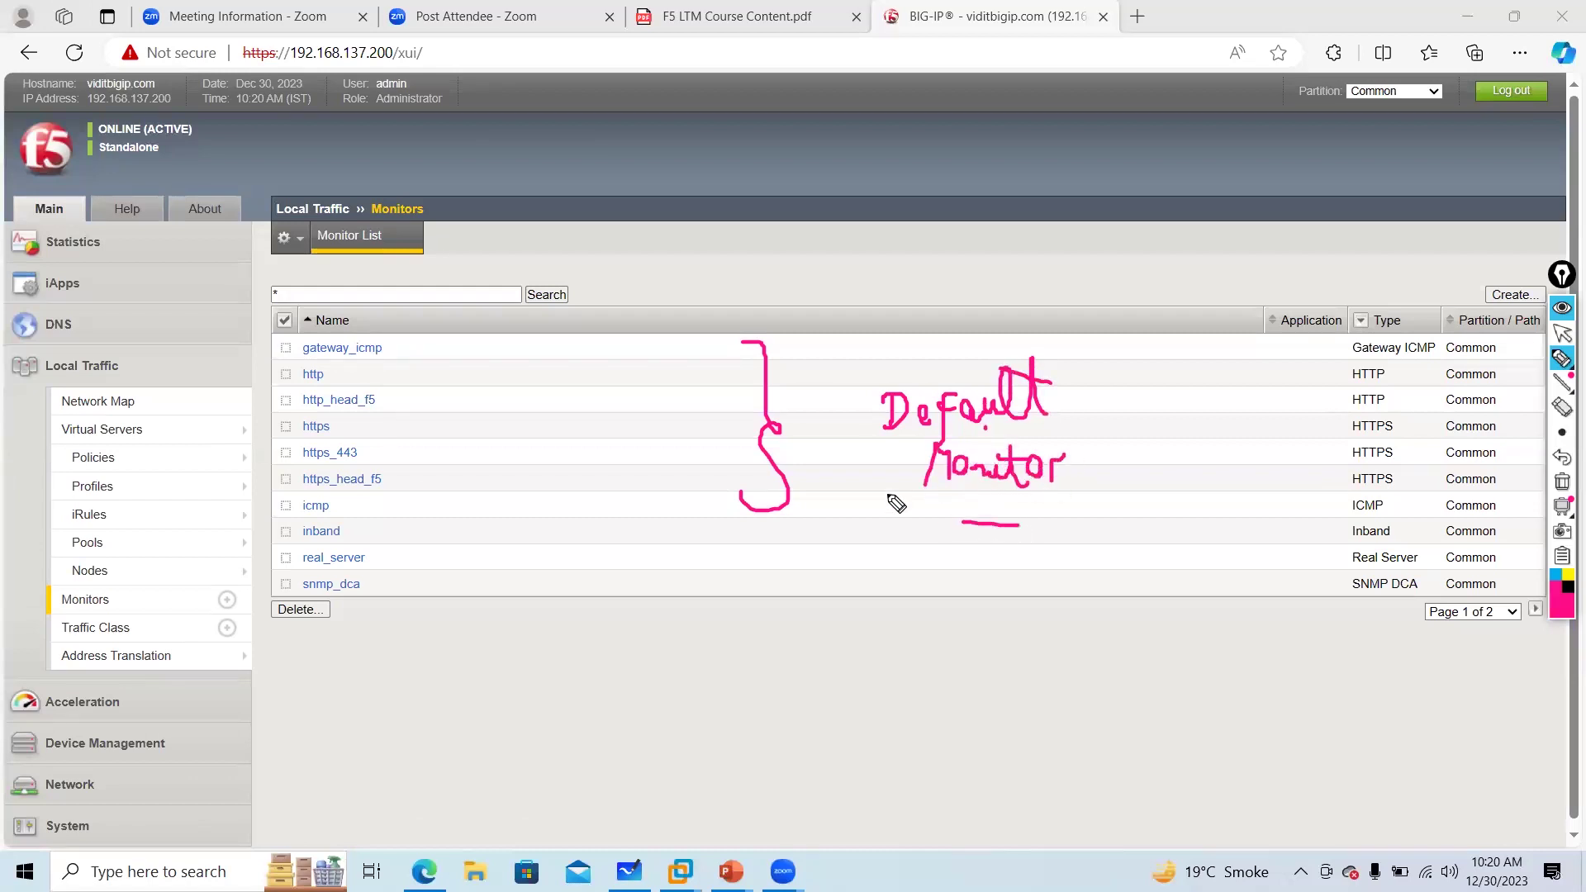
left_click_drag(896, 502, 999, 528)
left_click_drag(973, 242, 977, 302)
mouse_move(962, 269)
left_mouse_down()
mouse_move(977, 302)
mouse_move(998, 262)
left_mouse_up()
mouse_move(1096, 371)
left_mouse_down()
mouse_move(1138, 371)
mouse_move(1129, 388)
left_mouse_up()
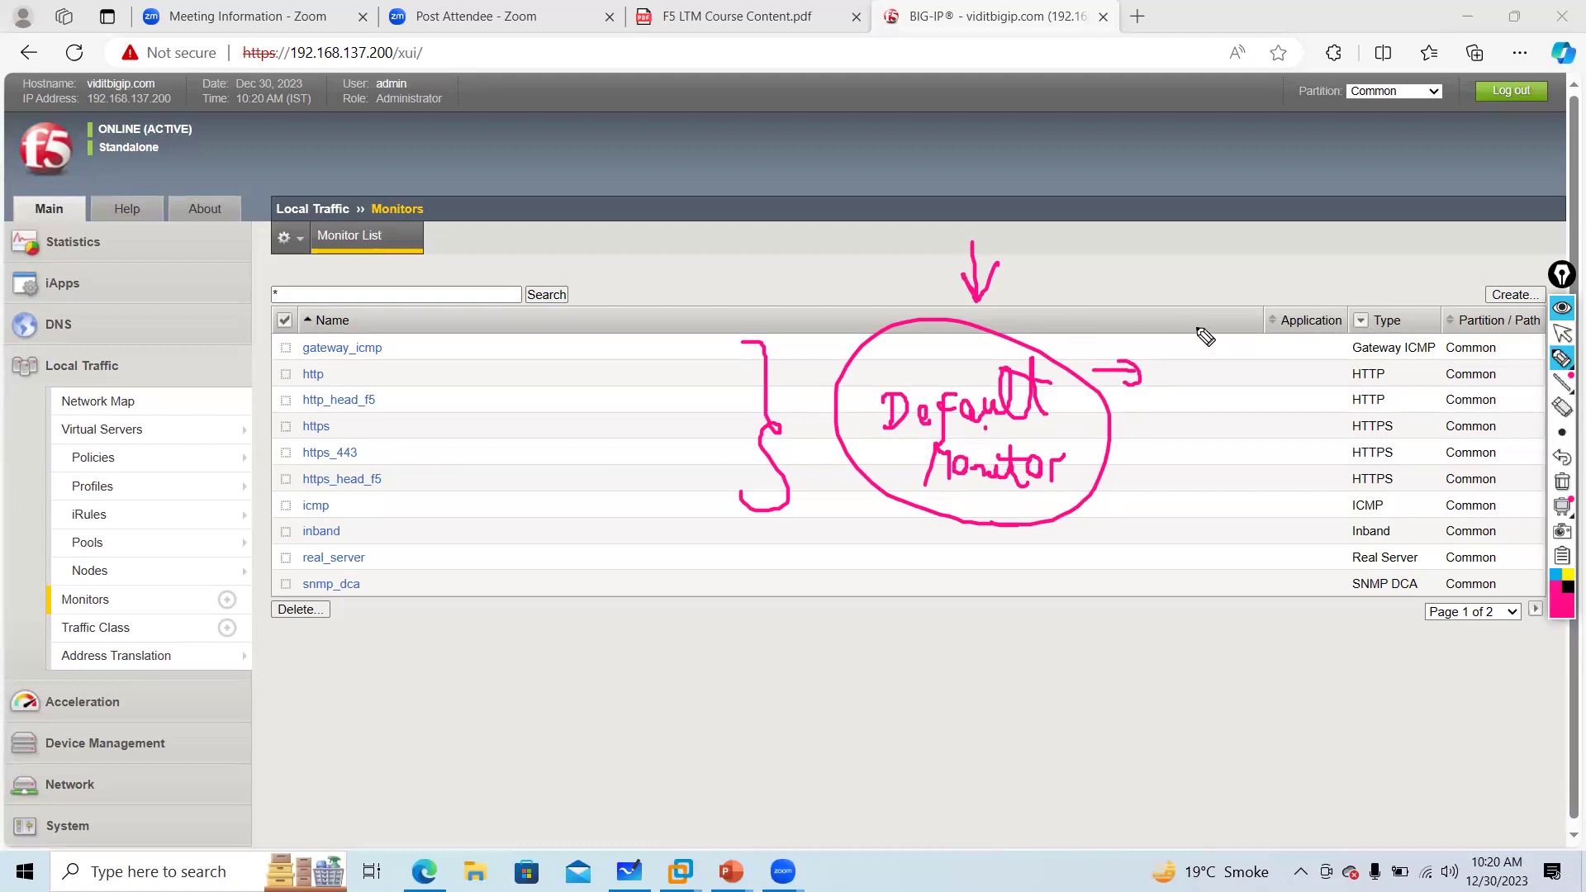
mouse_move(1190, 250)
left_mouse_down()
mouse_move(1188, 289)
mouse_move(1215, 287)
left_mouse_up()
mouse_move(1243, 253)
left_mouse_down()
mouse_move(1243, 289)
mouse_move(1265, 289)
left_mouse_up()
left_click_drag(1252, 266, 1288, 274)
left_click_drag(1305, 289, 1353, 240)
left_click_drag(1372, 323, 1290, 328)
mouse_move(998, 516)
left_mouse_down()
mouse_move(987, 585)
mouse_move(1007, 564)
left_mouse_up()
left_click_drag(906, 652, 926, 621)
left_click_drag(908, 638, 957, 659)
mouse_move(911, 605)
left_mouse_down()
mouse_move(944, 664)
mouse_move(1019, 648)
mouse_move(1063, 661)
mouse_move(1028, 682)
left_mouse_up()
left_click_drag(983, 665, 1034, 652)
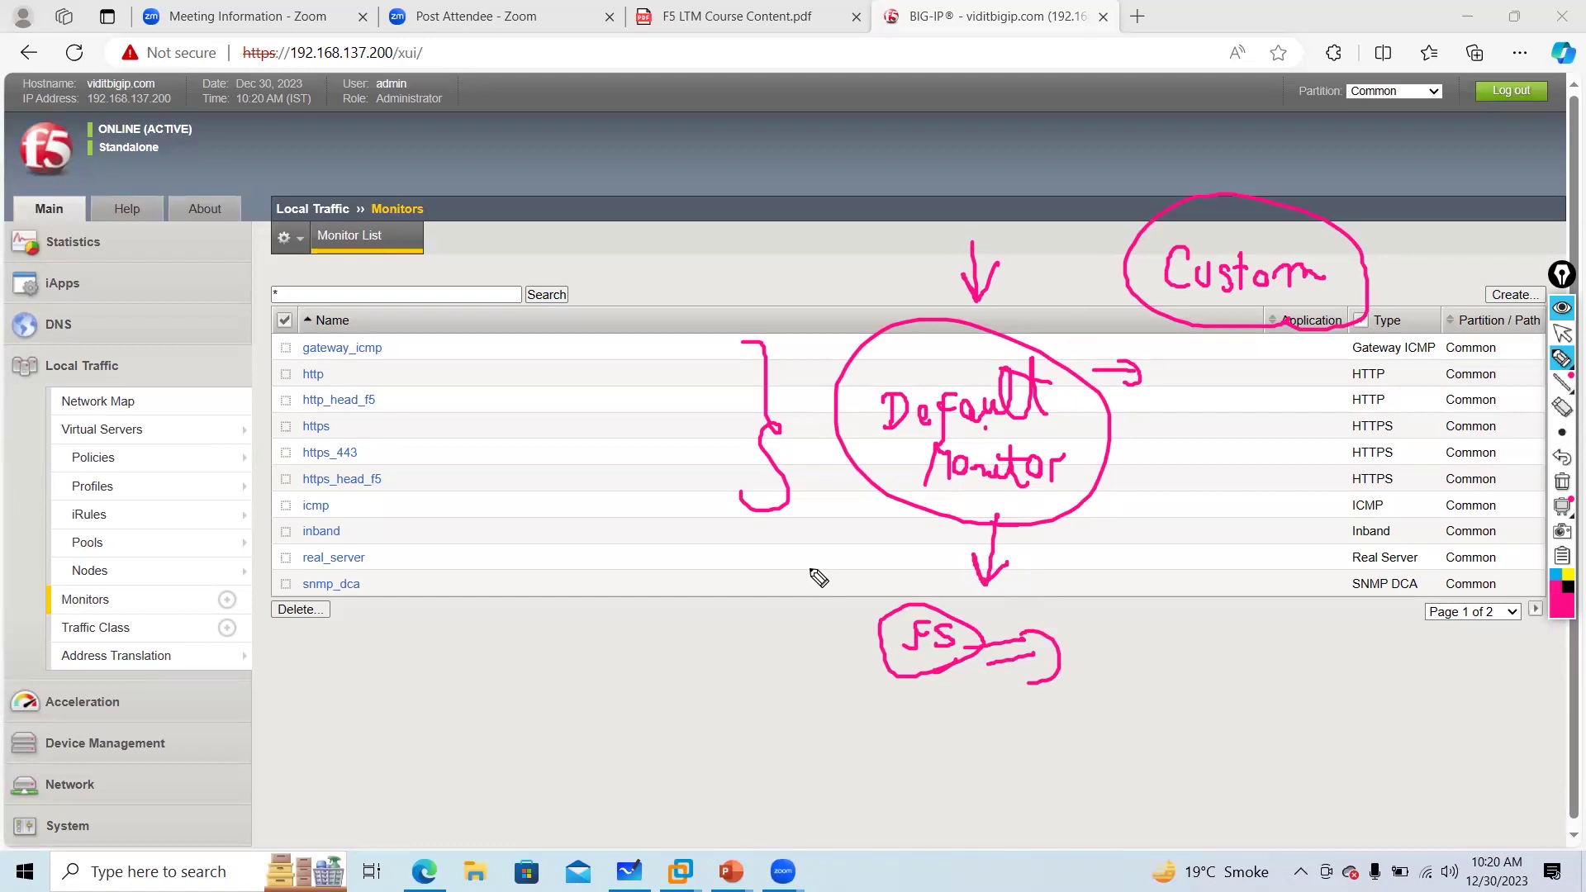
left_click_drag(390, 383, 432, 380)
mouse_move(395, 439)
left_mouse_down()
mouse_move(413, 430)
mouse_move(420, 446)
left_mouse_up()
left_click_drag(400, 512, 429, 527)
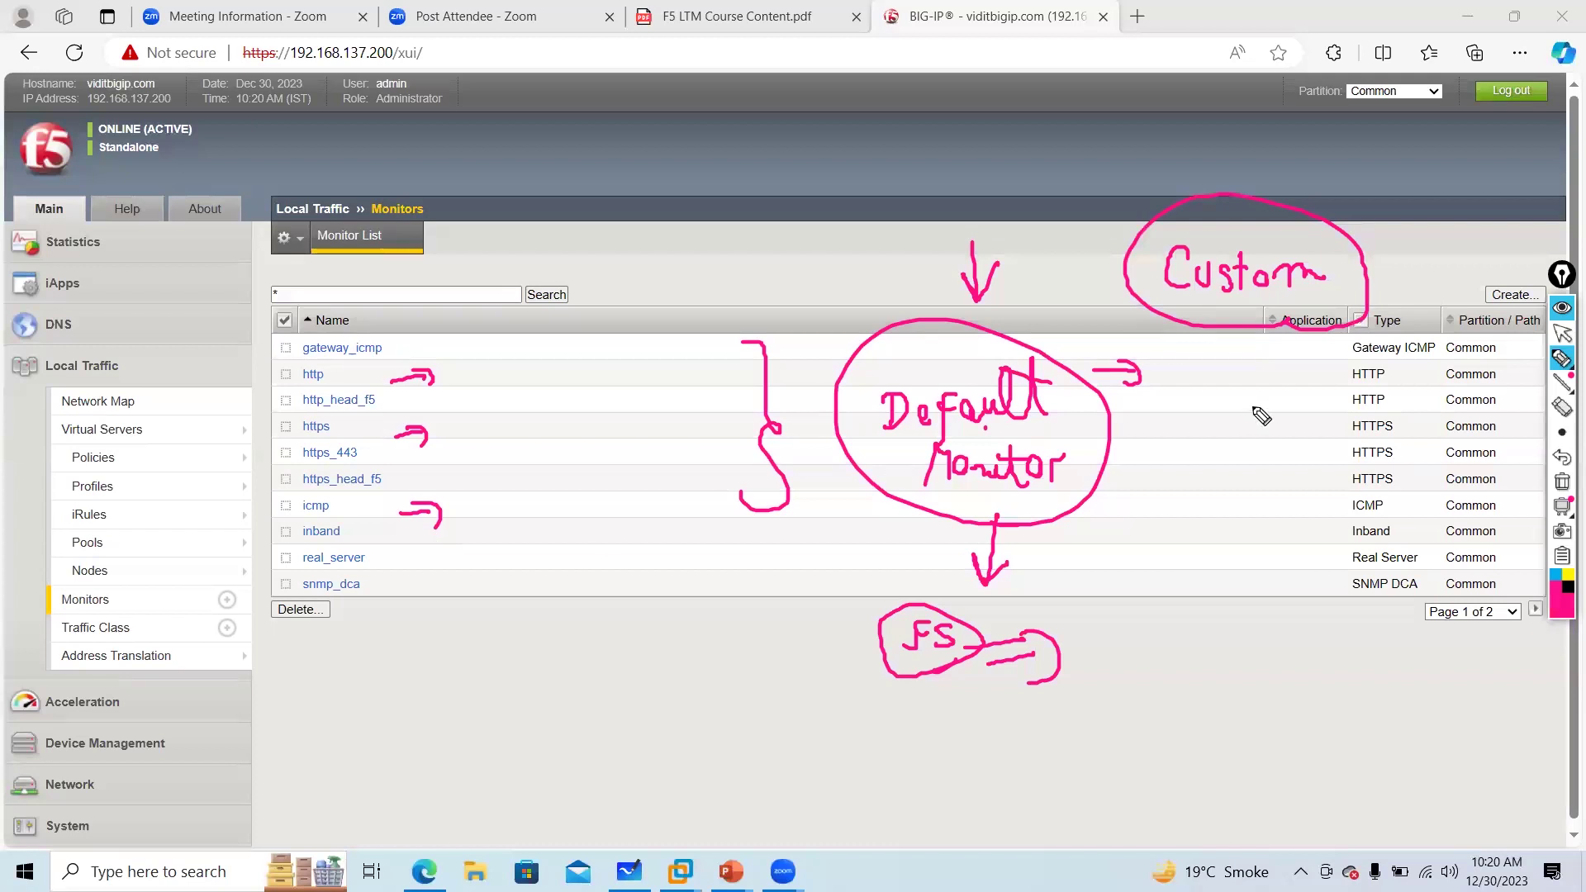
left_click(1558, 340)
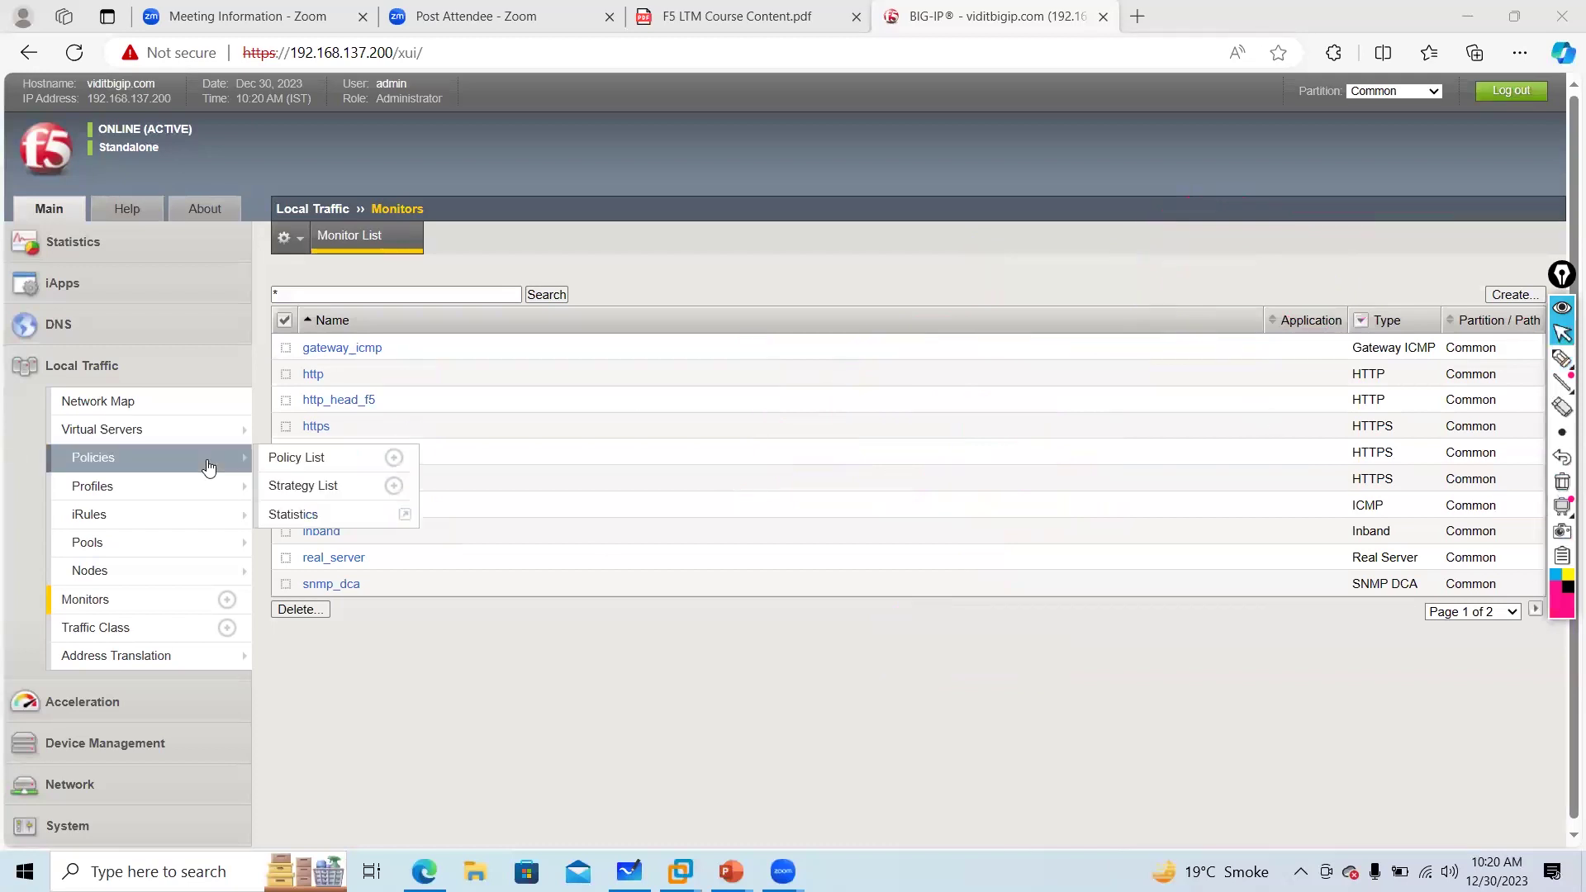
Open the http monitor's properties and mark its 5-second interval and send/receive rows.
left_click(311, 374)
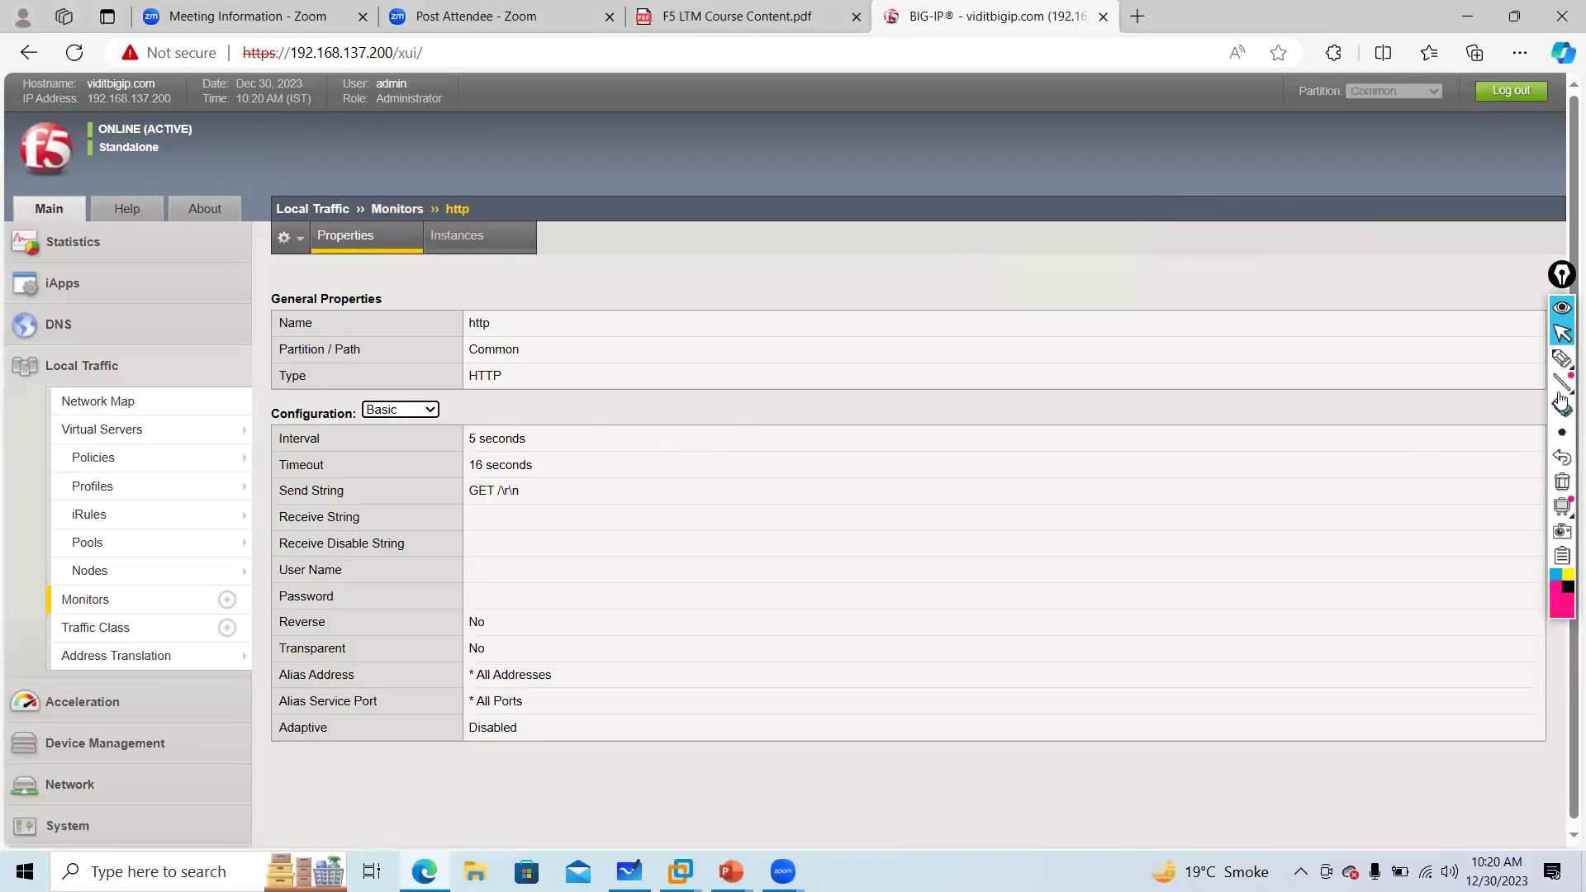
left_click(1562, 358)
mouse_move(563, 293)
left_mouse_down()
mouse_move(595, 450)
mouse_move(591, 666)
left_mouse_up()
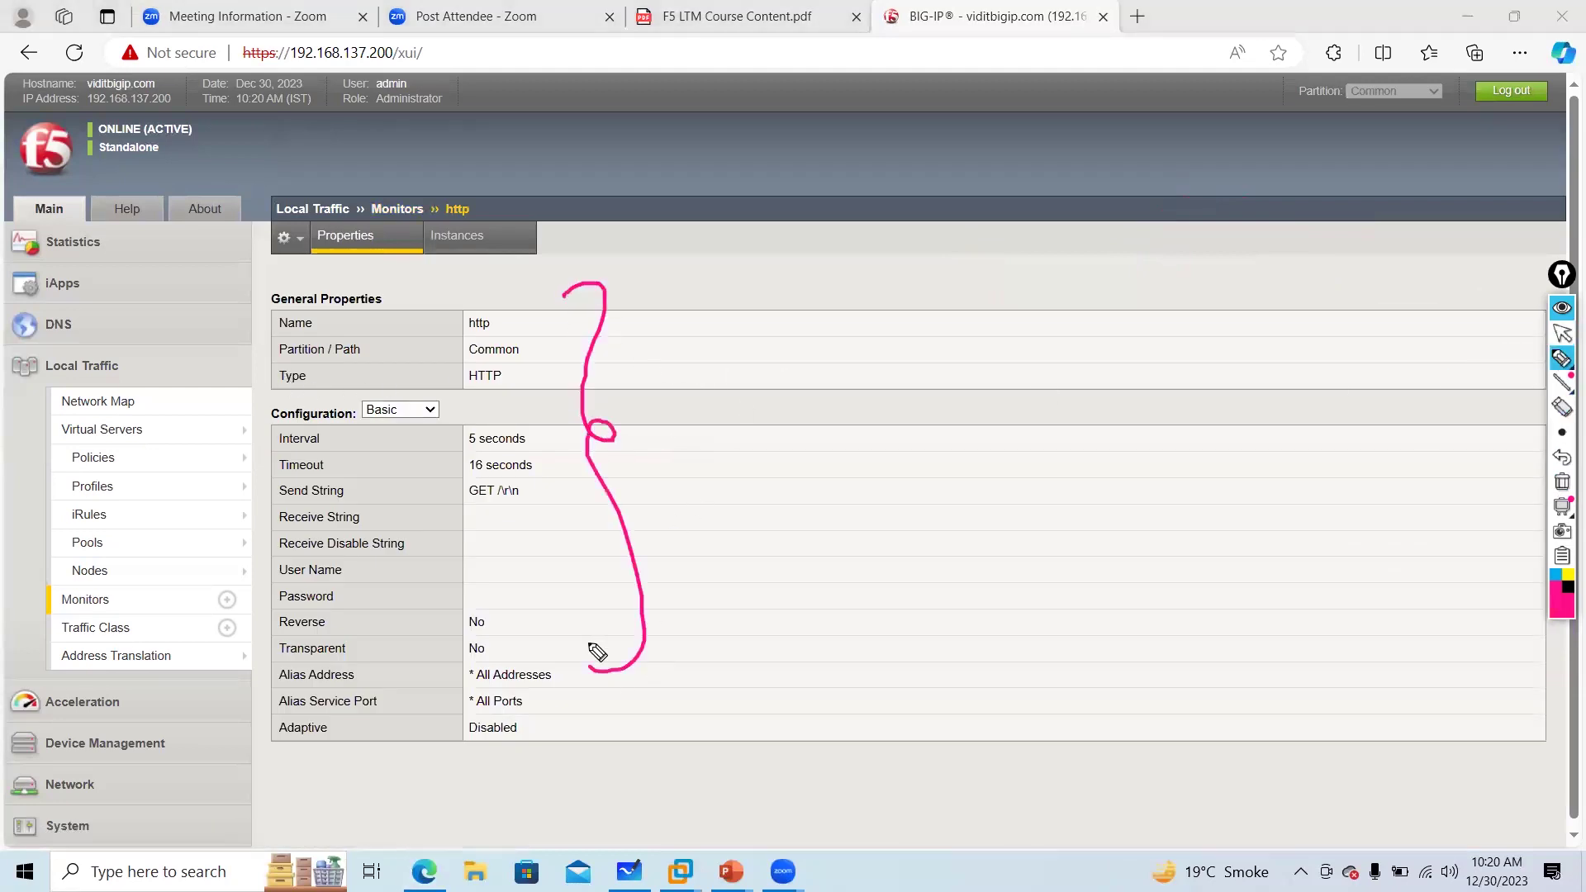
mouse_move(732, 535)
left_mouse_down()
mouse_move(751, 513)
mouse_move(761, 531)
mouse_move(751, 485)
mouse_move(785, 535)
mouse_move(824, 524)
mouse_move(818, 542)
left_mouse_up()
left_click_drag(522, 562, 590, 562)
left_click_drag(564, 547, 567, 577)
left_click_drag(471, 448, 494, 449)
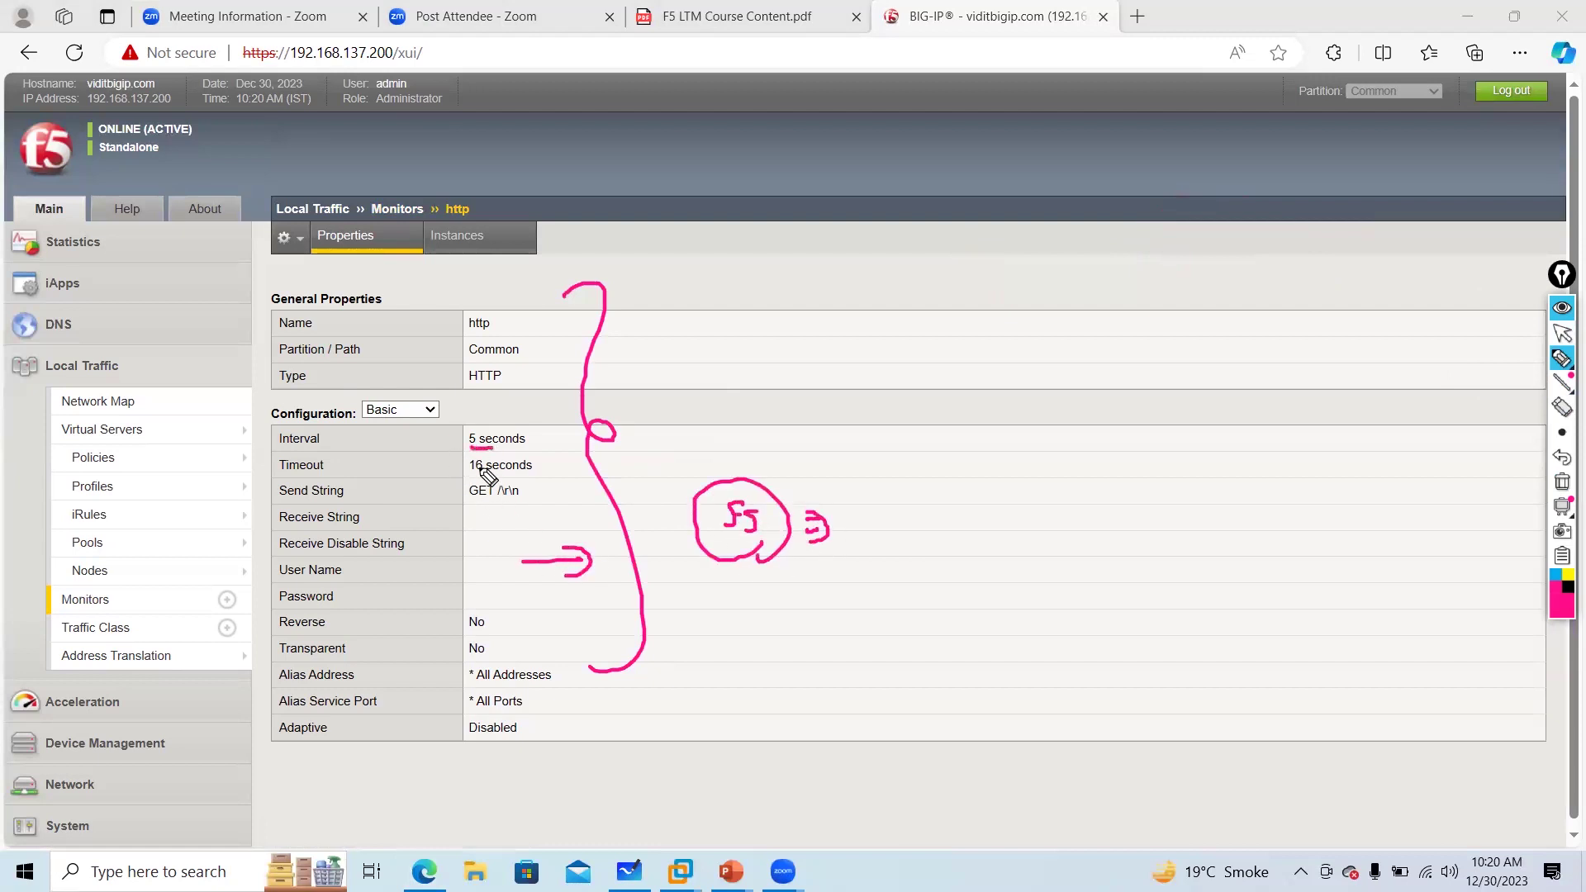
left_click_drag(416, 489, 427, 537)
Annotate a 'Custom Monitor' note and sketch server boxes S1, S2, S4 and S5.
mouse_move(872, 450)
left_mouse_down()
mouse_move(867, 494)
mouse_move(948, 462)
mouse_move(945, 481)
mouse_move(1003, 473)
left_mouse_up()
mouse_move(895, 552)
left_mouse_down()
mouse_move(1016, 542)
mouse_move(1029, 520)
left_mouse_up()
mouse_move(1006, 590)
left_mouse_down()
mouse_move(896, 383)
mouse_move(965, 618)
left_mouse_up()
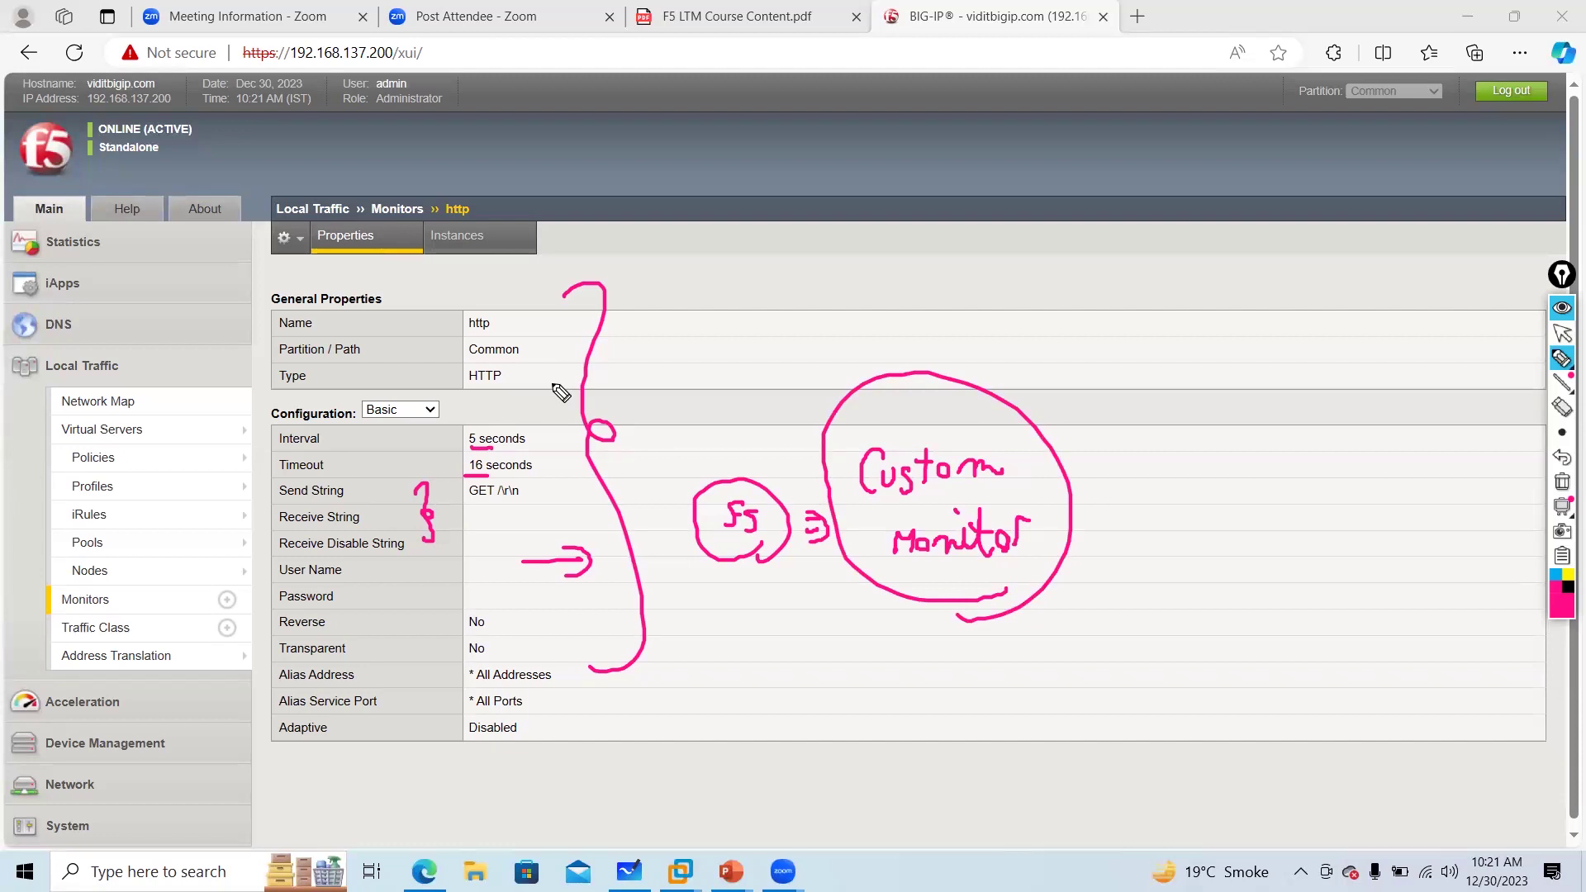
mouse_move(1157, 269)
left_mouse_down()
mouse_move(1153, 354)
mouse_move(1165, 261)
mouse_move(1144, 318)
mouse_move(1173, 324)
left_mouse_up()
mouse_move(1264, 287)
left_mouse_down()
mouse_move(1268, 311)
mouse_move(1303, 290)
mouse_move(1303, 305)
mouse_move(1370, 328)
mouse_move(1405, 290)
mouse_move(1404, 314)
left_mouse_up()
mouse_move(1231, 450)
left_mouse_down()
mouse_move(1264, 529)
mouse_move(1272, 450)
mouse_move(1239, 506)
mouse_move(1266, 505)
left_mouse_up()
mouse_move(1429, 451)
left_mouse_down()
mouse_move(1493, 513)
mouse_move(1444, 460)
mouse_move(1478, 496)
mouse_move(1463, 505)
left_mouse_up()
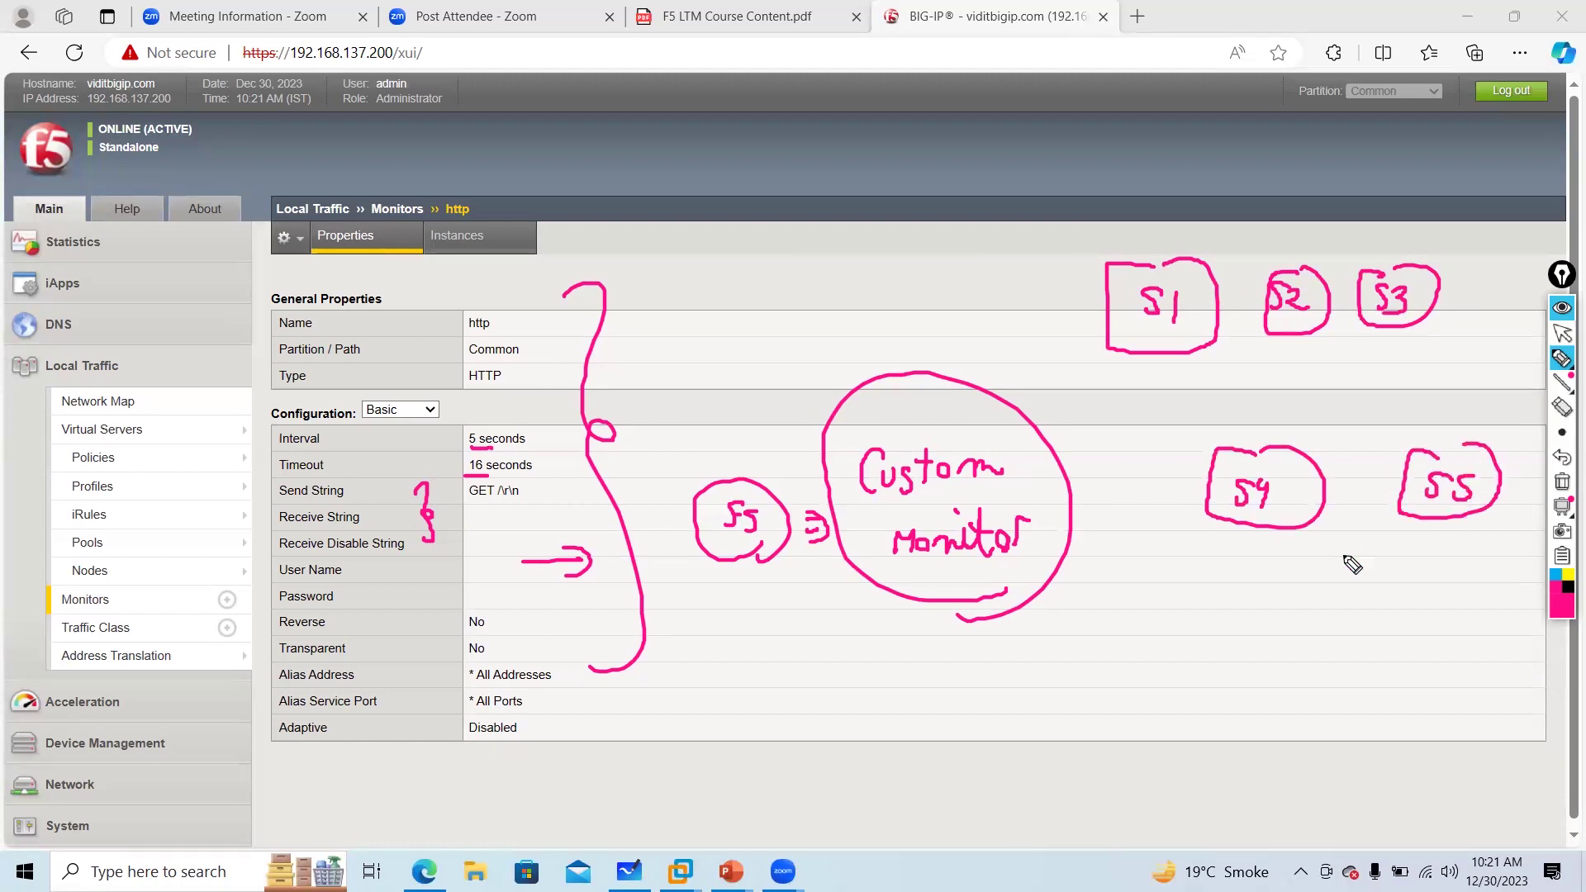
mouse_move(1243, 625)
left_mouse_down()
mouse_move(1331, 636)
mouse_move(1264, 615)
left_mouse_up()
mouse_move(1247, 640)
left_mouse_down()
mouse_move(1244, 671)
mouse_move(1276, 652)
left_mouse_up()
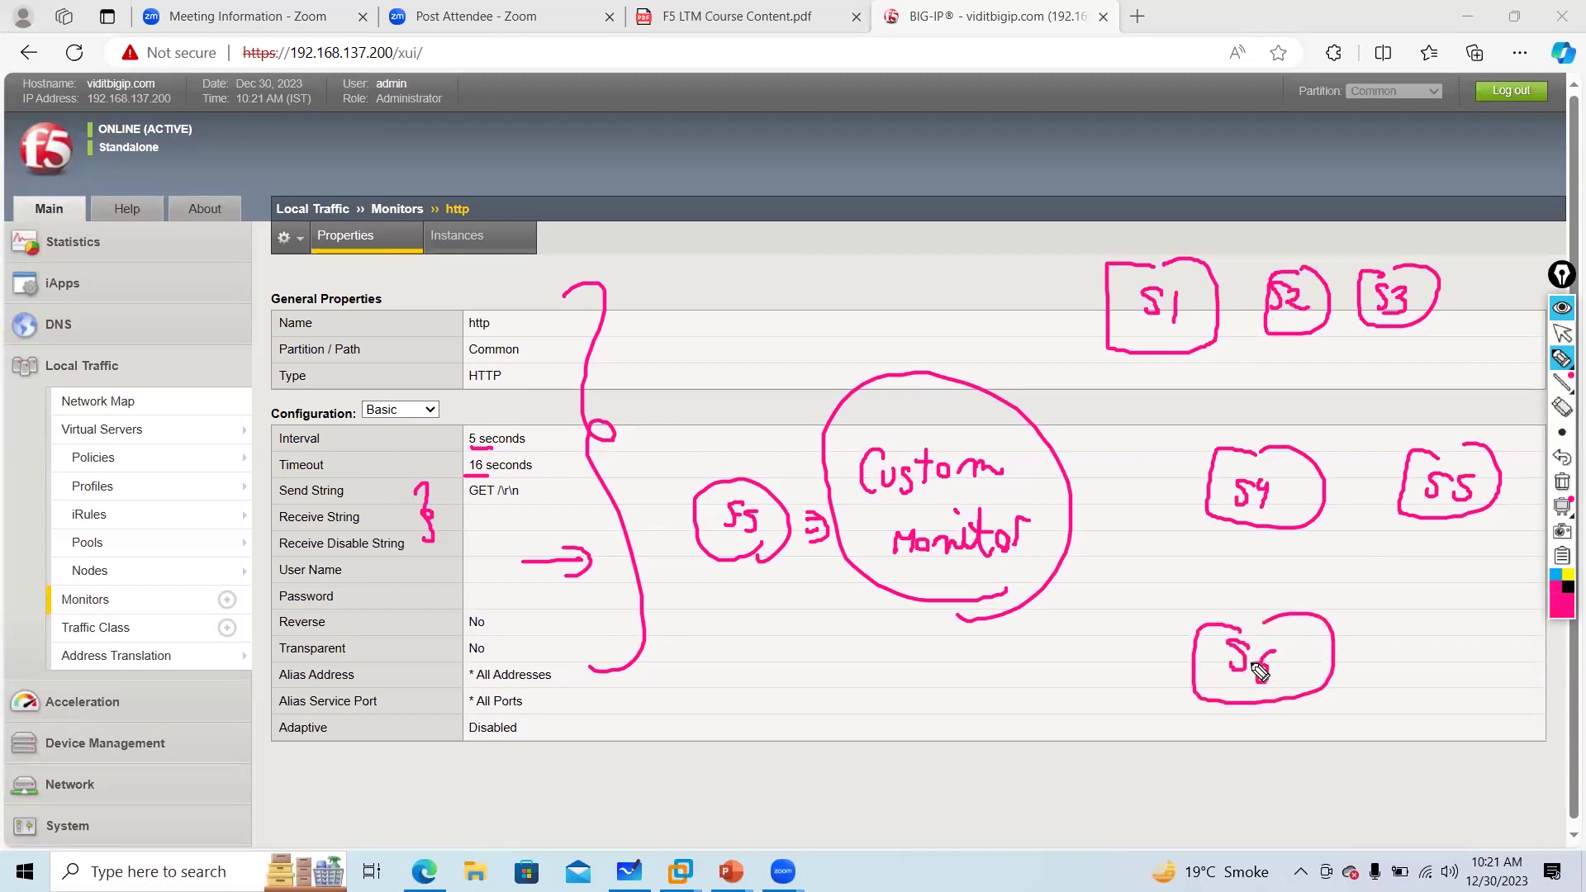
mouse_move(1092, 370)
left_mouse_down()
mouse_move(1115, 396)
mouse_move(1173, 374)
mouse_move(1164, 382)
left_mouse_up()
mouse_move(1266, 360)
left_mouse_down()
mouse_move(1282, 386)
mouse_move(1309, 388)
left_mouse_up()
mouse_move(1322, 386)
left_mouse_down()
mouse_move(1323, 369)
mouse_move(1441, 382)
mouse_move(1466, 354)
left_mouse_up()
mouse_move(1221, 551)
left_mouse_down()
mouse_move(1220, 572)
mouse_move(1258, 548)
left_mouse_up()
mouse_move(1262, 550)
left_mouse_down()
mouse_move(1262, 571)
mouse_move(1277, 546)
left_mouse_up()
left_click_drag(1282, 574, 1291, 554)
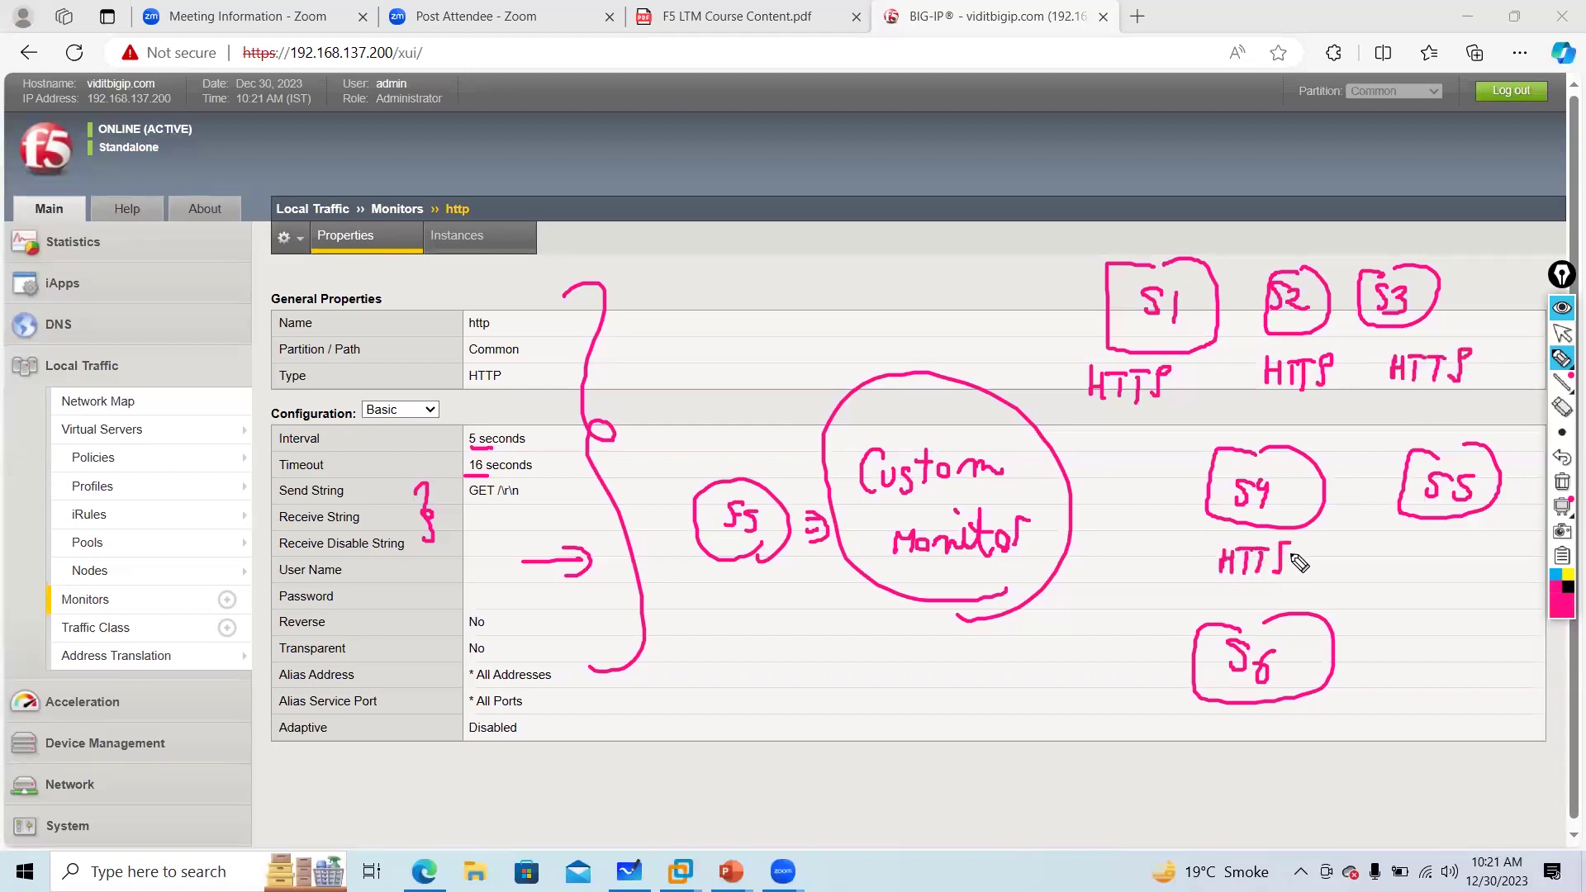
mouse_move(1396, 541)
left_mouse_down()
mouse_move(1396, 565)
mouse_move(1410, 551)
left_mouse_up()
mouse_move(1411, 542)
left_mouse_down()
mouse_move(1411, 568)
mouse_move(1437, 542)
left_mouse_up()
mouse_move(1429, 543)
left_mouse_down()
mouse_move(1429, 570)
mouse_move(1462, 541)
left_mouse_up()
mouse_move(1452, 544)
left_mouse_down()
mouse_move(1452, 570)
mouse_move(1487, 545)
left_mouse_up()
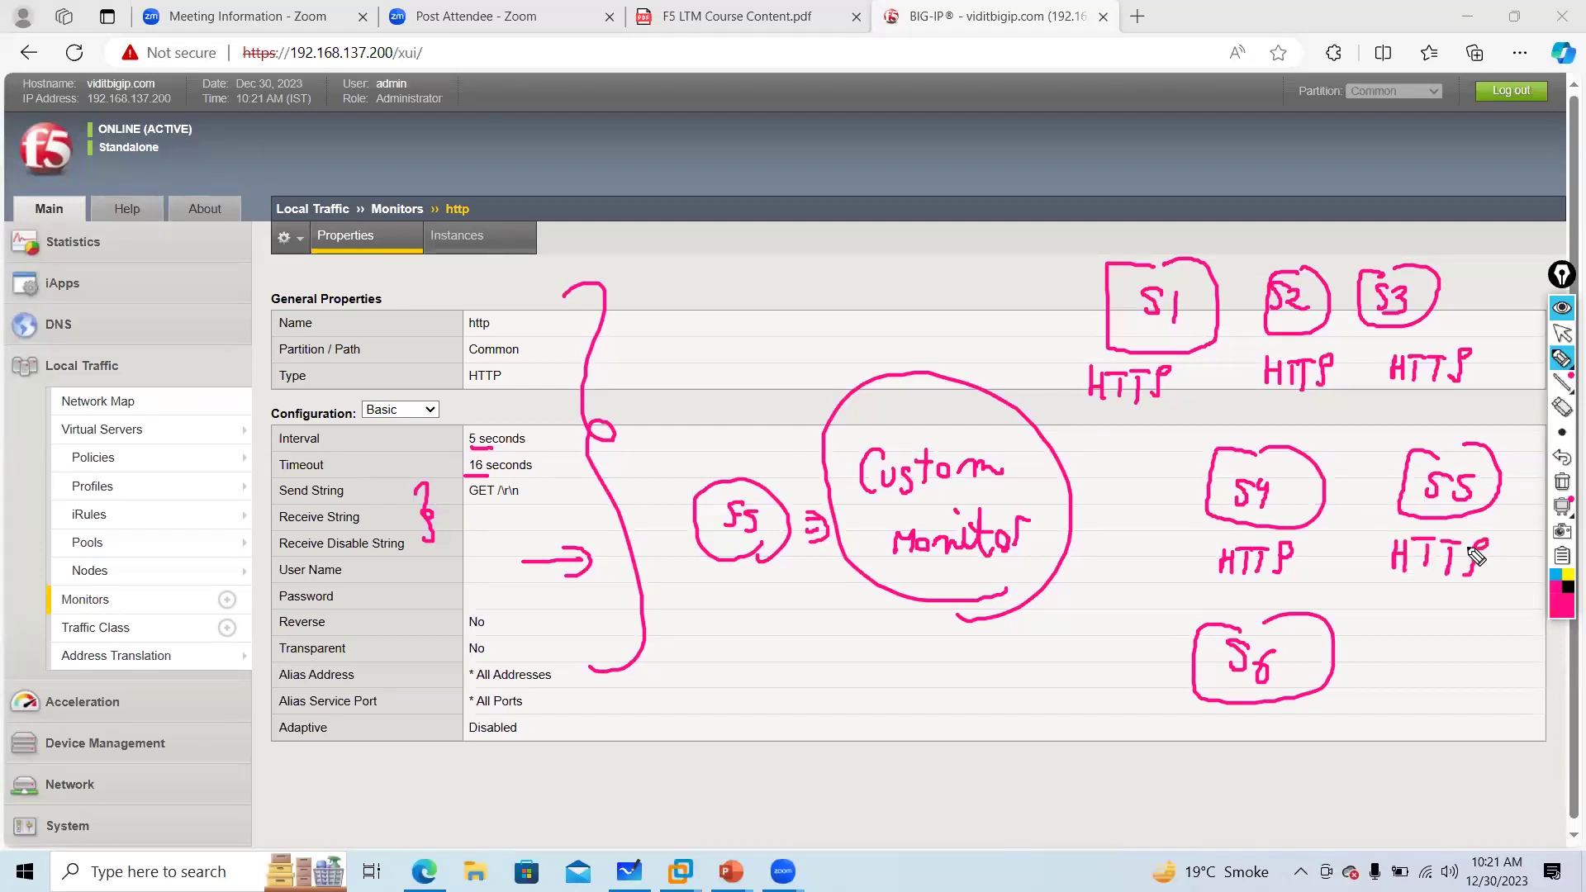
mouse_move(1090, 655)
left_mouse_down()
mouse_move(1138, 656)
mouse_move(1120, 680)
left_mouse_up()
mouse_move(1230, 722)
left_mouse_down()
mouse_move(1264, 752)
mouse_move(1373, 736)
mouse_move(1413, 702)
mouse_move(1458, 753)
left_mouse_up()
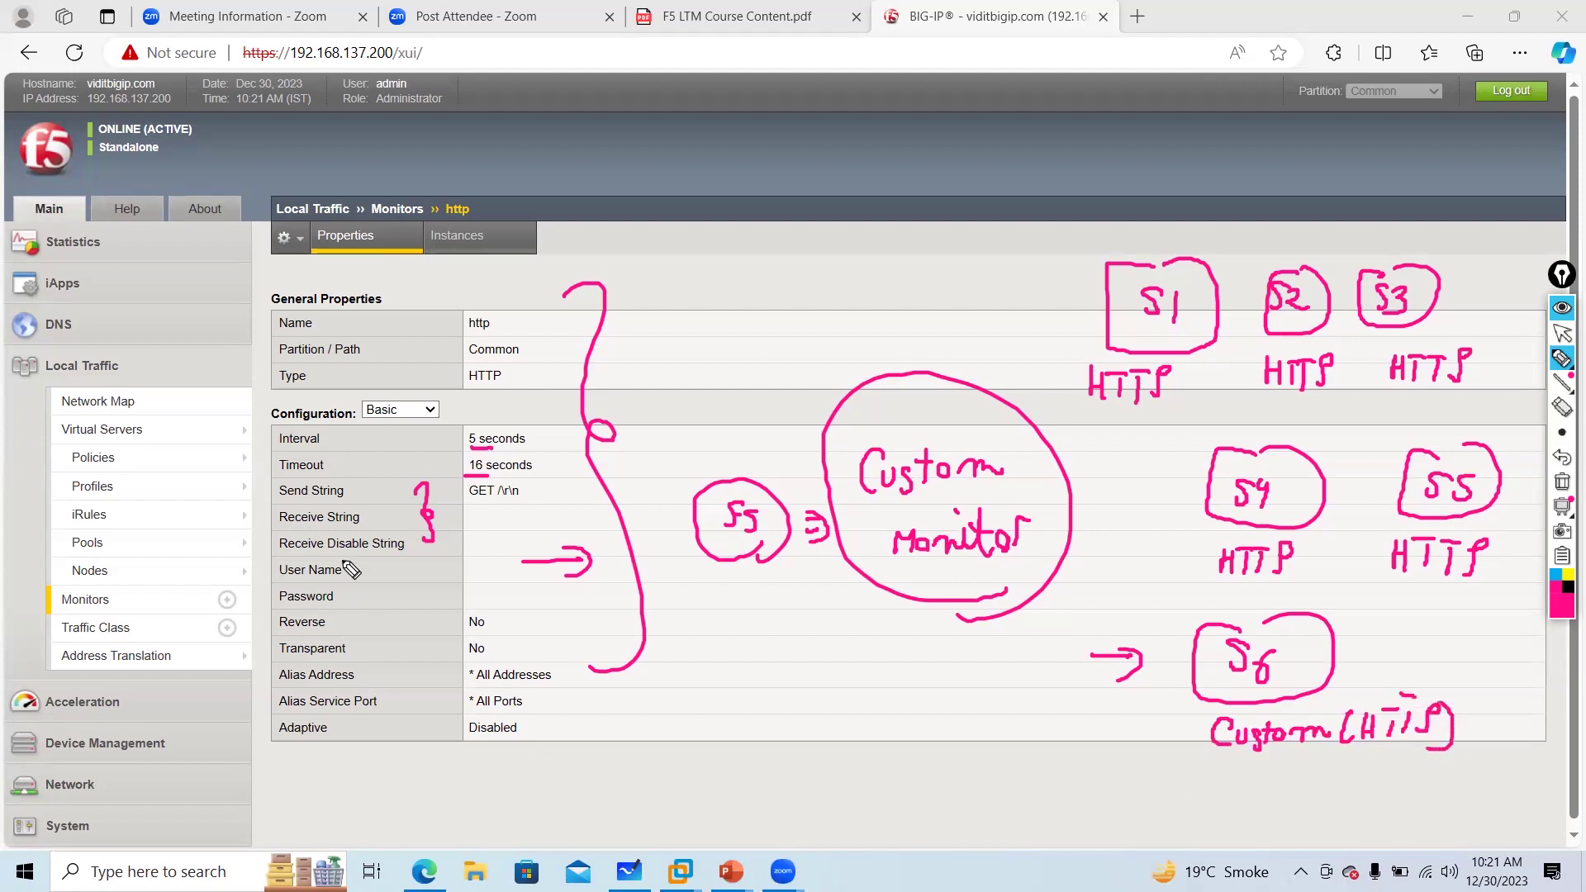
left_click_drag(484, 519, 501, 519)
left_click_drag(480, 533, 489, 534)
mouse_move(522, 423)
left_mouse_down()
mouse_move(565, 510)
mouse_move(528, 532)
left_mouse_up()
left_click_drag(440, 425, 445, 542)
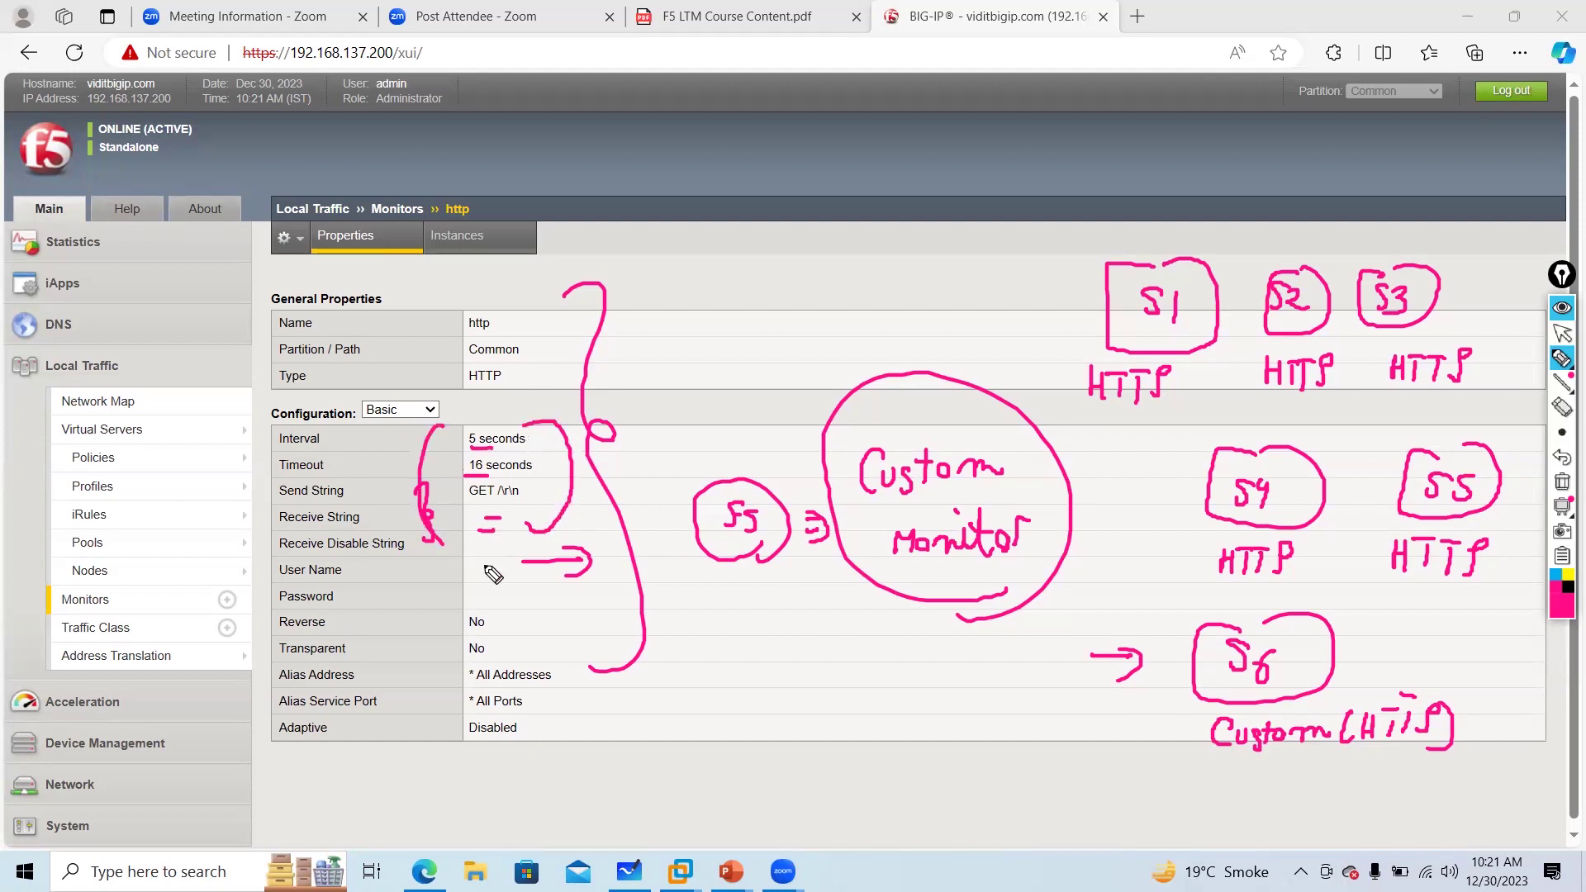
mouse_move(1061, 277)
left_mouse_down()
mouse_move(1163, 215)
mouse_move(1315, 183)
mouse_move(1421, 199)
left_mouse_up()
left_click_drag(1380, 417, 1422, 408)
left_click_drag(1293, 424, 1340, 414)
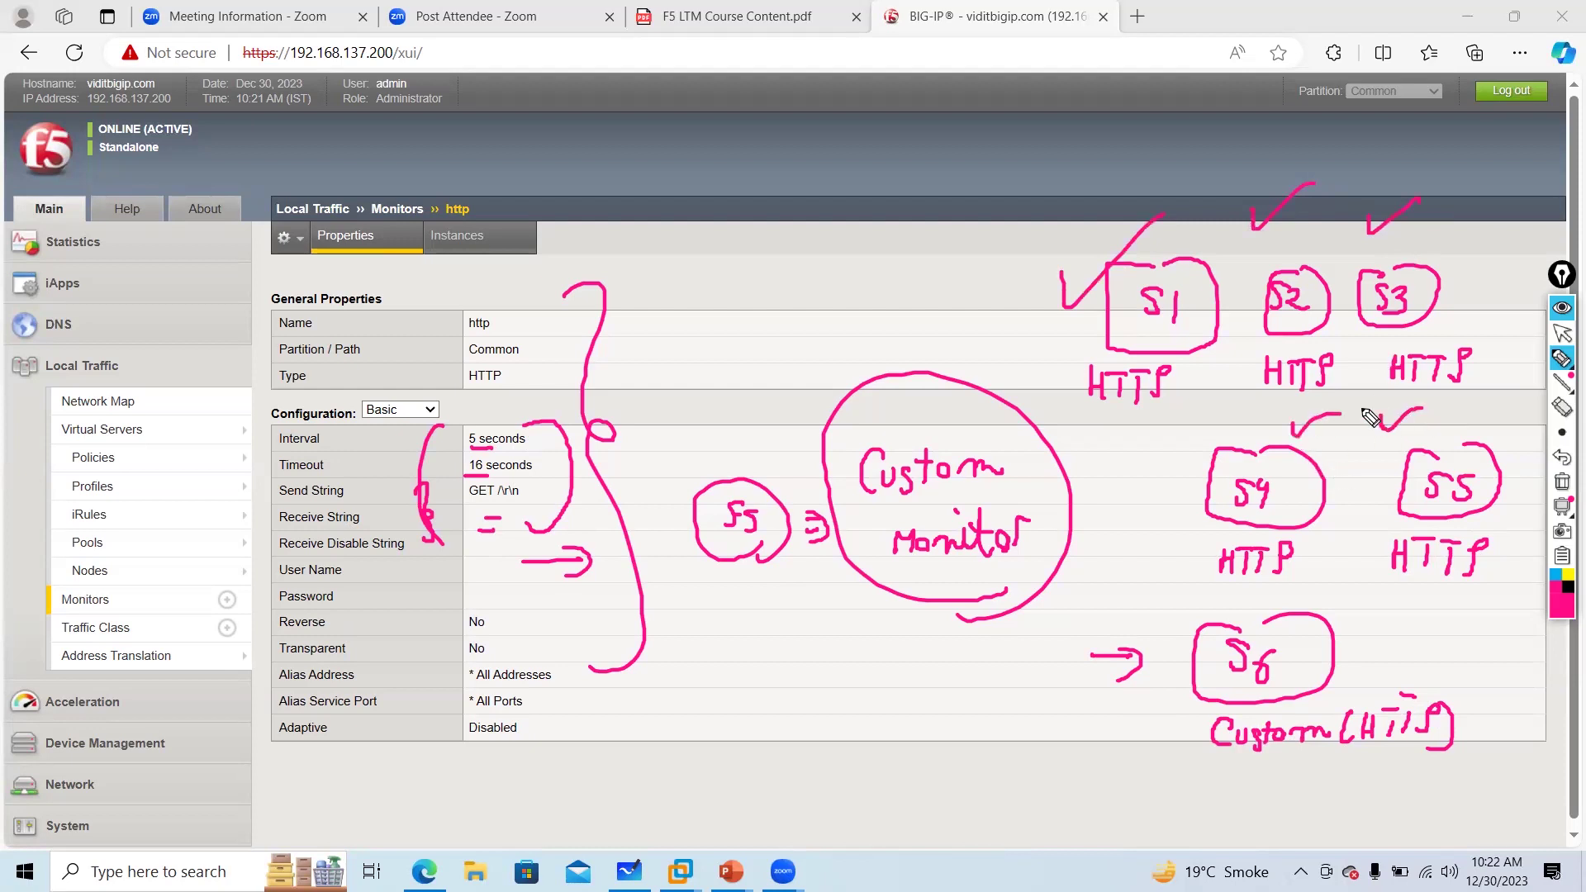
left_click_drag(465, 334, 498, 335)
left_click_drag(960, 315, 987, 316)
mouse_move(985, 309)
left_mouse_down()
mouse_move(1006, 325)
mouse_move(975, 343)
left_mouse_up()
mouse_move(1241, 324)
left_mouse_down()
mouse_move(1243, 345)
mouse_move(1343, 337)
left_mouse_up()
left_click_drag(1343, 327, 1342, 343)
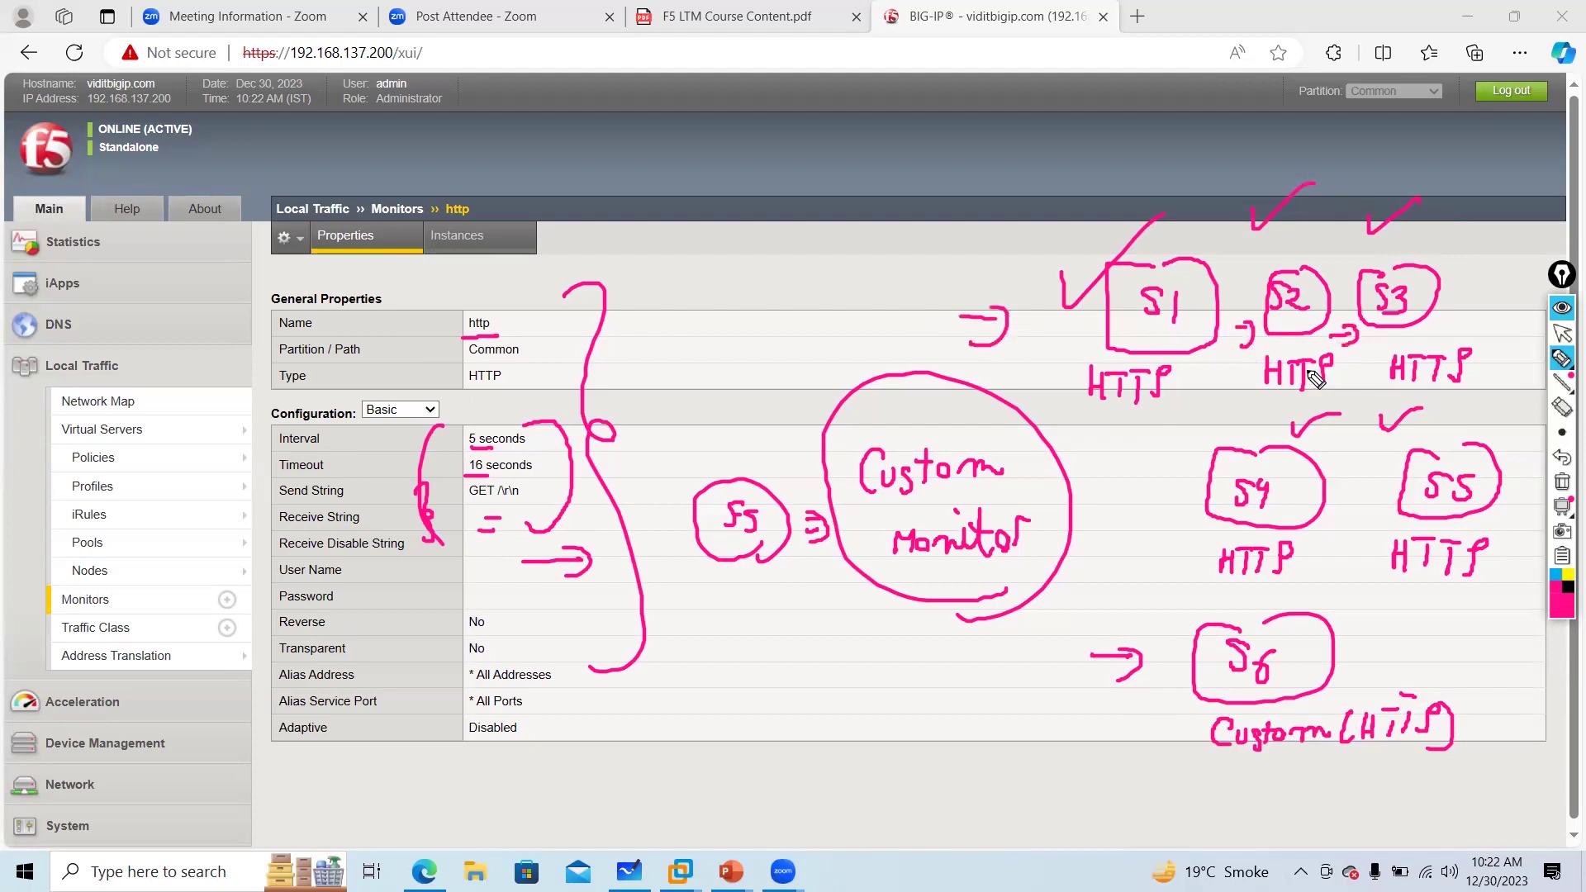
left_click_drag(1143, 499, 1173, 498)
left_click_drag(1159, 485, 1160, 512)
left_click_drag(1355, 499, 1371, 497)
left_click_drag(1371, 488, 1374, 513)
left_click_drag(1112, 418, 1163, 418)
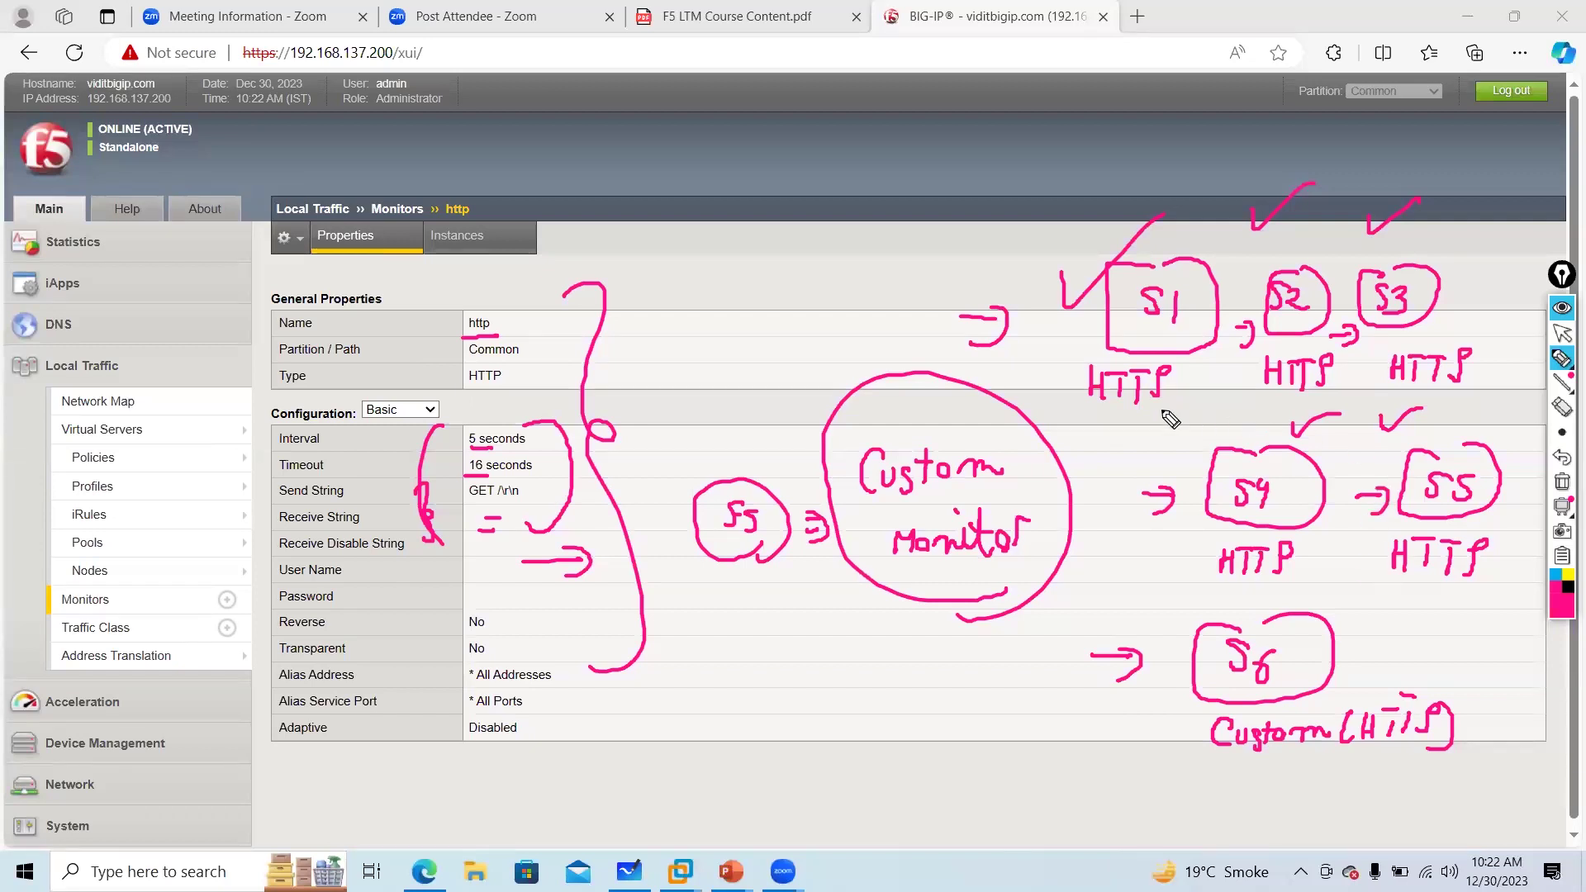
left_click(1273, 407)
left_click_drag(1272, 405, 1311, 403)
left_click_drag(1432, 392, 1463, 389)
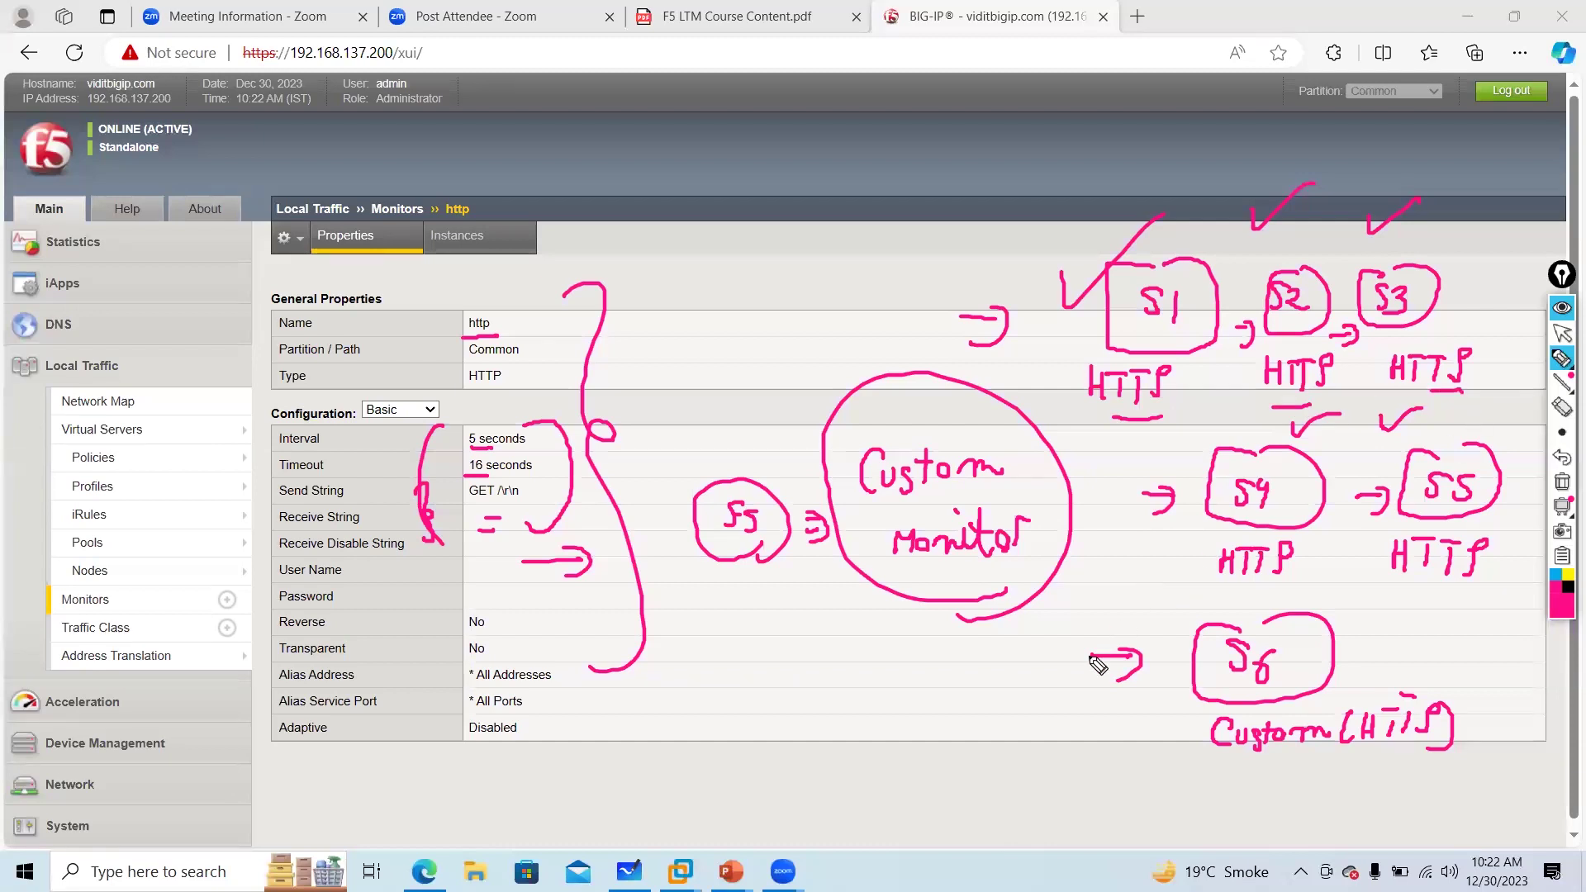
left_click_drag(970, 699, 1067, 700)
left_click_drag(1169, 682, 1194, 685)
left_click_drag(1194, 685, 1165, 695)
mouse_move(1343, 642)
left_mouse_down()
mouse_move(1389, 634)
mouse_move(1332, 654)
left_mouse_up()
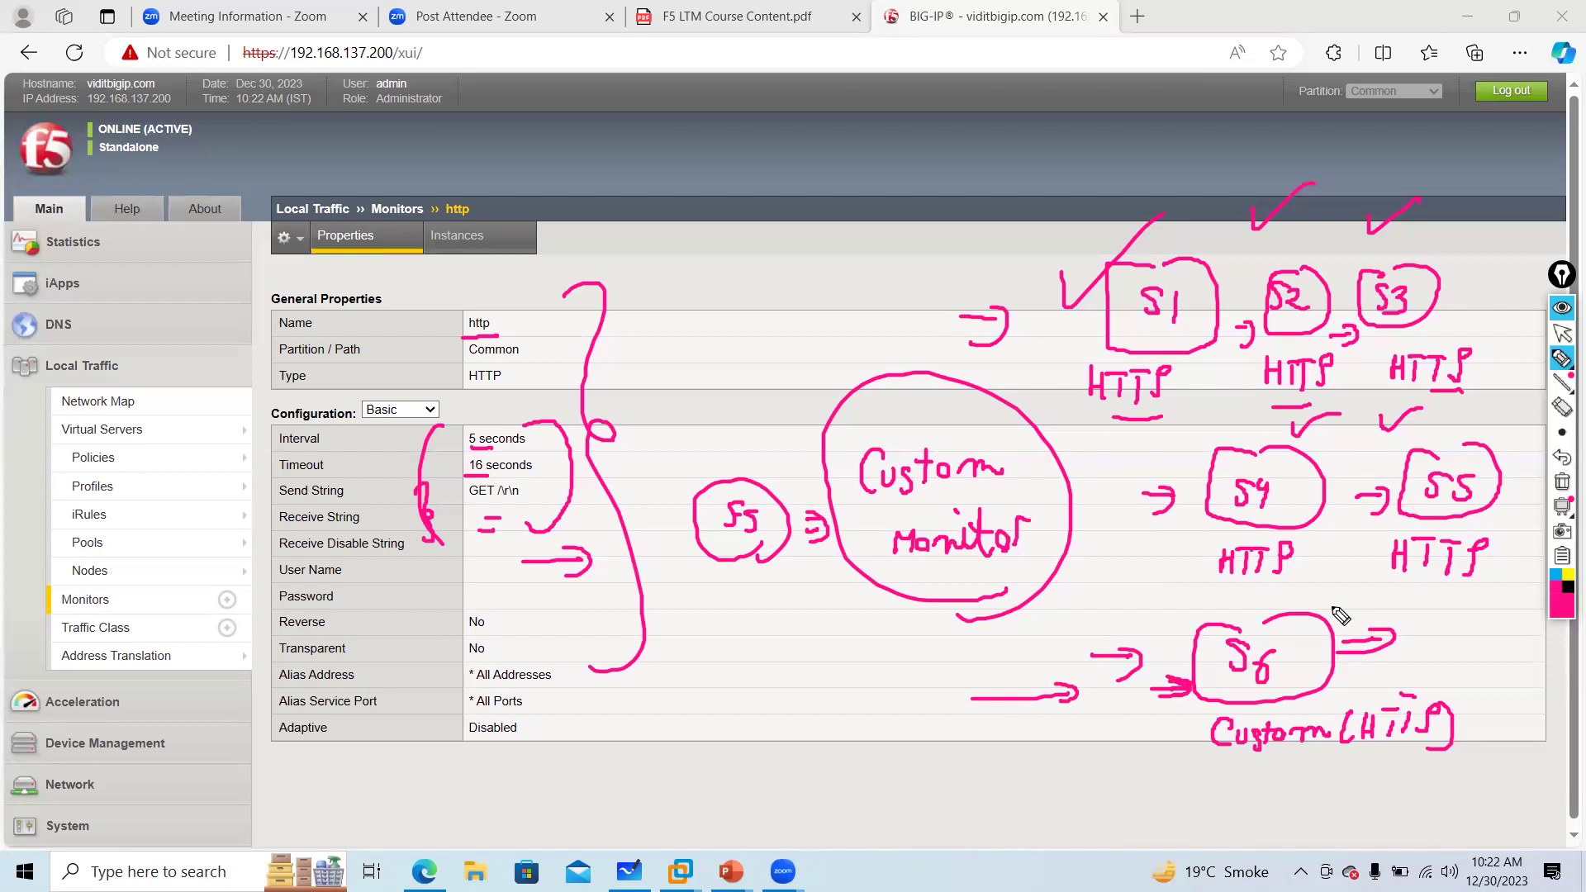
mouse_move(456, 317)
left_mouse_down()
mouse_move(475, 338)
mouse_move(500, 312)
left_mouse_up()
left_click_drag(634, 277, 665, 273)
mouse_move(657, 265)
left_mouse_down()
mouse_move(661, 283)
mouse_move(697, 271)
left_mouse_up()
mouse_move(717, 251)
left_mouse_down()
mouse_move(765, 264)
mouse_move(793, 247)
left_mouse_up()
left_click_drag(814, 244, 829, 254)
mouse_move(851, 285)
left_mouse_down()
mouse_move(689, 198)
mouse_move(781, 307)
mouse_move(734, 368)
mouse_move(751, 348)
left_mouse_up()
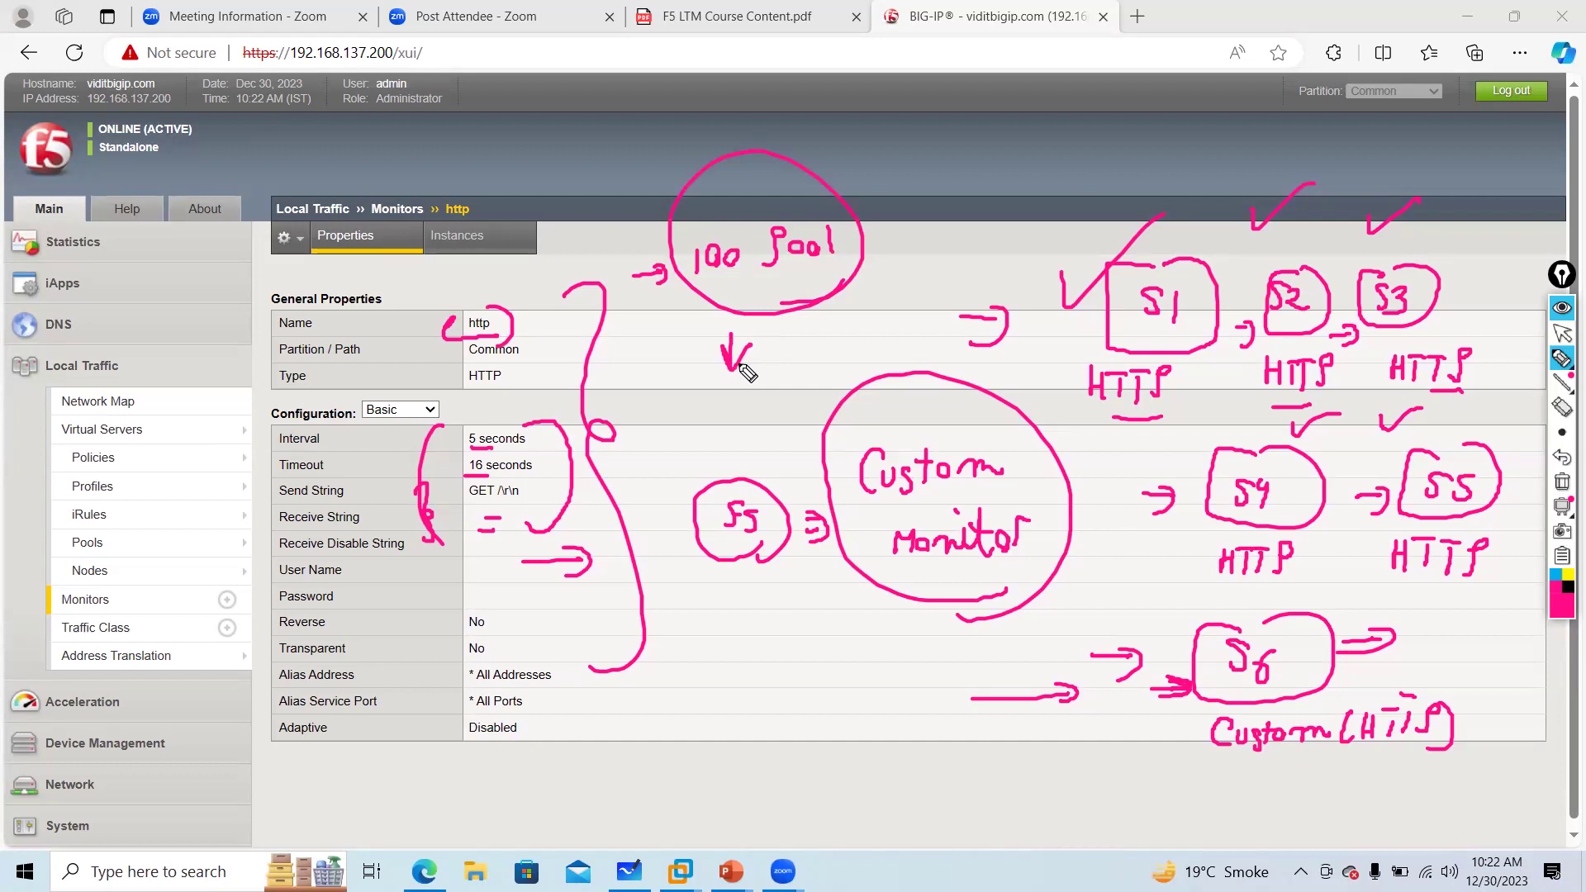
mouse_move(932, 324)
left_mouse_down()
mouse_move(920, 427)
mouse_move(956, 397)
left_mouse_up()
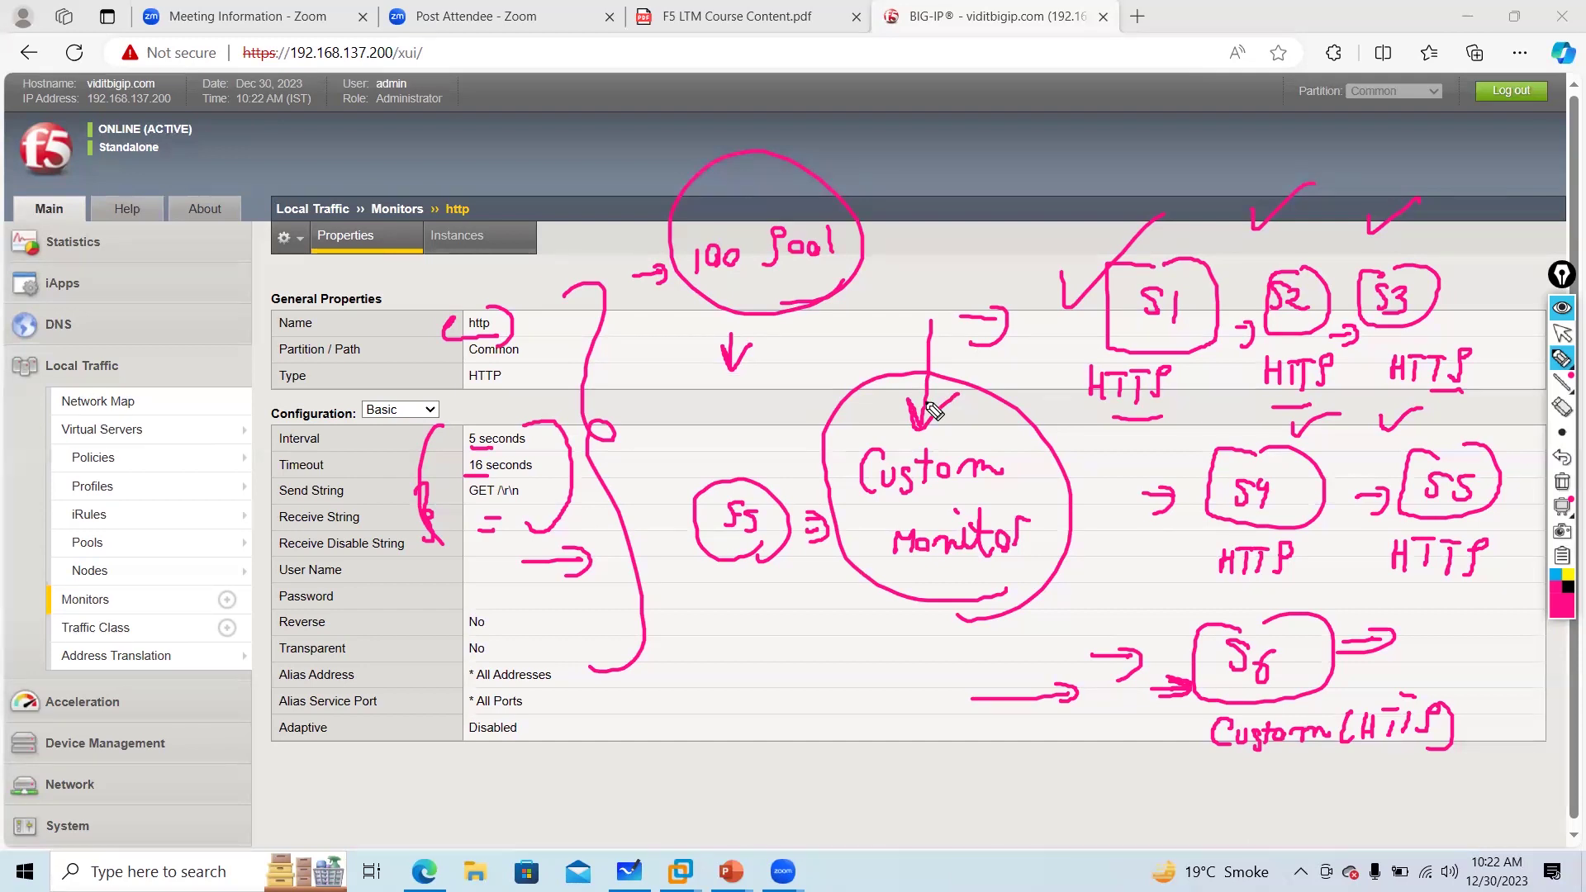
left_click(1562, 481)
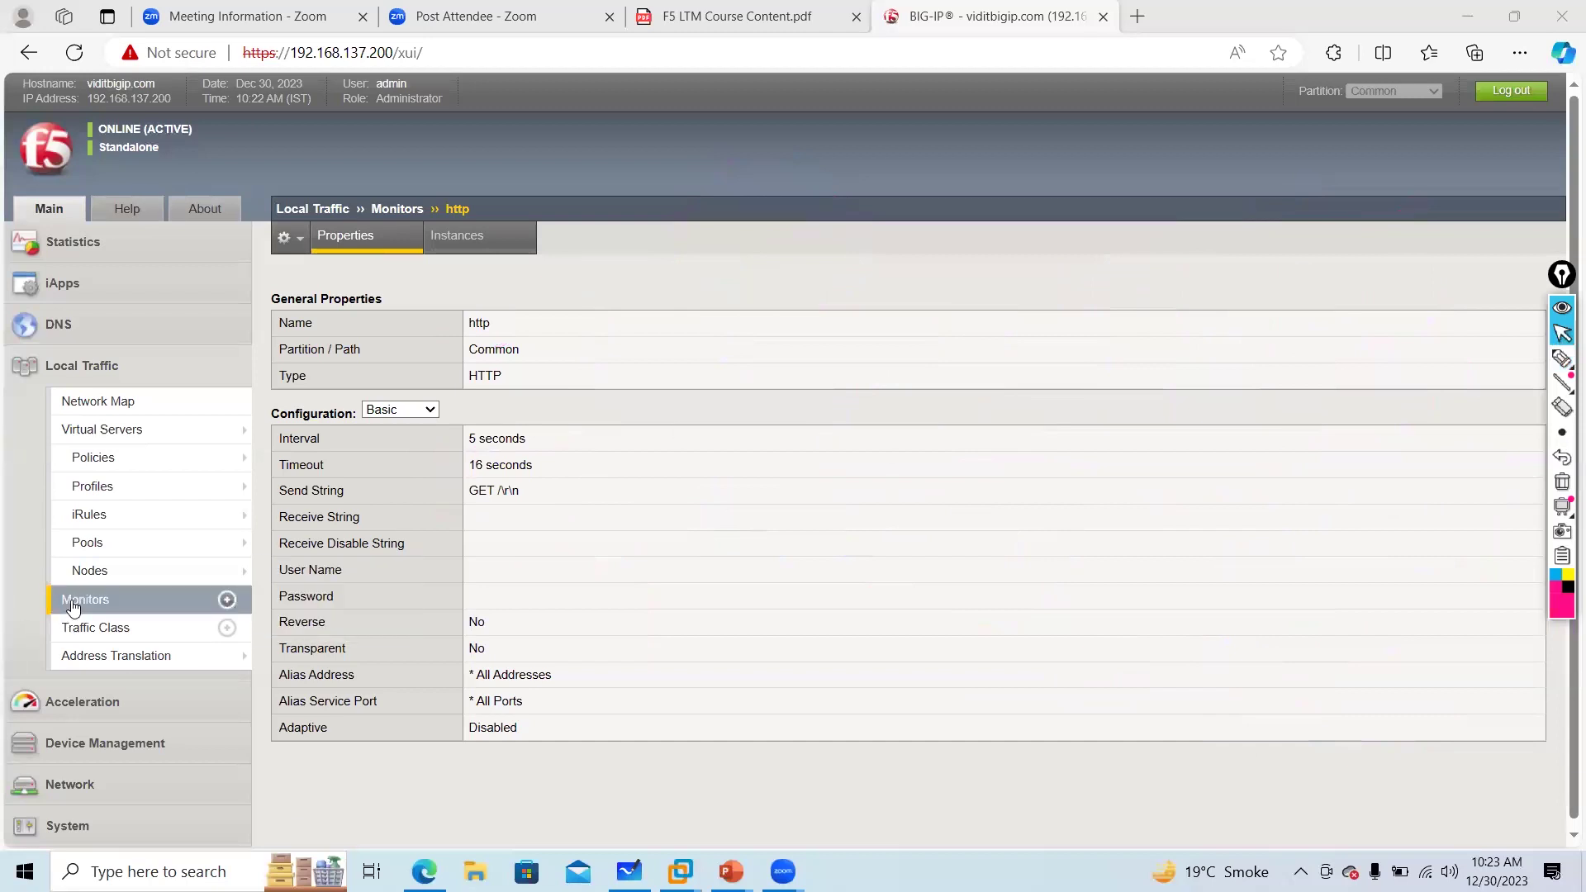
Return to the monitor list, show all 14 monitors, and start creating a new monitor.
left_click(80, 598)
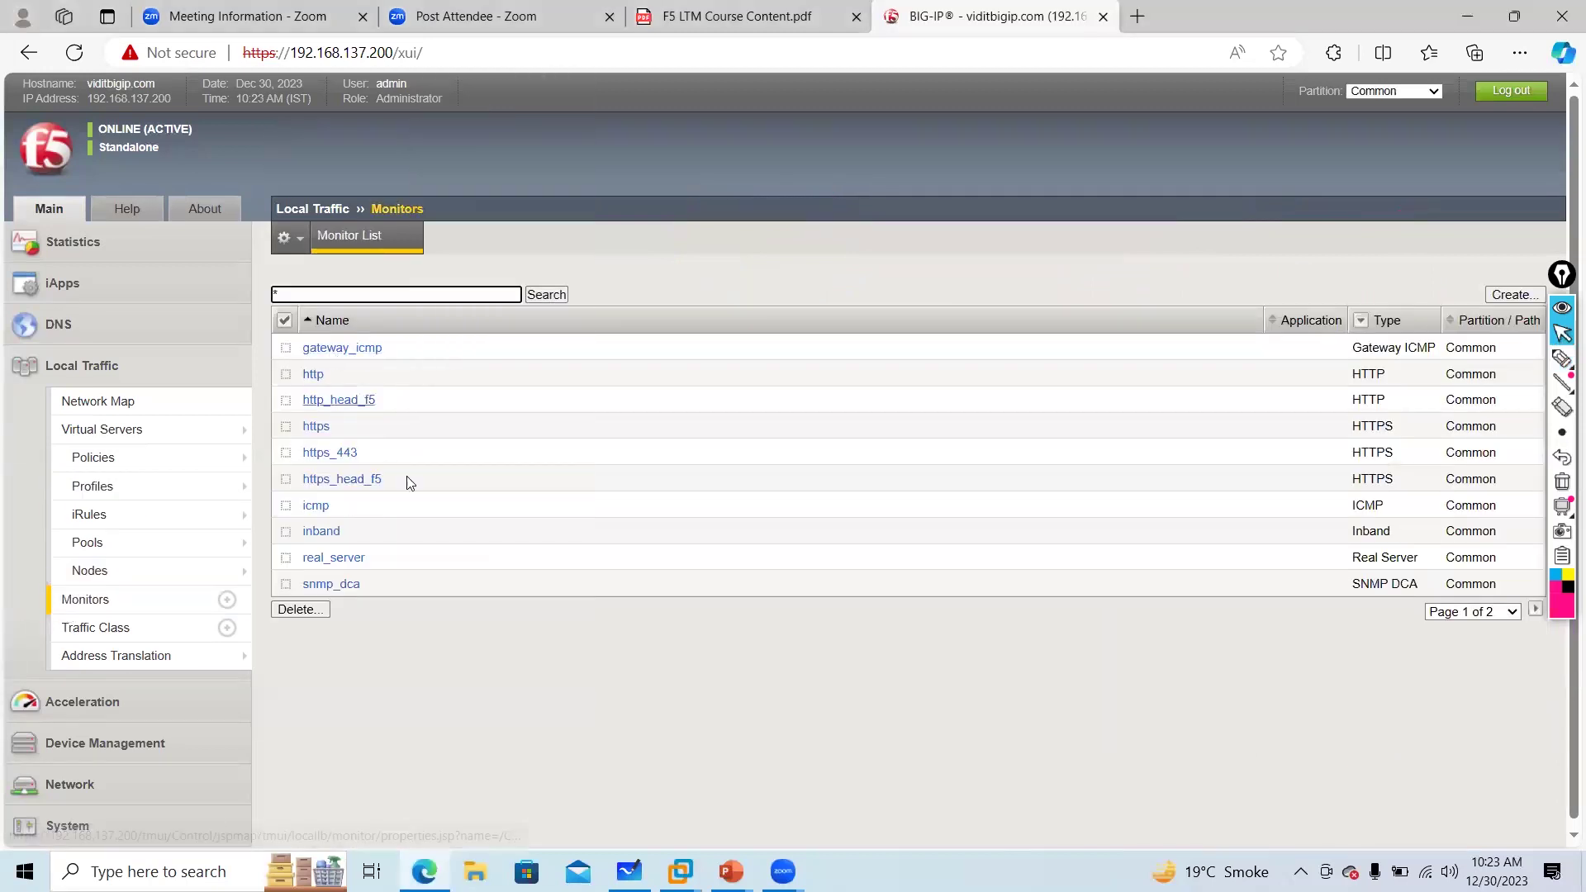
left_click(1455, 613)
left_click(1463, 665)
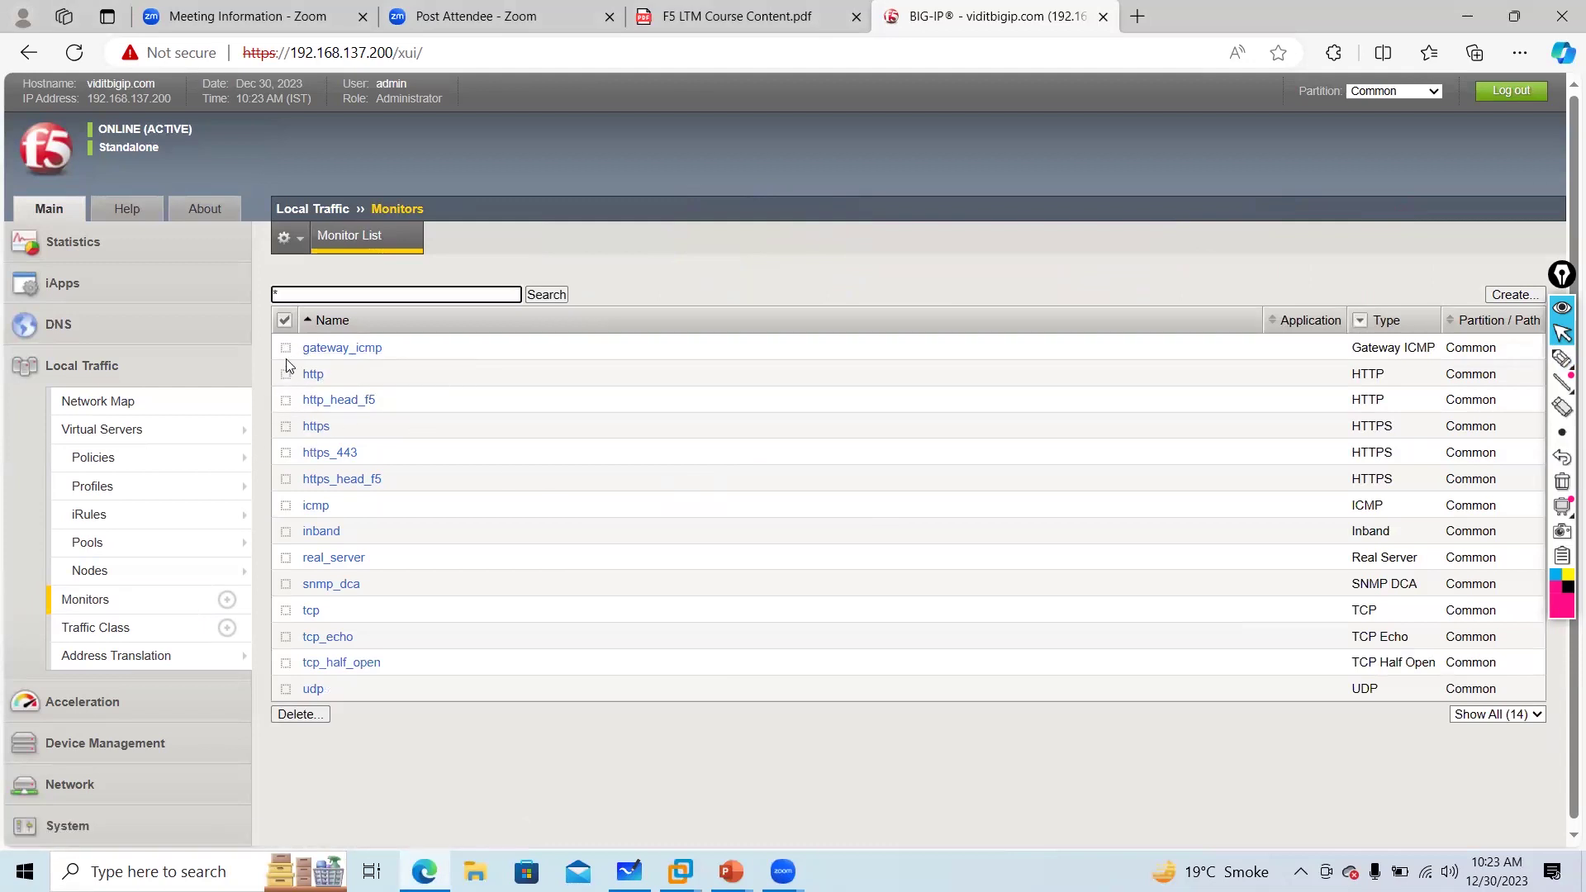
left_click(284, 355)
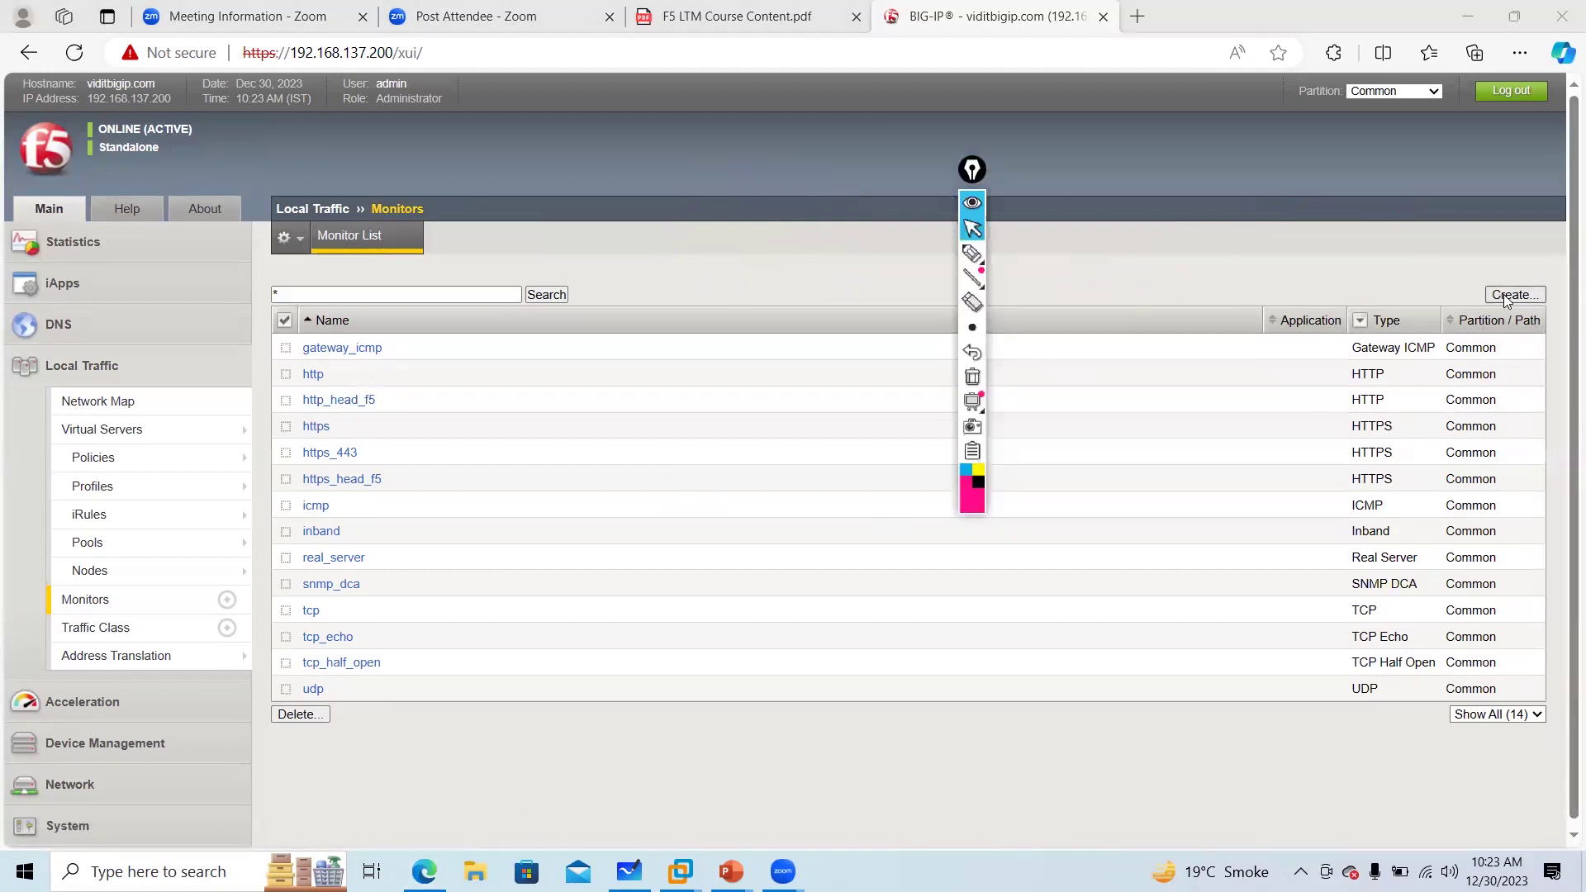
left_click(1507, 298)
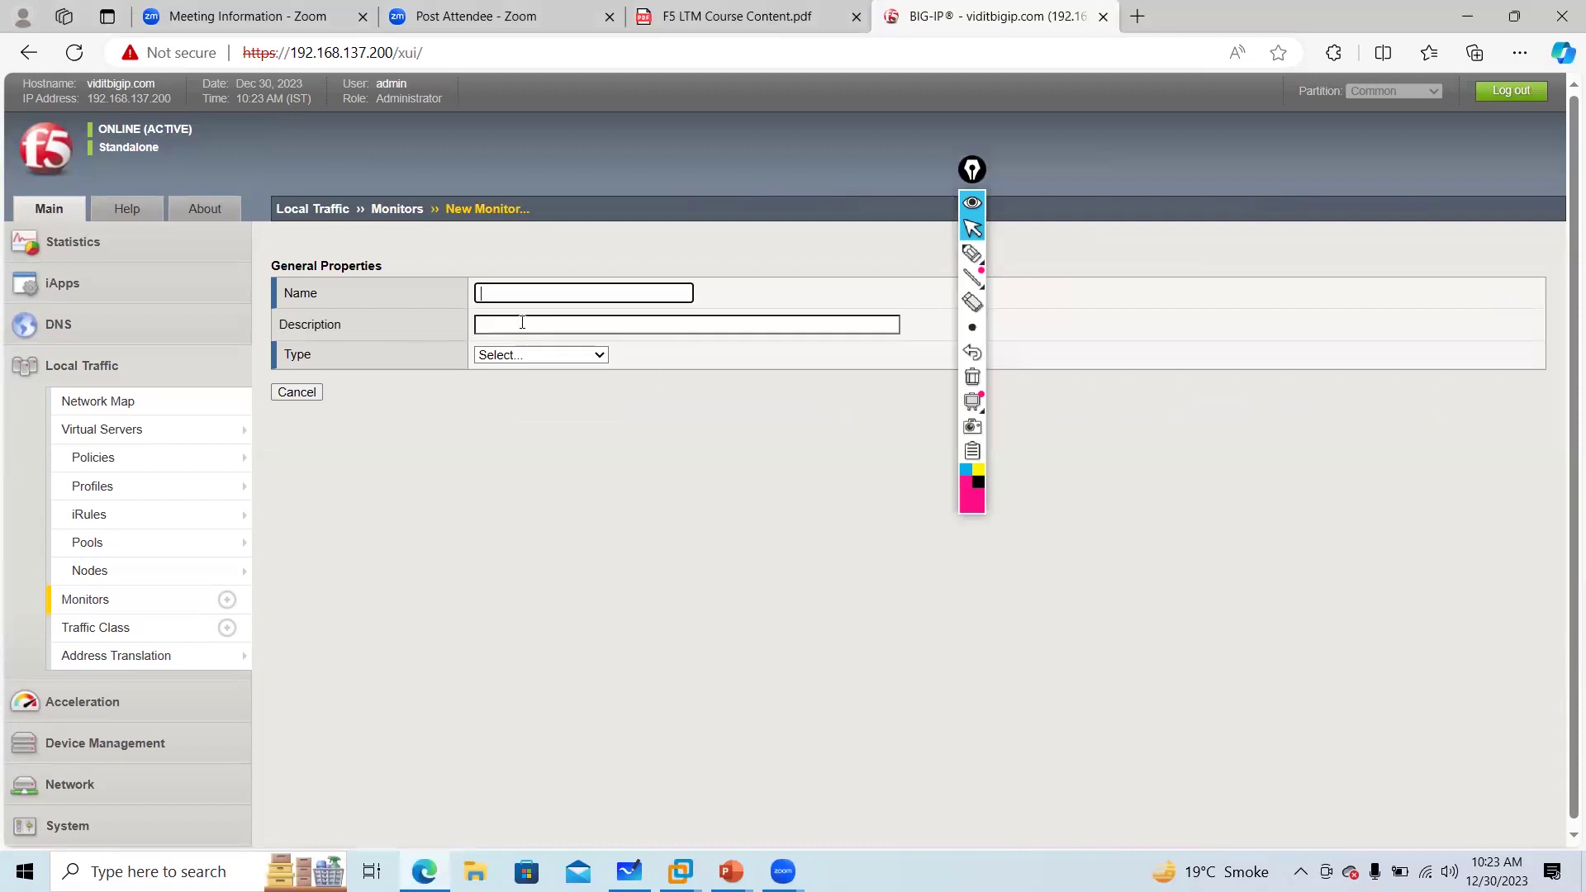
Name the new monitor HTTPCUSTOM and set its type to HTTP.
type("HTTPCUSTOM")
key("Tab")
key("Tab")
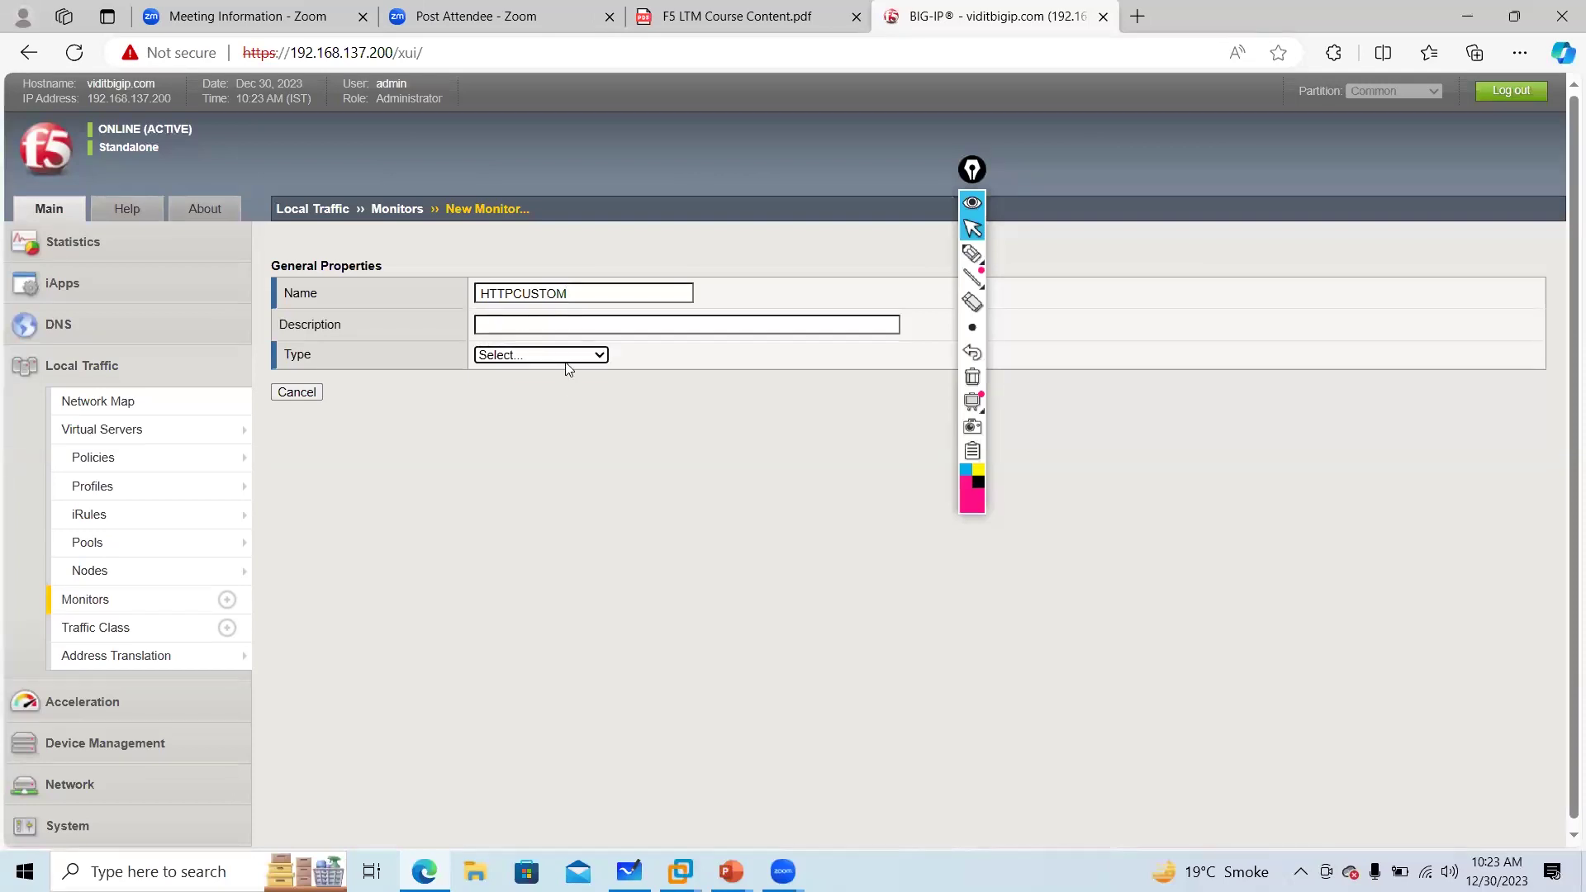
left_click(565, 359)
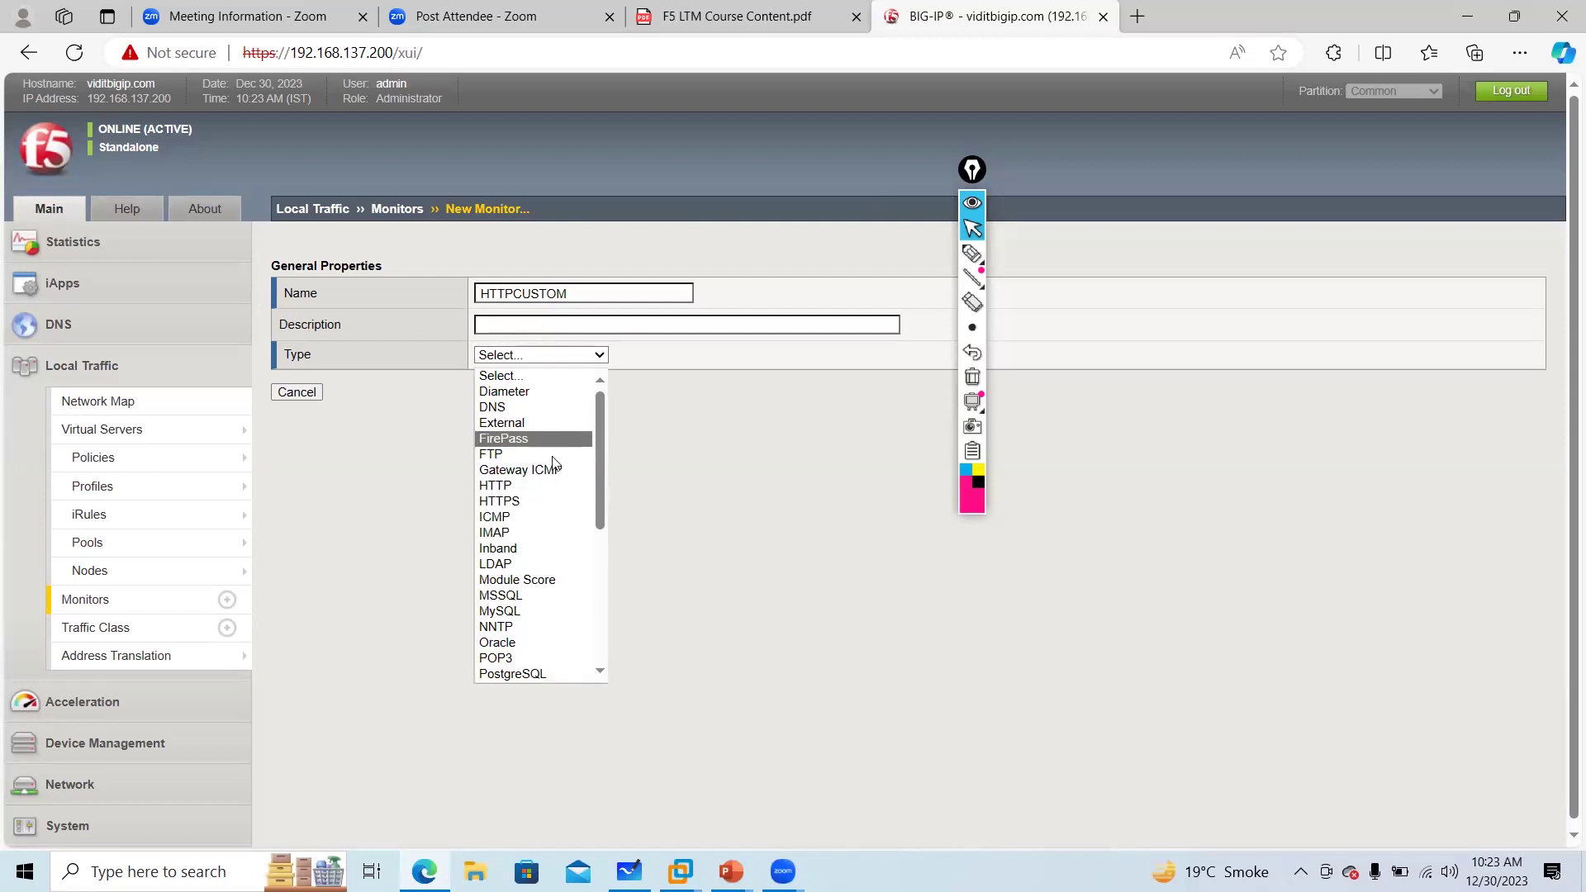
left_click(553, 488)
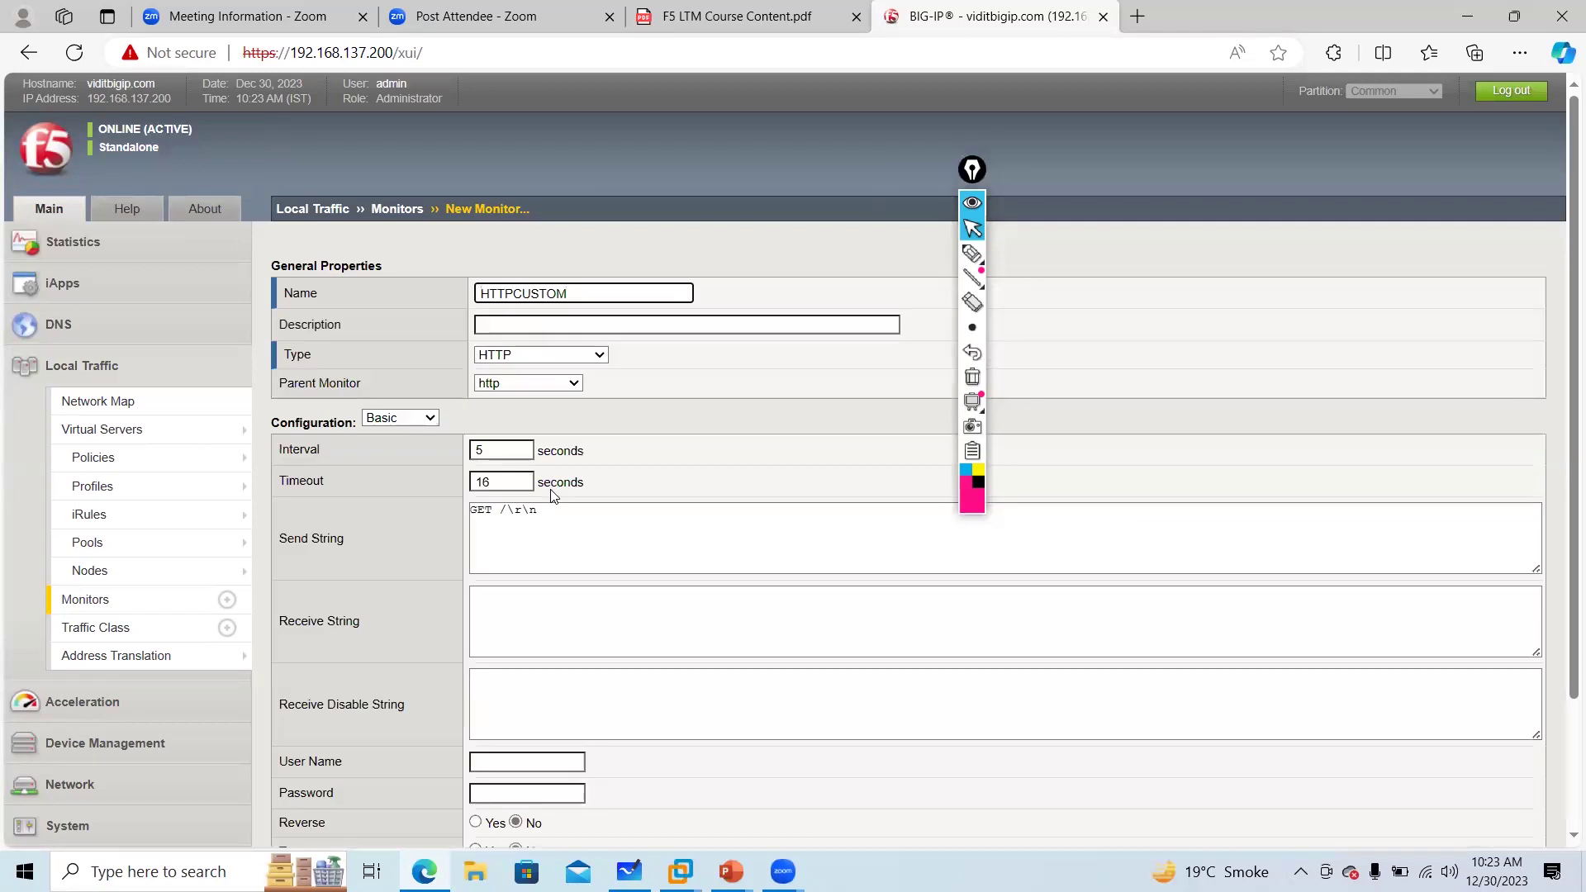
Highlight the Send String and Receive String fields, then switch to the XP-Outside3 VM.
left_click(517, 552)
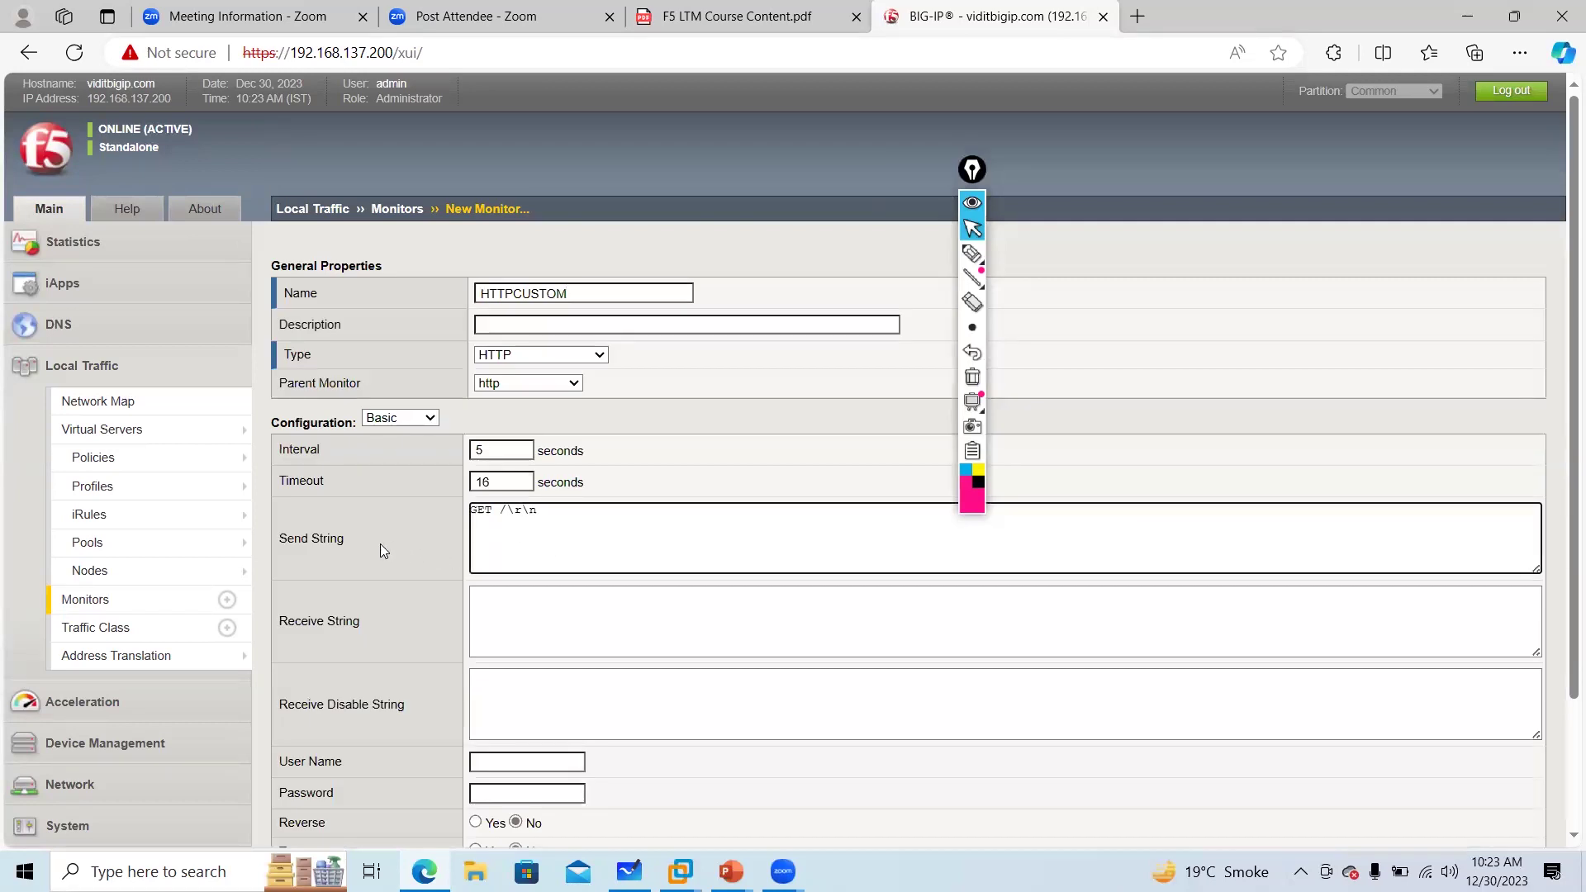
left_click_drag(350, 532, 274, 420)
left_click_drag(370, 624, 279, 621)
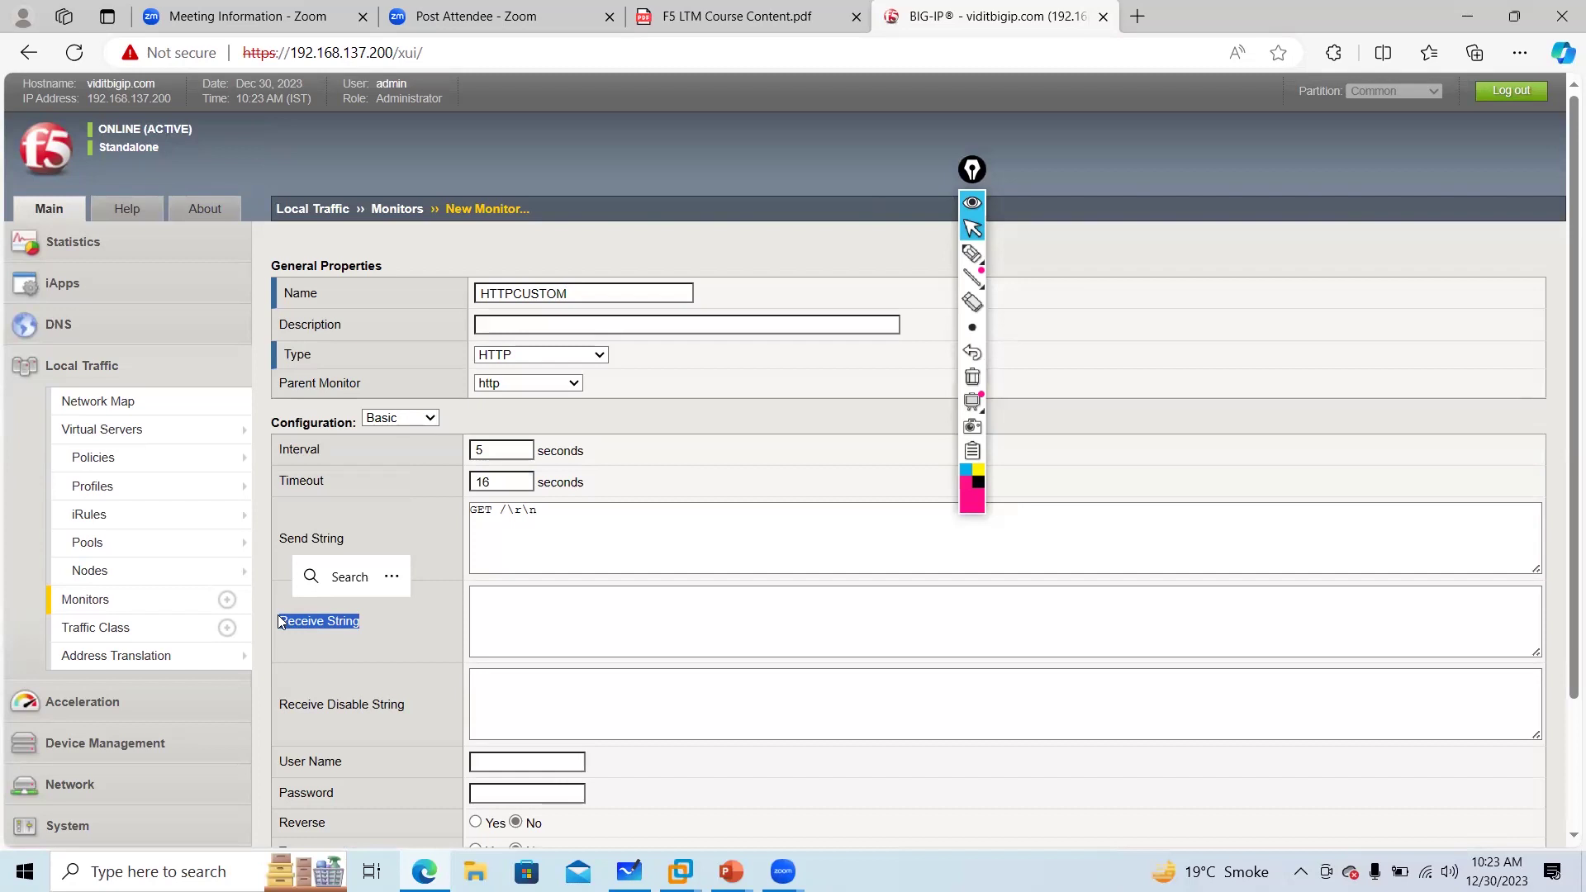
left_click(556, 538)
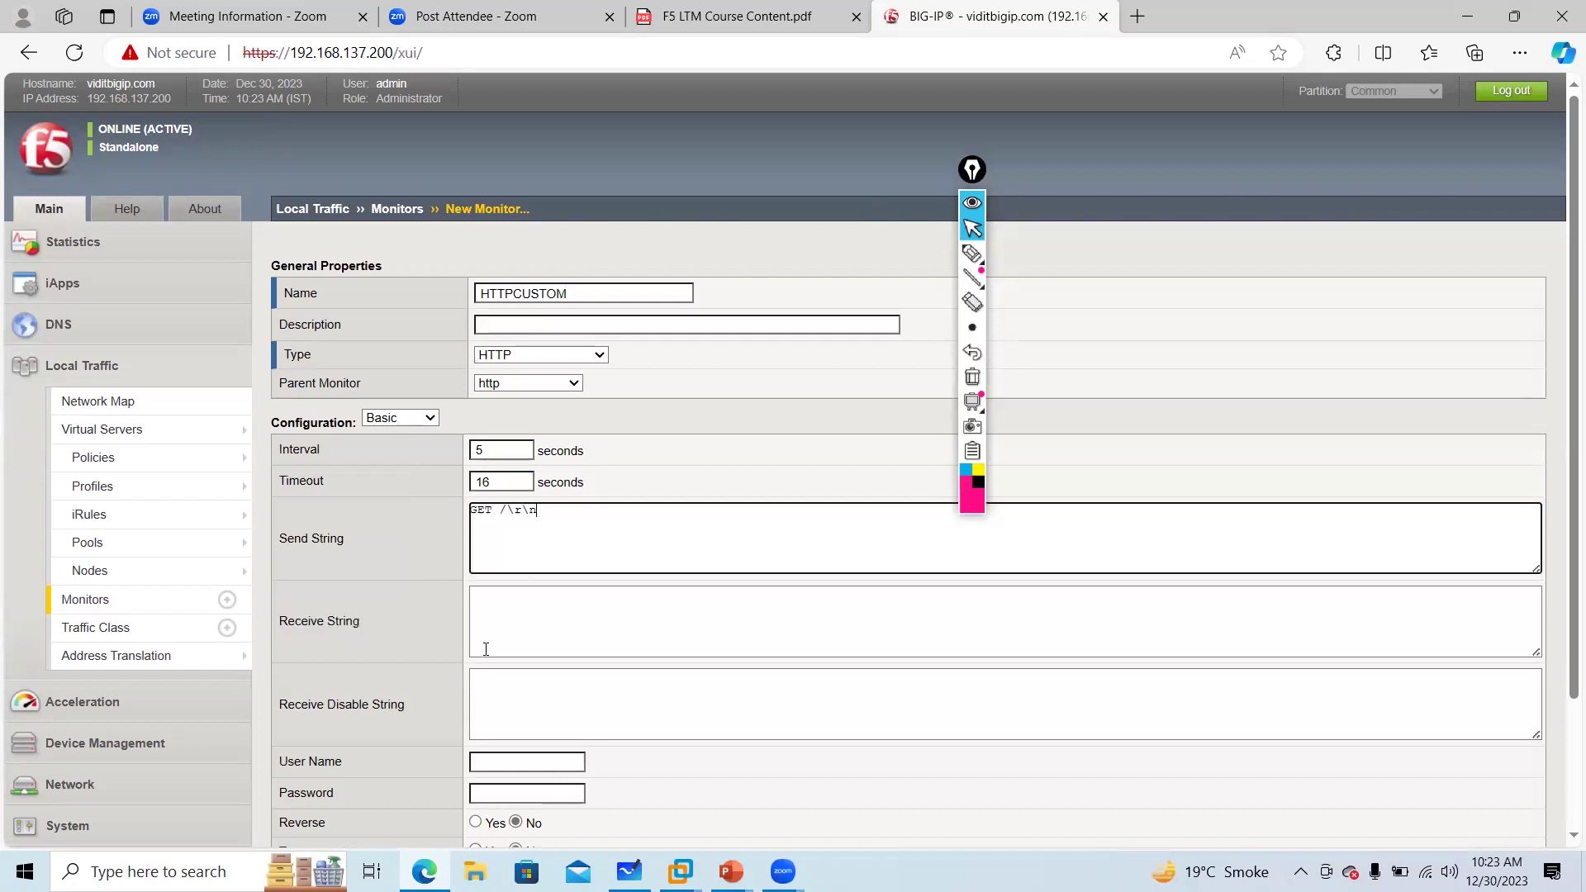
left_click(481, 653)
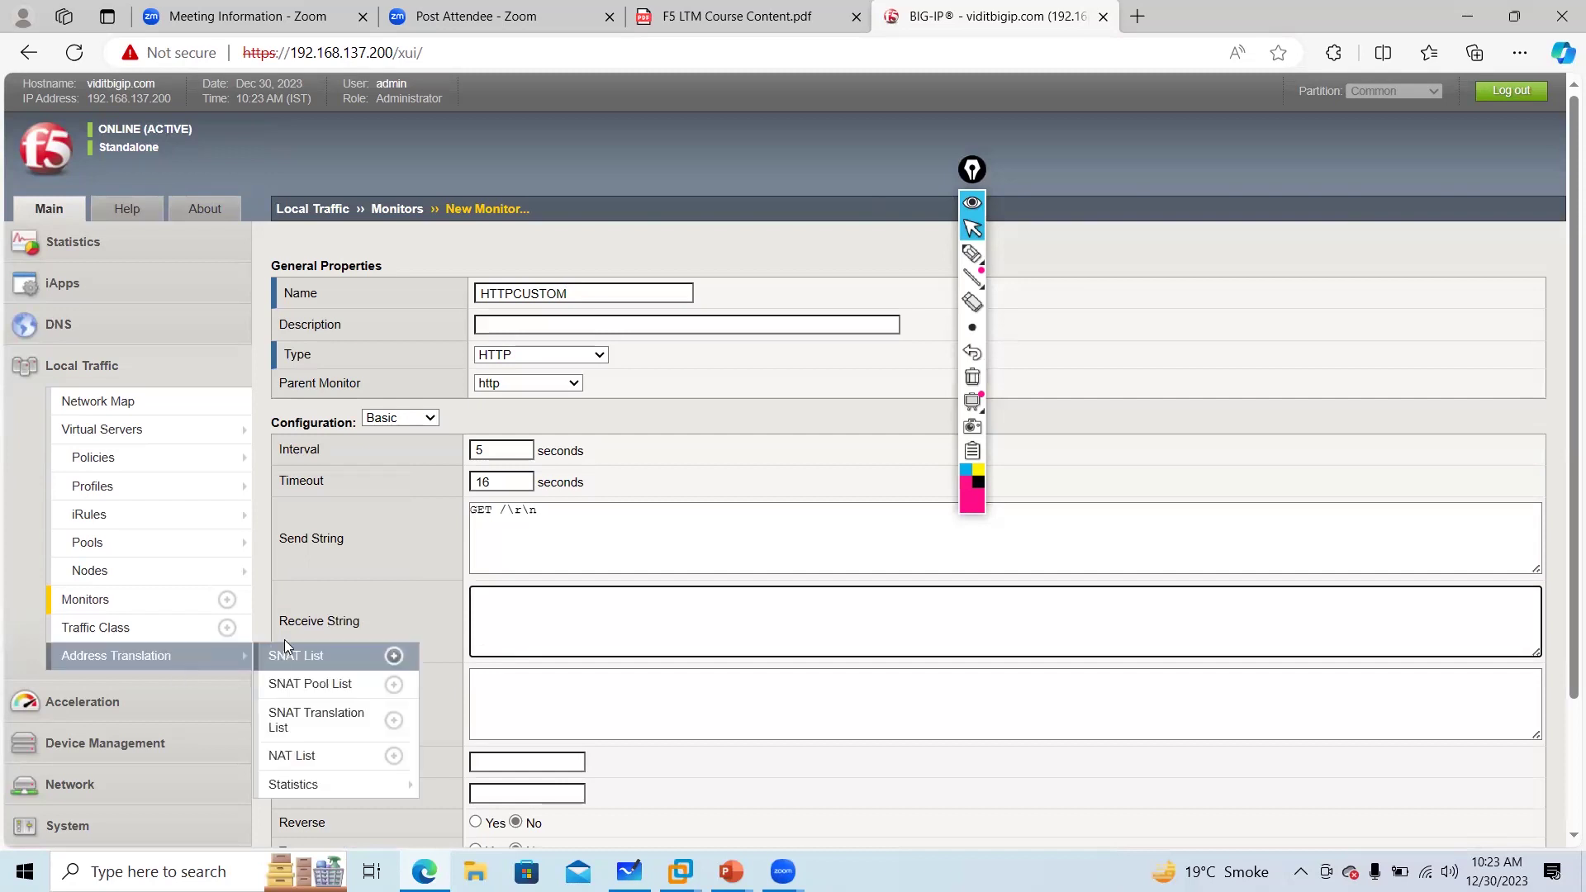
double_click(302, 620)
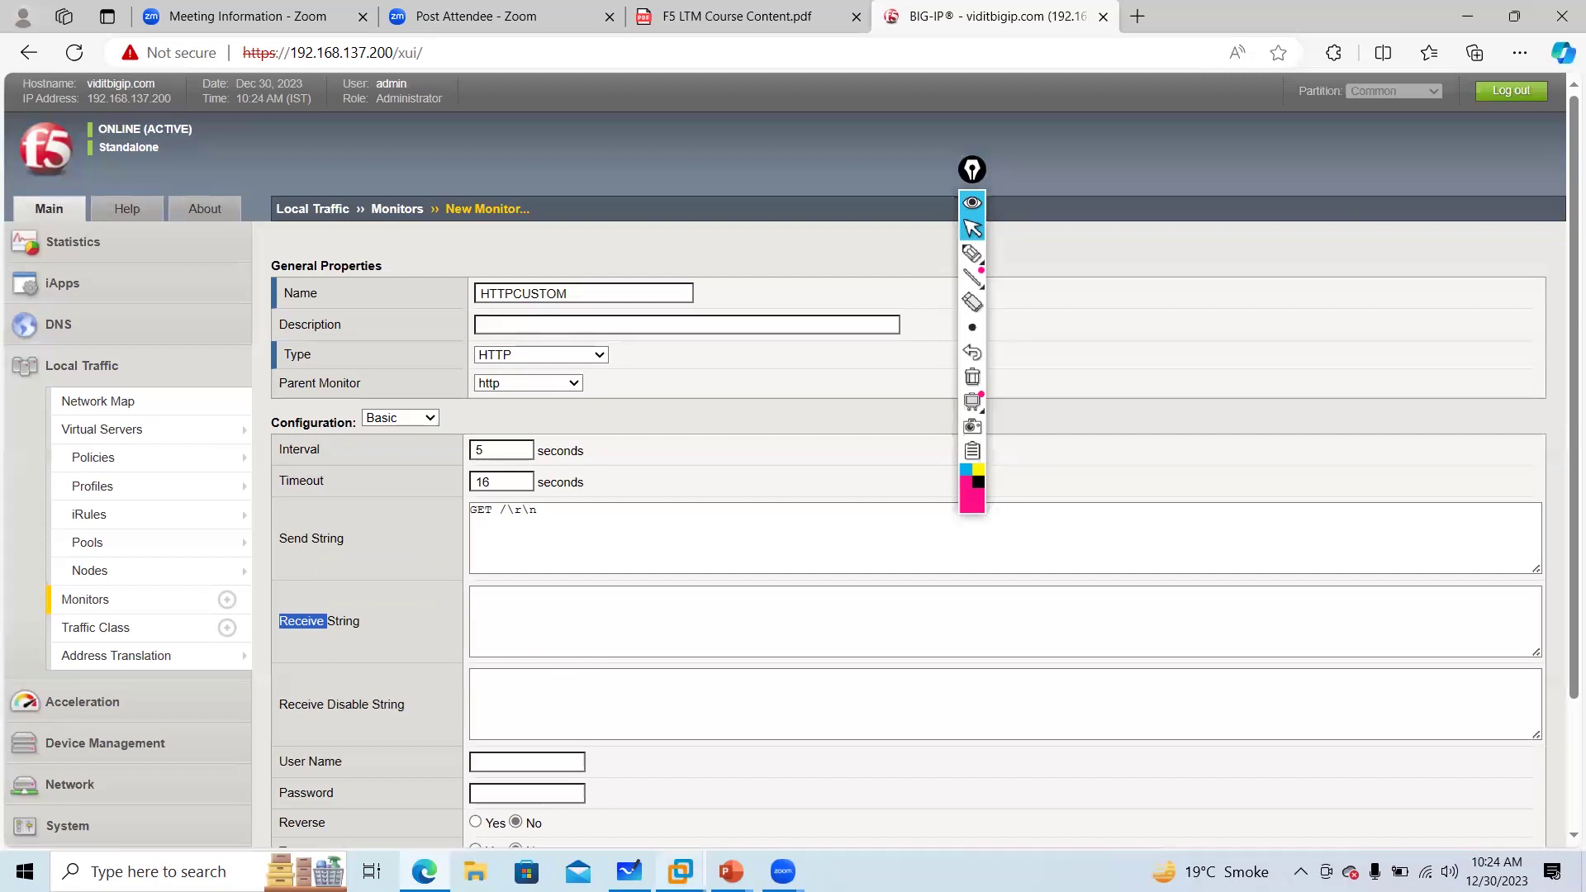
left_click(680, 871)
left_click(1148, 707)
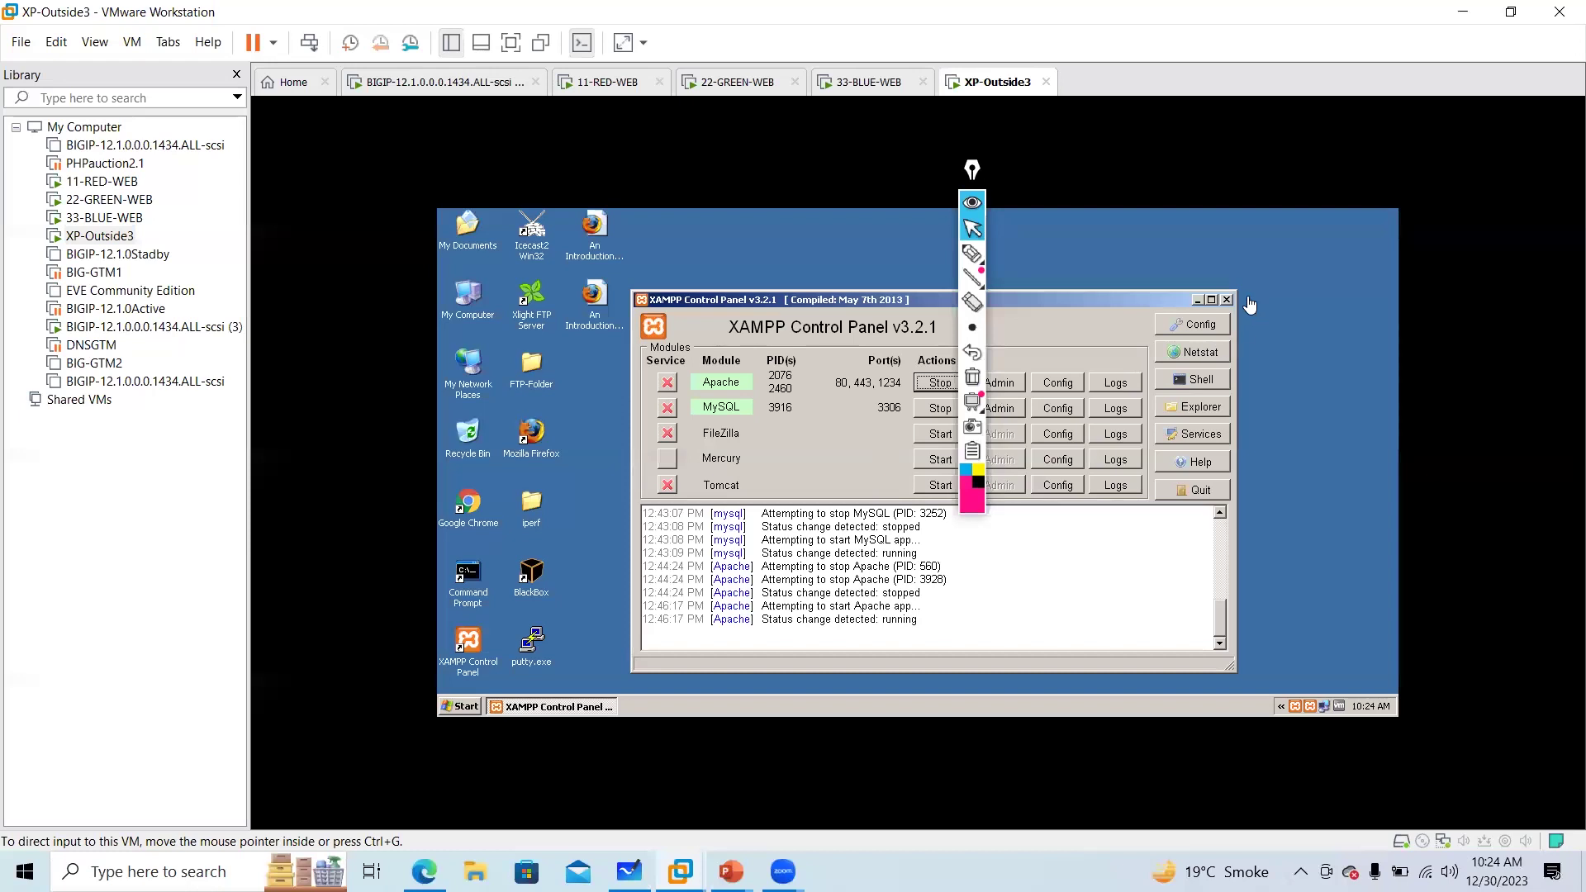
Close XAMPP and open C:\xampp\htdocs\index.html in Firefox on the XP machine.
left_click(1226, 300)
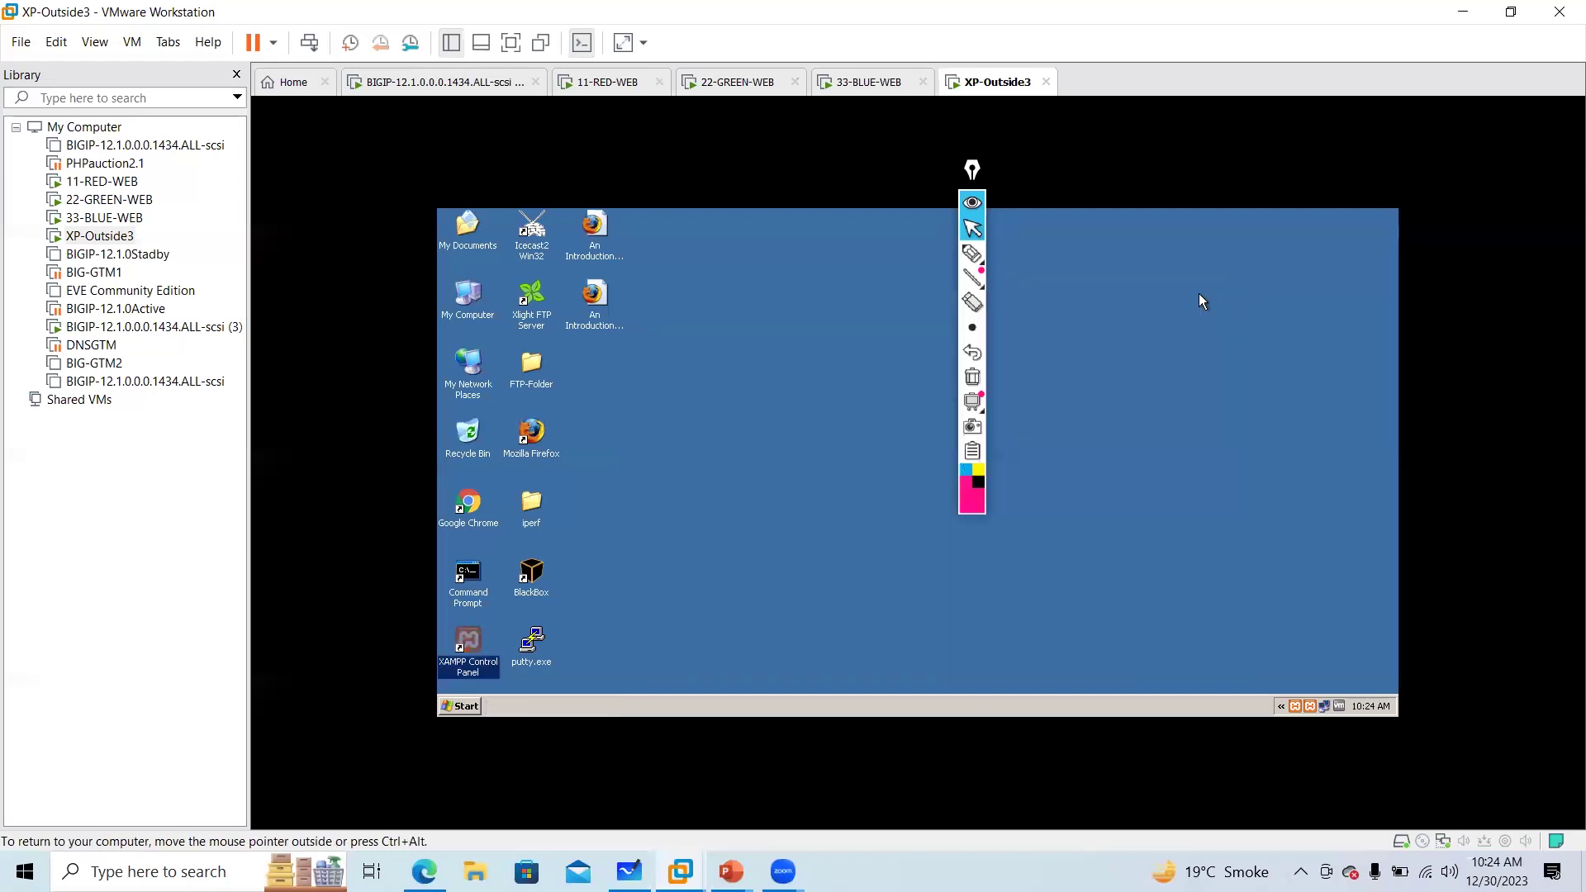
left_click_drag(971, 173, 1568, 273)
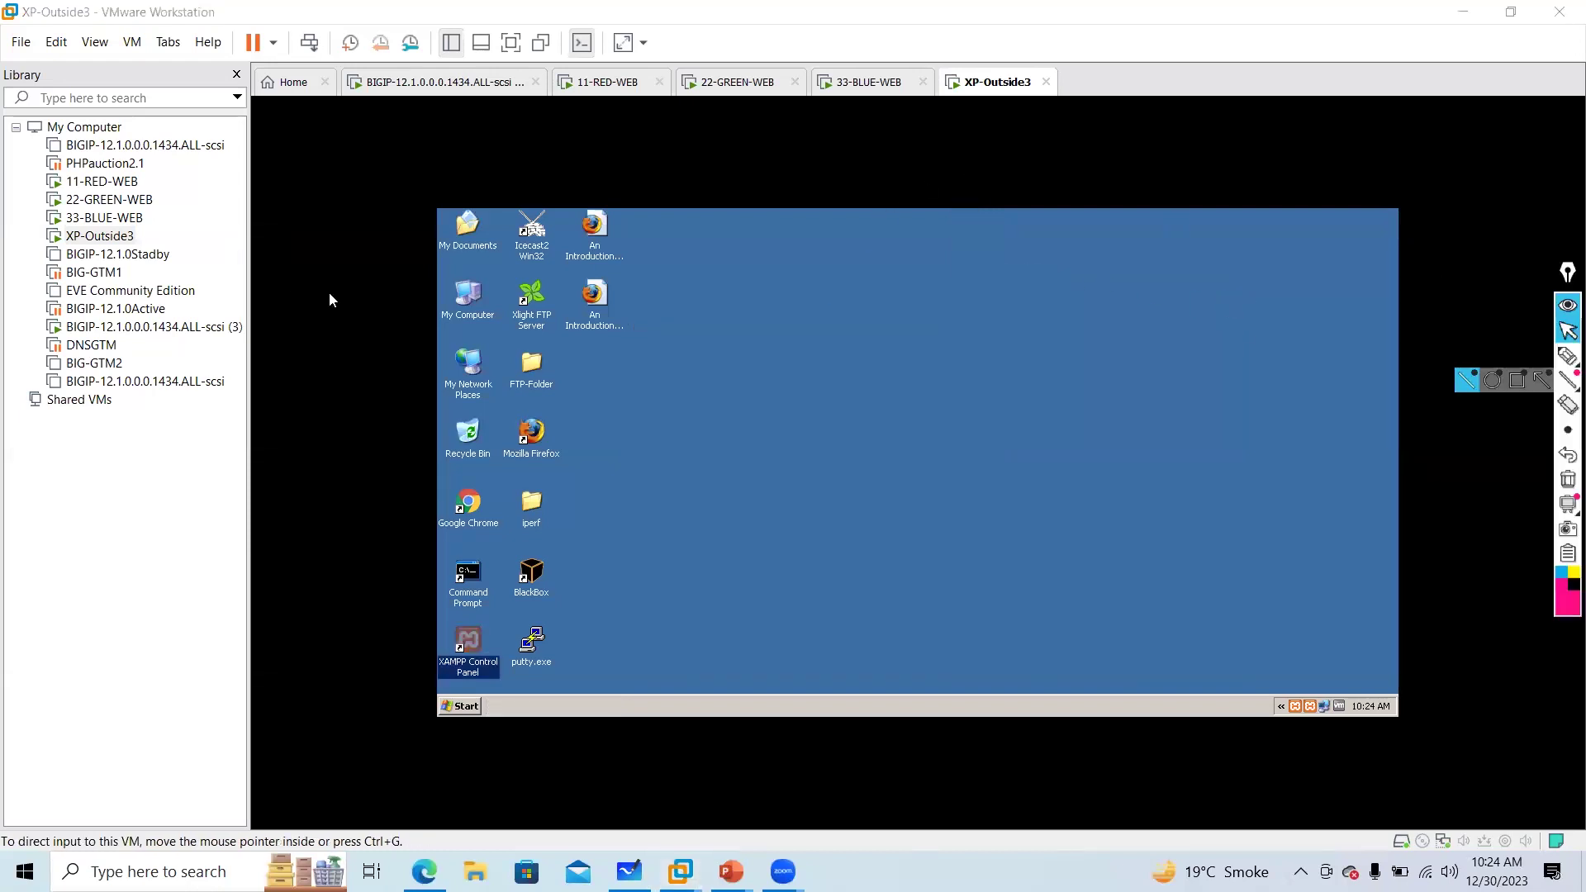
left_click(473, 317)
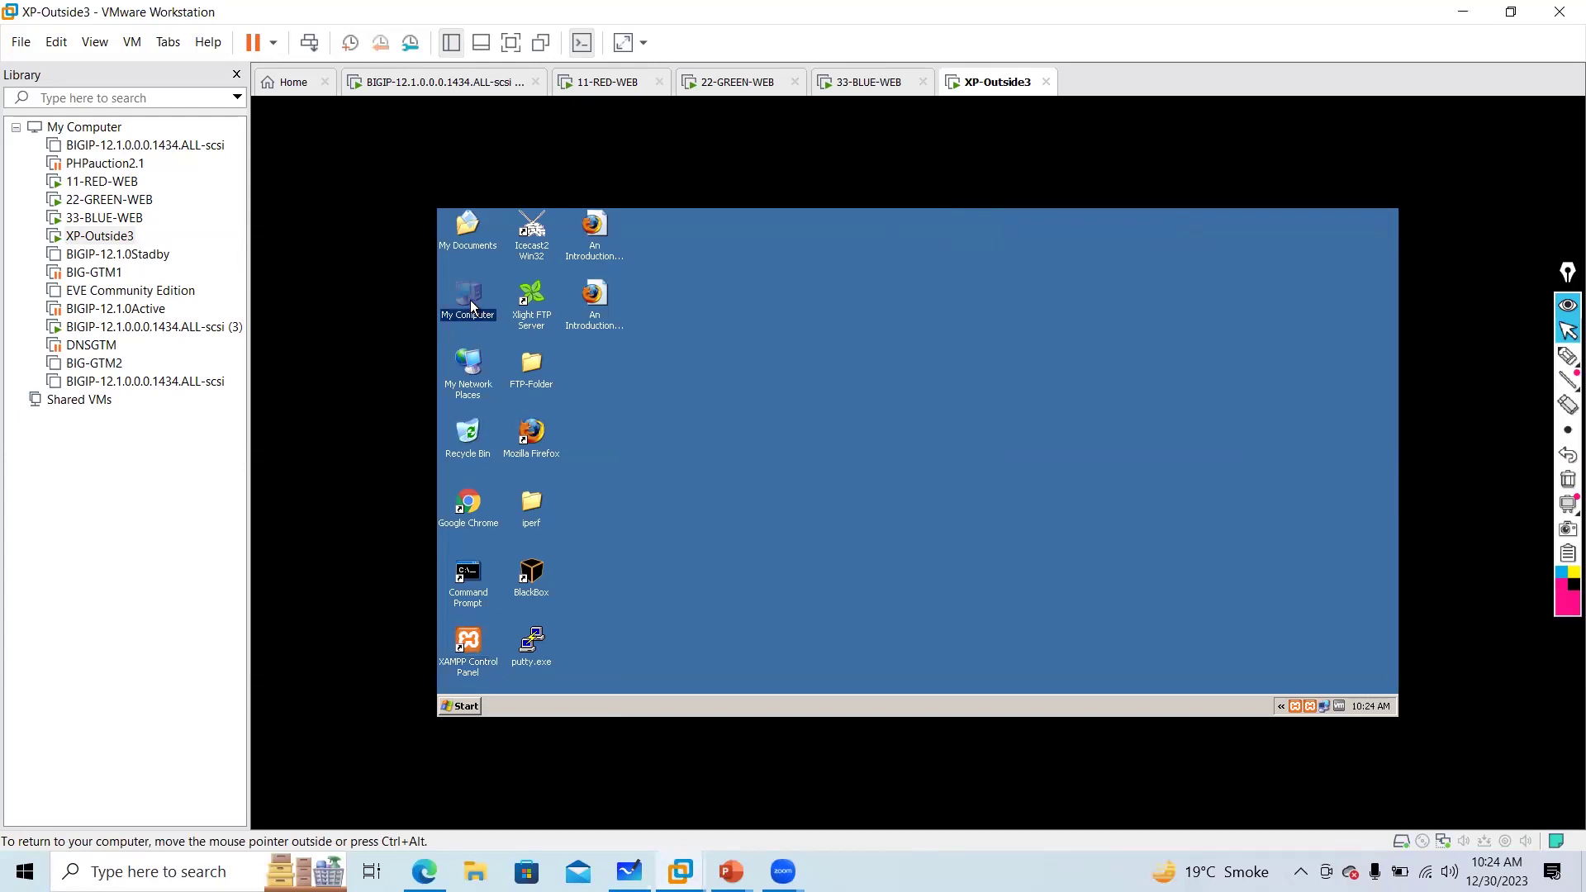
double_click(472, 307)
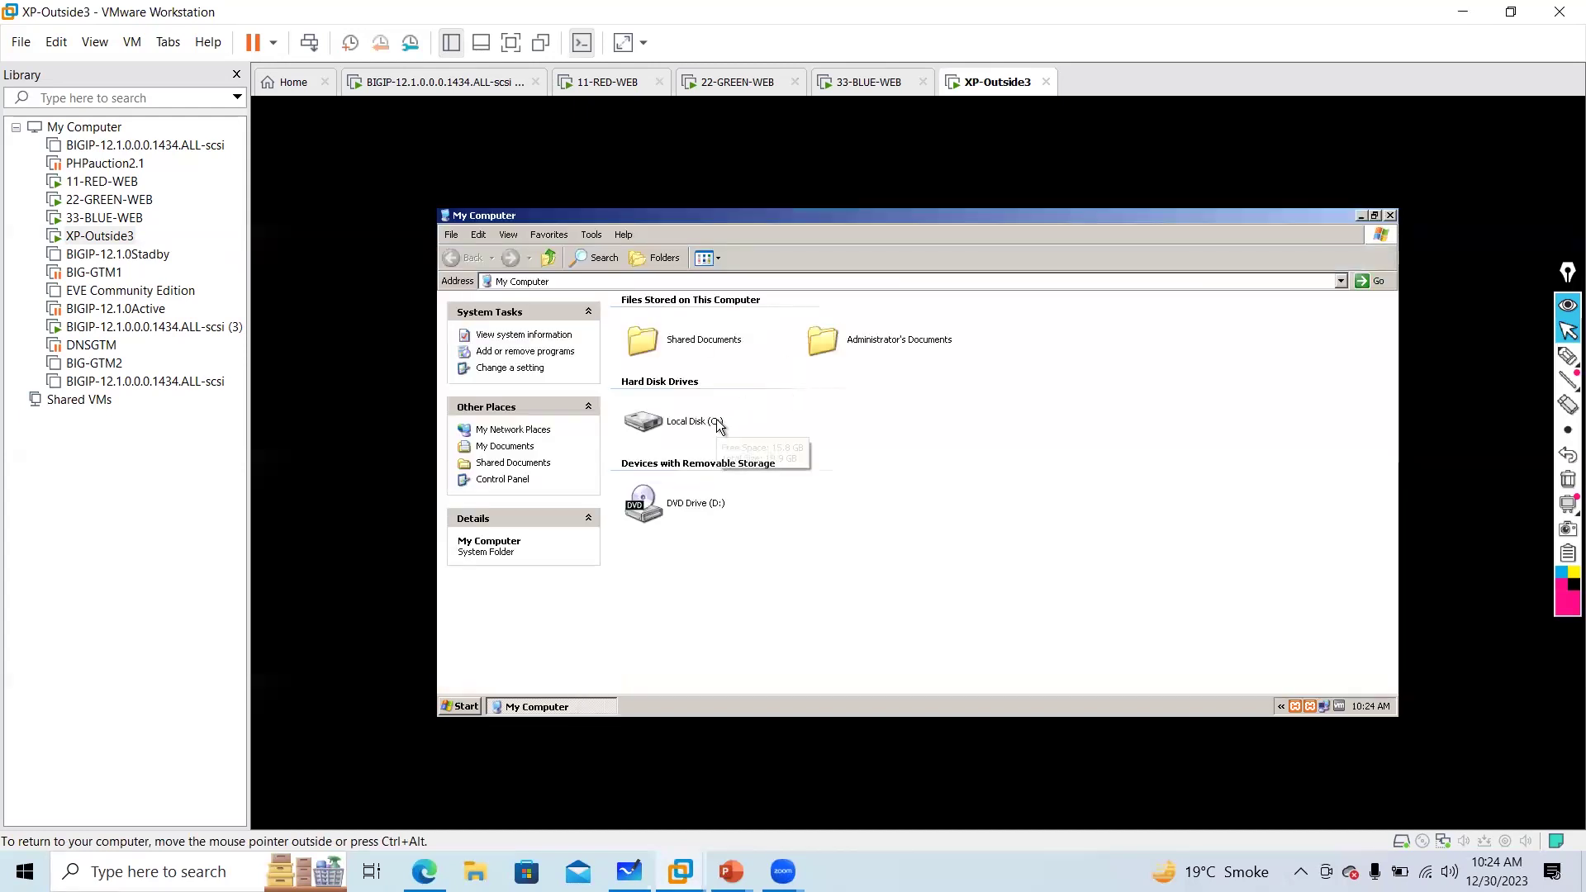
double_click(725, 419)
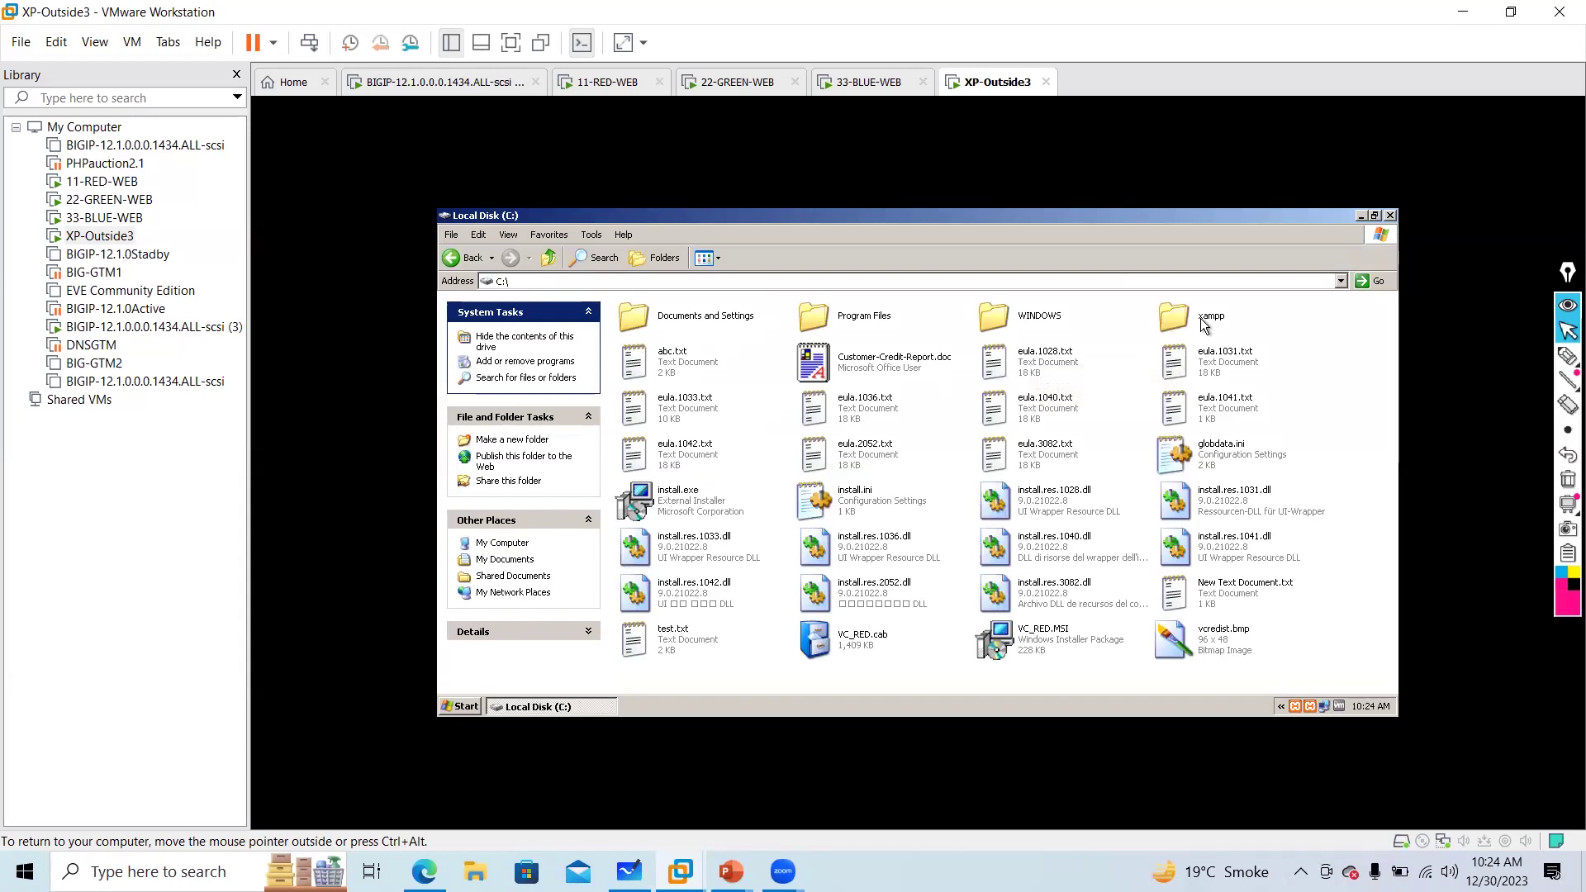
double_click(1177, 316)
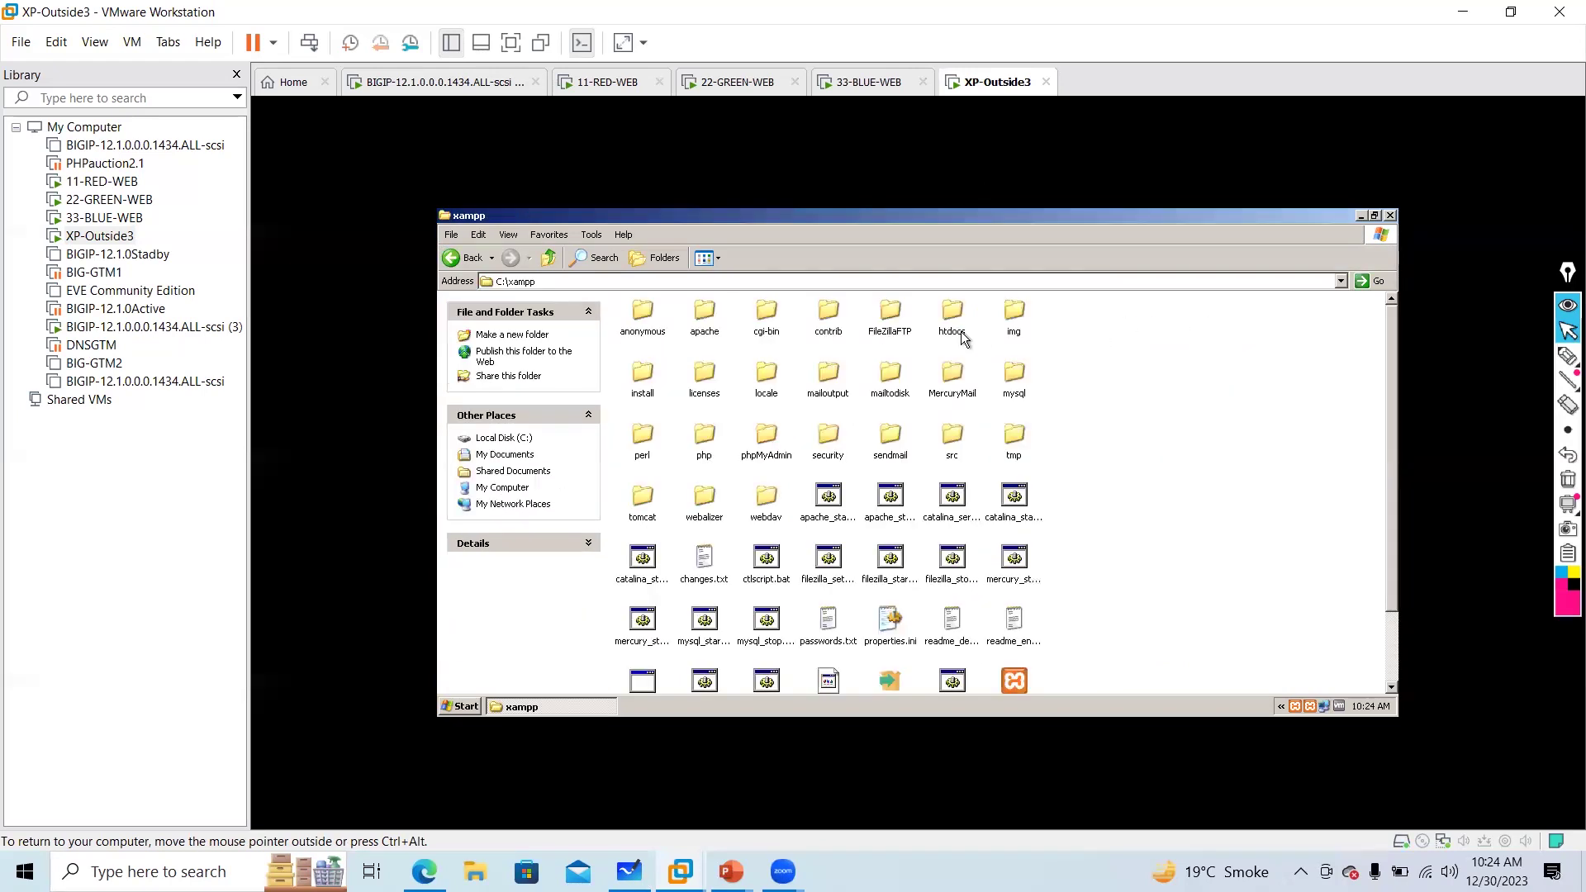
double_click(950, 327)
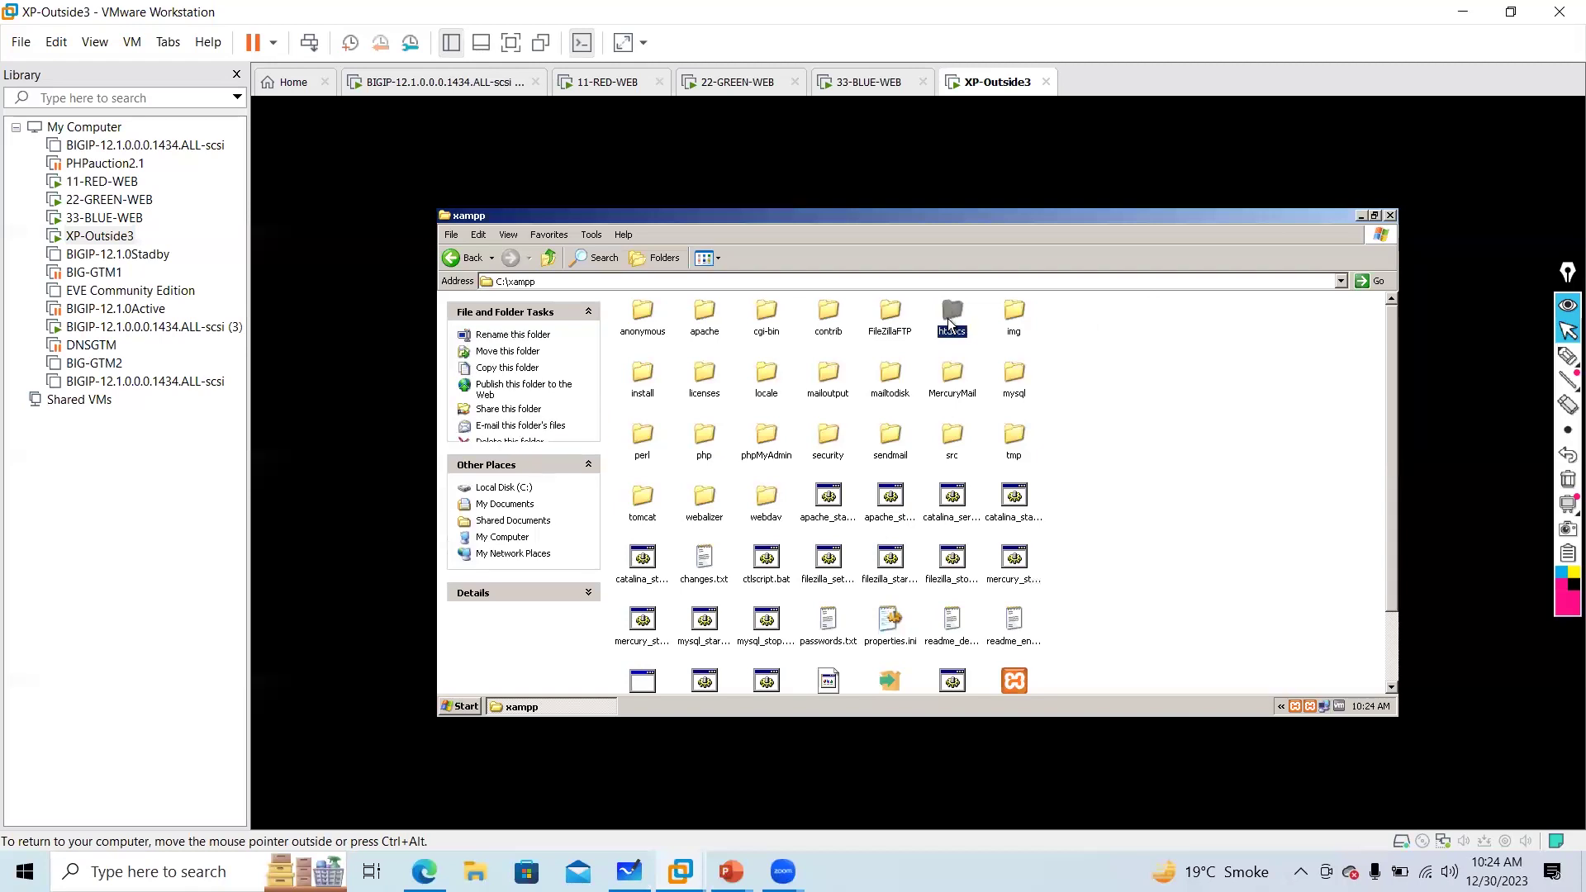
left_click(651, 371)
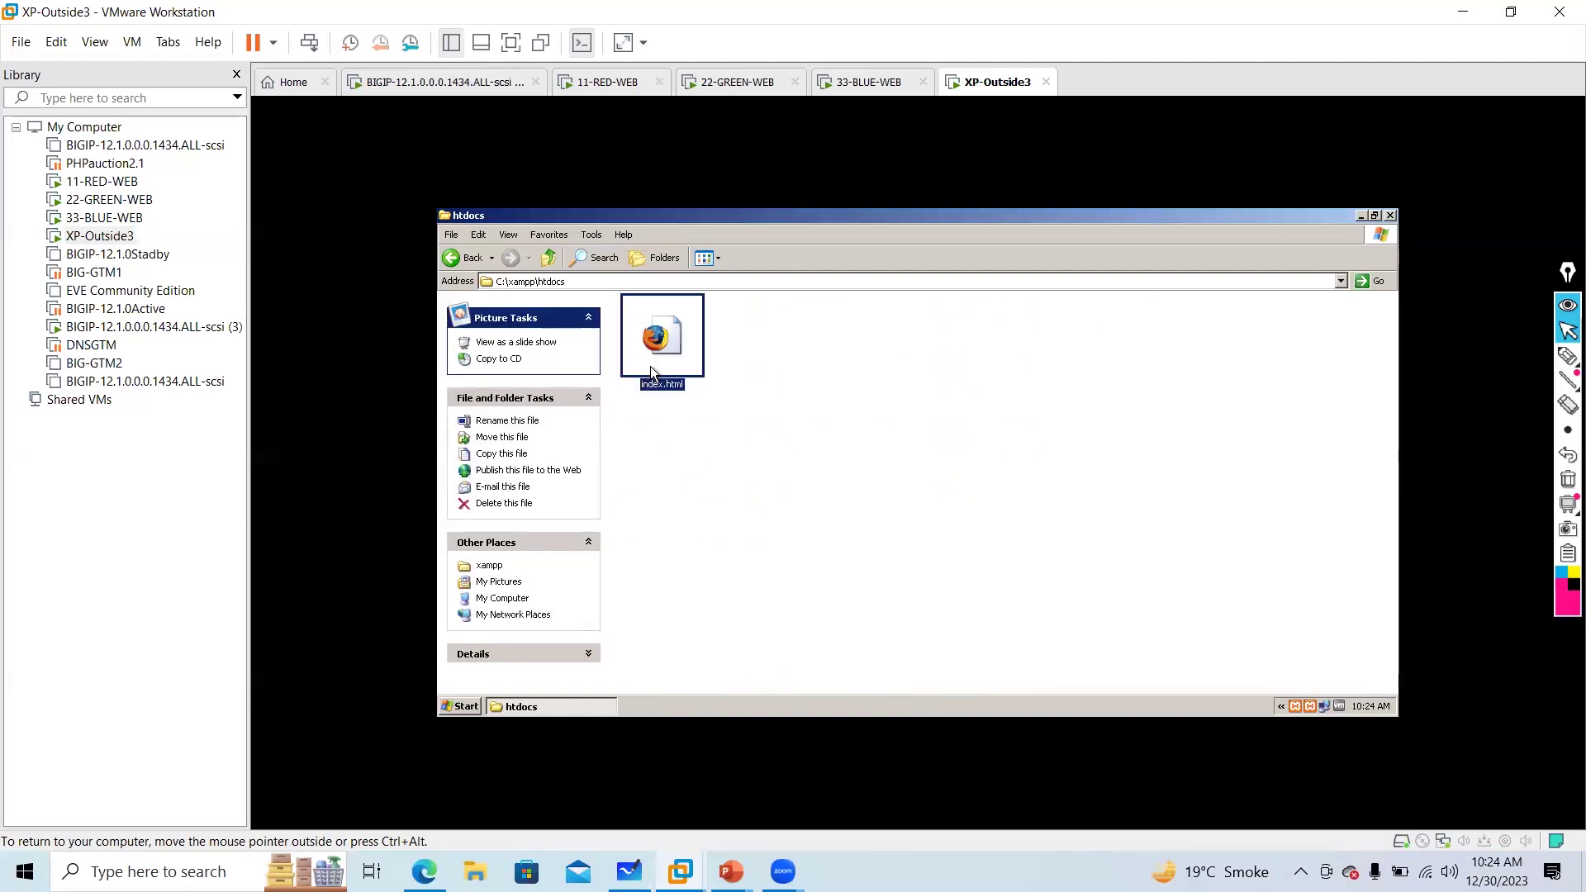
double_click(651, 368)
Decline the default-browser prompt and highlight the 'This is SERVER 5' heading.
left_click(968, 476)
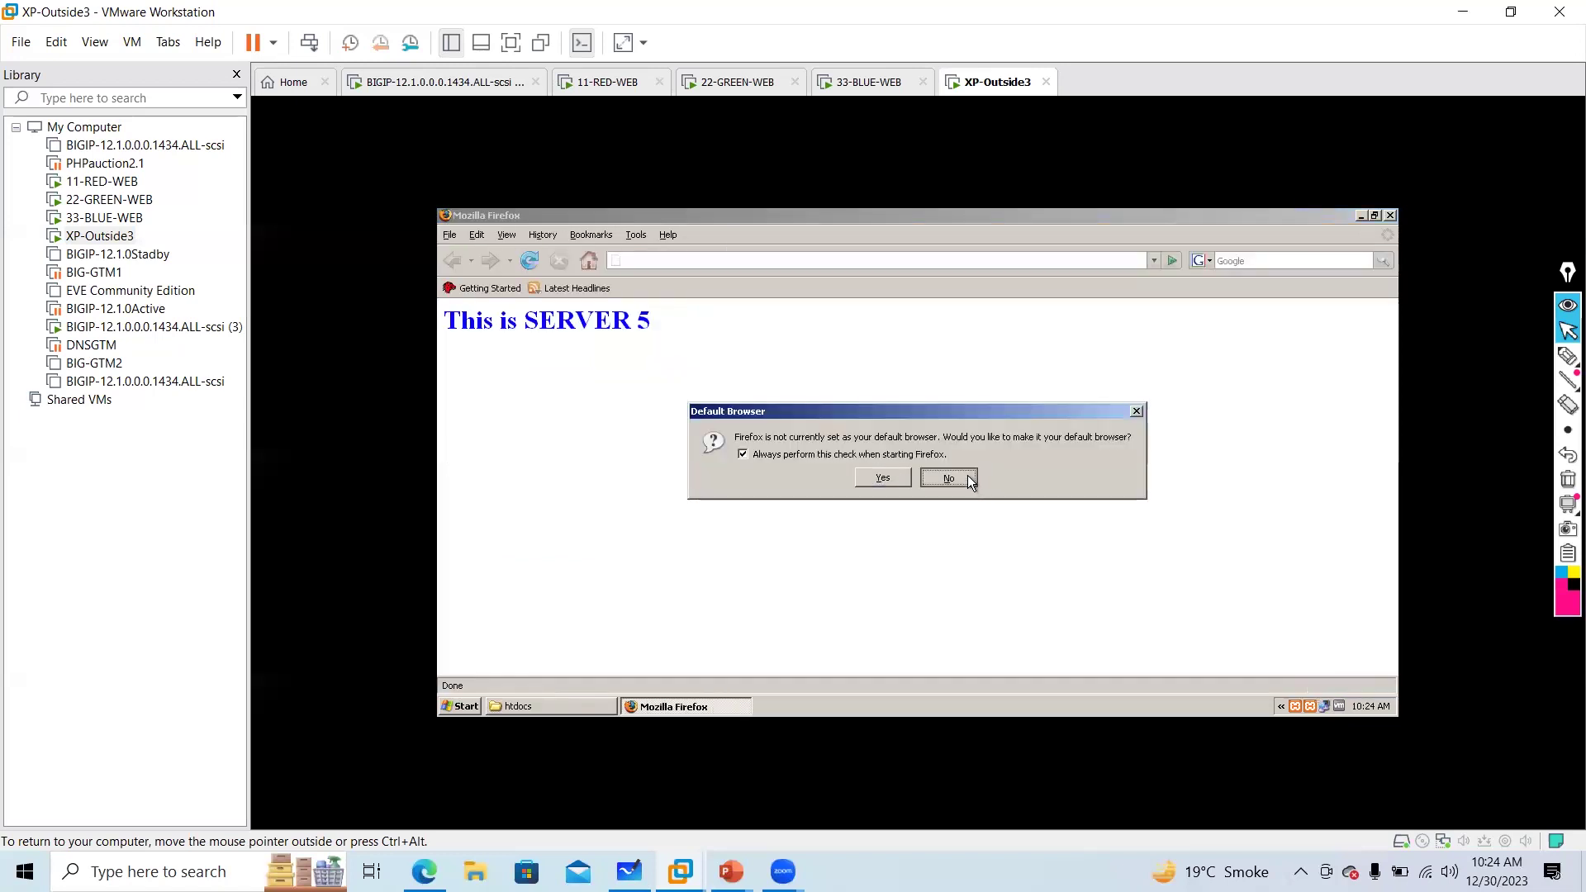
triple_click(438, 304)
left_click_drag(672, 323, 444, 322)
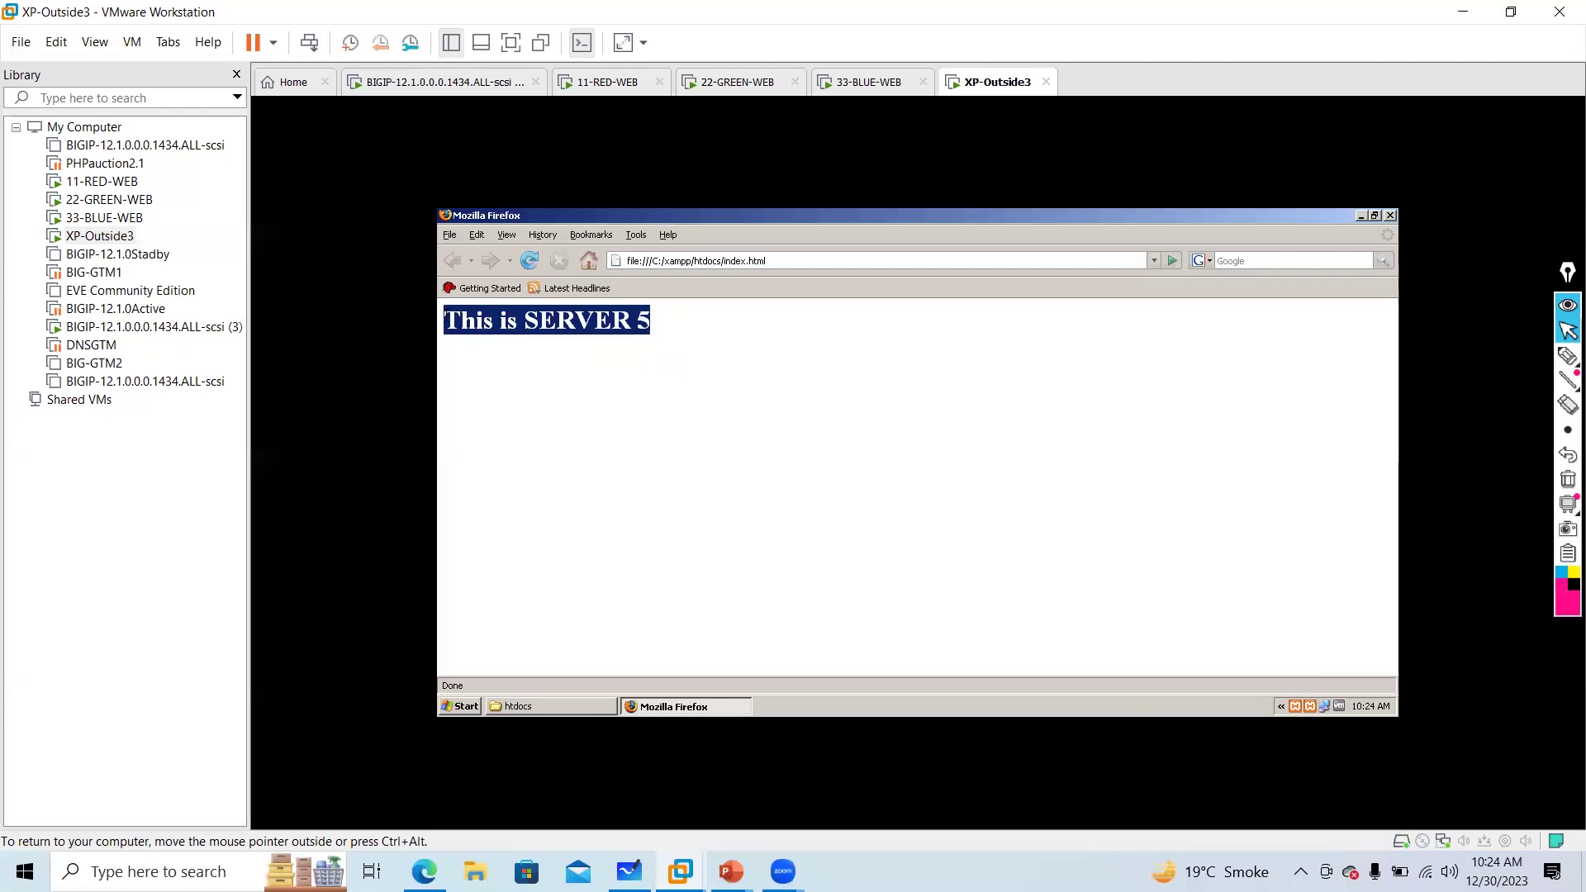
left_click(611, 348)
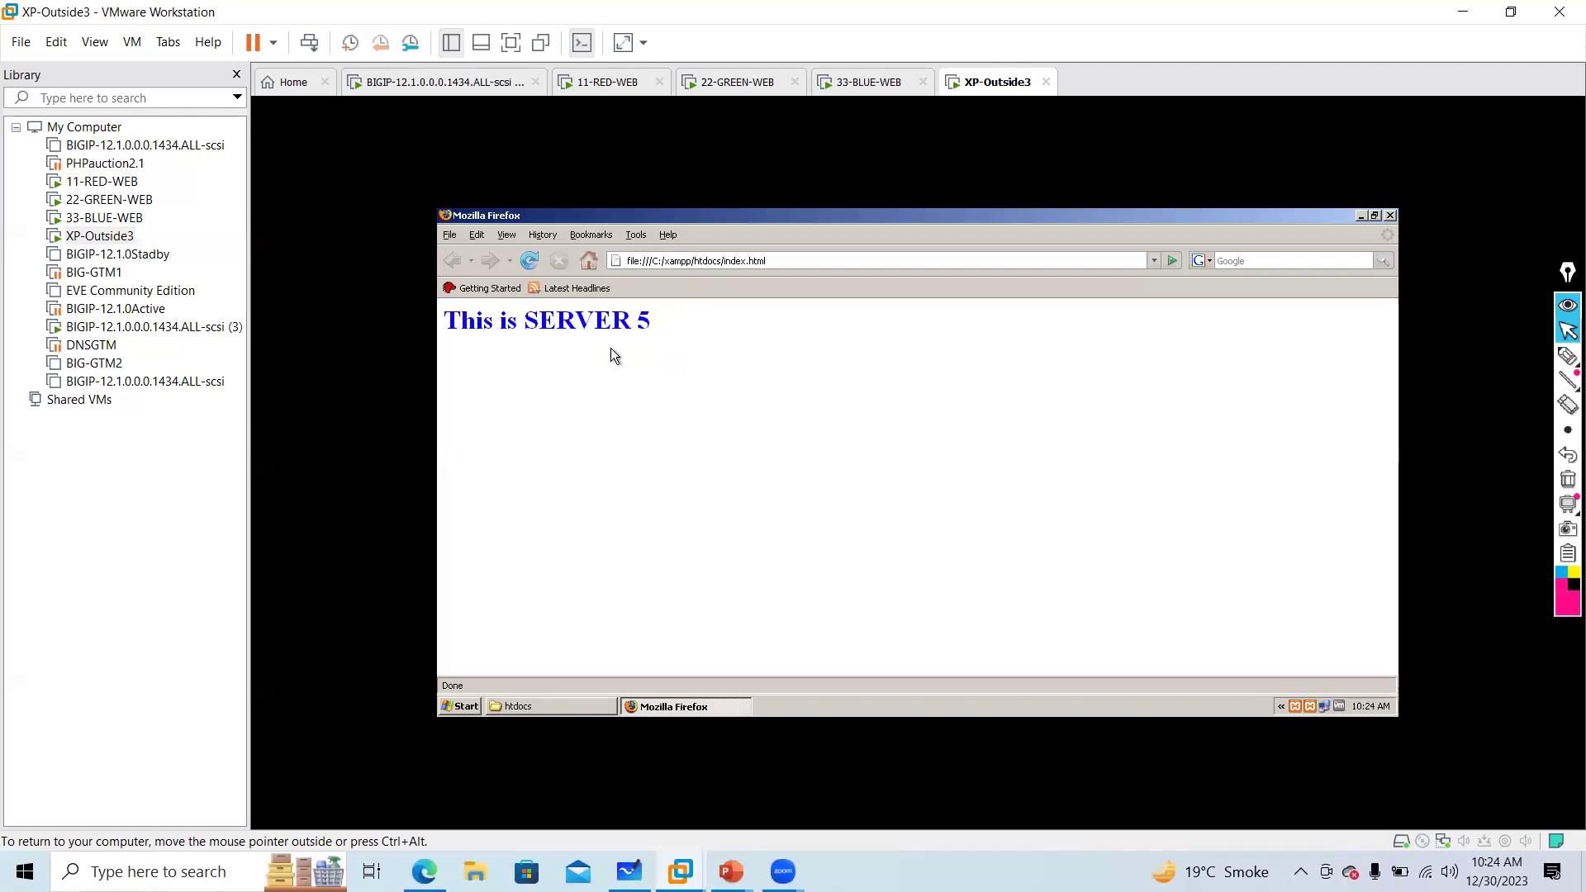
mouse_move(669, 322)
left_mouse_down()
mouse_move(443, 322)
mouse_move(676, 329)
left_mouse_up()
left_click(477, 329)
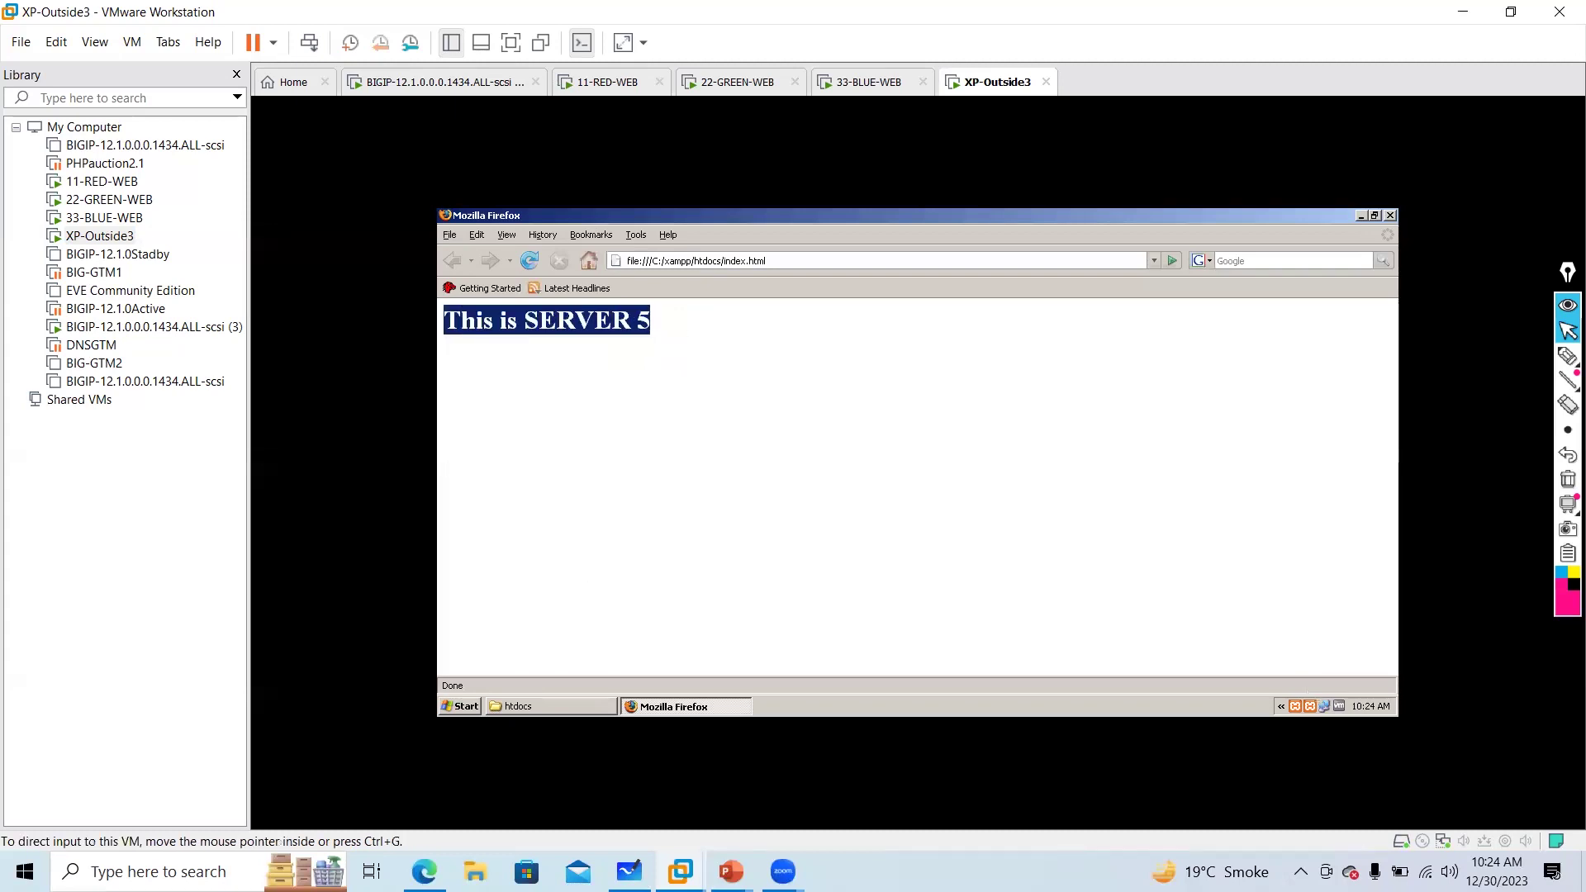
Enter 4 in the HTTPCUSTOM Receive String, then highlight SERVER and 5 in the heading.
left_click(424, 872)
left_click(537, 627)
type("4")
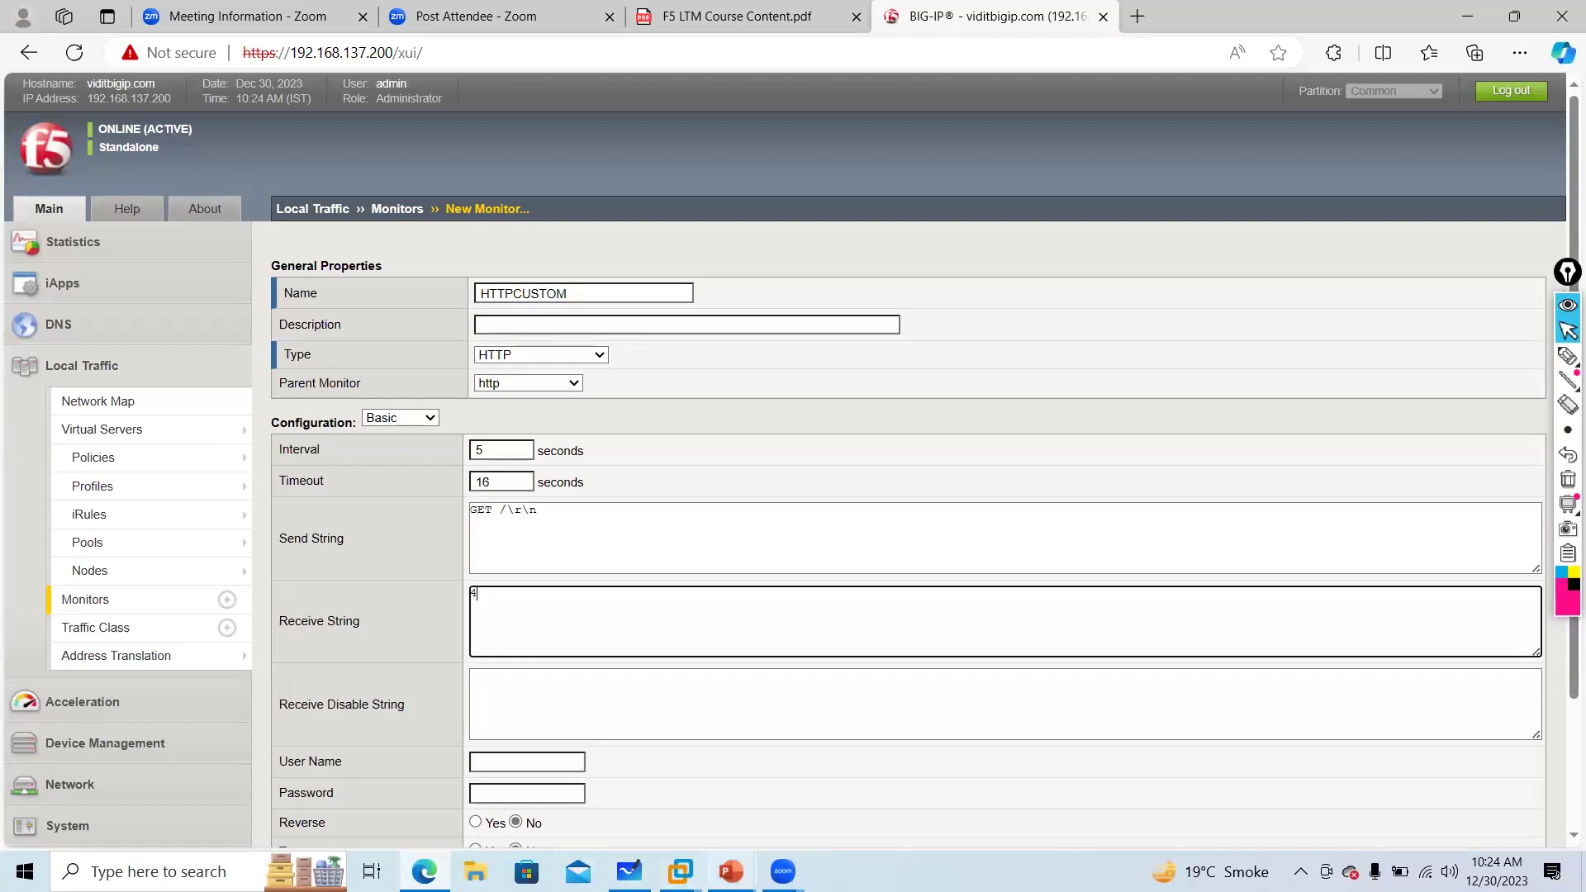
mouse_move(679, 871)
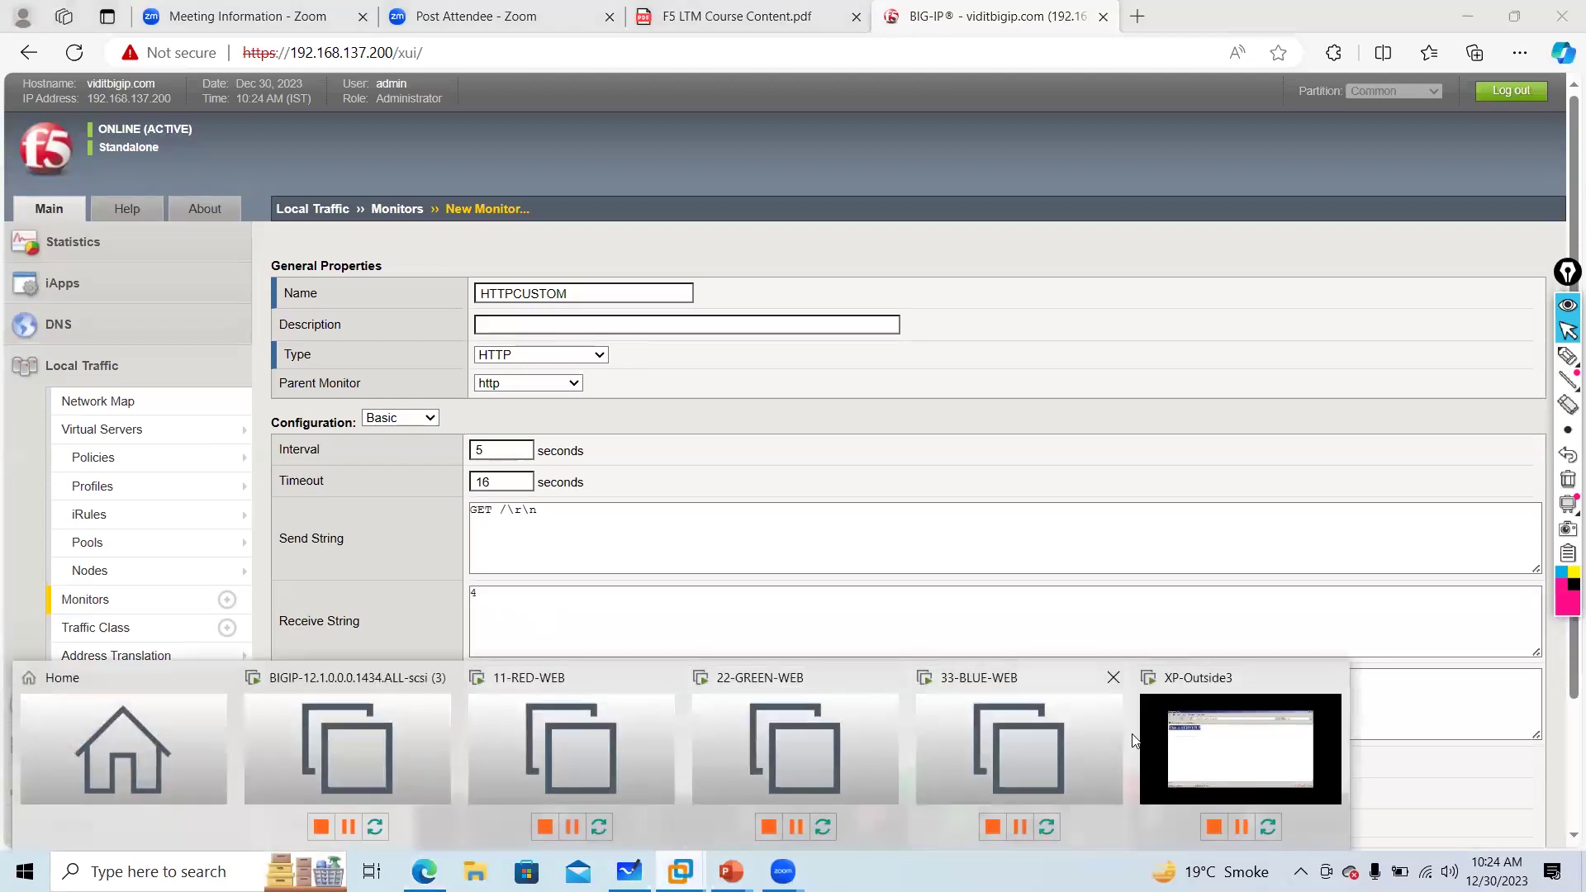
left_click(1239, 751)
double_click(558, 320)
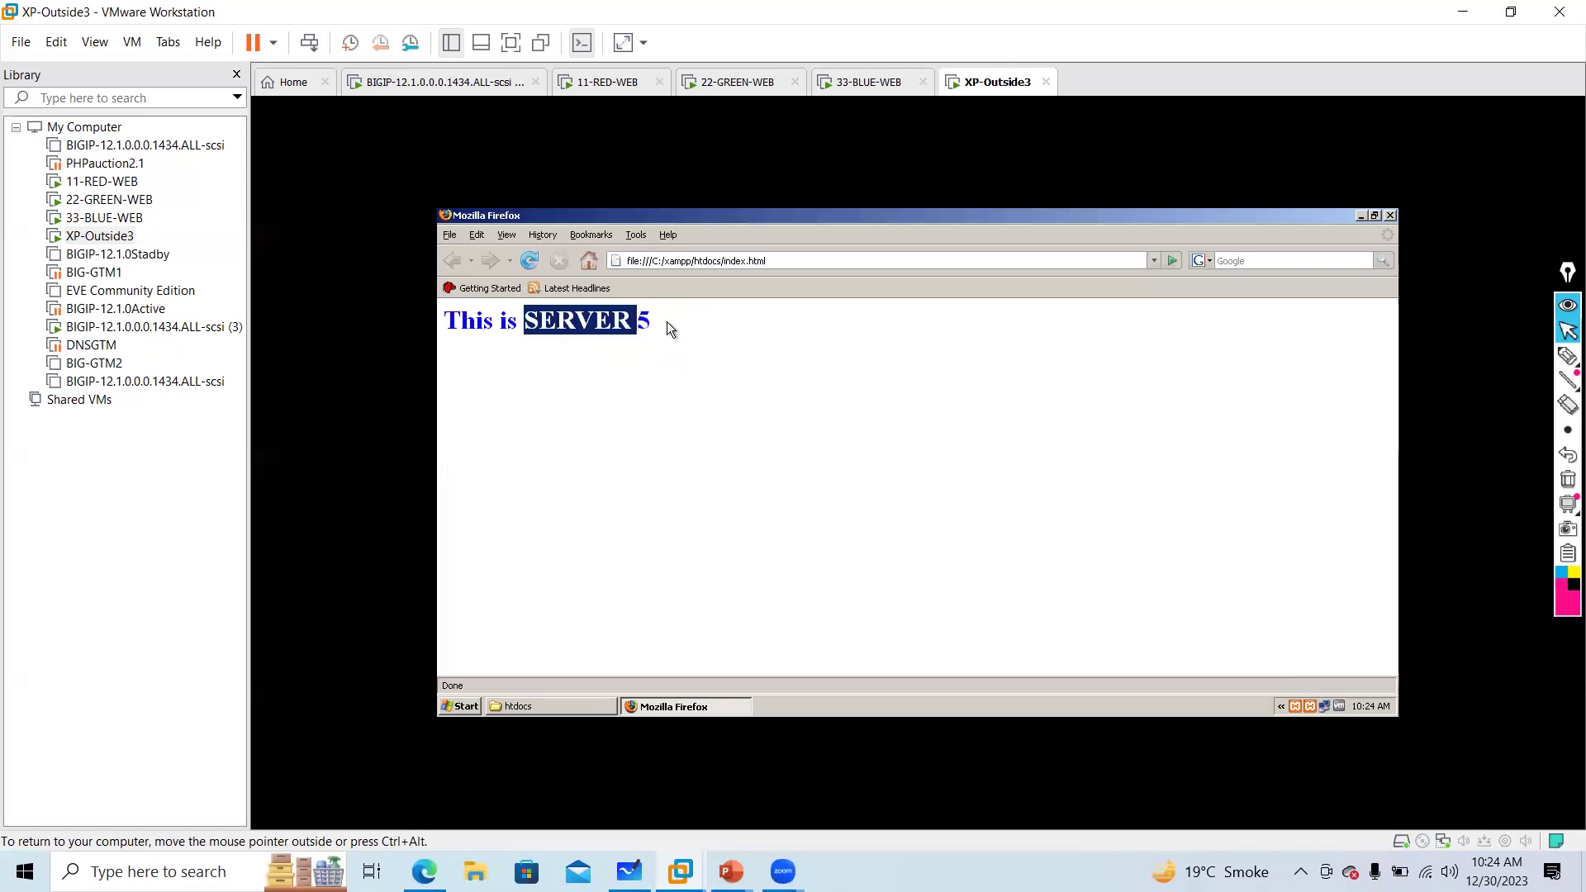
left_click(667, 321)
double_click(645, 320)
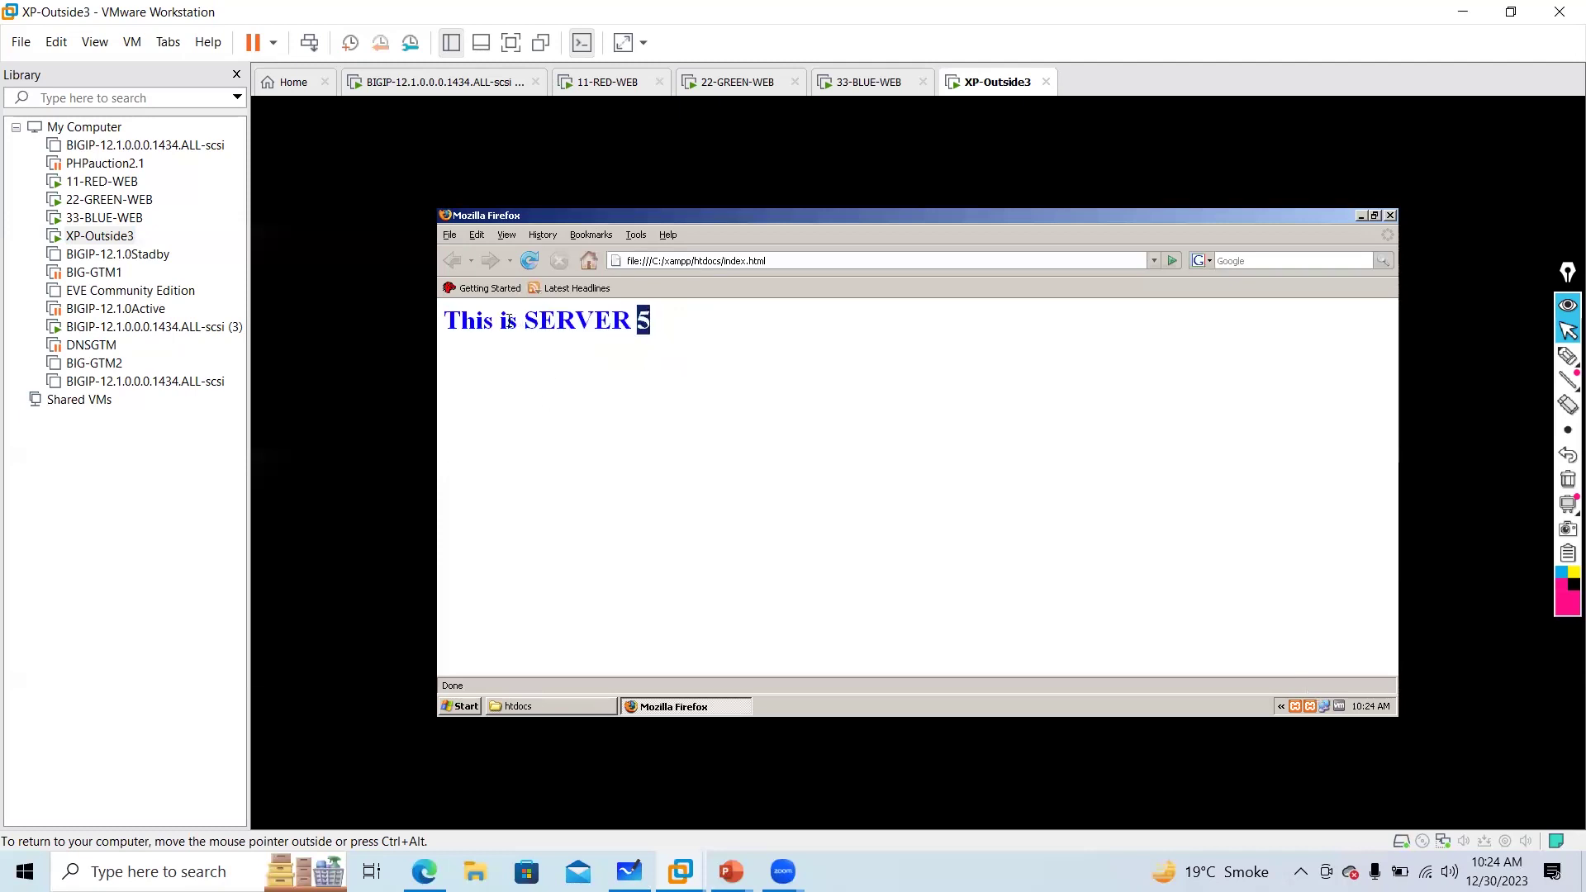
Close the SERVER 5 Firefox page and return to the BIG-IP monitor form.
left_click(424, 872)
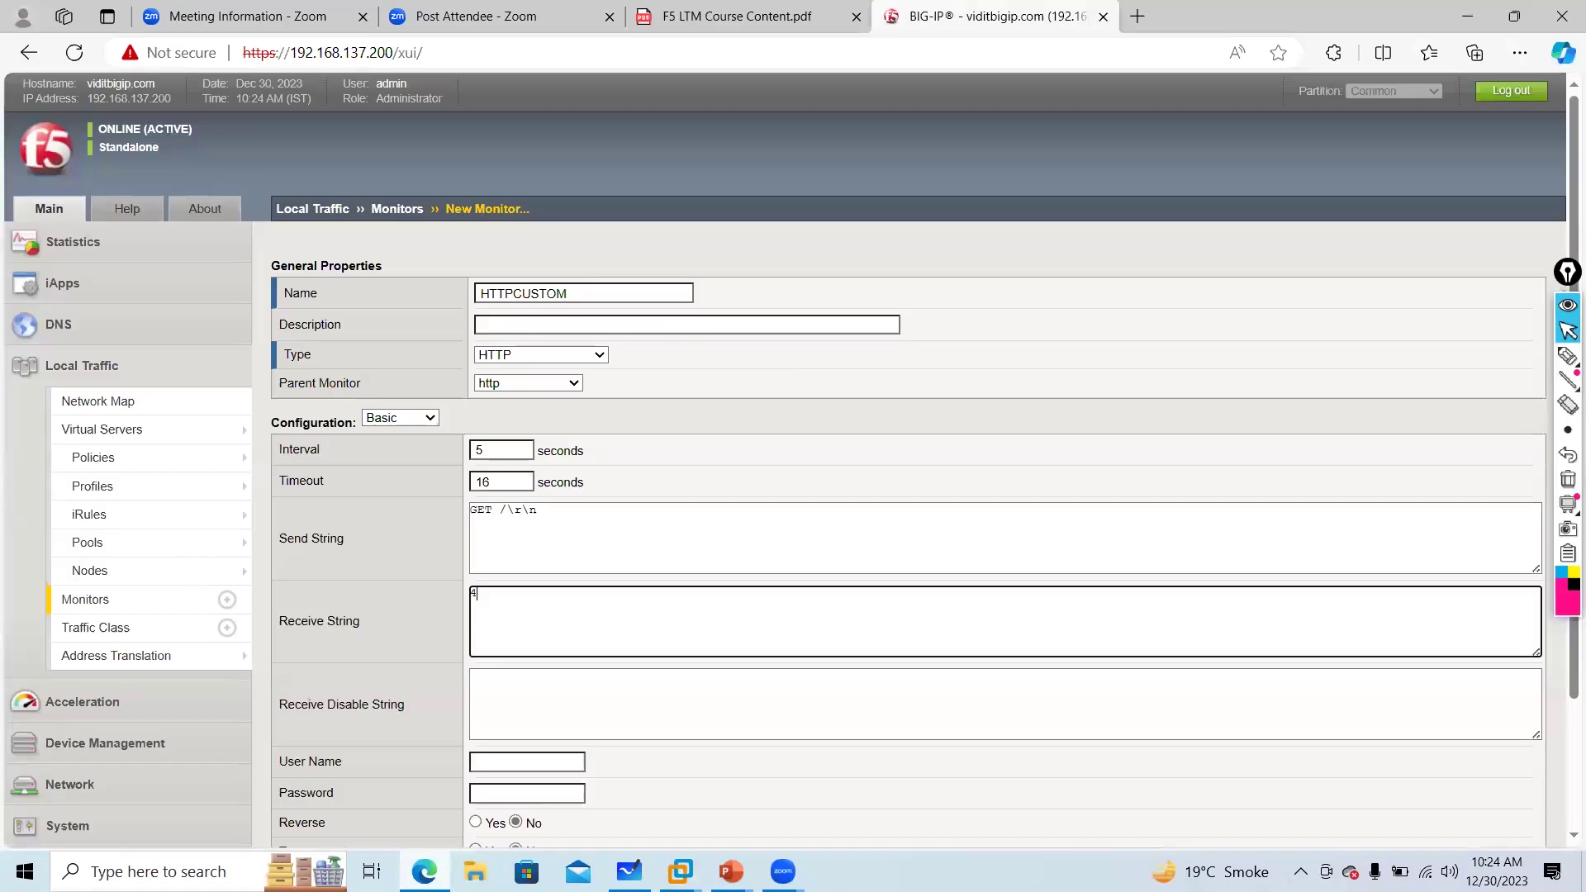
key("alt+Tab")
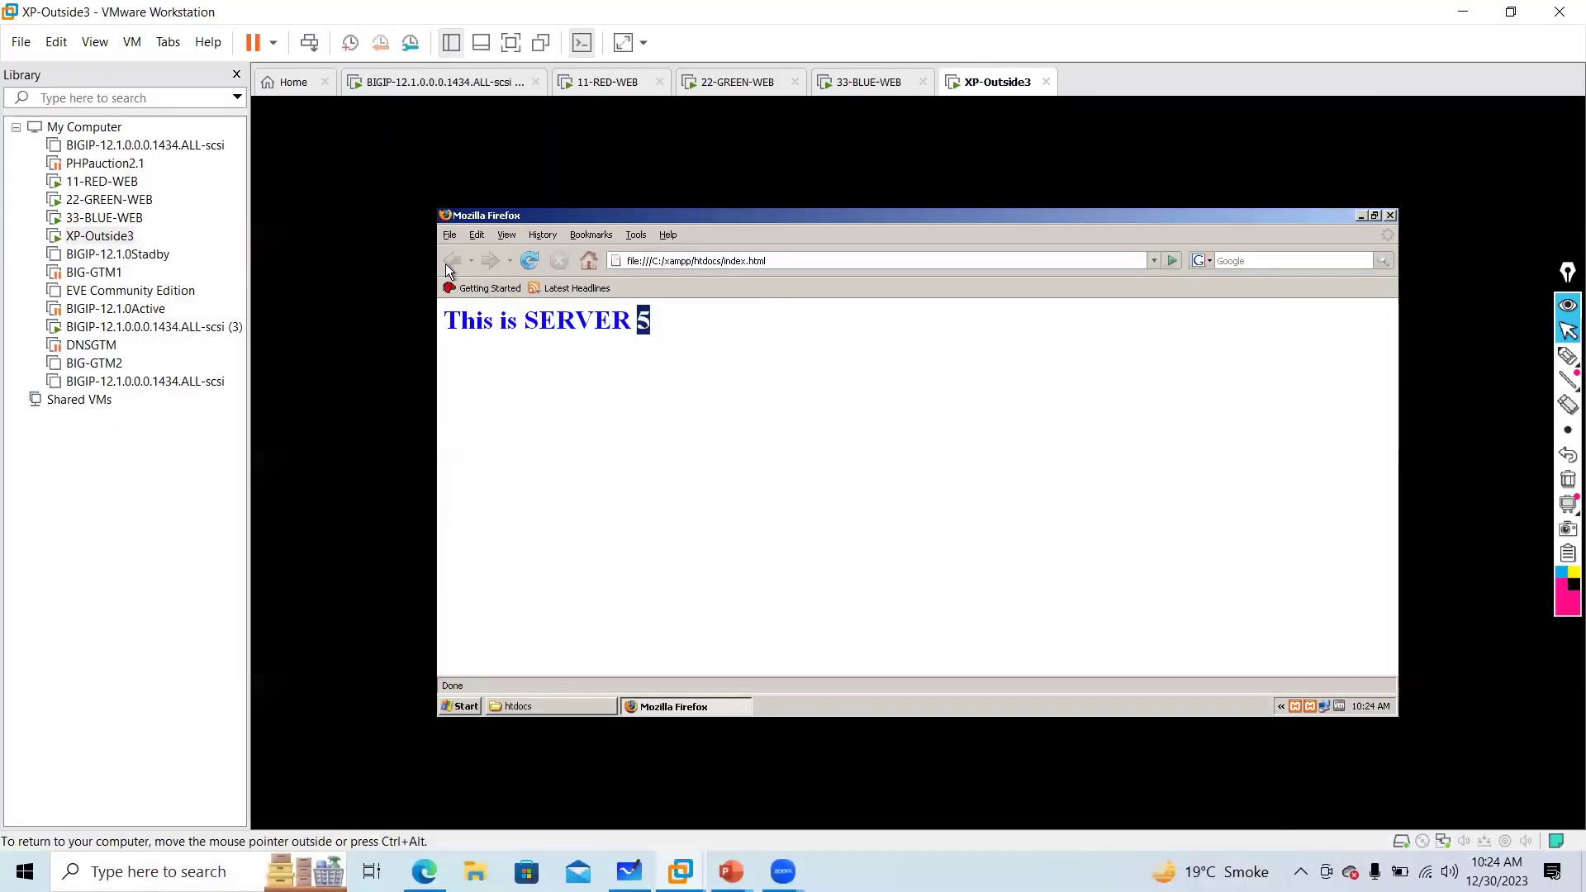
left_click(1390, 215)
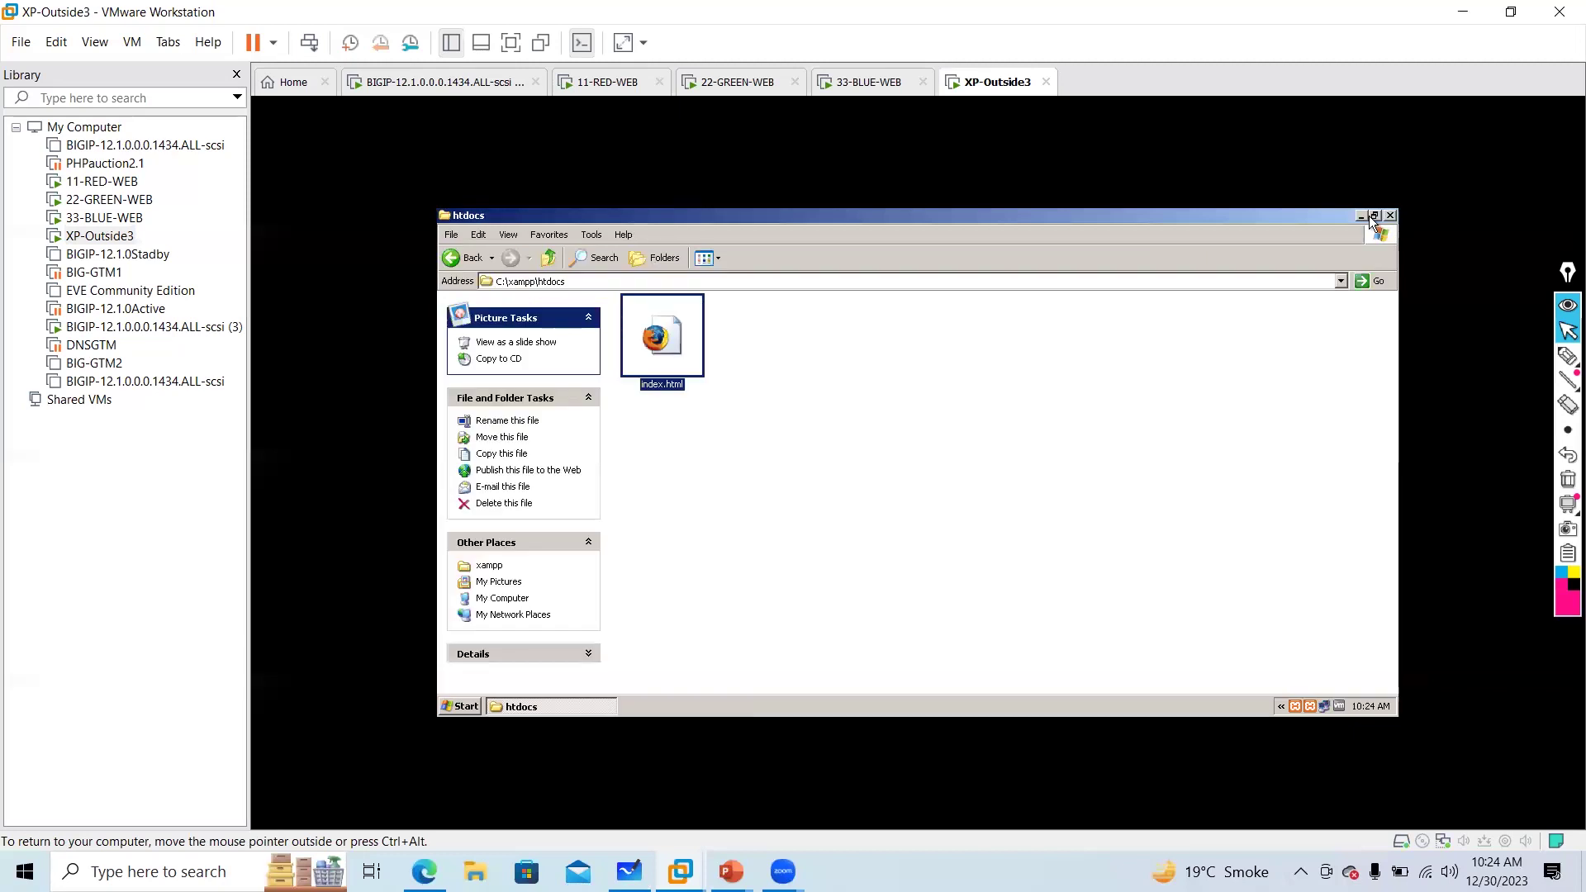
left_click(836, 403)
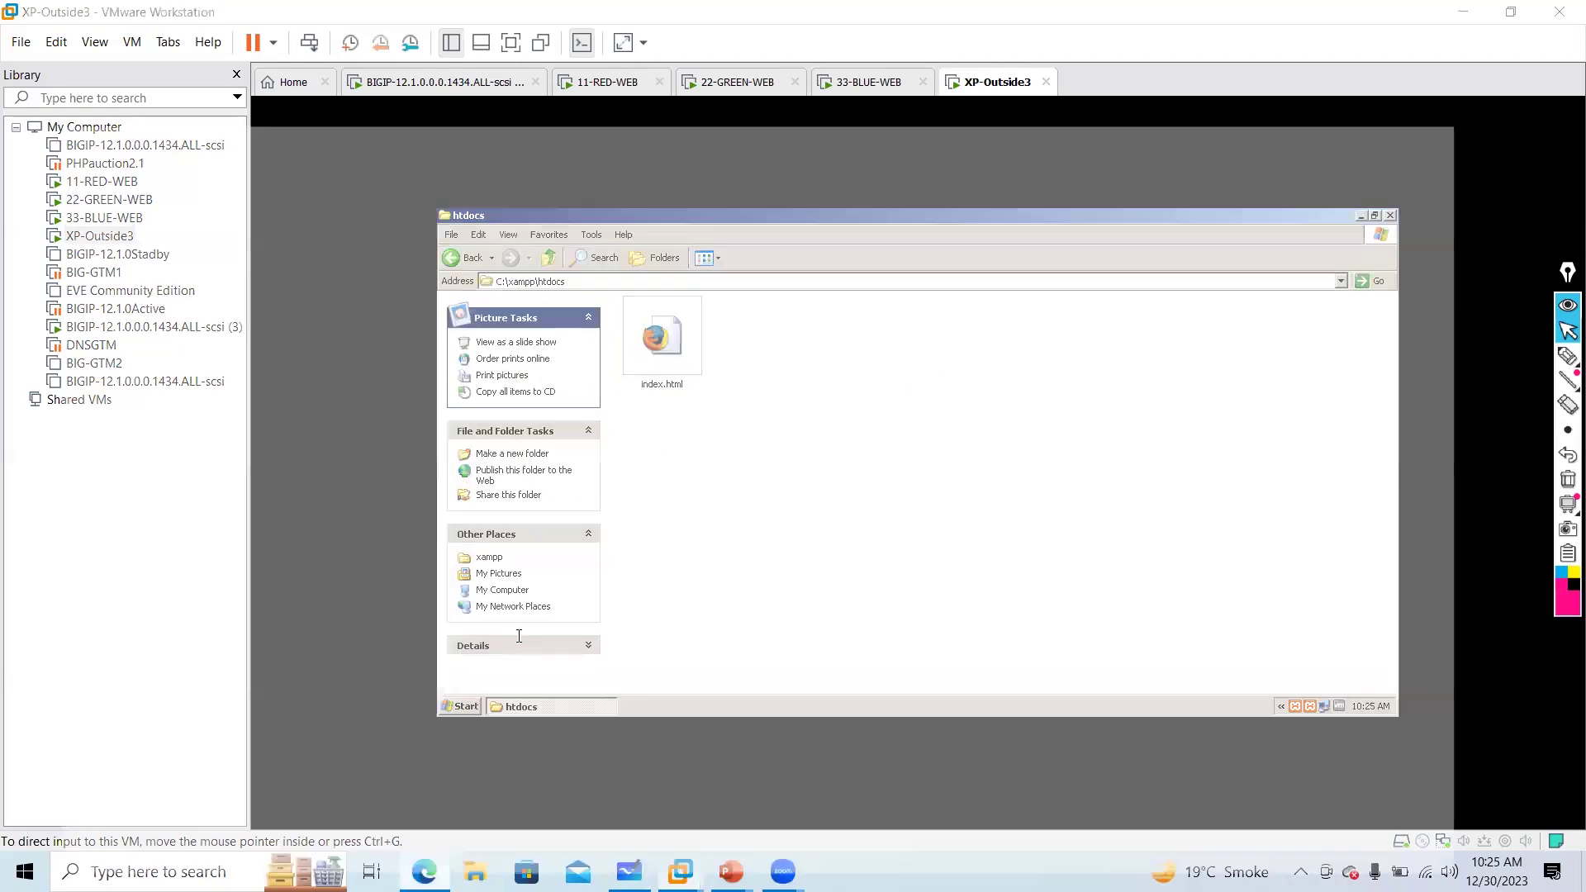
left_click(424, 872)
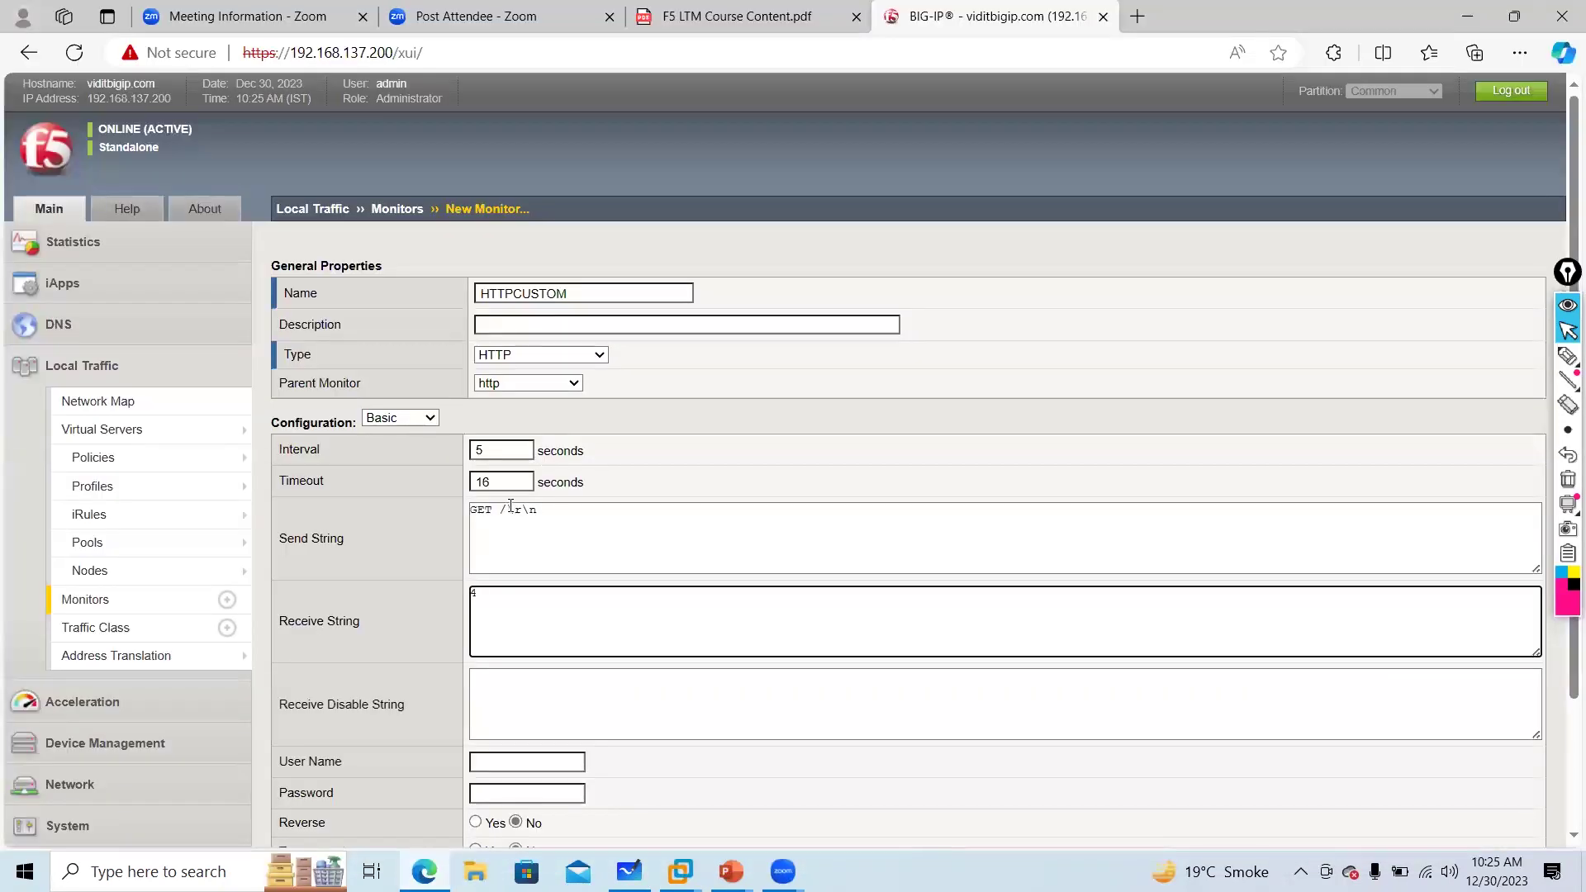
Change the Send String to GET /index.html\r\n.
left_click(509, 509)
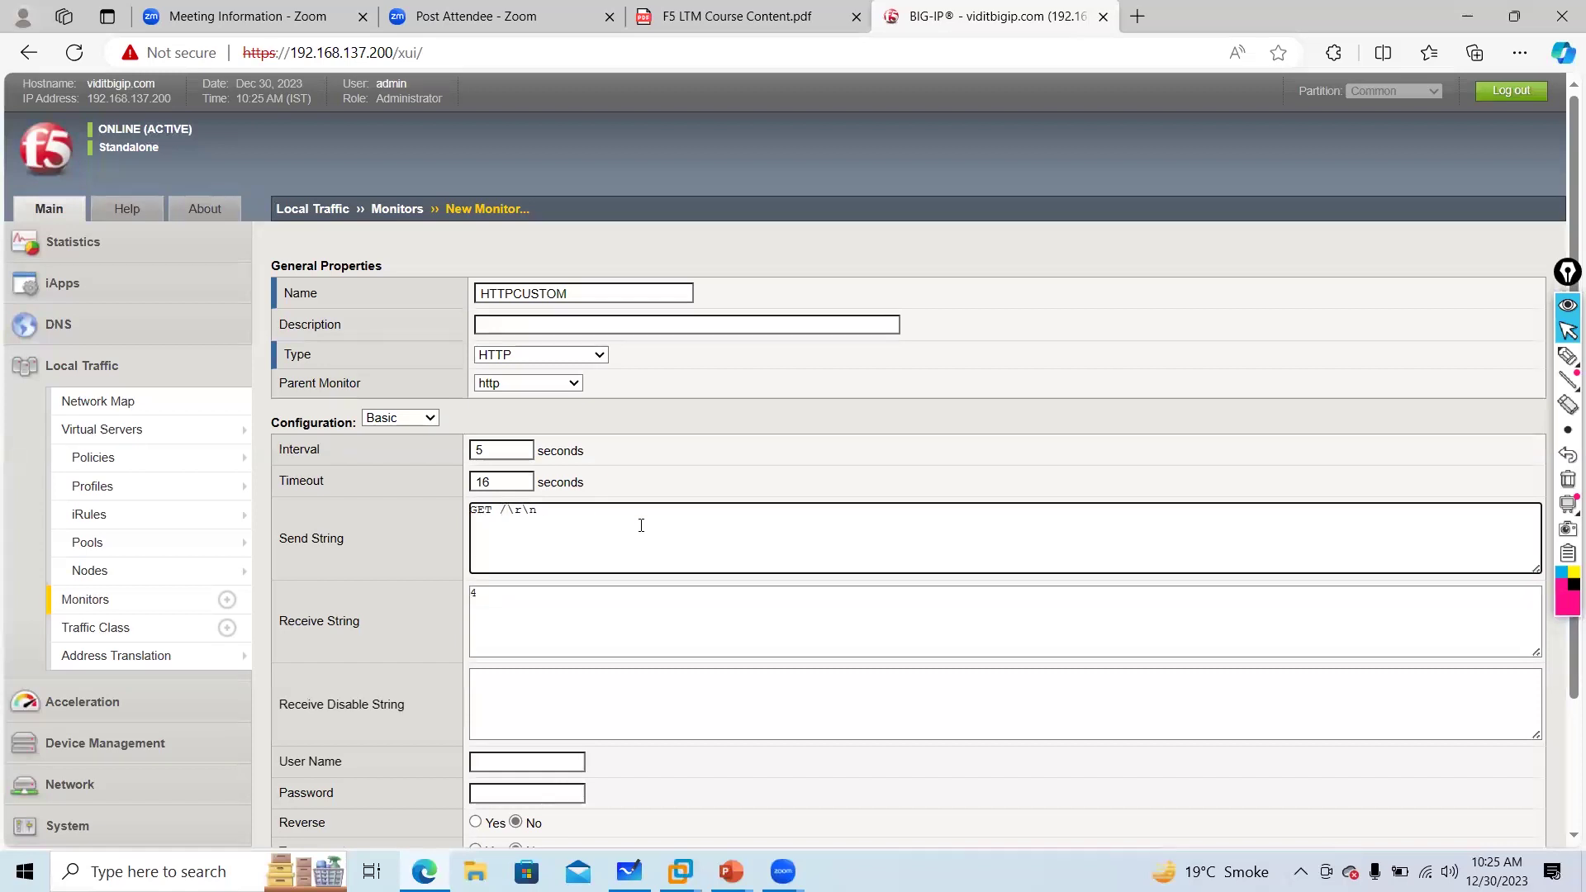
type("ine")
type("ex.htm")
type("l")
left_click_drag(581, 518, 616, 517)
left_click_drag(581, 513, 625, 510)
left_click_drag(502, 509, 583, 509)
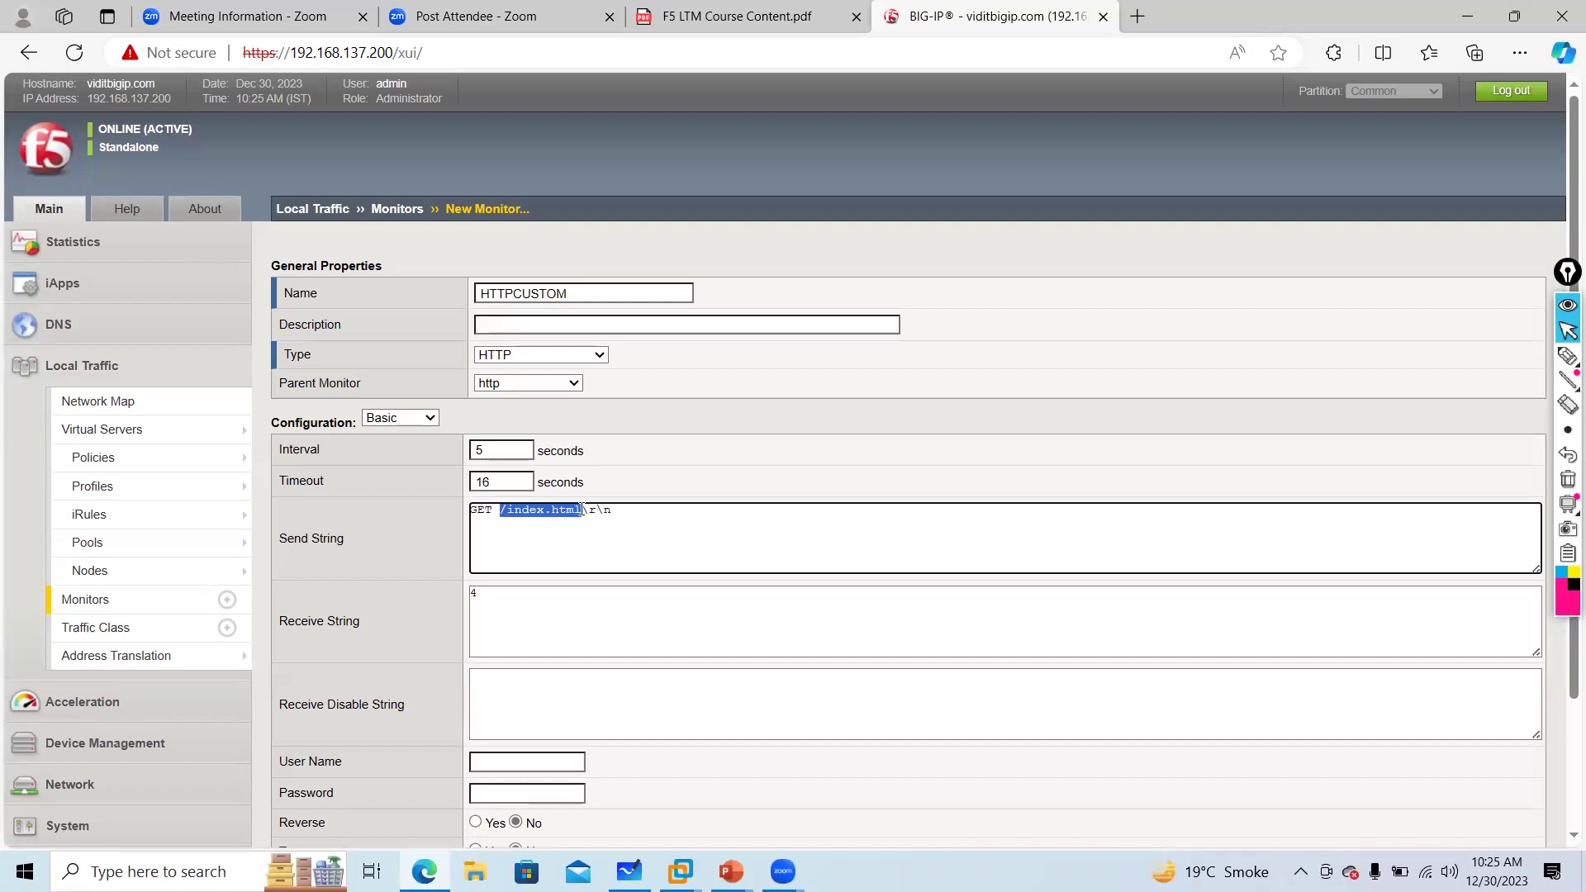
left_click(709, 522)
Annotate the form with arrows and the notes 'Get', 'Server' and 'Retrieve index.html'.
left_click(1567, 357)
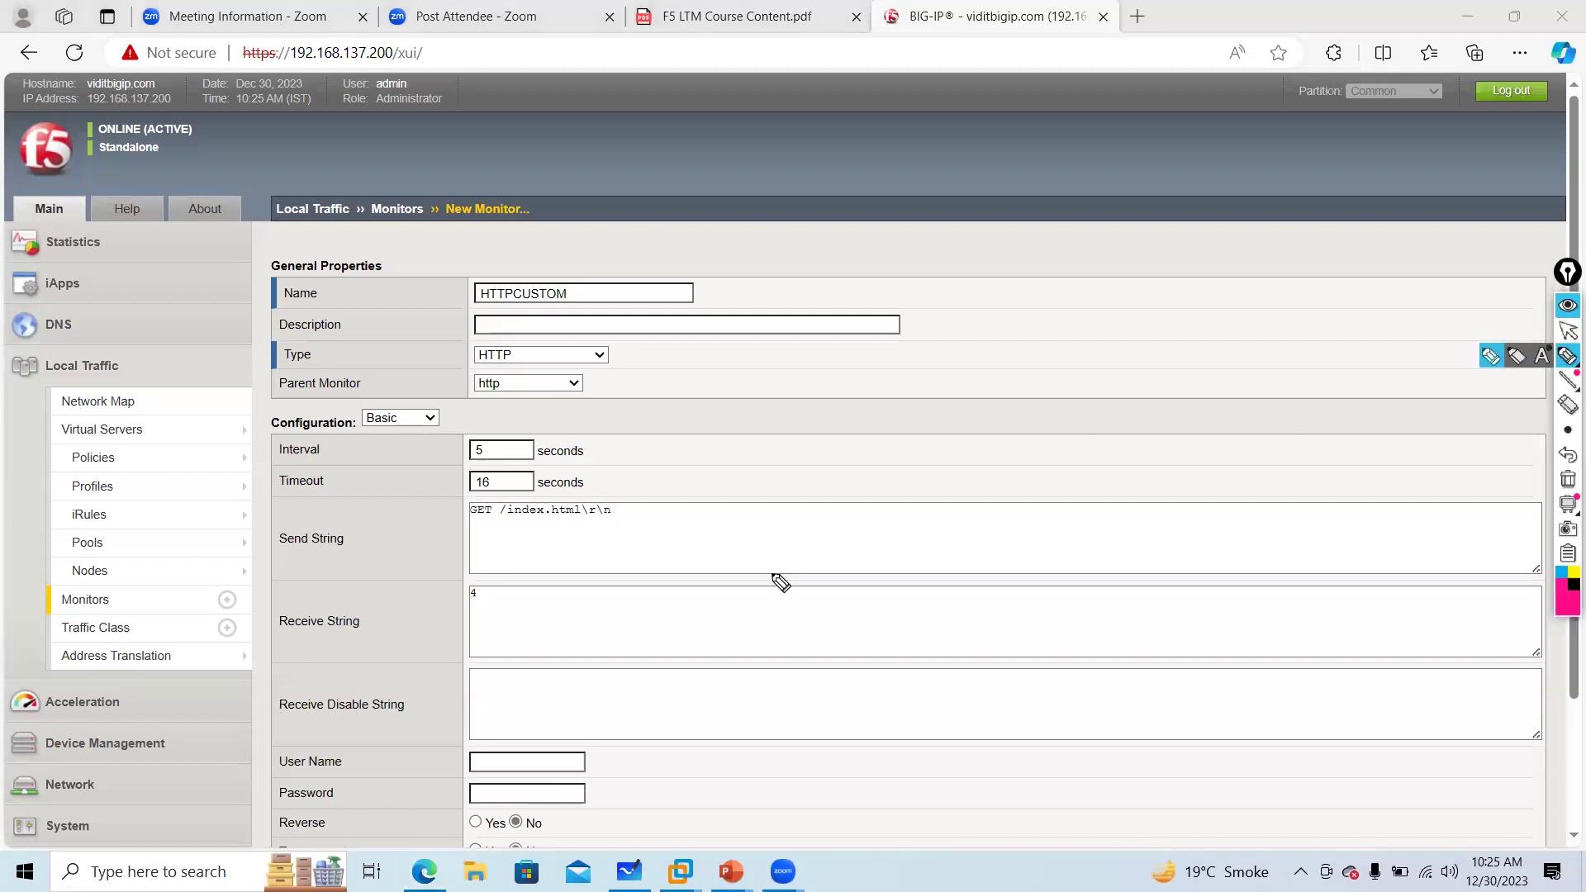
left_click_drag(479, 537, 536, 544)
mouse_move(767, 434)
left_mouse_down()
mouse_move(764, 453)
mouse_move(797, 466)
left_mouse_up()
left_click_drag(781, 444, 830, 444)
left_click_drag(813, 456, 821, 464)
mouse_move(1022, 405)
left_mouse_down()
mouse_move(1003, 437)
mouse_move(1046, 440)
mouse_move(1061, 421)
left_mouse_up()
mouse_move(1062, 420)
left_mouse_down()
mouse_move(1091, 437)
mouse_move(1111, 415)
left_mouse_up()
left_click_drag(1055, 465, 951, 515)
left_click_drag(958, 490, 949, 519)
mouse_move(771, 483)
left_mouse_down()
mouse_move(841, 528)
mouse_move(808, 593)
mouse_move(860, 588)
left_mouse_up()
mouse_move(864, 562)
left_mouse_down()
mouse_move(880, 588)
mouse_move(949, 591)
mouse_move(1093, 570)
mouse_move(1120, 542)
mouse_move(1175, 549)
mouse_move(1200, 503)
mouse_move(1299, 497)
mouse_move(1277, 463)
mouse_move(1308, 513)
mouse_move(1256, 592)
mouse_move(1337, 591)
mouse_move(1299, 648)
mouse_move(1315, 625)
left_mouse_up()
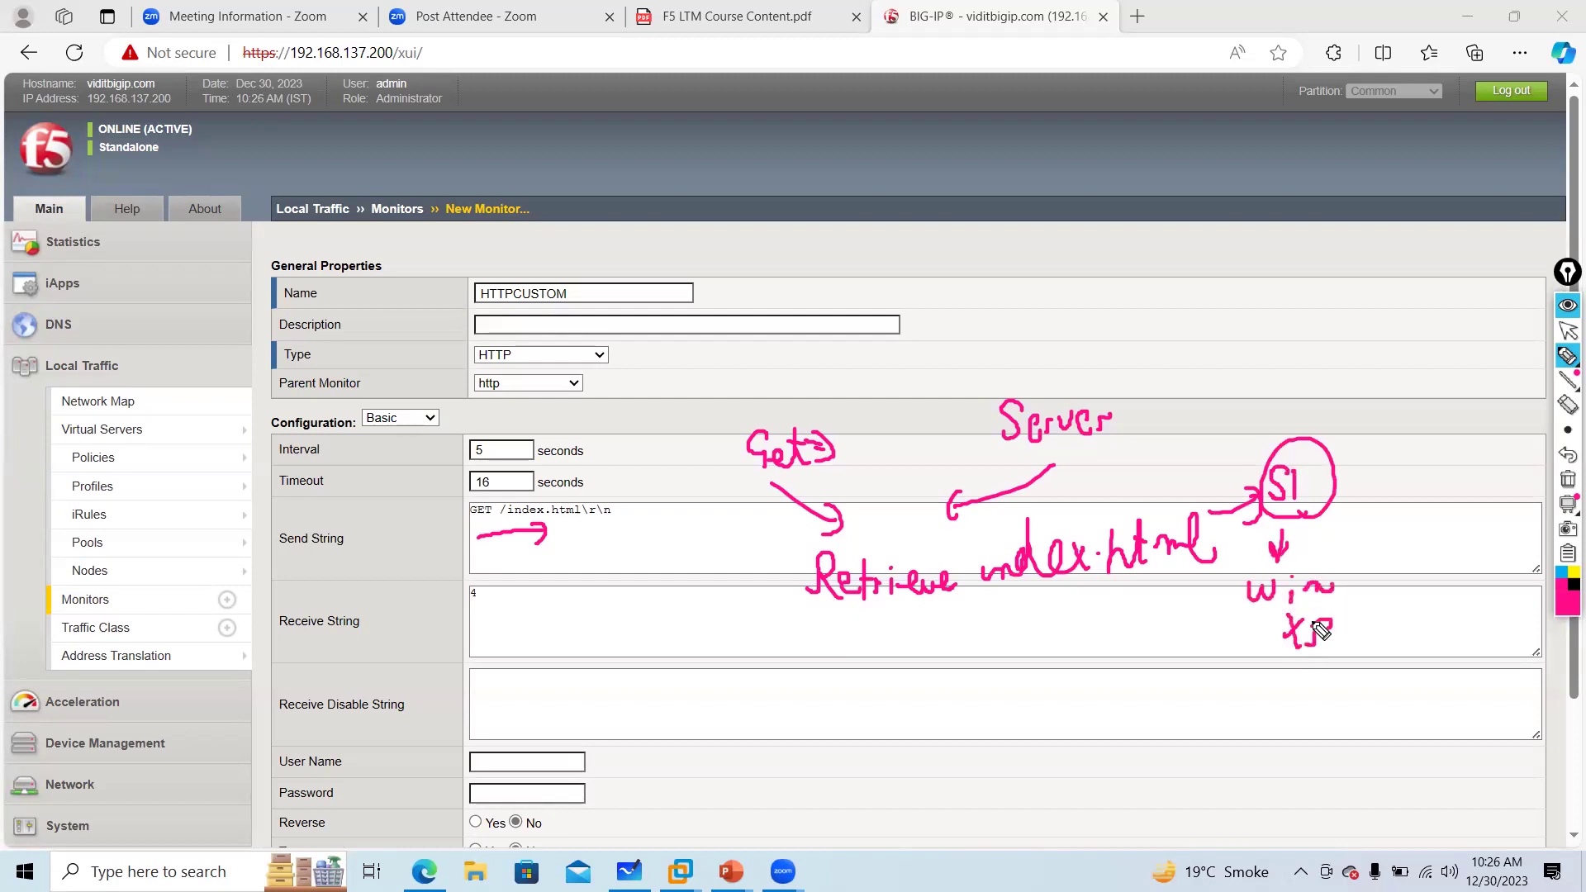
left_click(1568, 330)
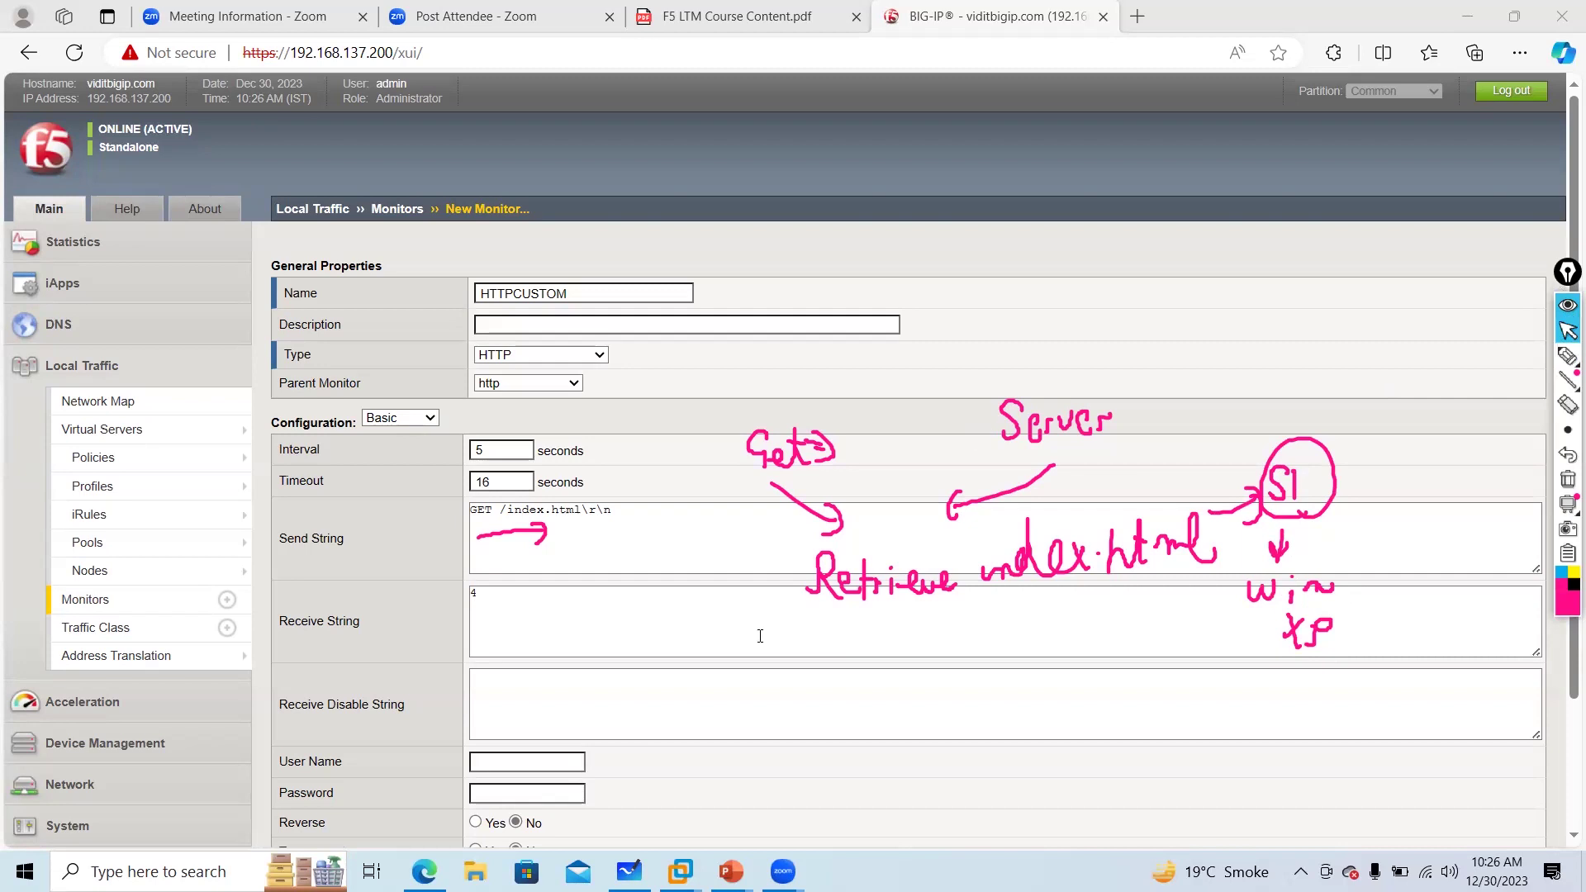
scroll(594, 625, "down", 2)
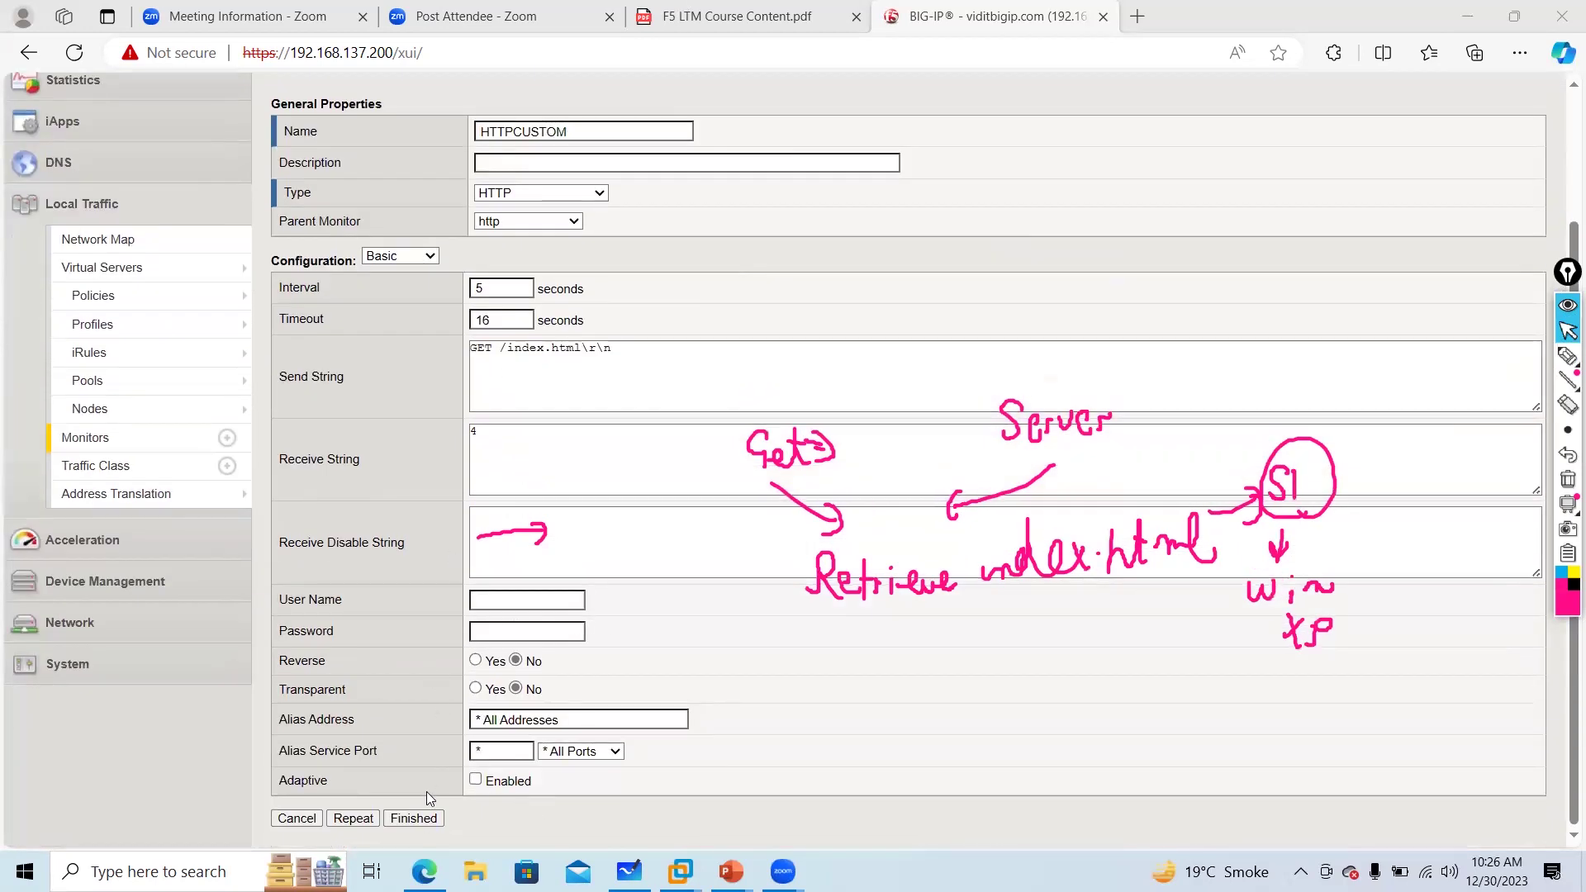
Save the HTTPCUSTOM monitor, clear the notes, and open WinXPPool's properties.
left_click(416, 818)
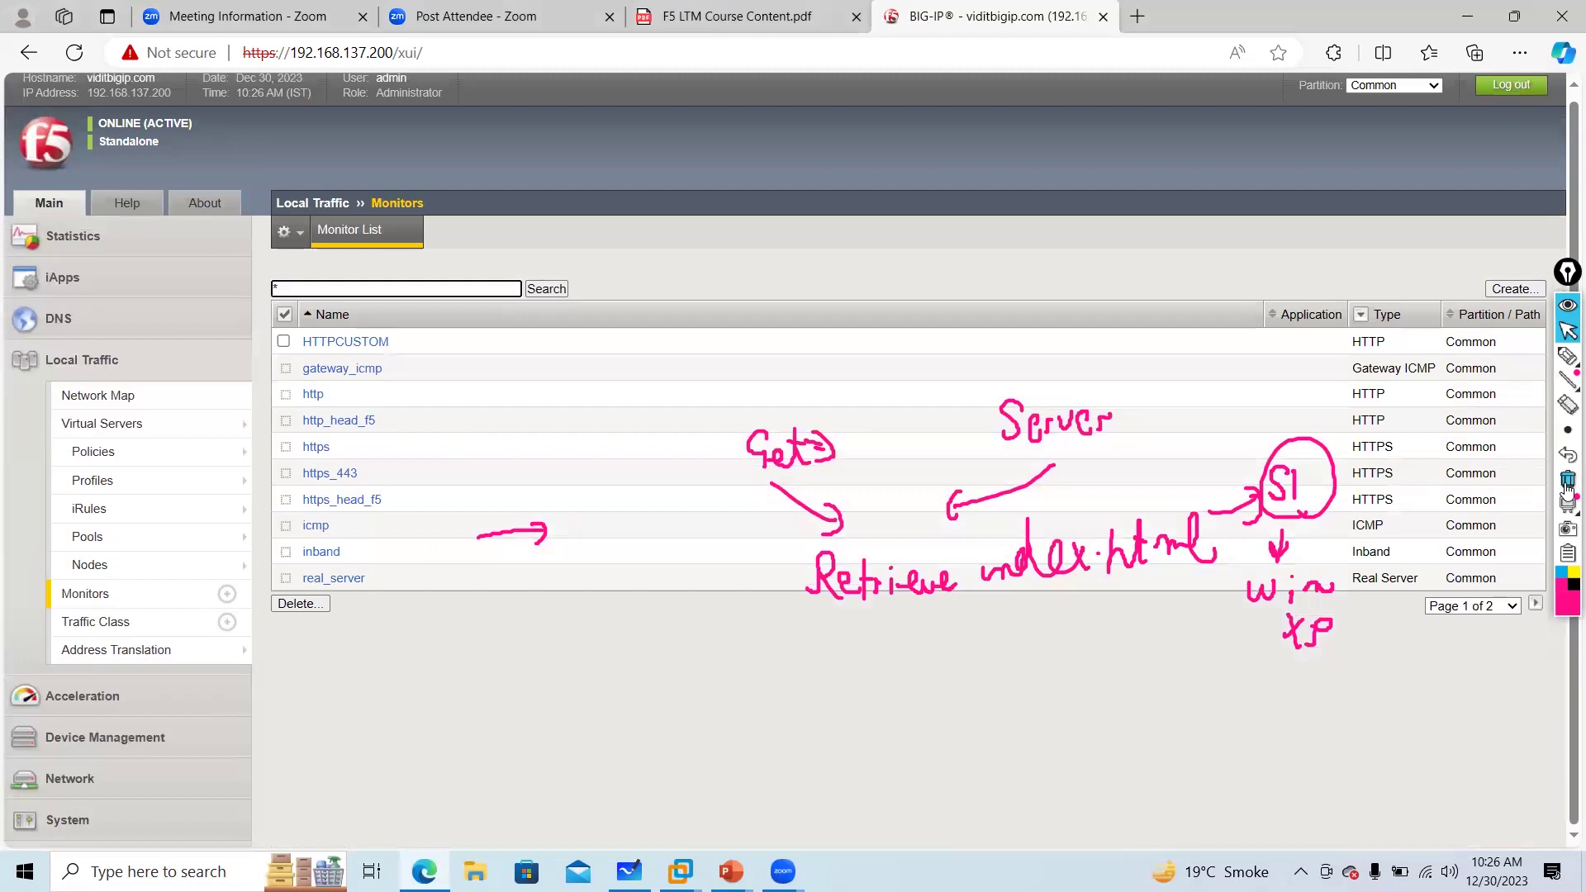
left_click(1567, 480)
left_click(124, 536)
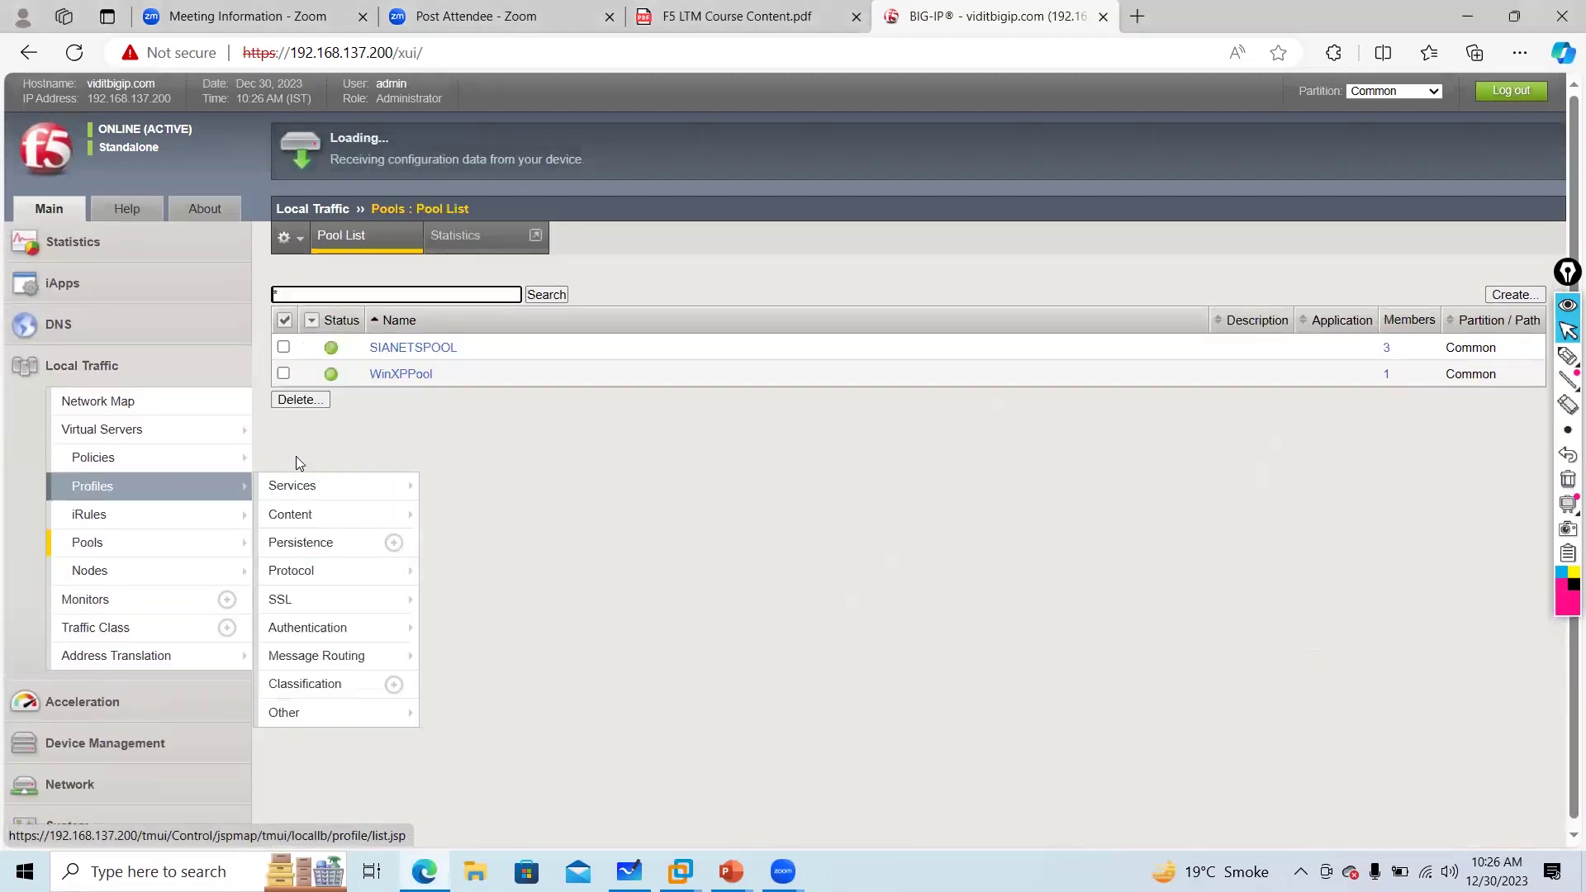
left_click(400, 373)
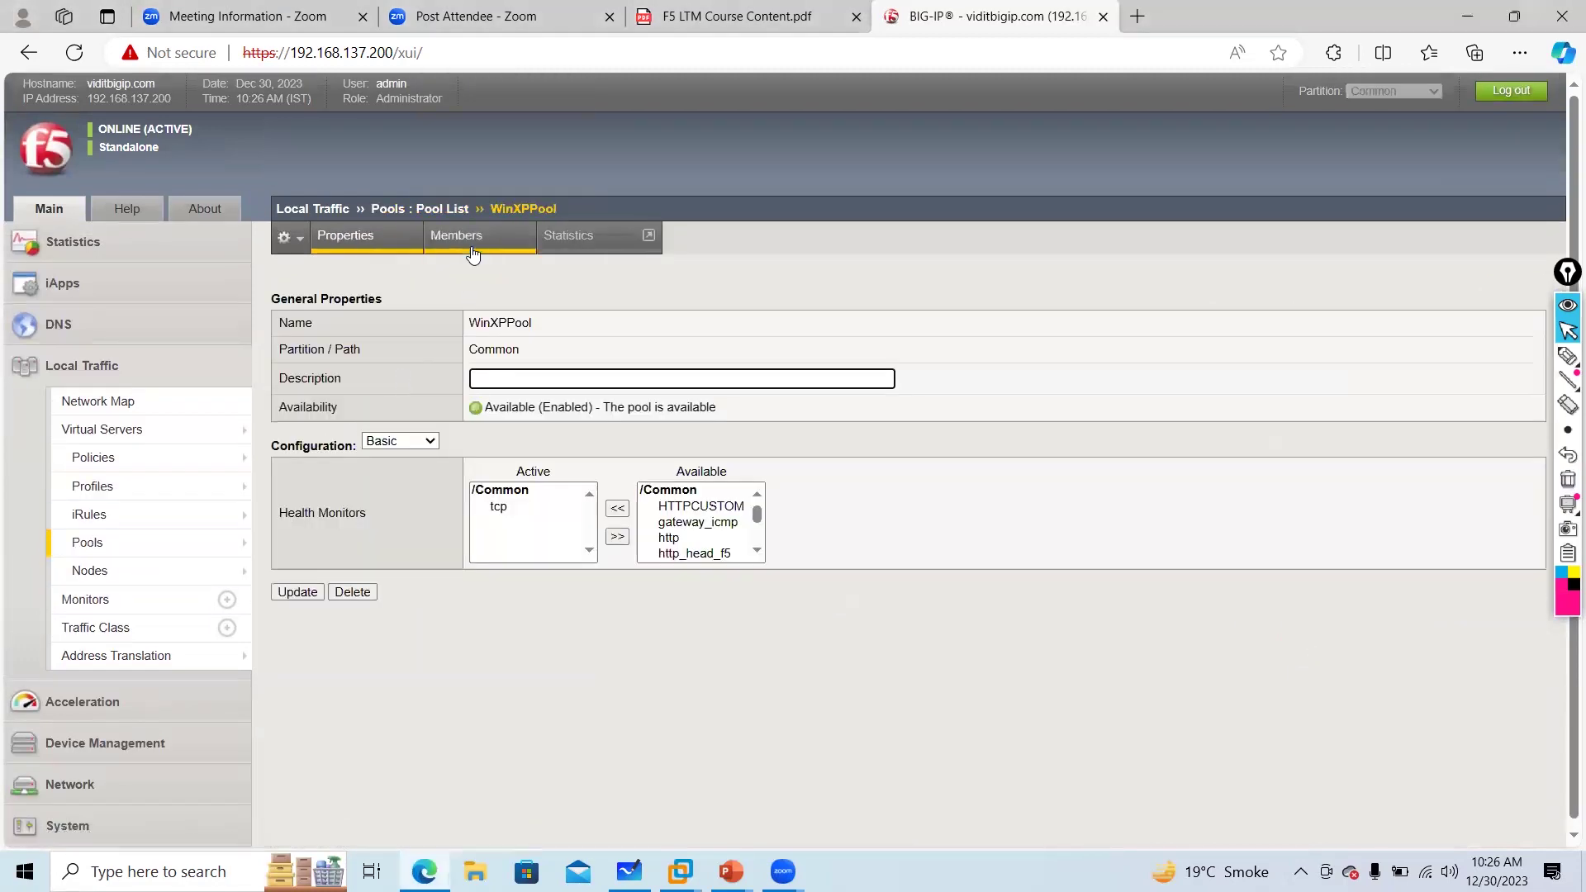
Replace tcp with HTTPCUSTOM as WinXPPool's active health monitor and update.
left_click(617, 536)
scroll(672, 521, "up", 2)
scroll(671, 521, "up", 2)
left_click(686, 505)
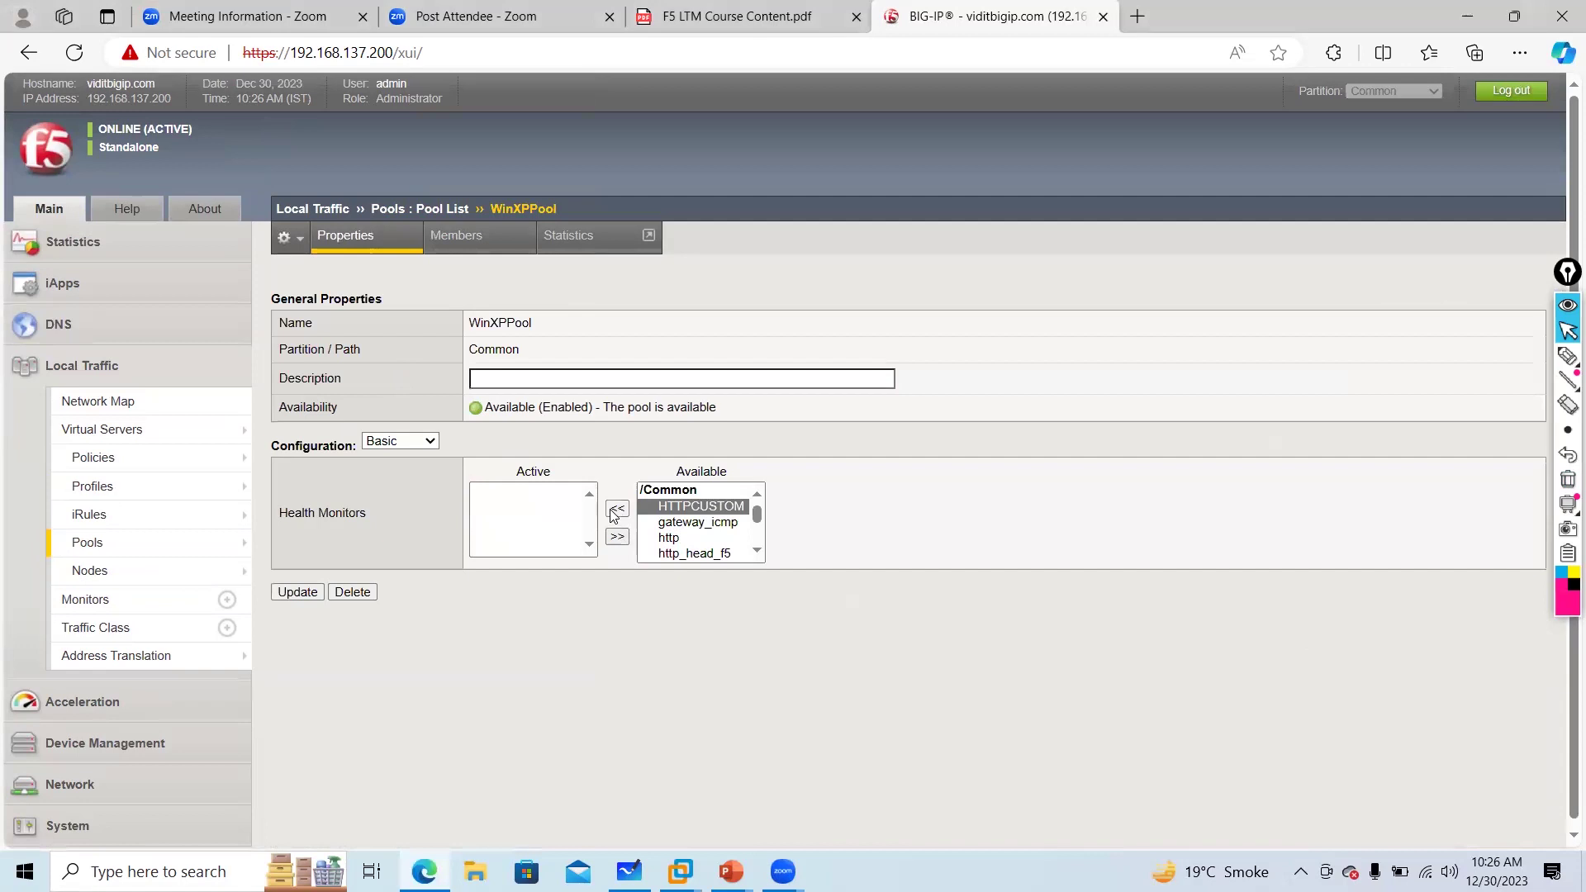
left_click(617, 509)
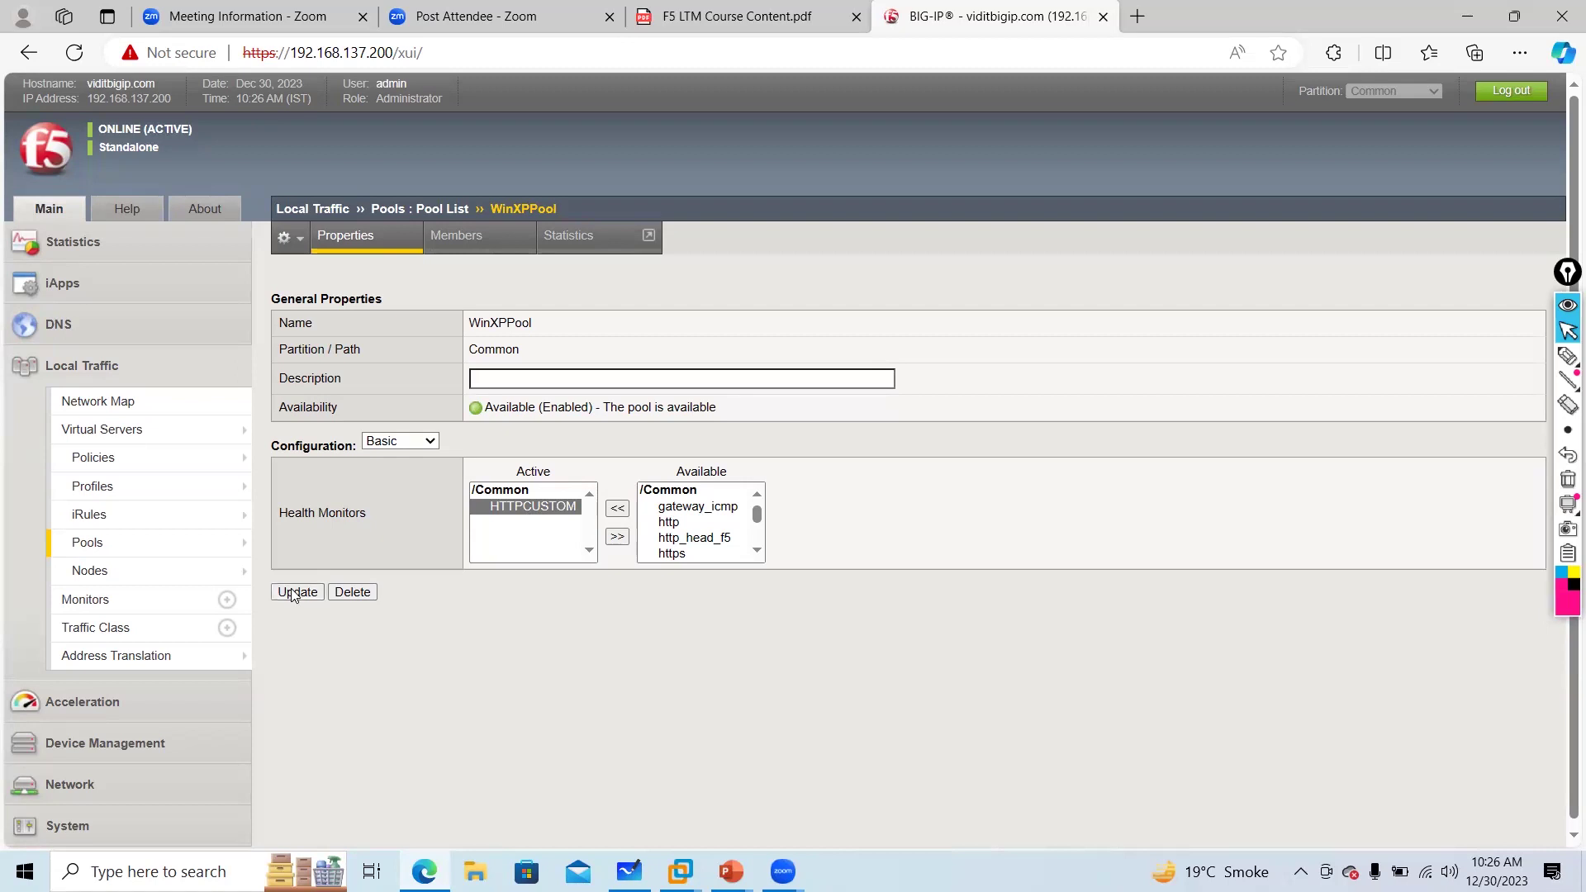
left_click(295, 593)
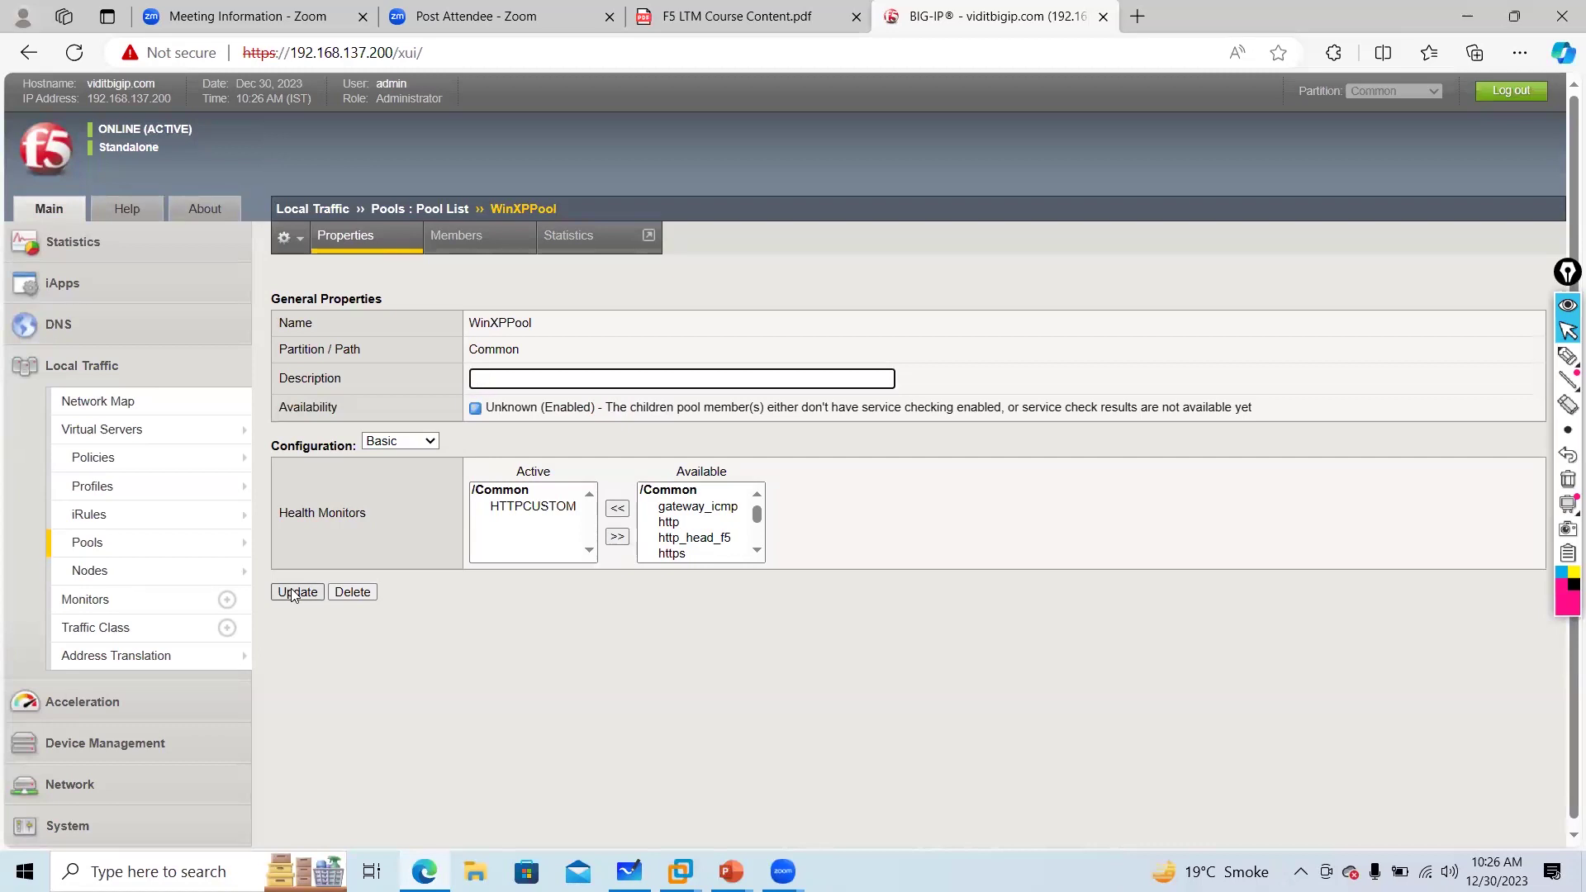
Write the note 'Receive: check specific content from web page' beside the monitors.
left_click(1566, 360)
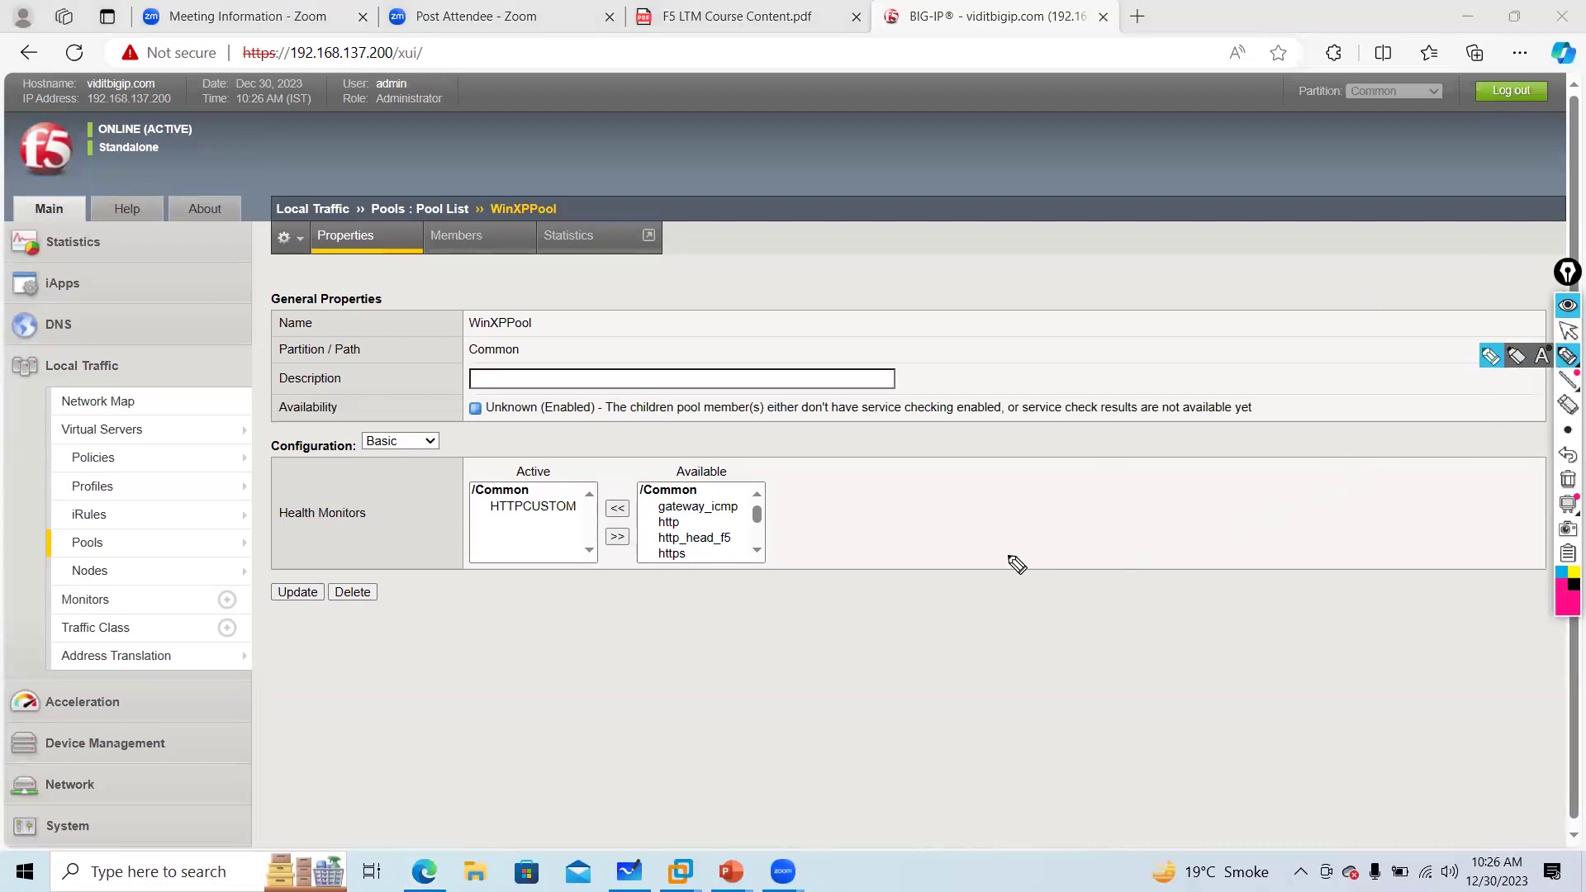
mouse_move(995, 576)
left_mouse_down()
mouse_move(1068, 538)
mouse_move(1102, 570)
mouse_move(1112, 555)
mouse_move(1173, 562)
left_mouse_up()
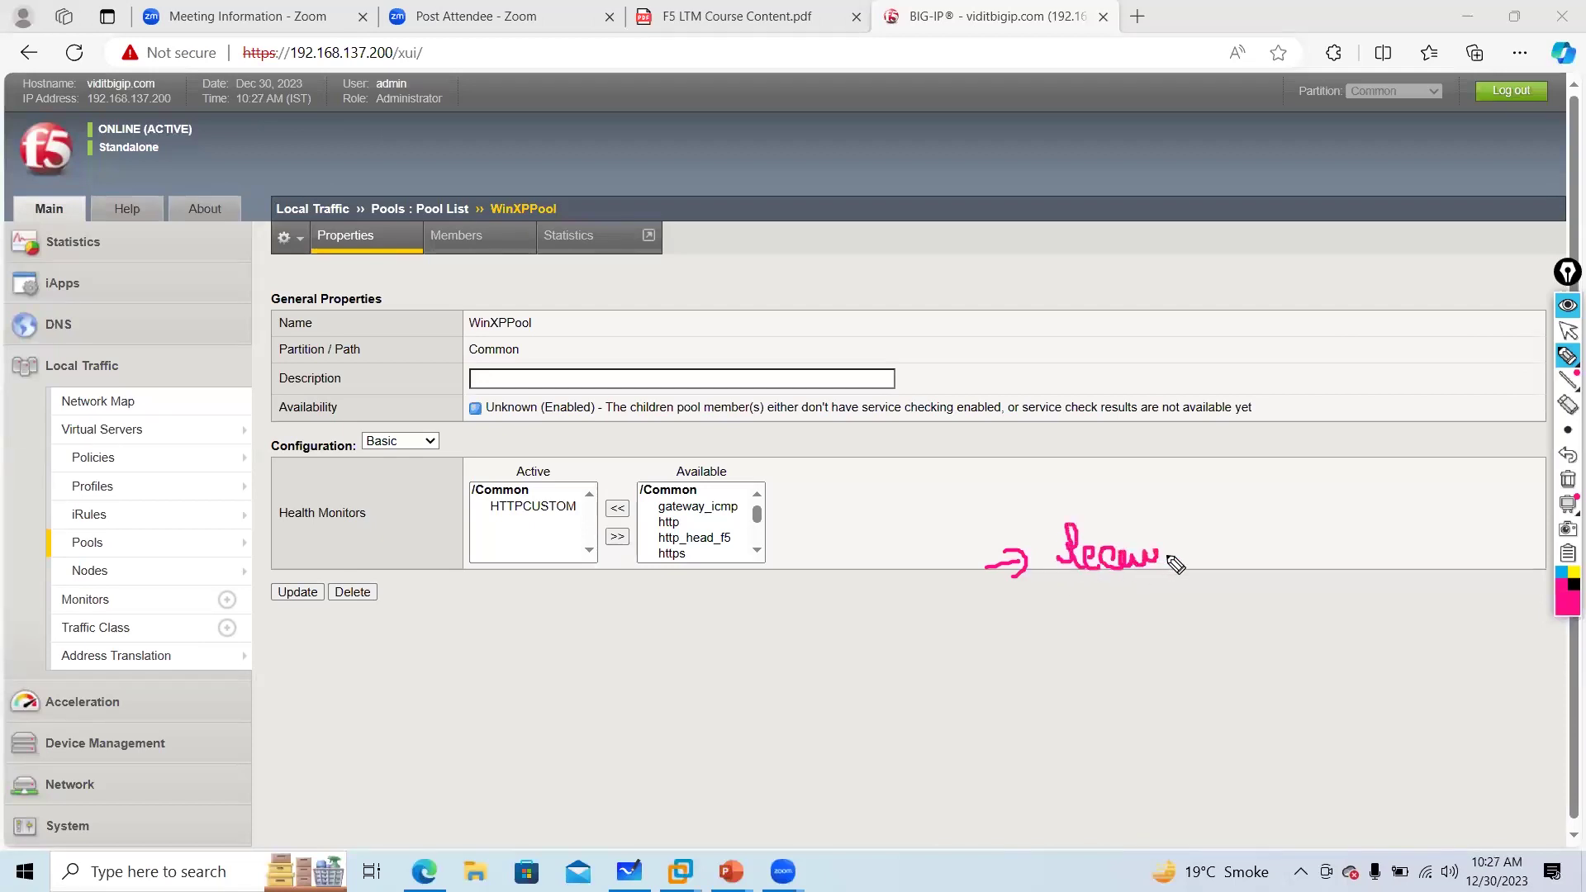
mouse_move(1110, 489)
left_mouse_down()
mouse_move(1157, 517)
mouse_move(1246, 495)
mouse_move(1246, 516)
mouse_move(1316, 501)
mouse_move(1338, 517)
mouse_move(1441, 497)
mouse_move(1430, 479)
left_mouse_up()
mouse_move(1327, 527)
left_mouse_down()
mouse_move(1331, 577)
mouse_move(1475, 578)
left_mouse_up()
mouse_move(1345, 621)
left_mouse_down()
mouse_move(1326, 665)
mouse_move(1420, 655)
left_mouse_up()
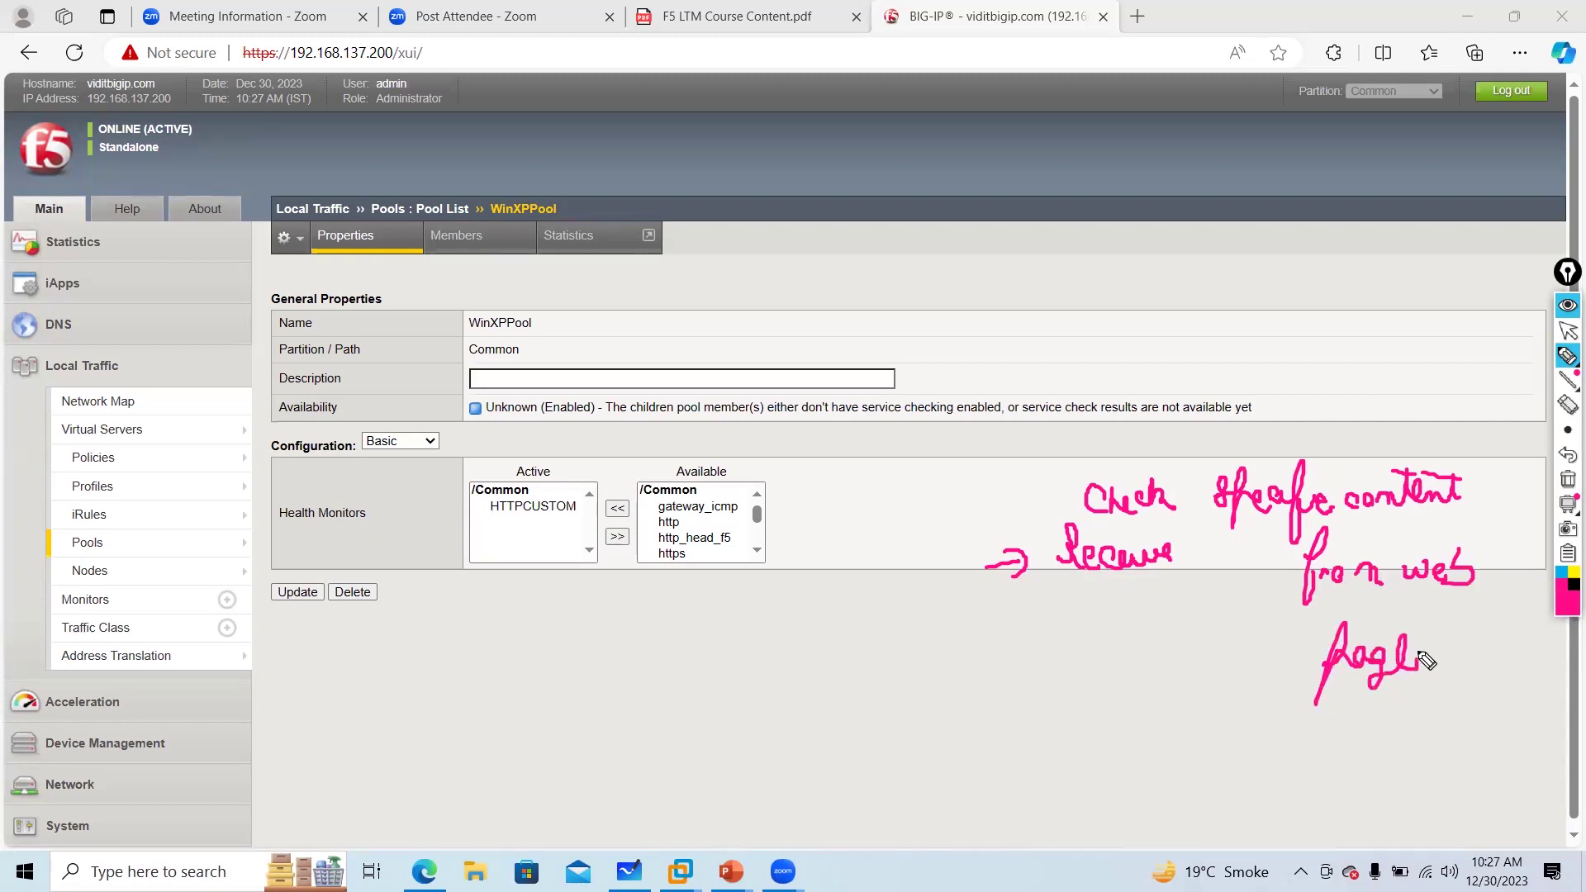
Clear the on-screen notes and switch to Microsoft Whiteboard.
left_click(1567, 479)
left_click(1568, 355)
left_click(1568, 331)
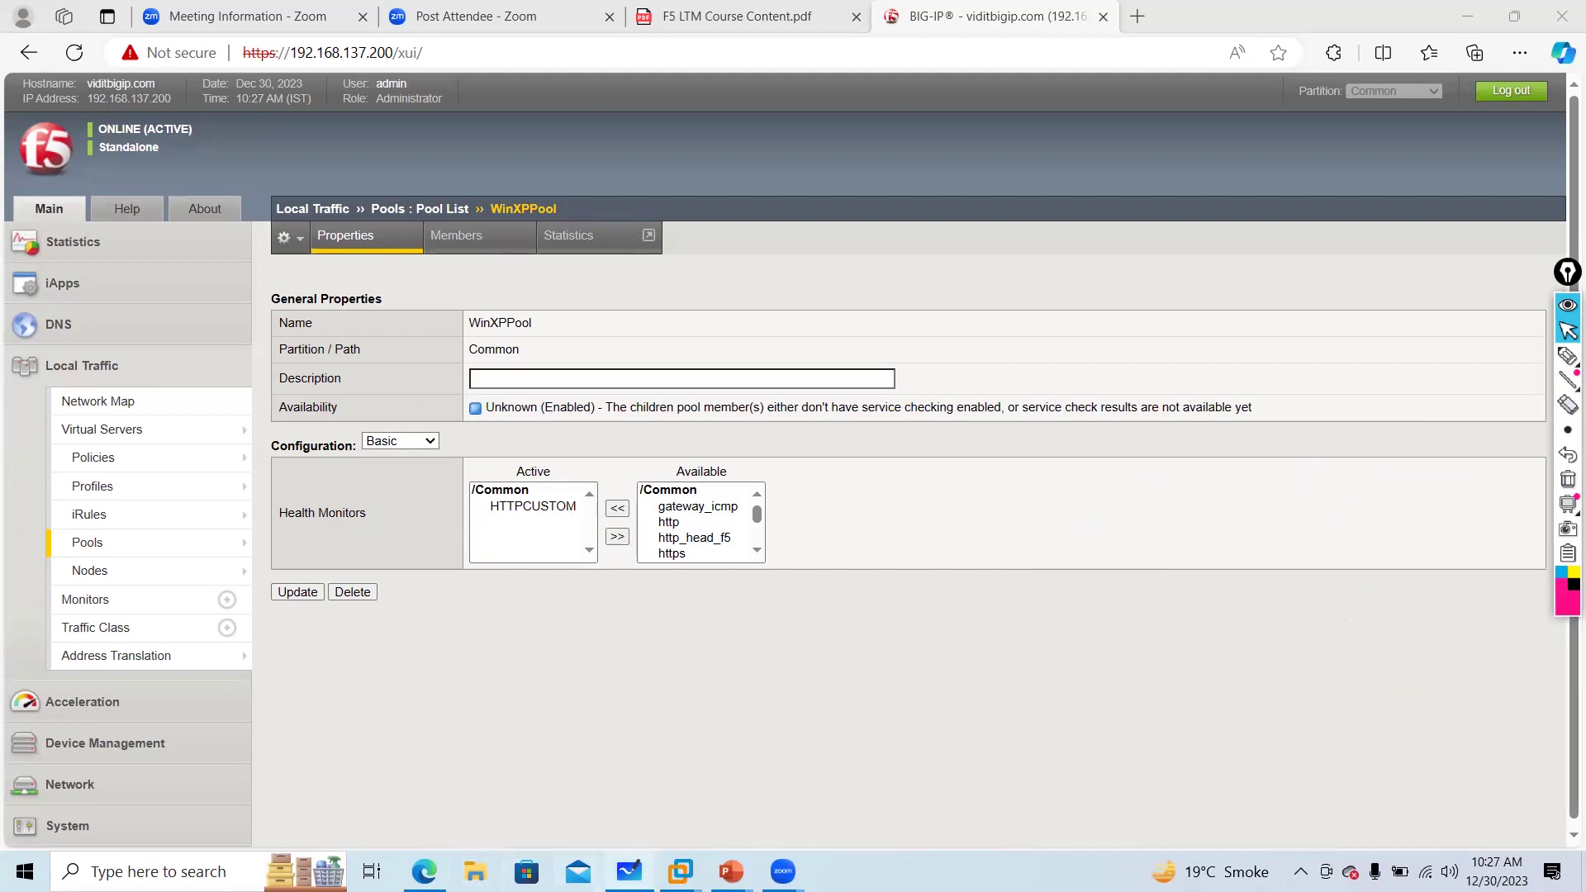
left_click(629, 872)
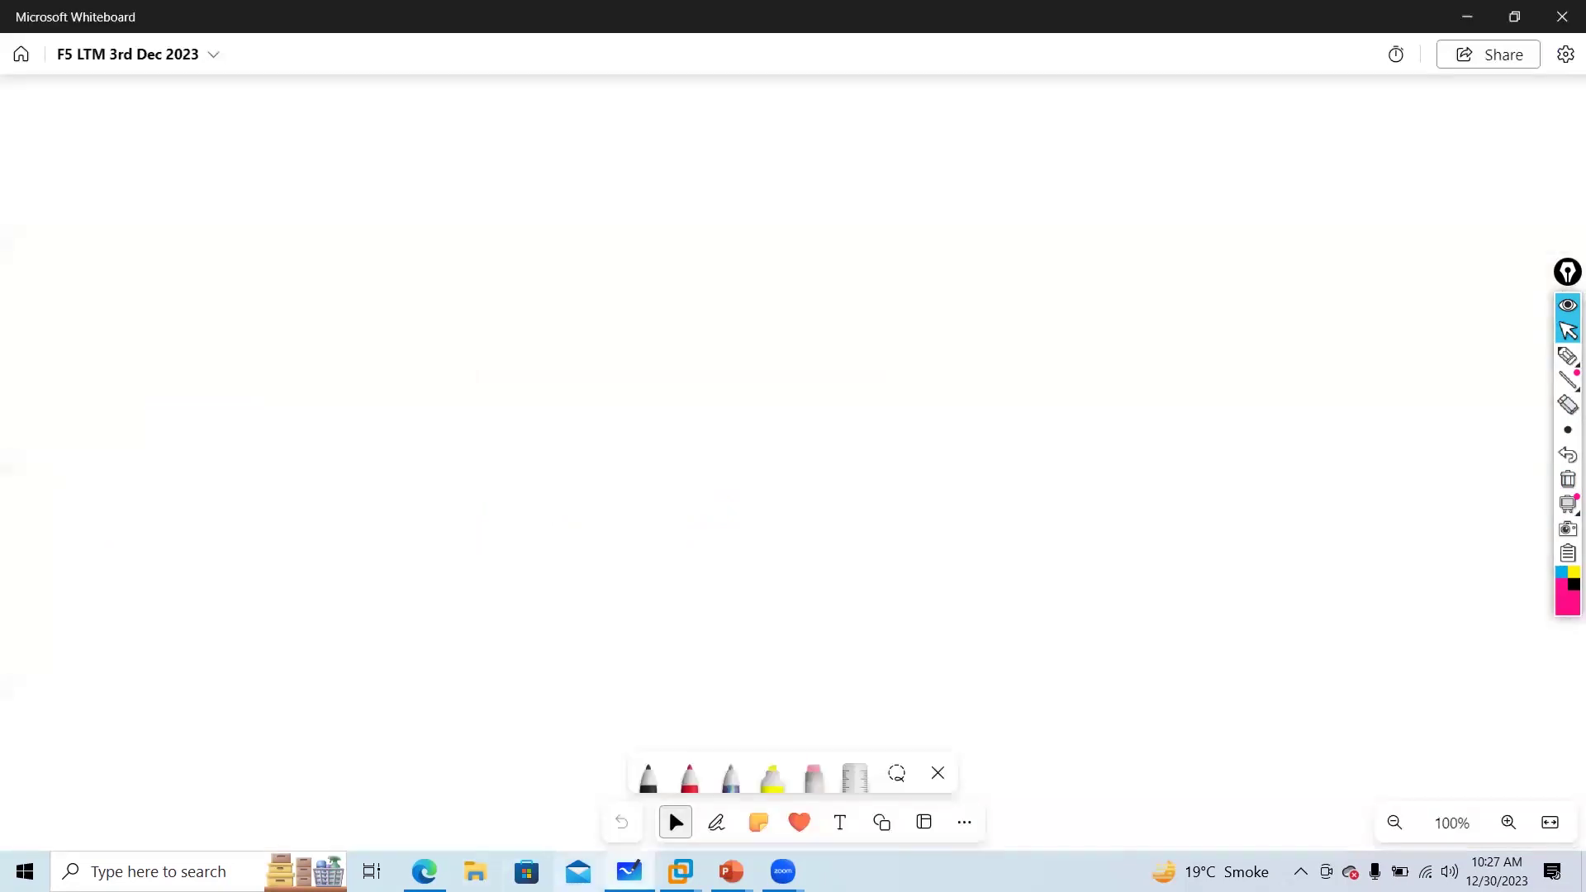
Draw the Internet cloud, an F5 circle, and an S1 circle labelled index.html.
left_click(1563, 355)
mouse_move(505, 195)
left_mouse_down()
mouse_move(541, 226)
mouse_move(554, 155)
left_mouse_up()
left_click_drag(453, 257, 498, 256)
mouse_move(486, 262)
left_mouse_down()
mouse_move(471, 283)
mouse_move(651, 275)
left_mouse_up()
mouse_move(532, 405)
left_mouse_down()
mouse_move(454, 425)
mouse_move(517, 421)
mouse_move(501, 469)
mouse_move(529, 476)
left_mouse_up()
mouse_move(516, 611)
left_mouse_down()
mouse_move(474, 584)
mouse_move(486, 607)
mouse_move(460, 683)
left_mouse_up()
left_click_drag(494, 658, 498, 695)
mouse_move(579, 658)
left_mouse_down()
mouse_move(683, 673)
mouse_move(718, 641)
mouse_move(736, 672)
mouse_move(789, 649)
mouse_move(842, 661)
mouse_move(857, 684)
left_mouse_up()
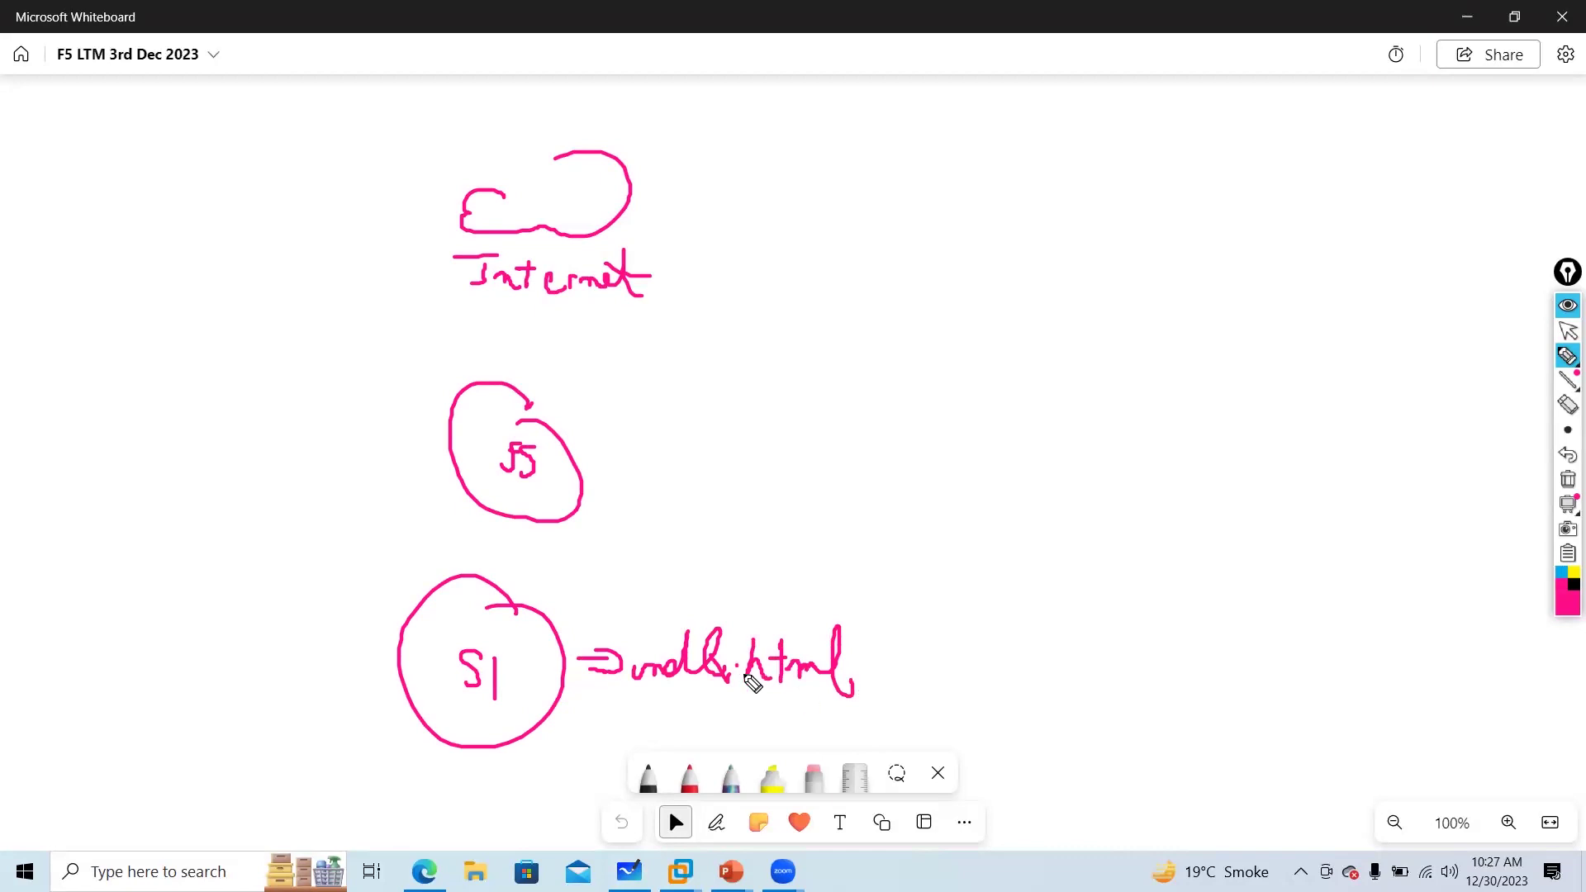
Link Internet to F5 (Ext) and F5 to S1 (Int), and write HTTP beside F5.
mouse_move(512, 283)
left_mouse_down()
mouse_move(512, 370)
mouse_move(572, 353)
mouse_move(578, 326)
left_mouse_up()
left_click_drag(588, 318, 590, 363)
left_click_drag(572, 332, 605, 331)
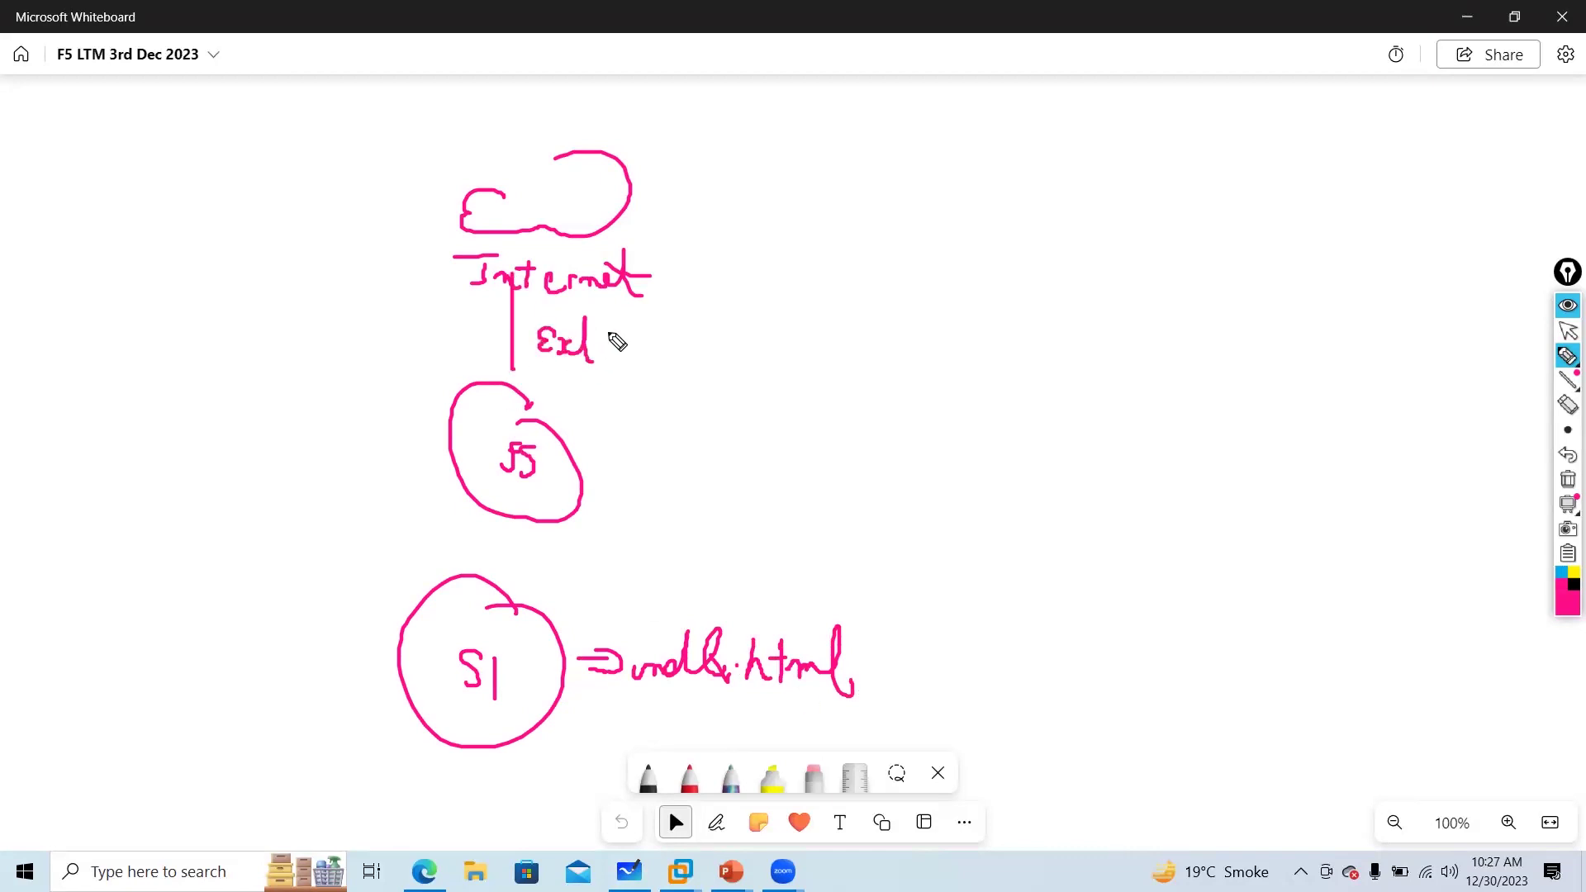
mouse_move(499, 530)
left_mouse_down()
mouse_move(493, 611)
mouse_move(537, 552)
left_mouse_up()
left_click_drag(527, 552, 538, 579)
mouse_move(546, 581)
left_mouse_down()
mouse_move(578, 570)
mouse_move(603, 597)
left_mouse_up()
left_click_drag(571, 565, 607, 562)
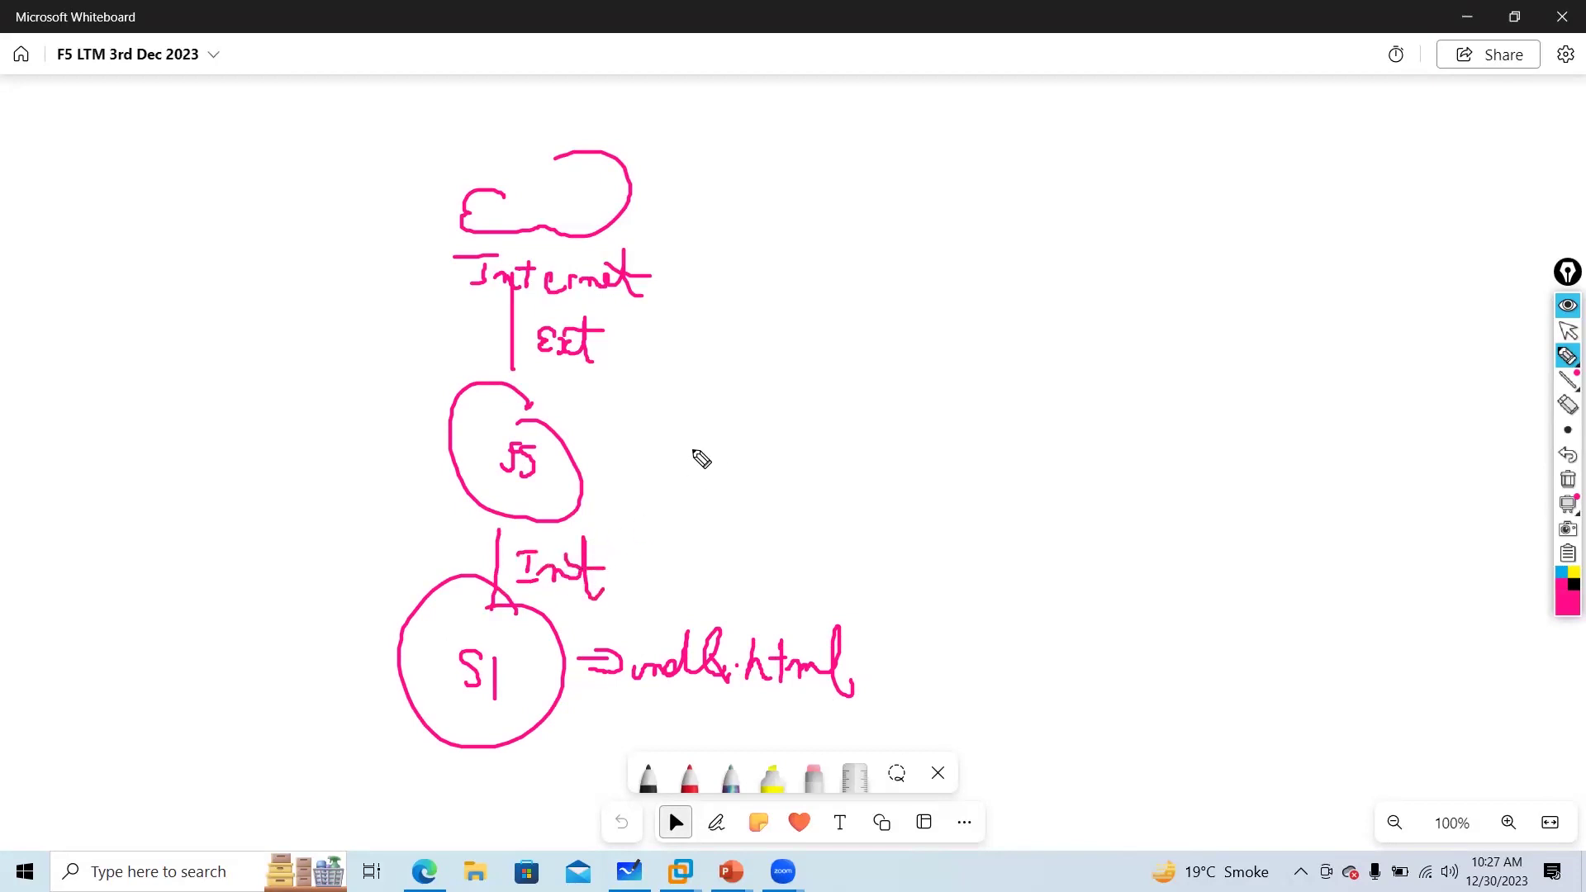
left_click_drag(722, 450, 721, 493)
left_click_drag(741, 453, 743, 495)
left_click_drag(721, 472, 780, 468)
mouse_move(766, 469)
left_mouse_down()
mouse_move(768, 496)
mouse_move(806, 464)
left_mouse_up()
mouse_move(791, 468)
left_mouse_down()
mouse_move(793, 496)
mouse_move(808, 473)
left_mouse_up()
Draw the SYN and SYN/Ack handshake arrows with labels.
left_click_drag(912, 496, 914, 719)
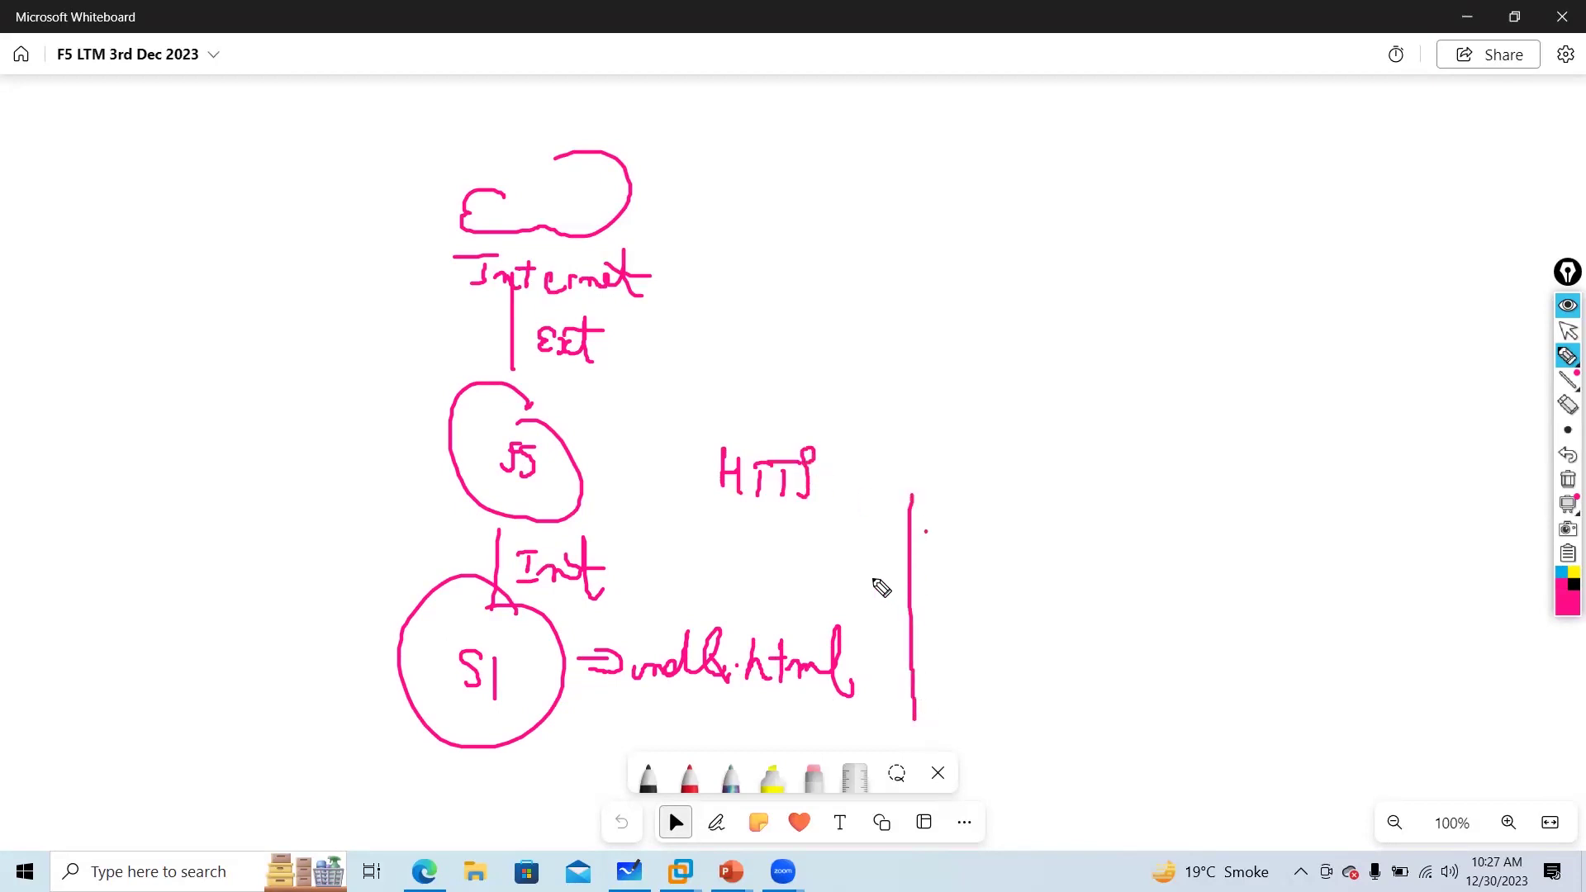
left_click_drag(851, 552, 834, 588)
left_click_drag(857, 559, 862, 605)
left_click_drag(877, 570, 889, 592)
mouse_move(881, 699)
left_mouse_down()
mouse_move(929, 694)
mouse_move(984, 494)
mouse_move(1001, 554)
left_mouse_up()
mouse_move(1018, 582)
left_mouse_down()
mouse_move(1001, 612)
mouse_move(1024, 624)
mouse_move(1051, 588)
mouse_move(1055, 616)
left_mouse_up()
mouse_move(1068, 585)
left_mouse_down()
mouse_move(1058, 624)
mouse_move(1103, 620)
left_mouse_up()
left_click_drag(1111, 564, 1119, 631)
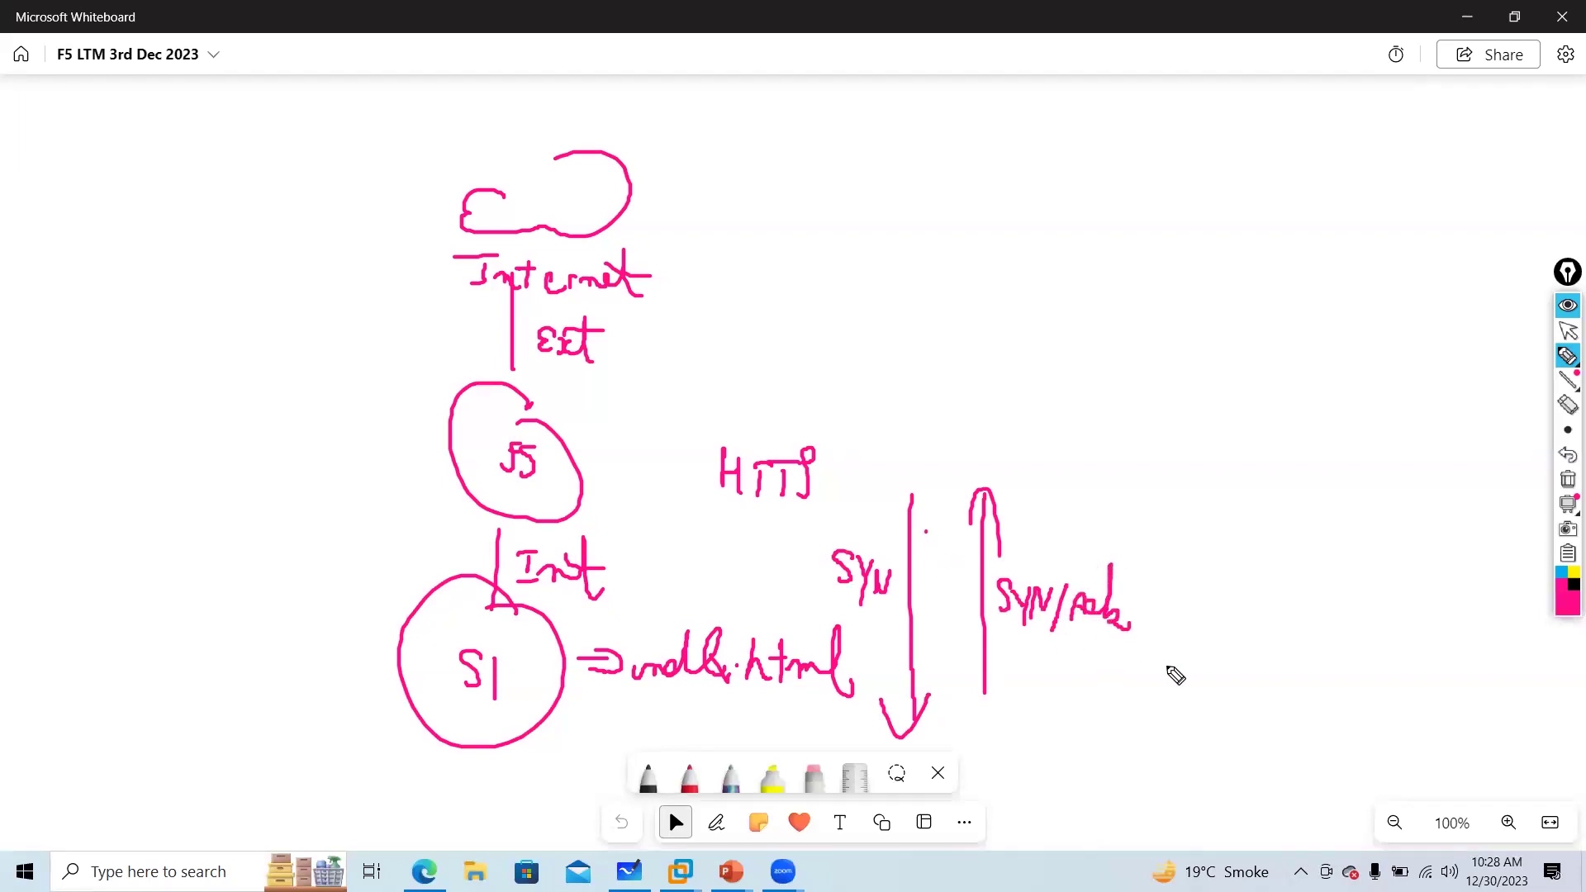
Add Ack and HTTP Get arrows and an 'HTTP Monitor' heading at top right.
mouse_move(1168, 491)
left_mouse_down()
mouse_move(1173, 730)
mouse_move(1204, 698)
left_mouse_up()
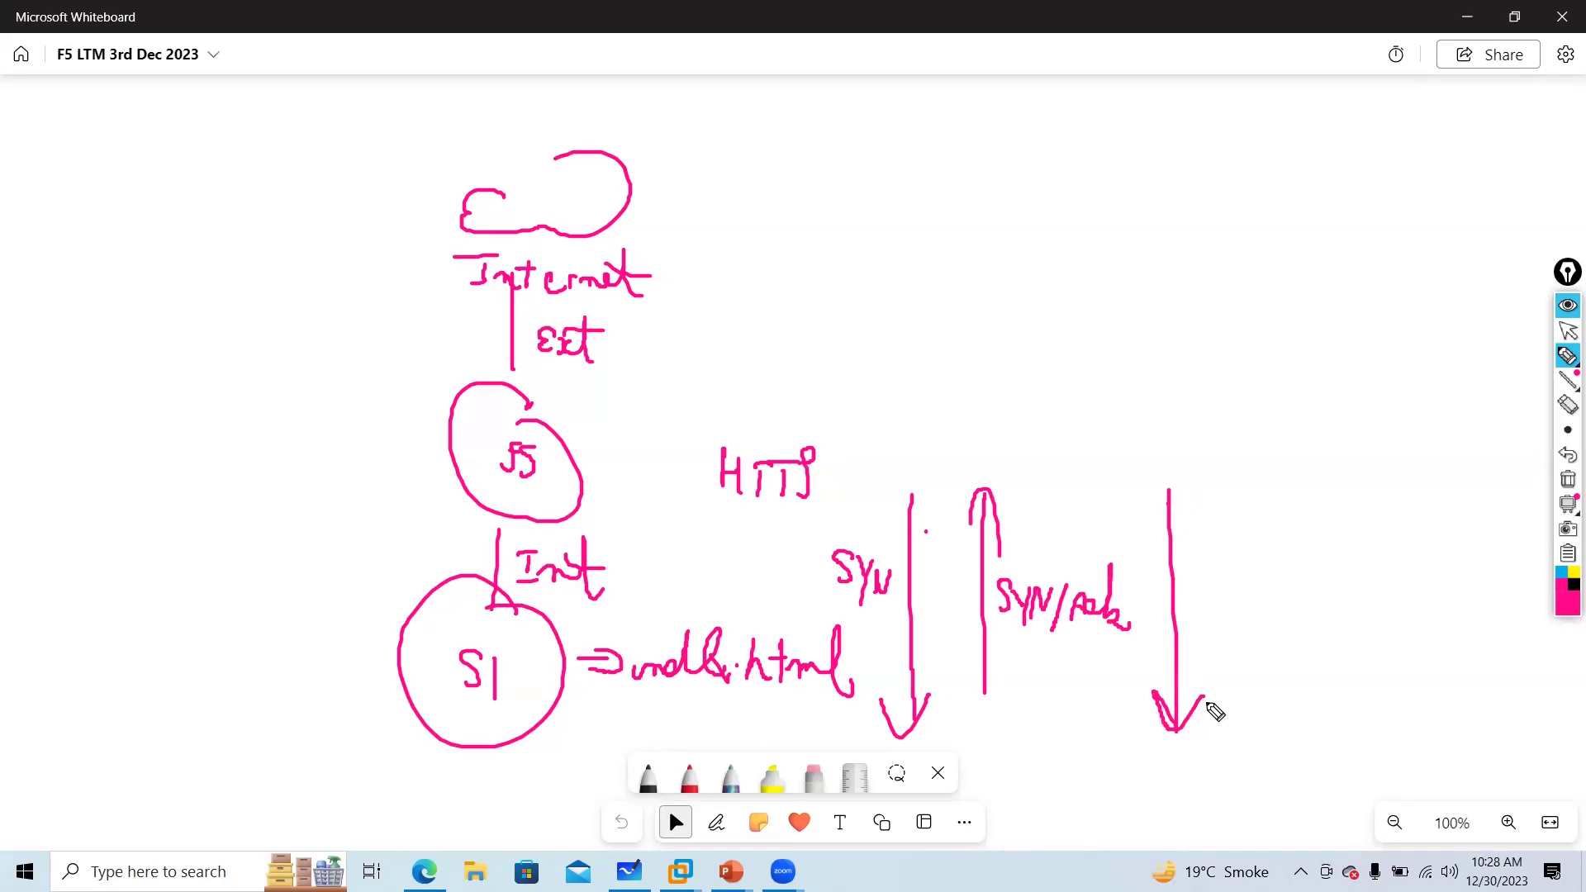
left_click_drag(1165, 607, 1234, 588)
mouse_move(1316, 488)
left_mouse_down()
mouse_move(1322, 719)
mouse_move(1344, 697)
left_mouse_up()
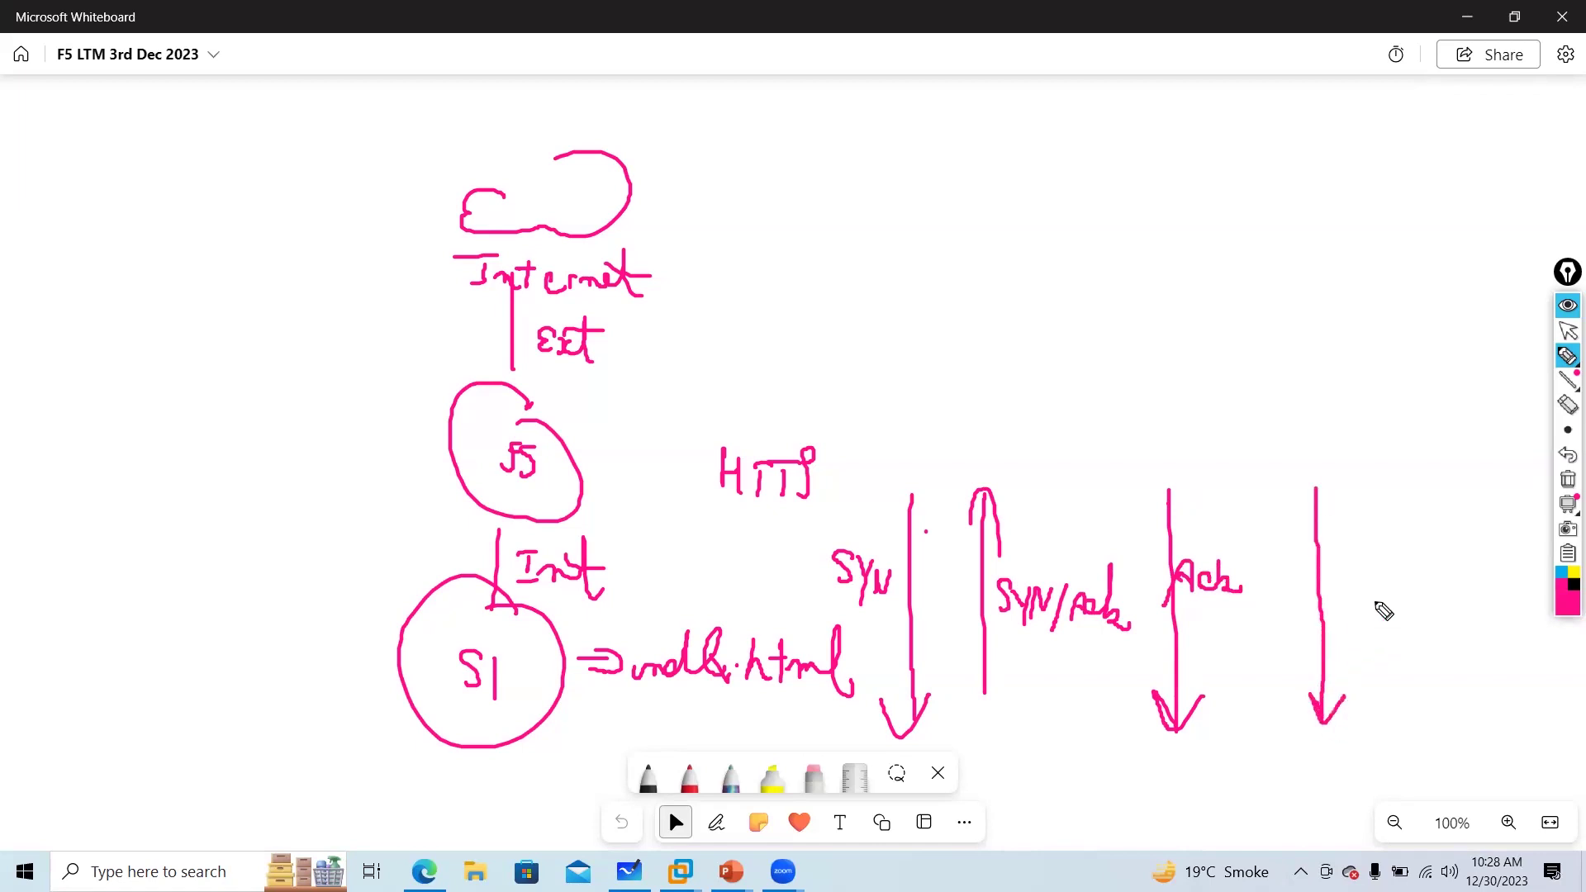
mouse_move(1345, 577)
left_mouse_down()
mouse_move(1364, 617)
mouse_move(1392, 620)
mouse_move(1404, 594)
mouse_move(1362, 692)
left_mouse_up()
left_click_drag(1358, 661, 1394, 679)
left_click_drag(1395, 659, 1407, 656)
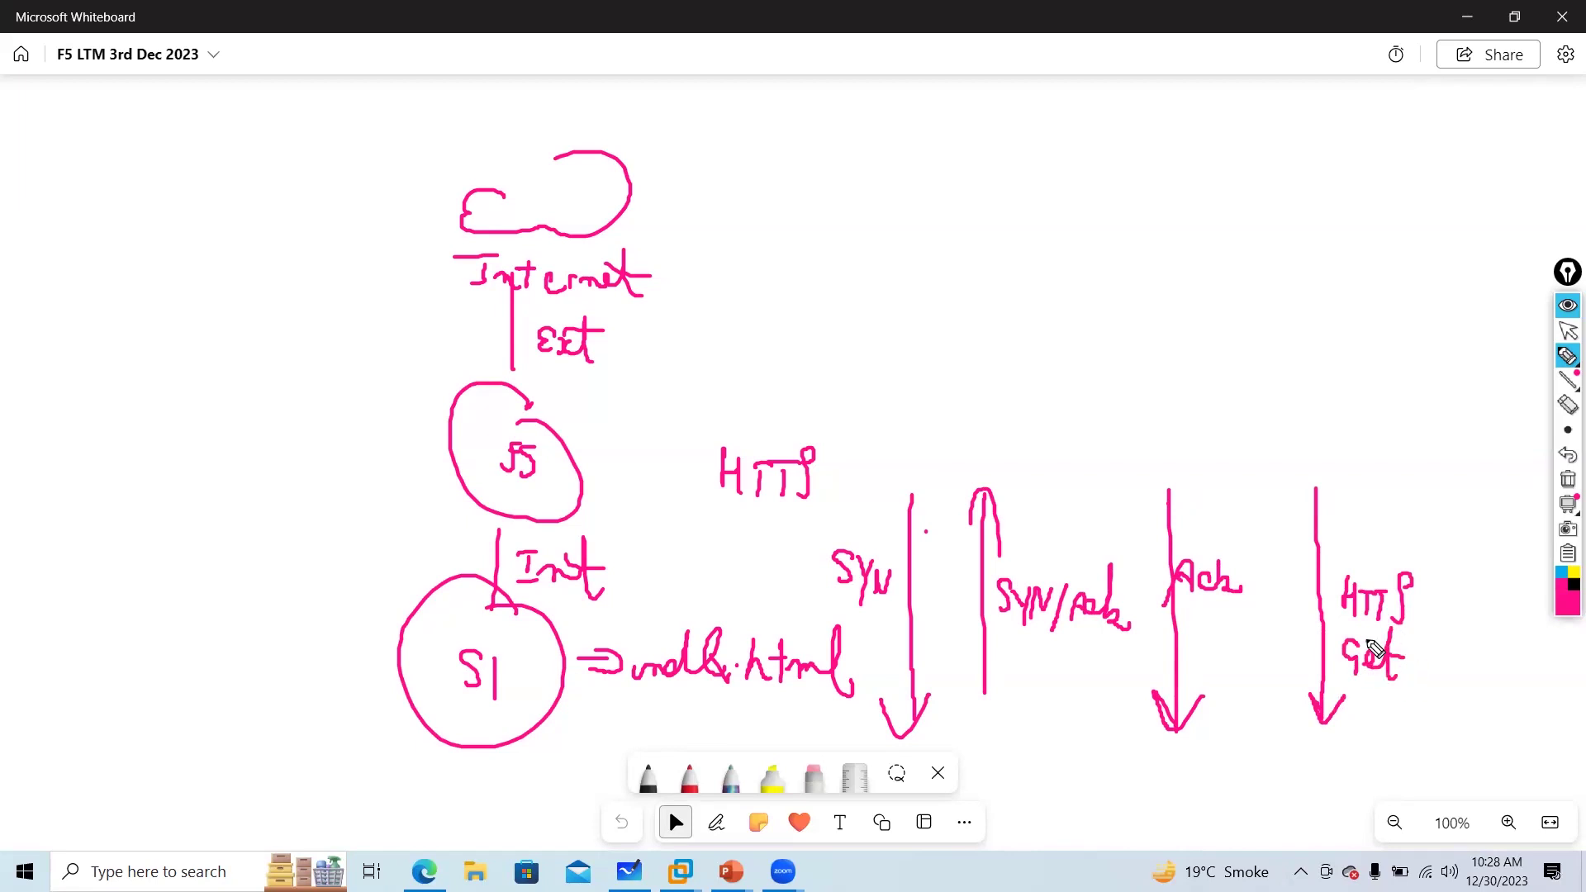
left_click_drag(961, 201, 960, 233)
mouse_move(962, 216)
left_mouse_down()
mouse_move(1001, 233)
mouse_move(1033, 201)
mouse_move(1024, 234)
left_mouse_up()
mouse_move(1045, 235)
left_mouse_down()
mouse_move(1064, 251)
mouse_move(1098, 212)
mouse_move(1208, 240)
mouse_move(1200, 213)
mouse_move(1181, 240)
mouse_move(1194, 208)
left_mouse_up()
Write 'HTTP Monitor => Receive String = 4' with an arrow toward HTTP Response.
left_click(1151, 179)
left_click_drag(1128, 276, 1149, 286)
mouse_move(1148, 266)
left_mouse_down()
mouse_move(1171, 285)
mouse_move(1151, 307)
left_mouse_up()
mouse_move(1024, 340)
left_mouse_down()
mouse_move(1002, 382)
mouse_move(1062, 355)
mouse_move(1154, 378)
mouse_move(1179, 354)
mouse_move(1204, 375)
mouse_move(1232, 357)
mouse_move(1278, 369)
mouse_move(1317, 336)
mouse_move(1305, 330)
mouse_move(1311, 403)
left_mouse_up()
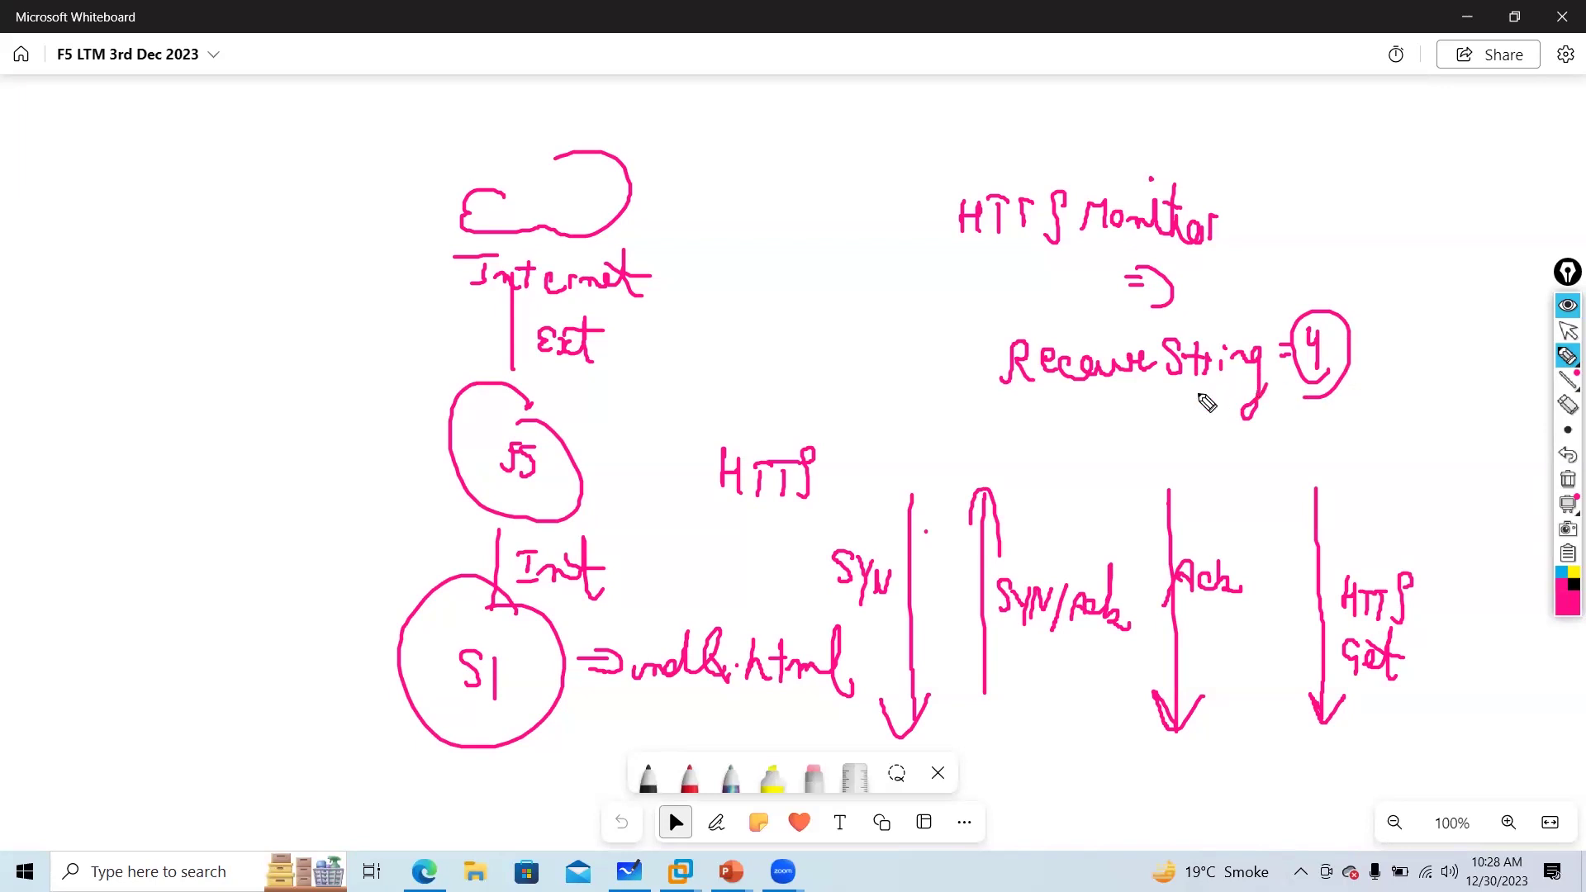
left_click_drag(1073, 397, 1182, 395)
mouse_move(1318, 409)
left_mouse_down()
mouse_move(1401, 430)
mouse_move(1419, 412)
mouse_move(1346, 485)
mouse_move(1403, 452)
mouse_move(1416, 478)
mouse_move(1460, 471)
left_mouse_up()
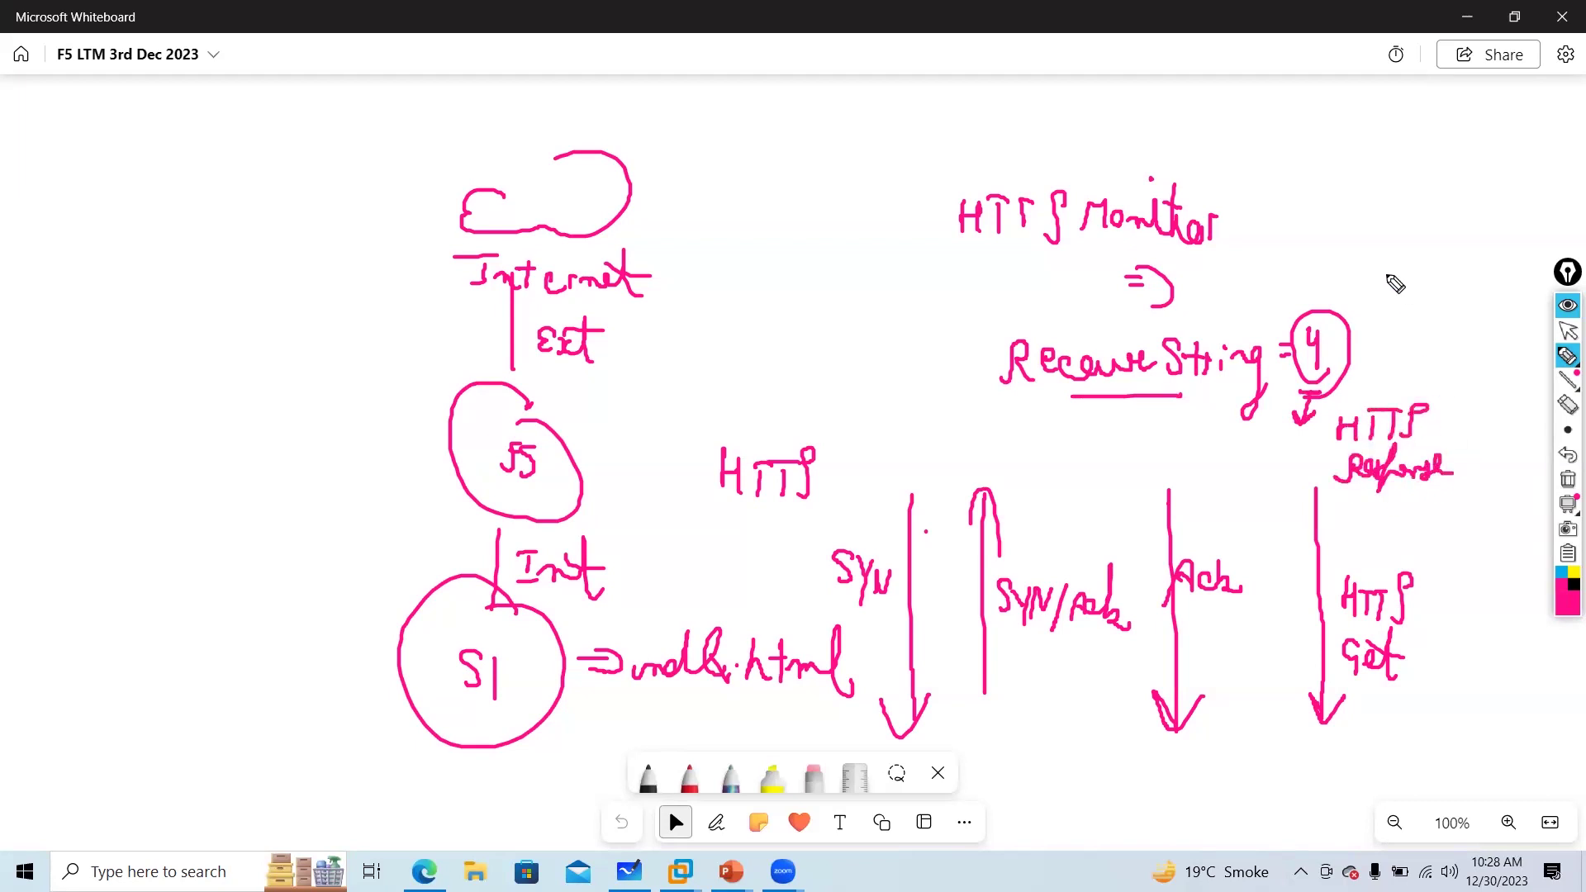
Draw a crossed-out arrow by the circles and an upward 'HTTP Response' arrow at far right.
mouse_move(333, 460)
left_mouse_down()
mouse_move(333, 588)
mouse_move(352, 559)
mouse_move(307, 528)
left_mouse_up()
left_click_drag(302, 508, 387, 566)
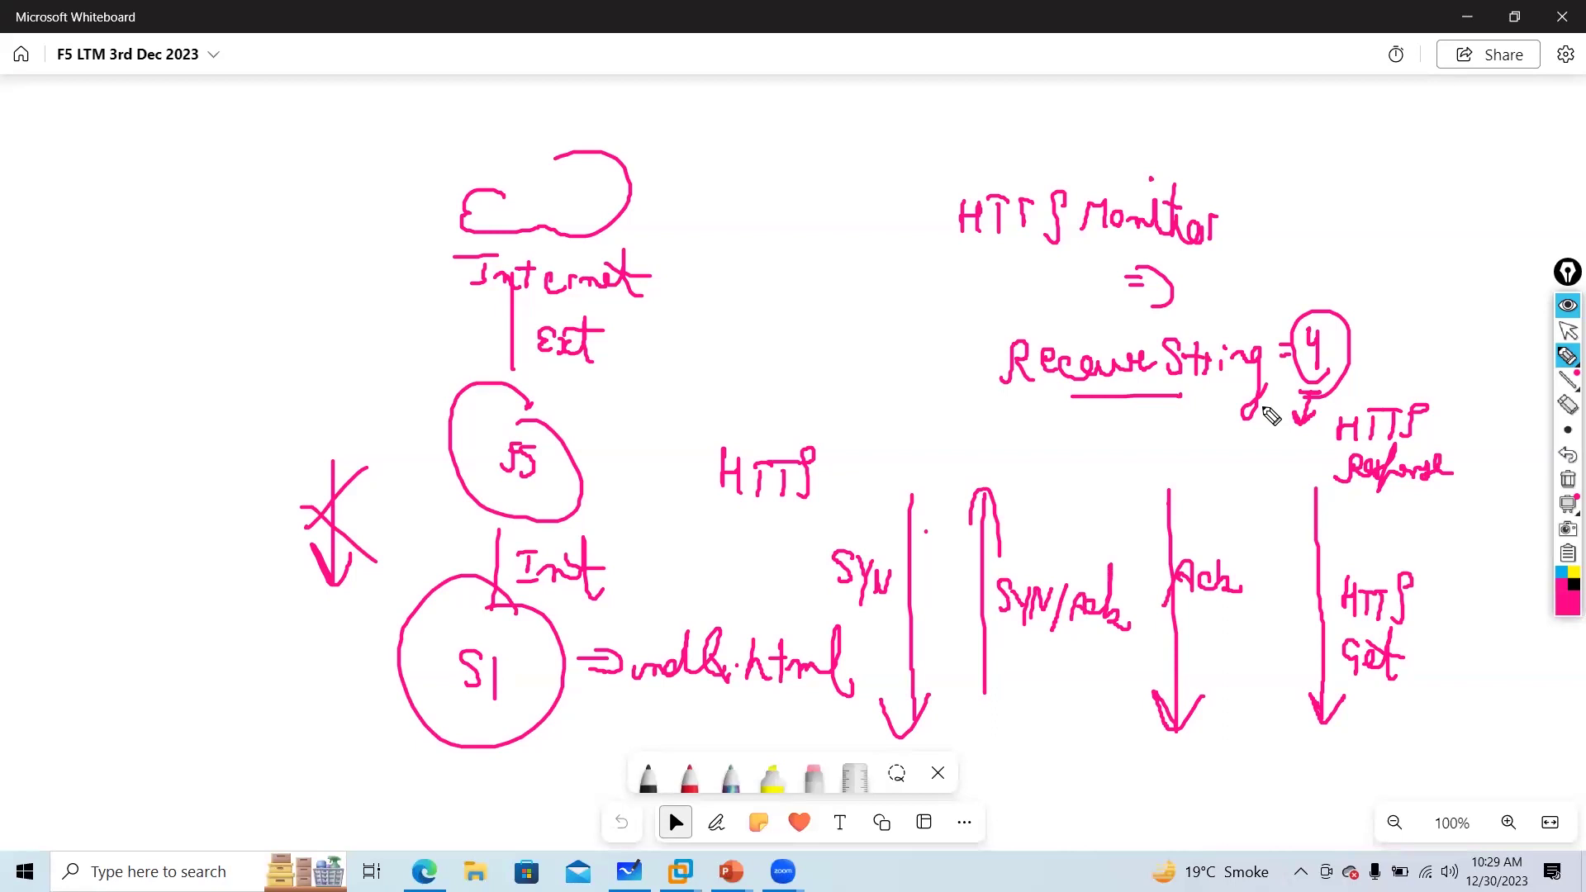
mouse_move(1491, 720)
left_mouse_down()
mouse_move(1491, 516)
mouse_move(1511, 569)
left_mouse_up()
mouse_move(1513, 643)
left_mouse_down()
mouse_move(1557, 655)
mouse_move(1570, 640)
left_mouse_up()
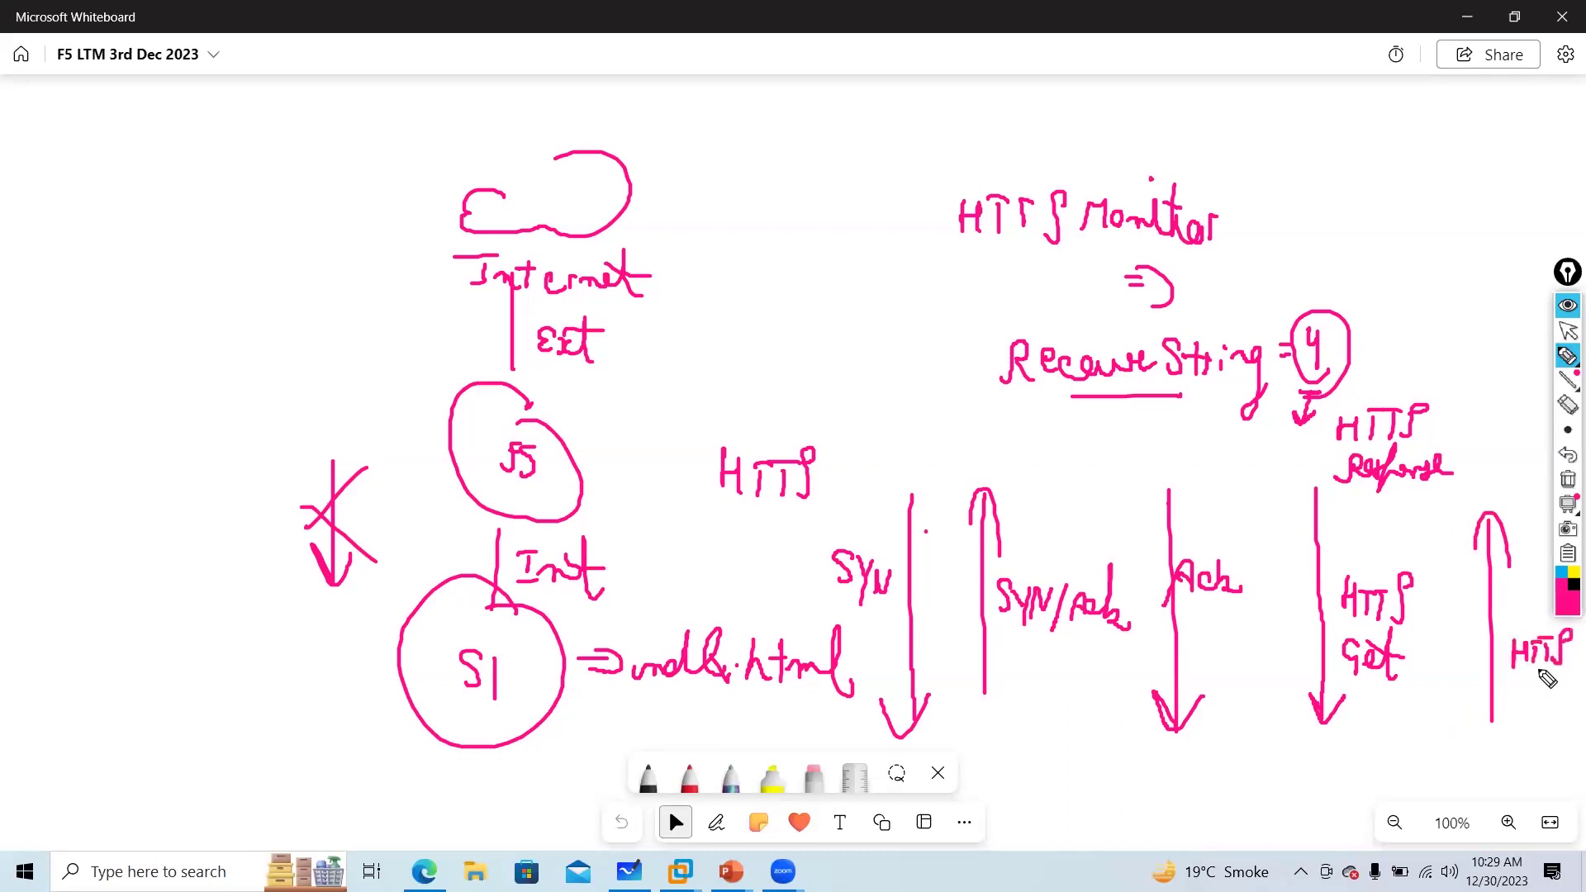
mouse_move(1516, 692)
left_mouse_down()
mouse_move(1536, 706)
mouse_move(1553, 681)
mouse_move(1569, 735)
left_mouse_up()
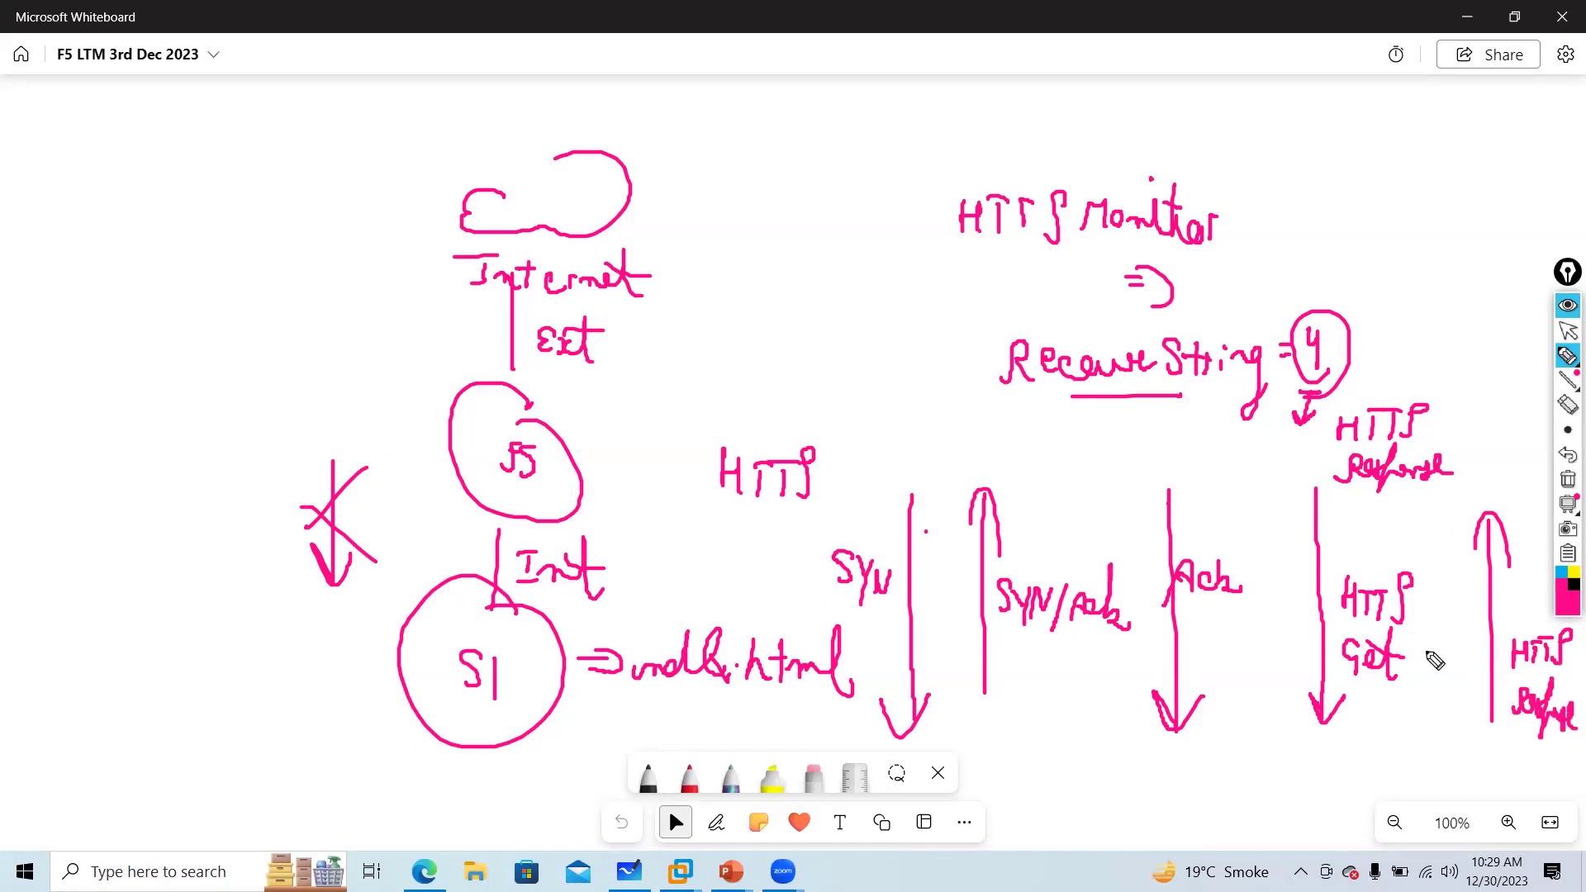
Write 'Content check', mark Receive String, and add an arrow labelled 'Server App owner'.
mouse_move(715, 152)
left_mouse_down()
mouse_move(717, 185)
mouse_move(826, 175)
mouse_move(843, 157)
left_mouse_up()
mouse_move(769, 256)
left_mouse_down()
mouse_move(867, 248)
mouse_move(914, 264)
left_mouse_up()
left_click_drag(958, 365, 980, 364)
mouse_move(959, 383)
left_mouse_down()
mouse_move(983, 382)
mouse_move(963, 393)
left_mouse_up()
left_click_drag(1252, 281, 1282, 236)
mouse_move(1330, 161)
left_mouse_down()
mouse_move(1321, 206)
mouse_move(1391, 202)
mouse_move(1437, 174)
left_mouse_up()
mouse_move(1335, 285)
left_mouse_down()
mouse_move(1374, 240)
mouse_move(1387, 273)
mouse_move(1522, 250)
left_mouse_up()
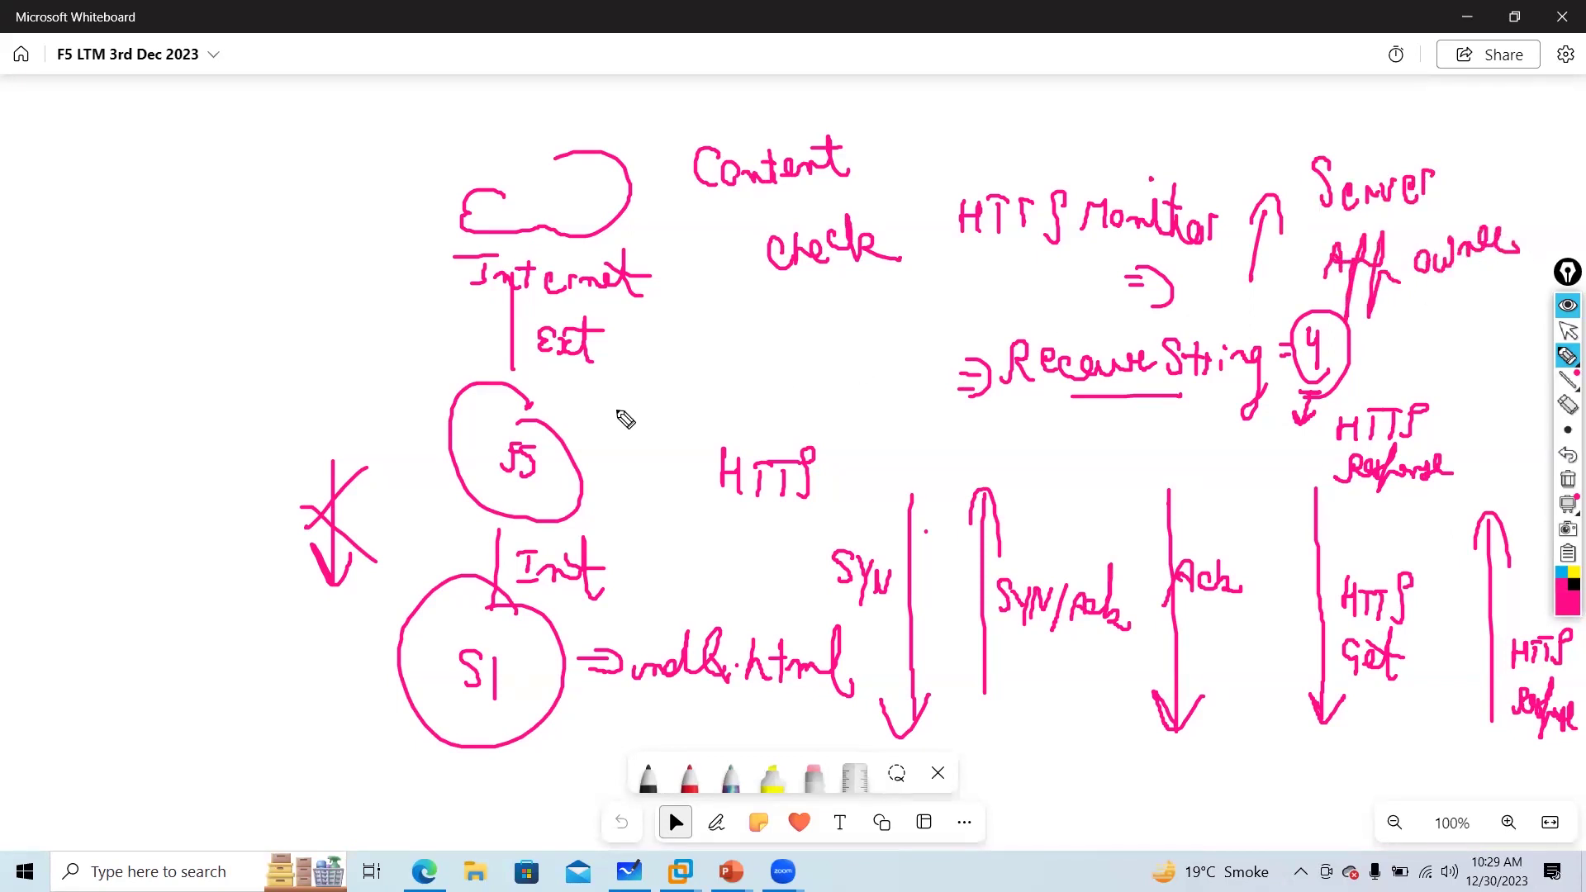
Add arrows at the F5 and S1 circles and tick HTTP and the handshake steps.
left_click_drag(390, 440, 403, 479)
mouse_move(287, 676)
left_mouse_down()
mouse_move(353, 671)
mouse_move(340, 683)
left_mouse_up()
mouse_move(842, 458)
left_mouse_down()
mouse_move(902, 434)
mouse_move(996, 437)
left_mouse_up()
left_click_drag(1057, 483, 1100, 453)
left_click(1265, 486)
left_click_drag(1265, 489, 1310, 479)
left_click_drag(1400, 532, 1467, 524)
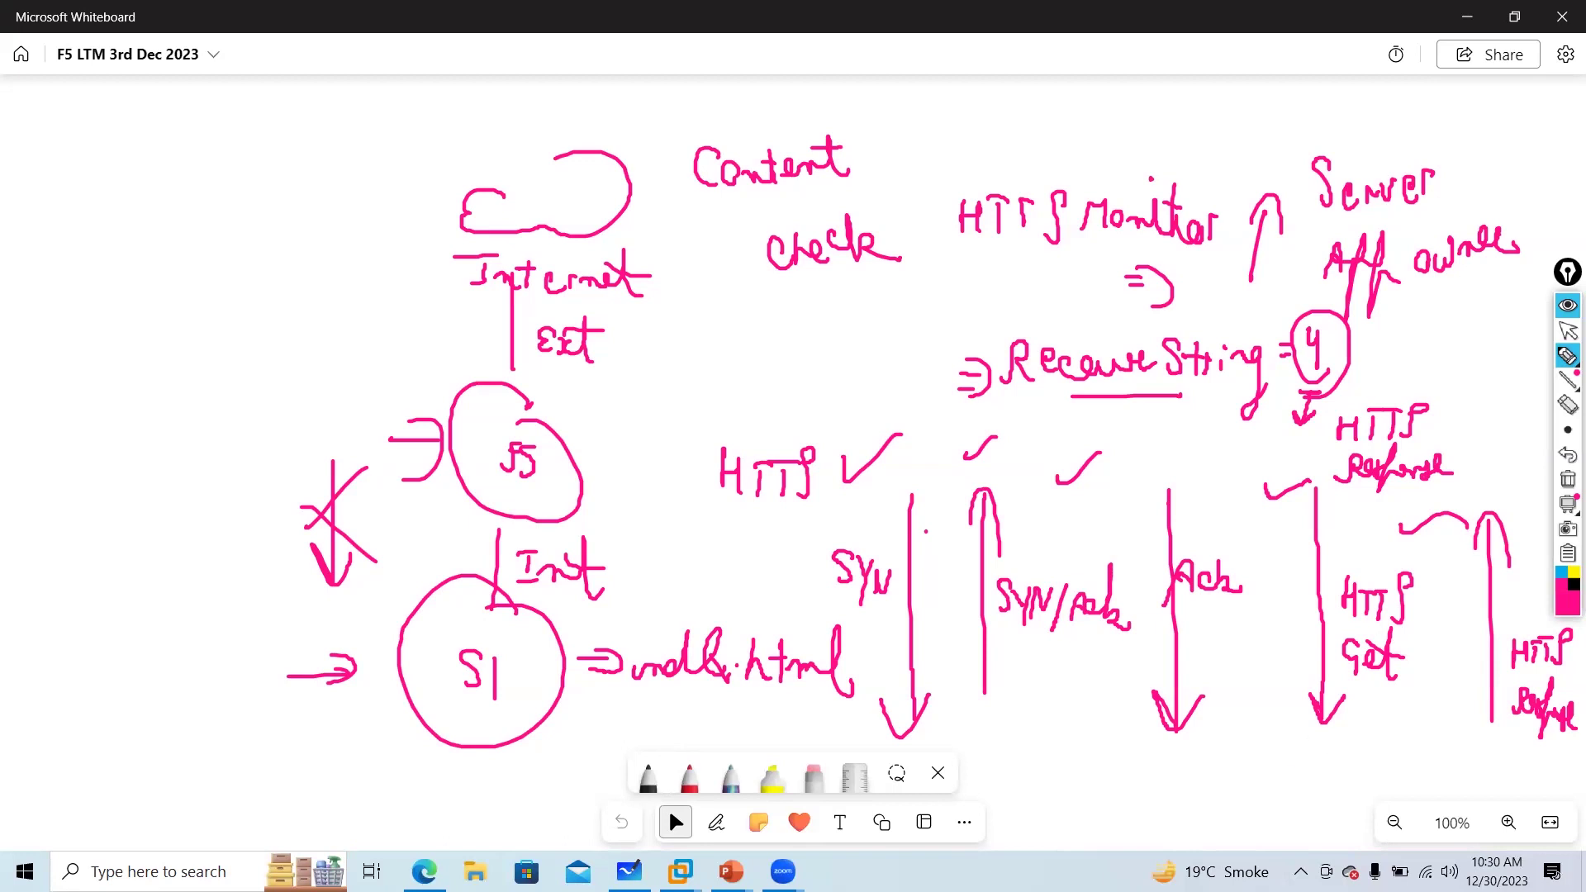
Stop drawing, return to the browser, and clear the on-screen annotations.
left_click(1564, 332)
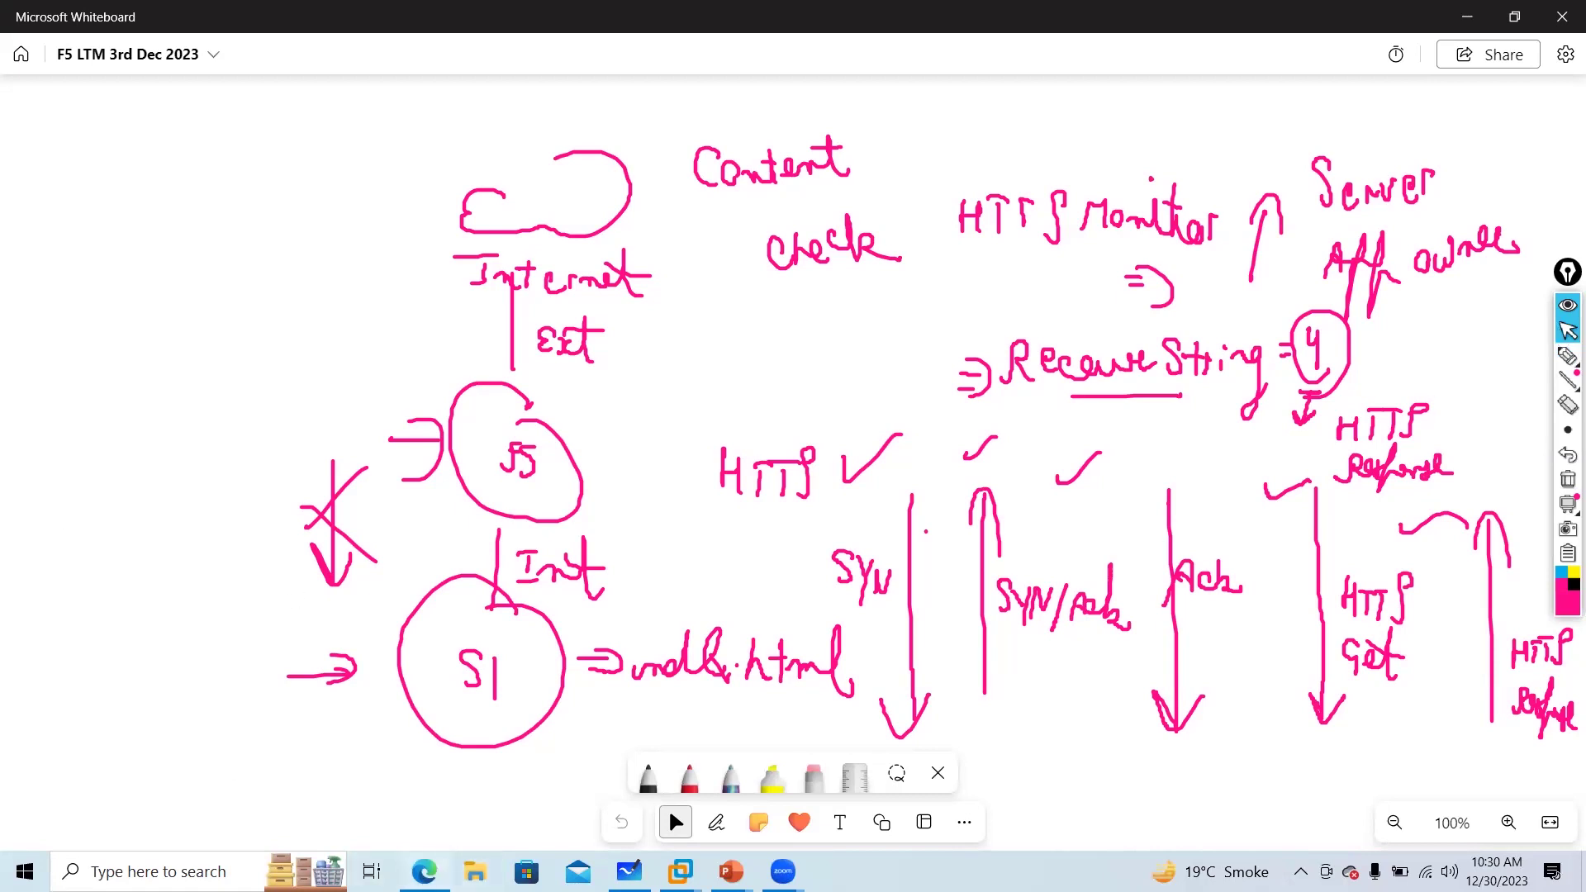
key("alt+Tab")
left_click(1567, 481)
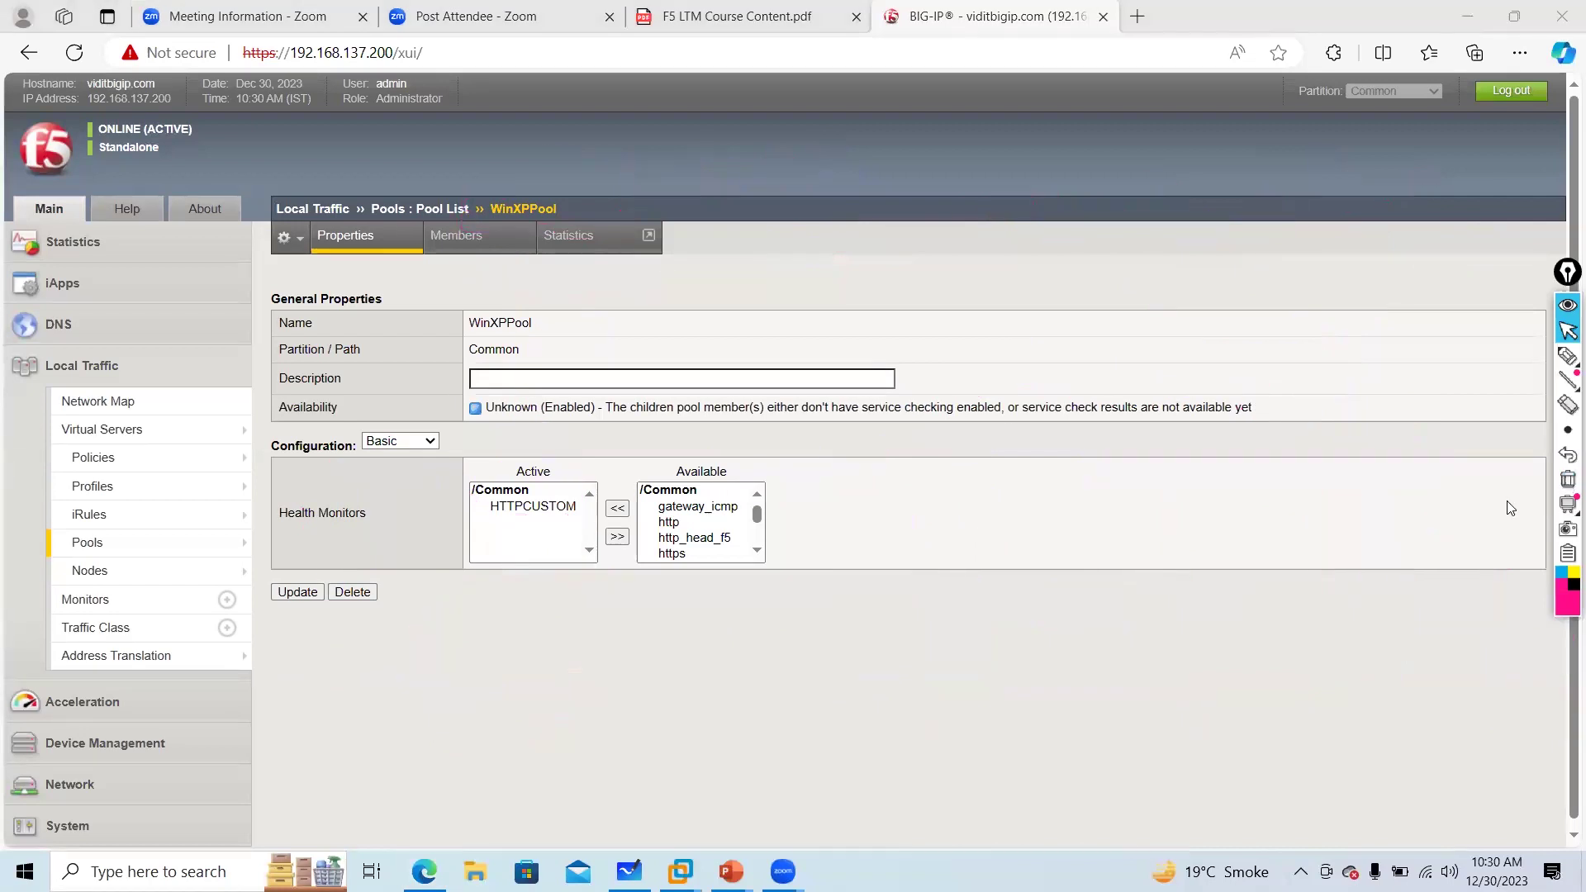
Show WinXPPool's members, select the down member 10.2.2.33, and bring up Windows search.
left_click(459, 239)
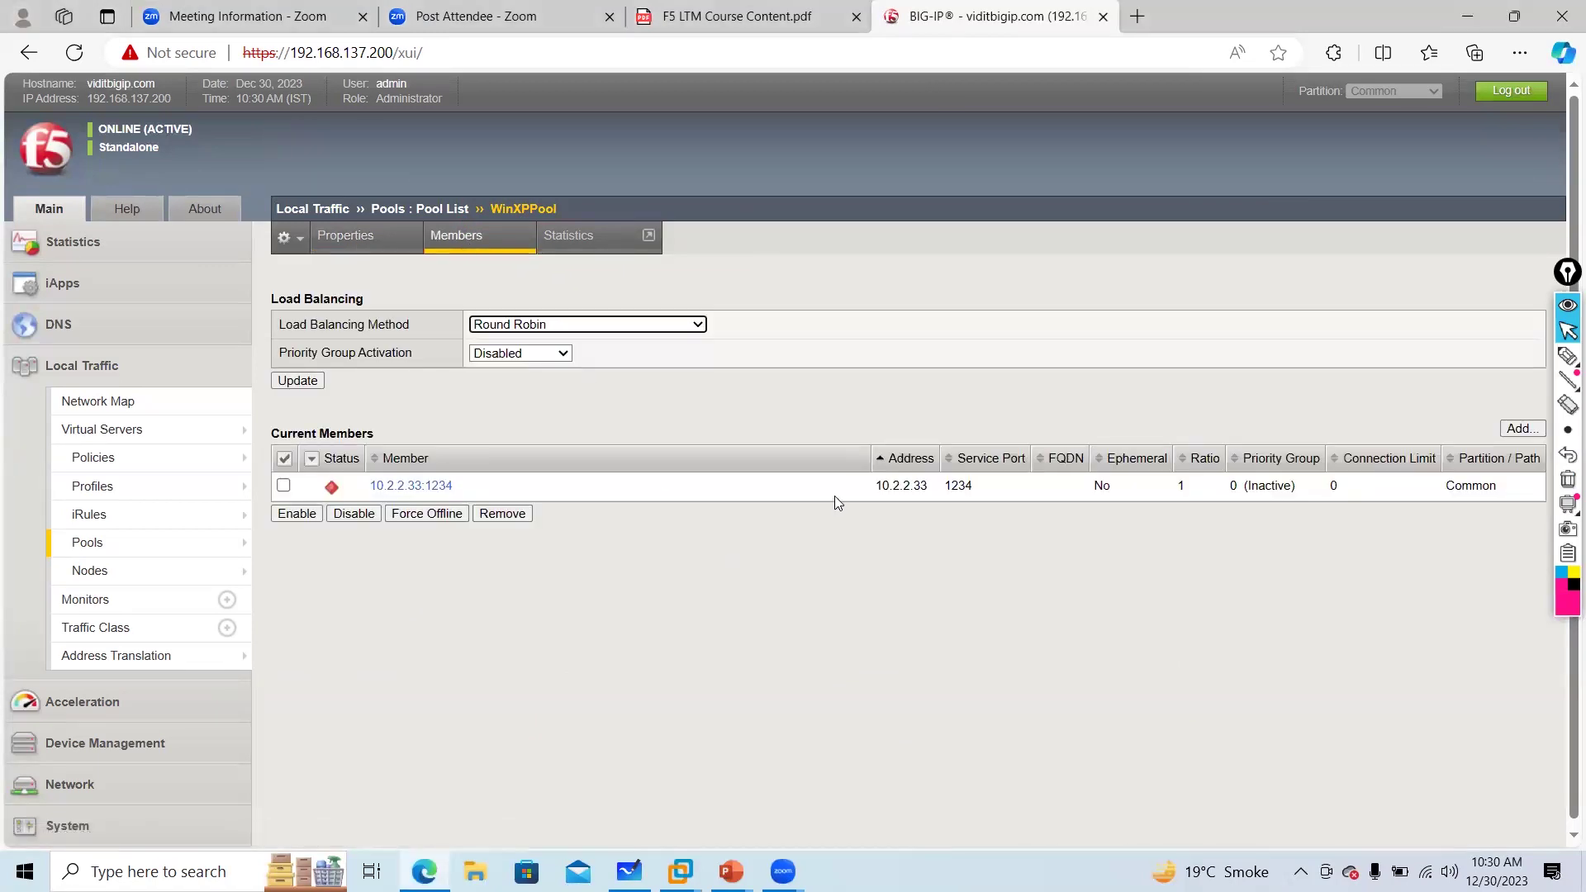
left_click_drag(928, 486, 874, 486)
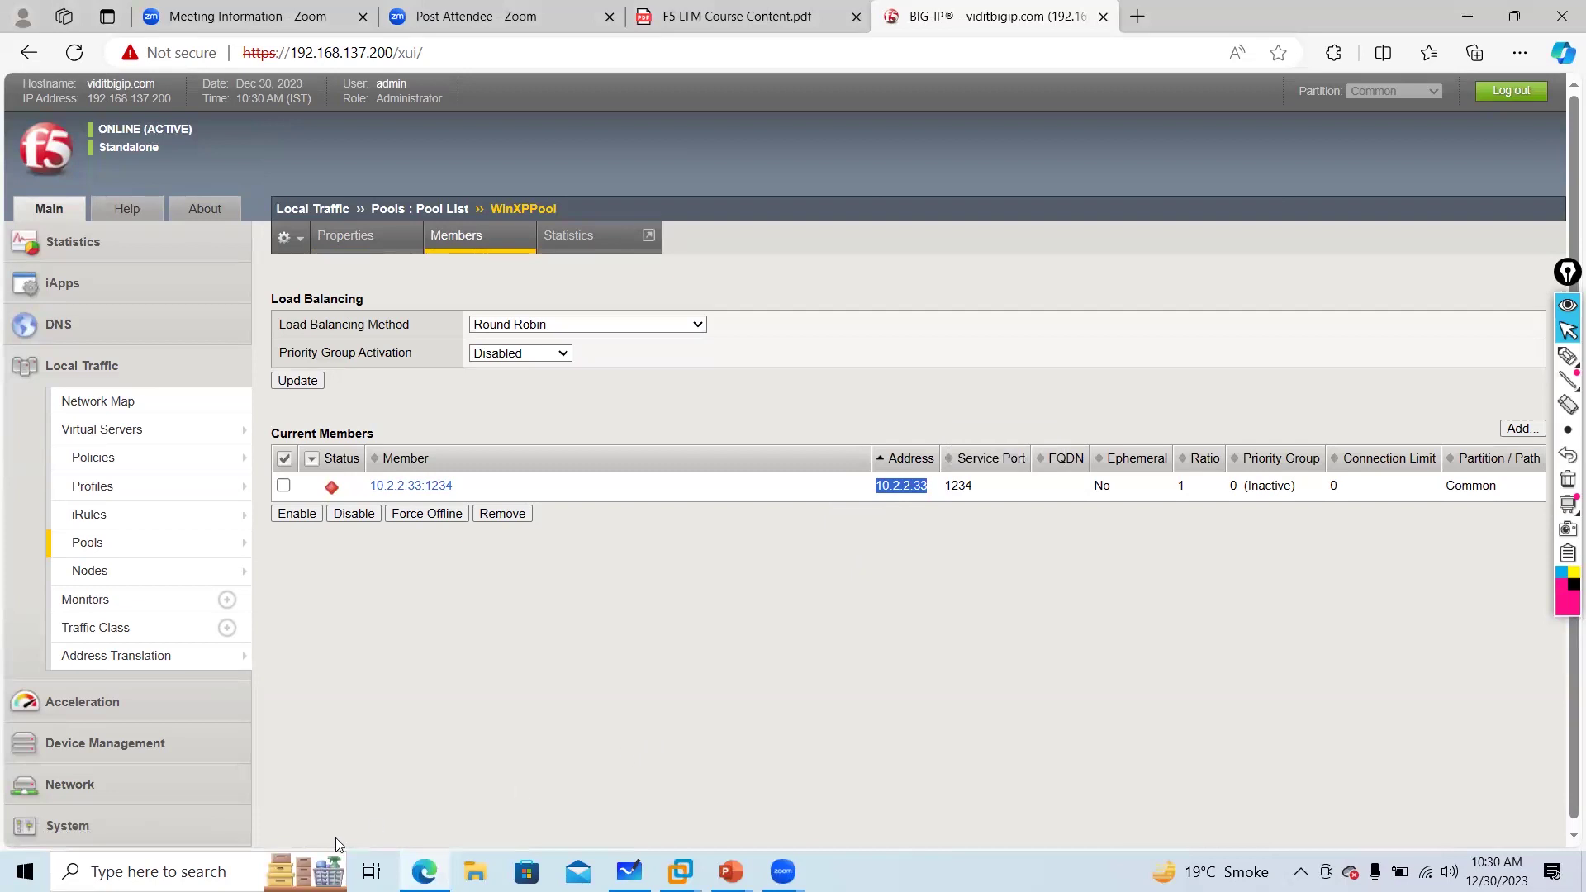
key("super")
Launch PuTTY and SSH into 192.168.137.200 as root, retrying the password until logged in.
type("putty")
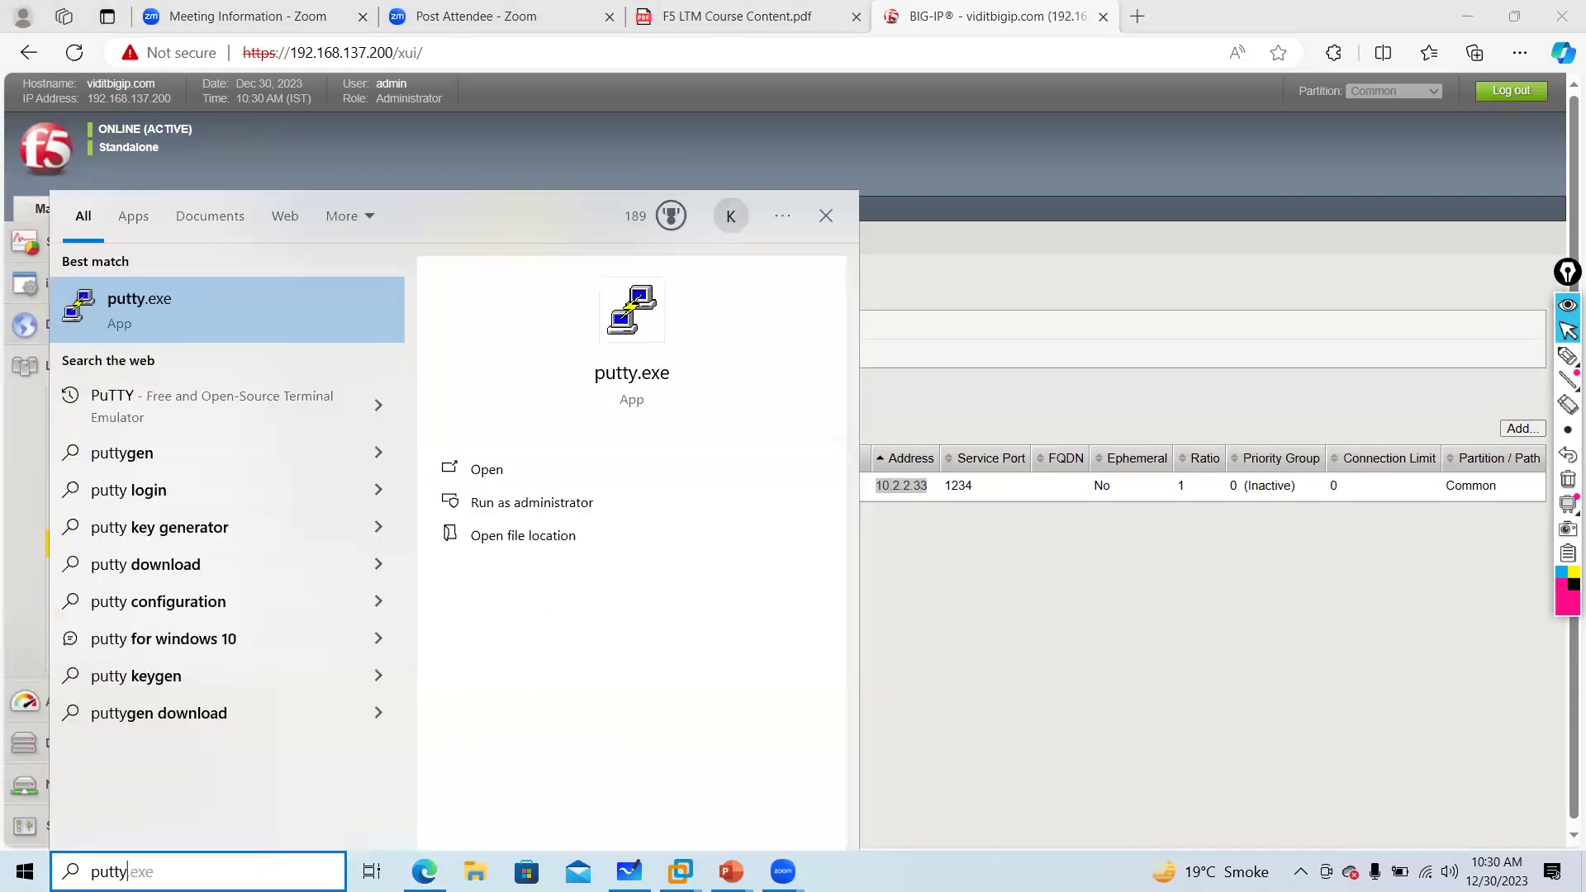
key("Return")
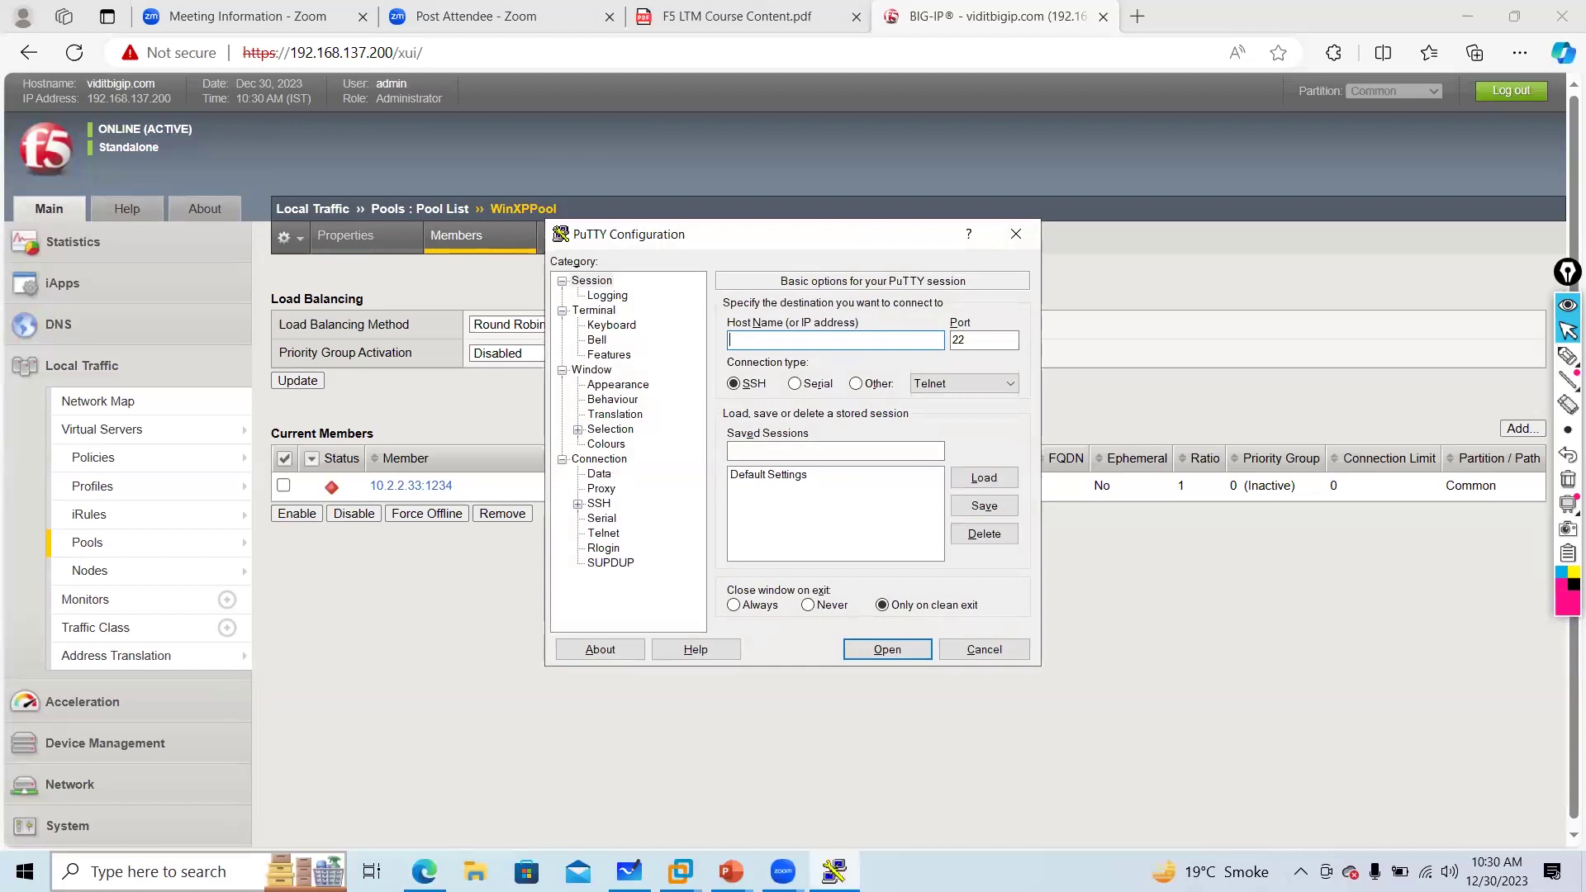
type("192.168.137.200")
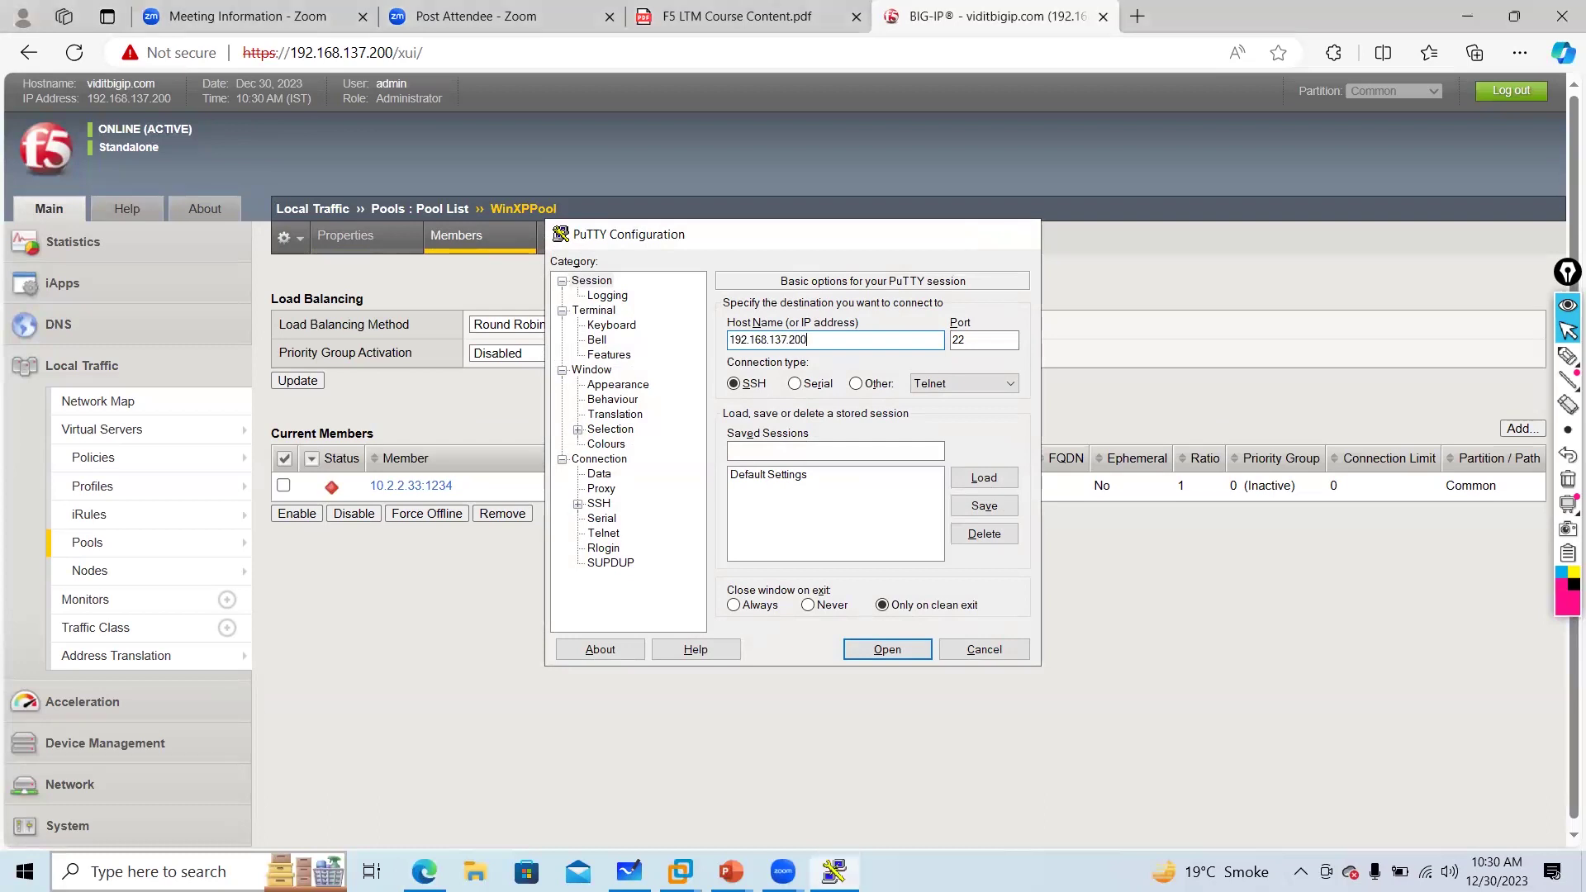
key("Return")
type("root")
key("Return")
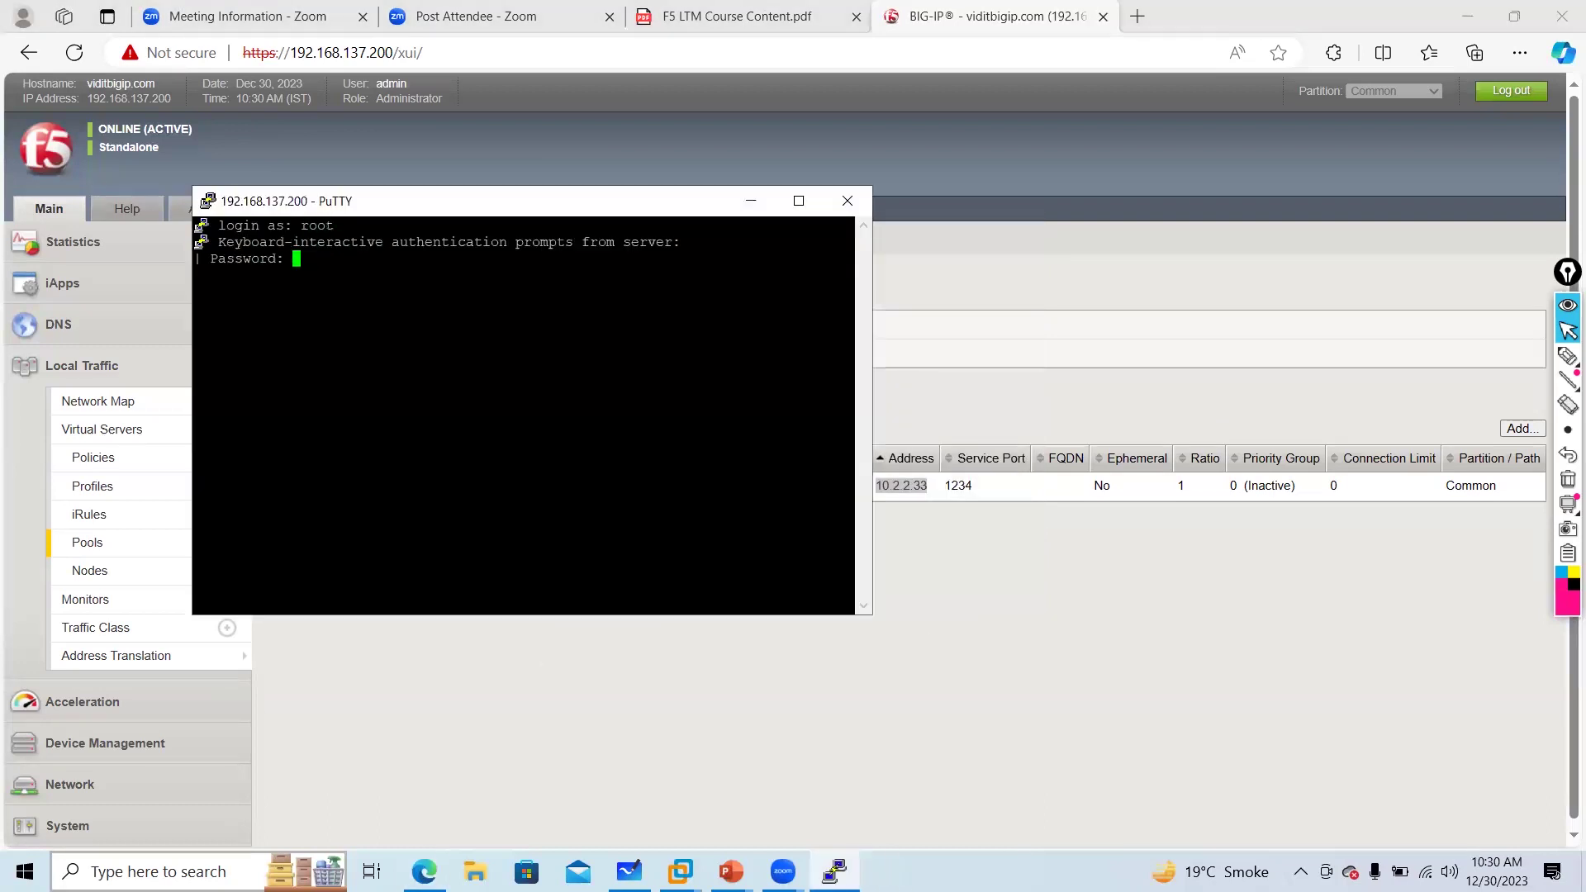
key("Return")
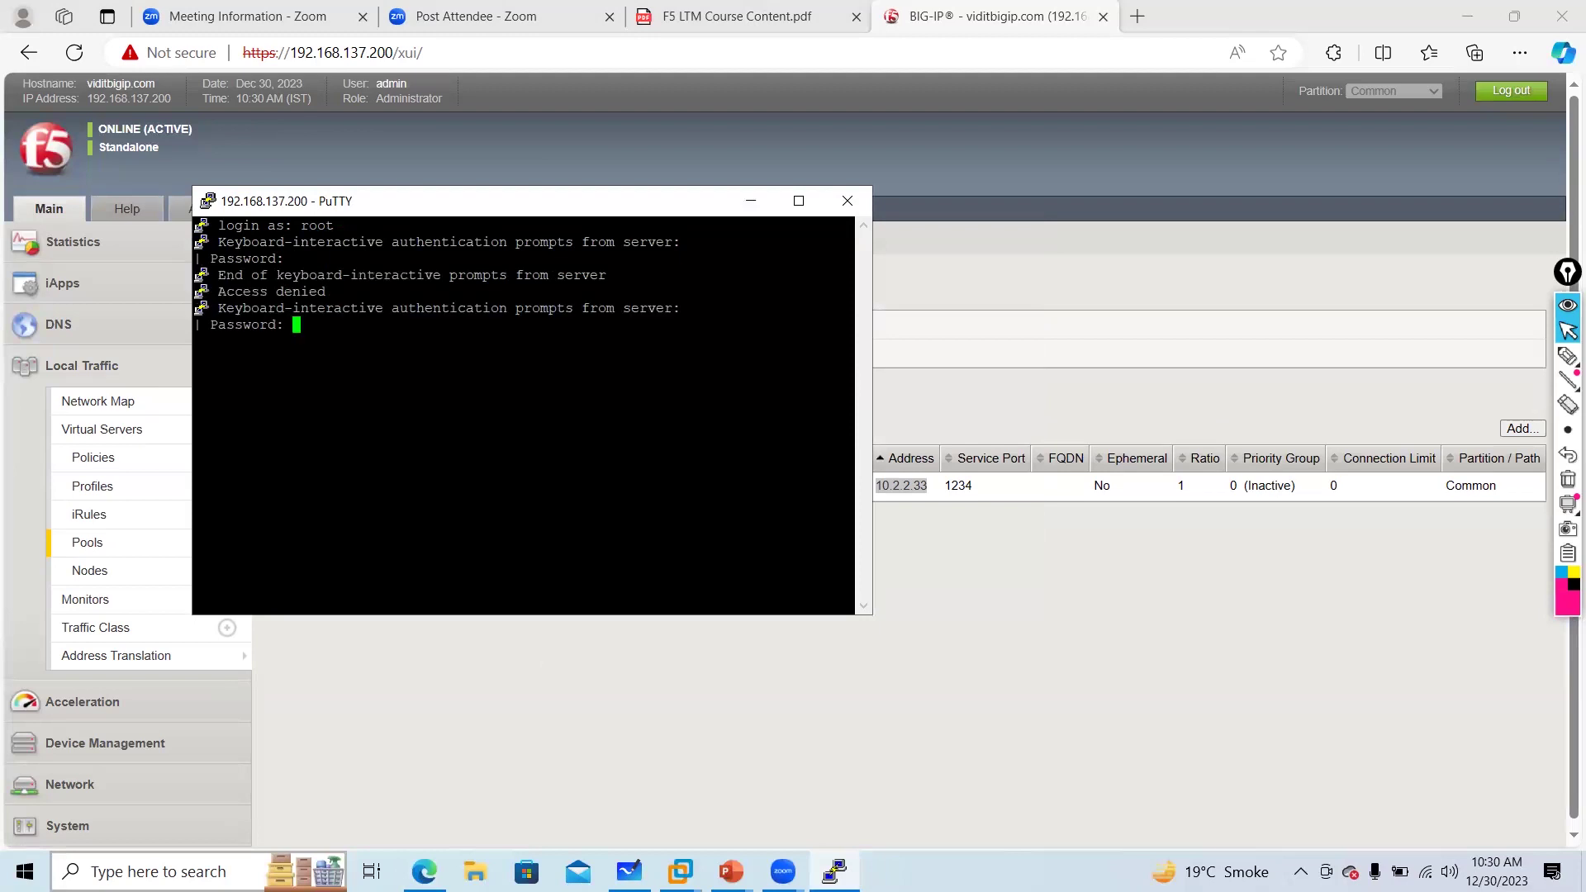
key("Return")
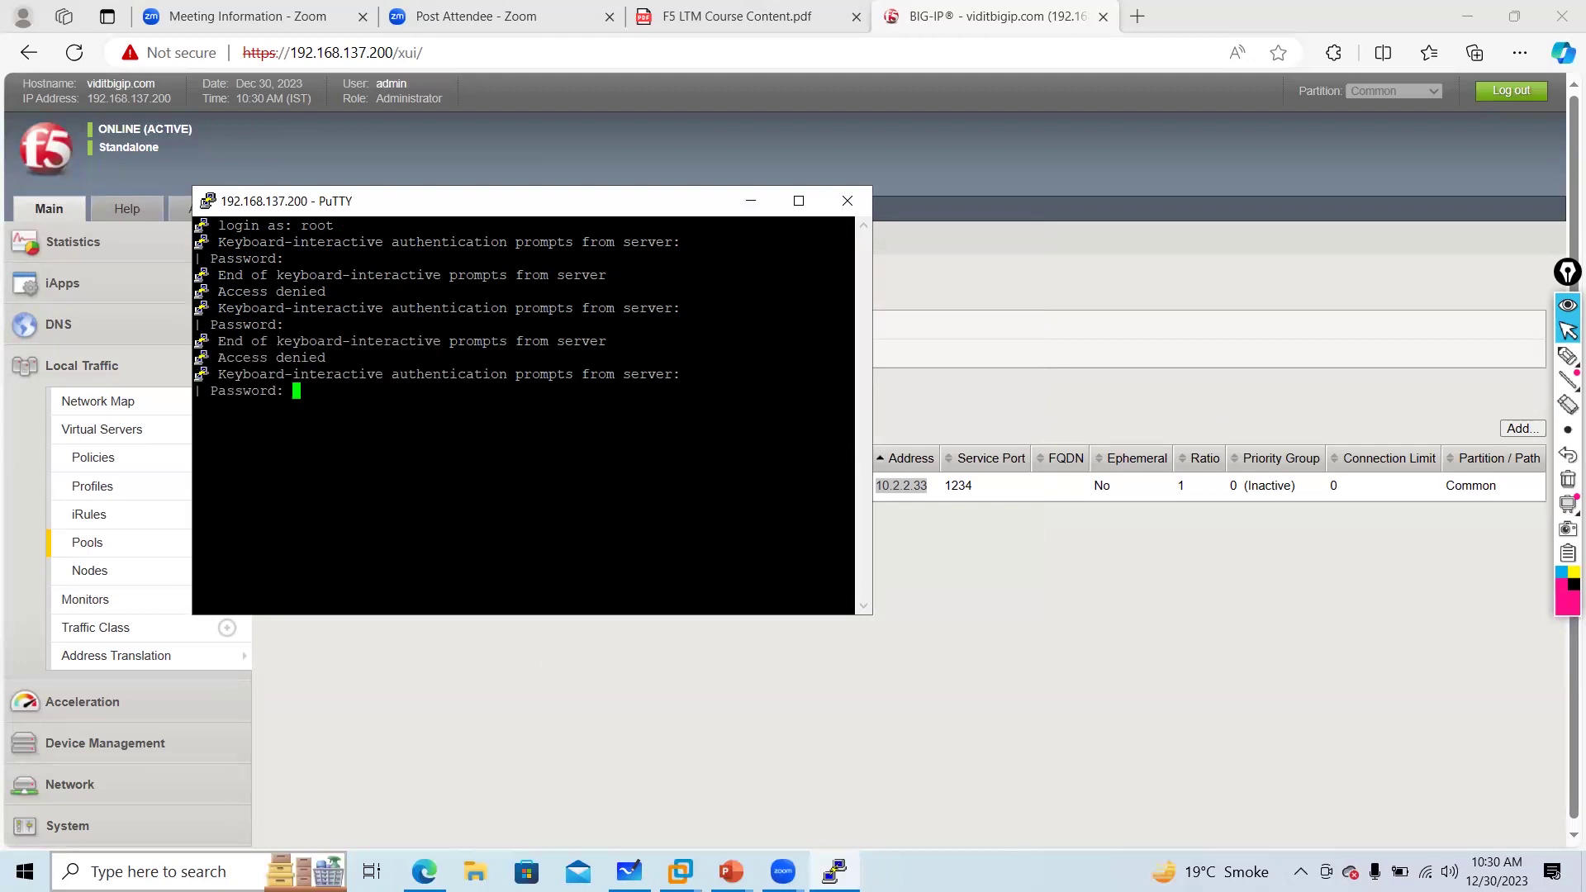
key("Return")
Ping 10.2.2.33 and telnet to 10.2.2.33 port 1234, stopping each with Ctrl+C.
type("ping 10.2.2.33")
key("Return")
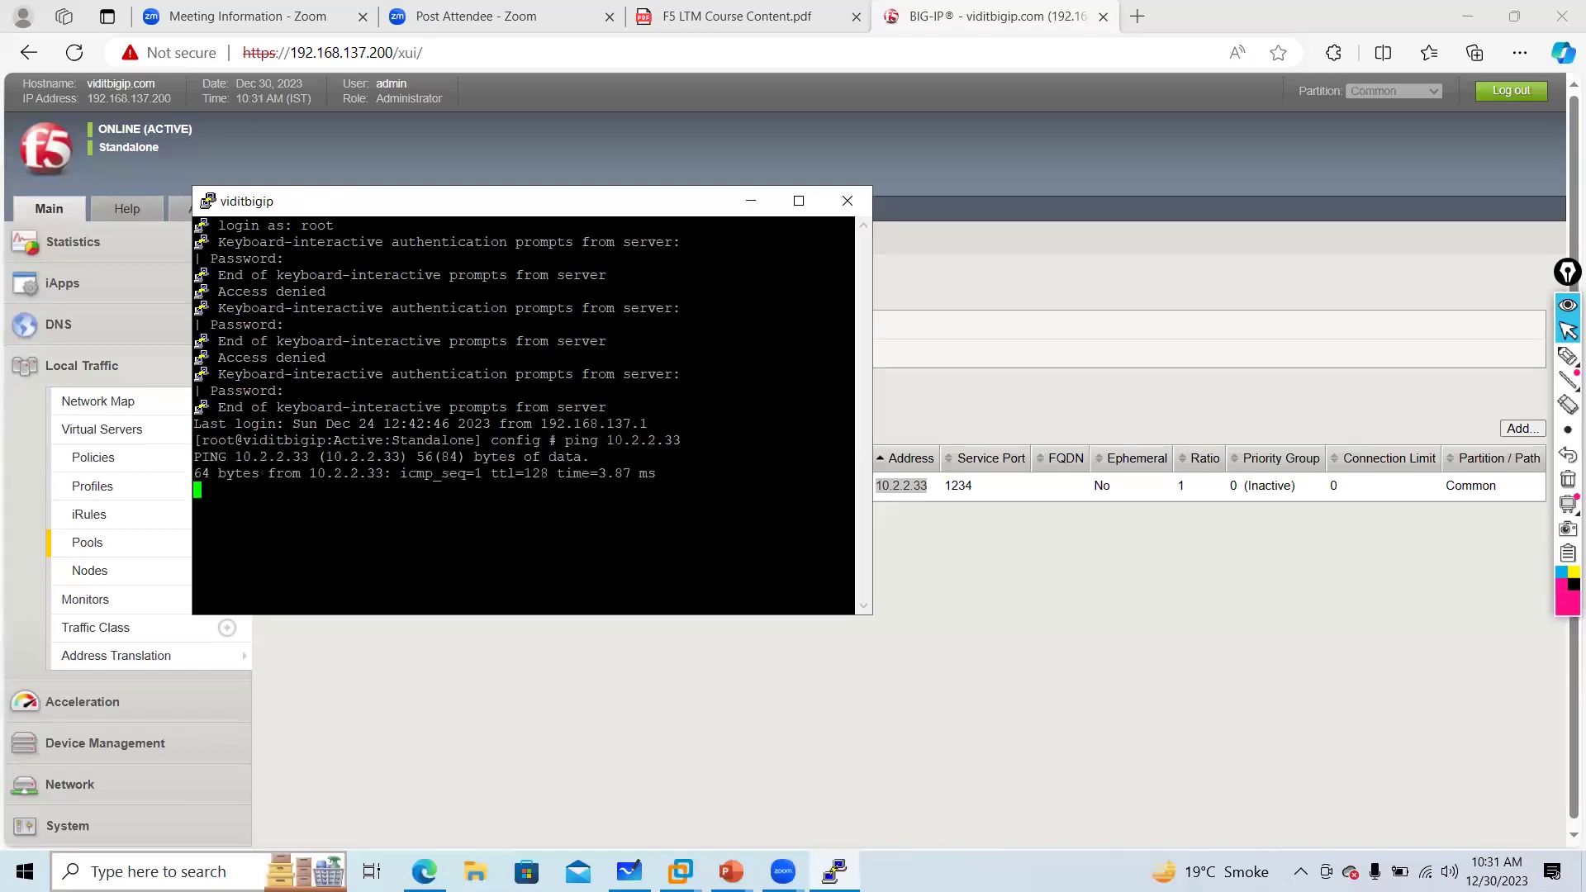
key("ctrl+c")
type("telnet 10.2.2.33 1234")
key("Return")
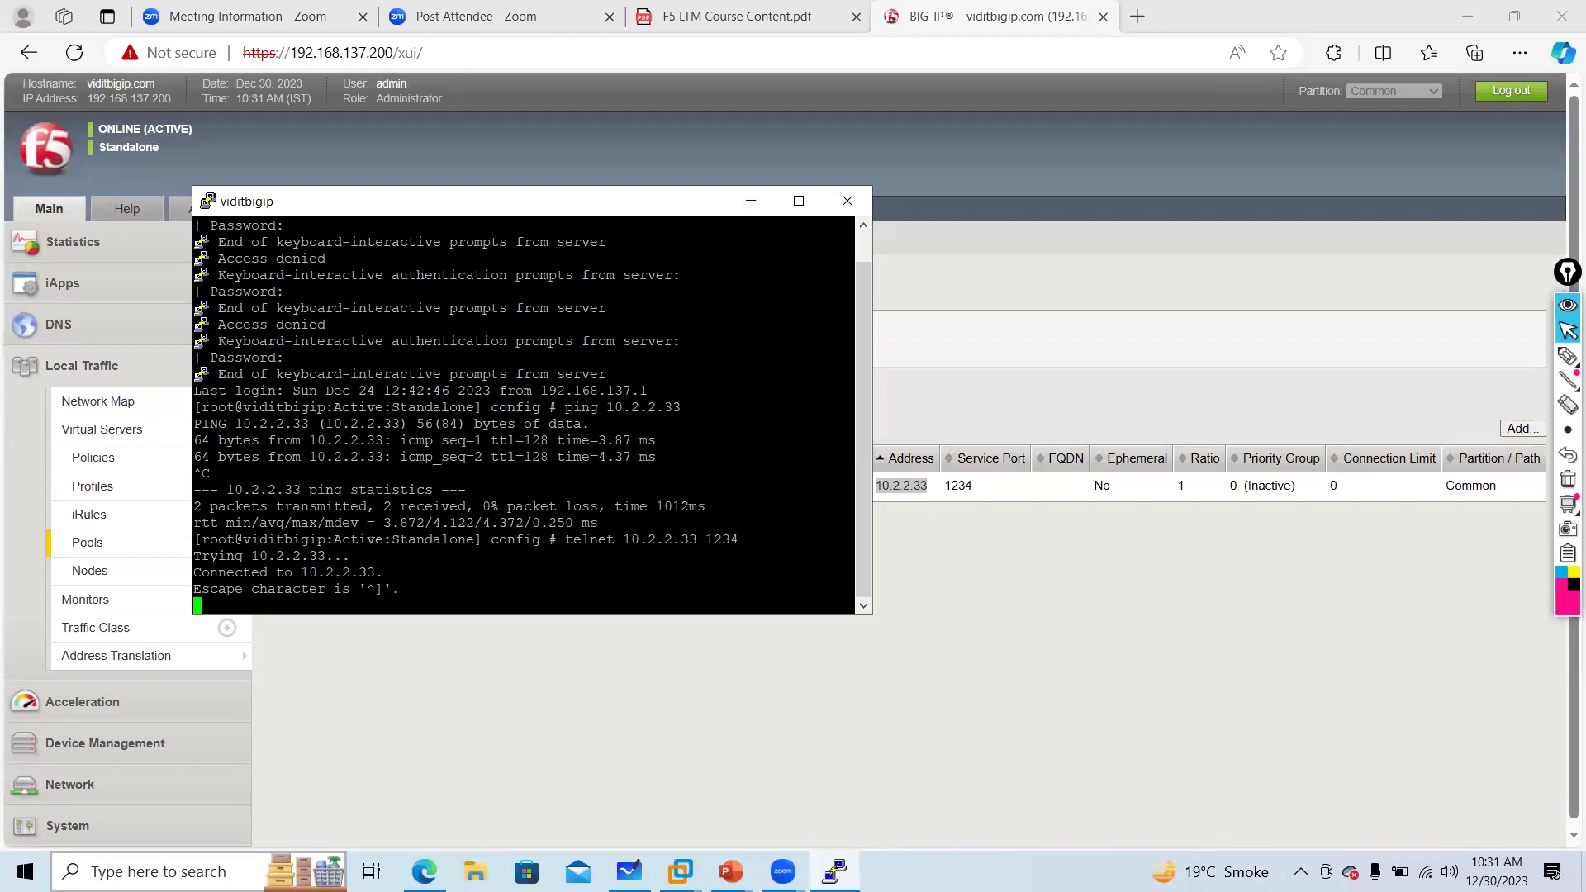
key("ctrl+c")
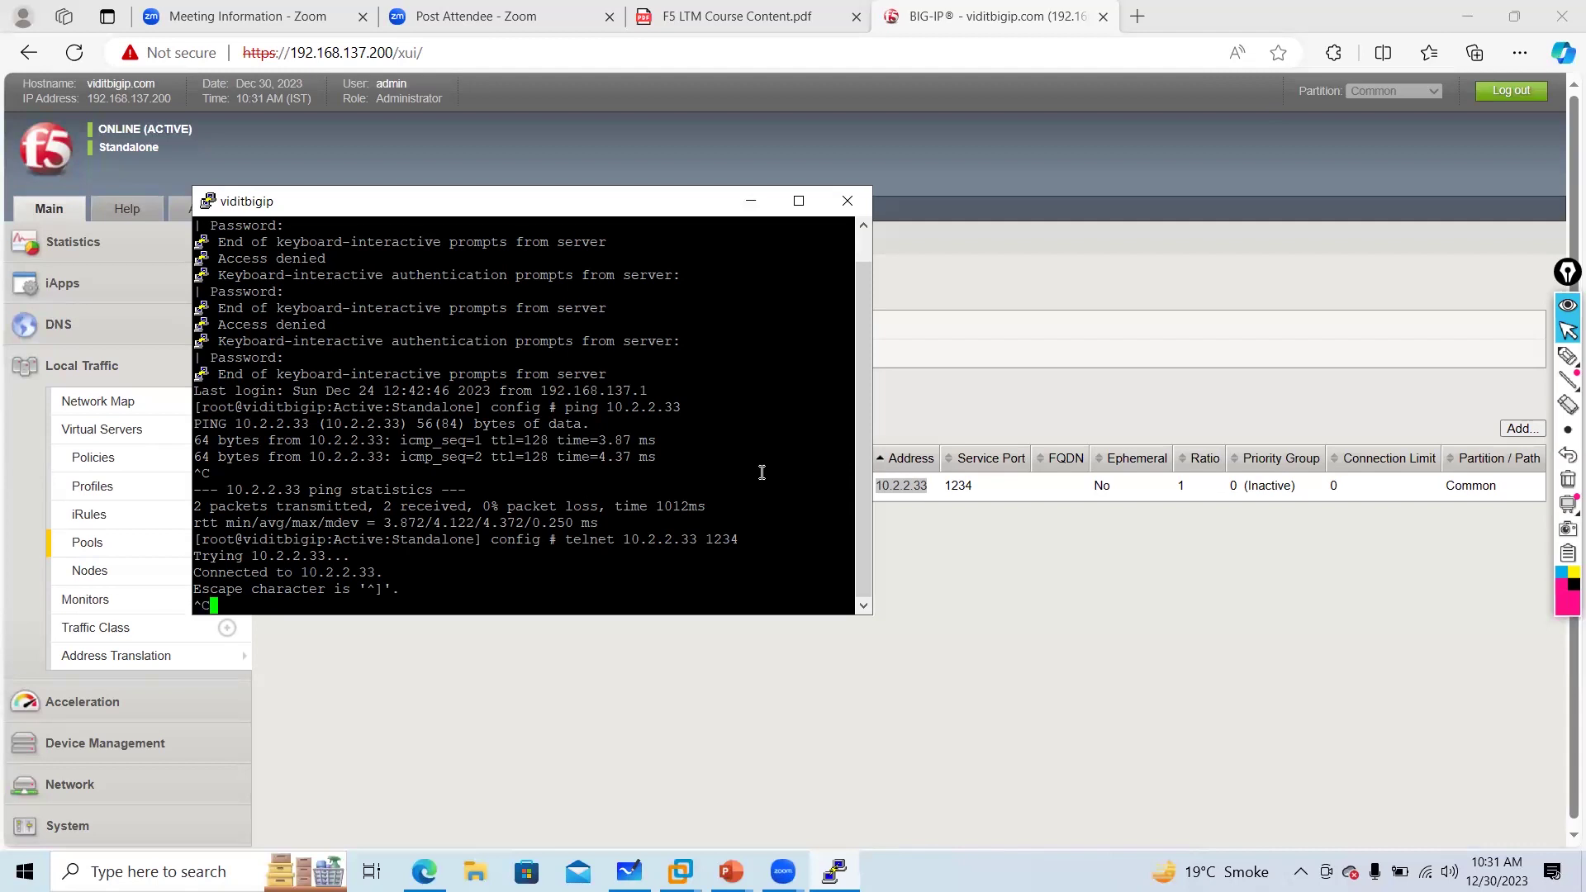
key("Return")
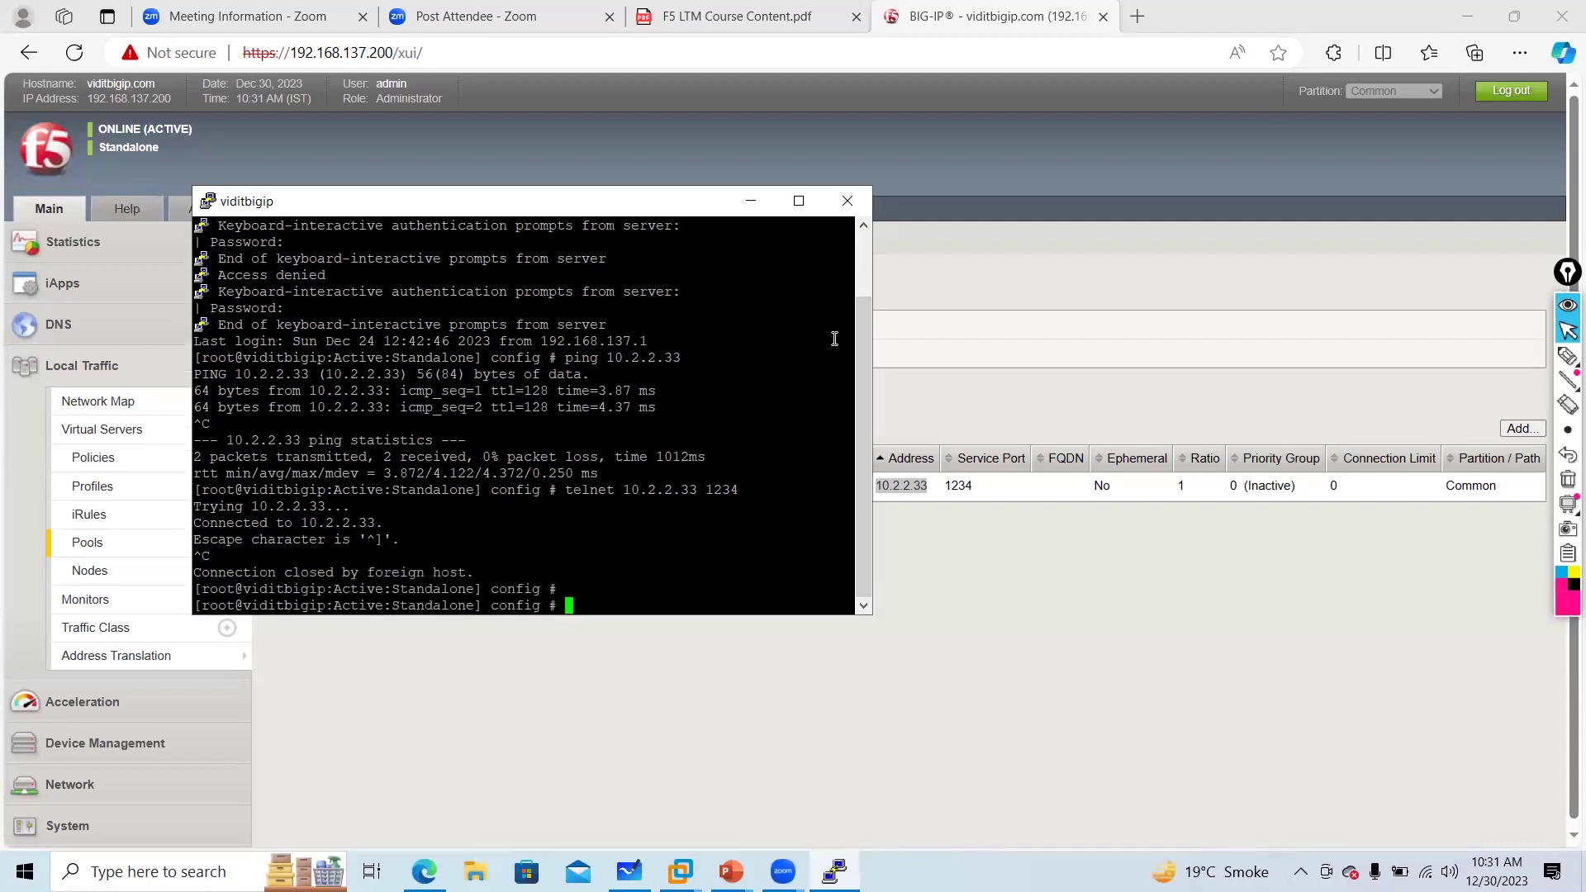
Resize the PuTTY window and widen it to the right screen edge.
left_click(799, 201)
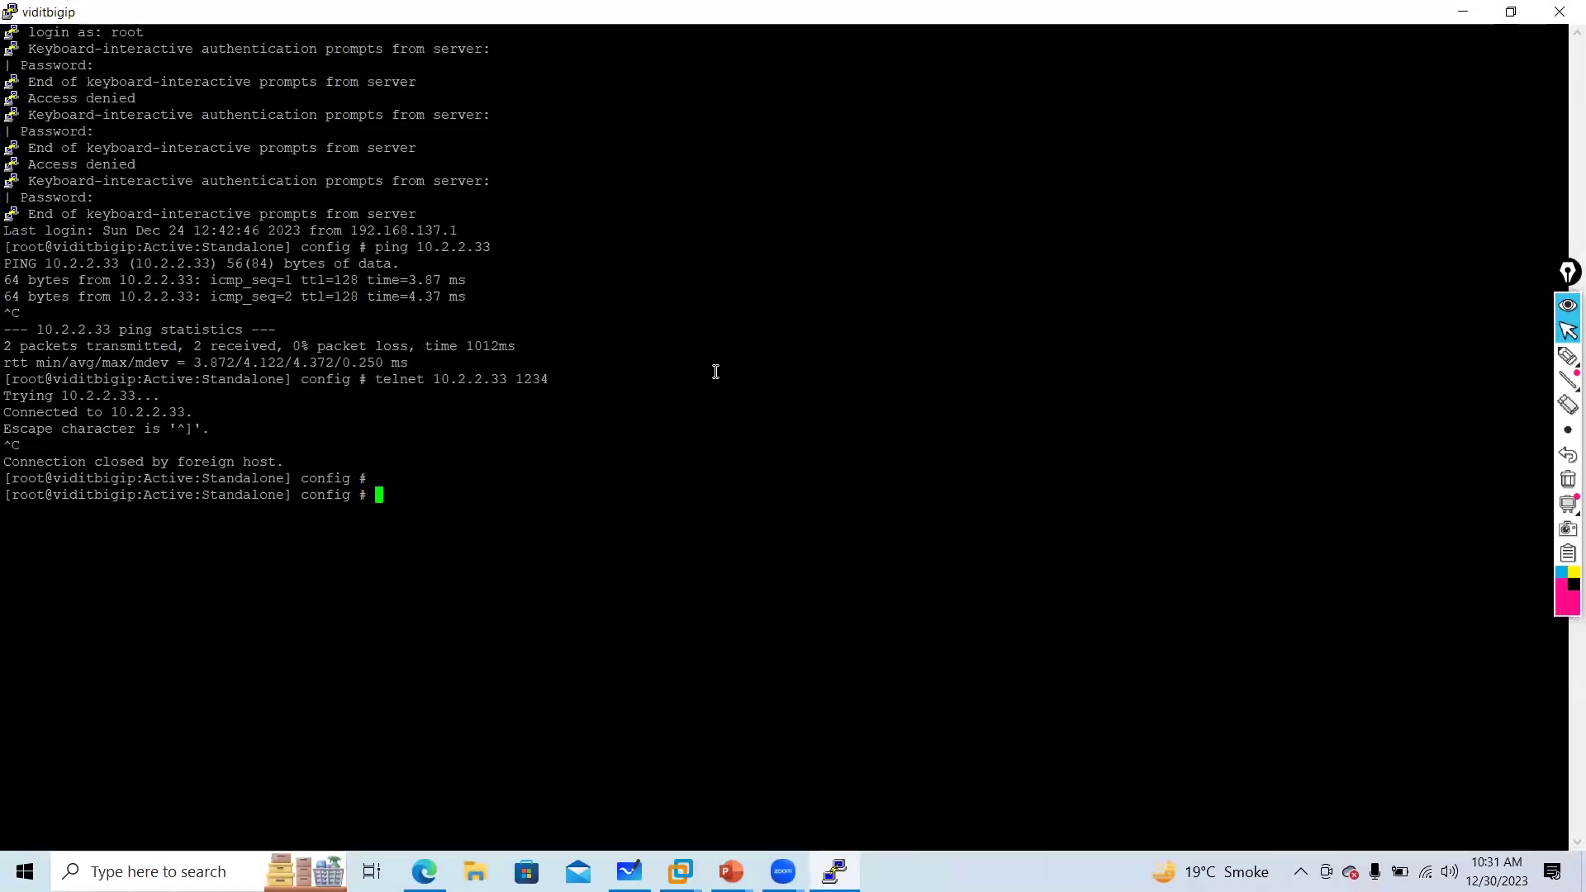
double_click(291, 17)
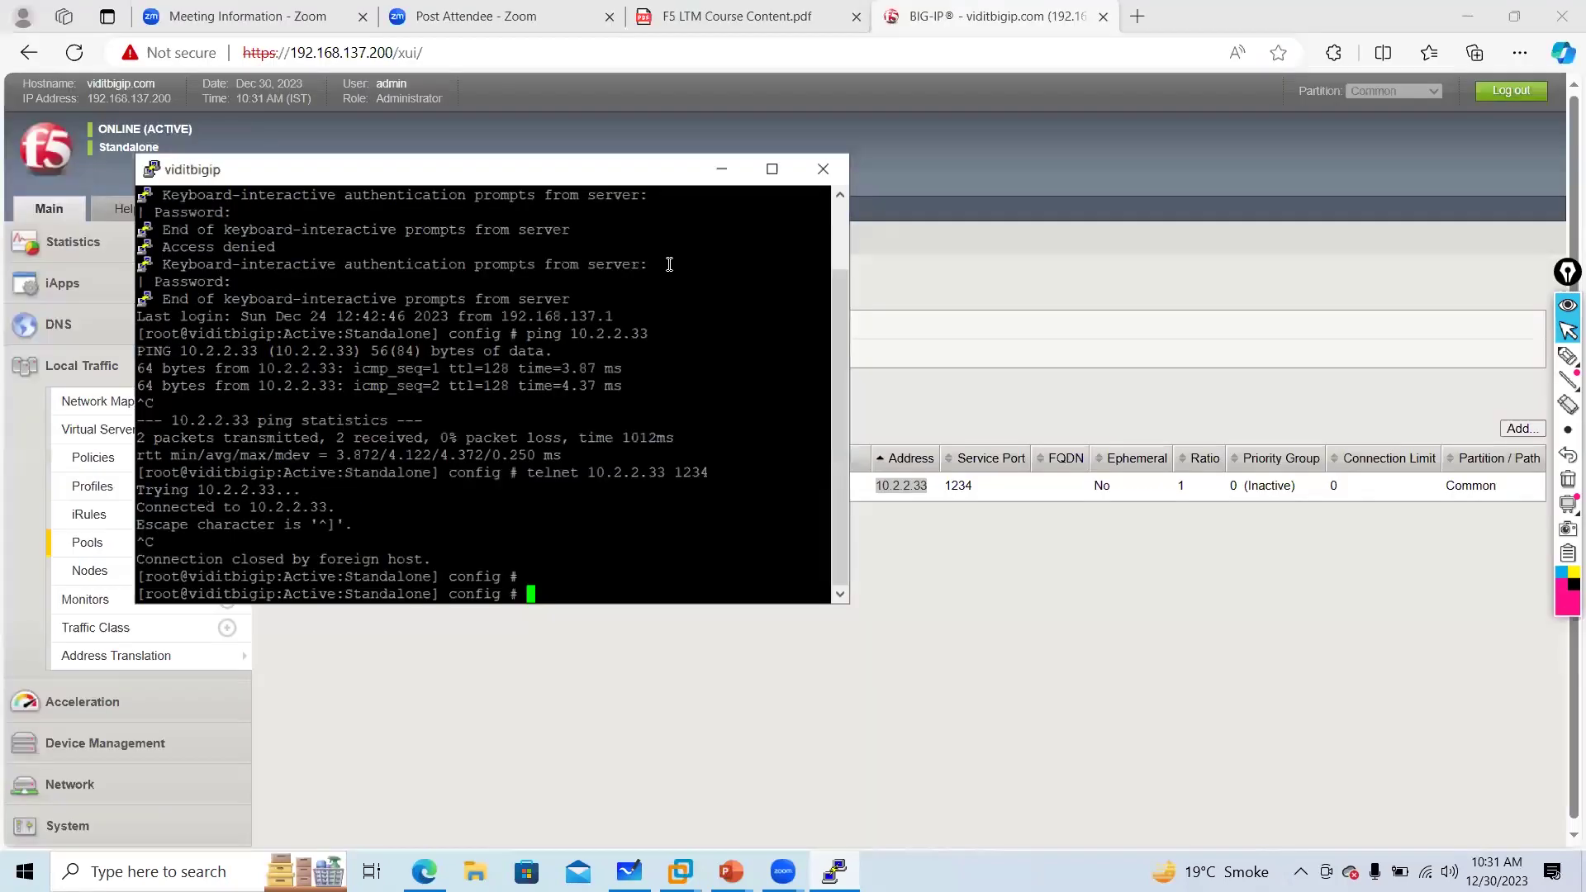
left_click(879, 428)
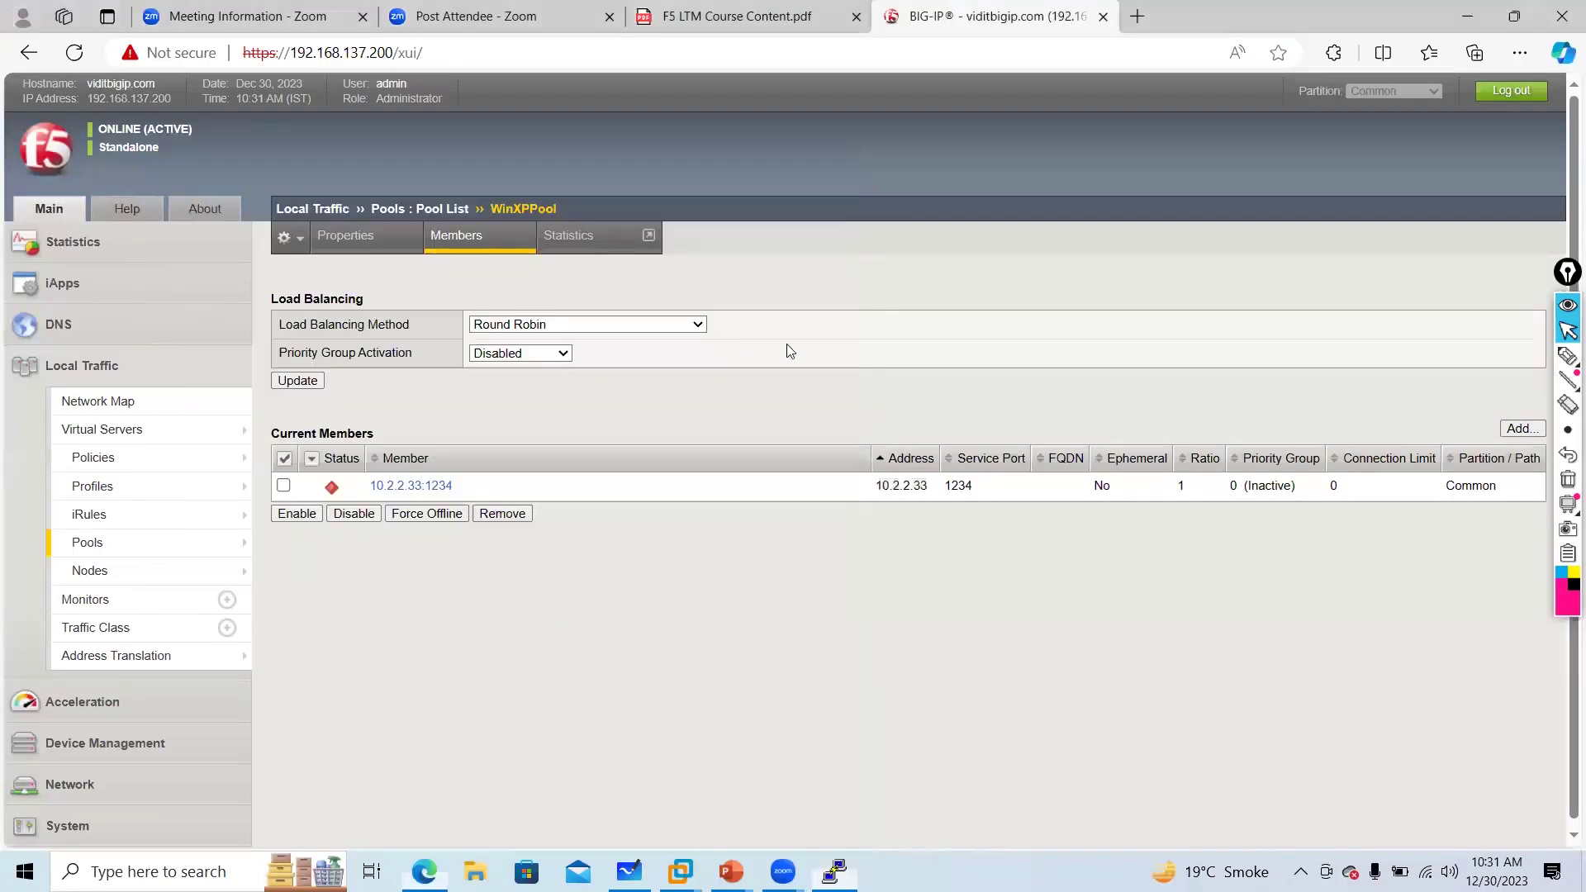
left_click(834, 872)
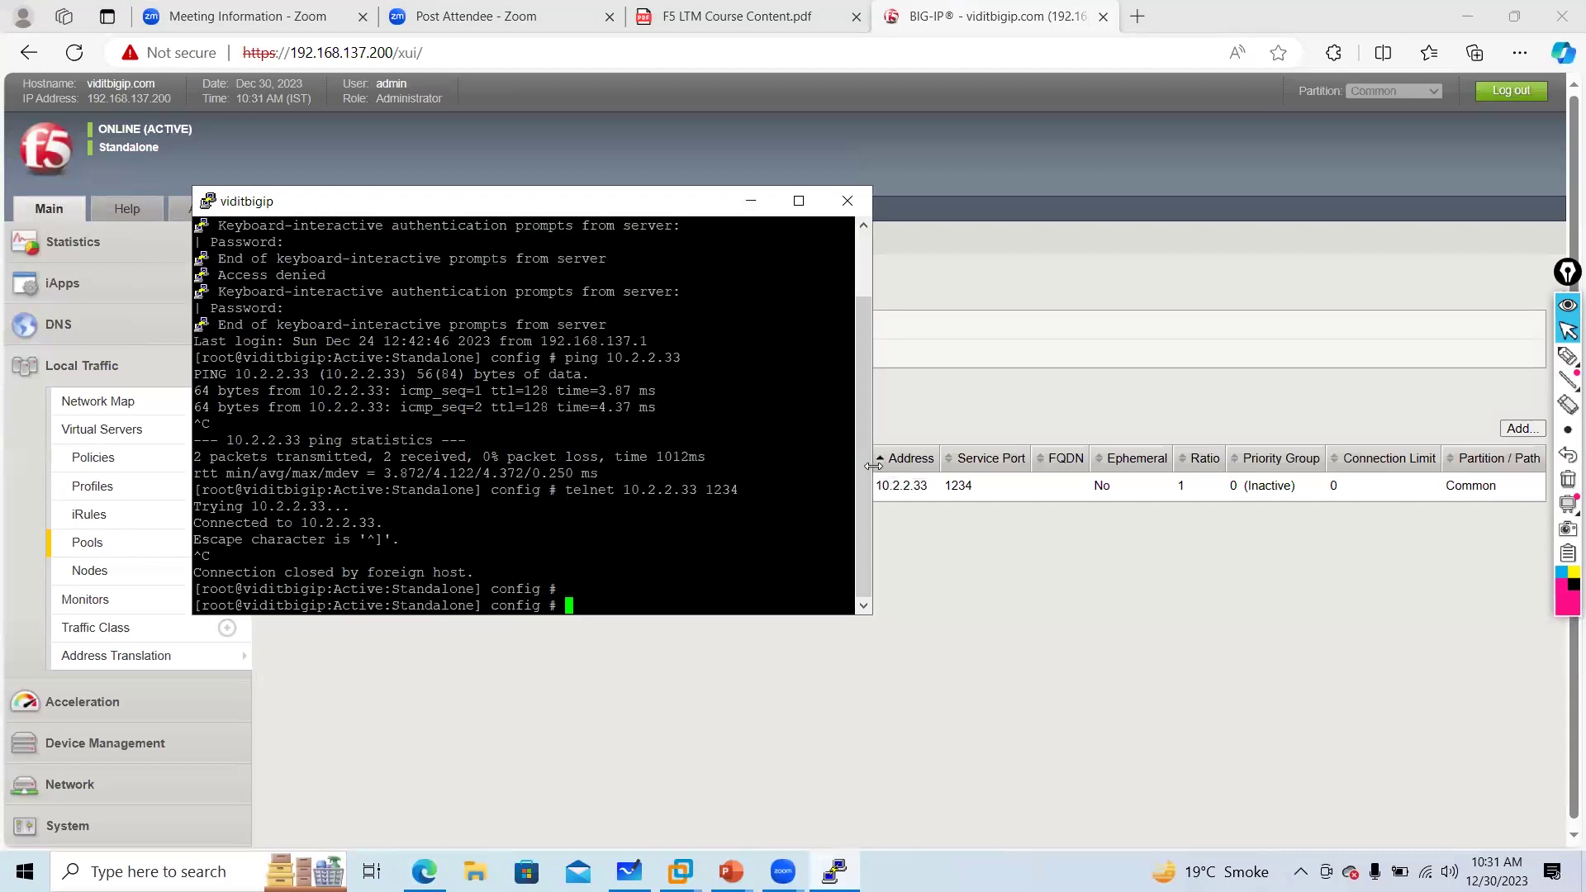
left_click_drag(873, 466, 1582, 466)
Change the PuTTY terminal font to Courier New Bold 16 and apply it.
right_click(1041, 196)
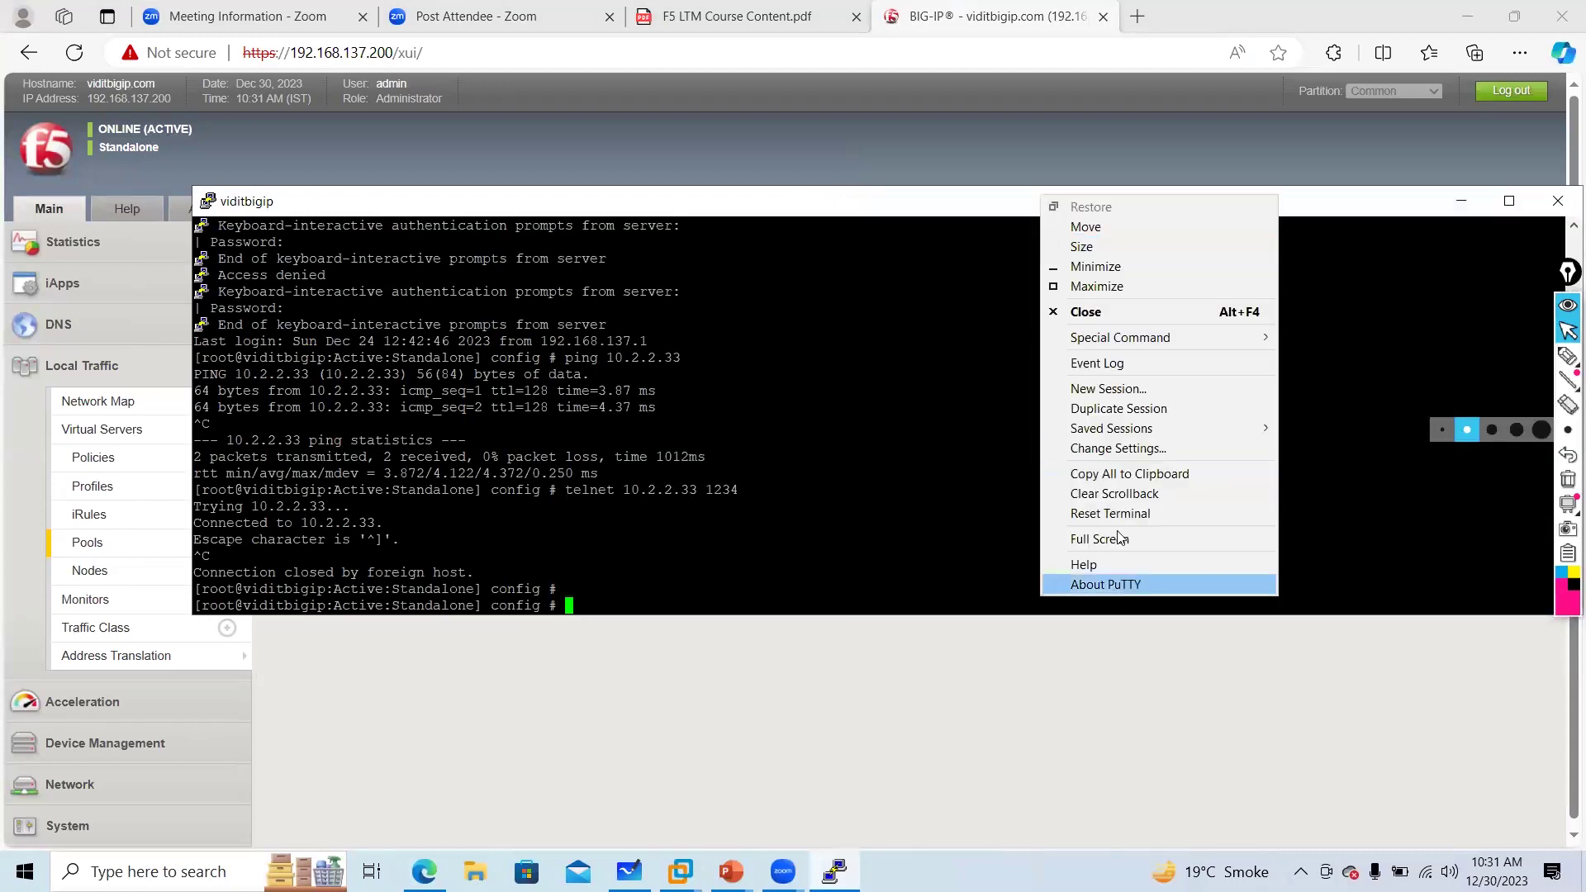
left_click(1130, 449)
left_click(618, 385)
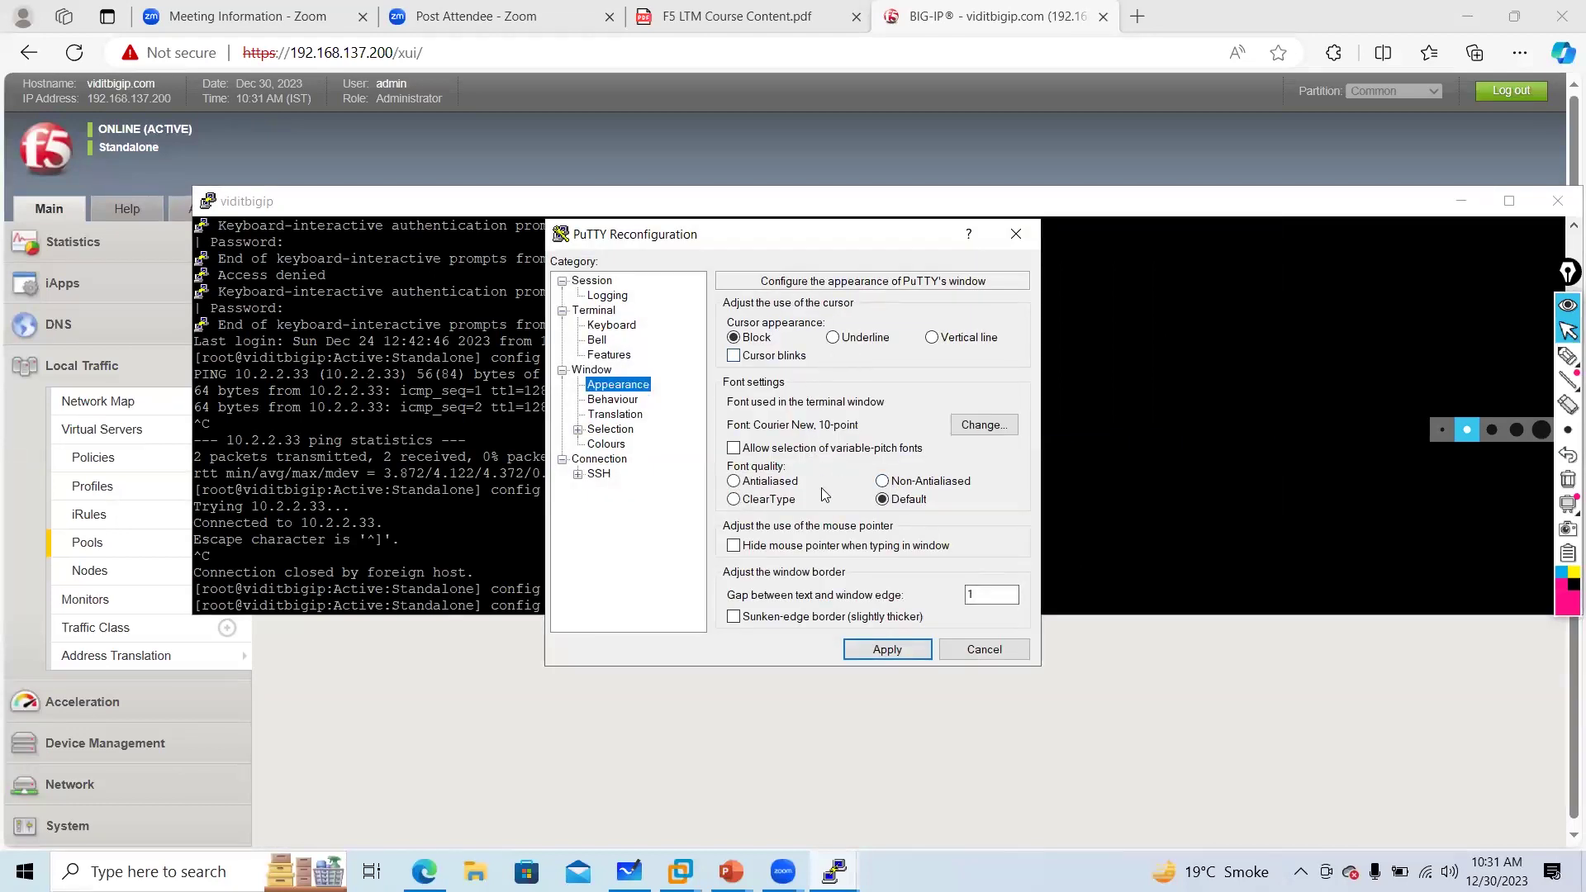
left_click(983, 424)
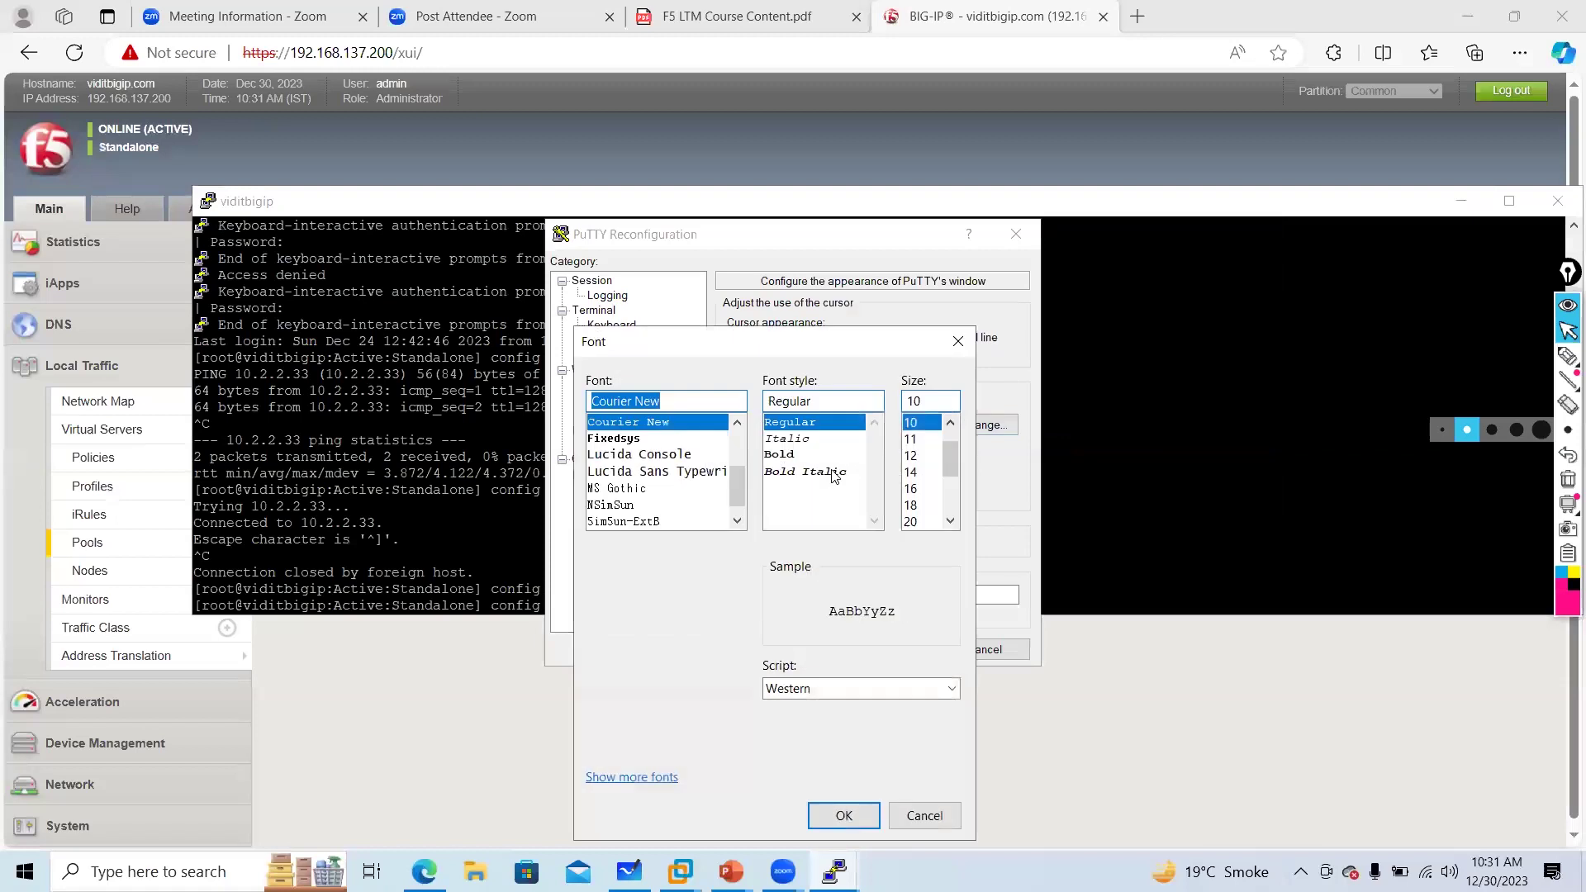
left_click(793, 455)
left_click(910, 471)
left_click(910, 488)
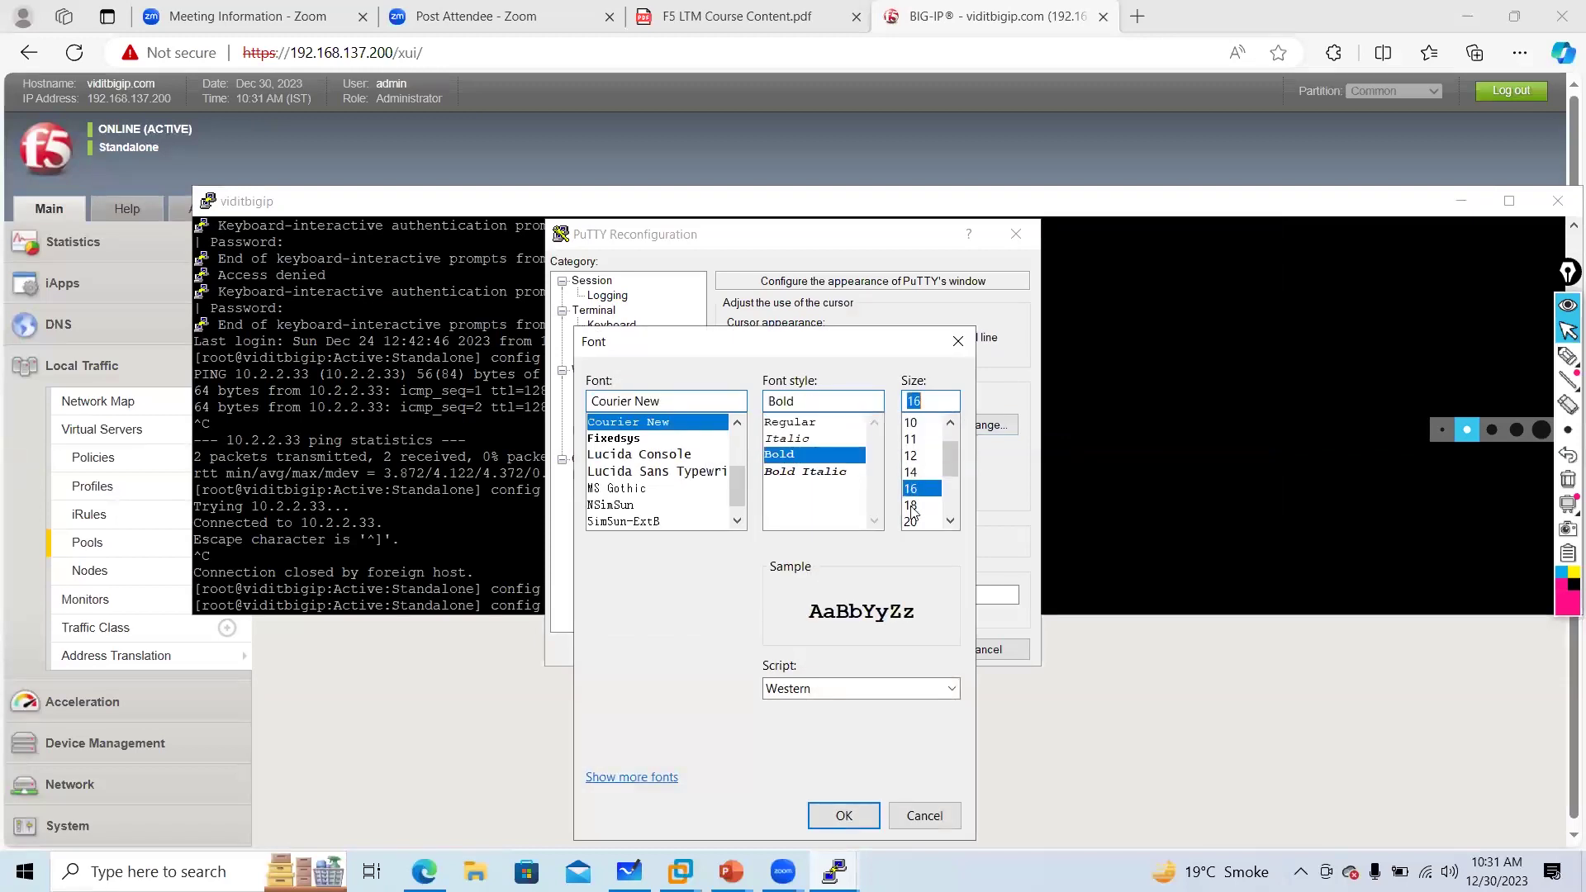
left_click(841, 815)
left_click(885, 650)
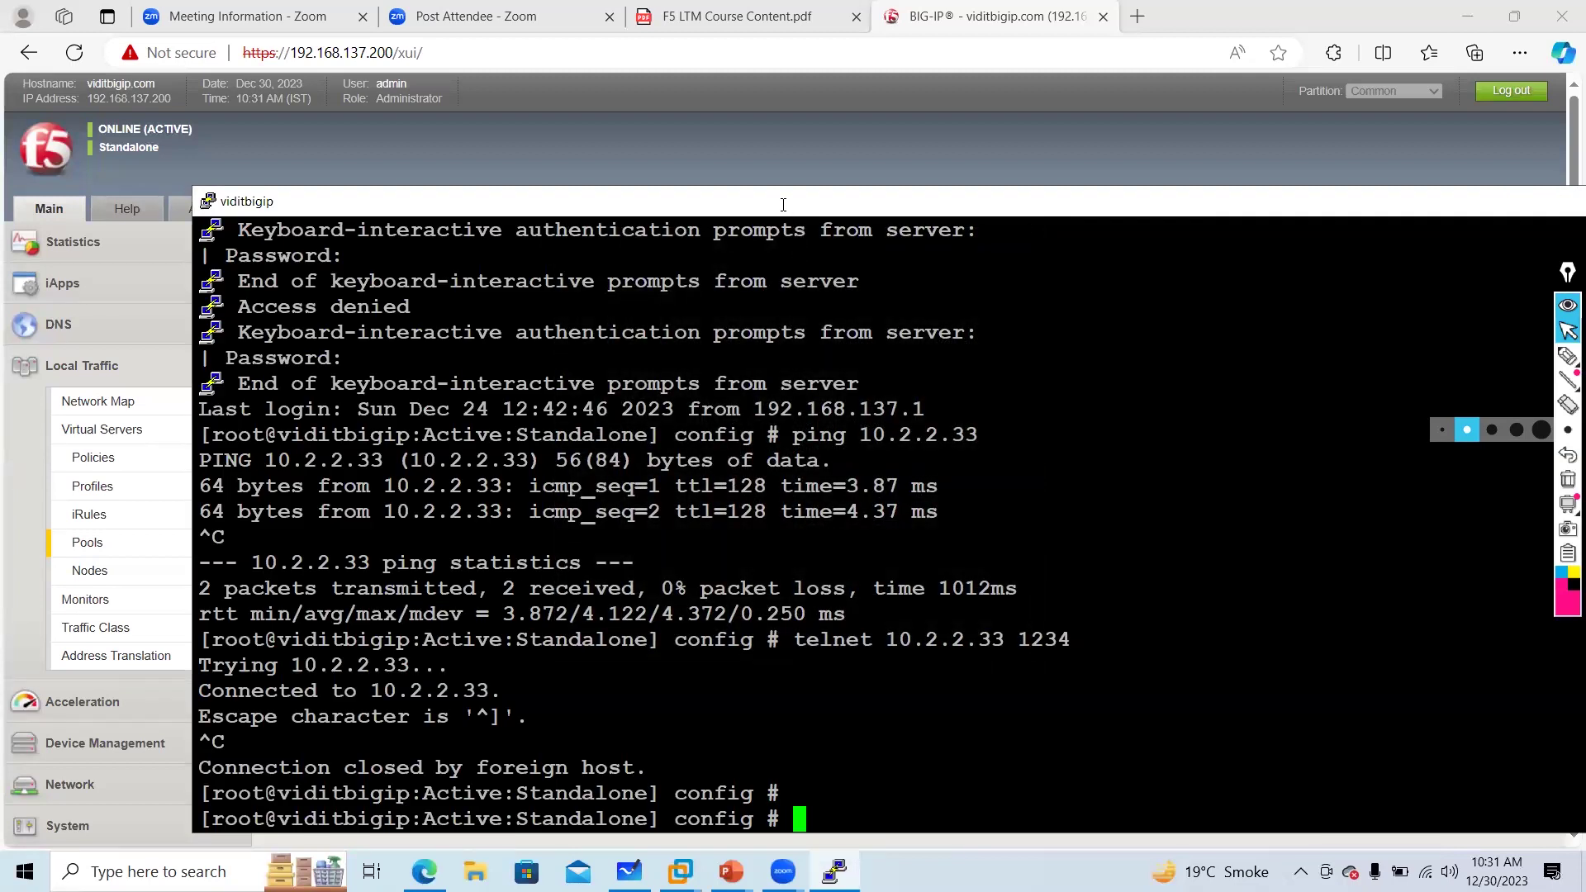
double_click(783, 204)
key("ctrl+l")
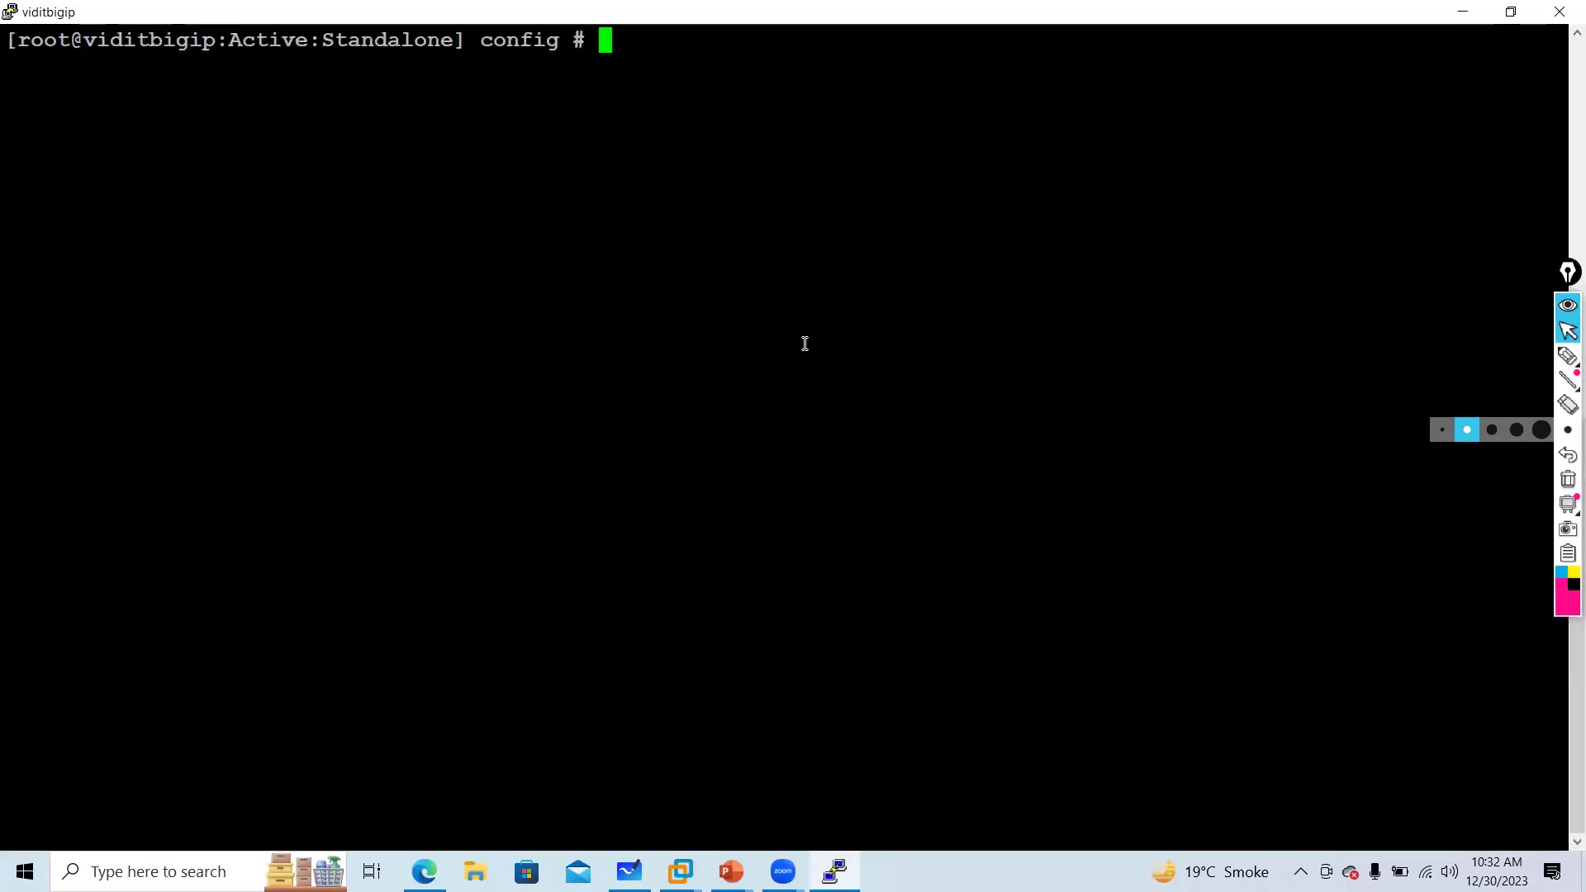
left_click_drag(368, 10, 348, 101)
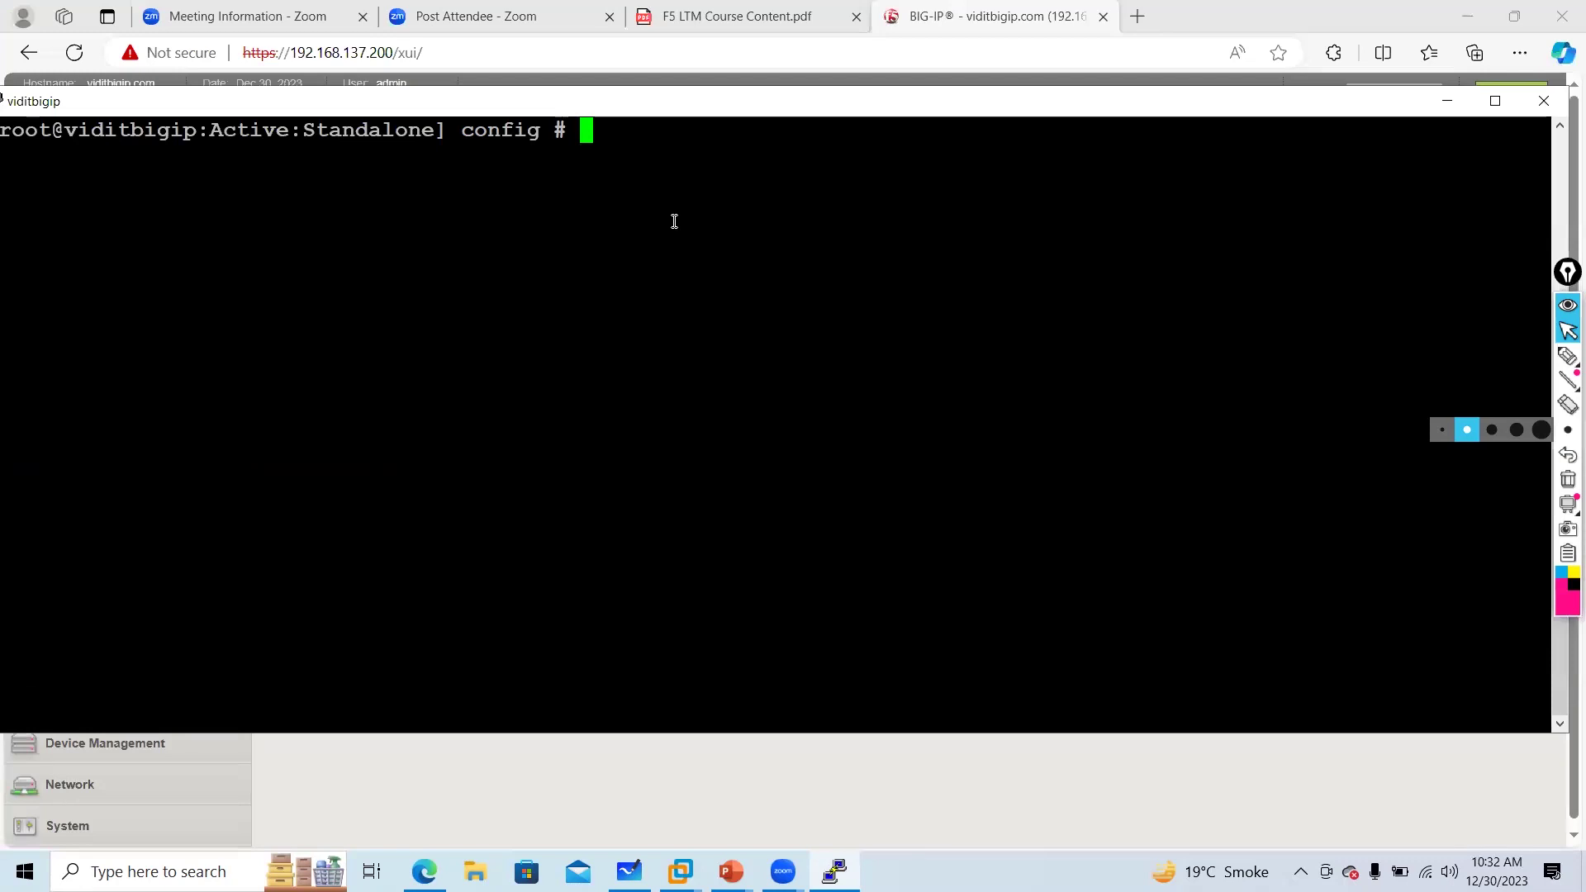
type("curl http://1")
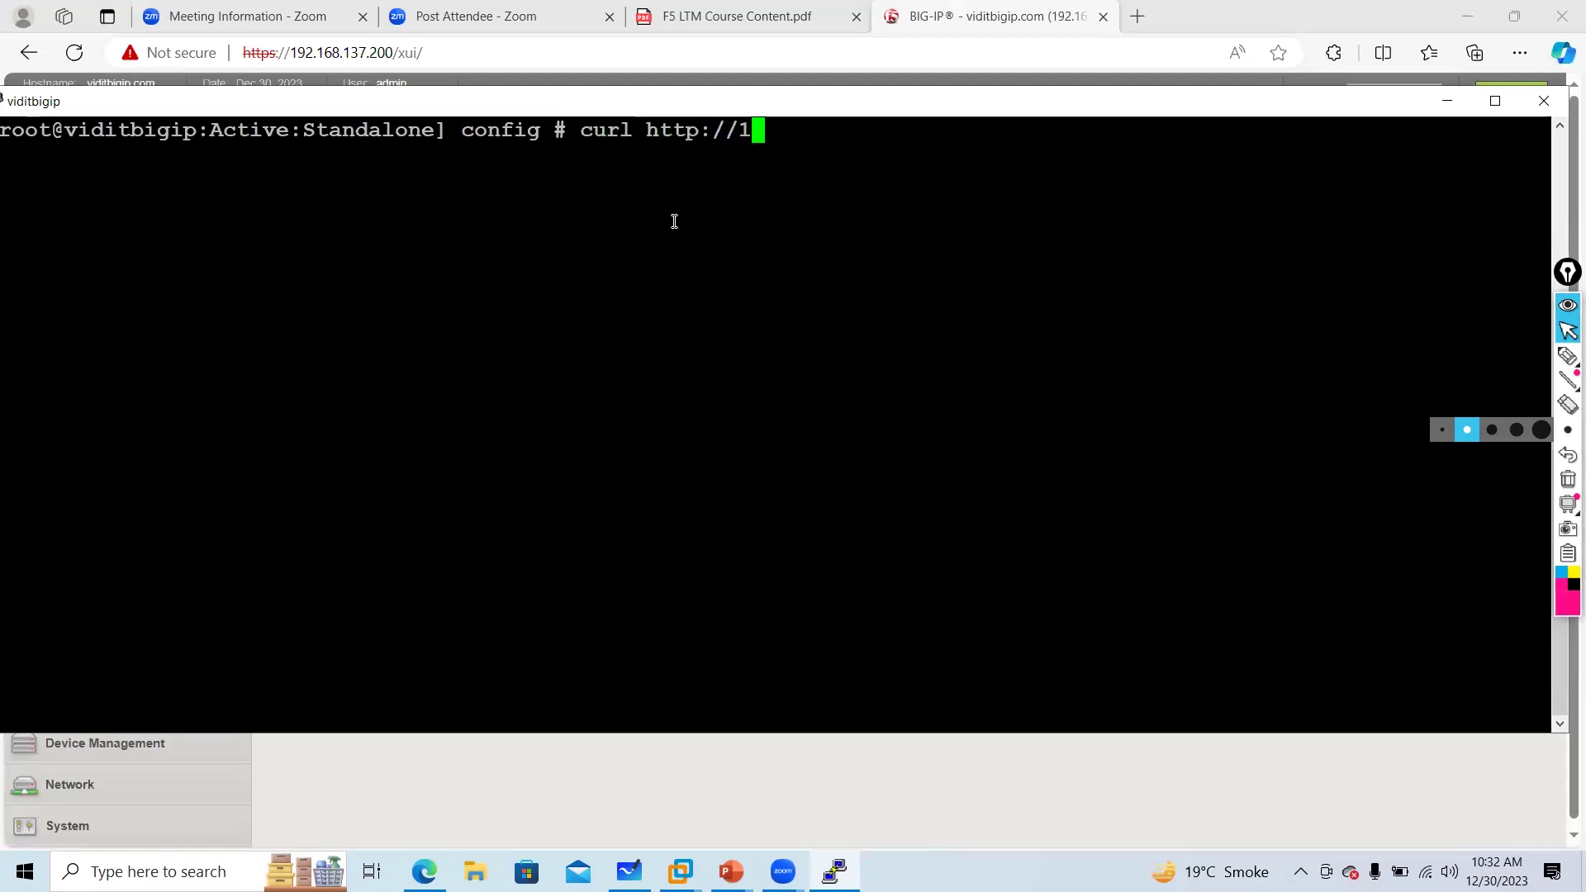
type("0.2.2.33")
key("Return")
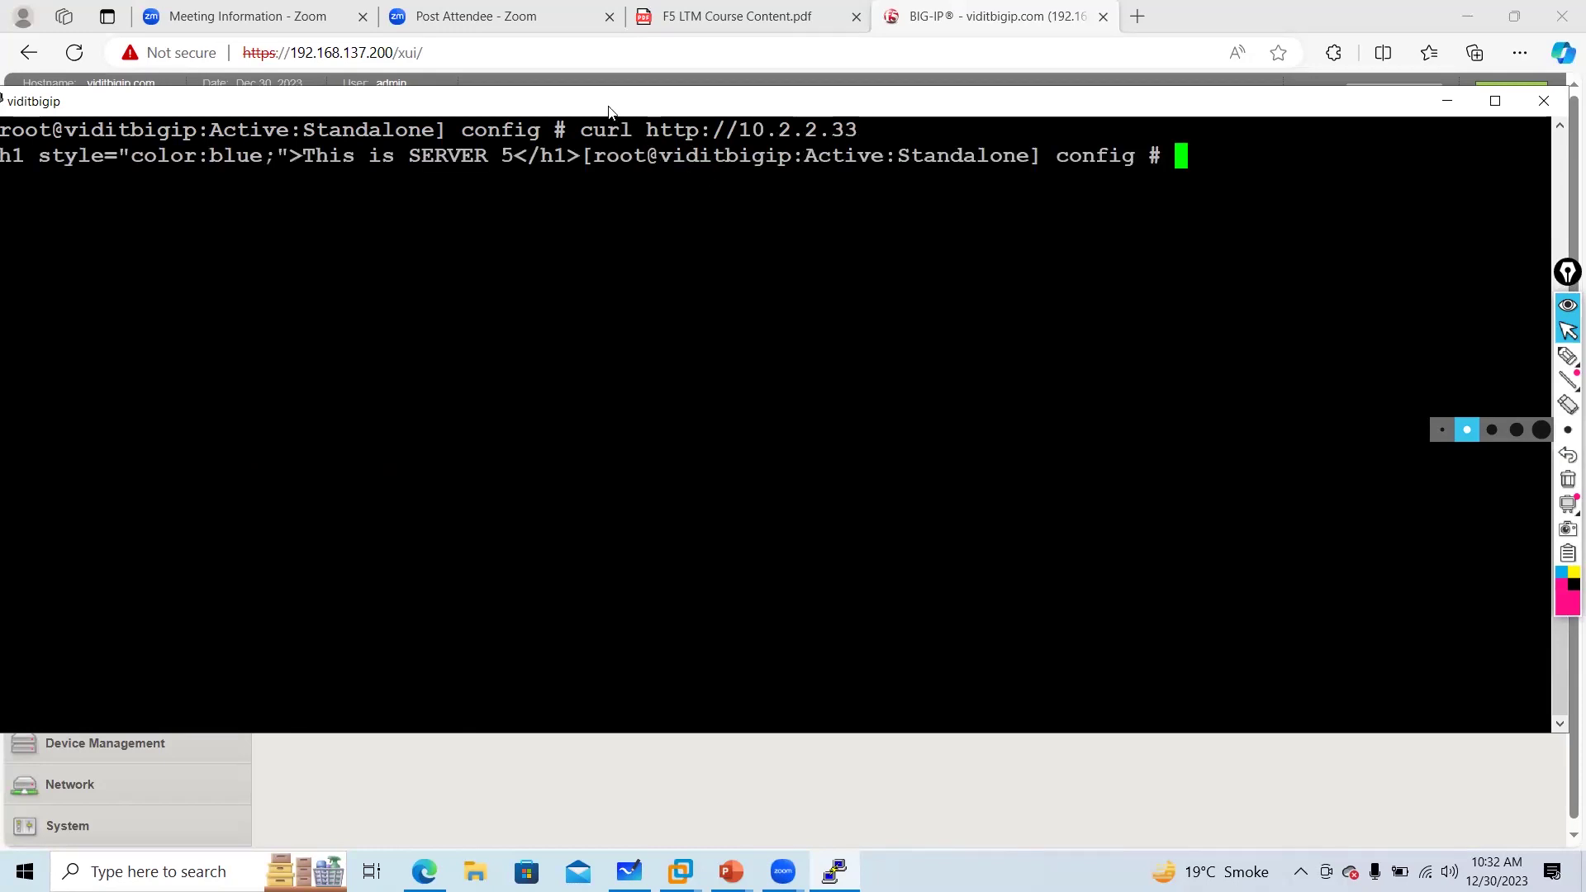
Highlight the curl command and its 'This is SERVER 5' response, then bring BIG-IP forward.
left_click_drag(622, 108, 806, 203)
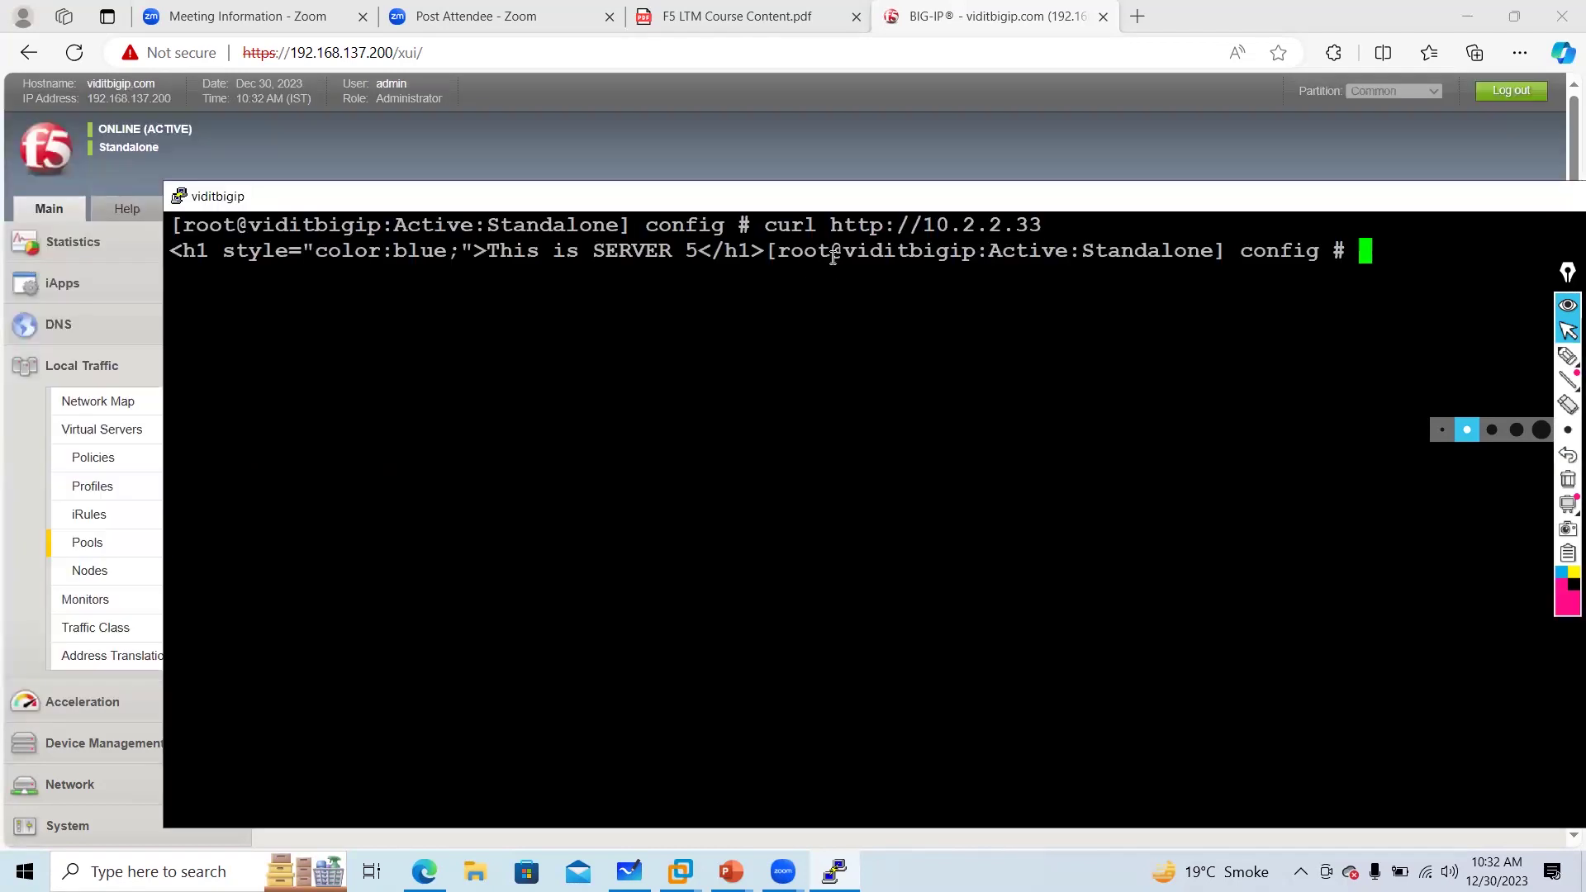
left_click_drag(761, 224, 1043, 224)
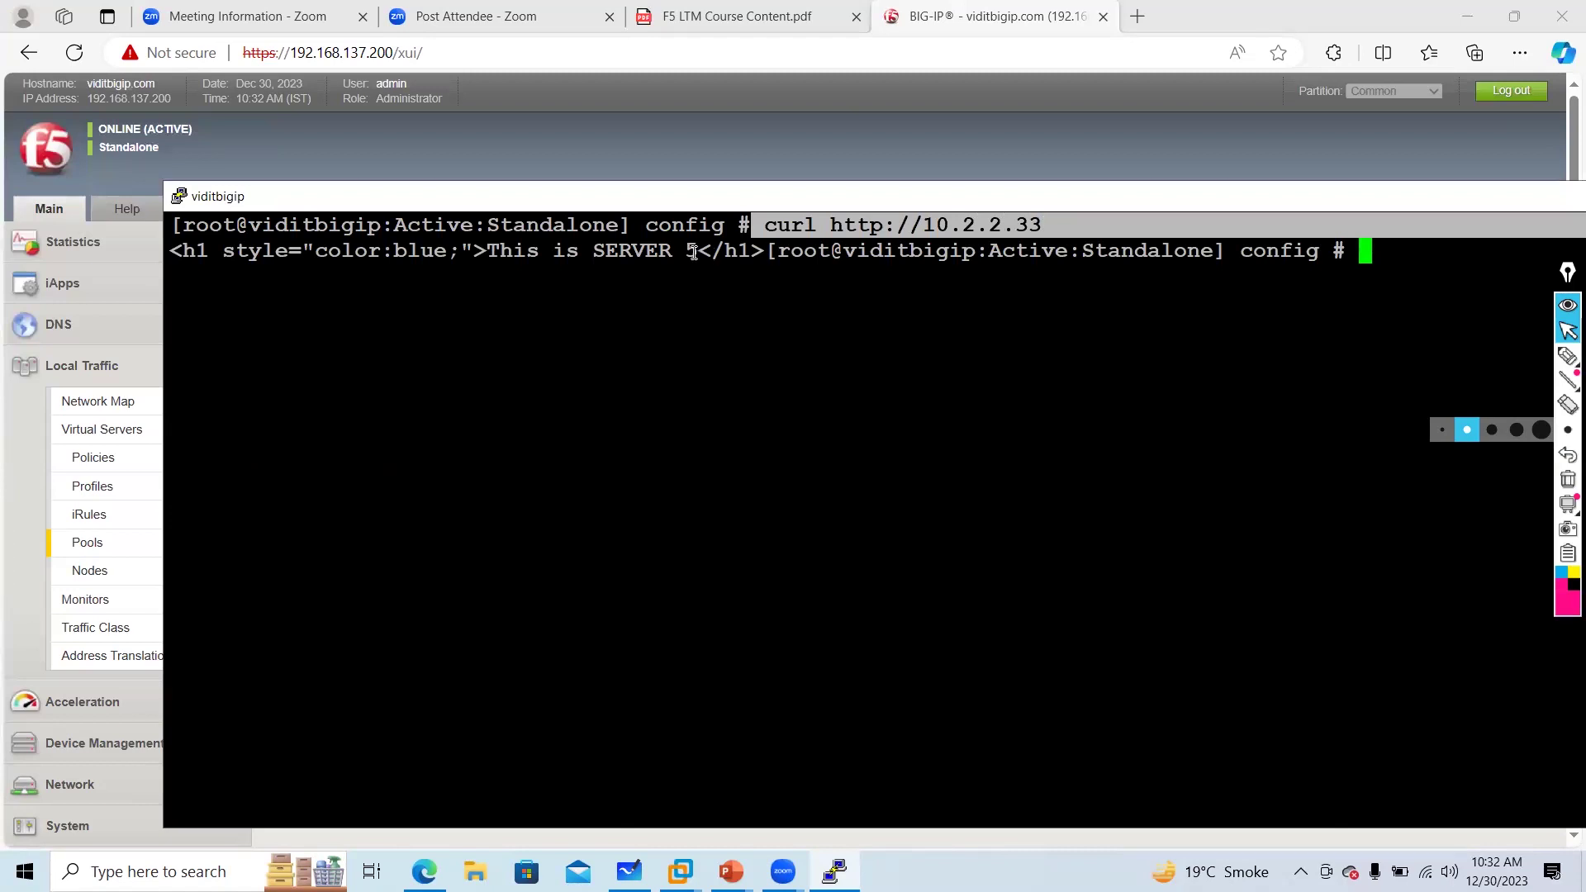
left_click_drag(698, 252, 492, 246)
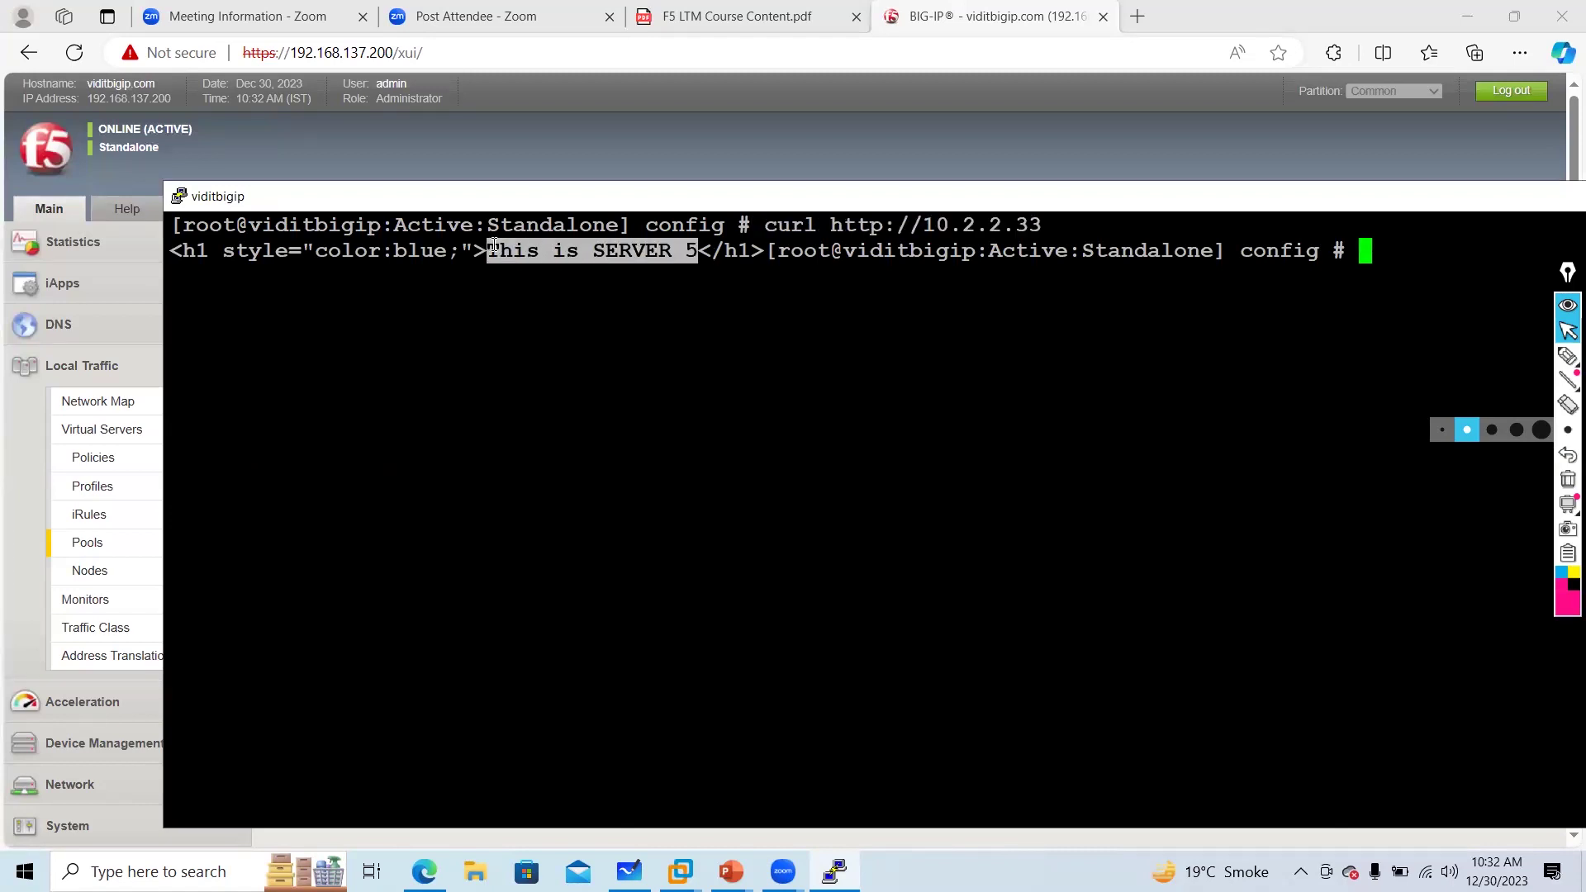
left_click(532, 108)
Check WinXPPool's members, then open the HTTPCUSTOM monitor's properties.
left_click(148, 543)
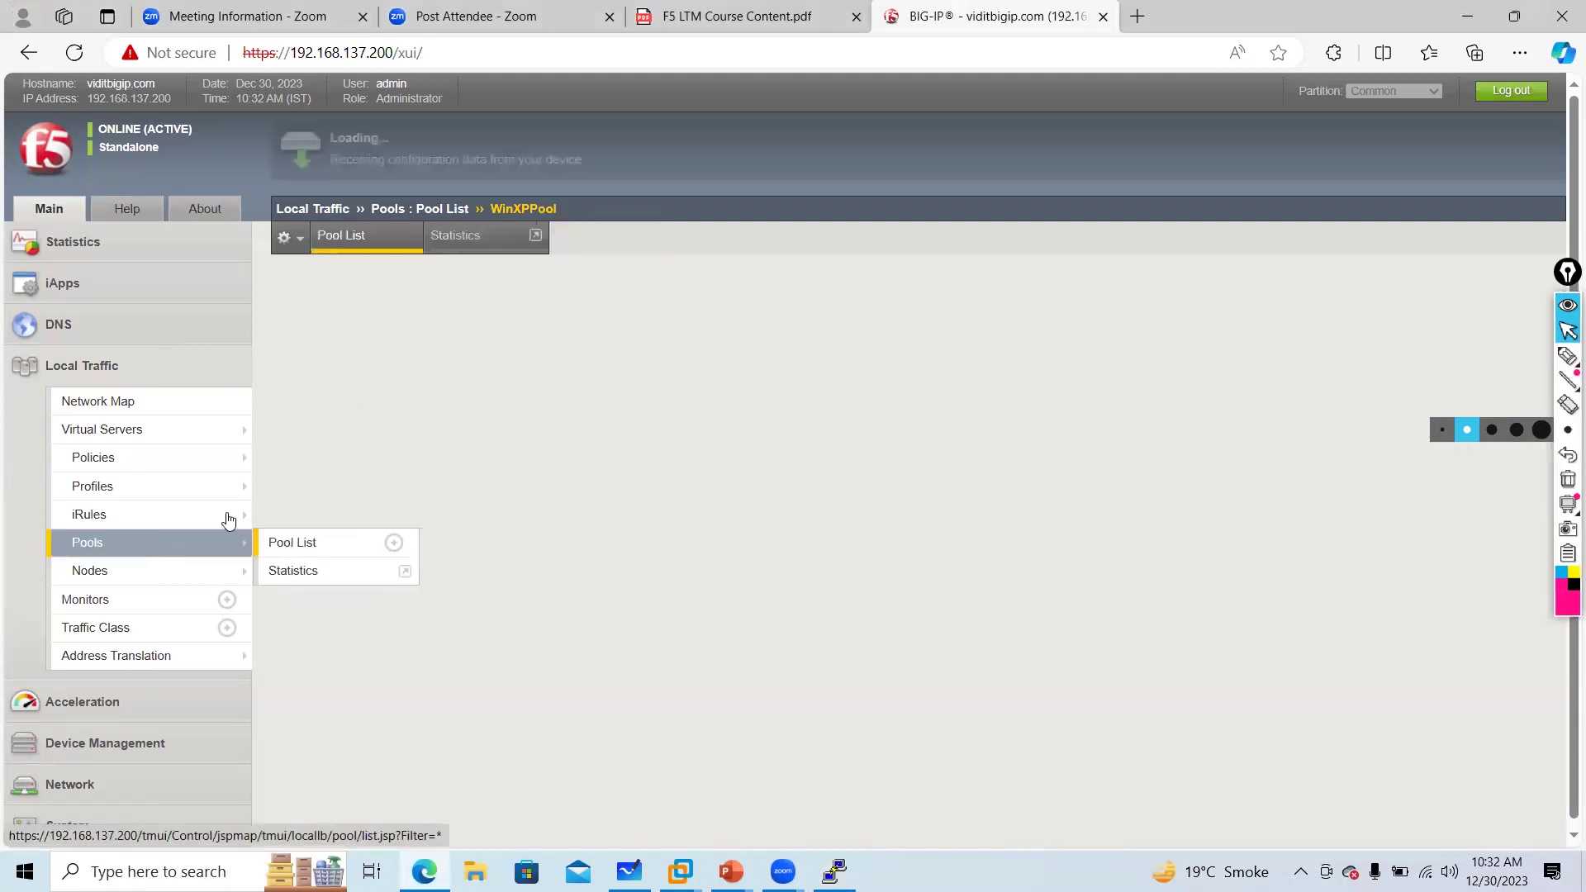
left_click(397, 376)
left_click(454, 246)
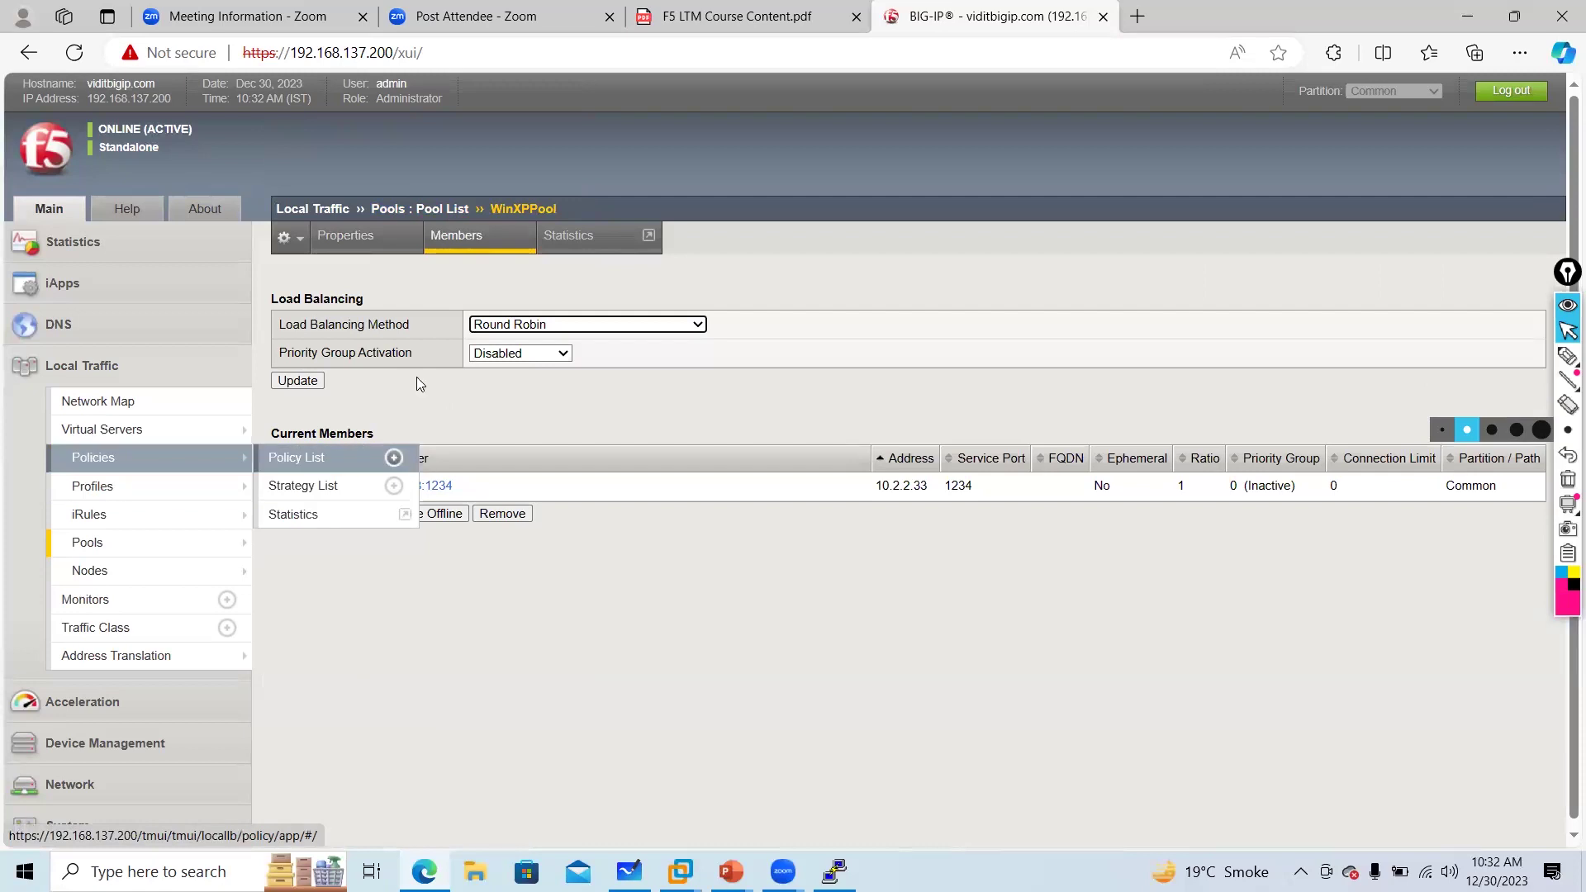
left_click(155, 608)
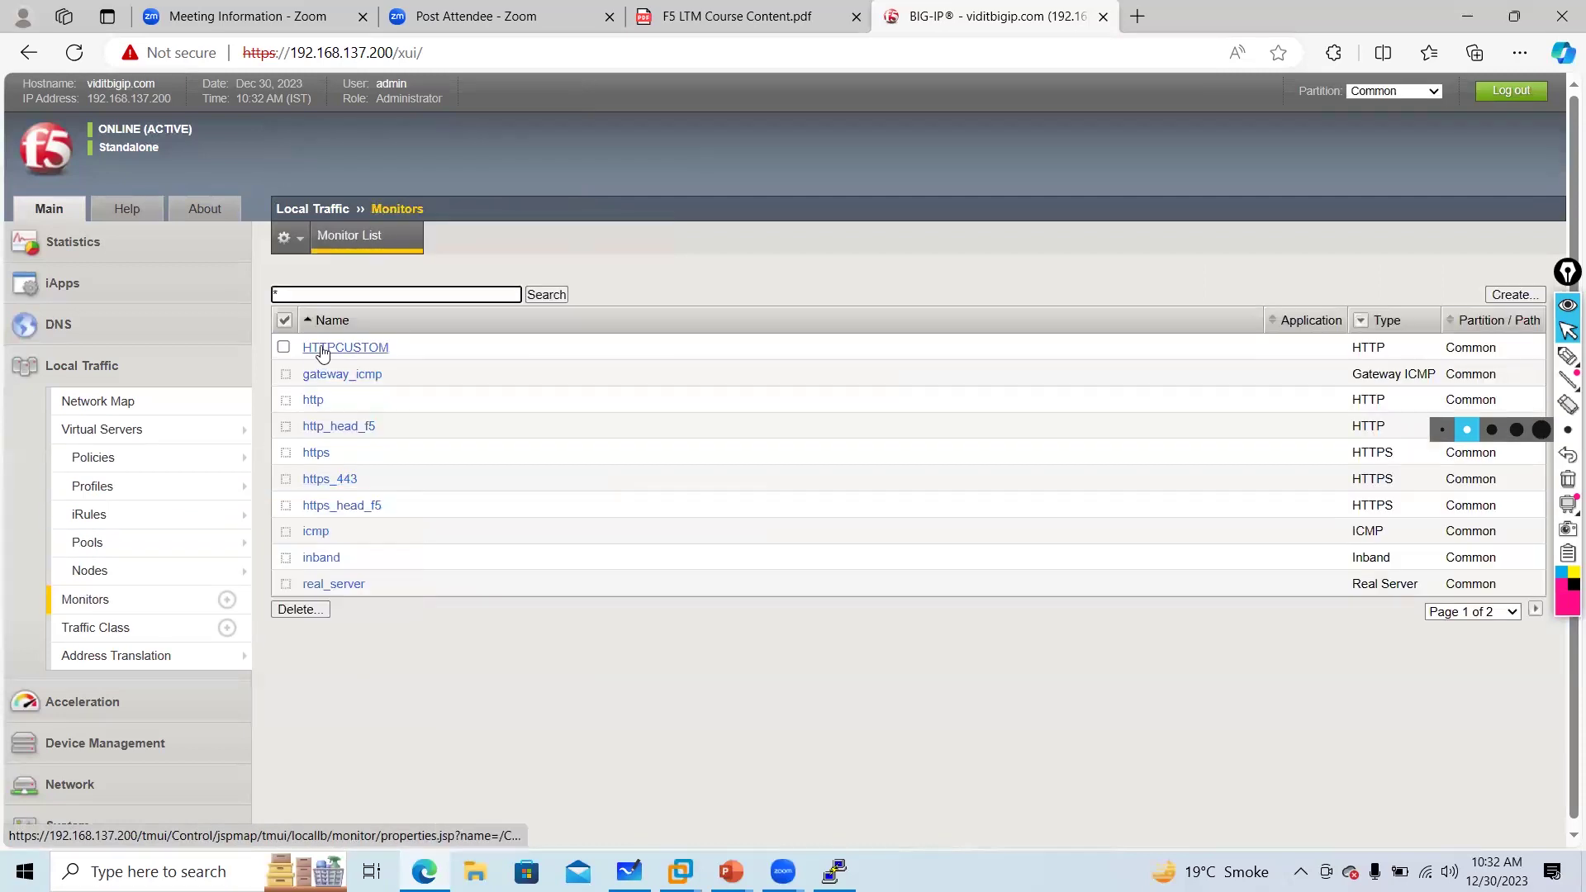
left_click(331, 346)
Copy SERVER from the curl output into the Receive String and update the monitor.
left_click(513, 655)
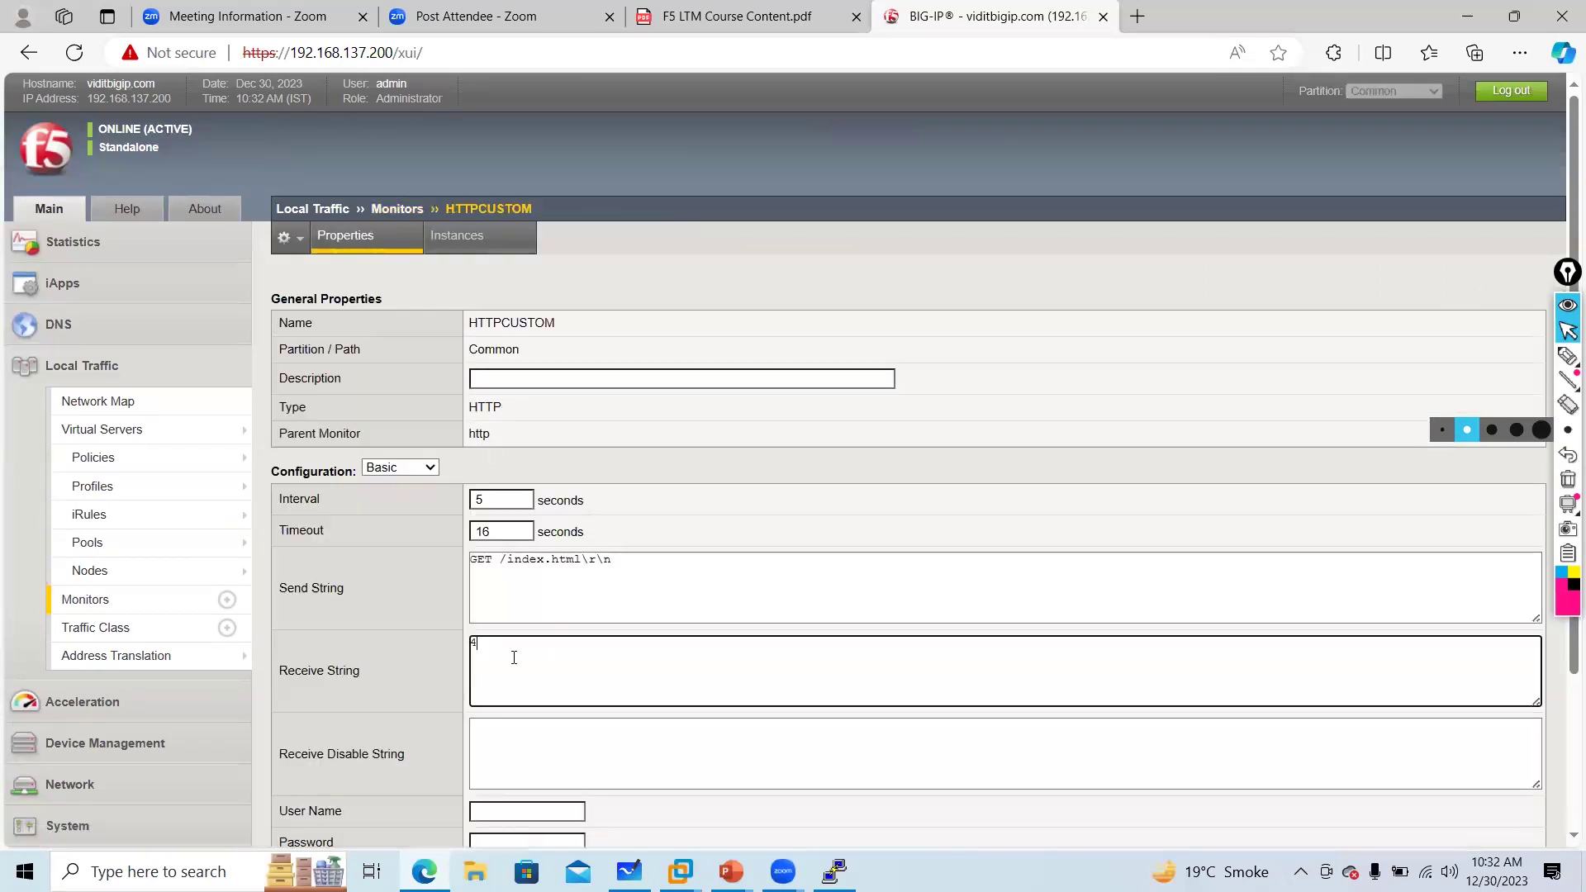
left_click(835, 871)
left_click(617, 464)
double_click(640, 252)
key("ctrl+c")
key("alt+Tab")
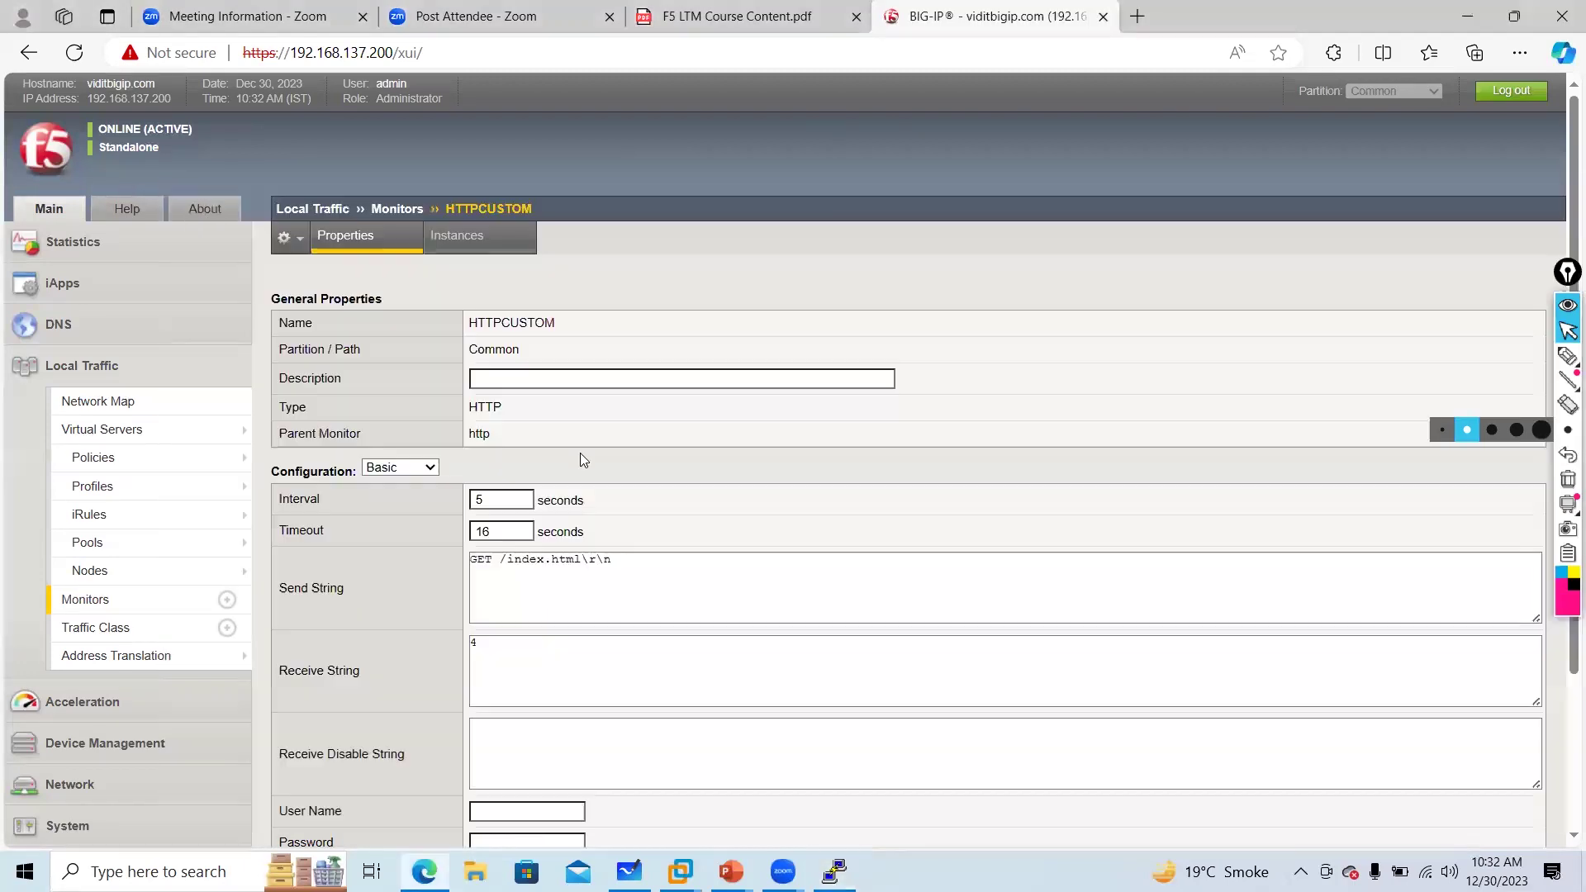
key("ctrl+v")
scroll(413, 664, "down", 2)
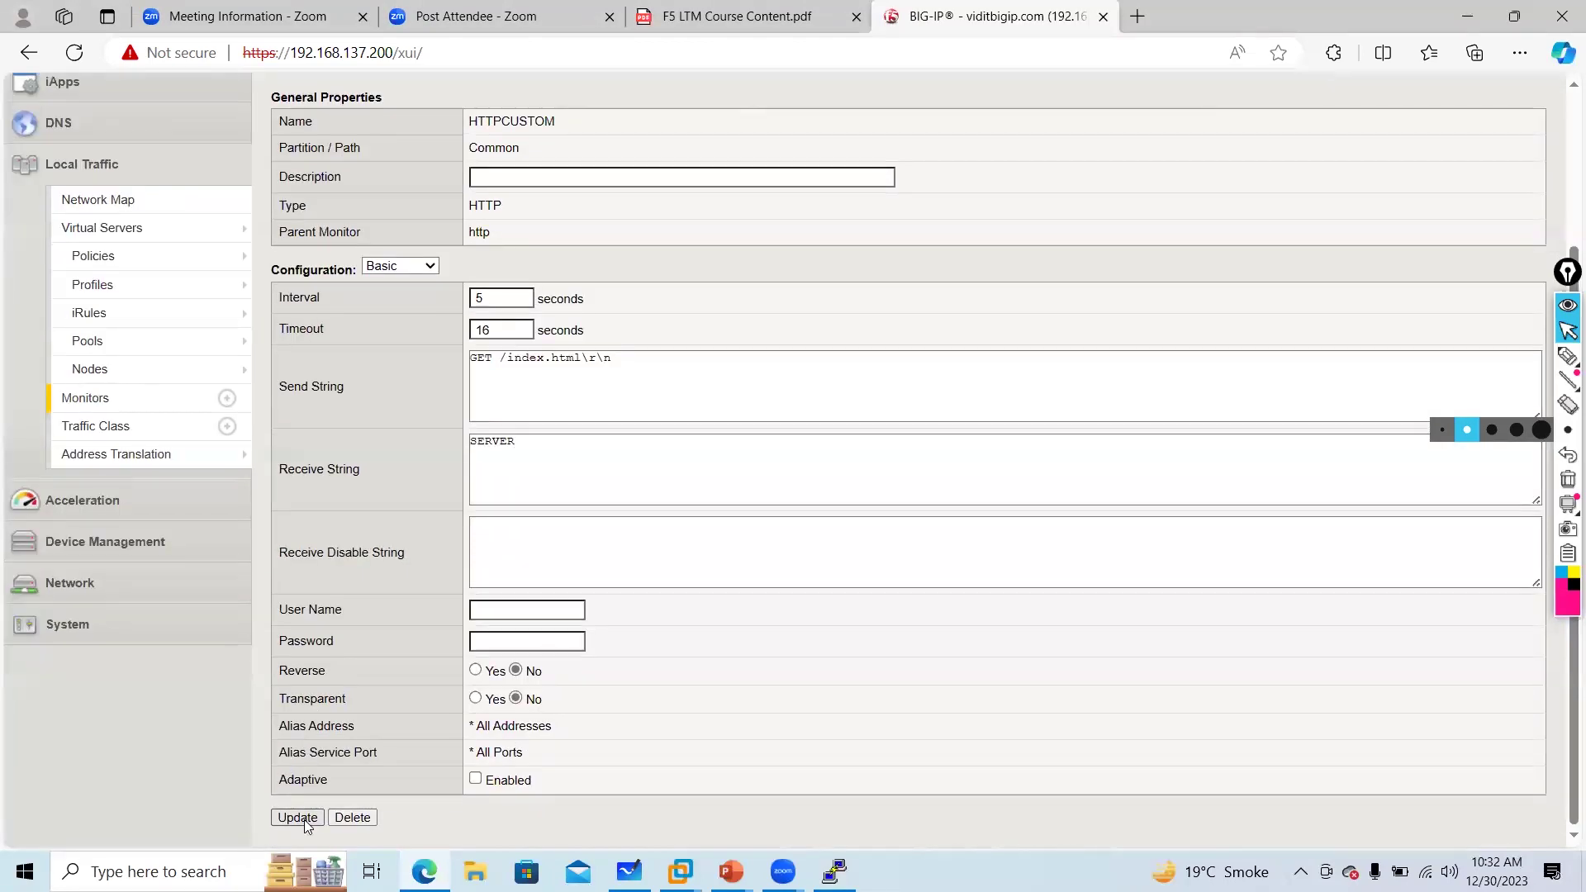
left_click(297, 818)
Highlight the GET Send String, the 'This is SERVER 5' output, and the SERVER receive string.
left_click_drag(643, 560, 484, 564)
key("alt+Tab")
triple_click(623, 299)
left_click_drag(698, 250, 485, 250)
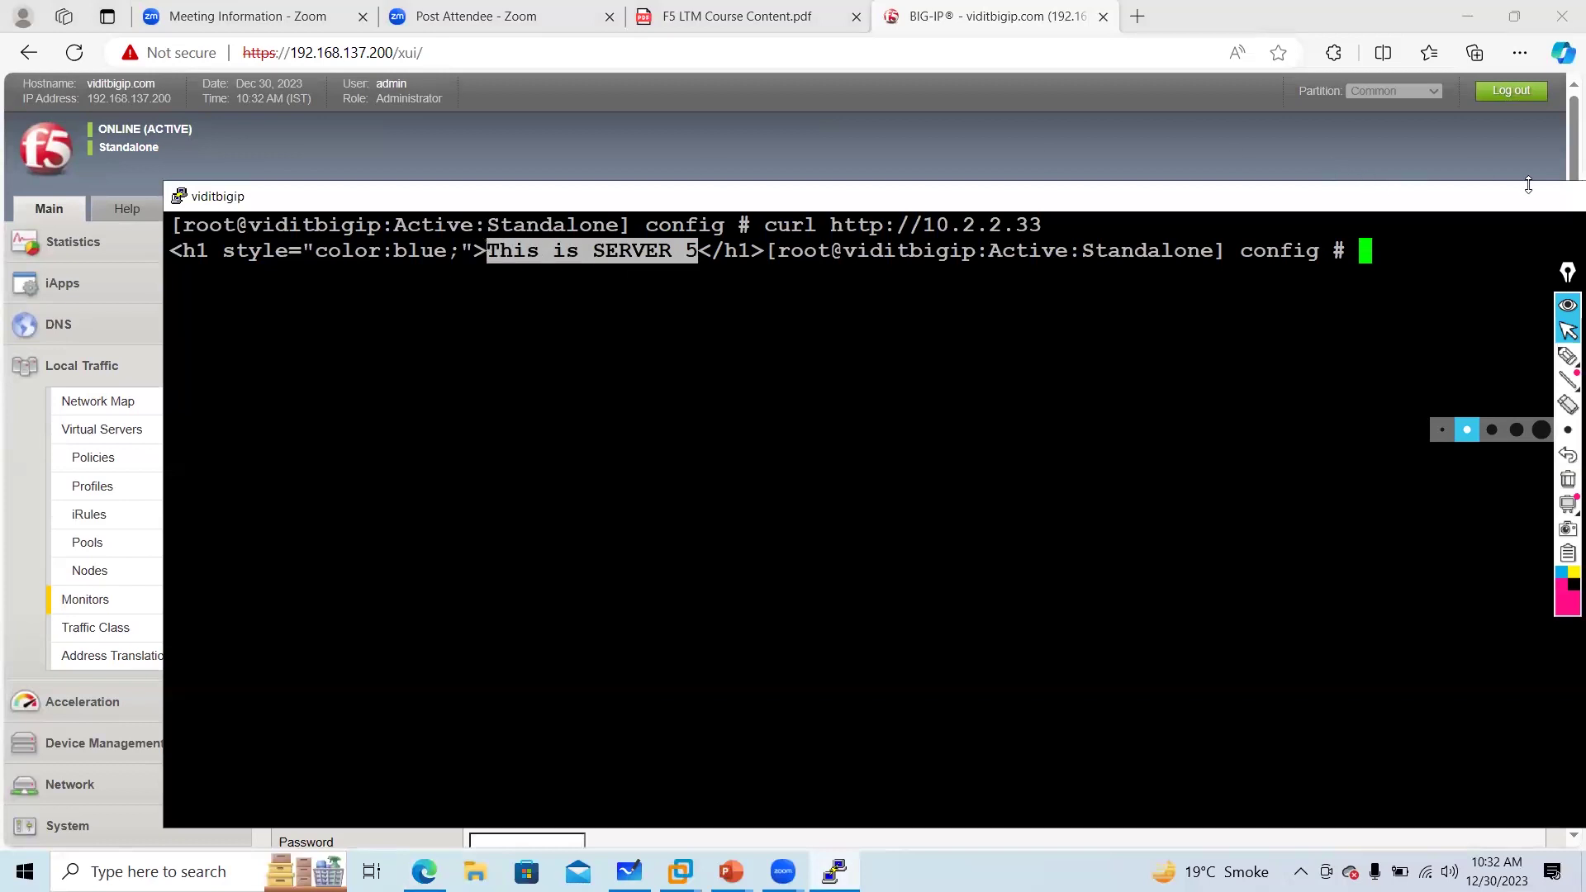
left_click(1307, 175)
left_click_drag(534, 660, 462, 651)
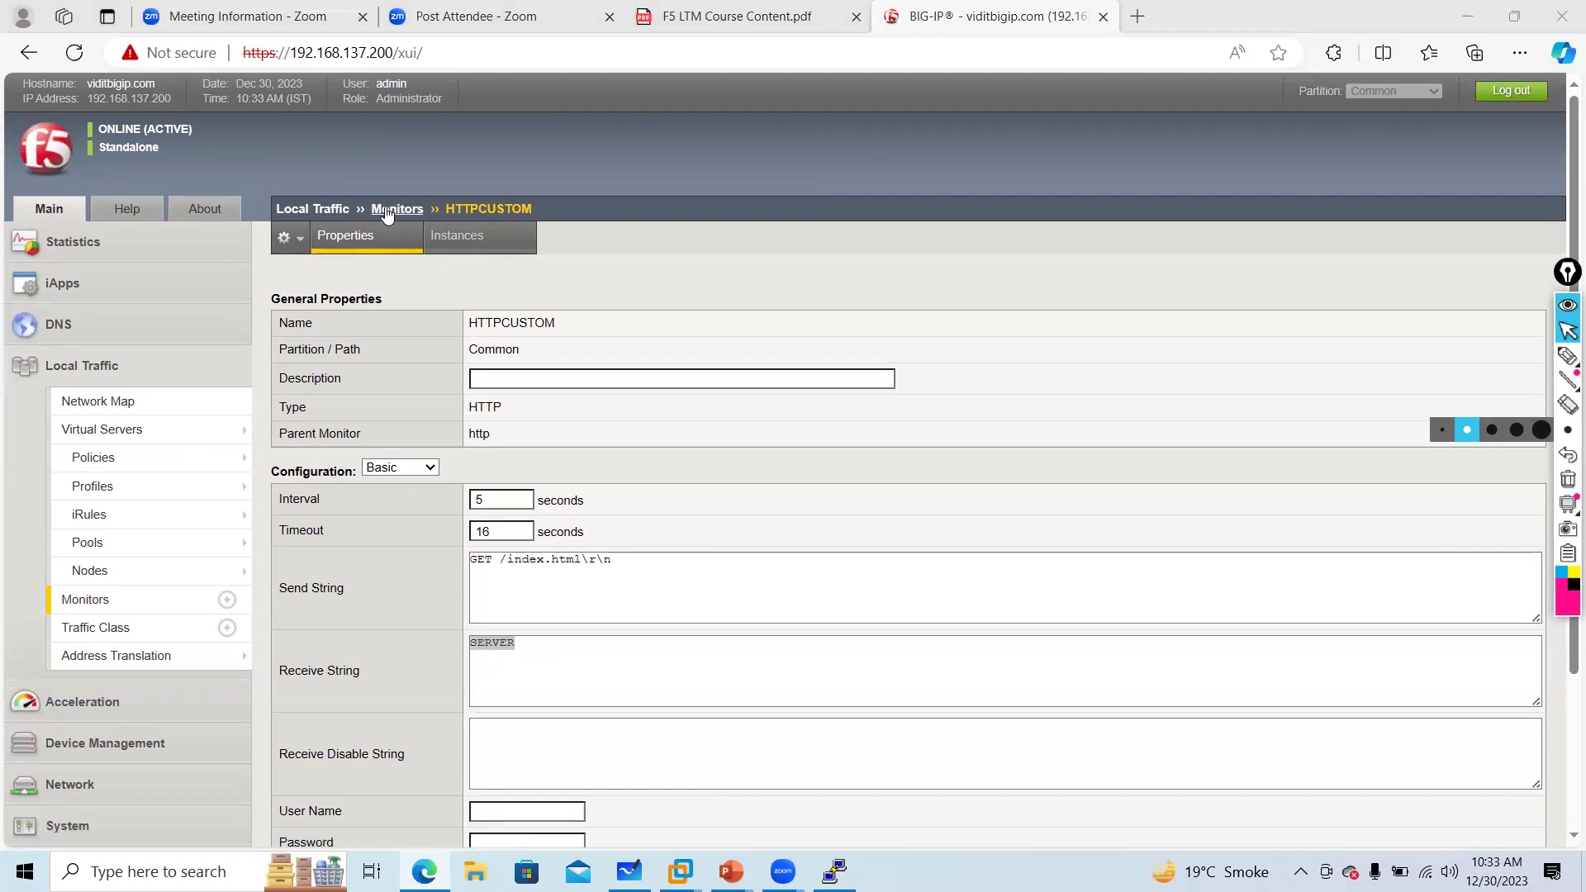
Open WinXPPool's Members tab showing 10.2.2.33:1234 up, then switch to freehand drawing.
left_click(124, 542)
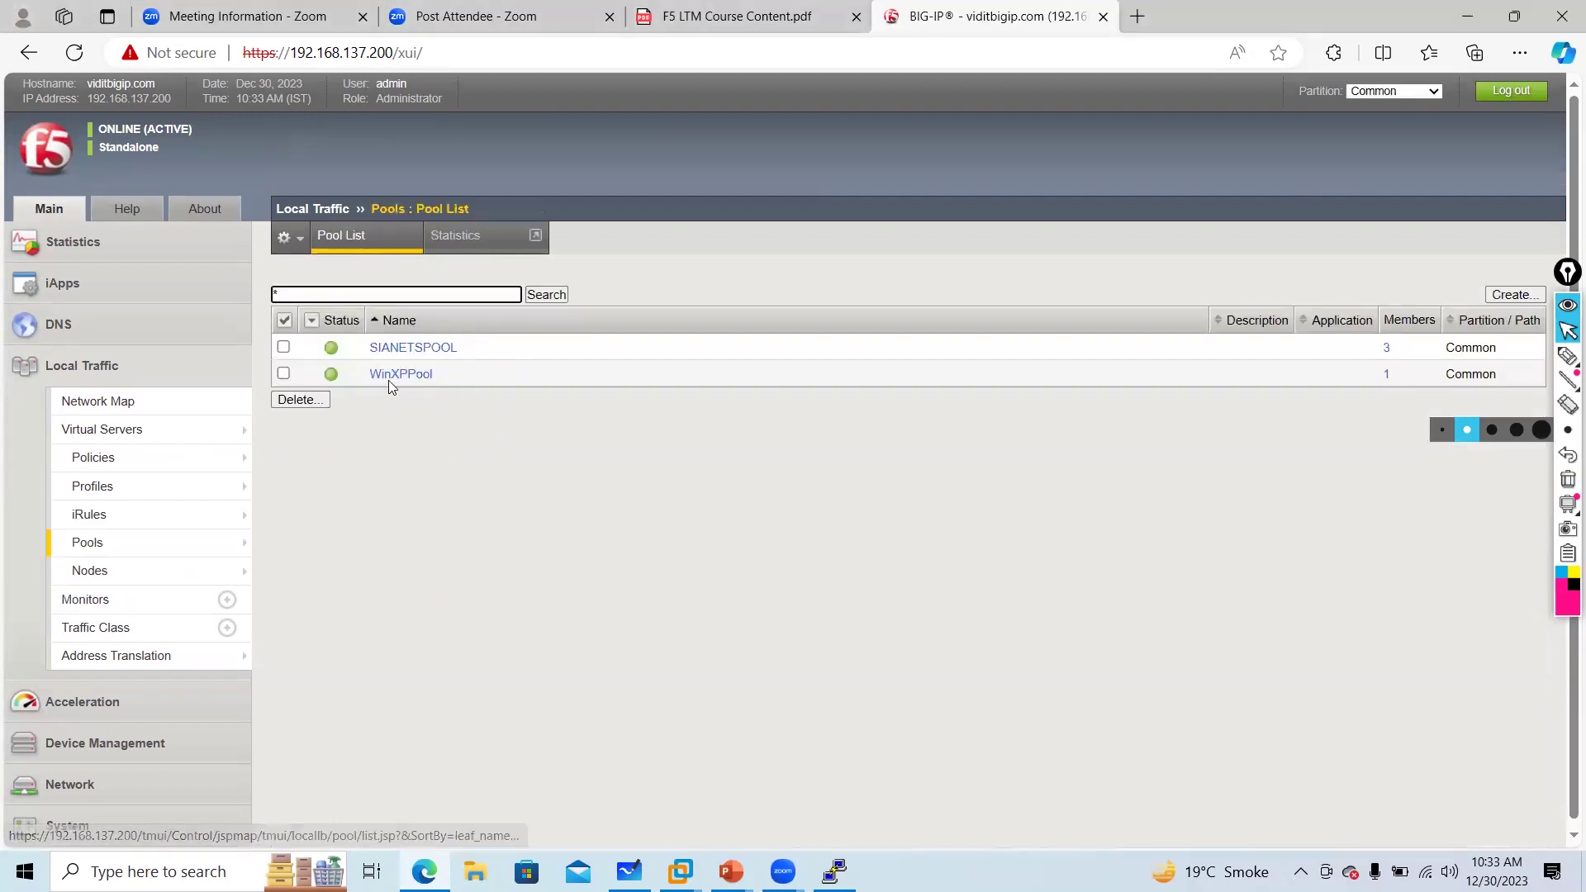
mouse_move(331, 379)
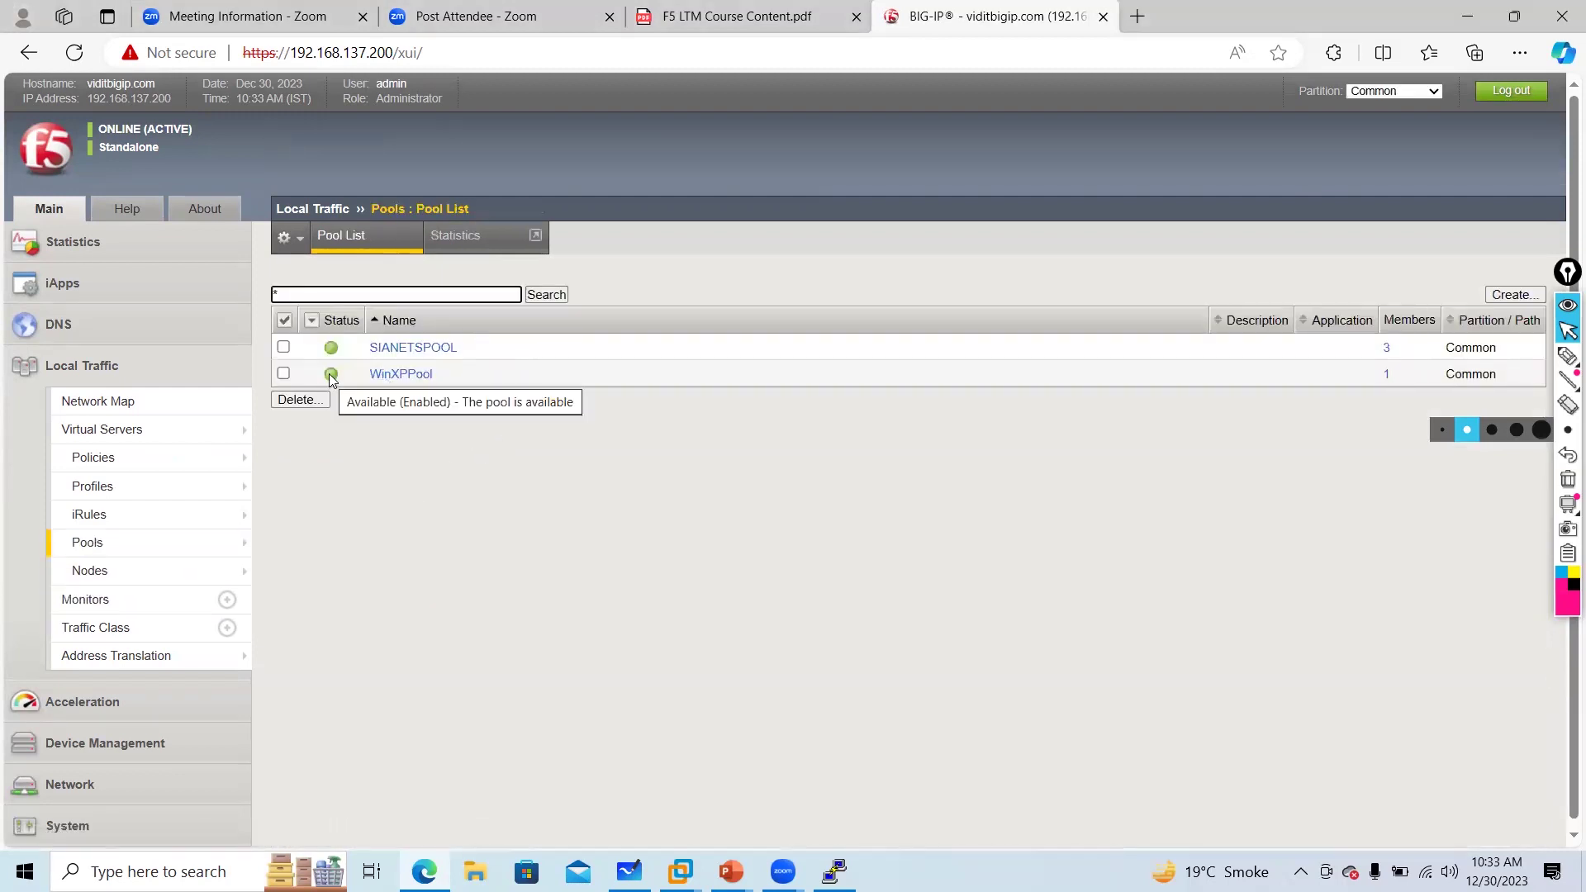
left_click(387, 375)
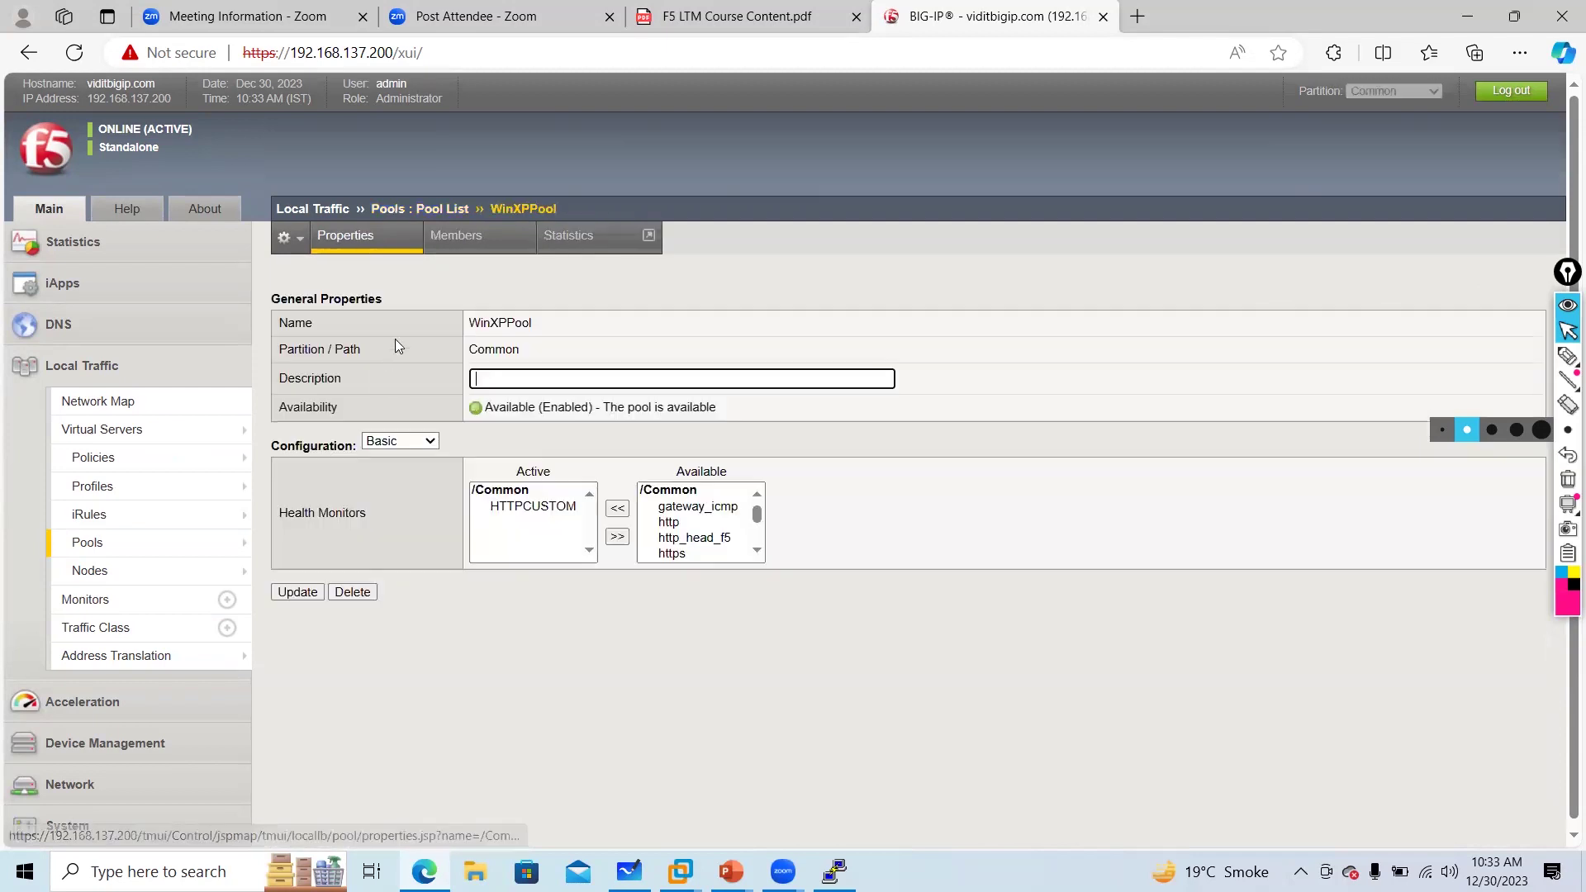
left_click(465, 248)
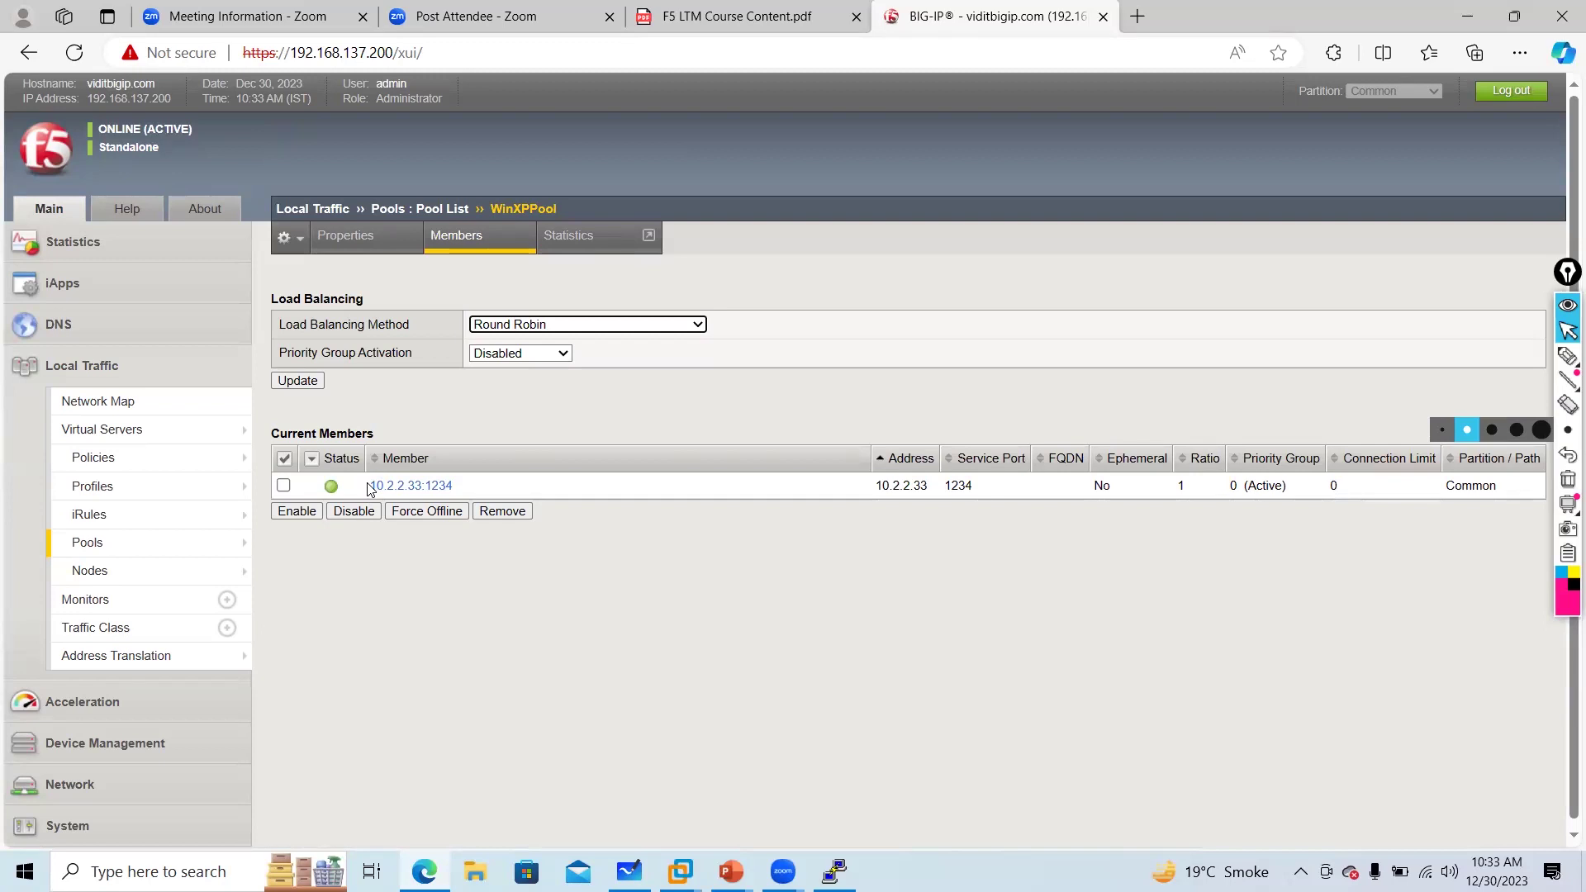
left_click(1568, 356)
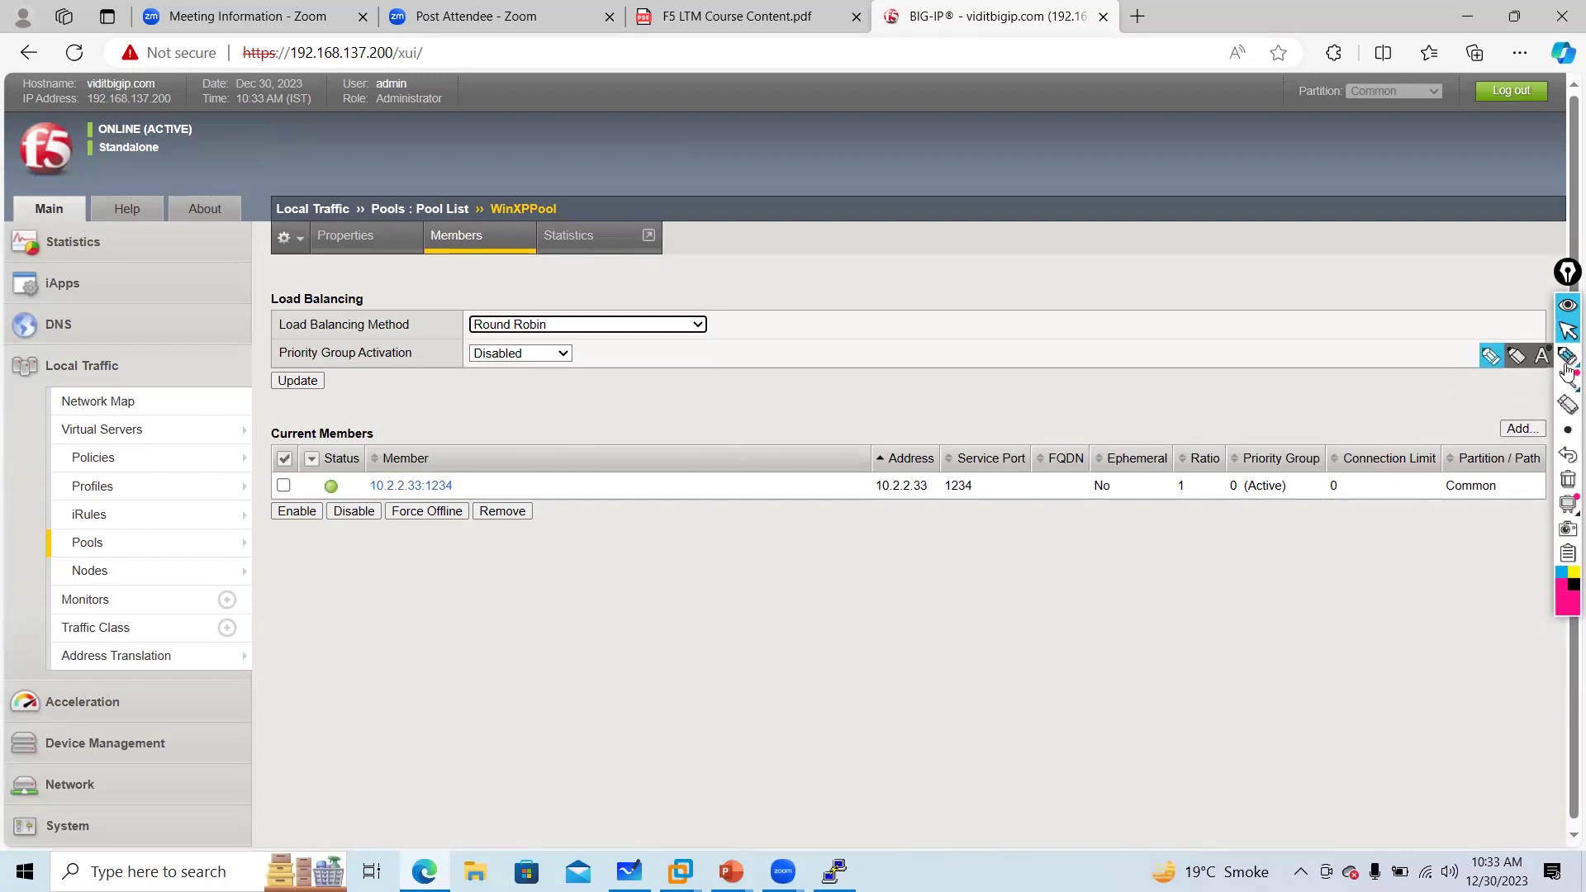
mouse_move(768, 351)
left_mouse_down()
mouse_move(860, 373)
mouse_move(1028, 359)
mouse_move(1036, 342)
mouse_move(1074, 356)
left_mouse_up()
mouse_move(828, 400)
left_mouse_down()
mouse_move(859, 425)
mouse_move(1041, 410)
mouse_move(1073, 389)
mouse_move(1095, 404)
left_mouse_up()
mouse_move(818, 533)
left_mouse_down()
mouse_move(967, 545)
mouse_move(1004, 529)
mouse_move(1038, 548)
mouse_move(1107, 529)
mouse_move(1116, 547)
left_mouse_up()
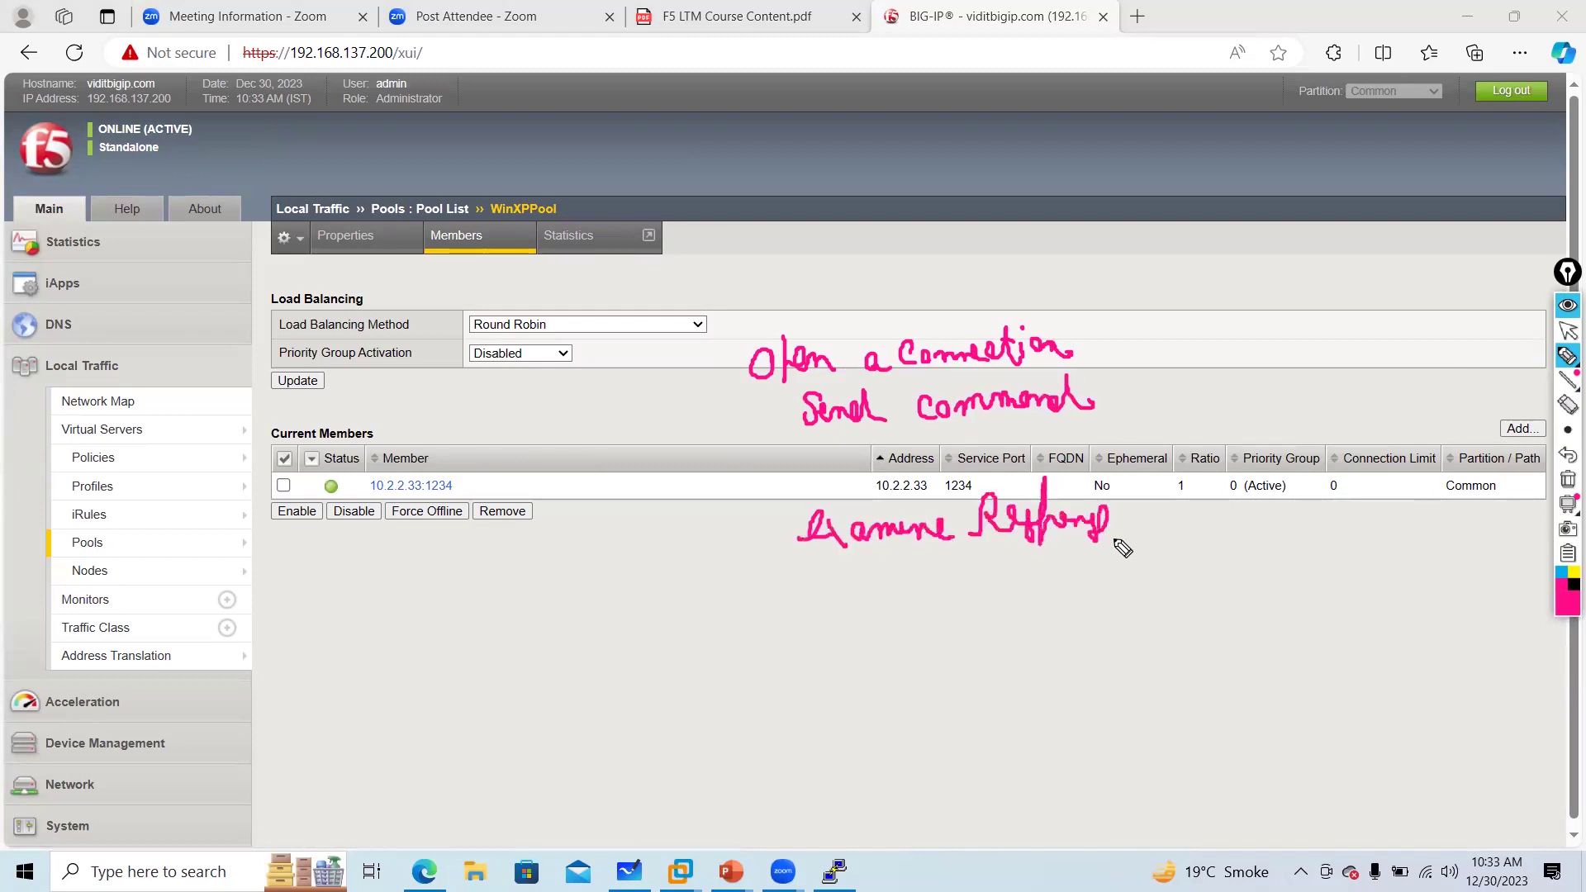
mouse_move(704, 343)
left_mouse_down()
mouse_move(709, 529)
mouse_move(818, 543)
left_mouse_up()
mouse_move(1078, 355)
left_mouse_down()
mouse_move(1115, 365)
mouse_move(1168, 557)
left_mouse_up()
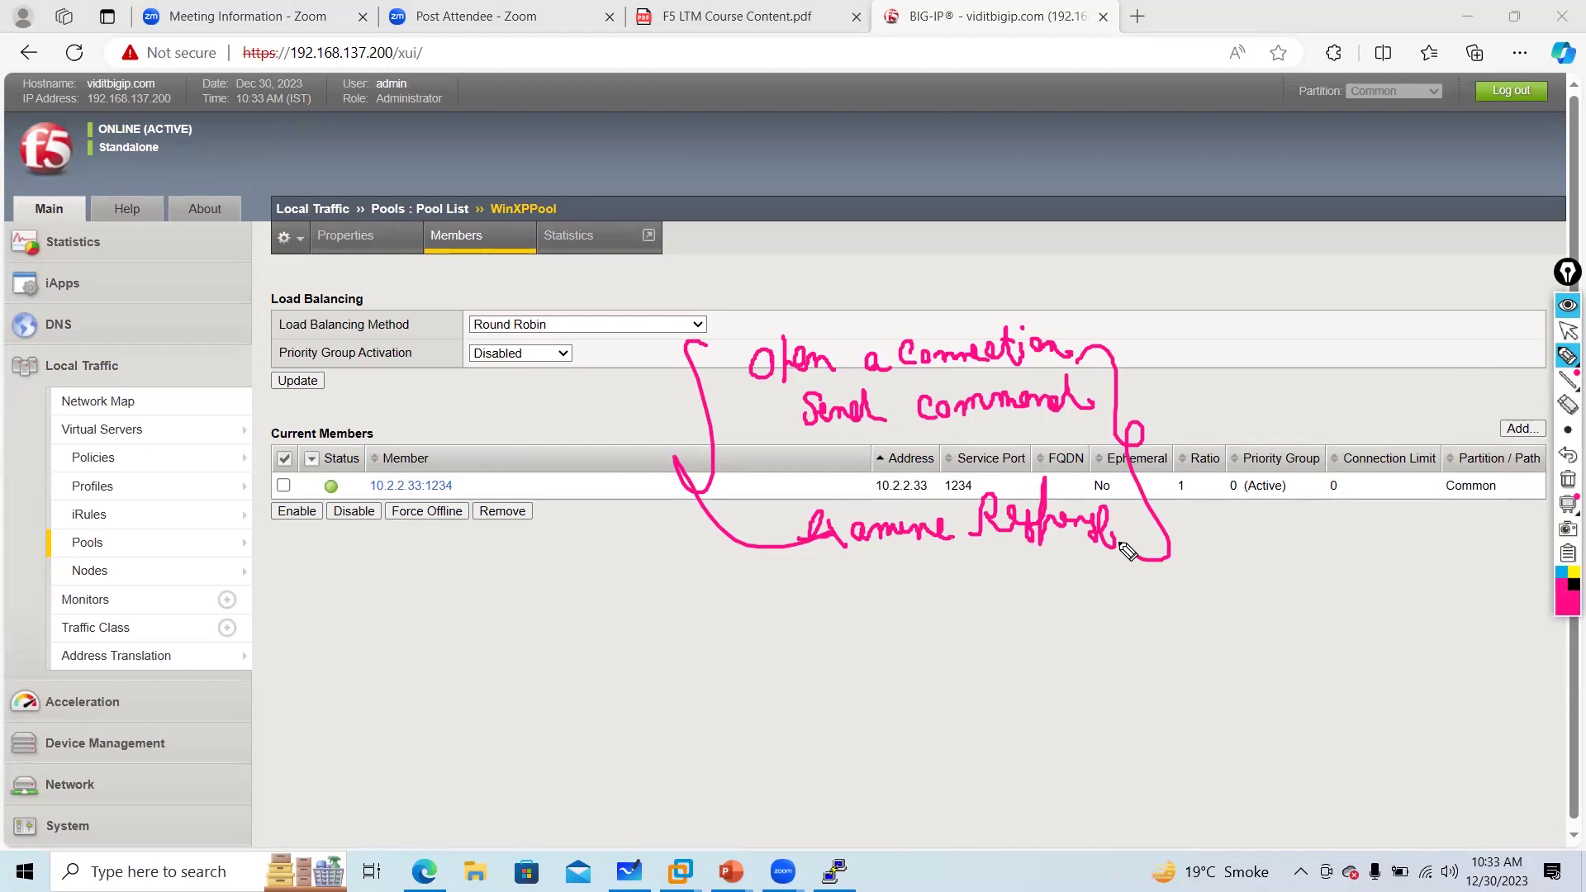
mouse_move(863, 584)
left_mouse_down()
mouse_move(862, 641)
mouse_move(884, 608)
left_mouse_up()
mouse_move(809, 690)
left_mouse_down()
mouse_move(842, 665)
mouse_move(860, 697)
mouse_move(899, 708)
mouse_move(912, 692)
mouse_move(945, 731)
mouse_move(963, 703)
mouse_move(1048, 702)
mouse_move(1086, 657)
mouse_move(1123, 681)
mouse_move(1152, 646)
mouse_move(1198, 666)
mouse_move(1225, 652)
left_mouse_up()
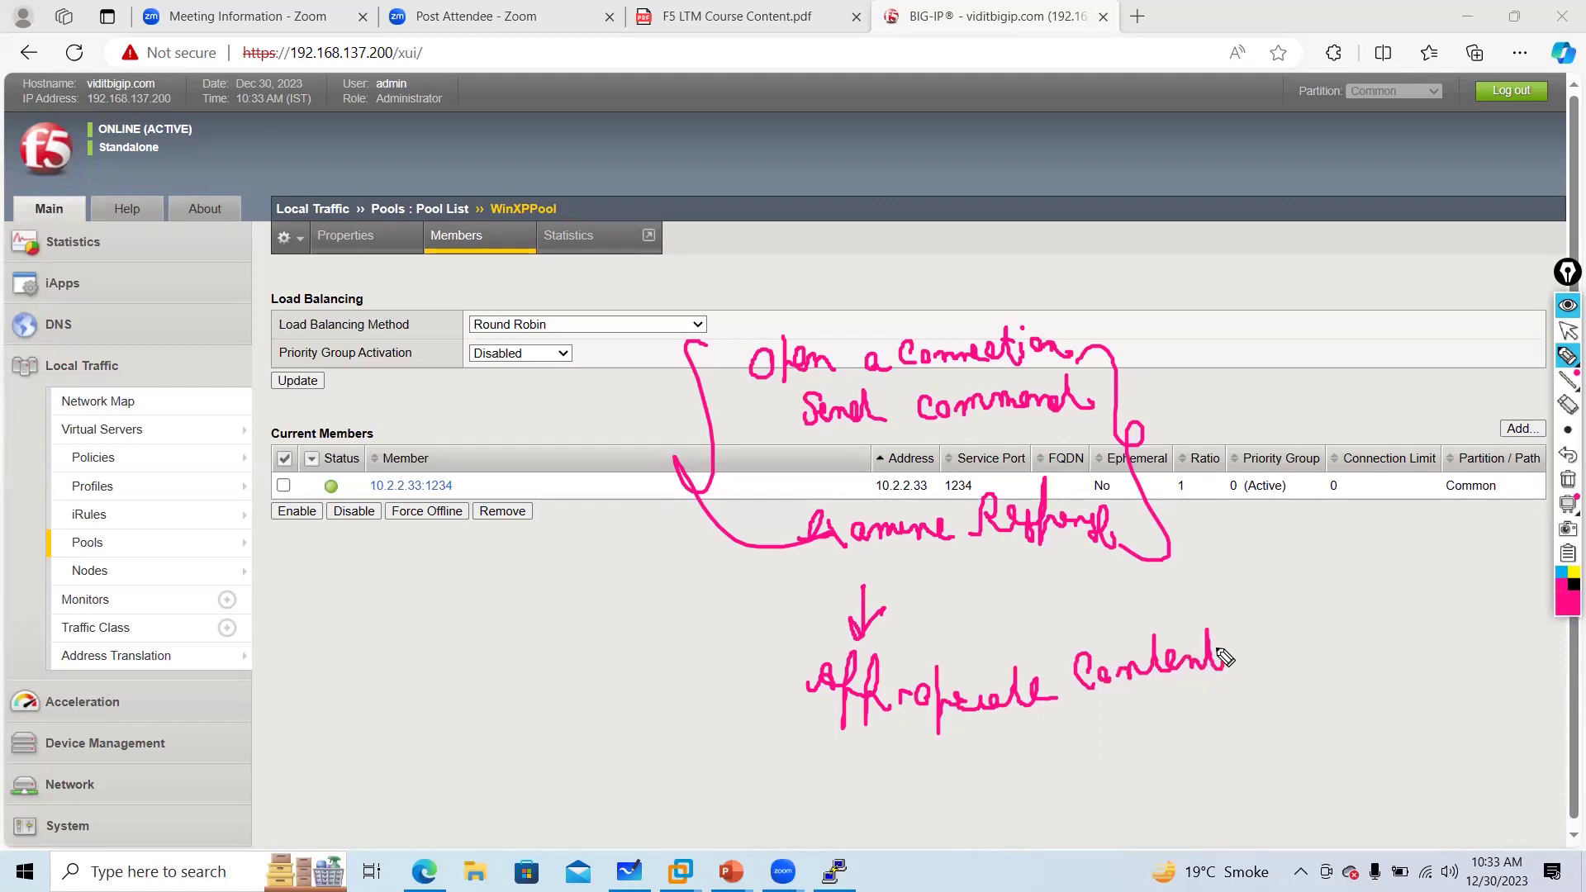
left_click_drag(626, 459, 661, 498)
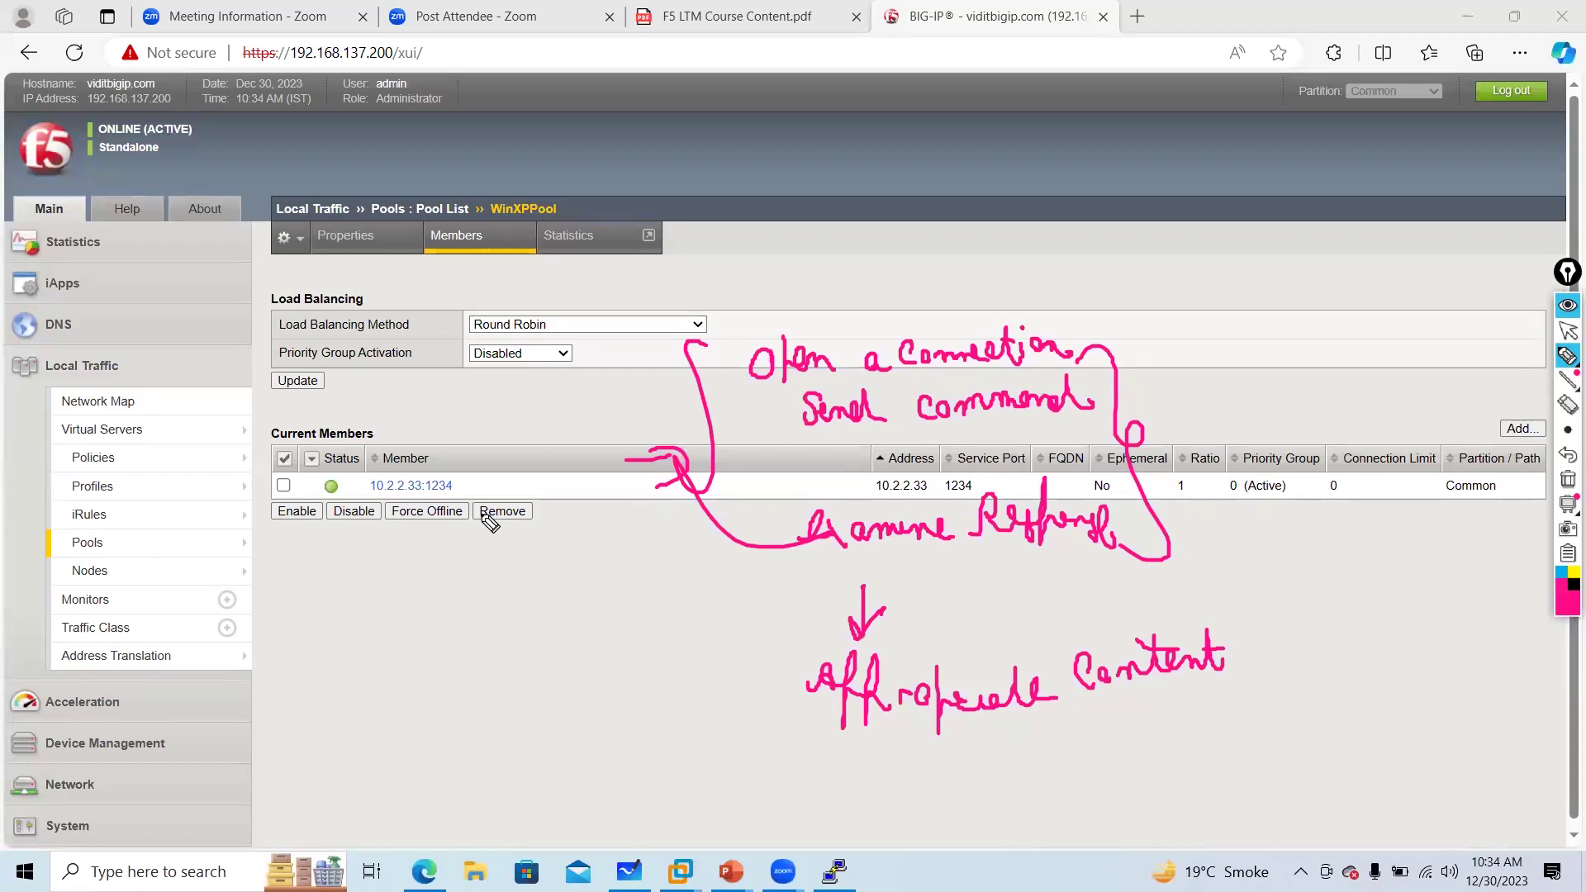
mouse_move(462, 465)
left_mouse_down()
mouse_move(467, 584)
mouse_move(478, 570)
left_mouse_up()
left_click(1568, 330)
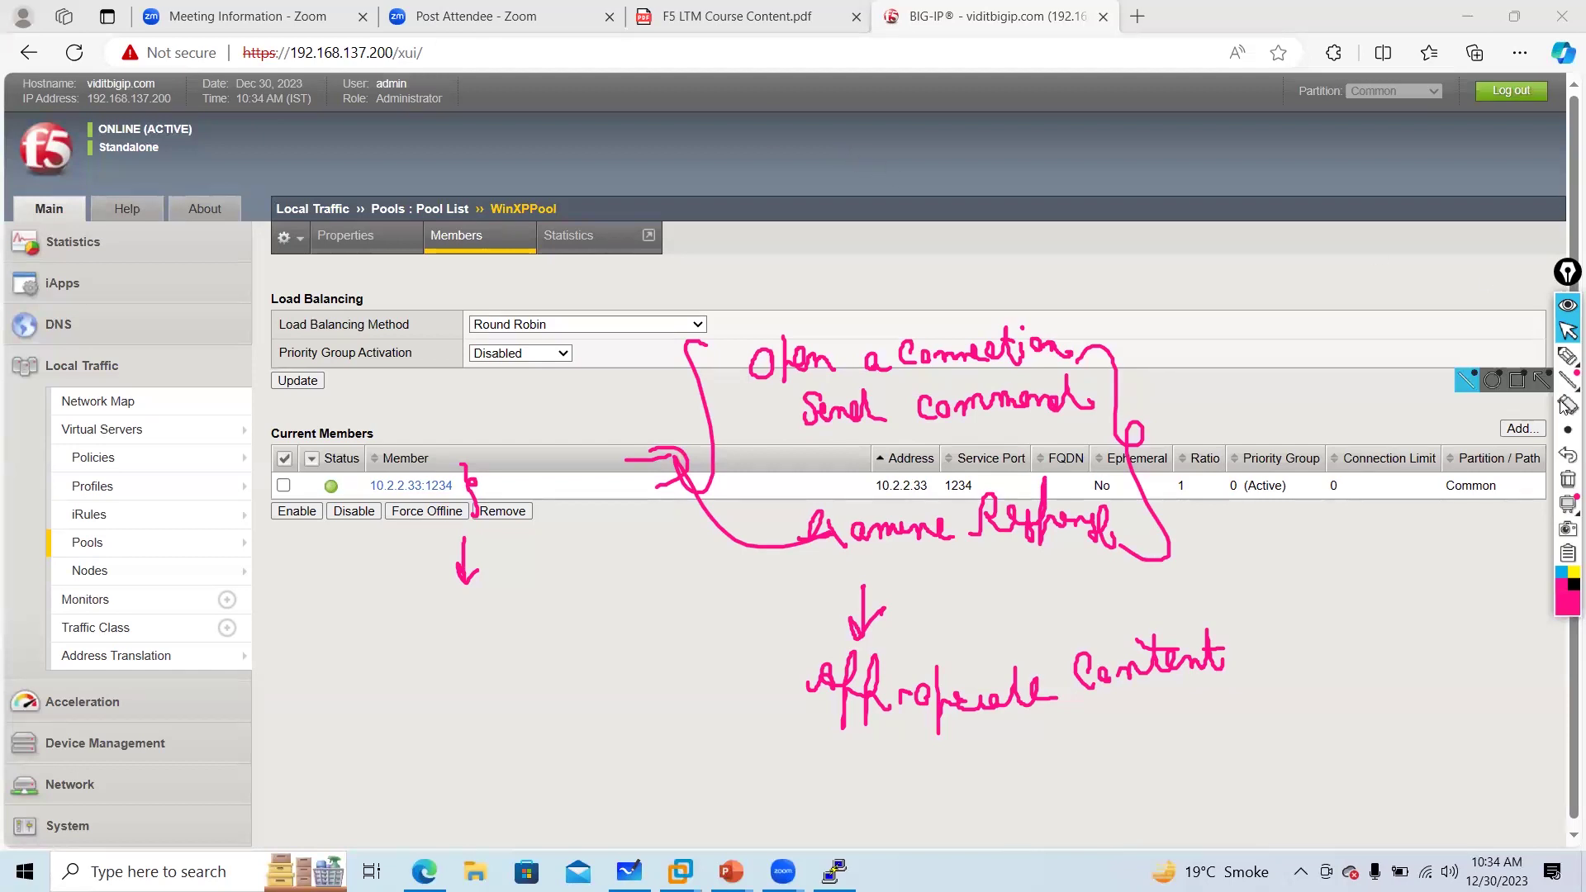
mouse_move(1561, 355)
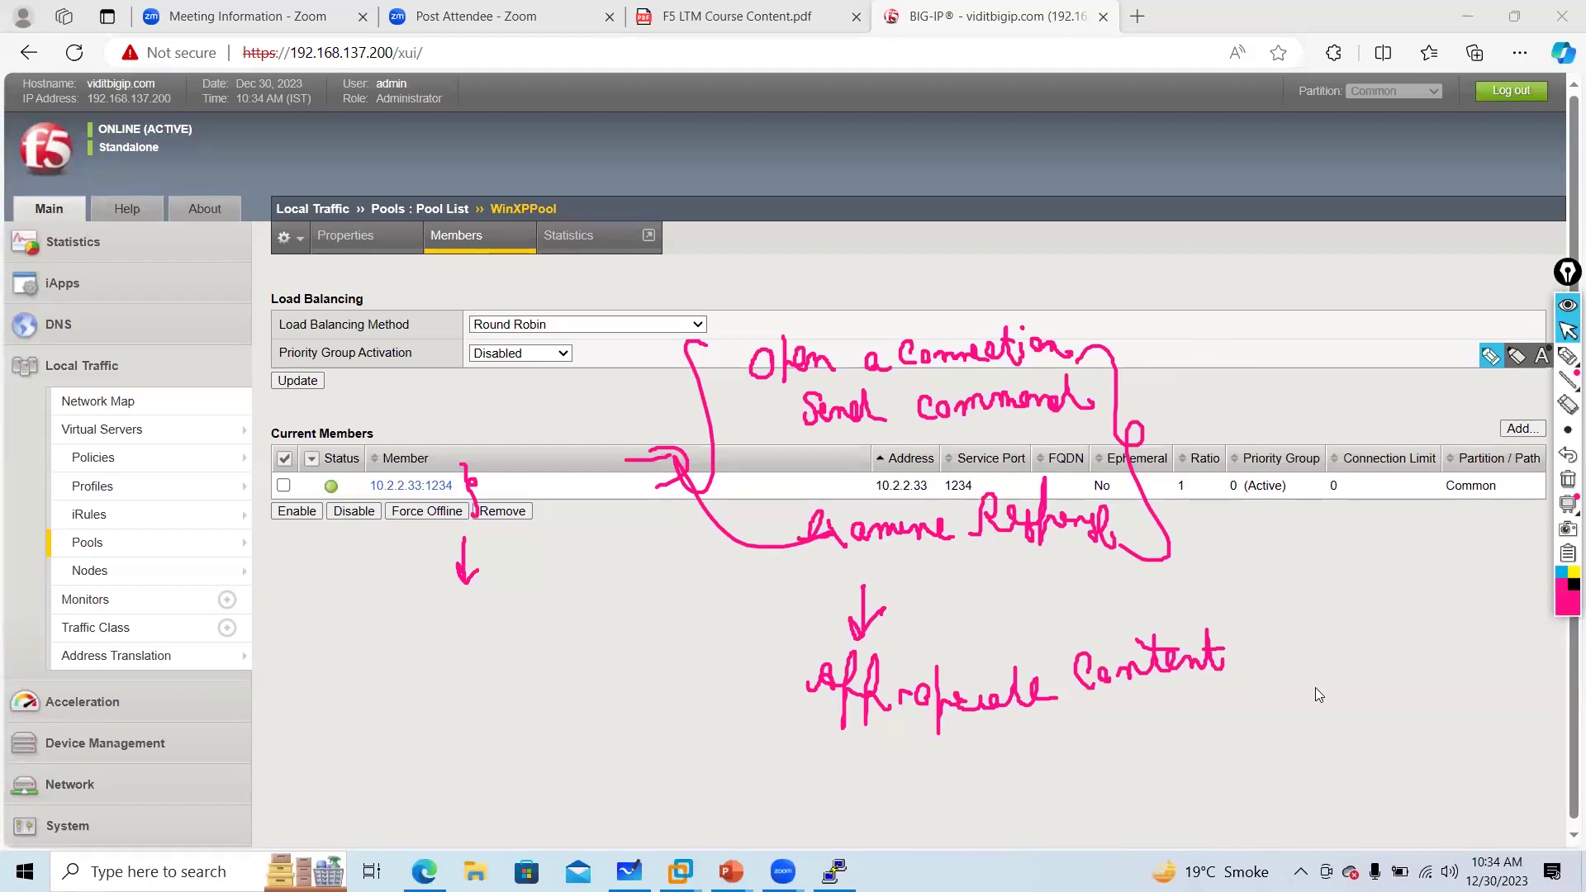
left_click(1568, 479)
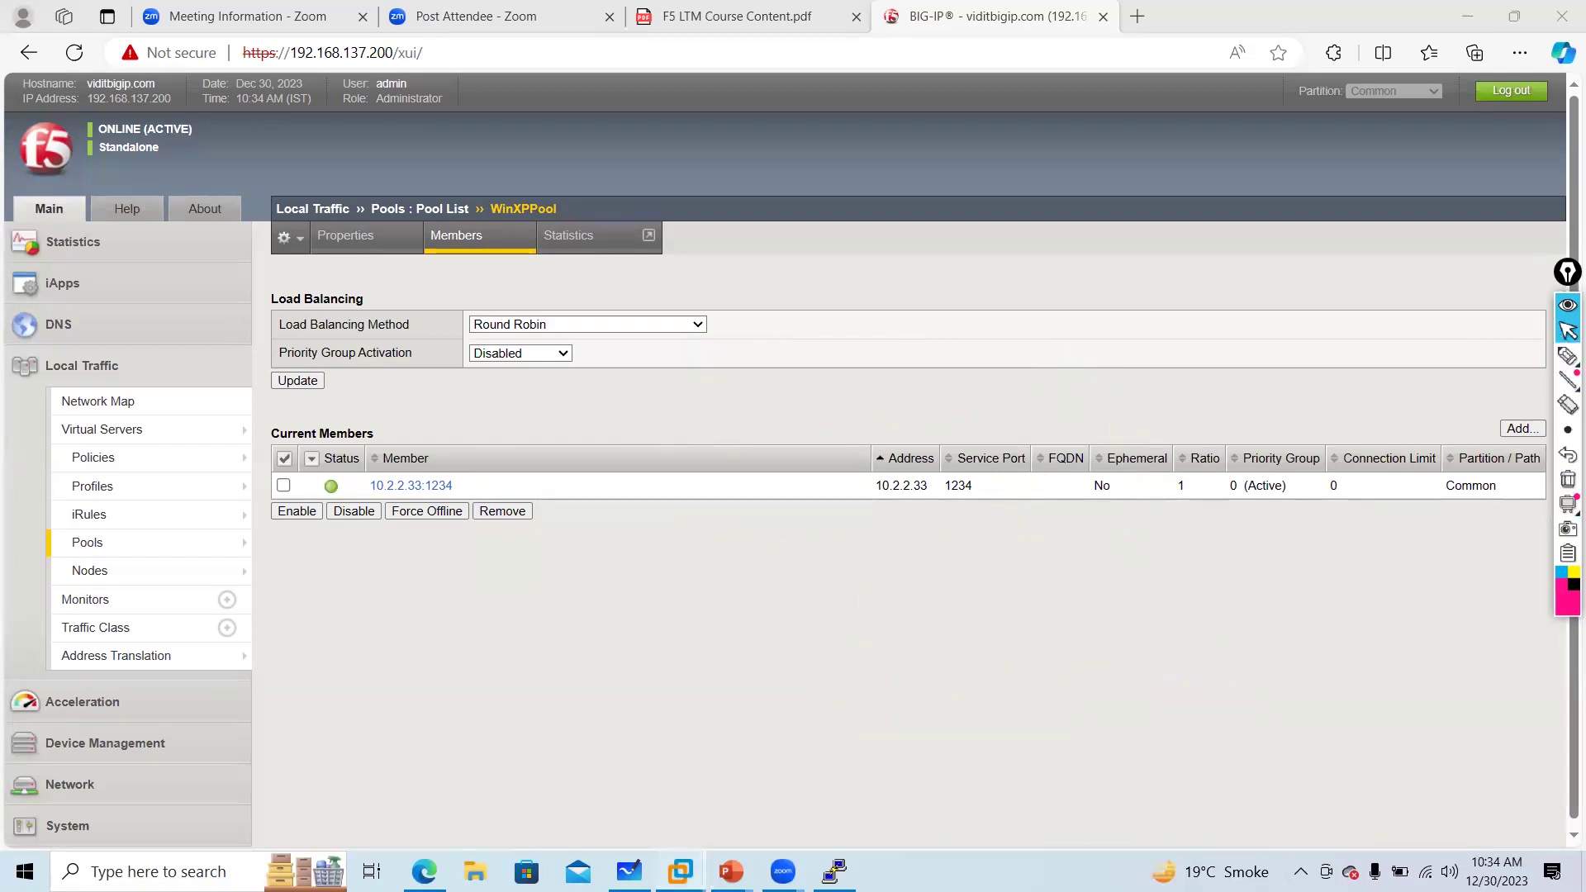
Open index.html in the XP-Outside3 VM and copy 'This' from the 'This is SERVER 5' heading.
mouse_move(679, 871)
left_click(1190, 767)
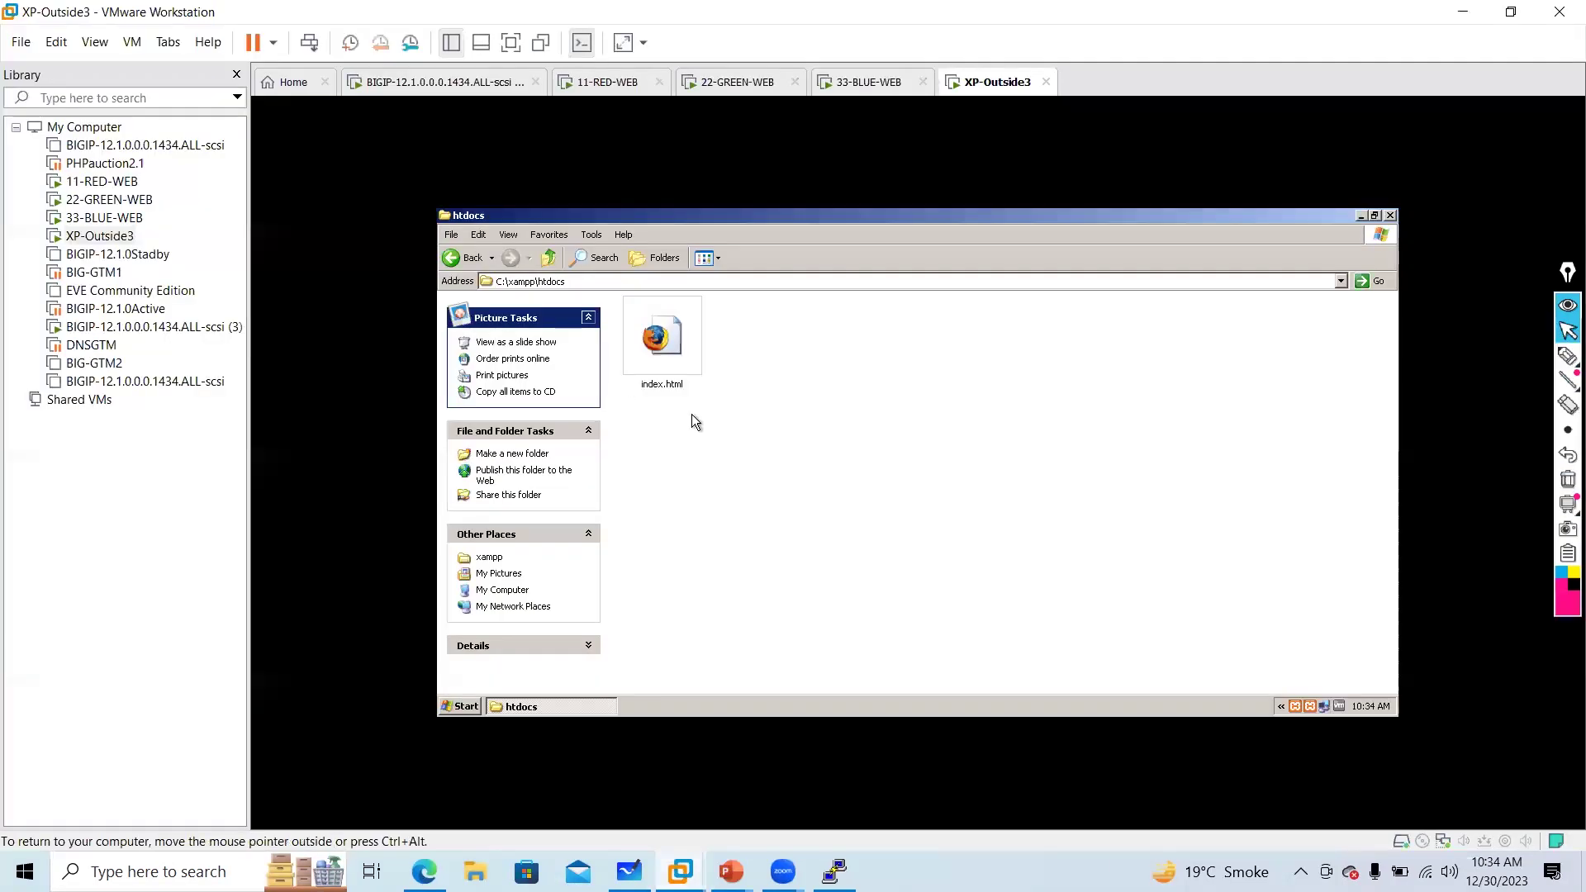
double_click(672, 350)
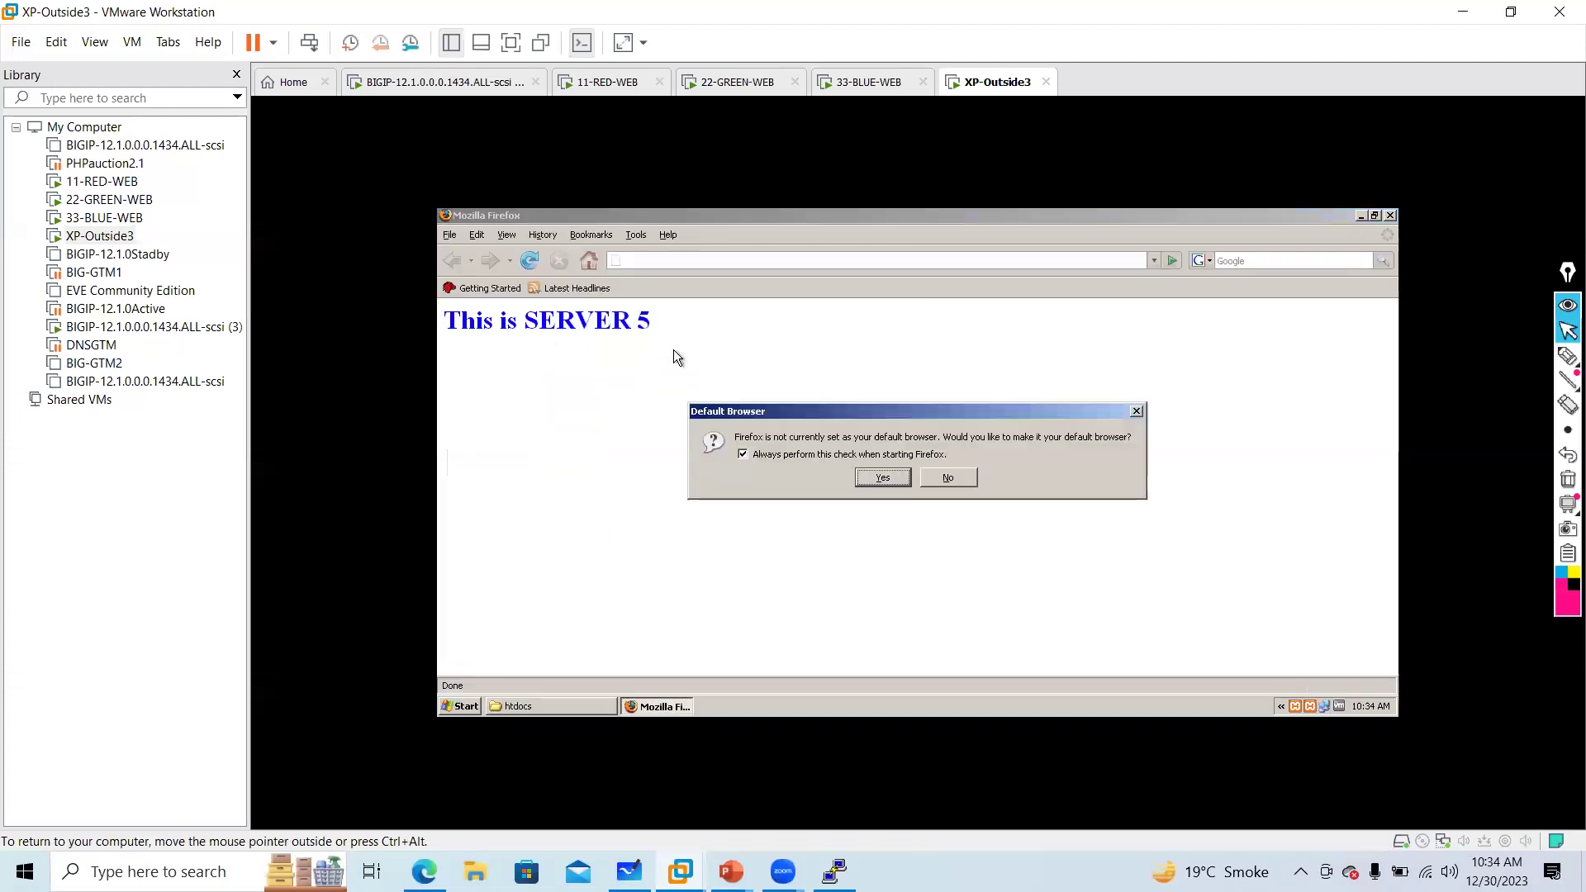
left_click(1137, 410)
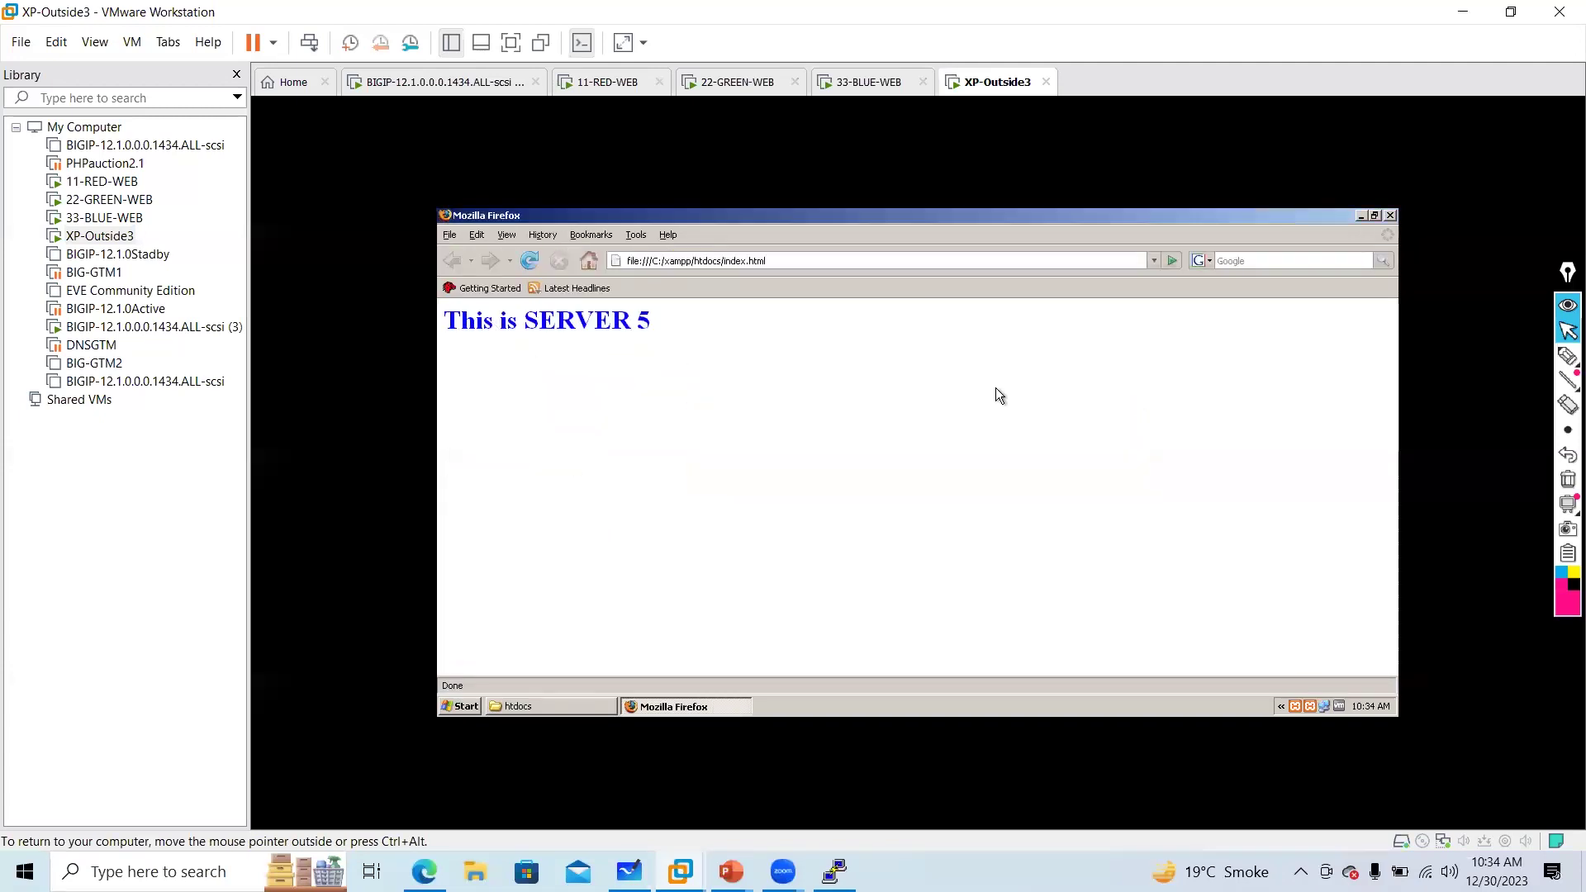
left_click_drag(438, 319, 498, 320)
right_click(479, 330)
left_click(518, 335)
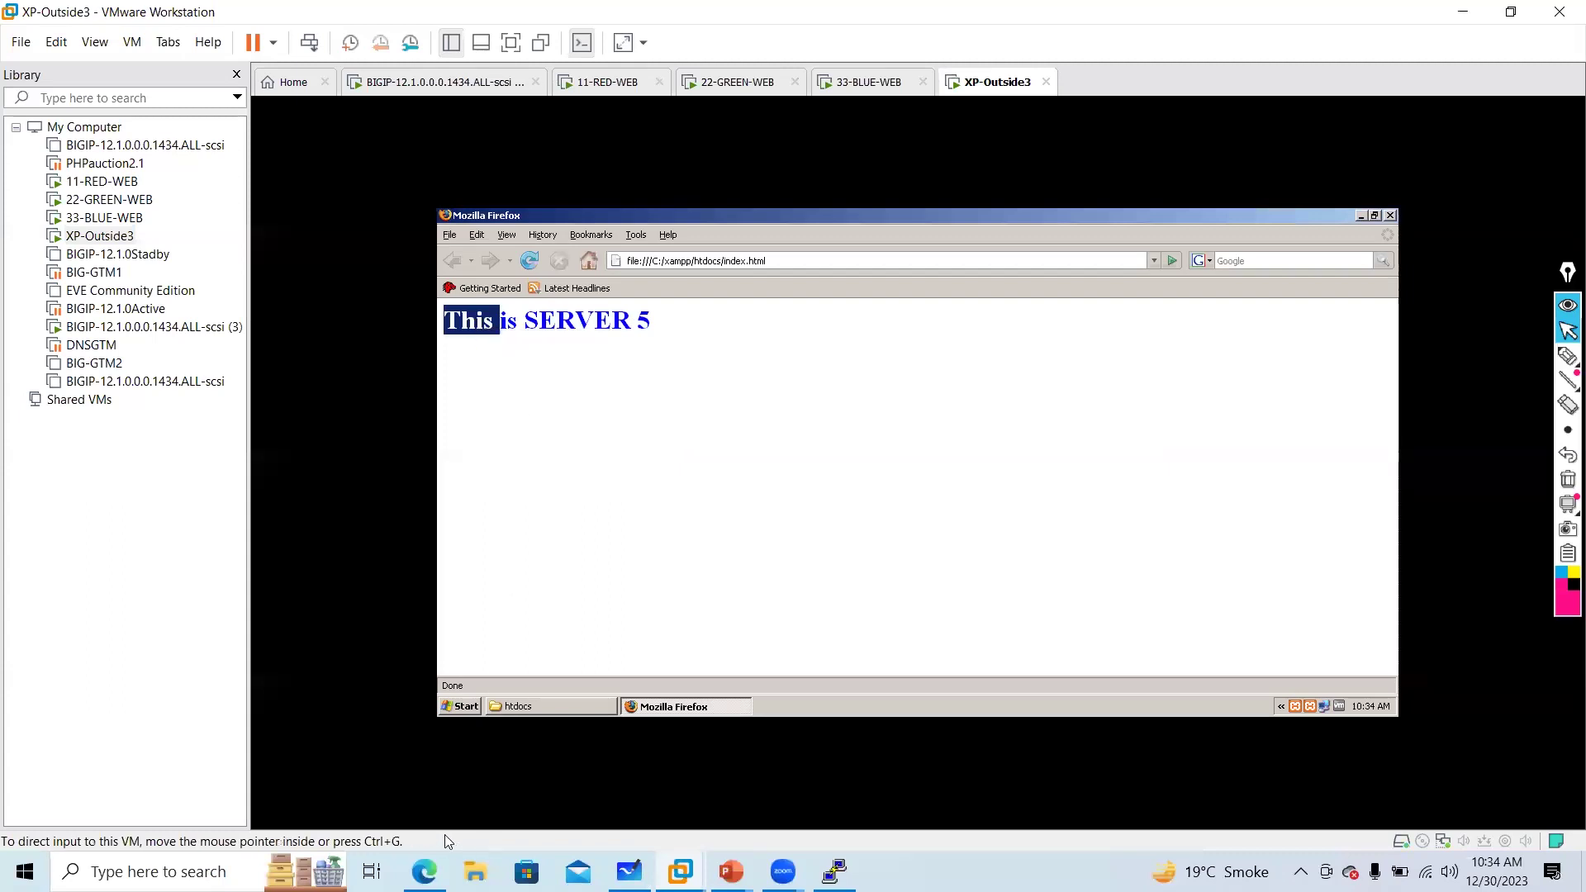
left_click(424, 872)
left_click(172, 600)
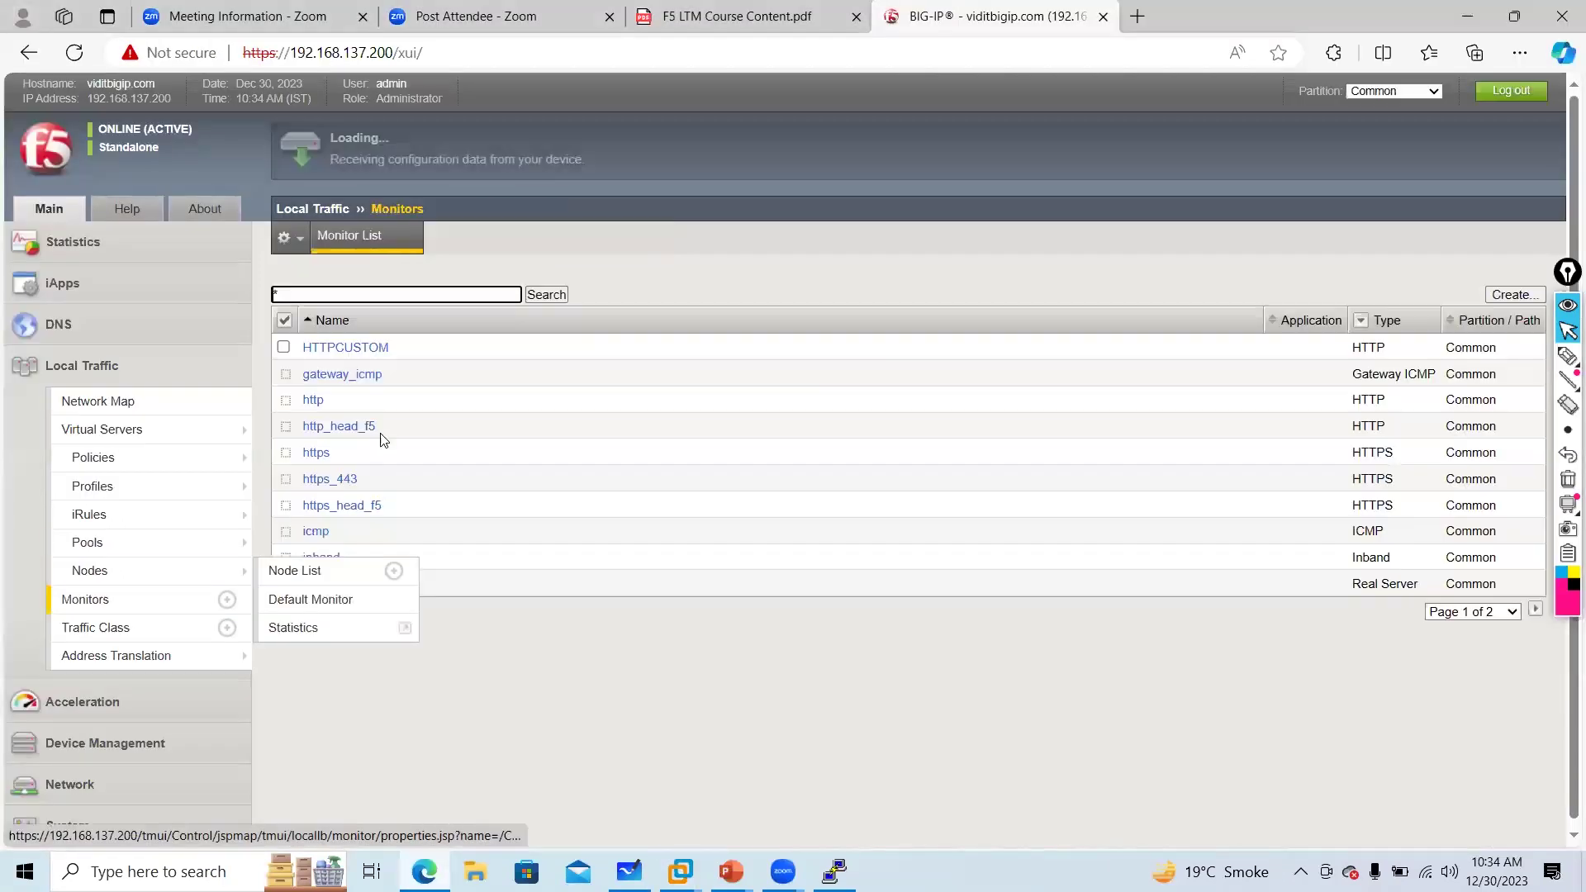
left_click(340, 347)
double_click(542, 642)
key("ctrl+v")
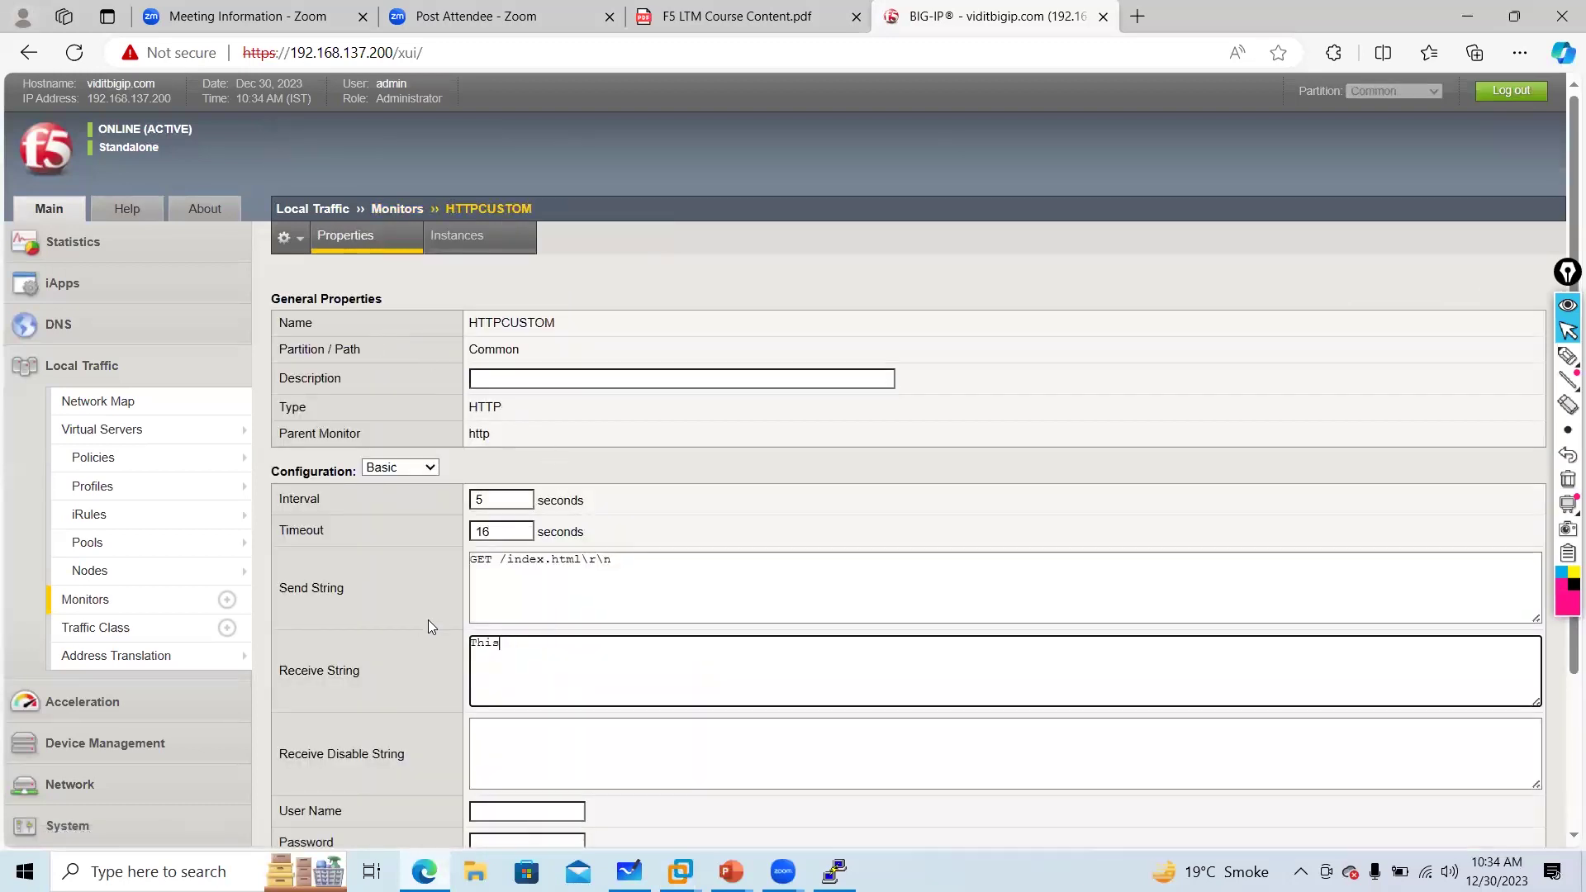
type("s")
scroll(428, 619, "down", 3)
left_click(283, 818)
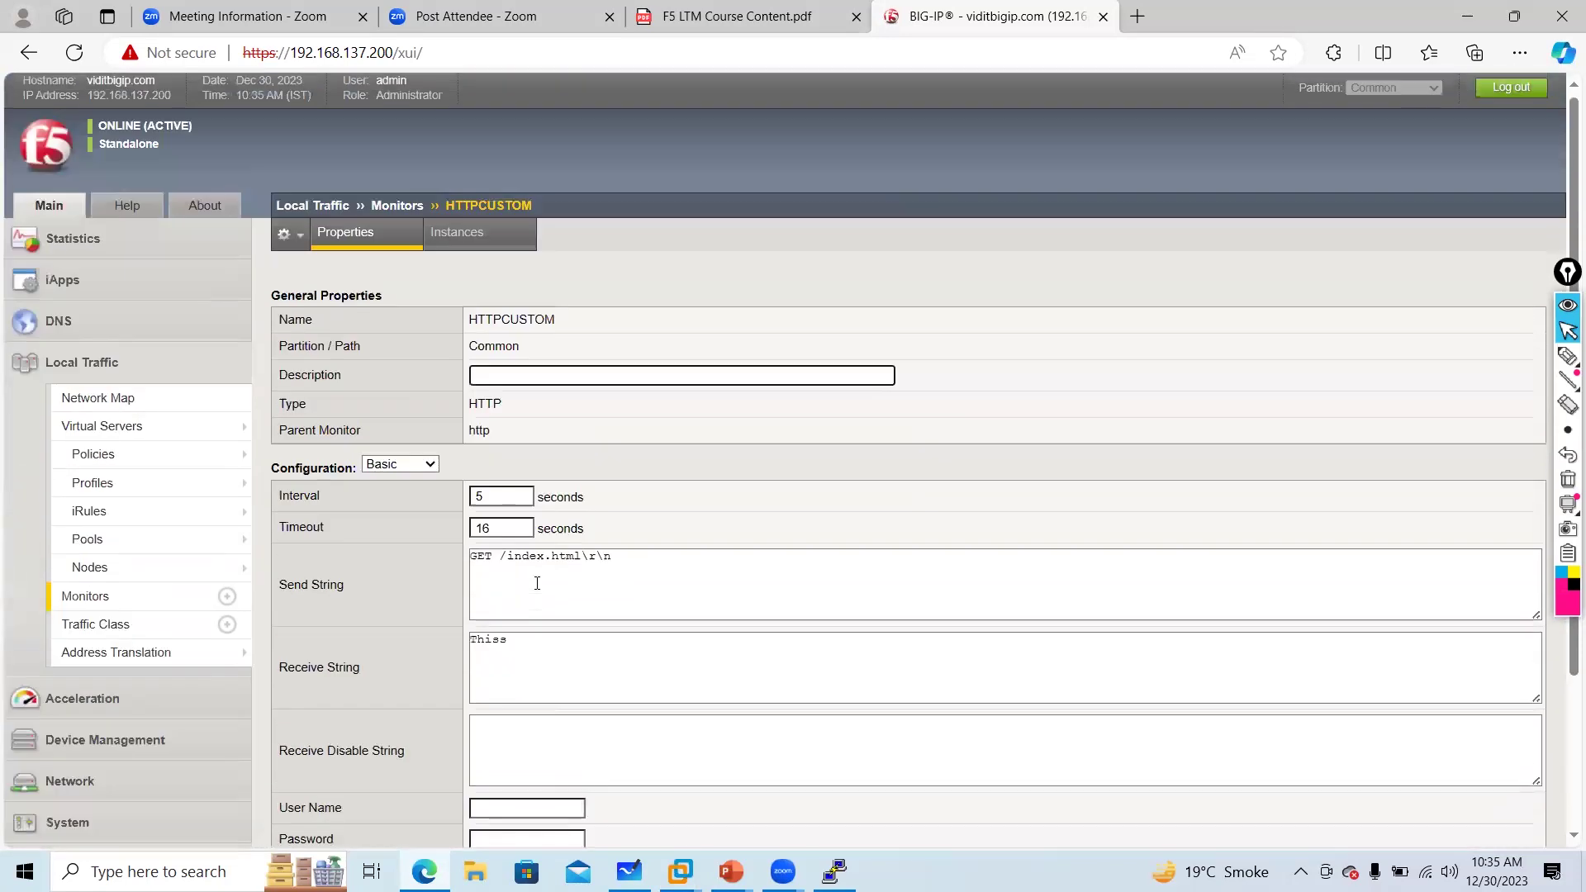
left_click(177, 608)
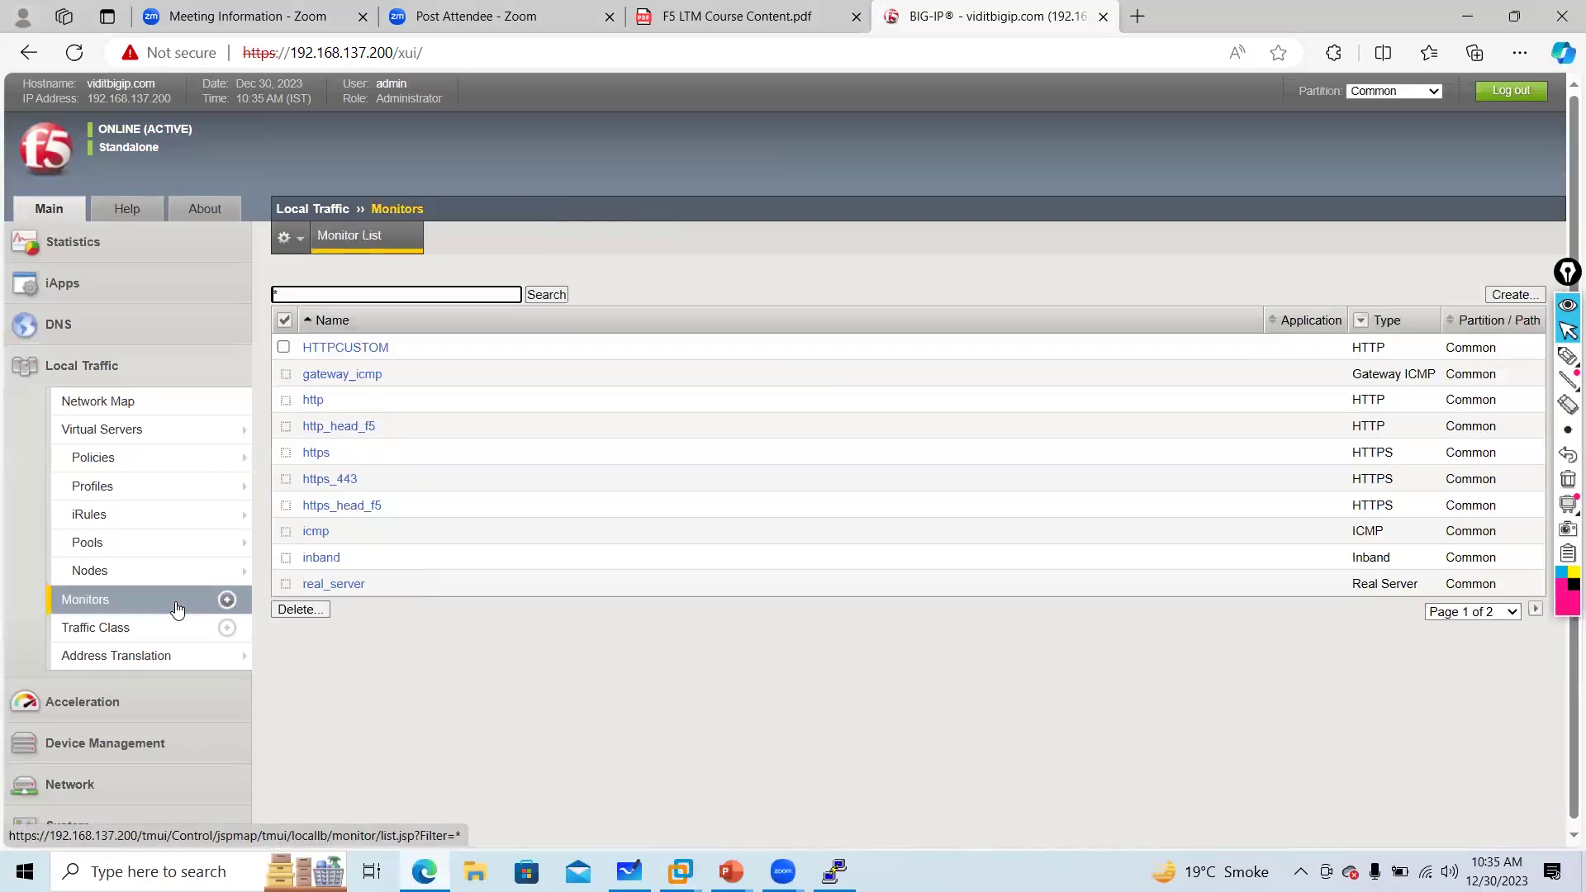
left_click(137, 551)
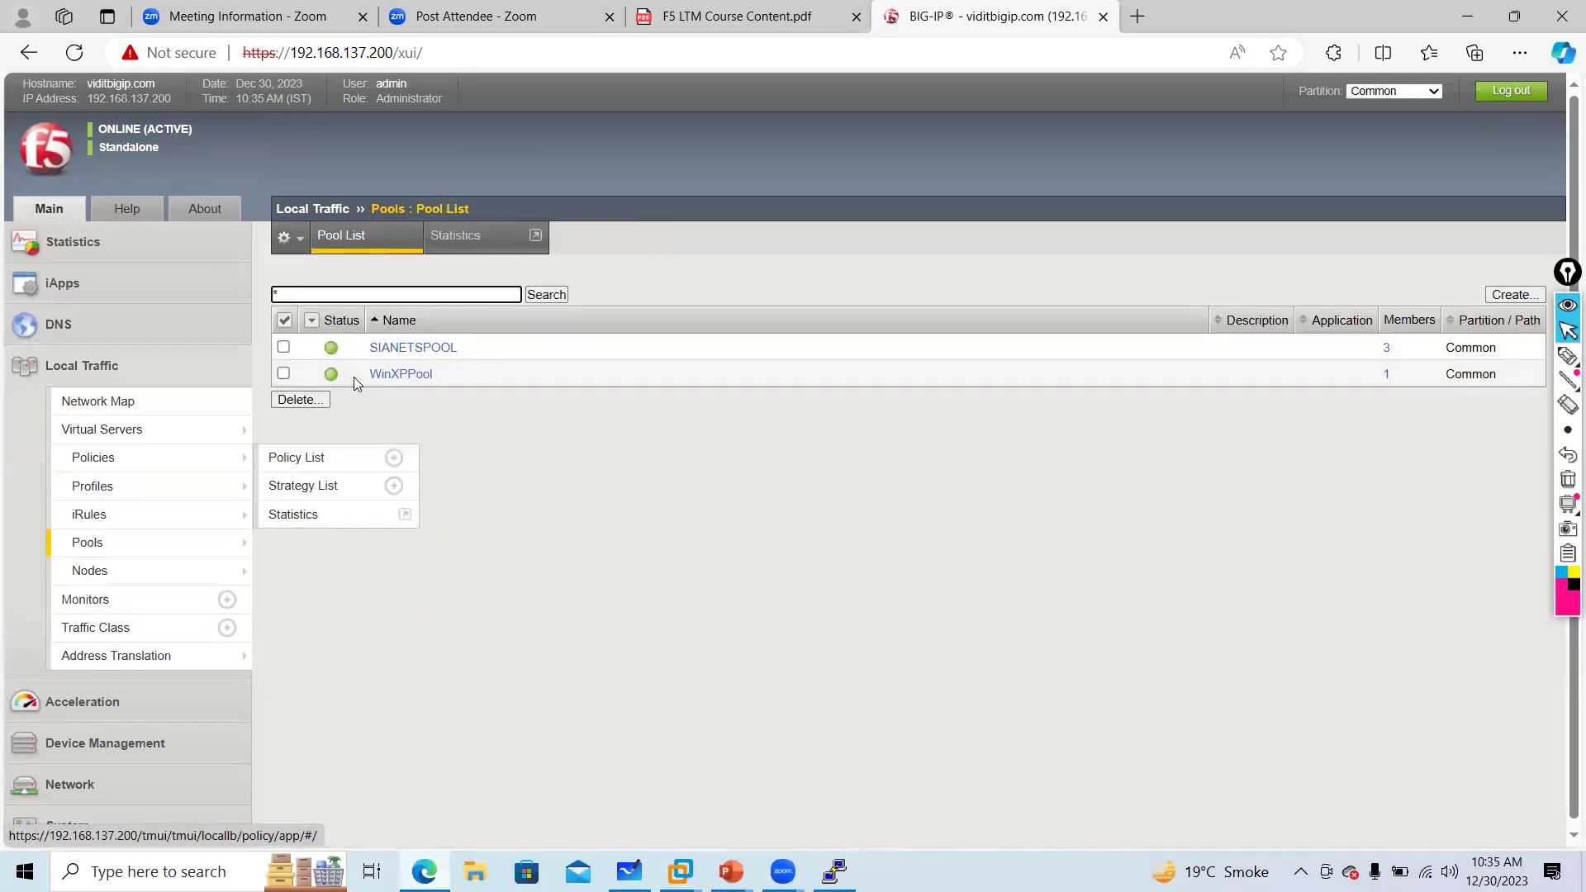
left_click(392, 374)
left_click(459, 237)
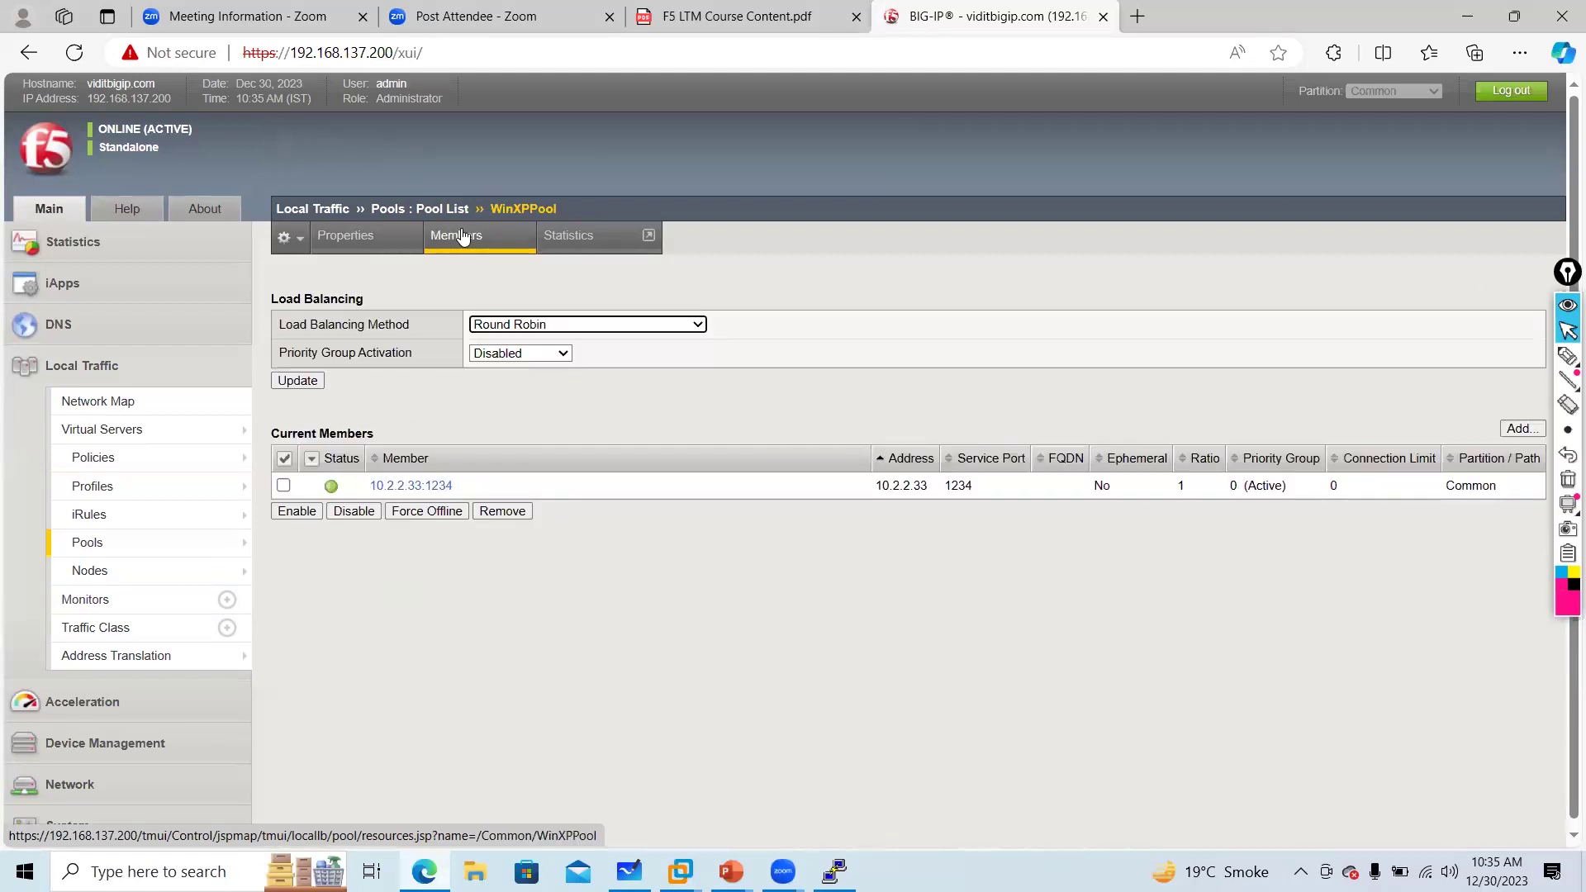
left_click(130, 568)
left_click(129, 555)
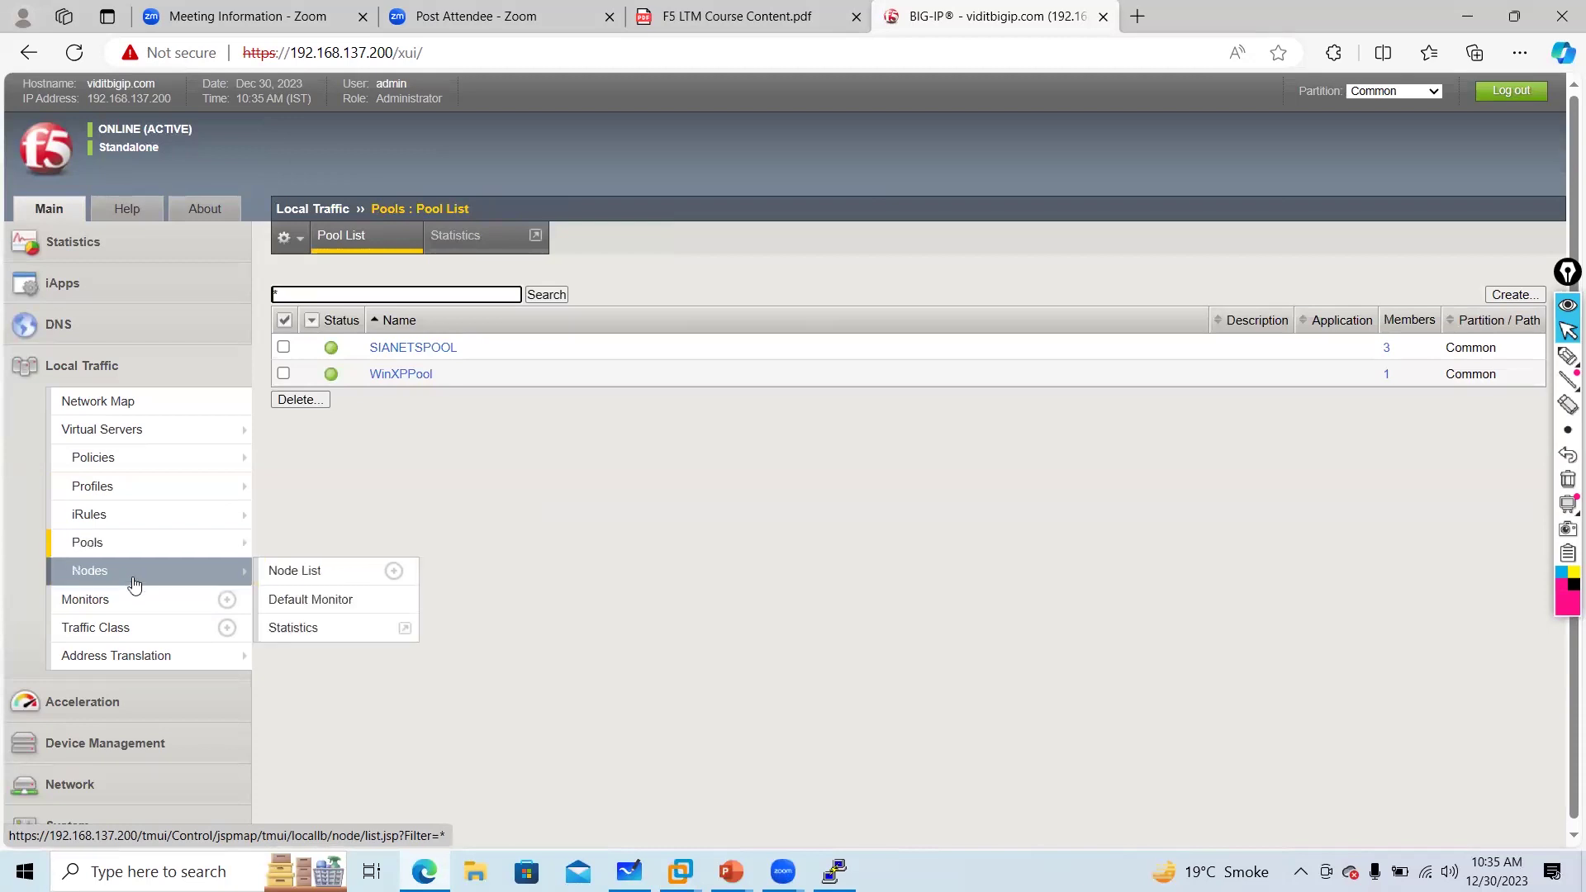
left_click(138, 598)
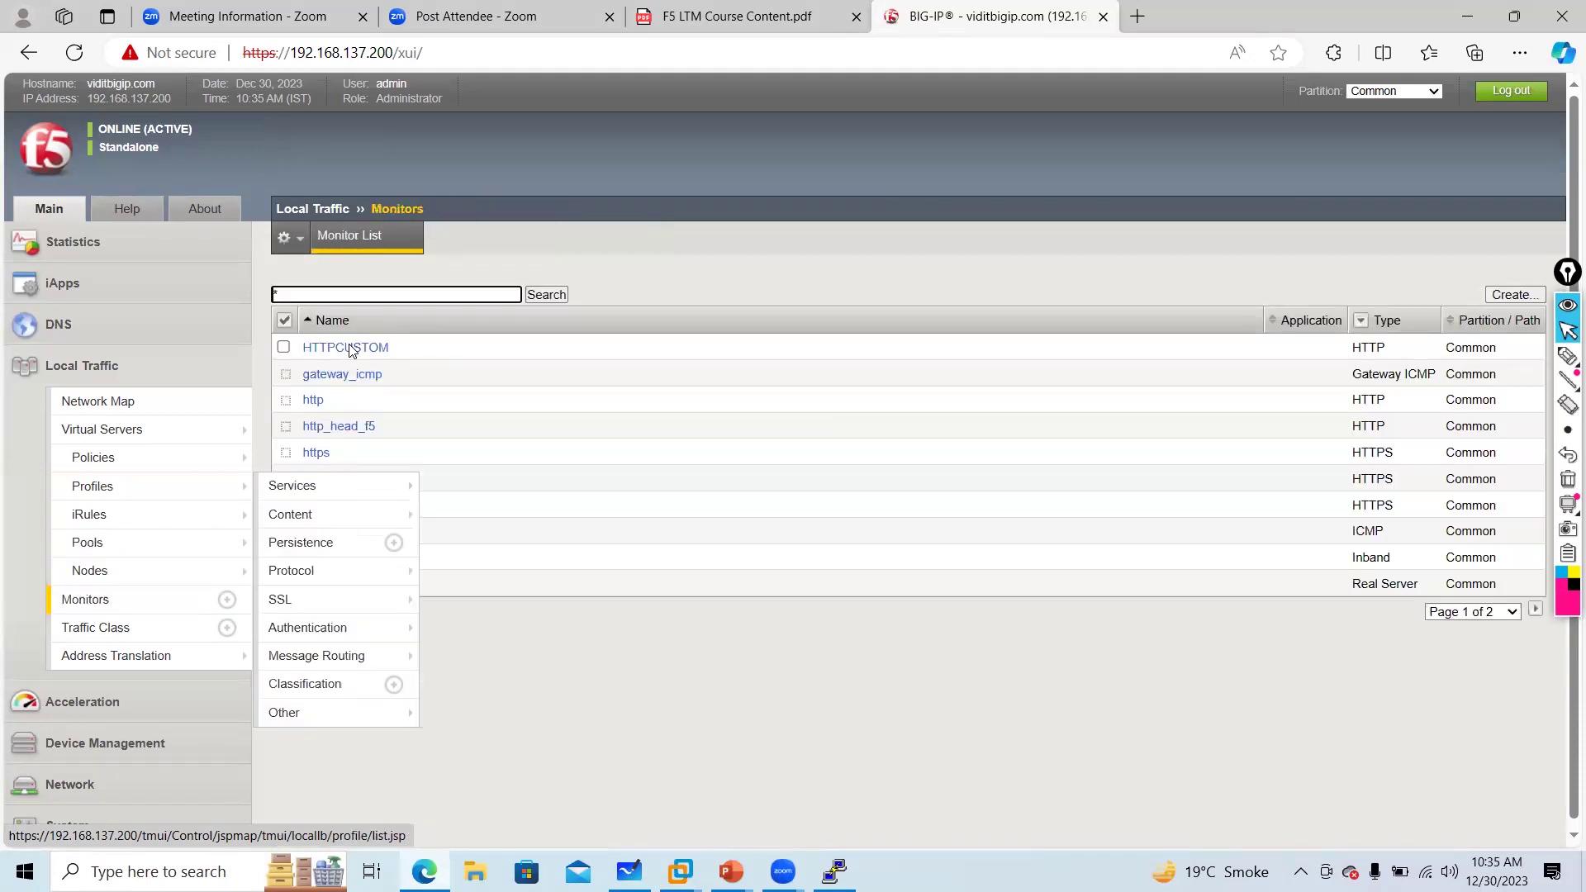
double_click(347, 346)
left_click(347, 346)
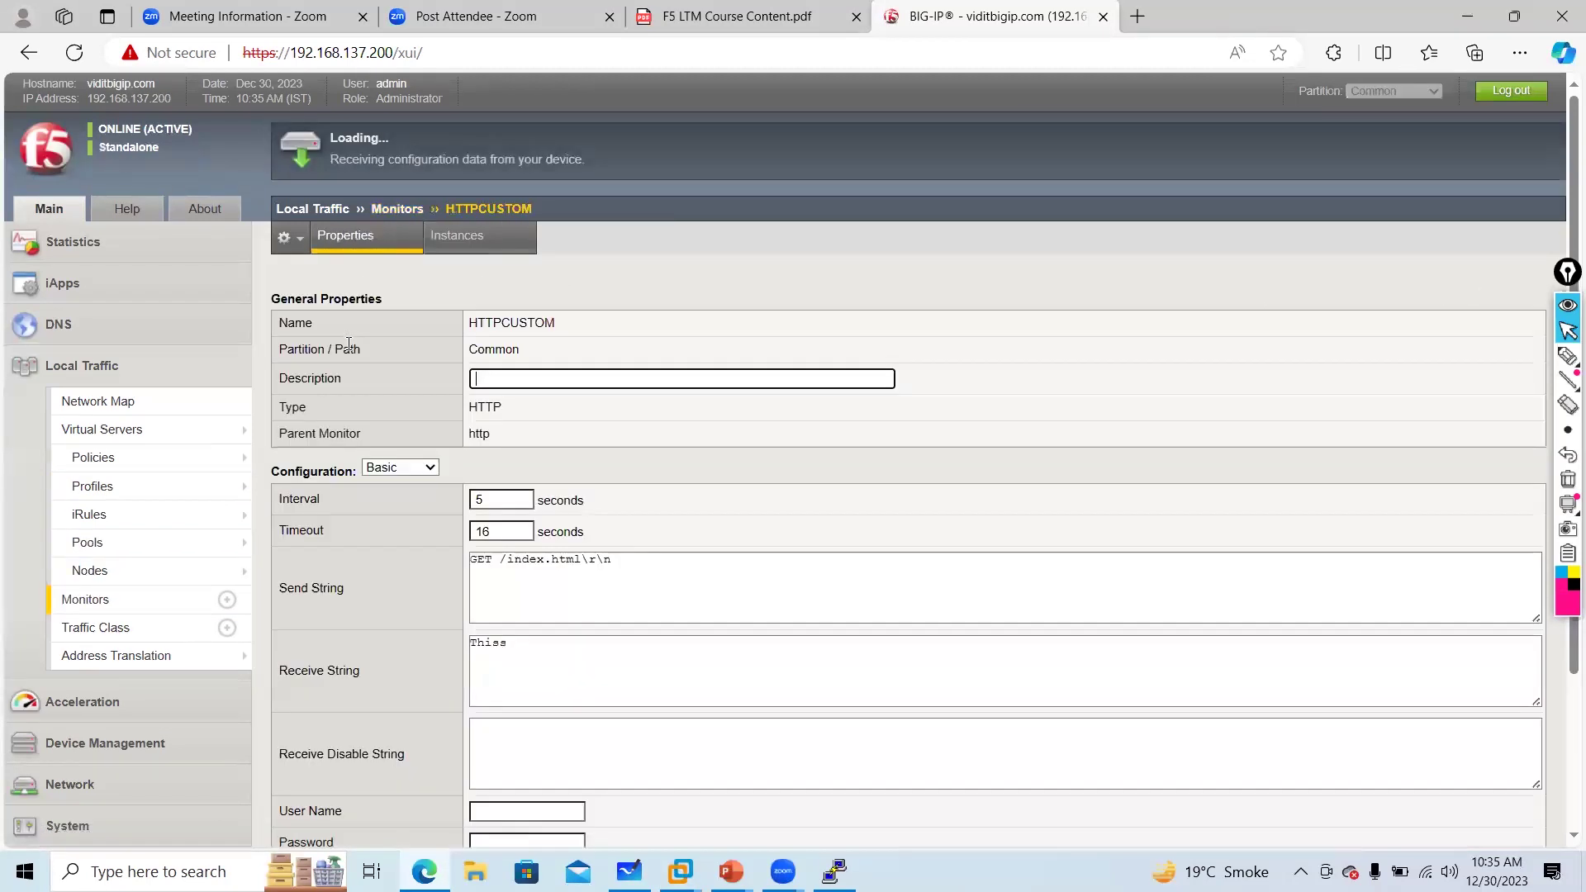
left_click(108, 513)
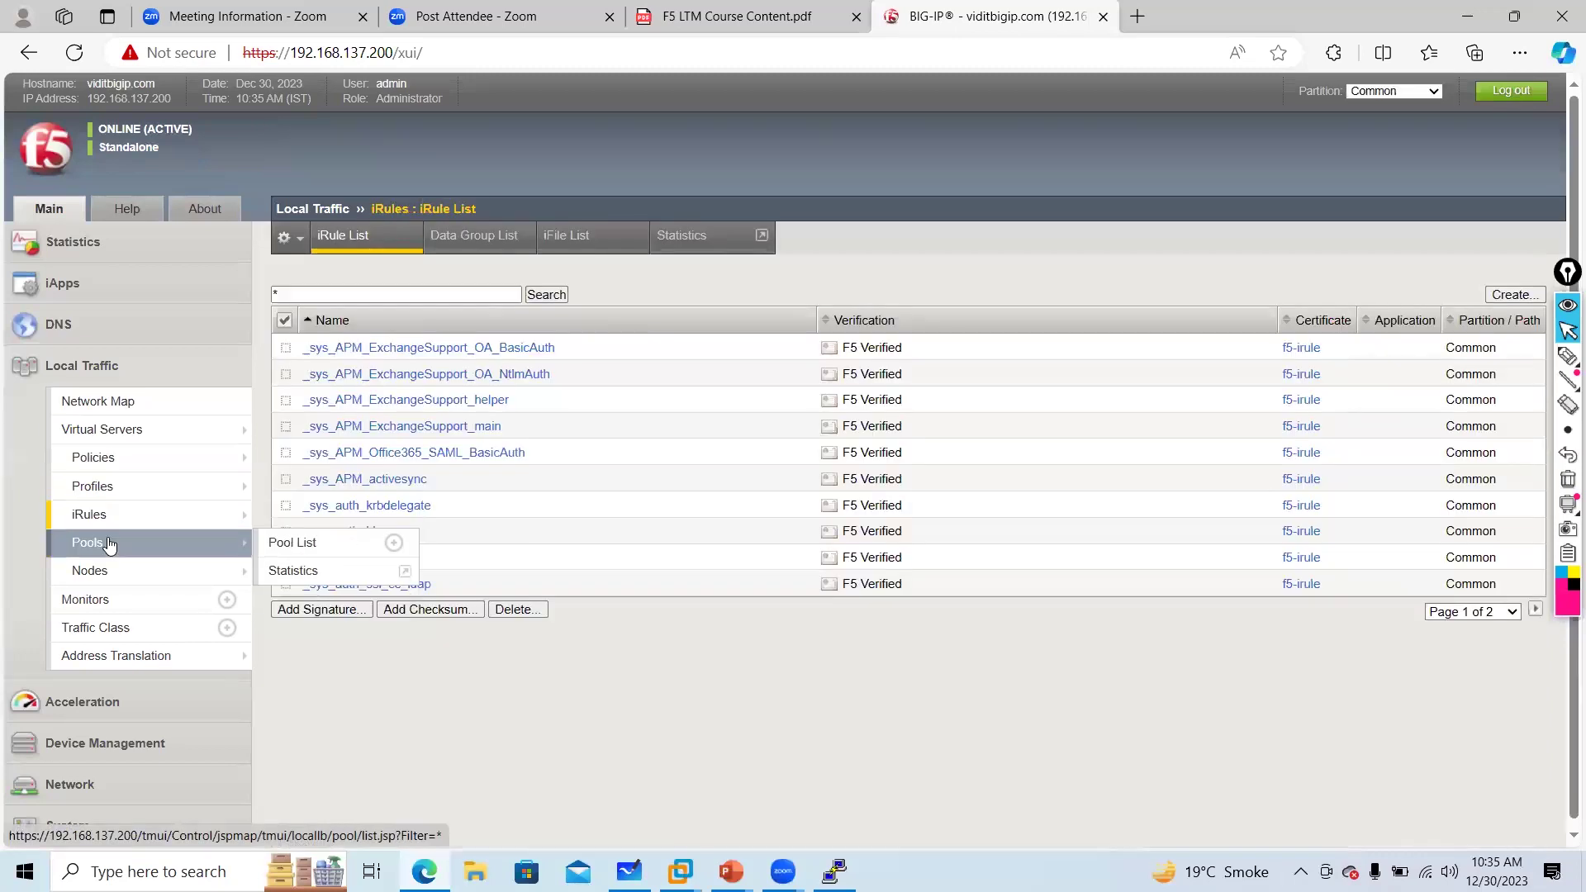
left_click(97, 542)
left_click(382, 375)
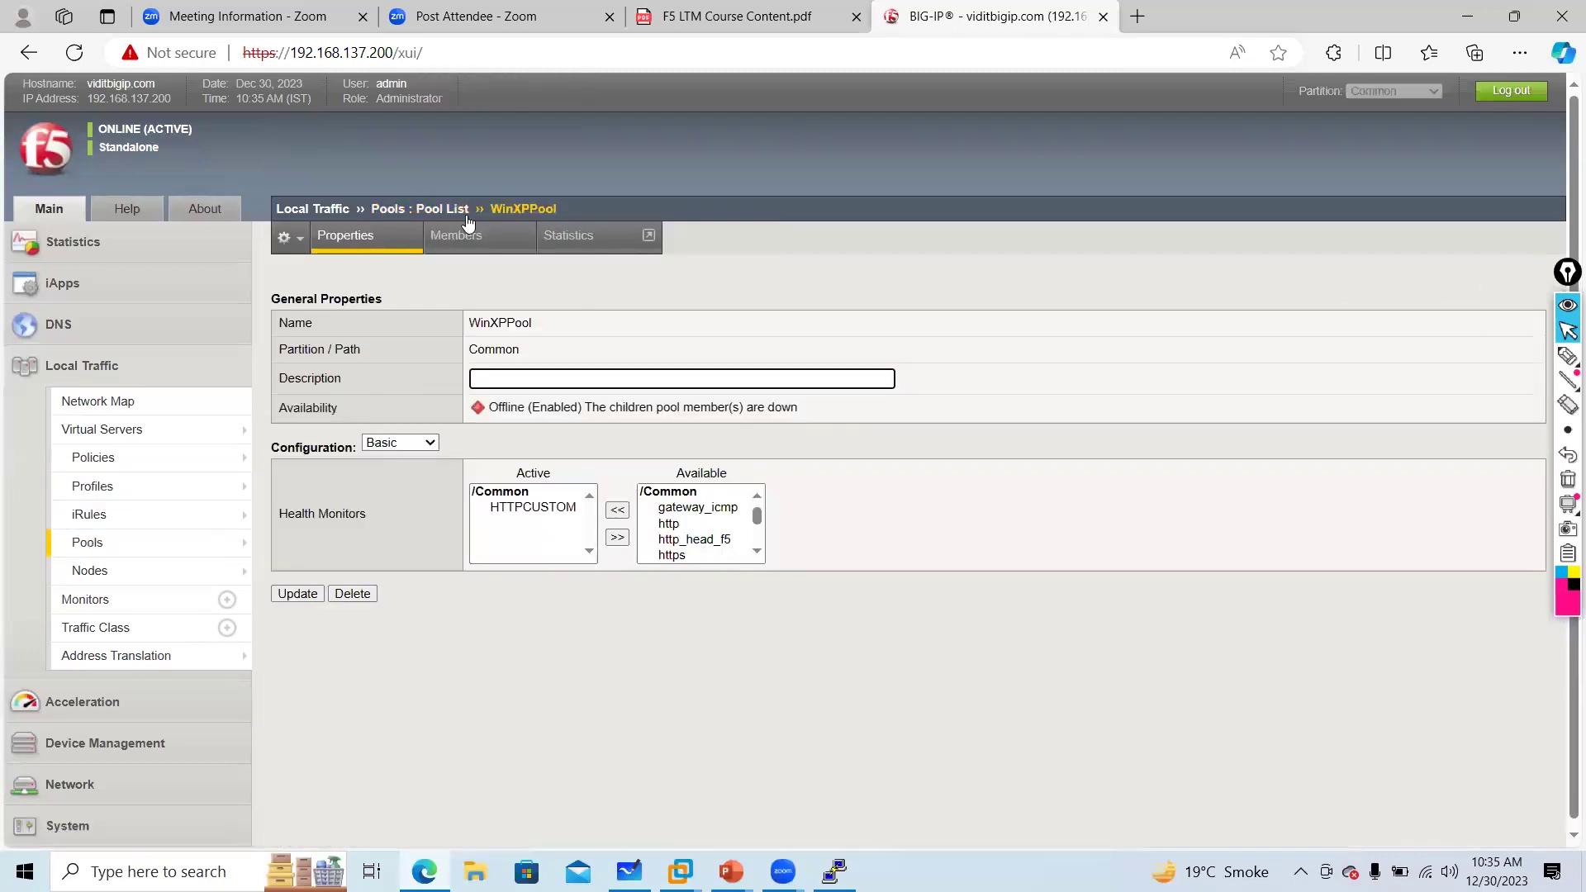
left_click(484, 239)
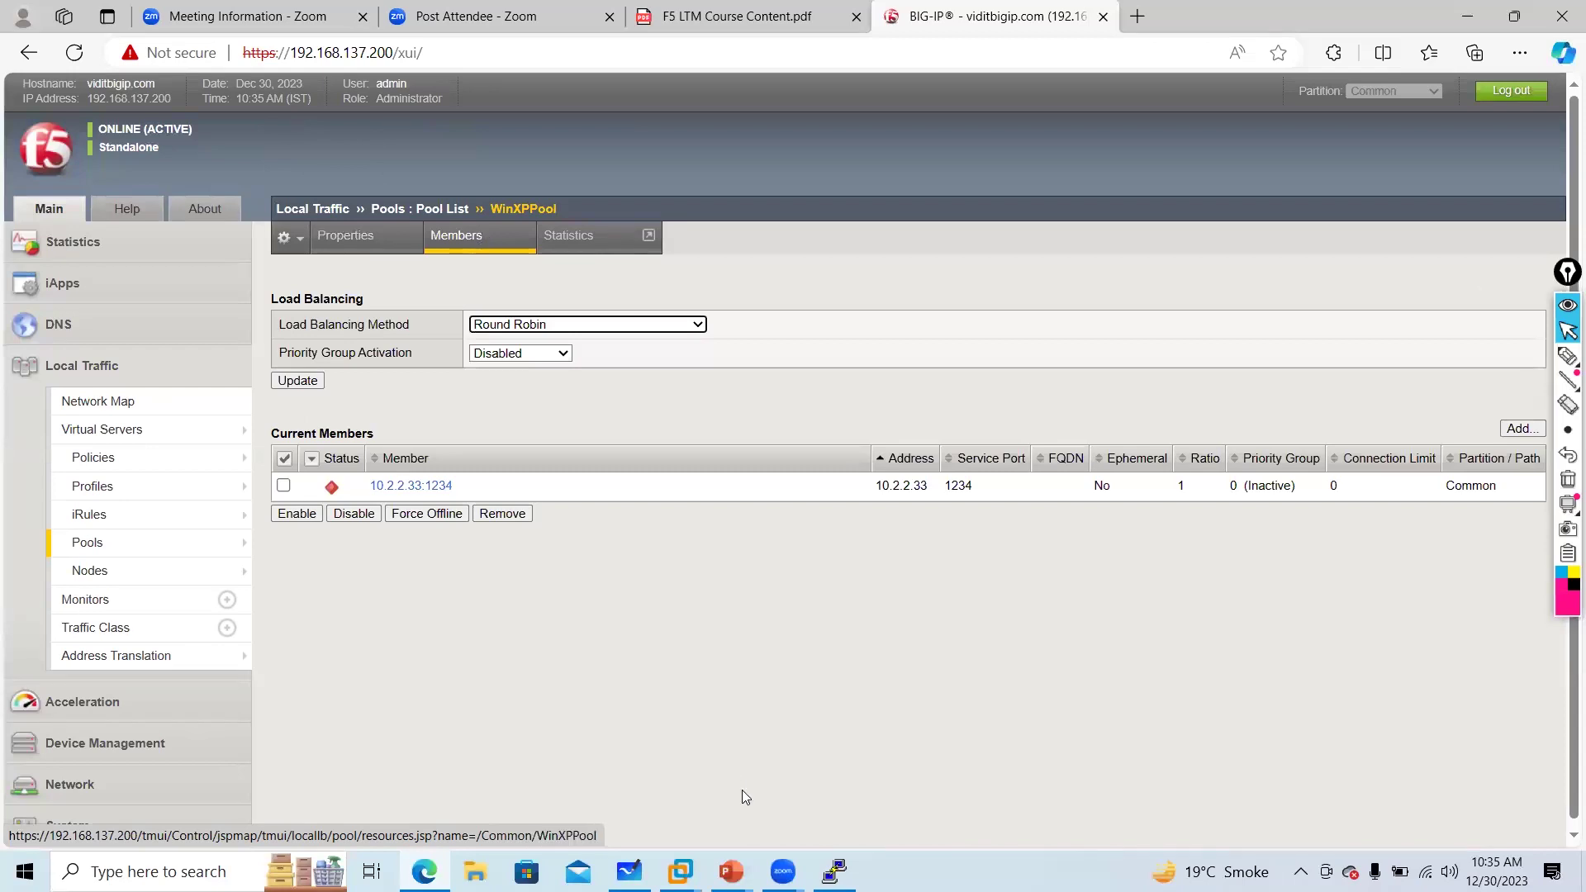
left_click(834, 872)
double_click(504, 252)
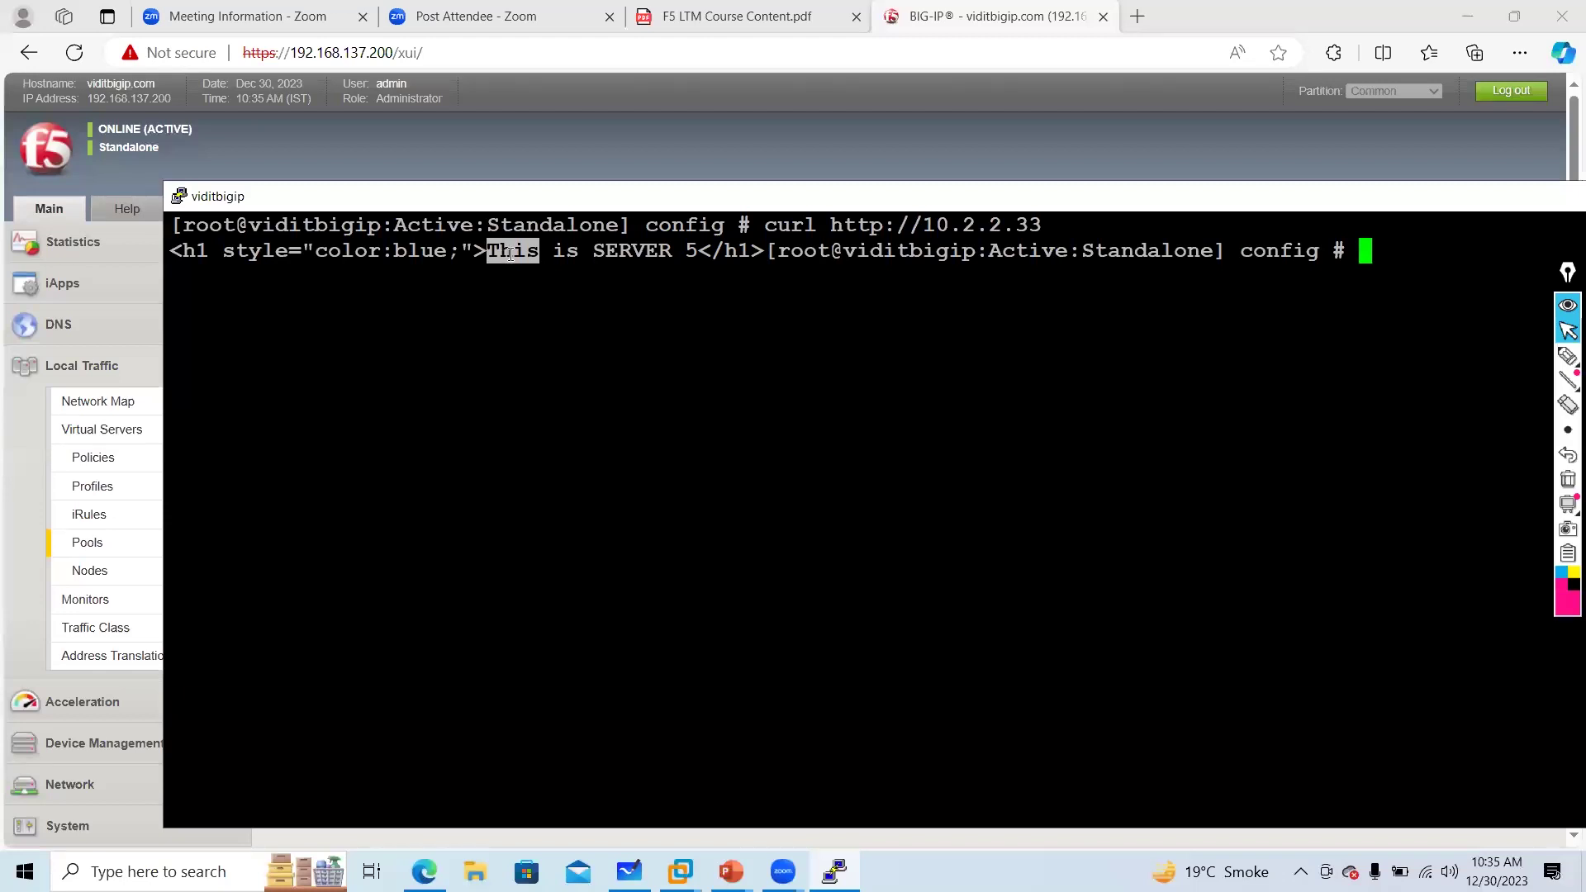
left_click(1183, 152)
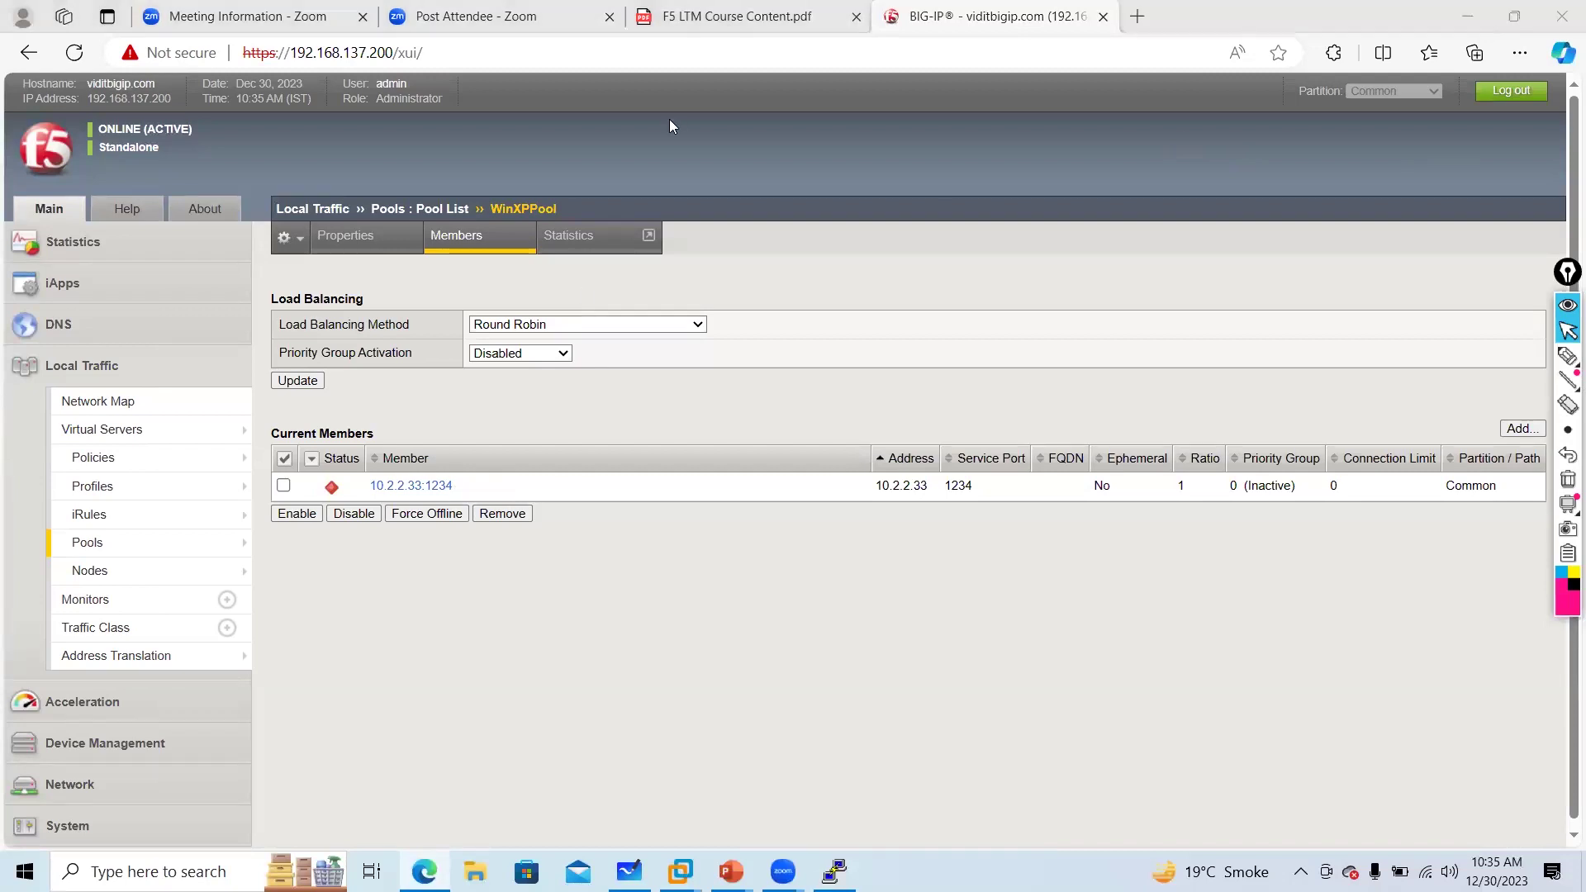
Correct the HTTPCUSTOM receive string from 'Thiss' to 'This' and update the monitor.
left_click(104, 544)
left_click(409, 374)
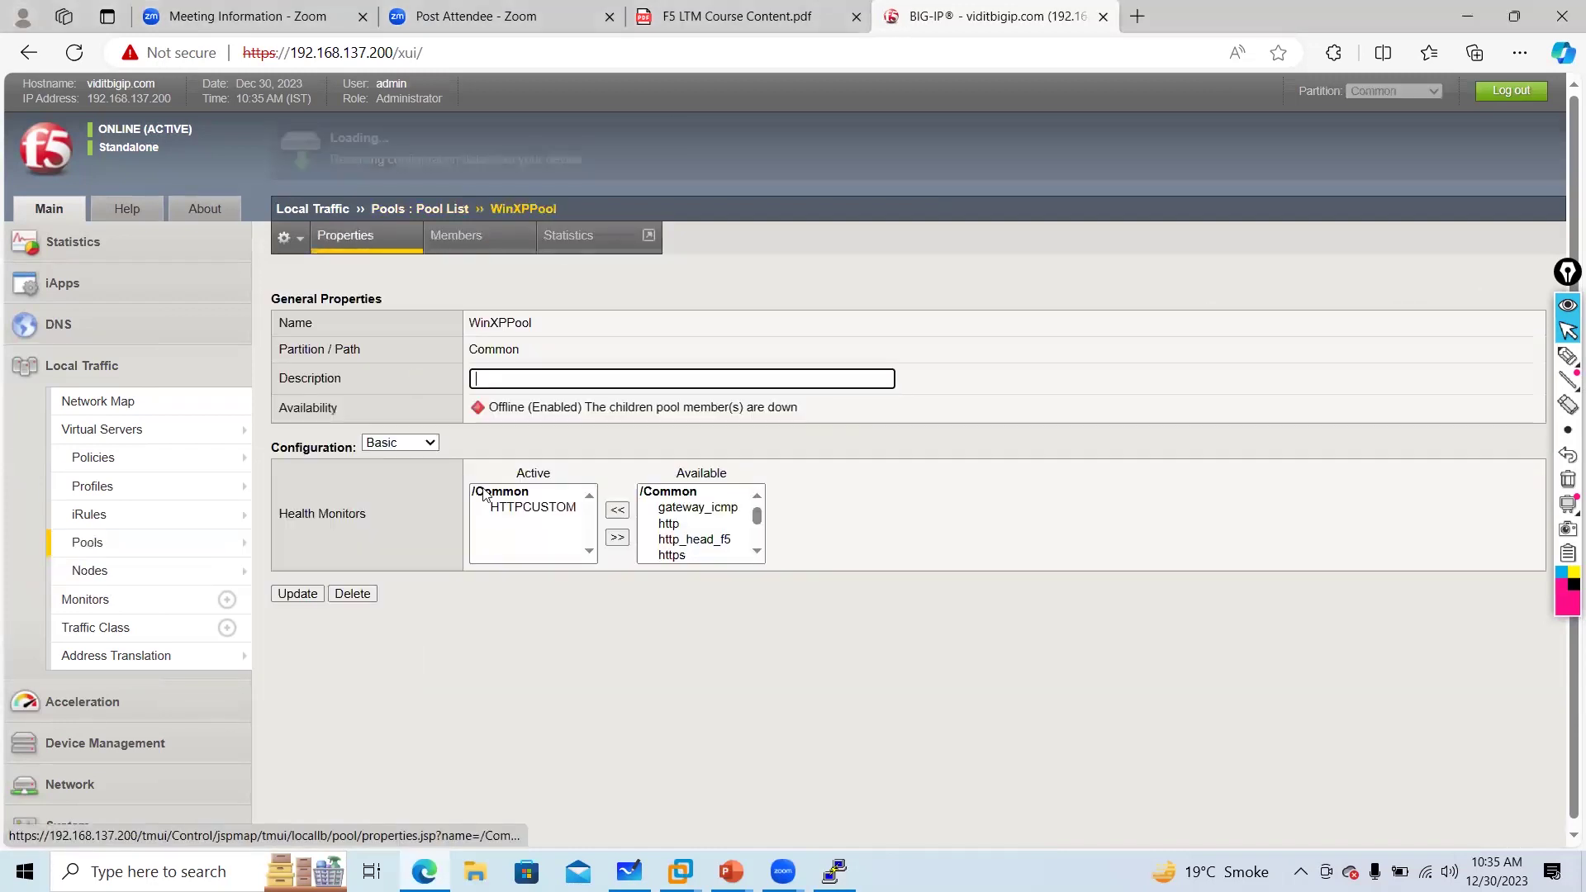
left_click(86, 600)
left_click(335, 346)
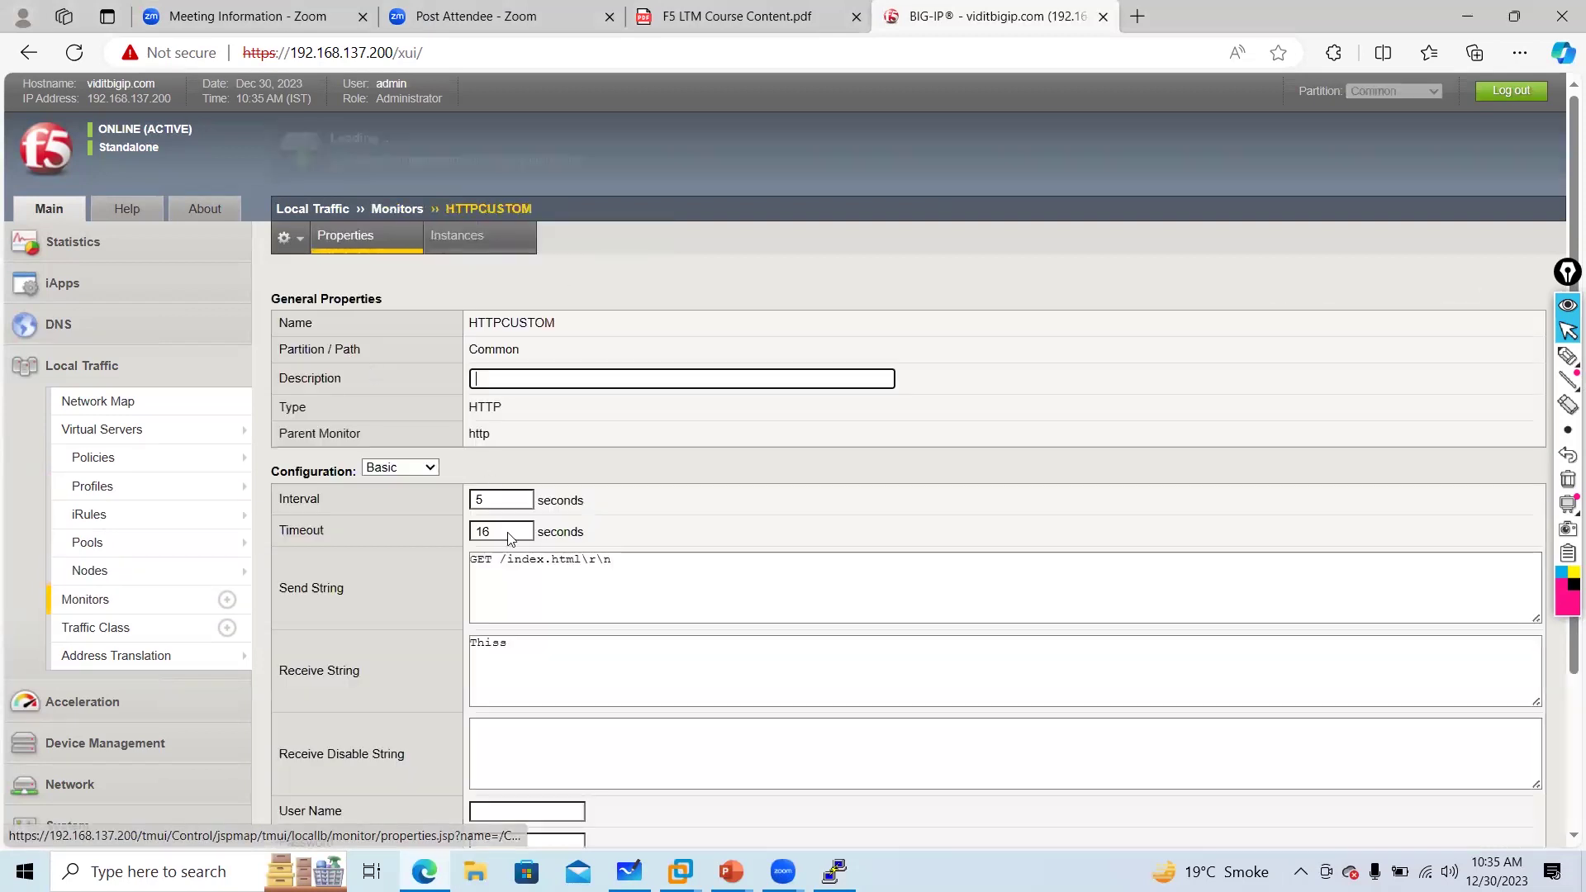
left_click(519, 642)
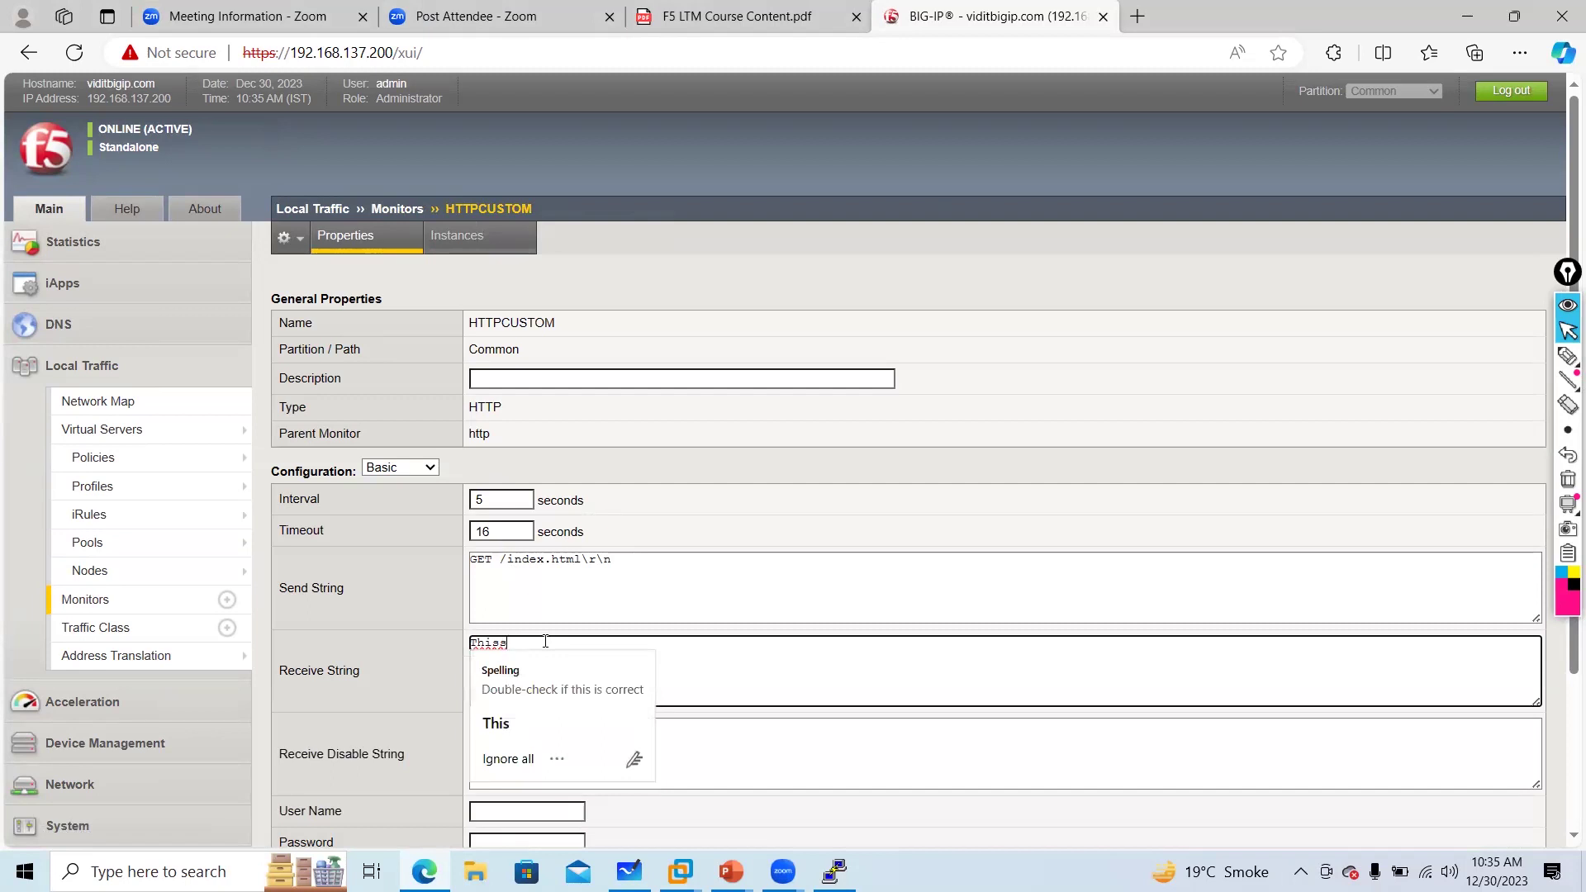
left_click(495, 723)
scroll(334, 734, "down", 3)
left_click(316, 818)
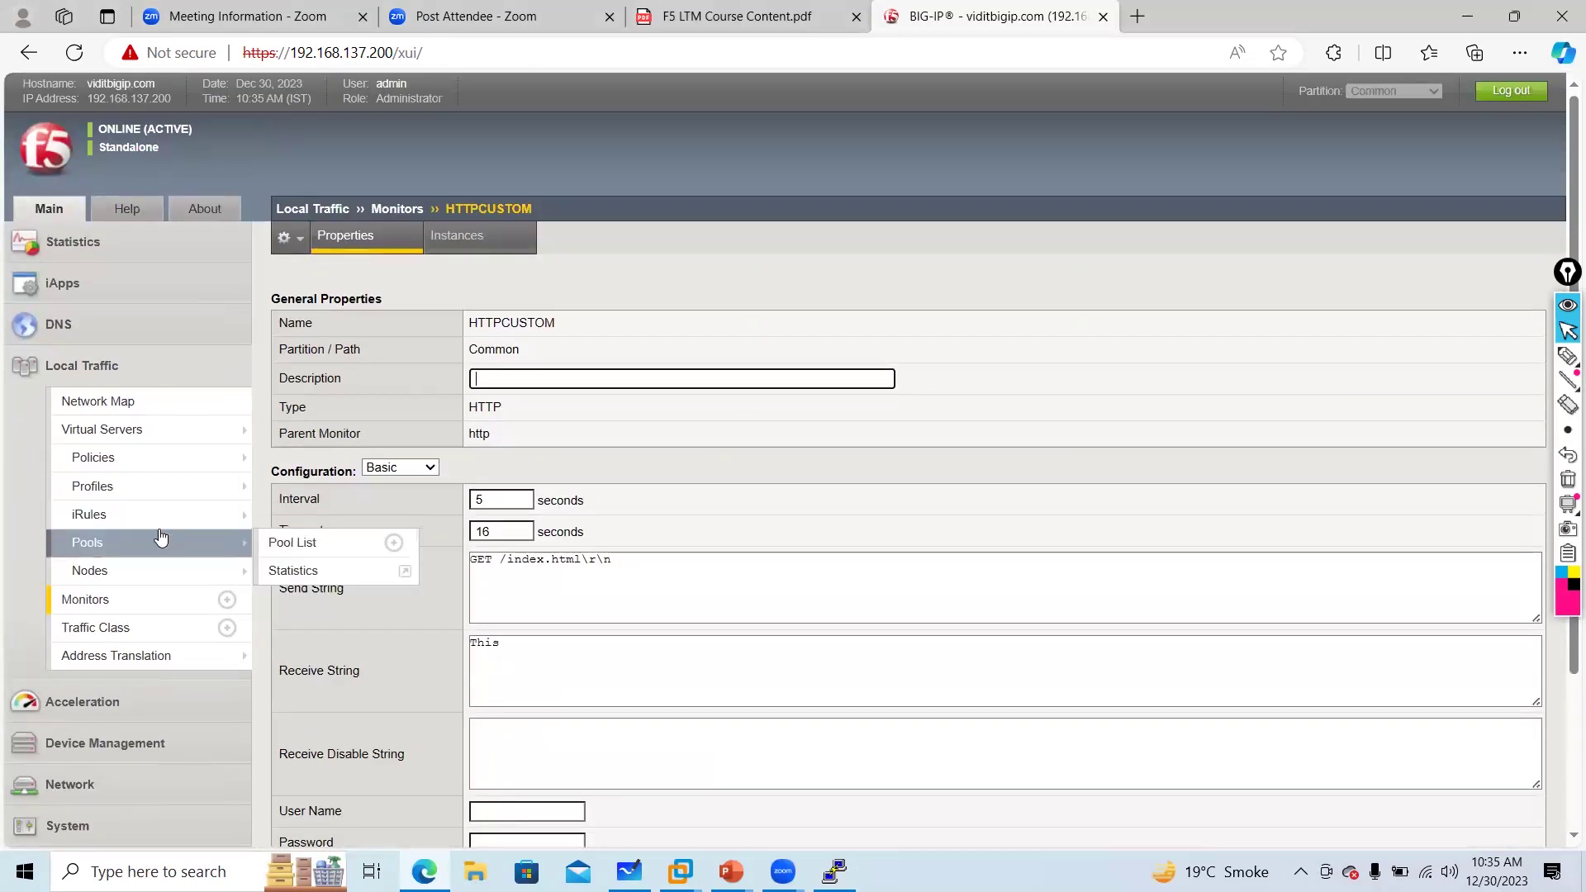
Open WinXPPool from the Pool List to check its availability.
left_click(285, 542)
left_click(423, 378)
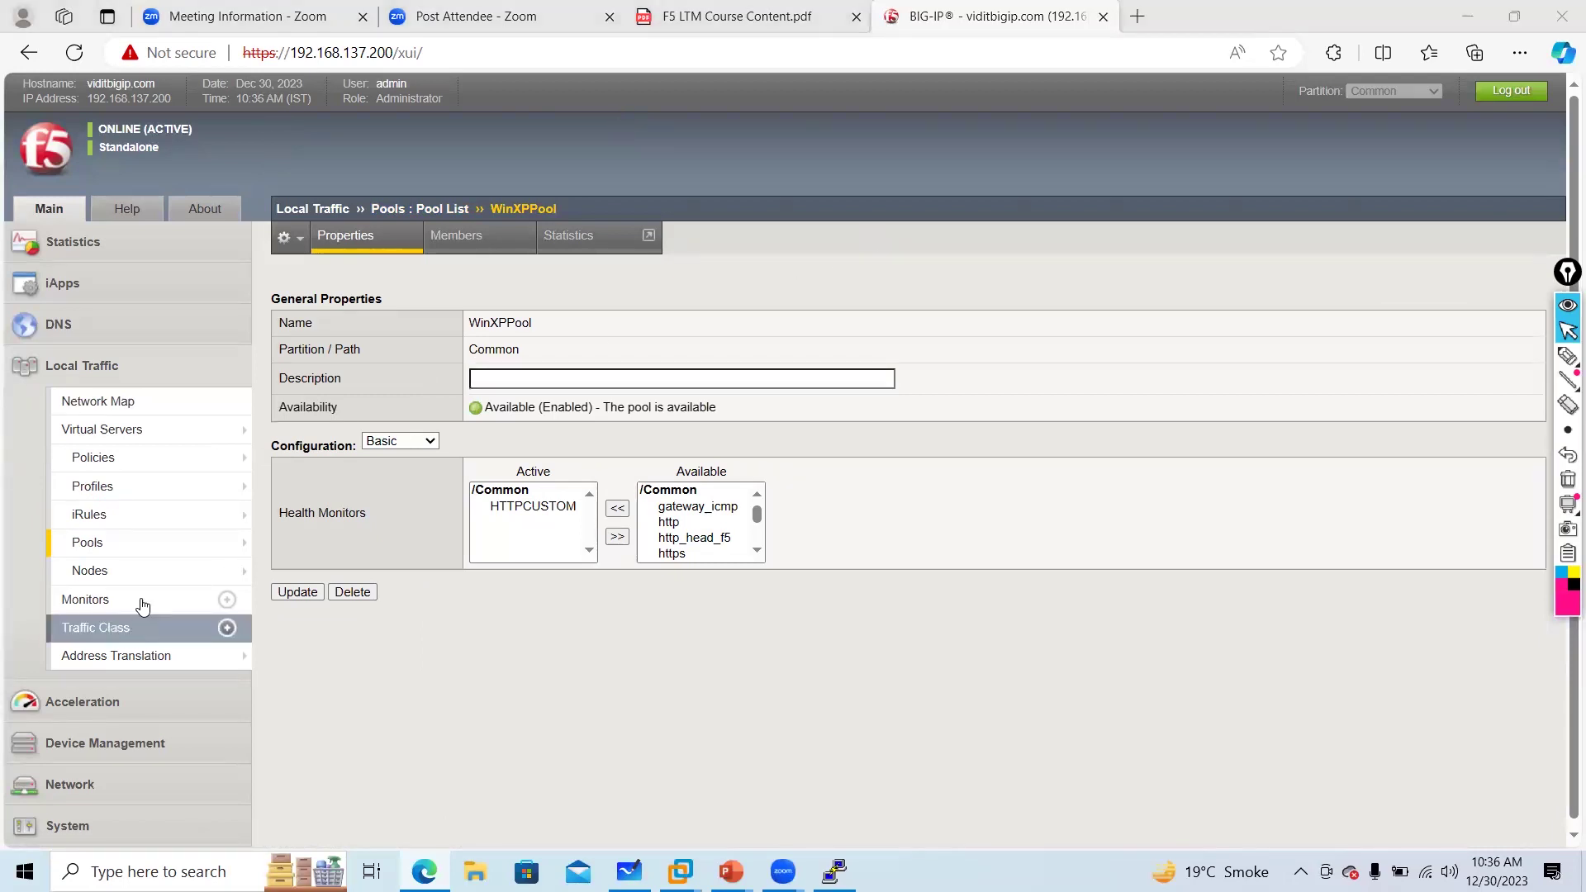
mouse_move(140, 570)
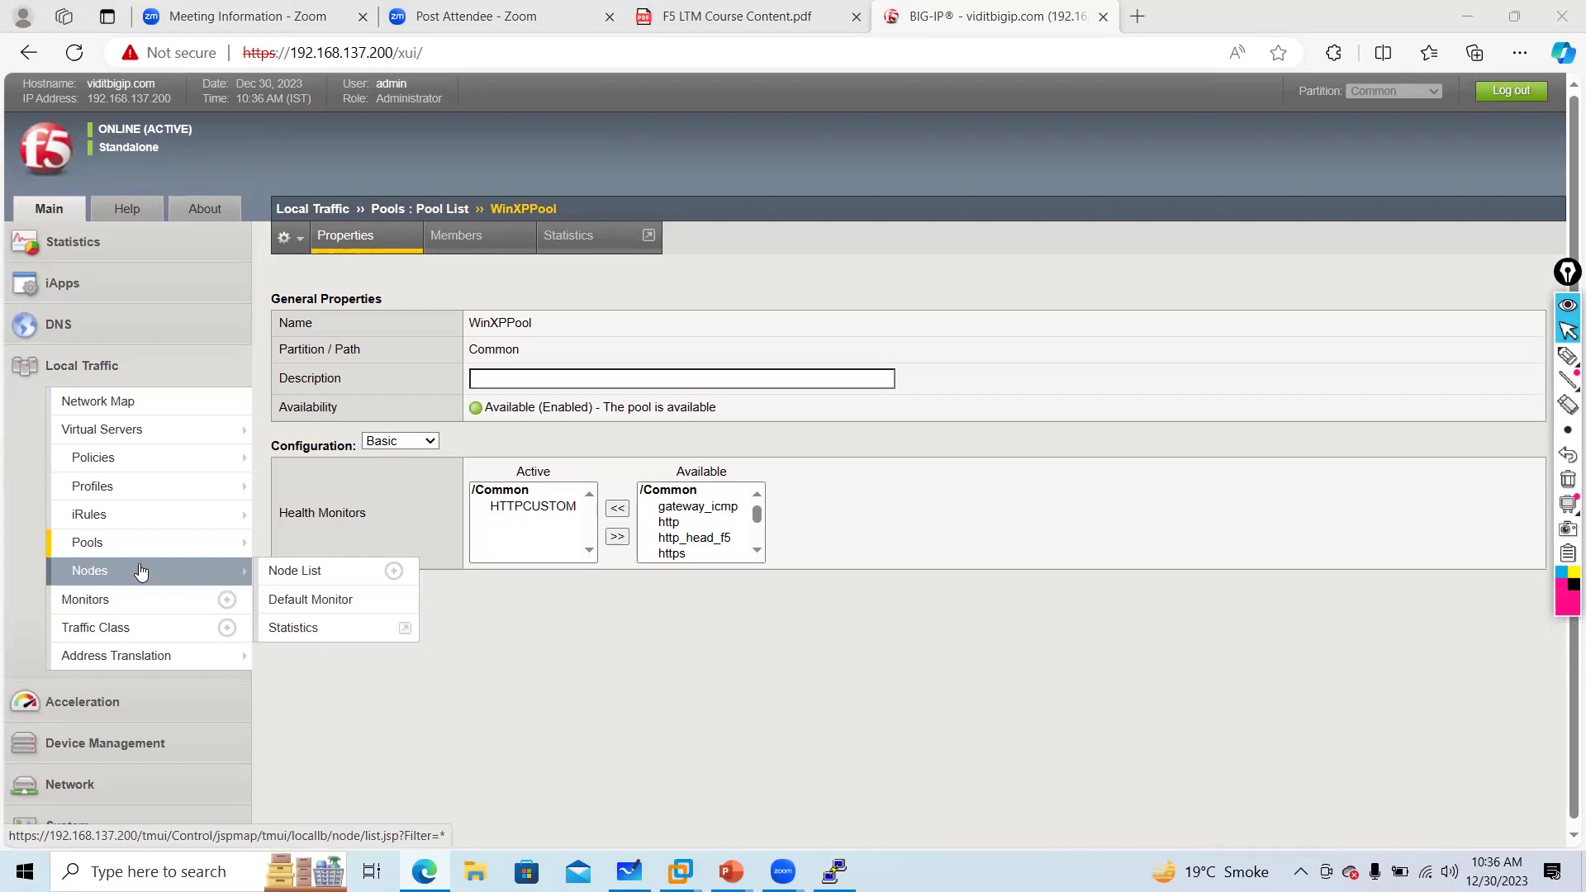
left_click(140, 540)
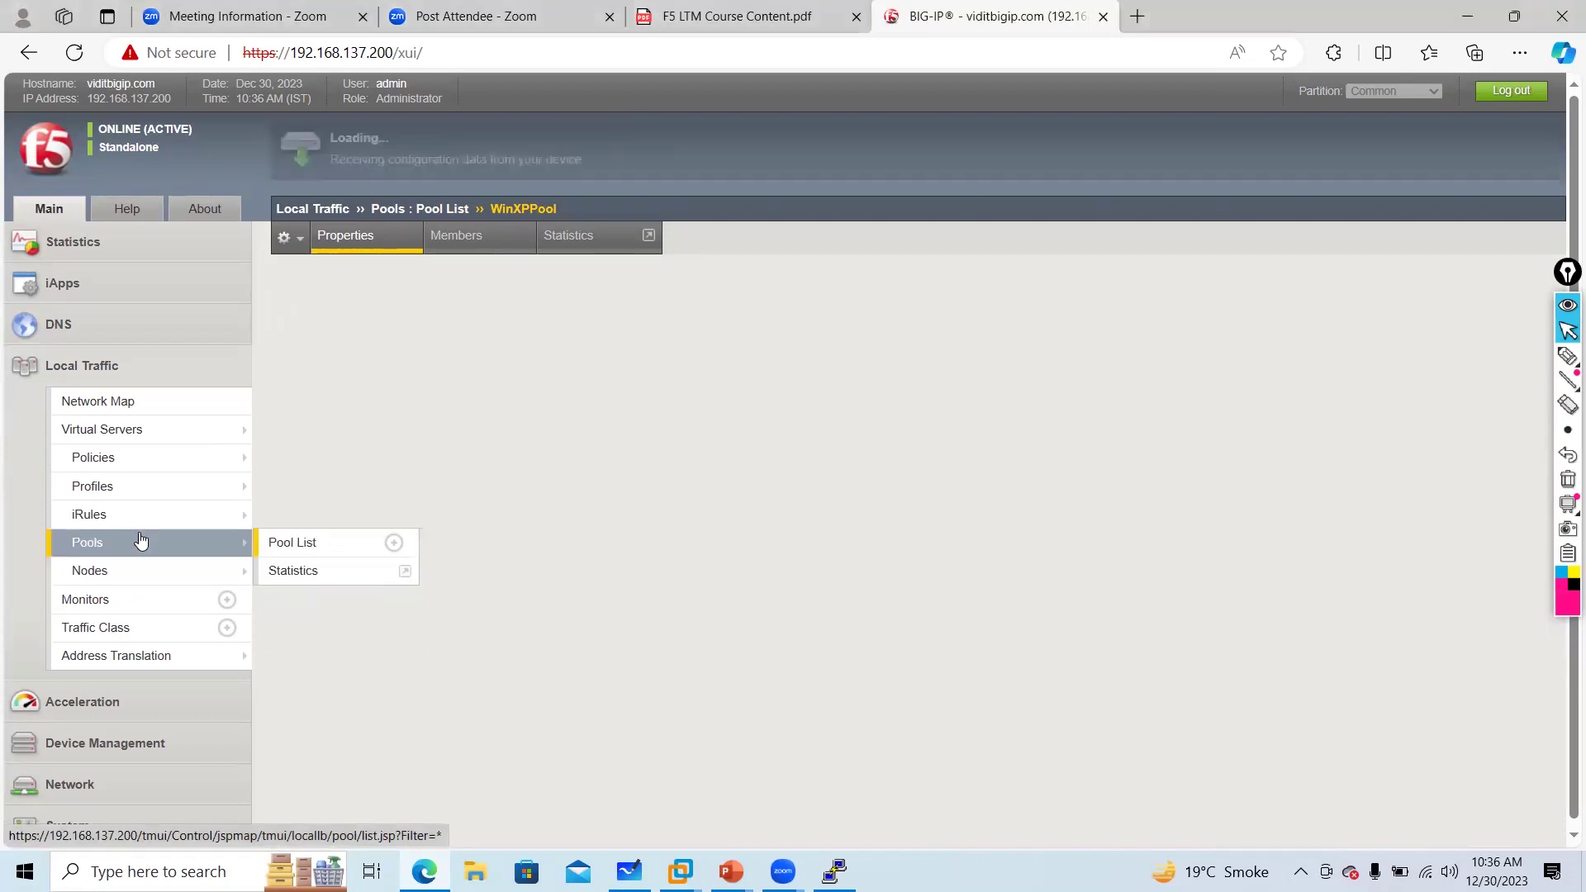
Replace the HTTPCUSTOM receive string 'This' with 'server' and update the monitor.
left_click(126, 601)
left_click(339, 350)
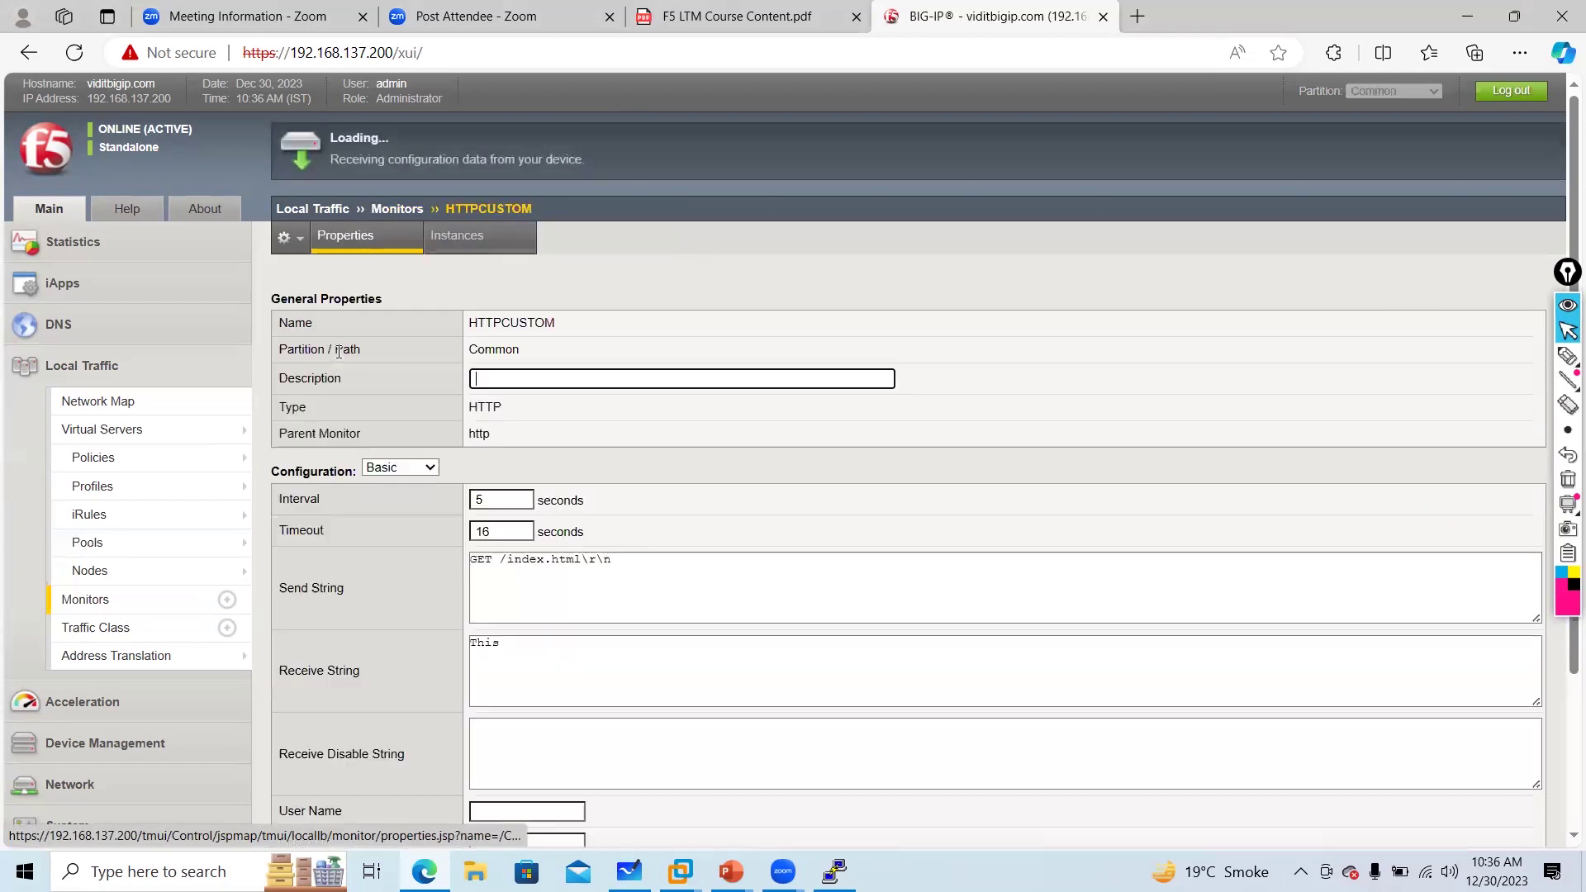
left_click_drag(532, 651, 425, 646)
key("BackSpace")
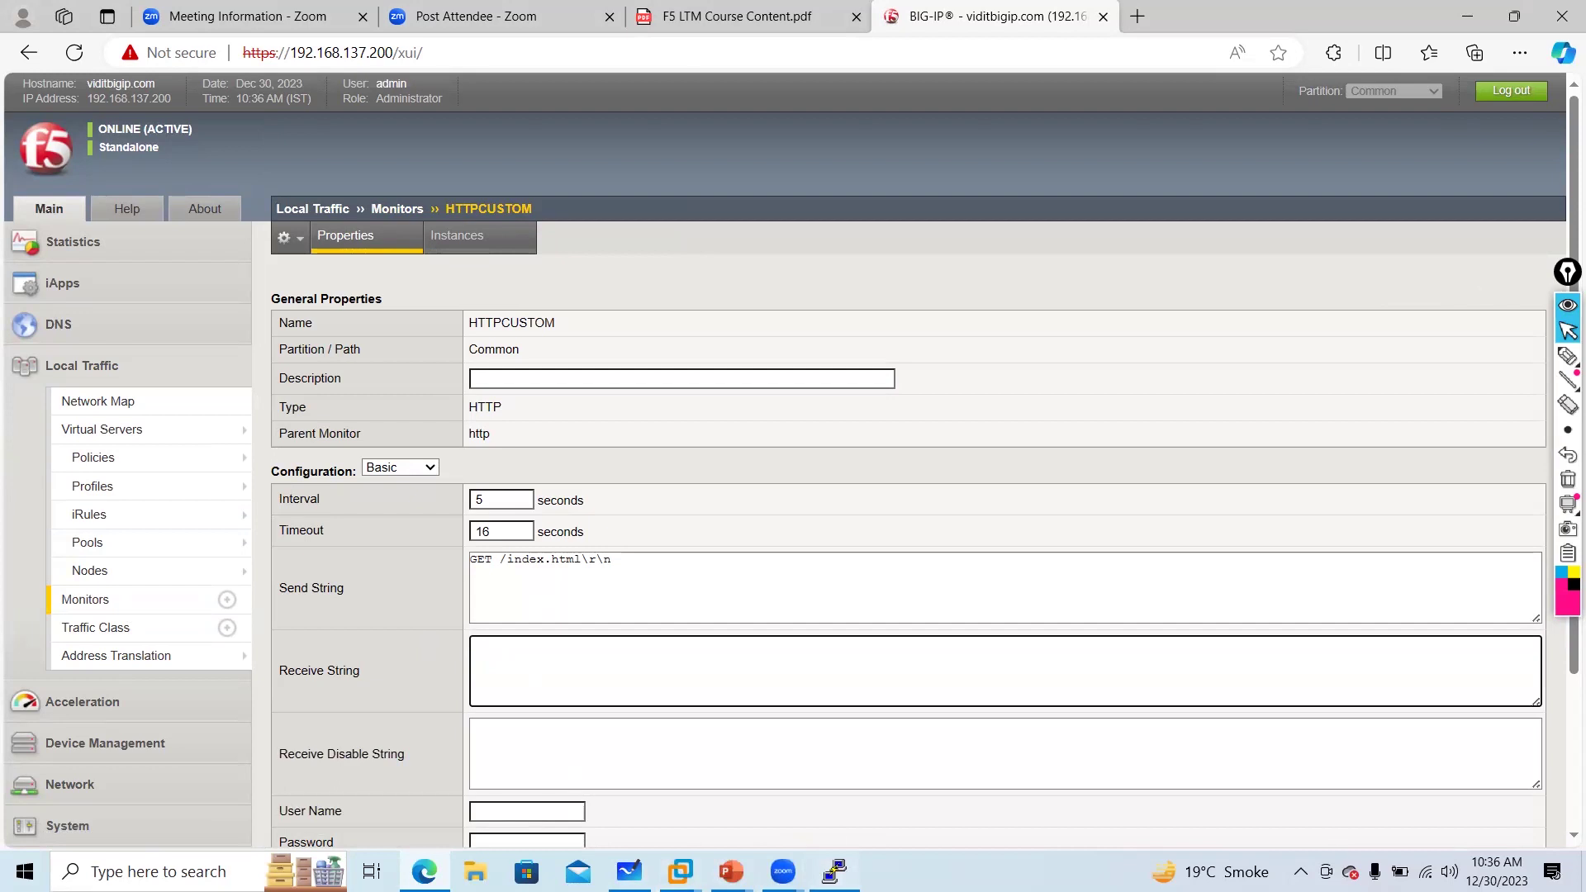
left_click(834, 871)
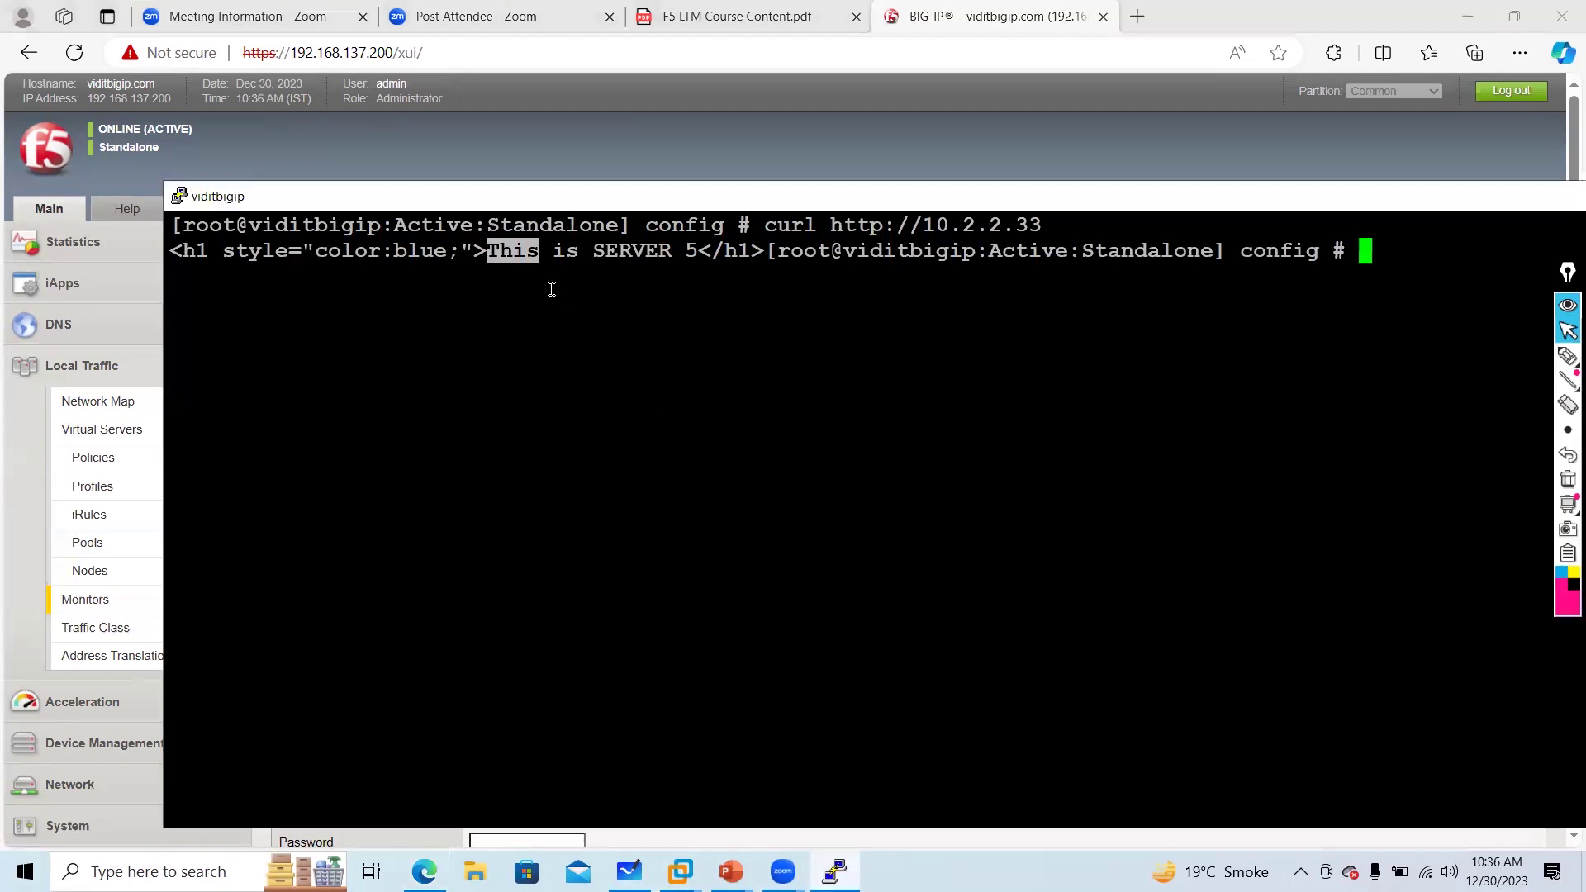
left_click(605, 254)
left_click(610, 157)
left_click(580, 658)
type("server")
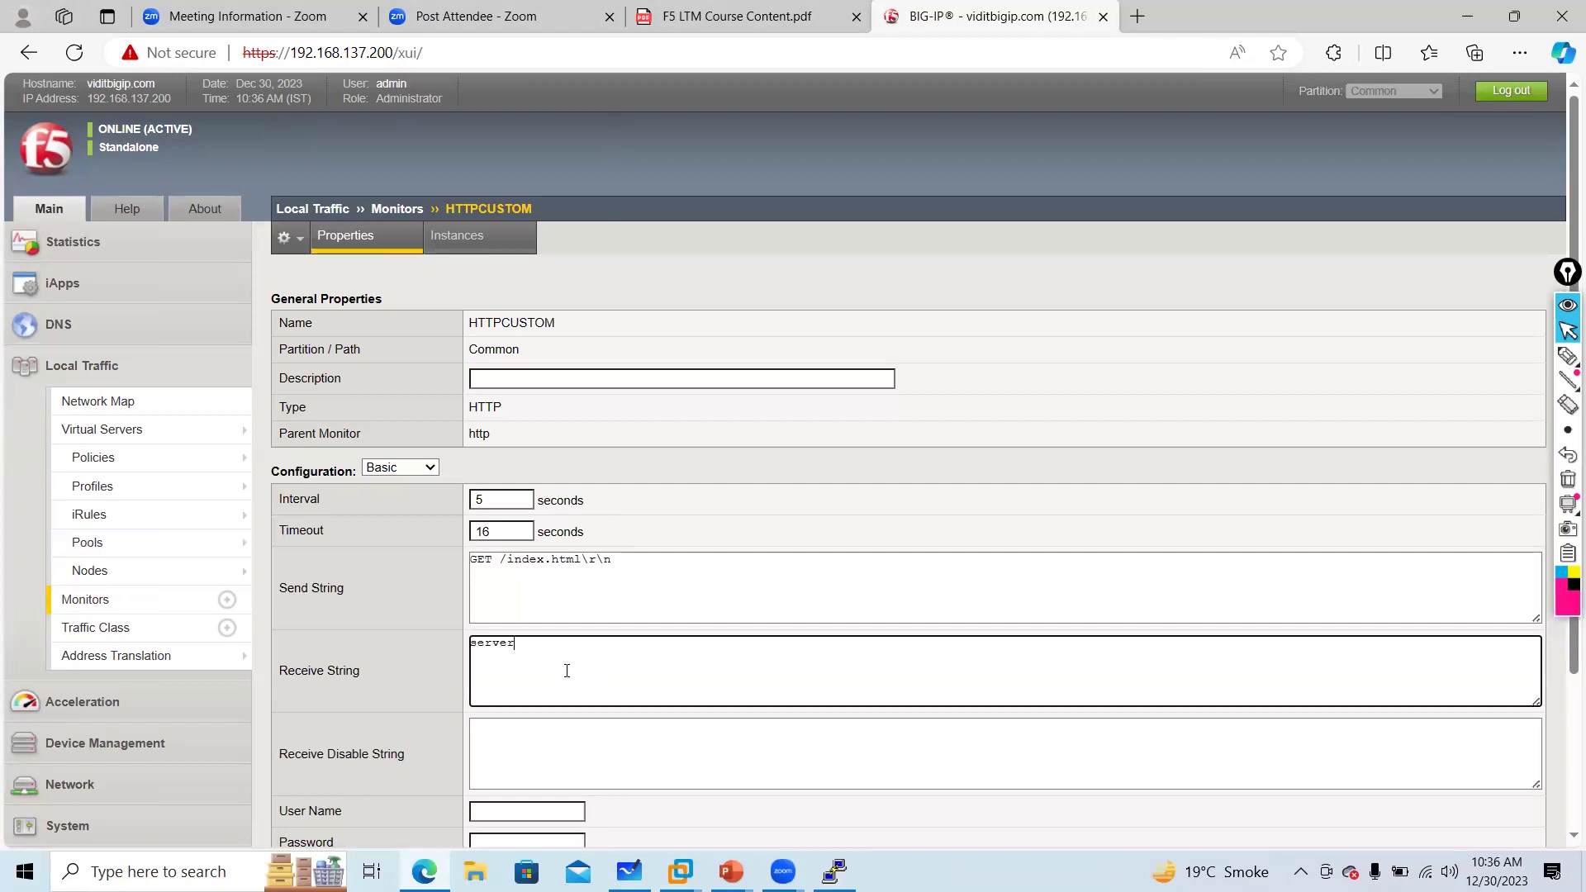
scroll(383, 700, "down", 3)
left_click(315, 817)
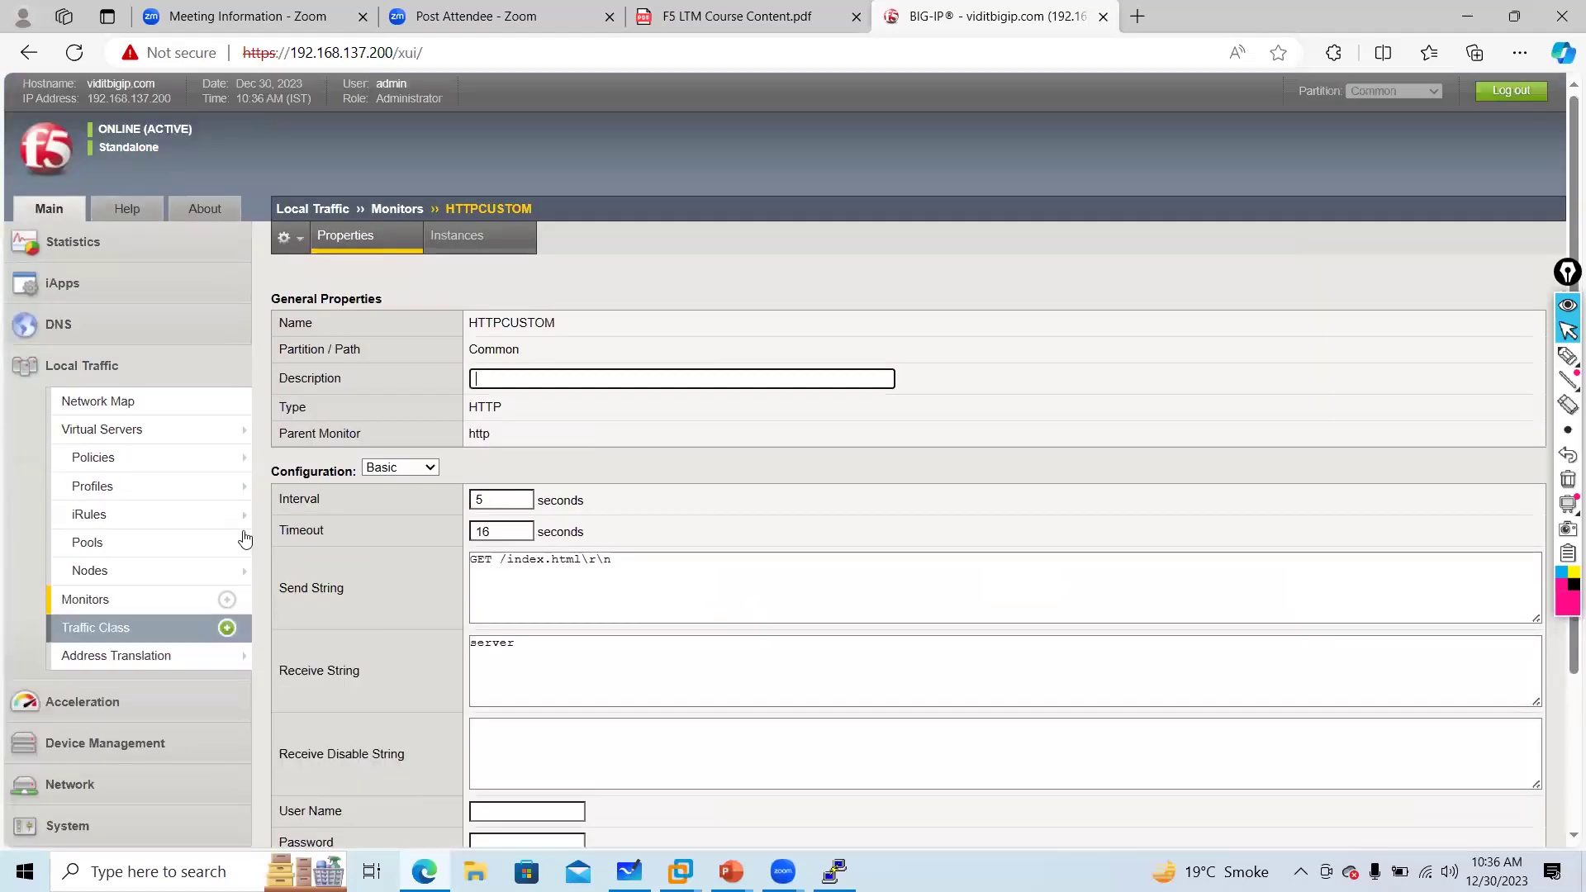
Open WinXPPool's Members tab to view the member's up status.
mouse_move(192, 565)
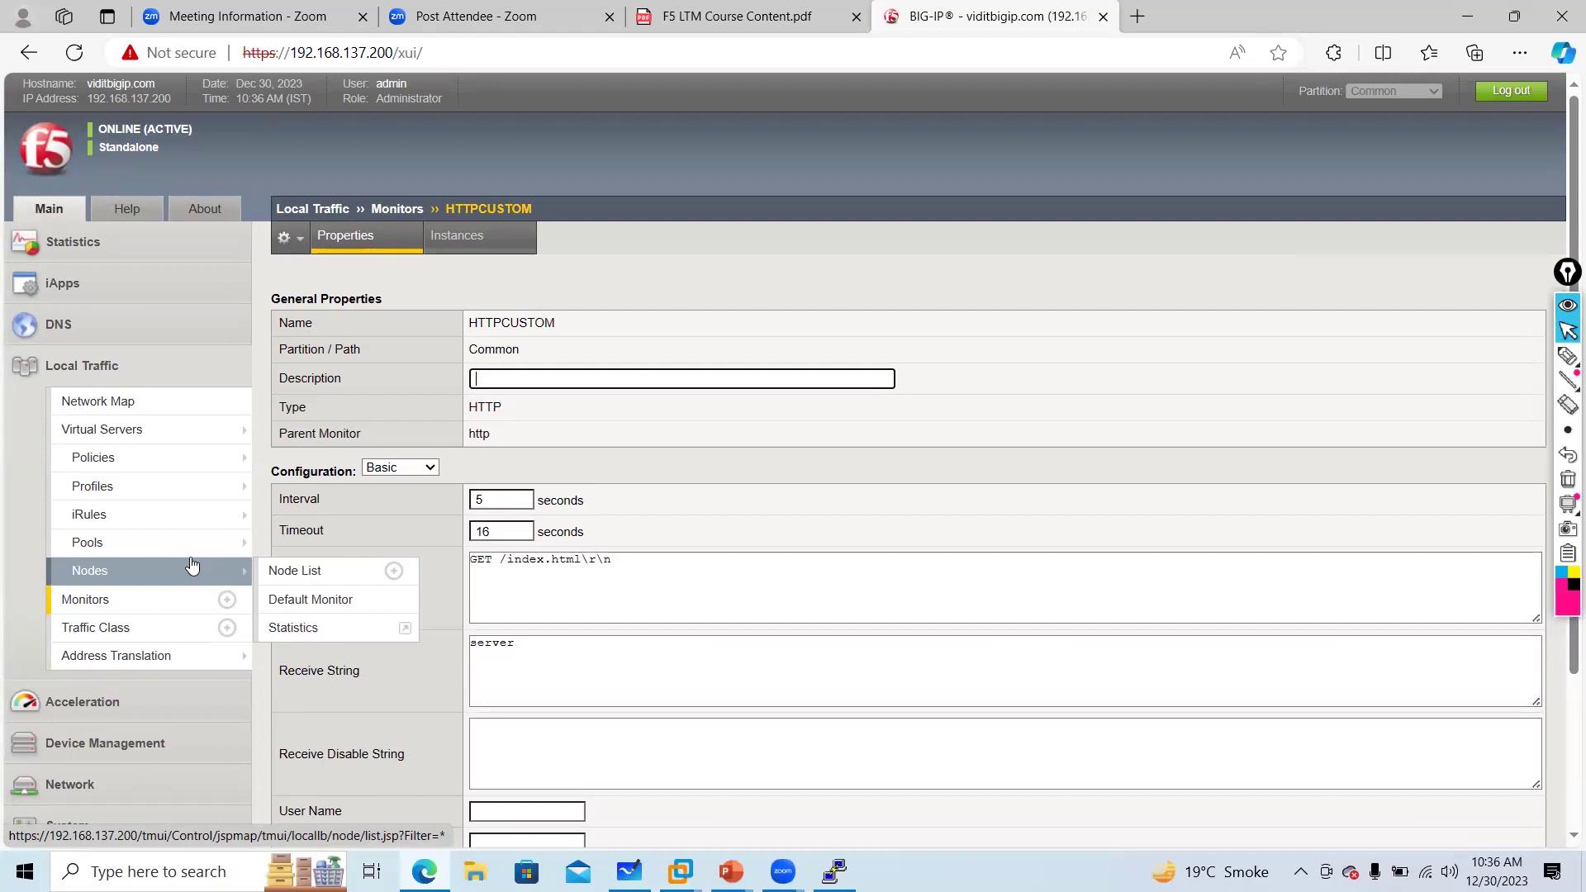
left_click(180, 546)
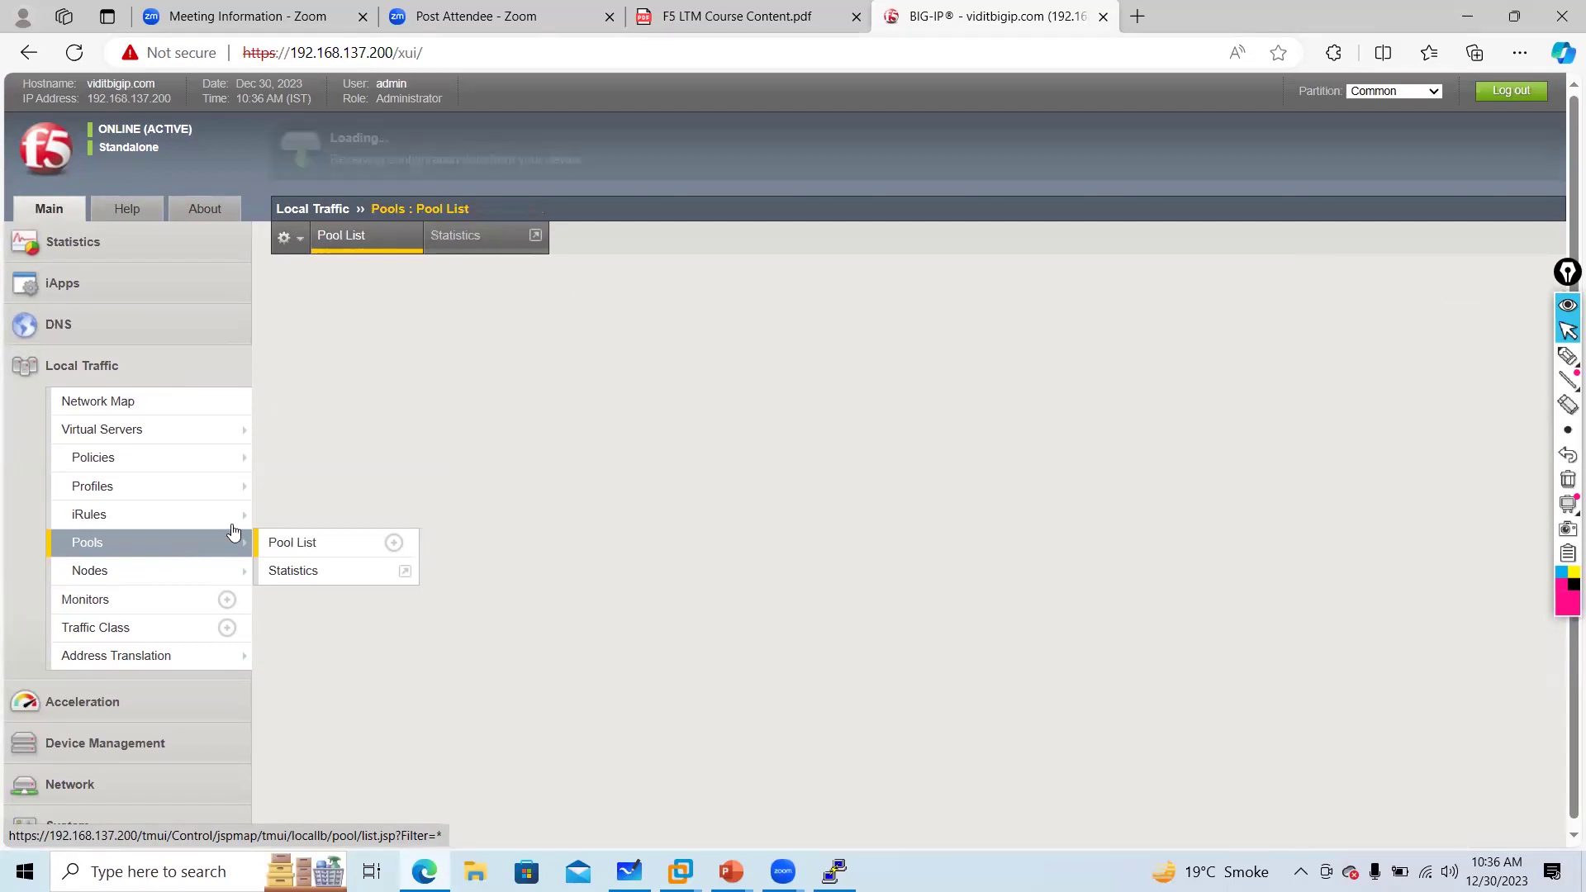
left_click(396, 372)
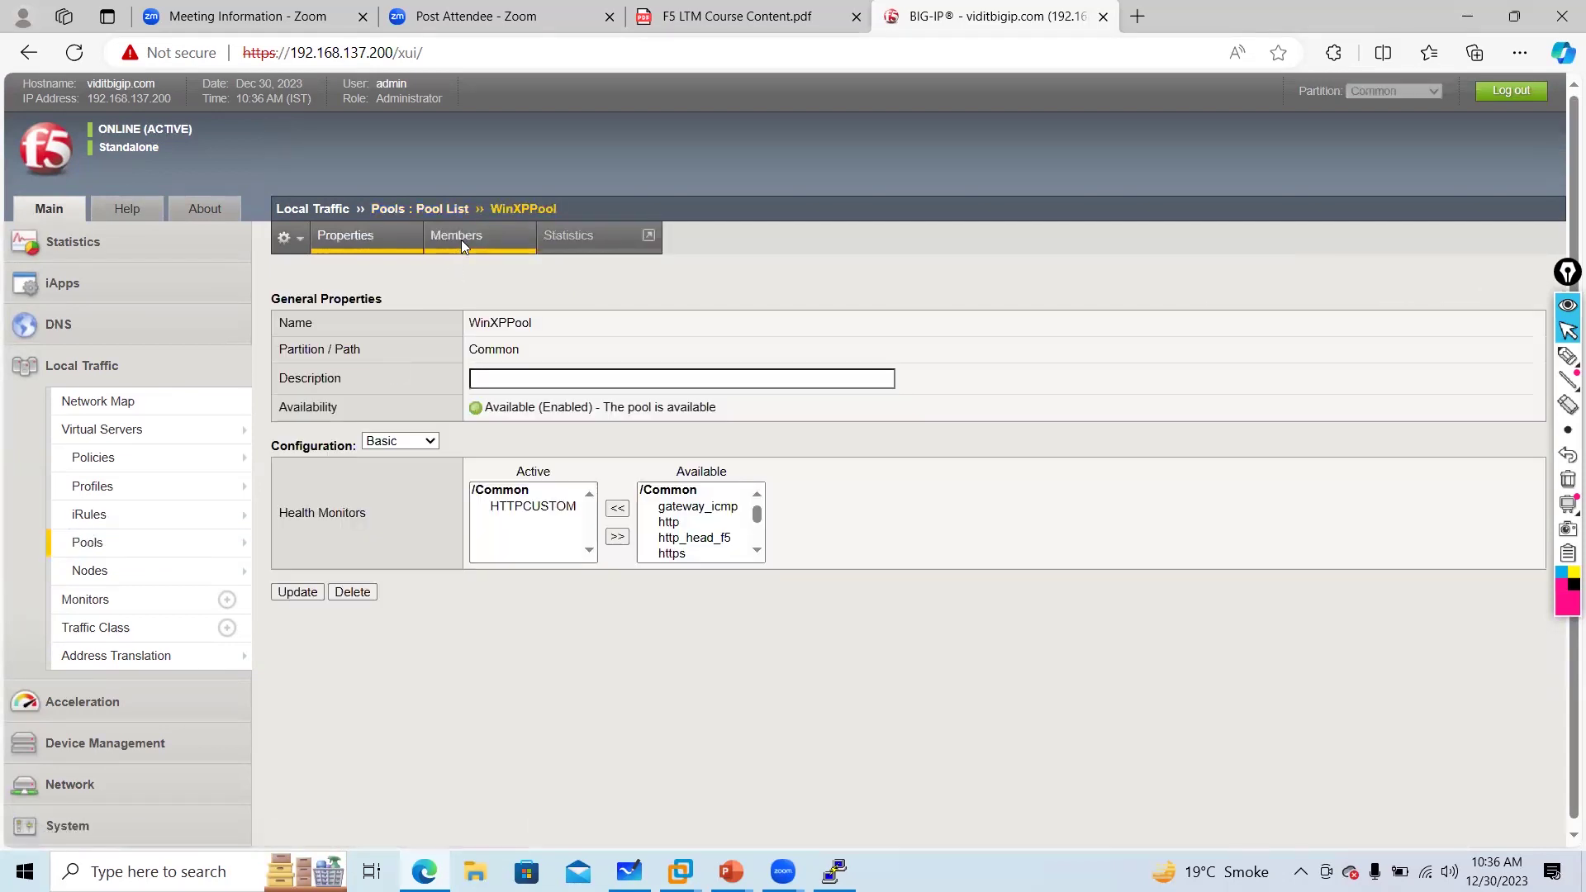
left_click(460, 238)
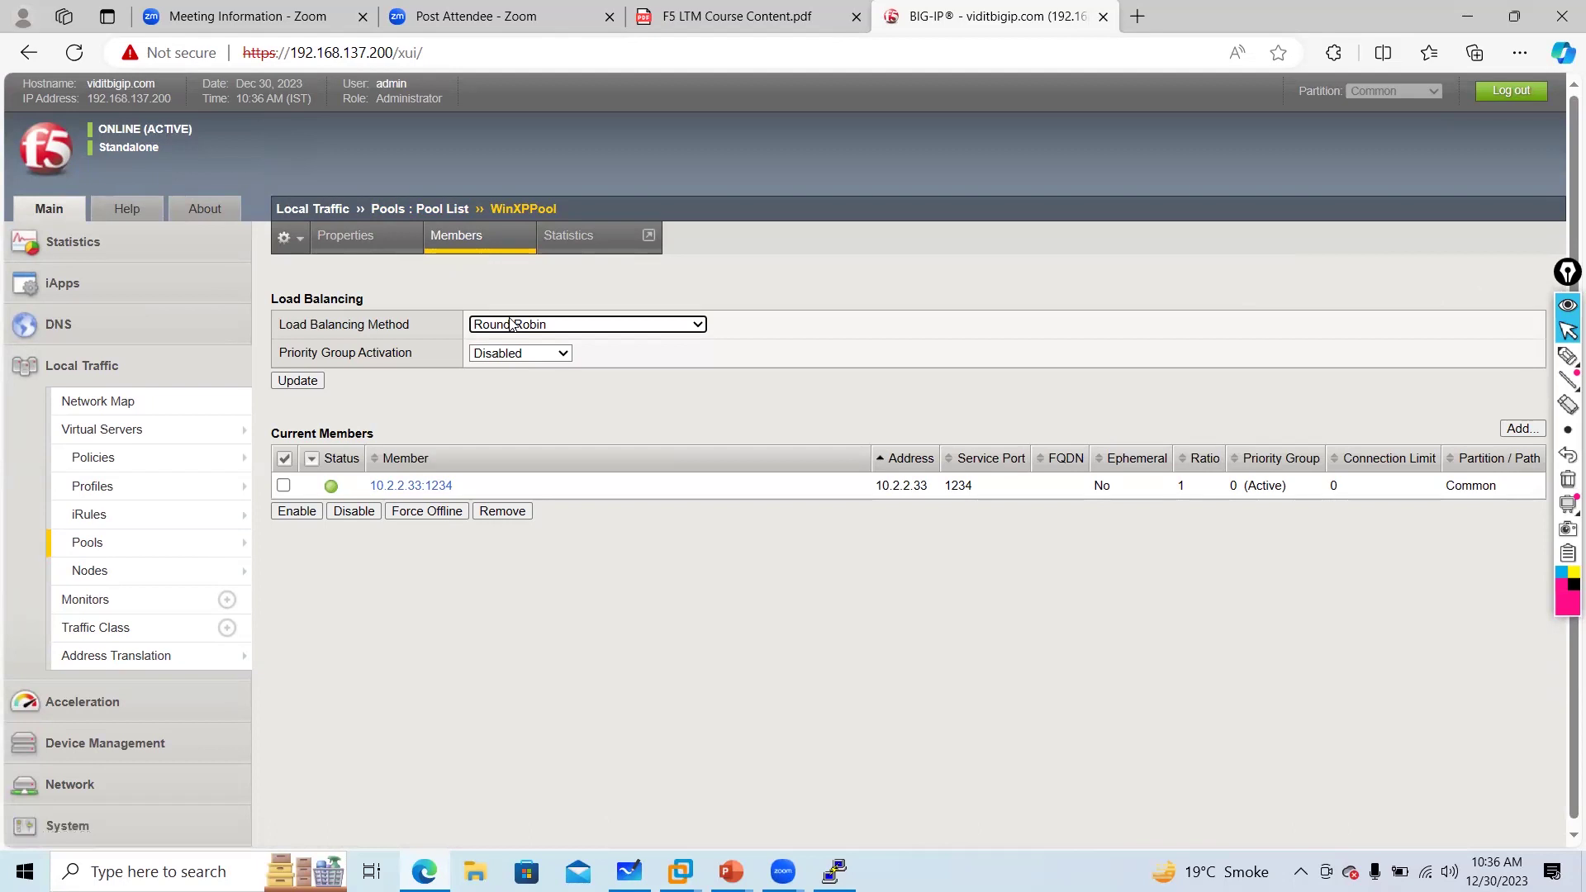
Highlight SERVER, This and the earlier curl command in the PuTTY output, scrolling the history.
left_click(834, 872)
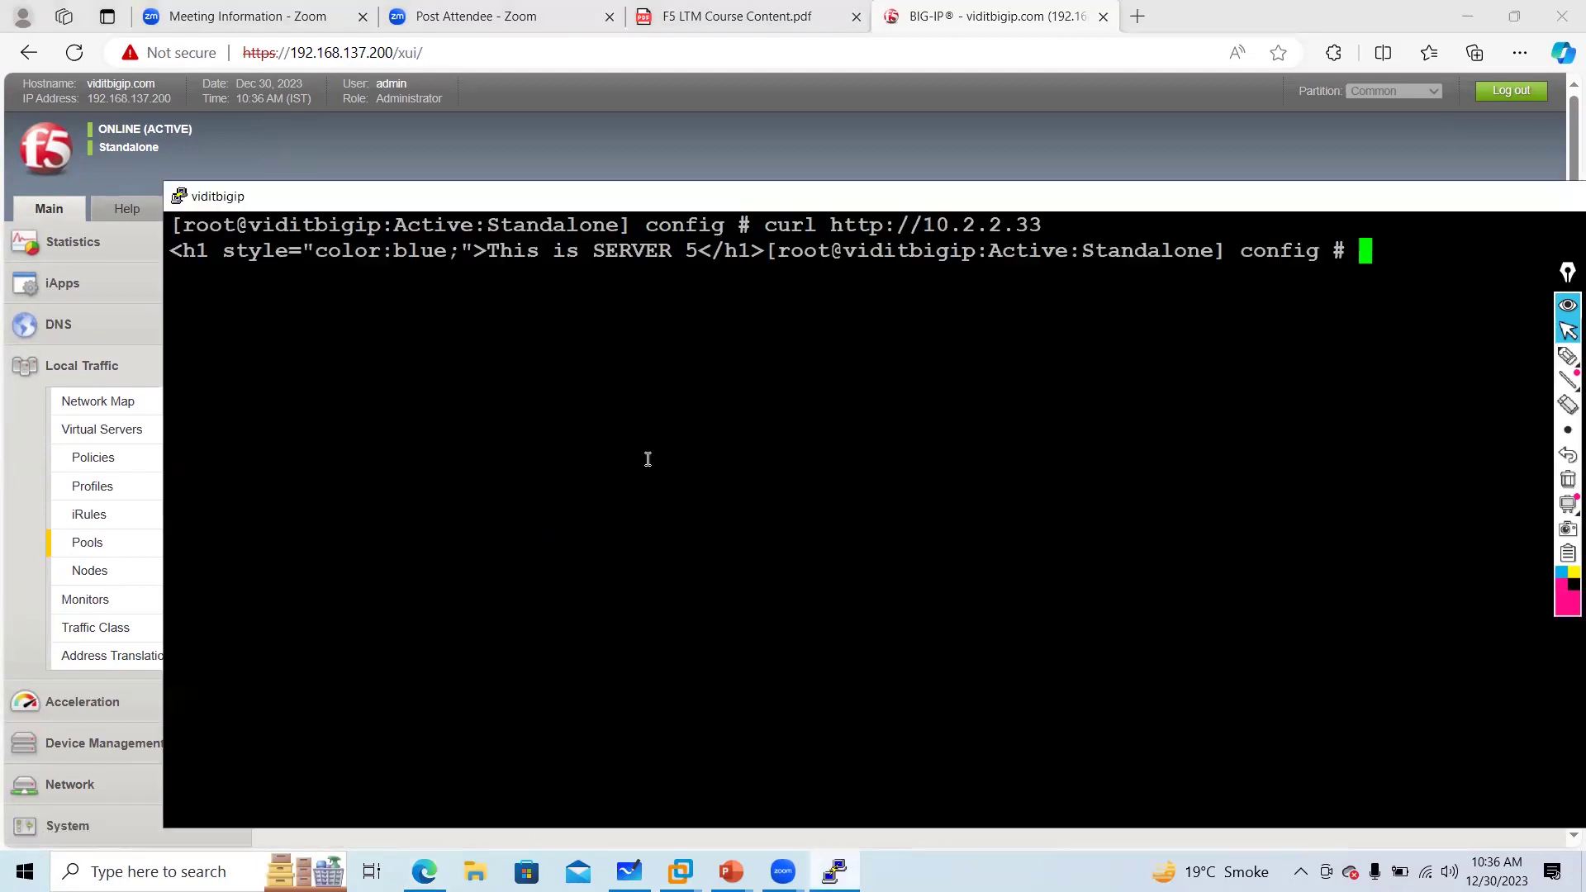
double_click(598, 252)
double_click(525, 252)
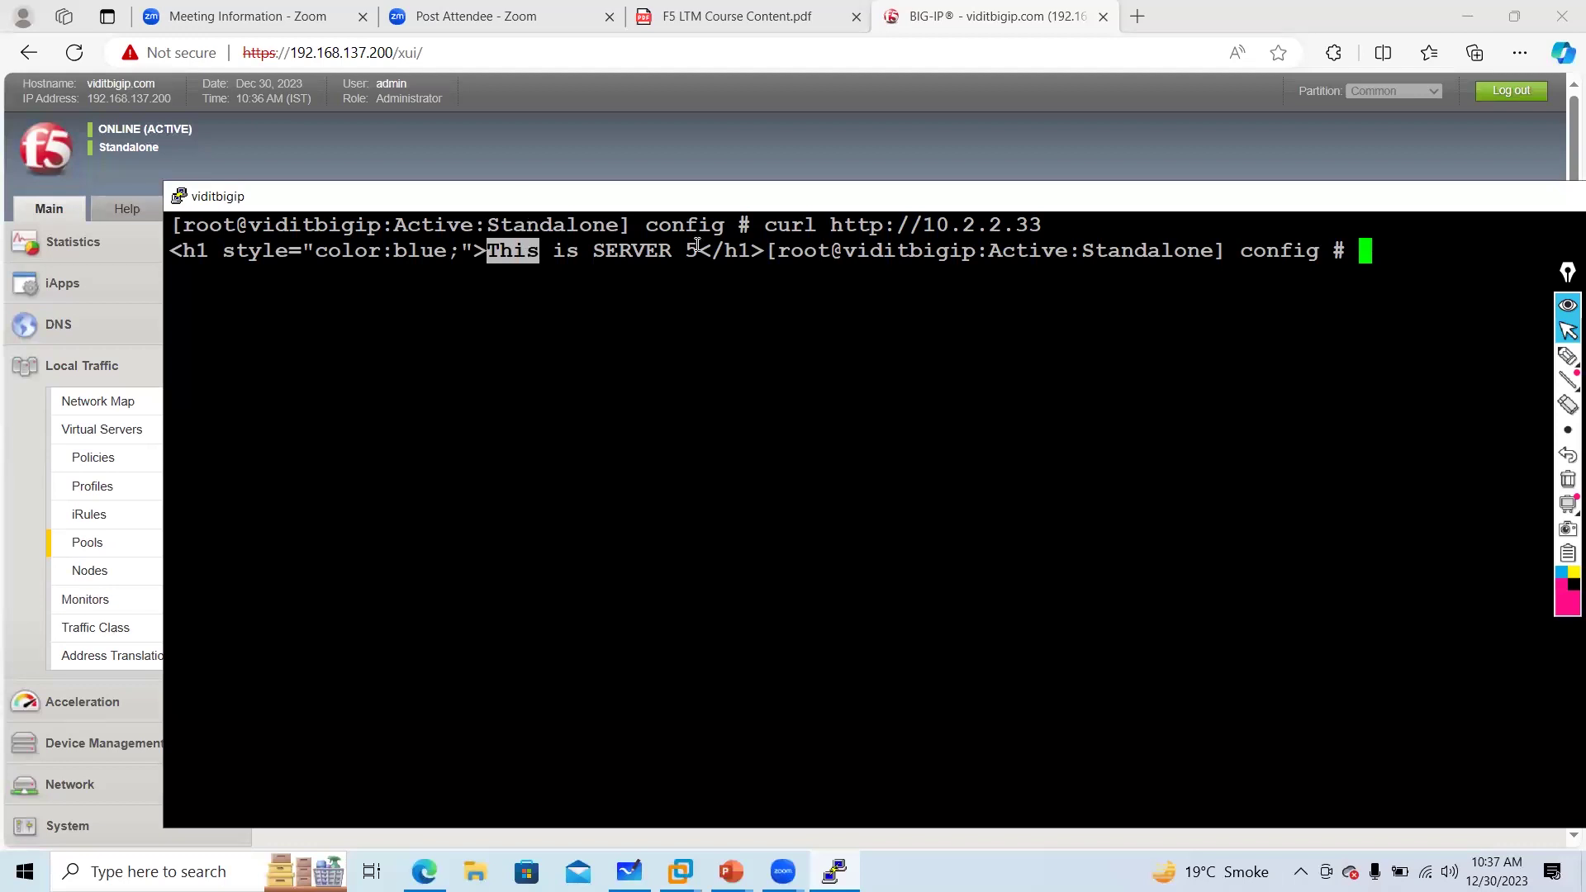
left_click_drag(753, 225, 942, 552)
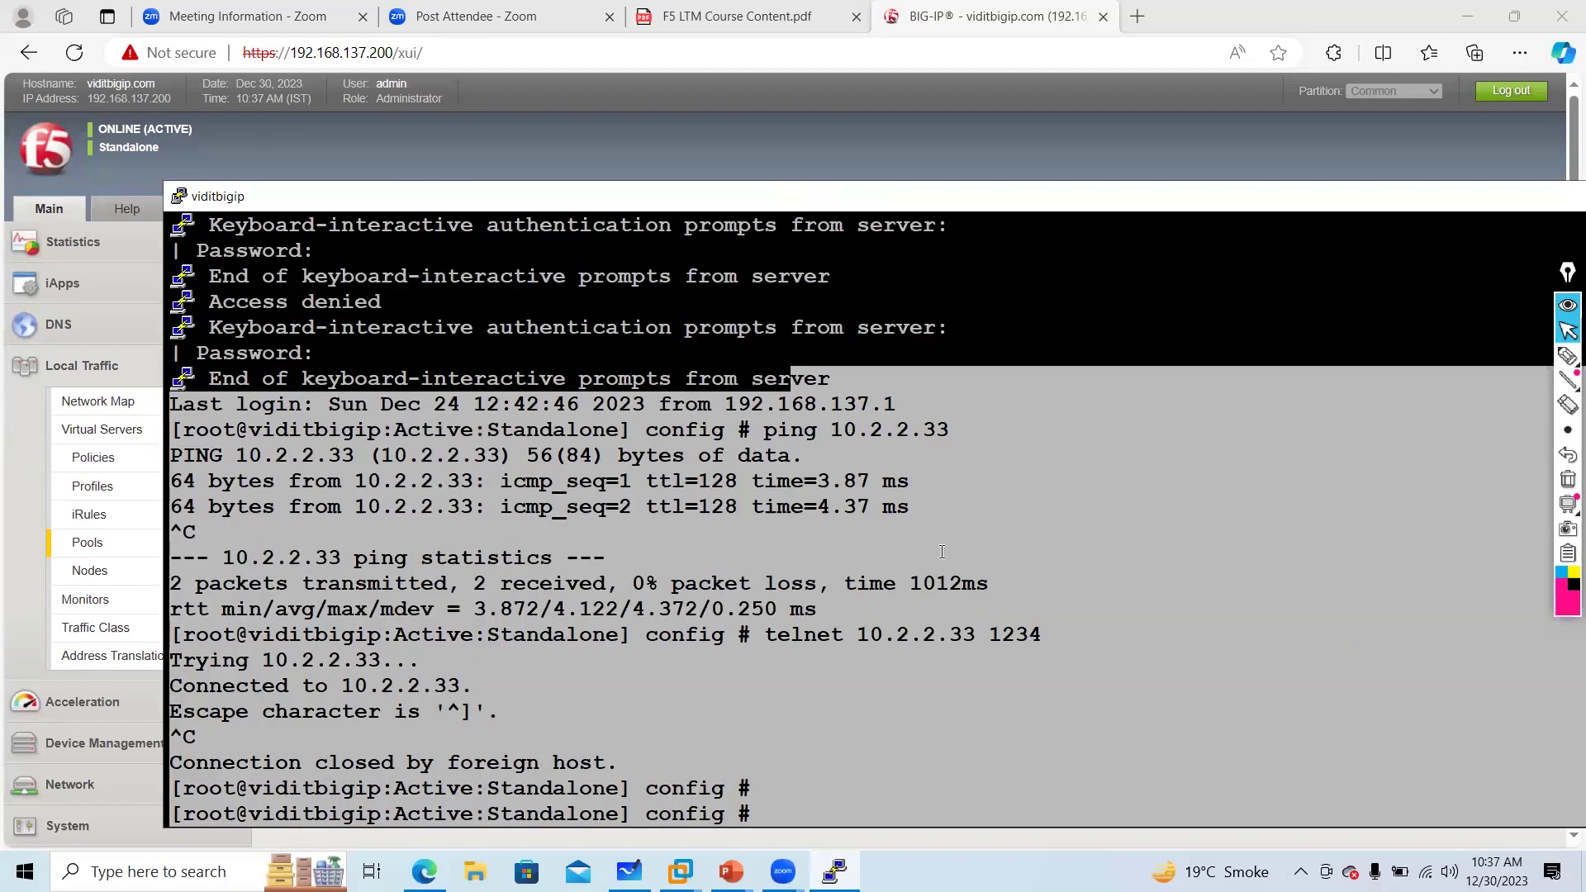
scroll(942, 552, "down", 12)
left_click(977, 521)
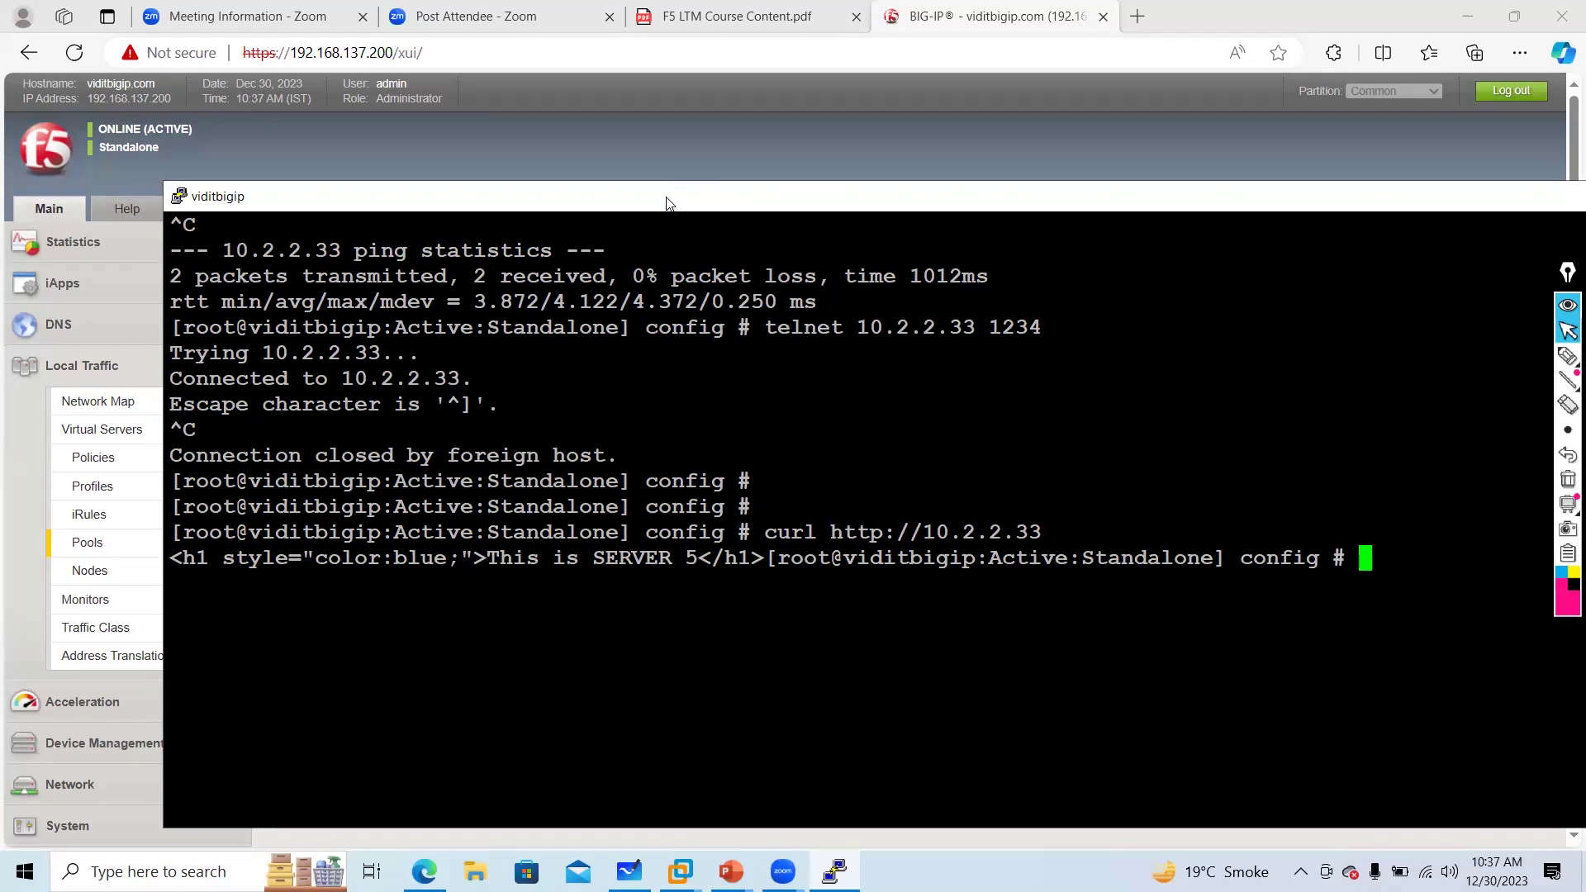
left_click_drag(778, 327, 931, 324)
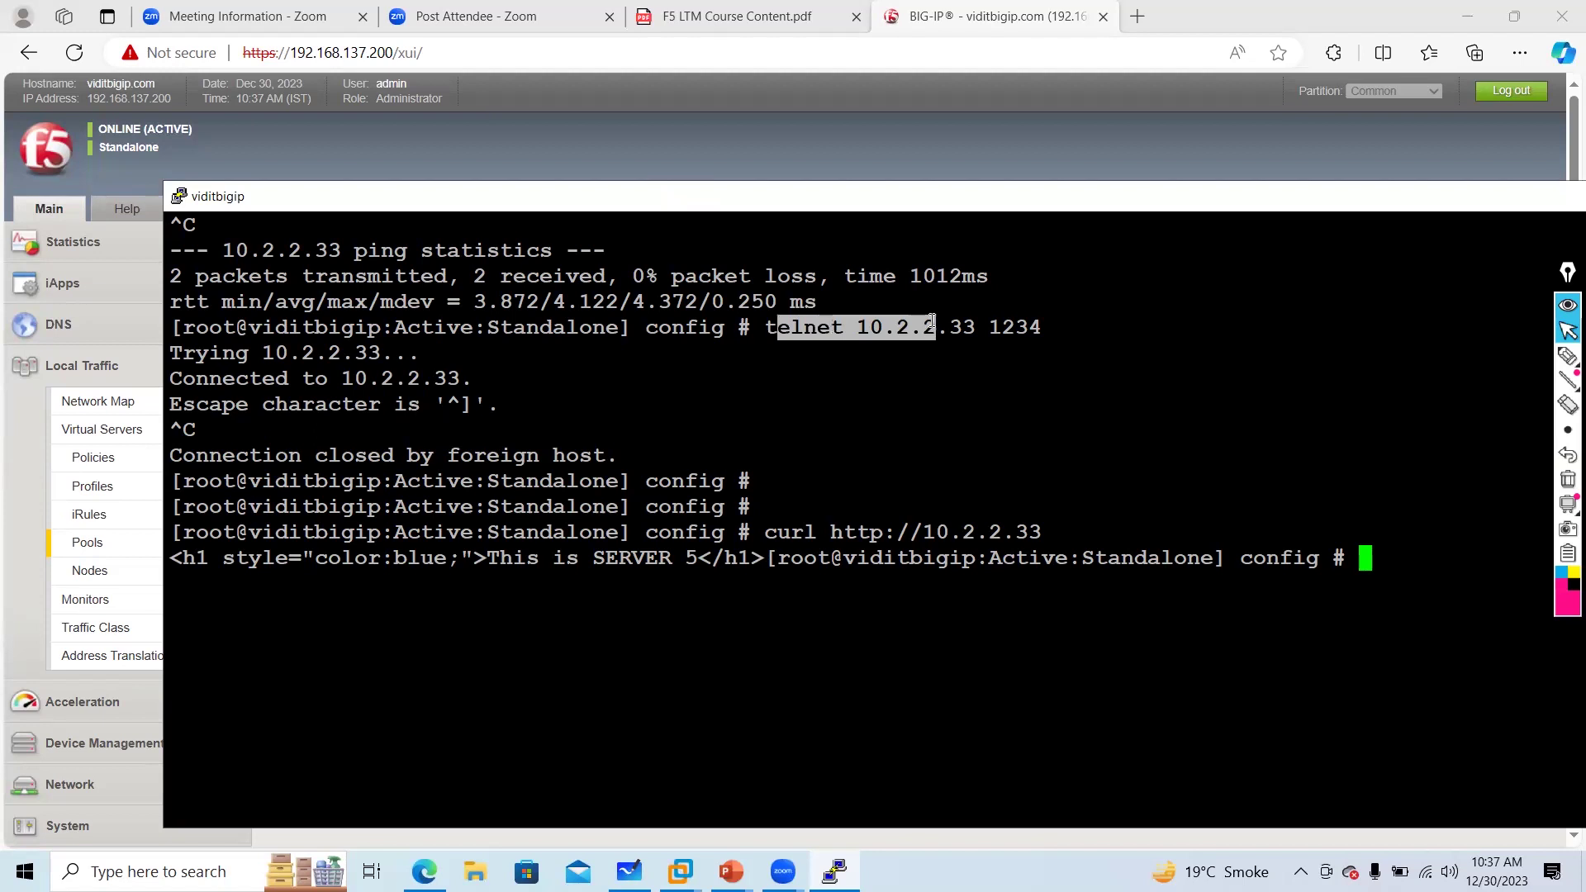
left_click_drag(766, 532, 1063, 528)
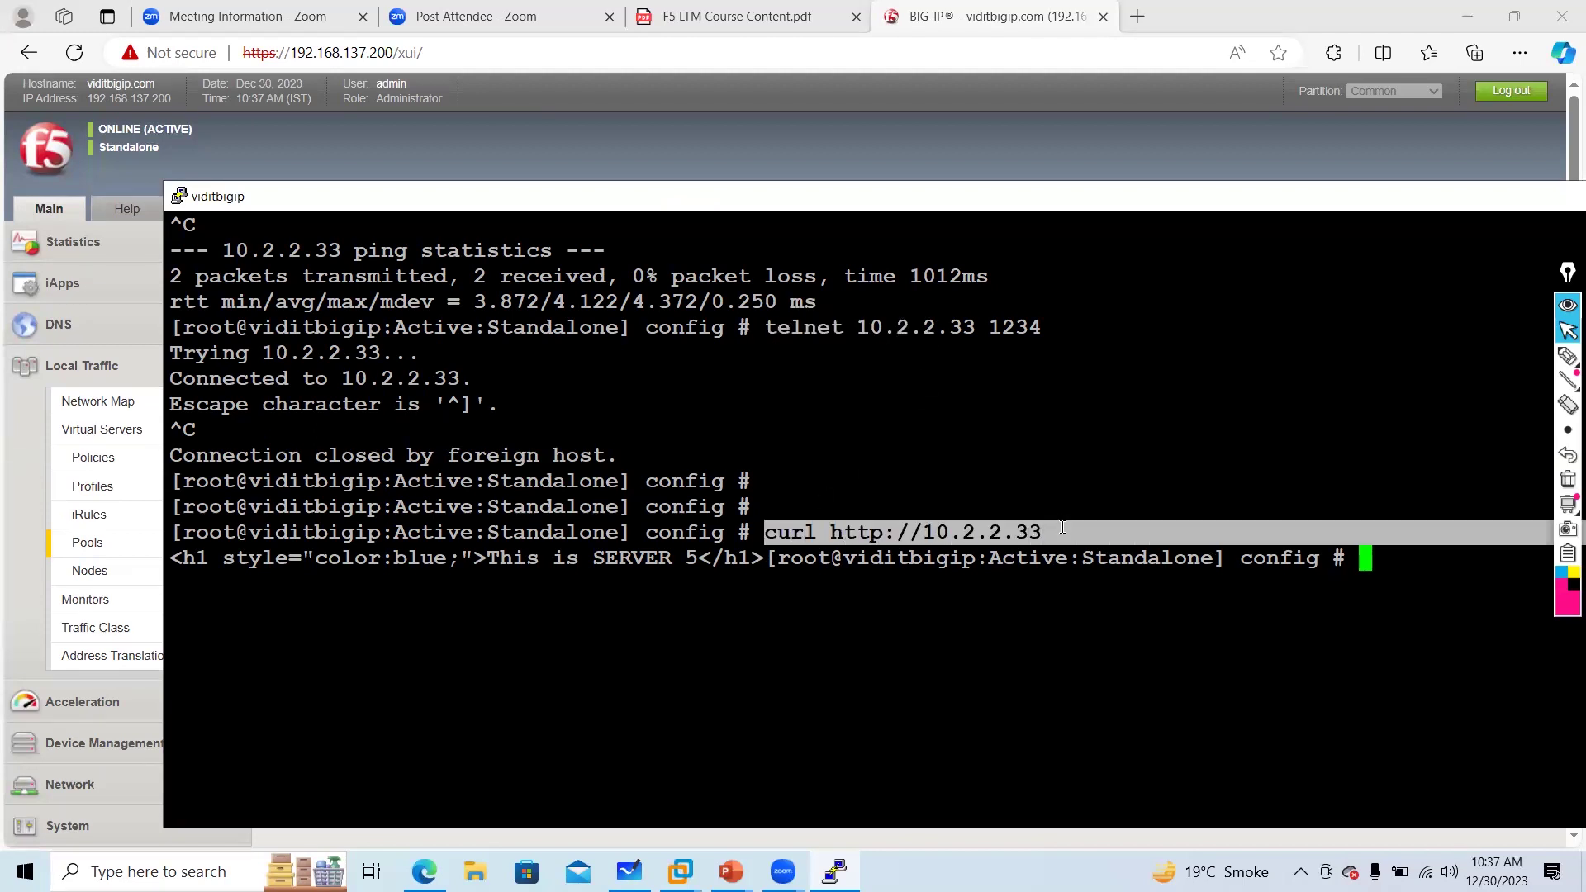
left_click_drag(698, 559, 486, 569)
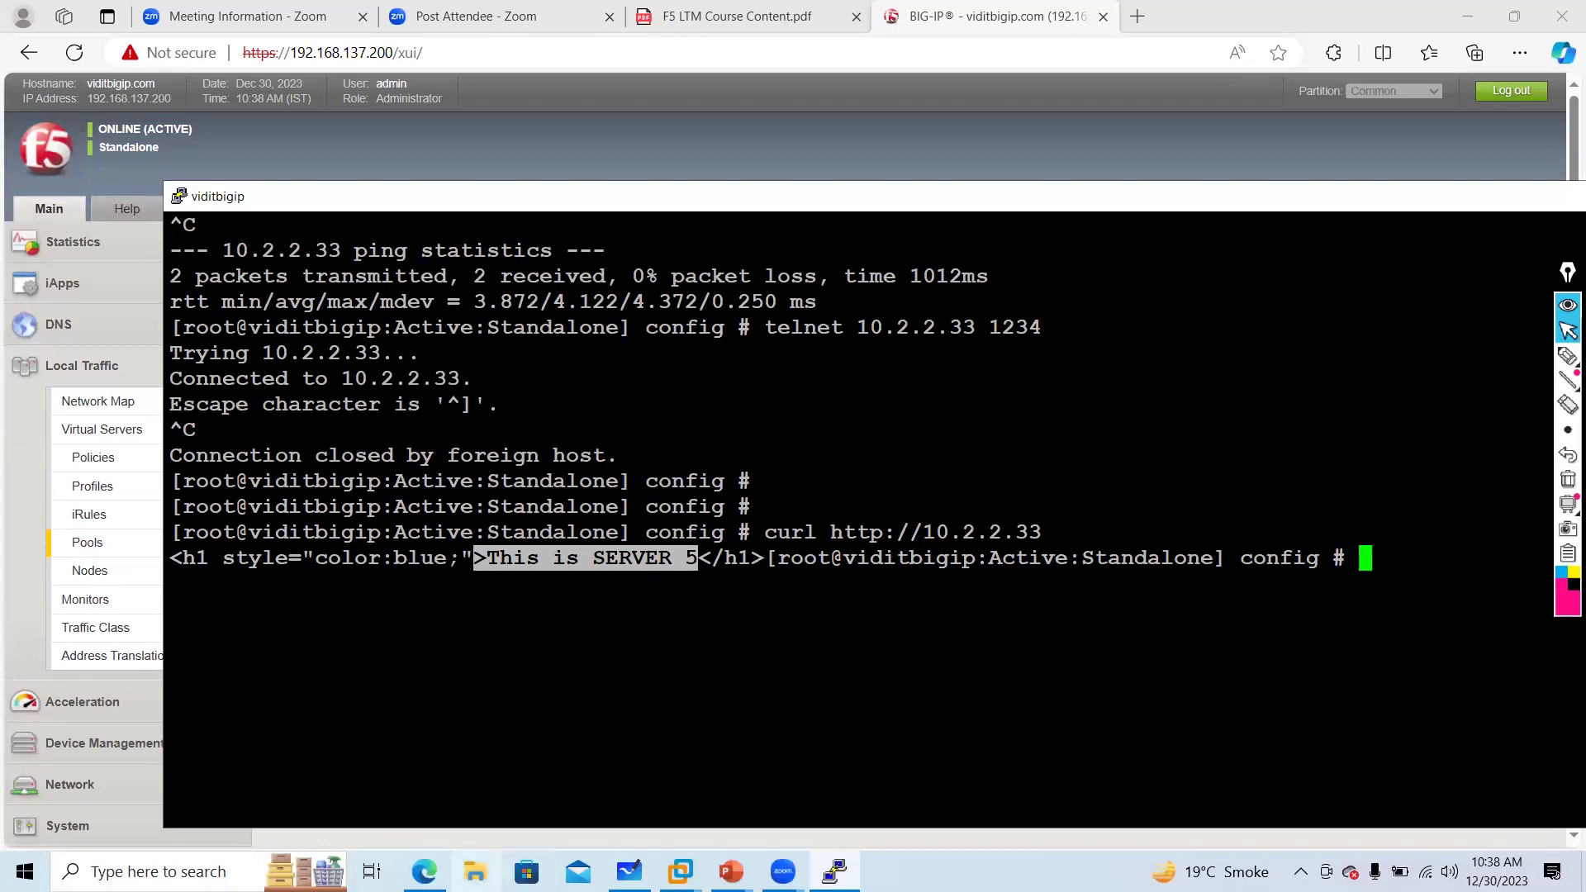
mouse_move(731, 871)
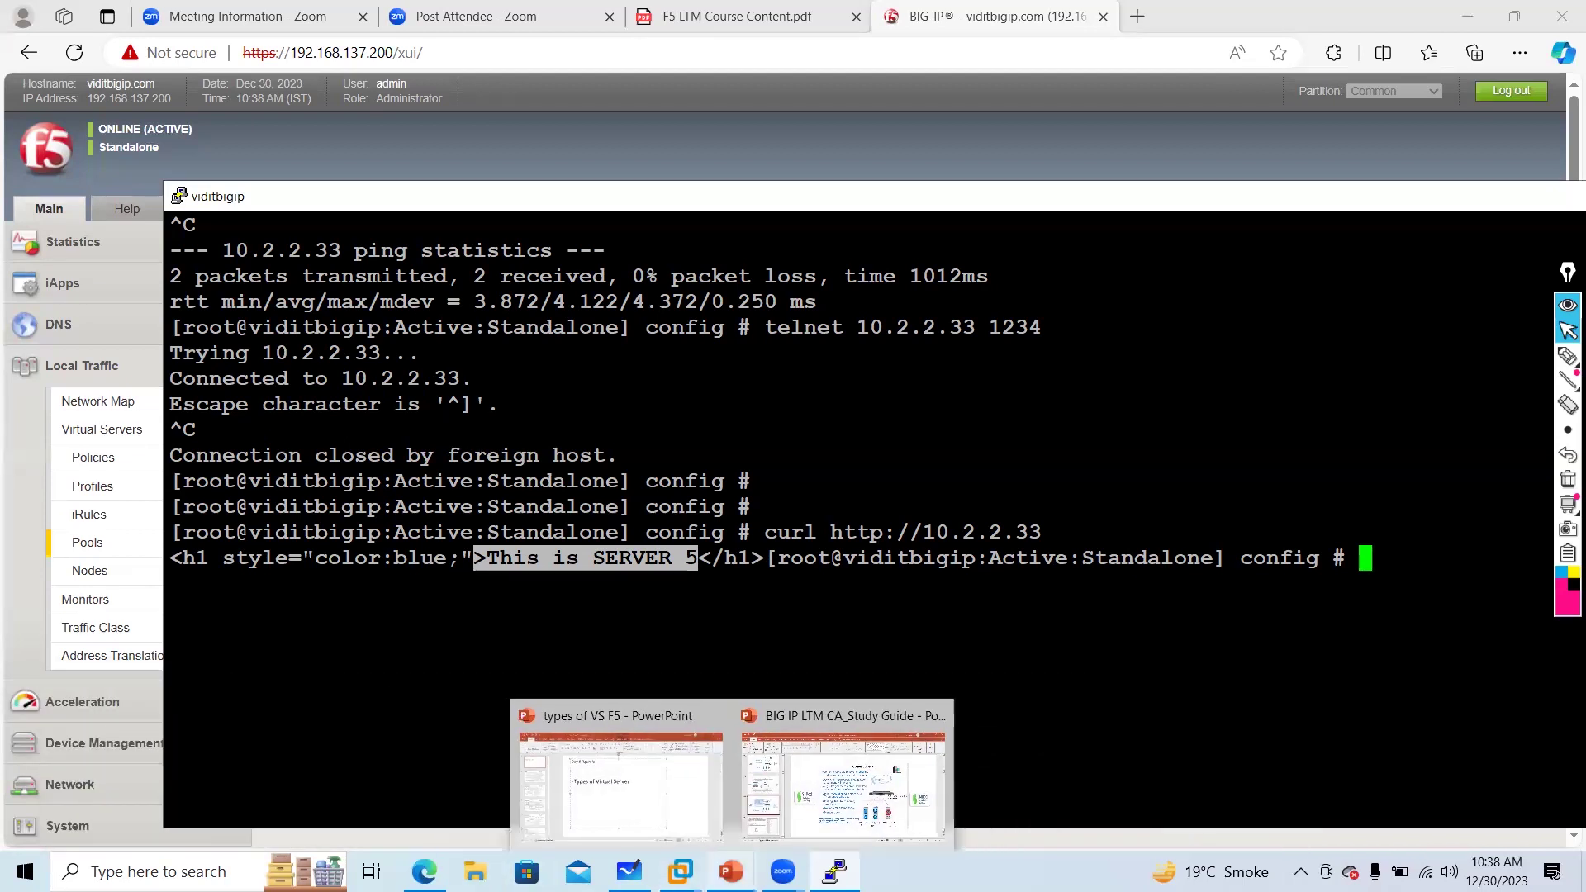
Present the BIG IP LTM study guide from Content Check and advance to the Interactive Check slide.
left_click(812, 778)
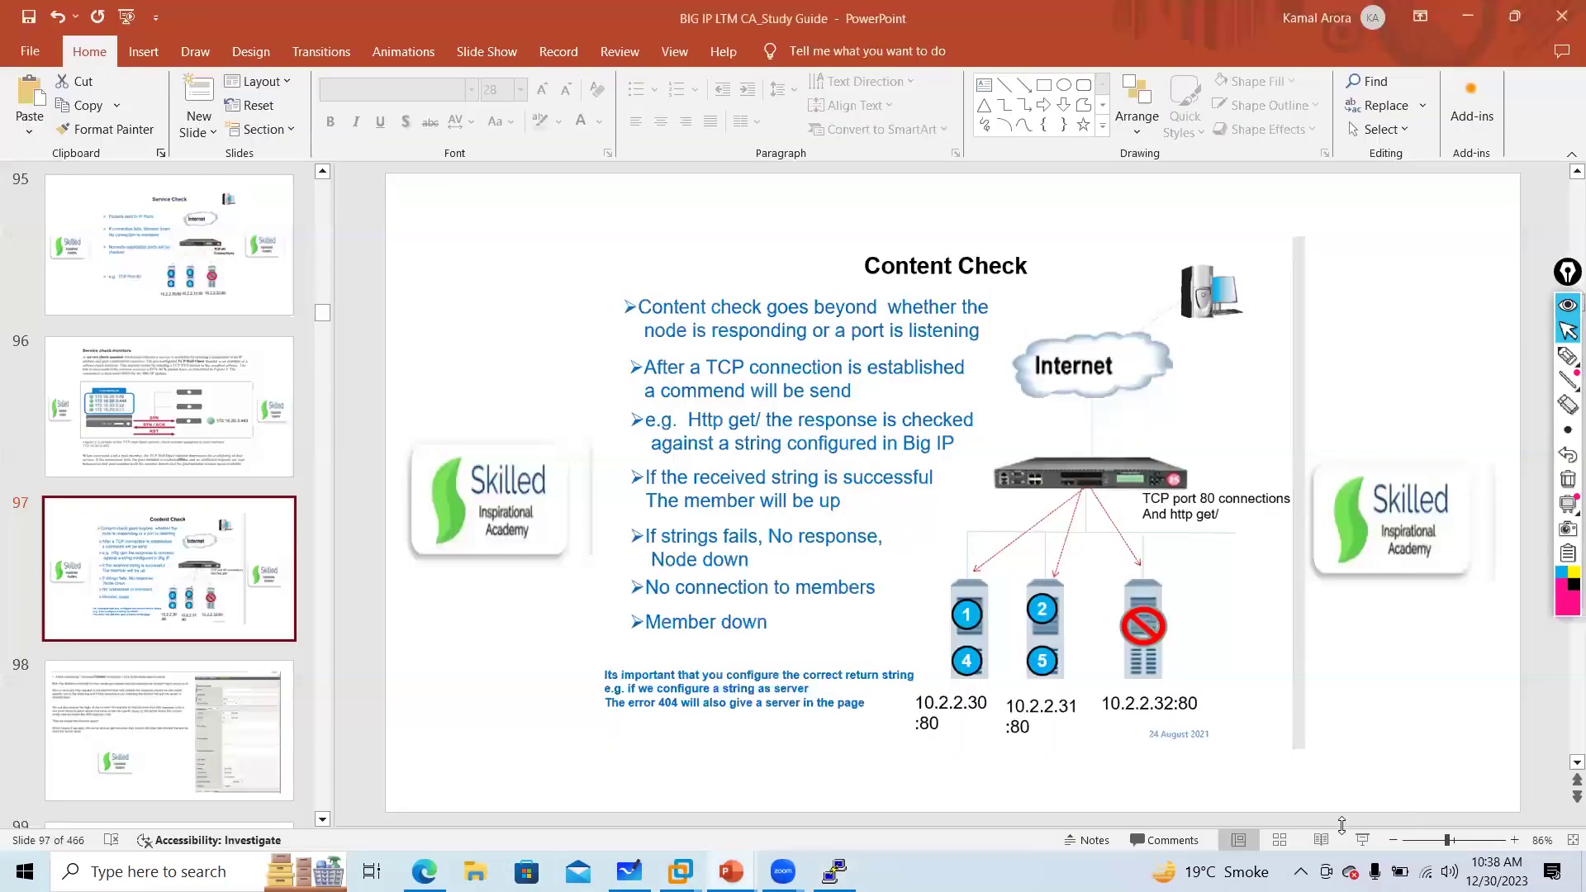
left_click(1362, 839)
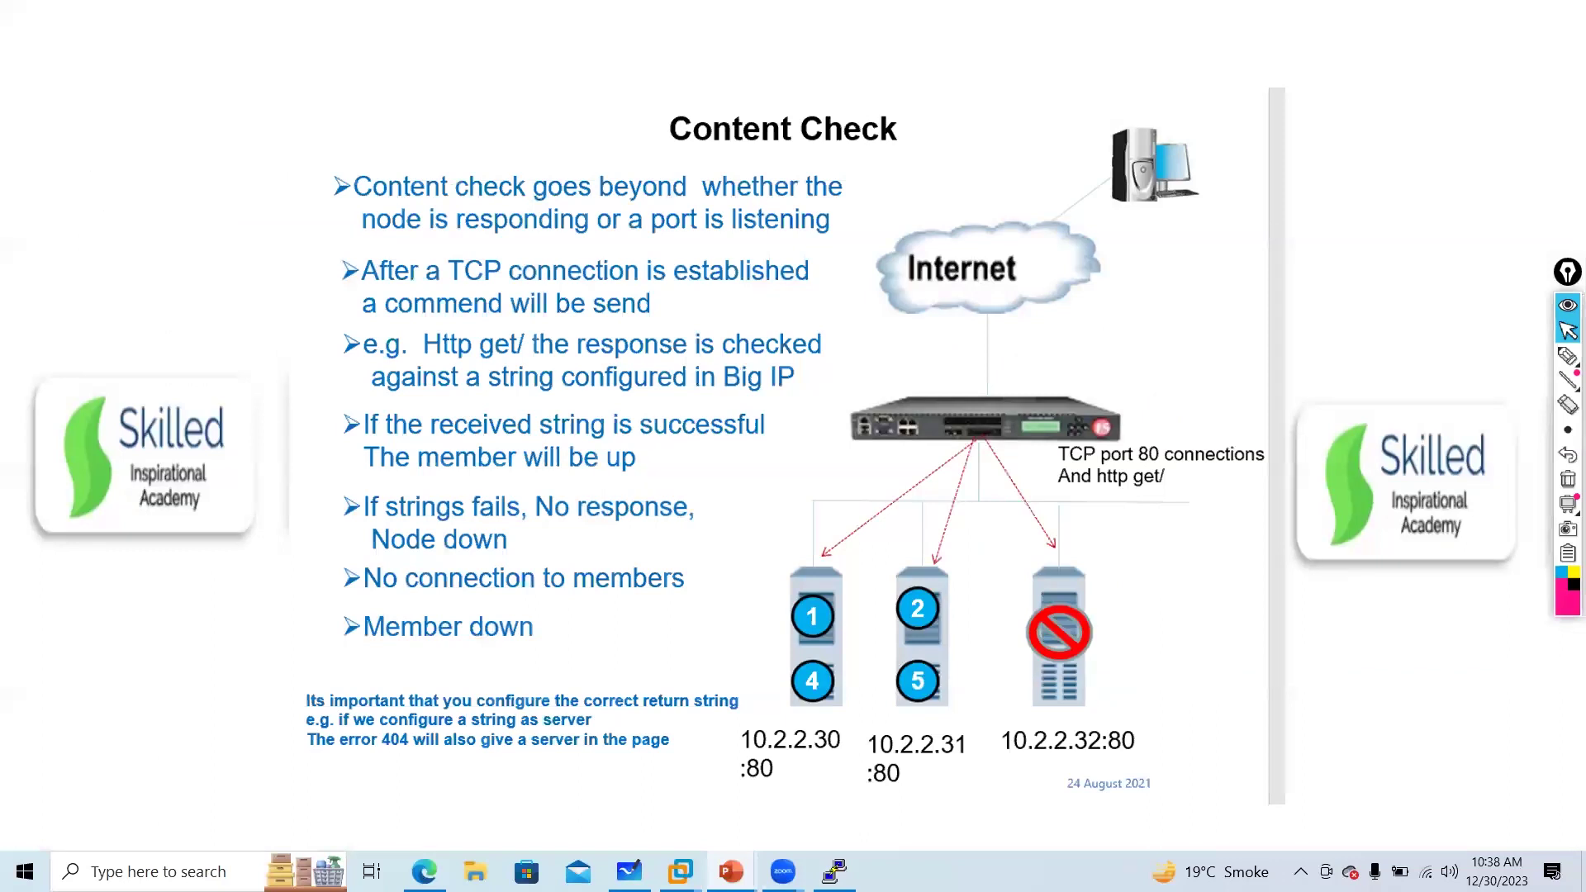
key("Right")
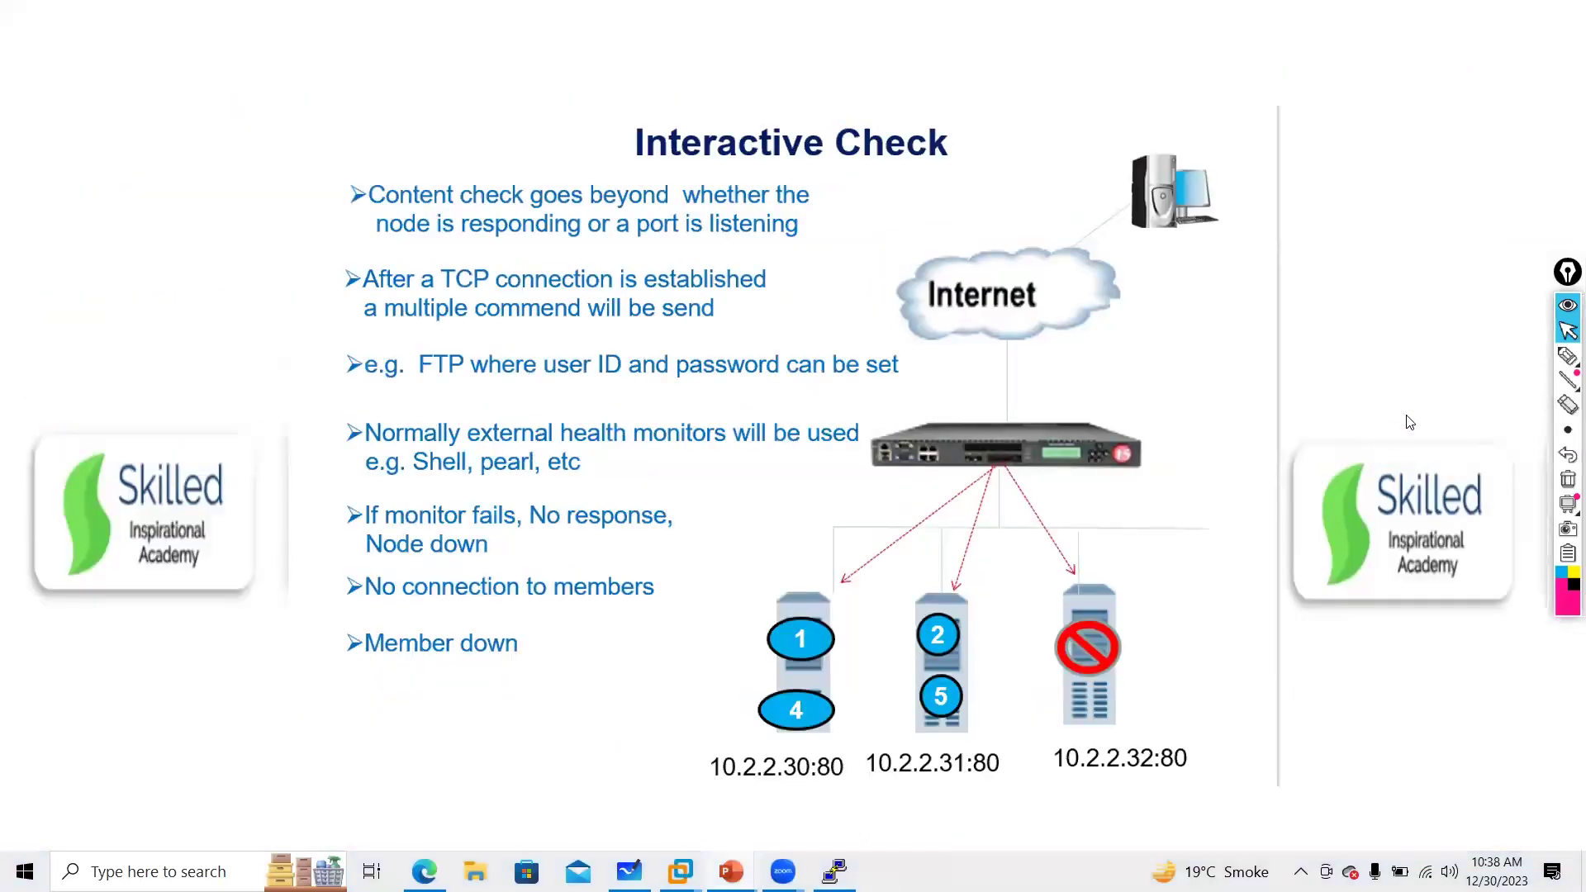
Mark the Interactive Check title in pink ink and handwrite an 'Address check' note beside it.
left_click(1568, 356)
mouse_move(632, 164)
left_mouse_down()
mouse_move(955, 163)
mouse_move(994, 128)
mouse_move(950, 98)
mouse_move(551, 161)
mouse_move(649, 166)
left_mouse_up()
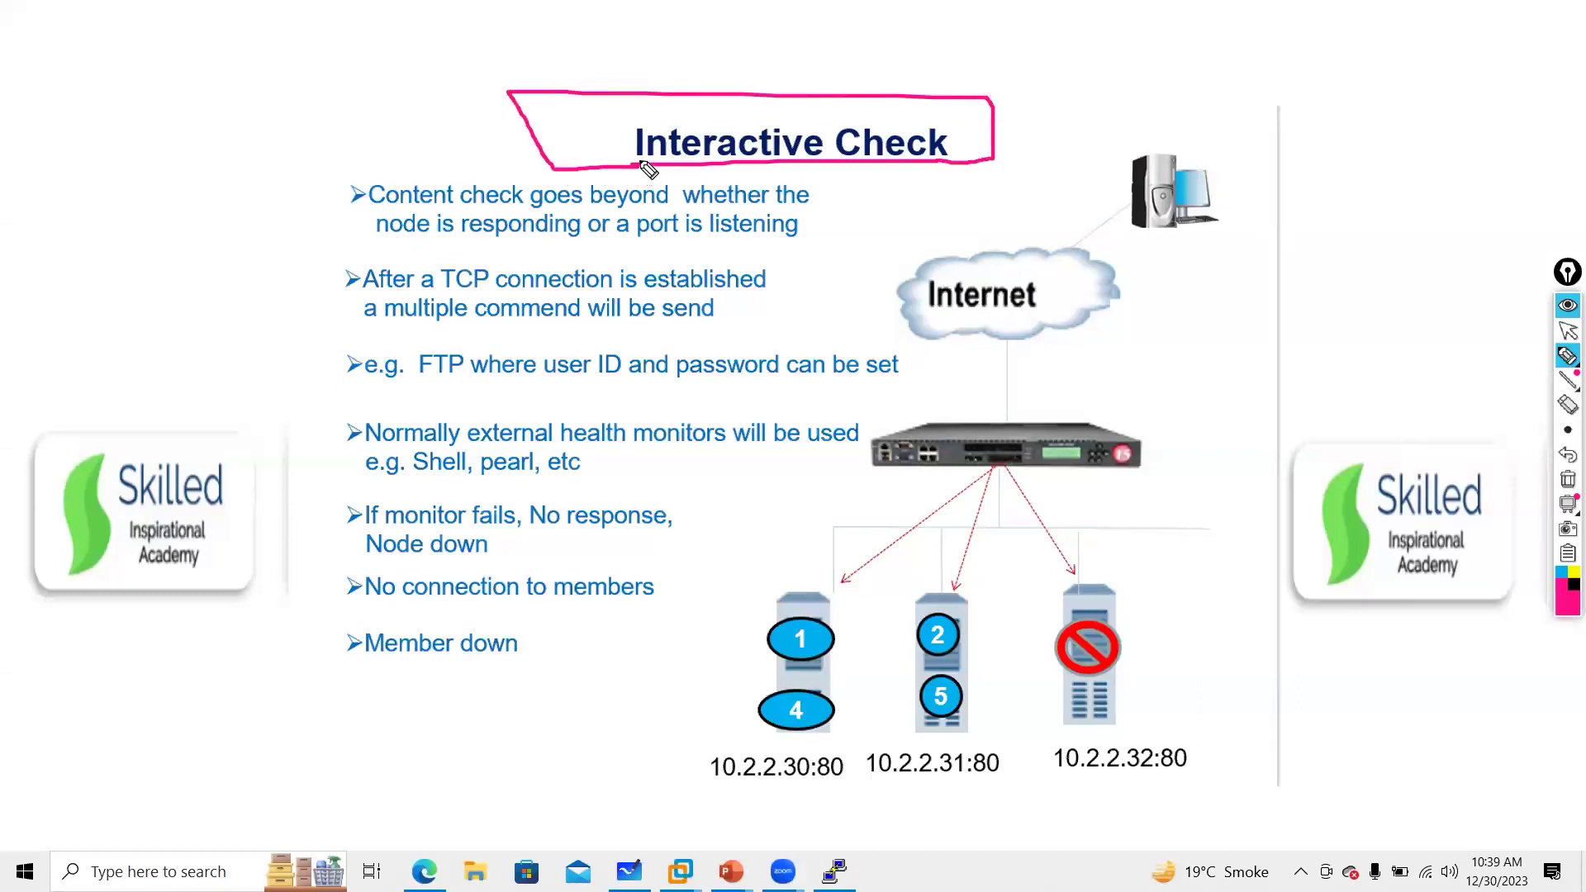
mouse_move(58, 157)
left_mouse_down()
mouse_move(102, 131)
mouse_move(142, 157)
mouse_move(269, 124)
mouse_move(287, 141)
left_mouse_up()
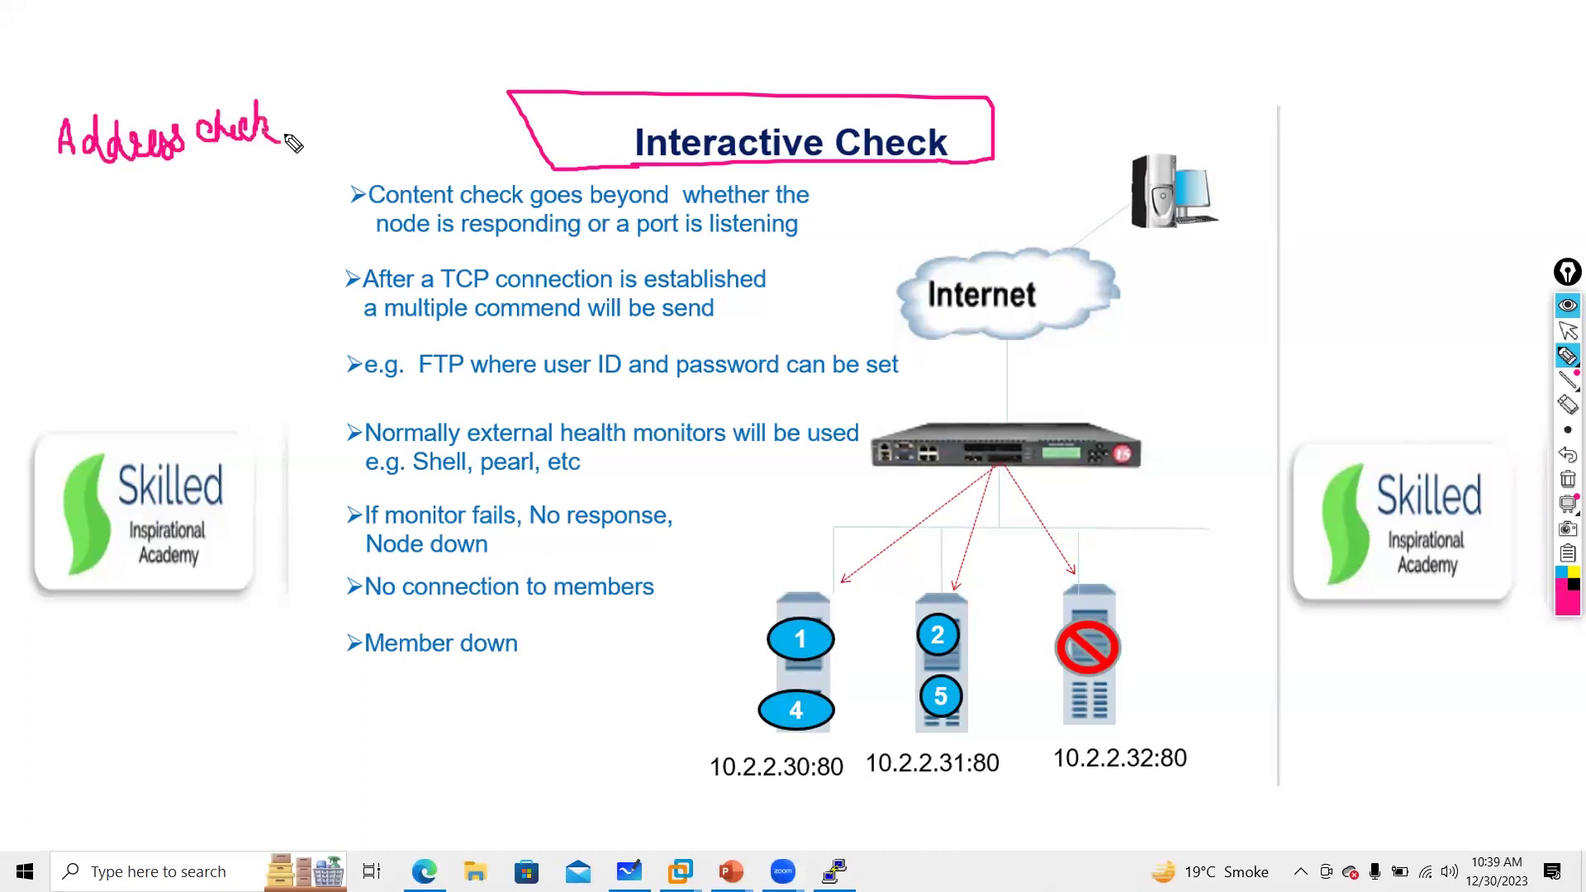
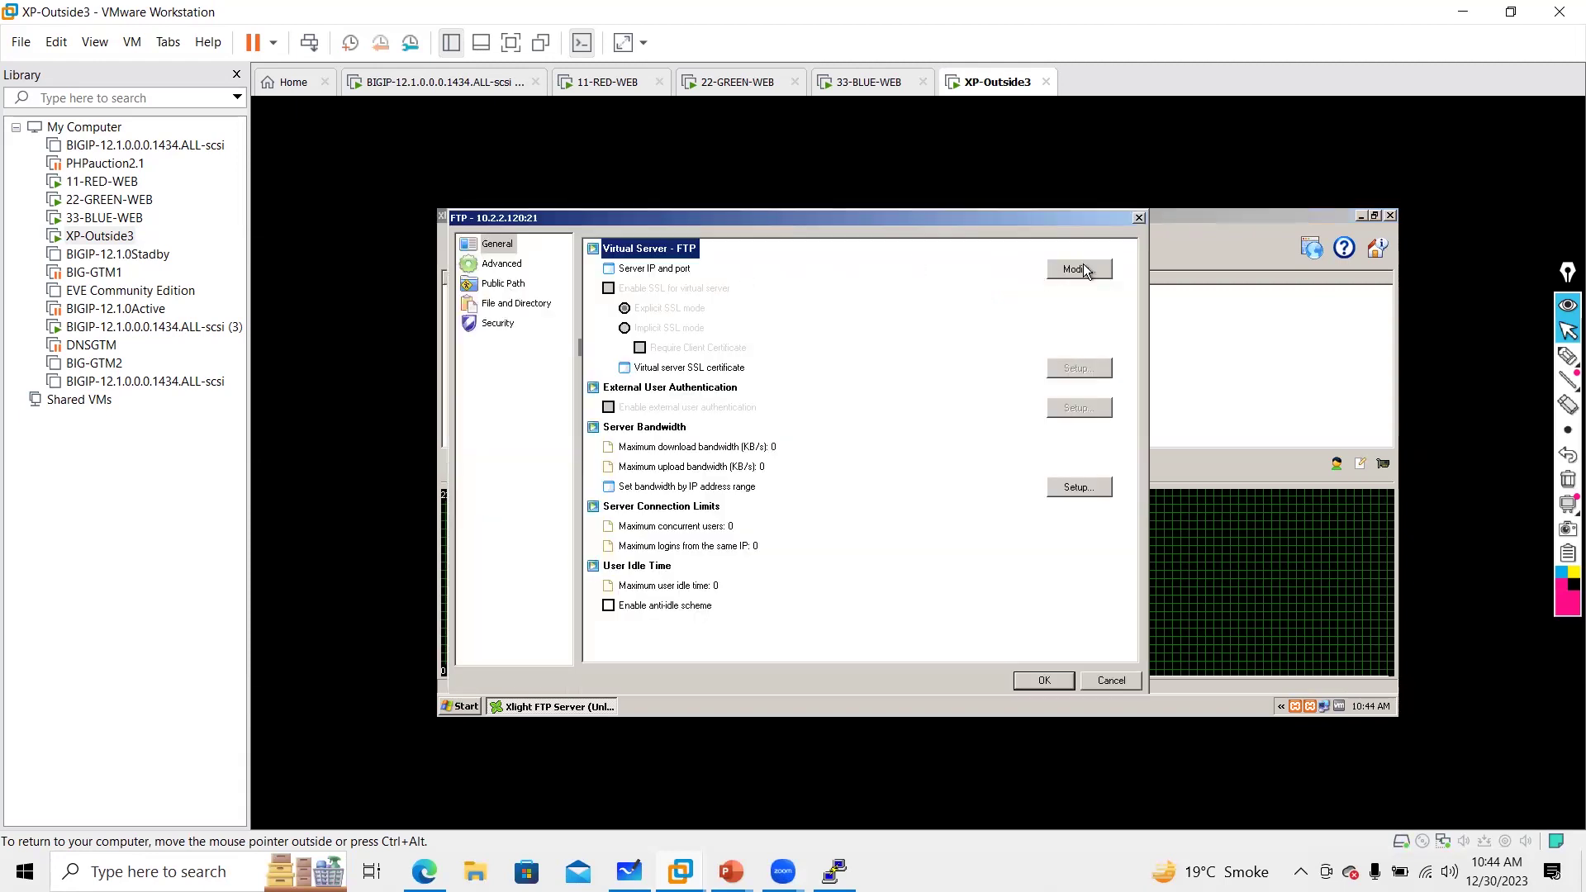
Close the FTP server properties and switch to a cleared BIG-IP PuTTY terminal.
left_click(1137, 218)
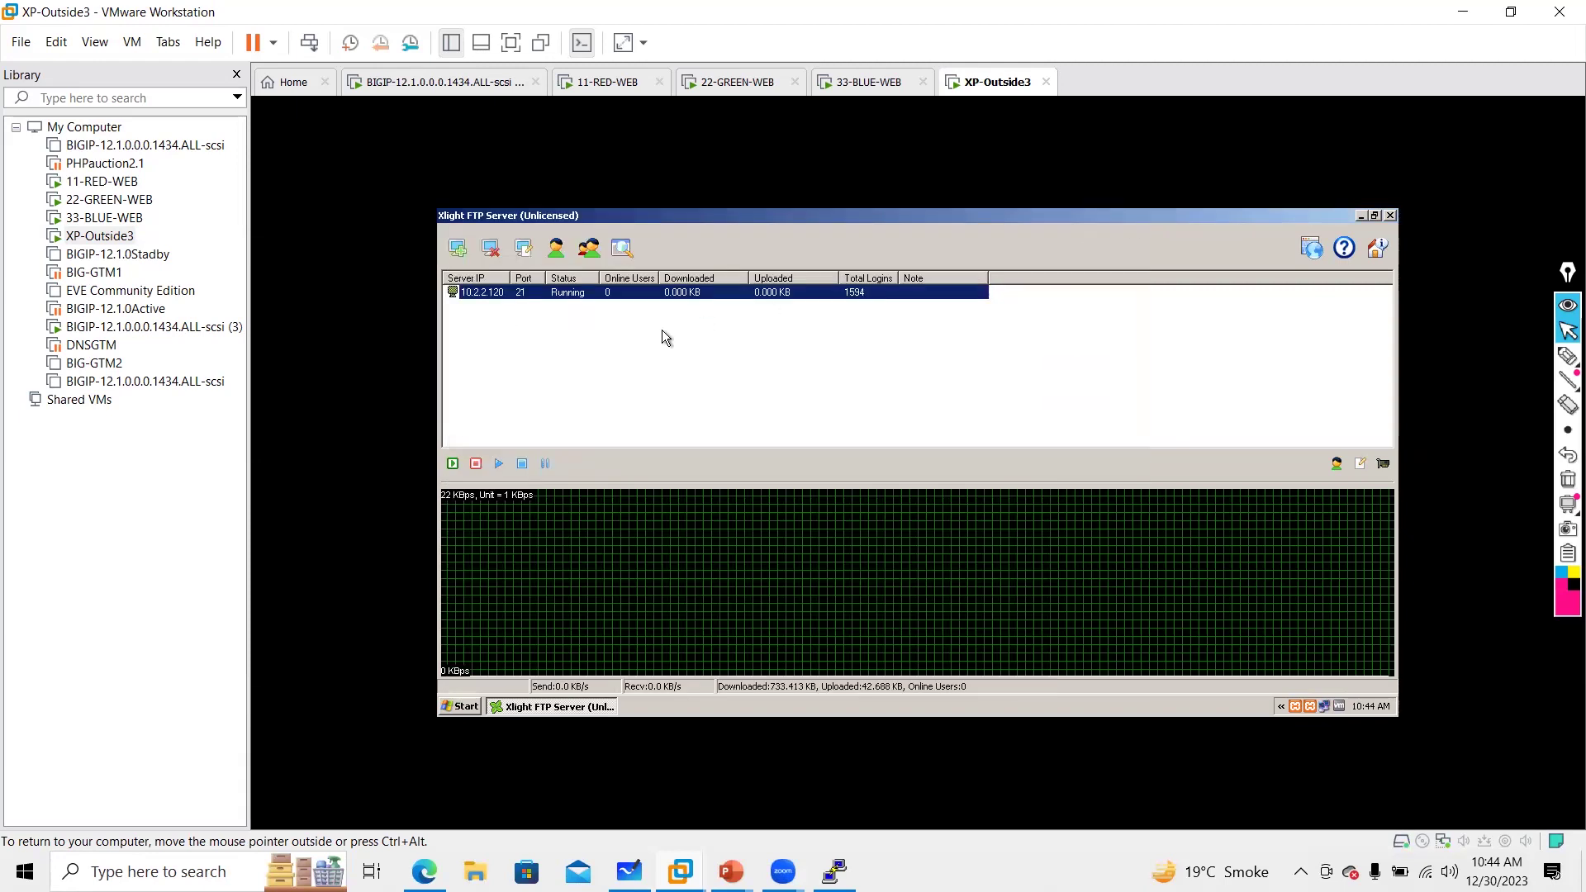
right_click(502, 290)
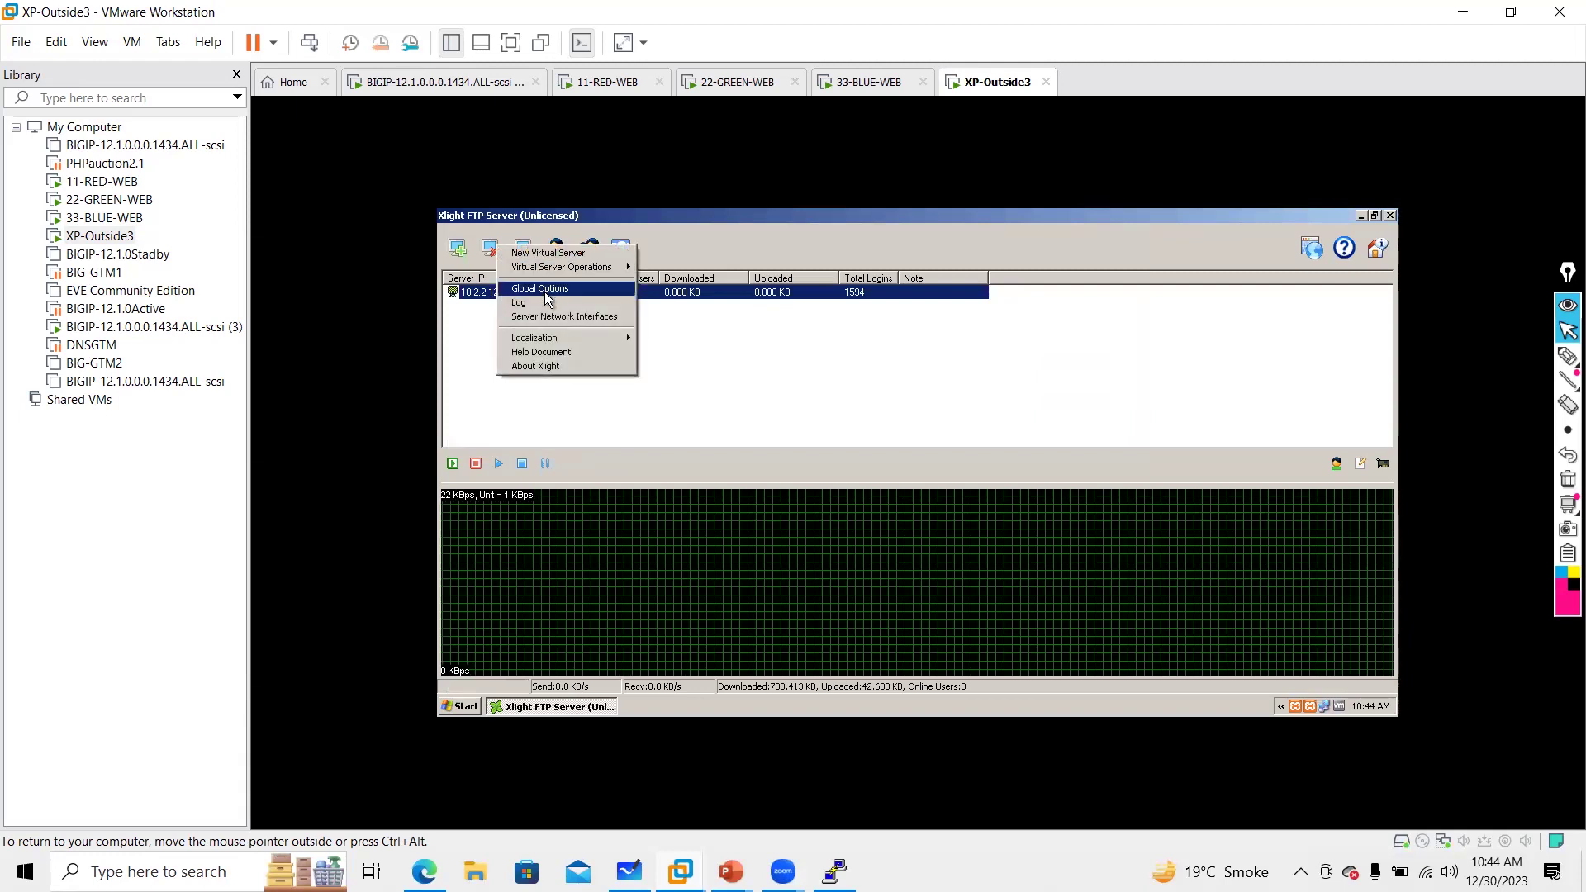
key("ctrl+alt")
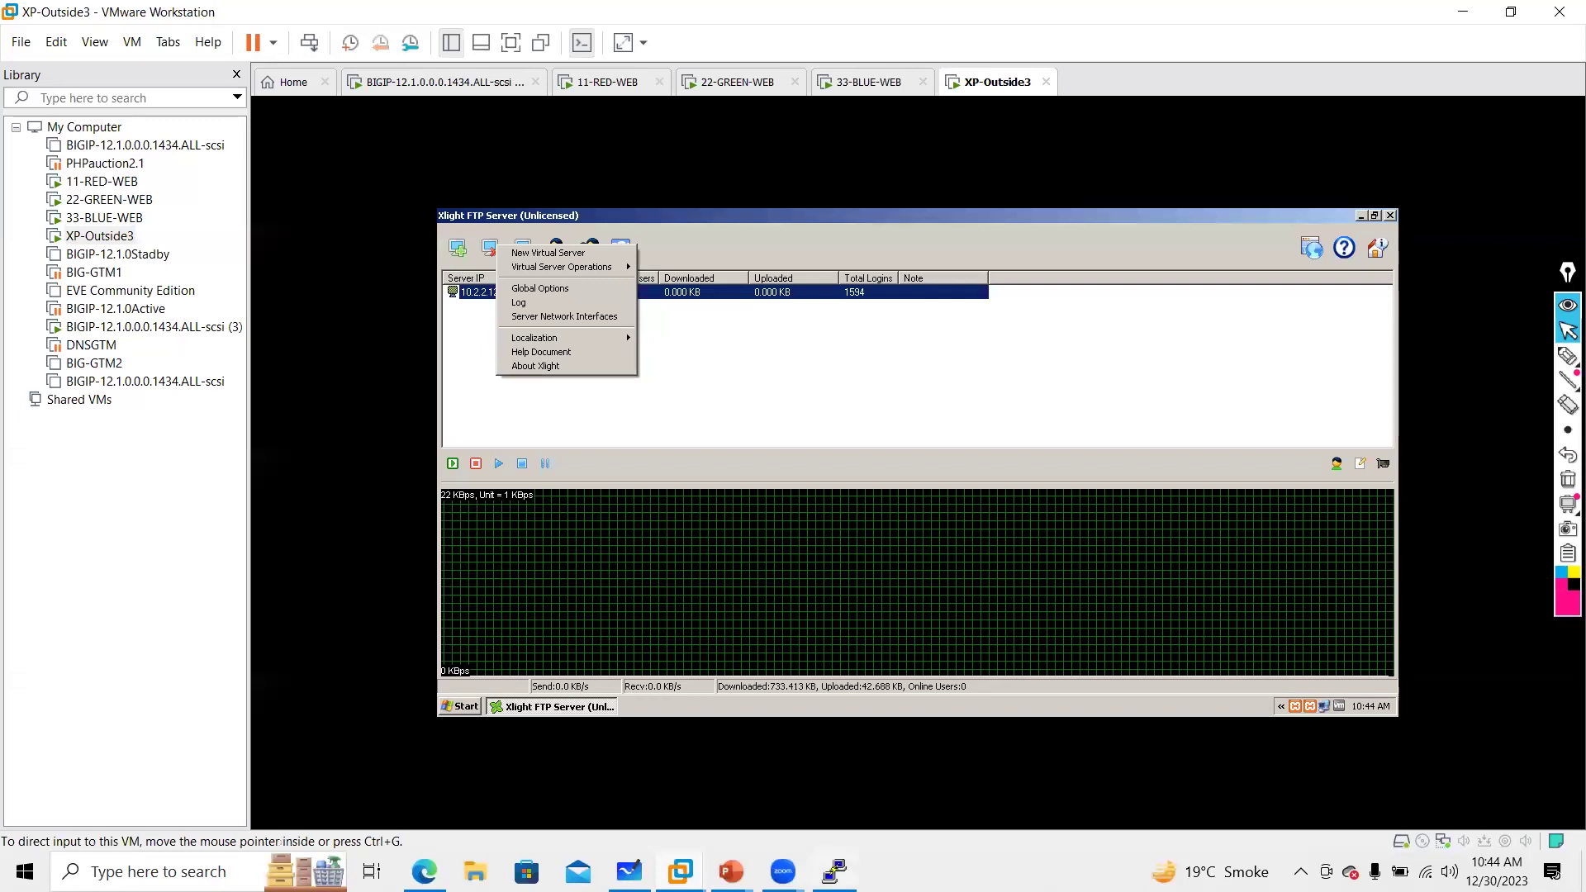
key("alt+Tab")
left_click(1091, 579)
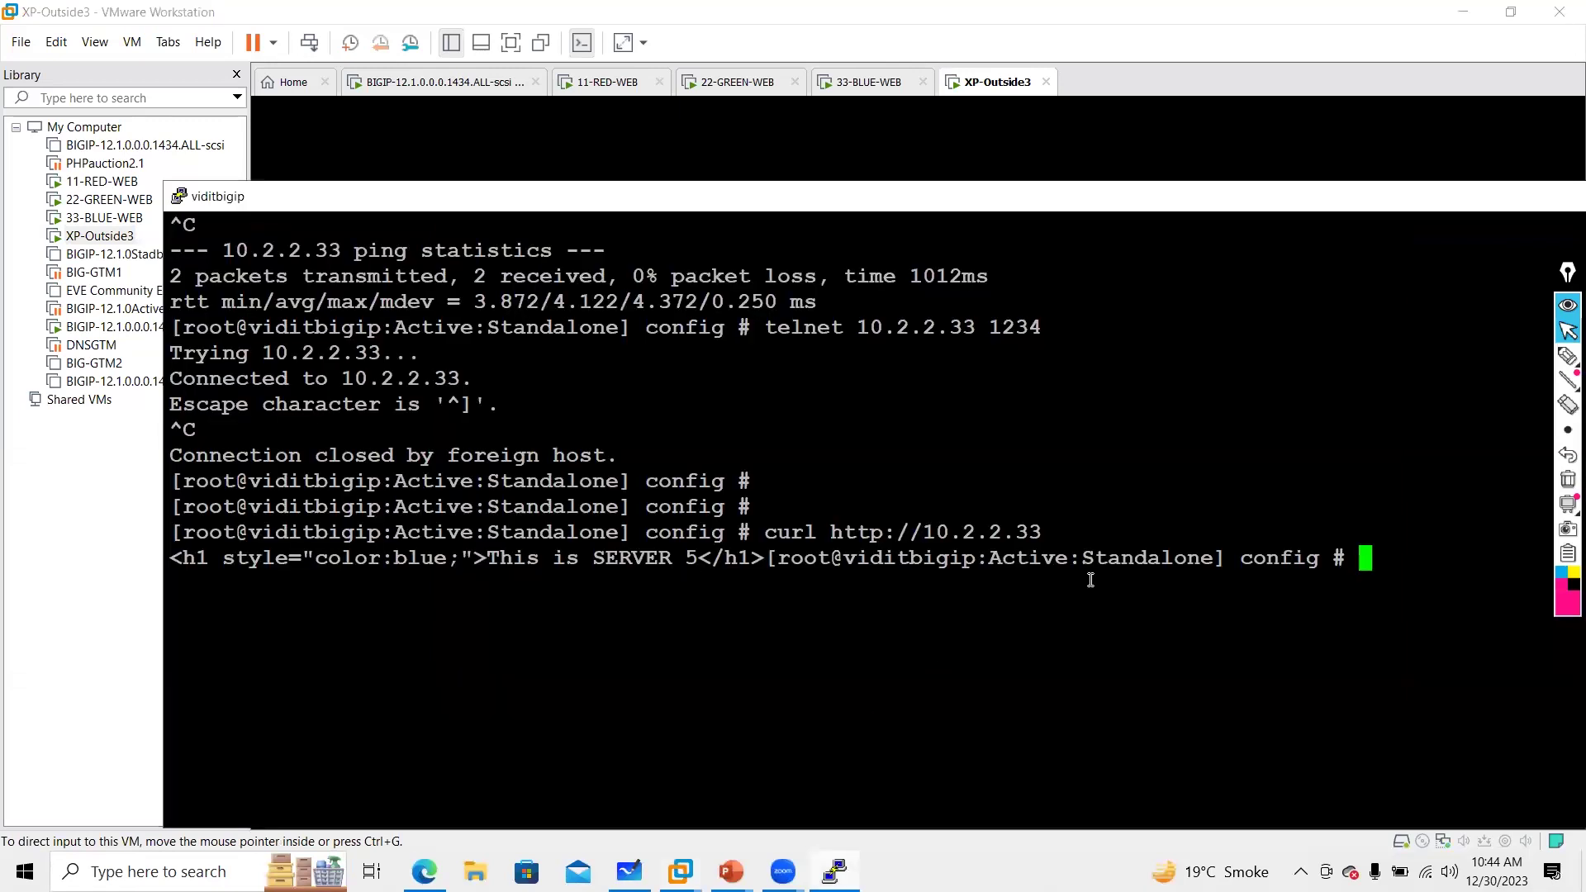
key("ctrl+l")
Telnet from the BIG-IP to 10.2.2.33 port 21 and confirm the connection is refused.
type("telnet ")
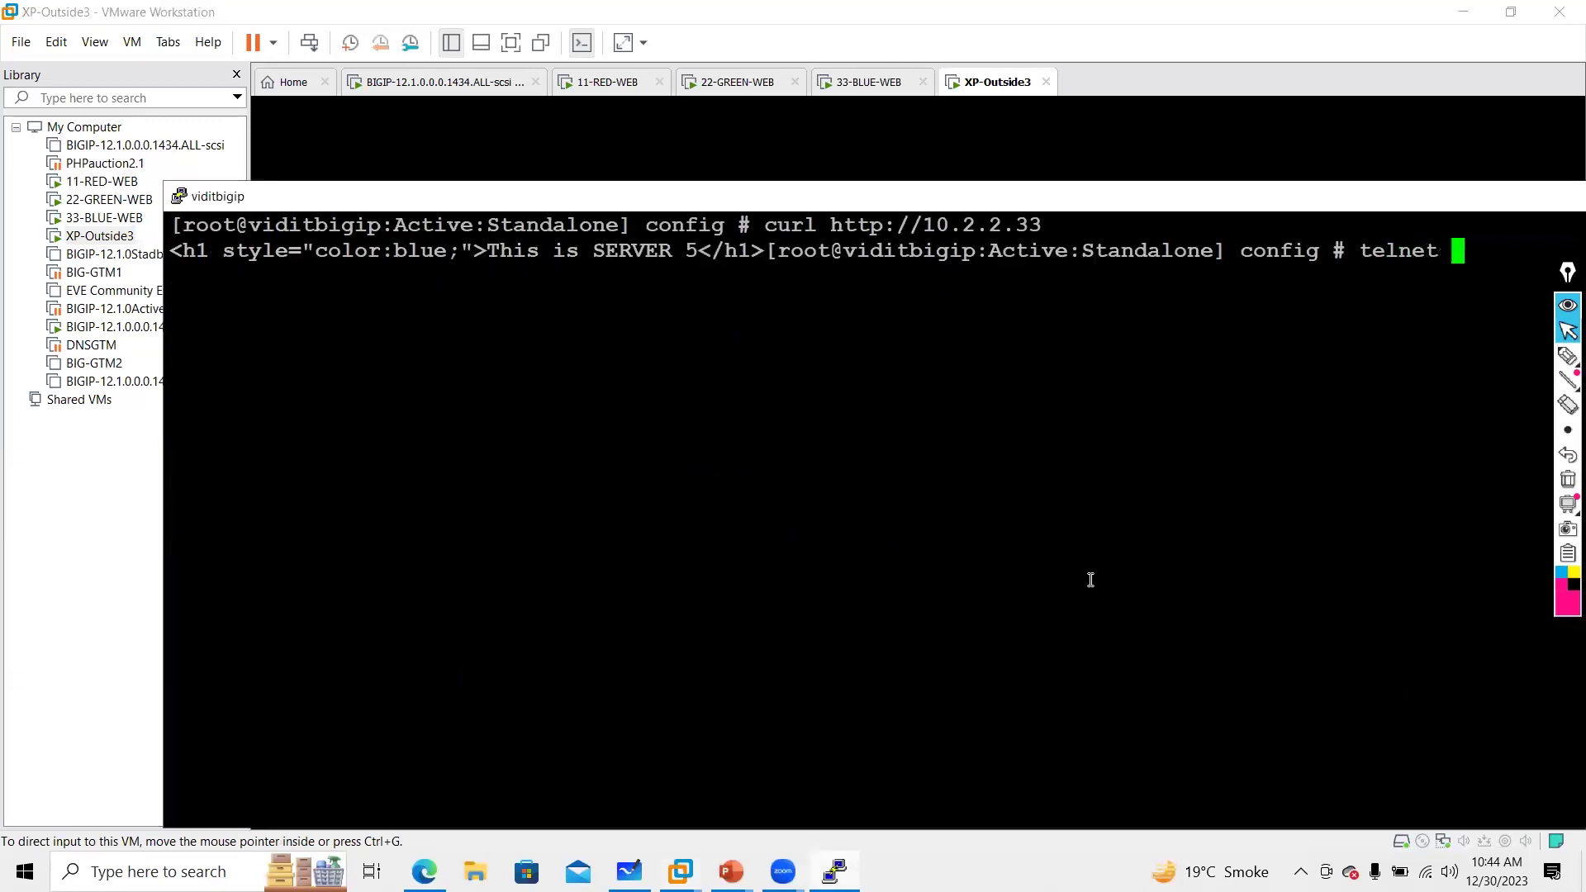
type("10.2.2.33")
type(" 8")
key("Return")
left_click_drag(934, 304, 189, 257)
left_click_drag(537, 198, 379, 220)
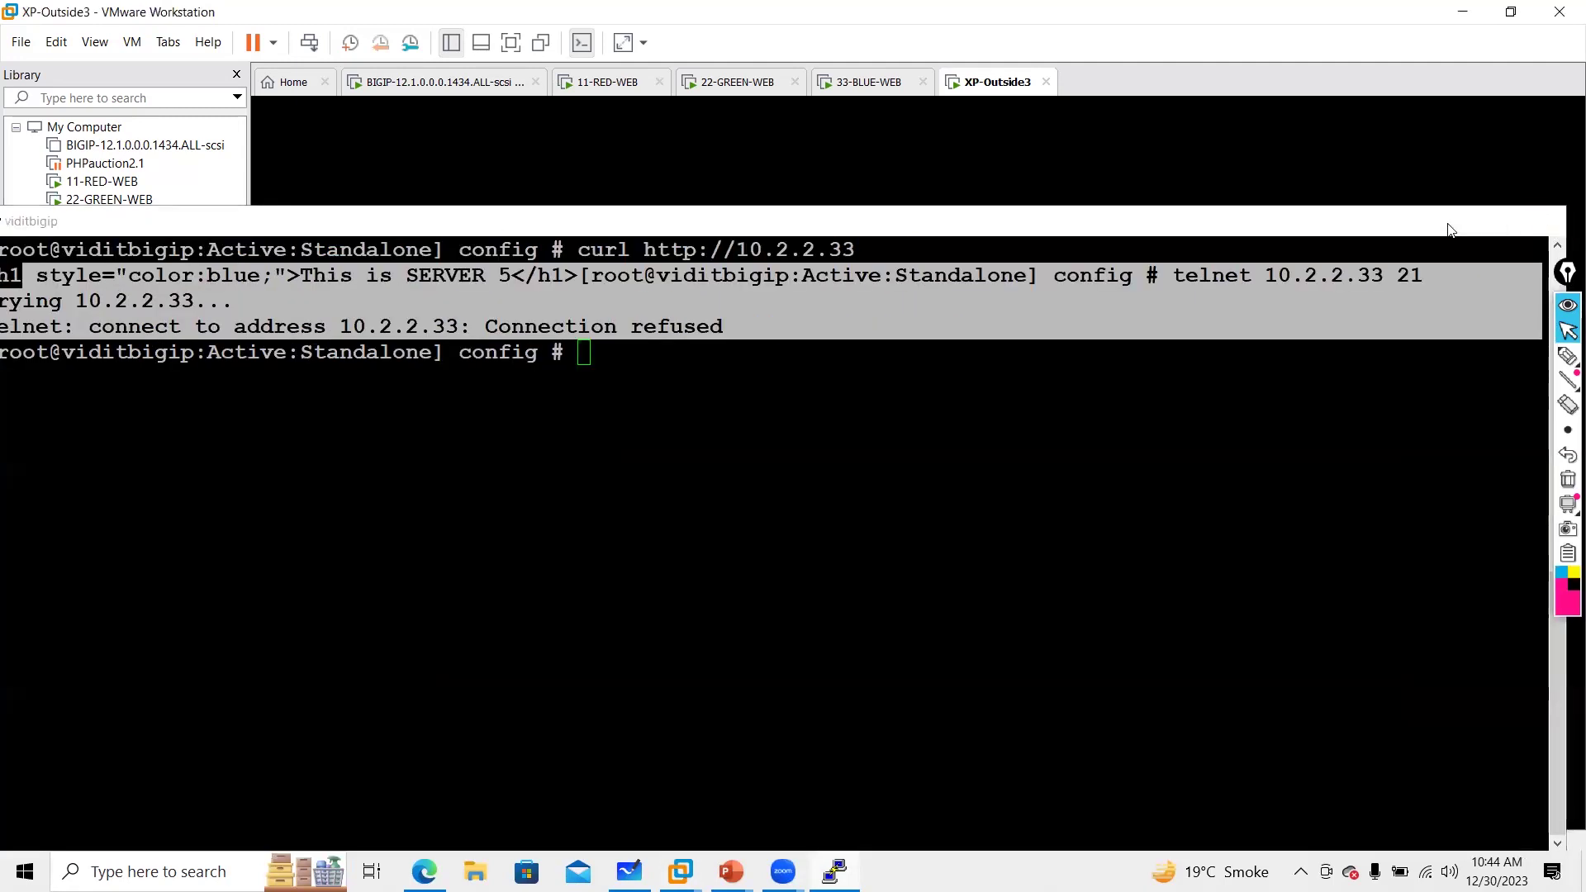
left_click(1449, 224)
left_click(771, 339)
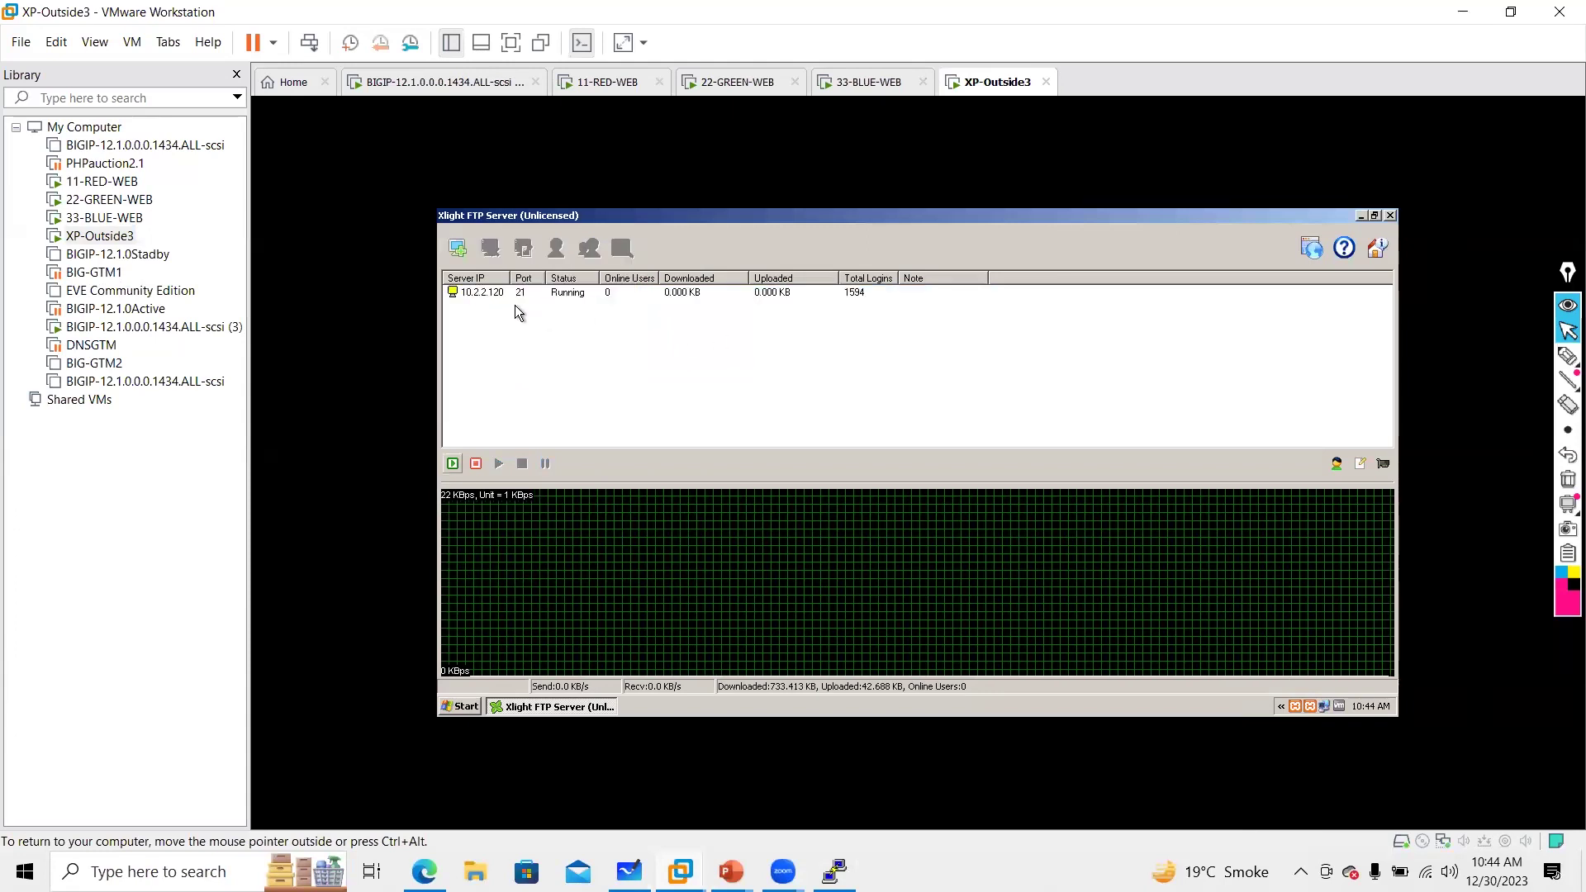
Open the 10.2.2.120 virtual server's properties in Xlight FTP Server.
left_click(484, 291)
right_click(483, 291)
mouse_move(592, 276)
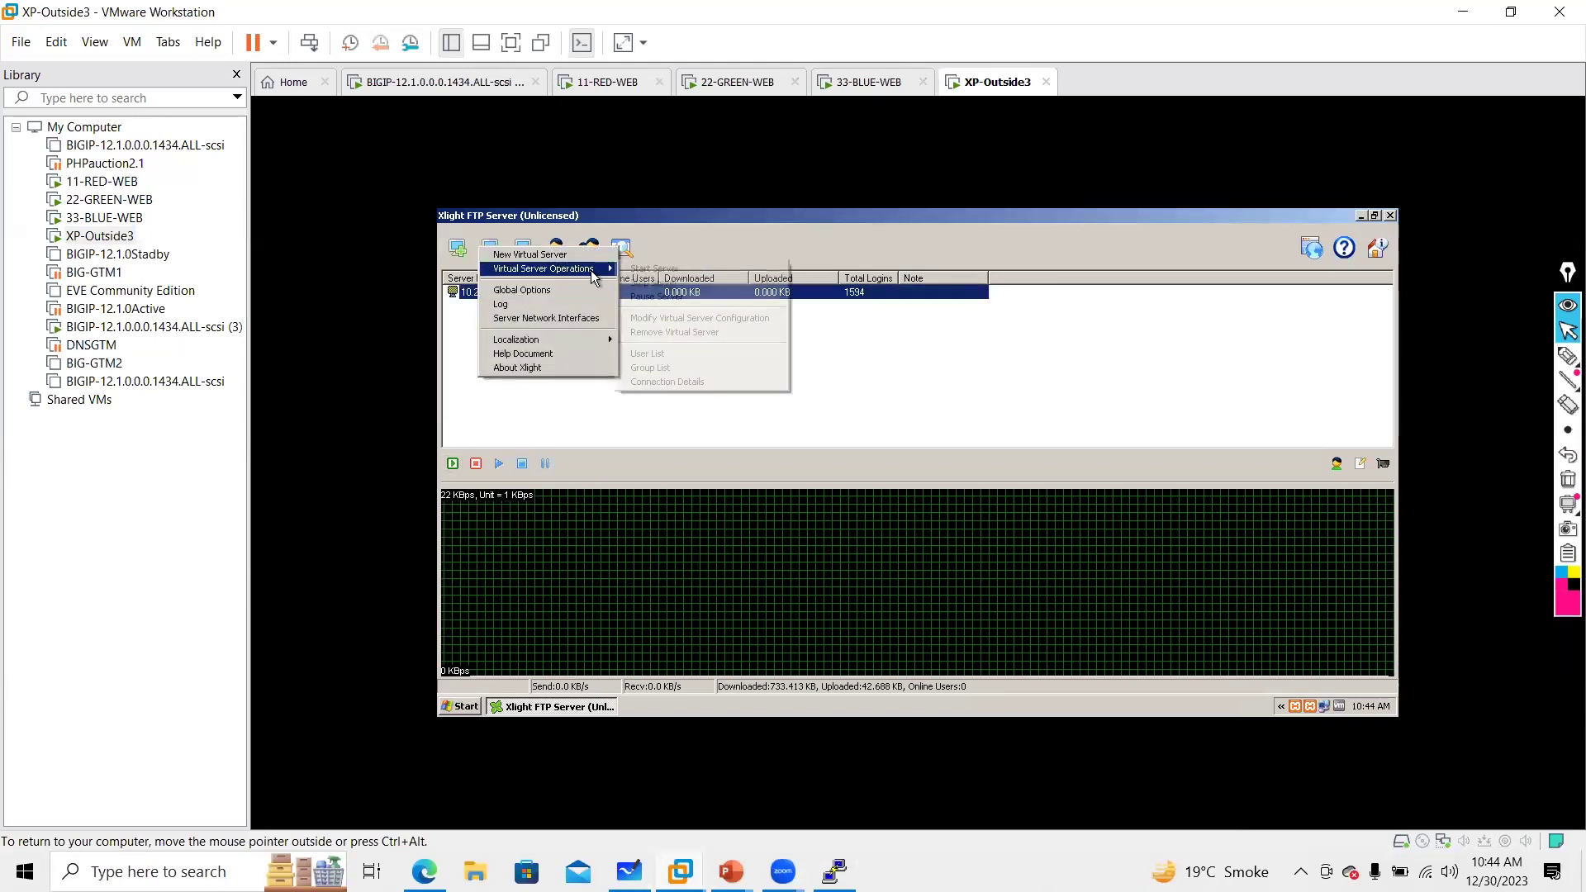
left_click(656, 269)
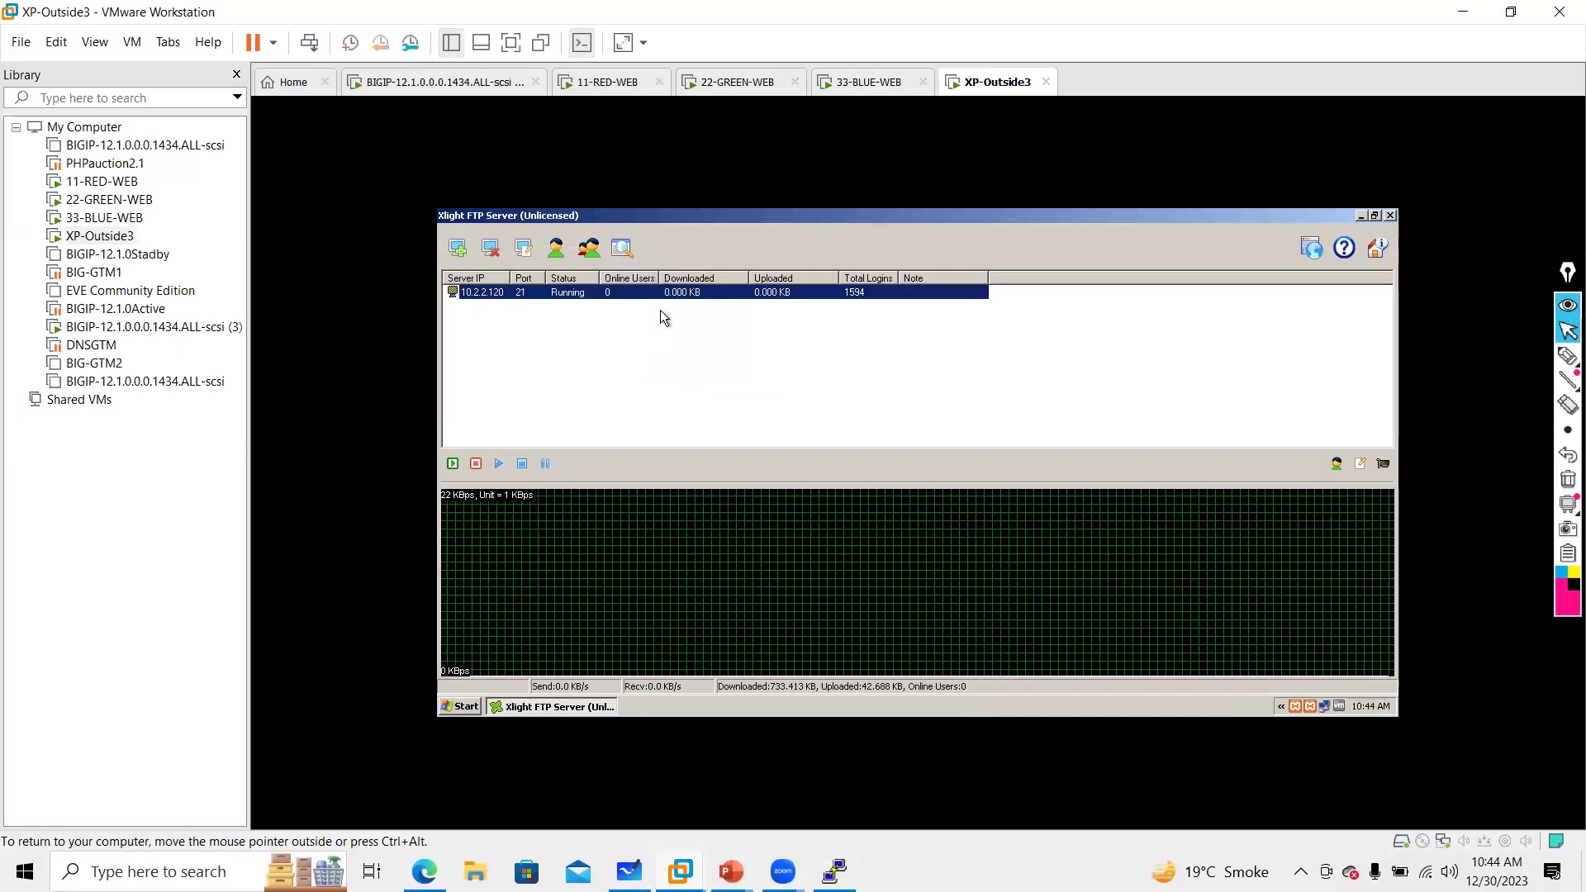
double_click(624, 291)
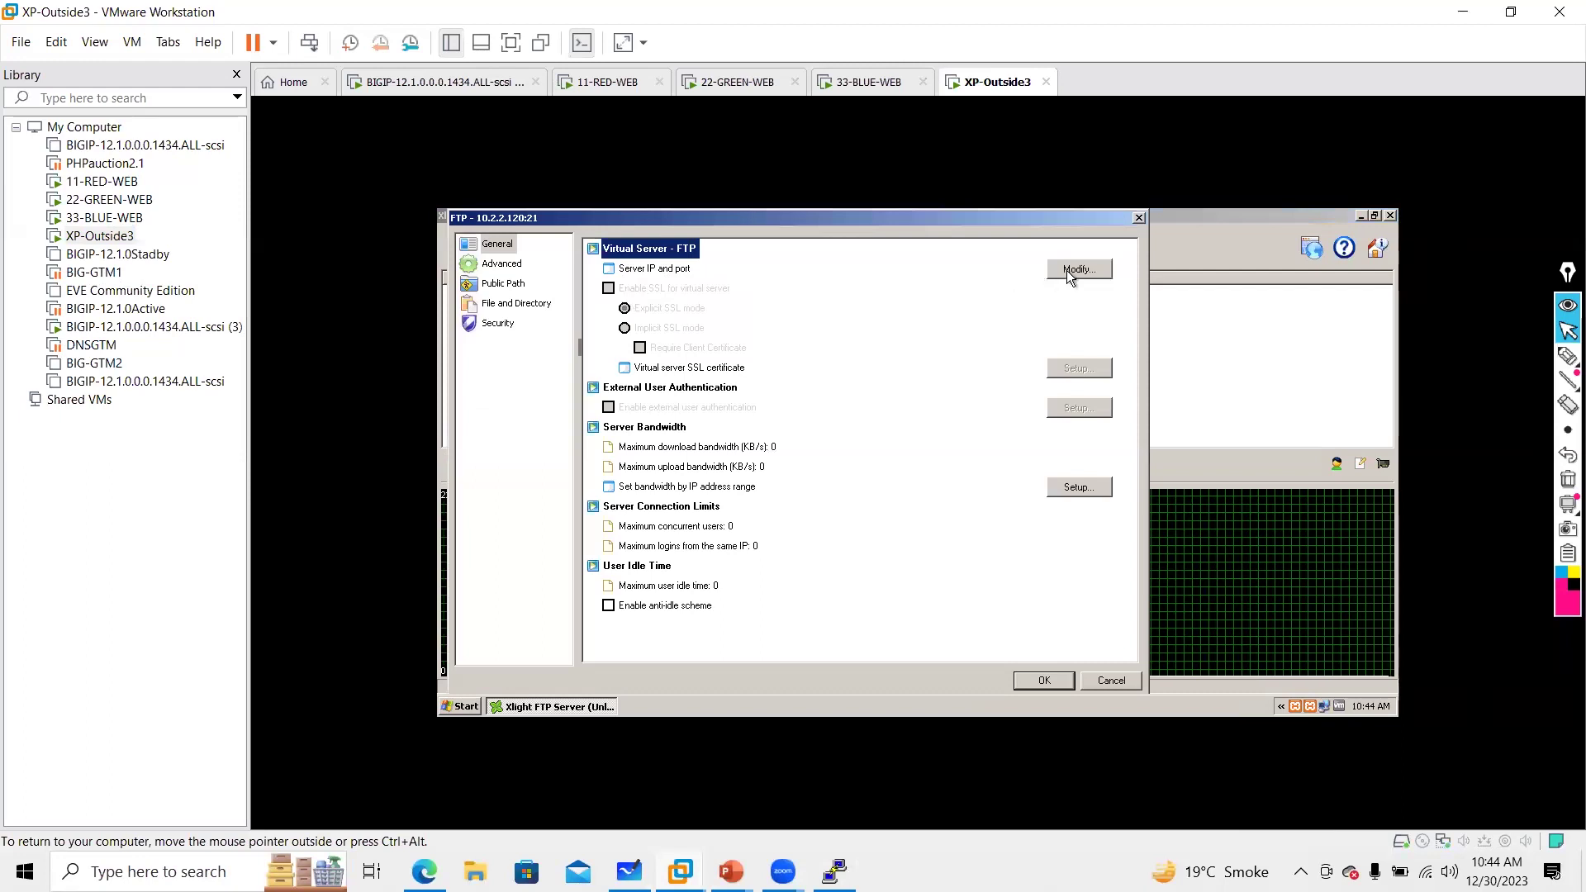
left_click(1135, 217)
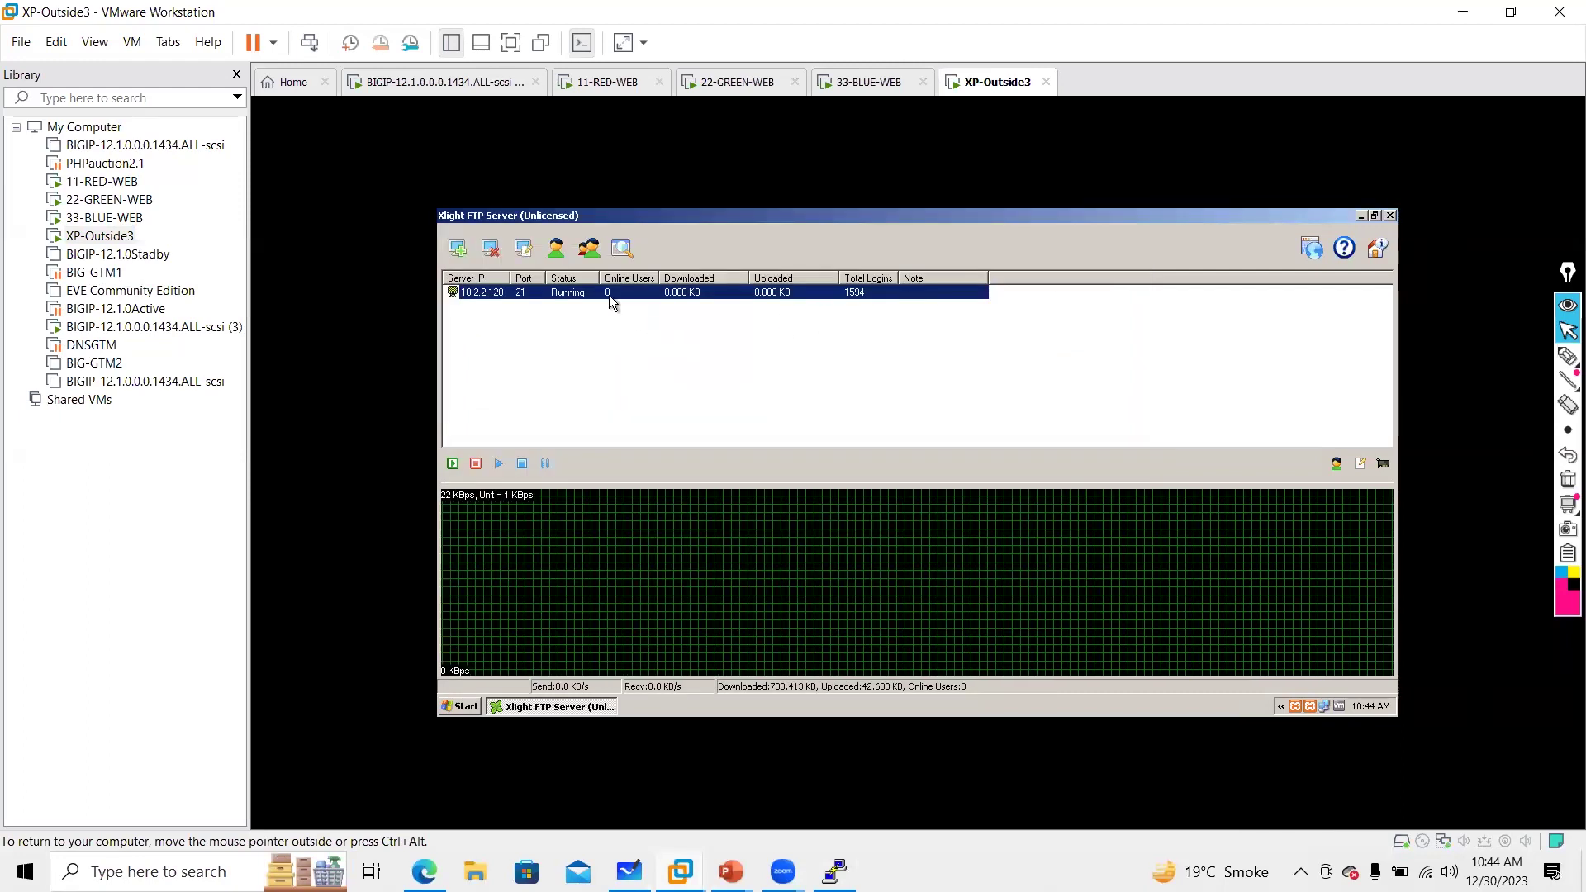
double_click(608, 295)
Change the virtual server's IP address to 10.2.2.33 and apply the properties.
left_click(1078, 269)
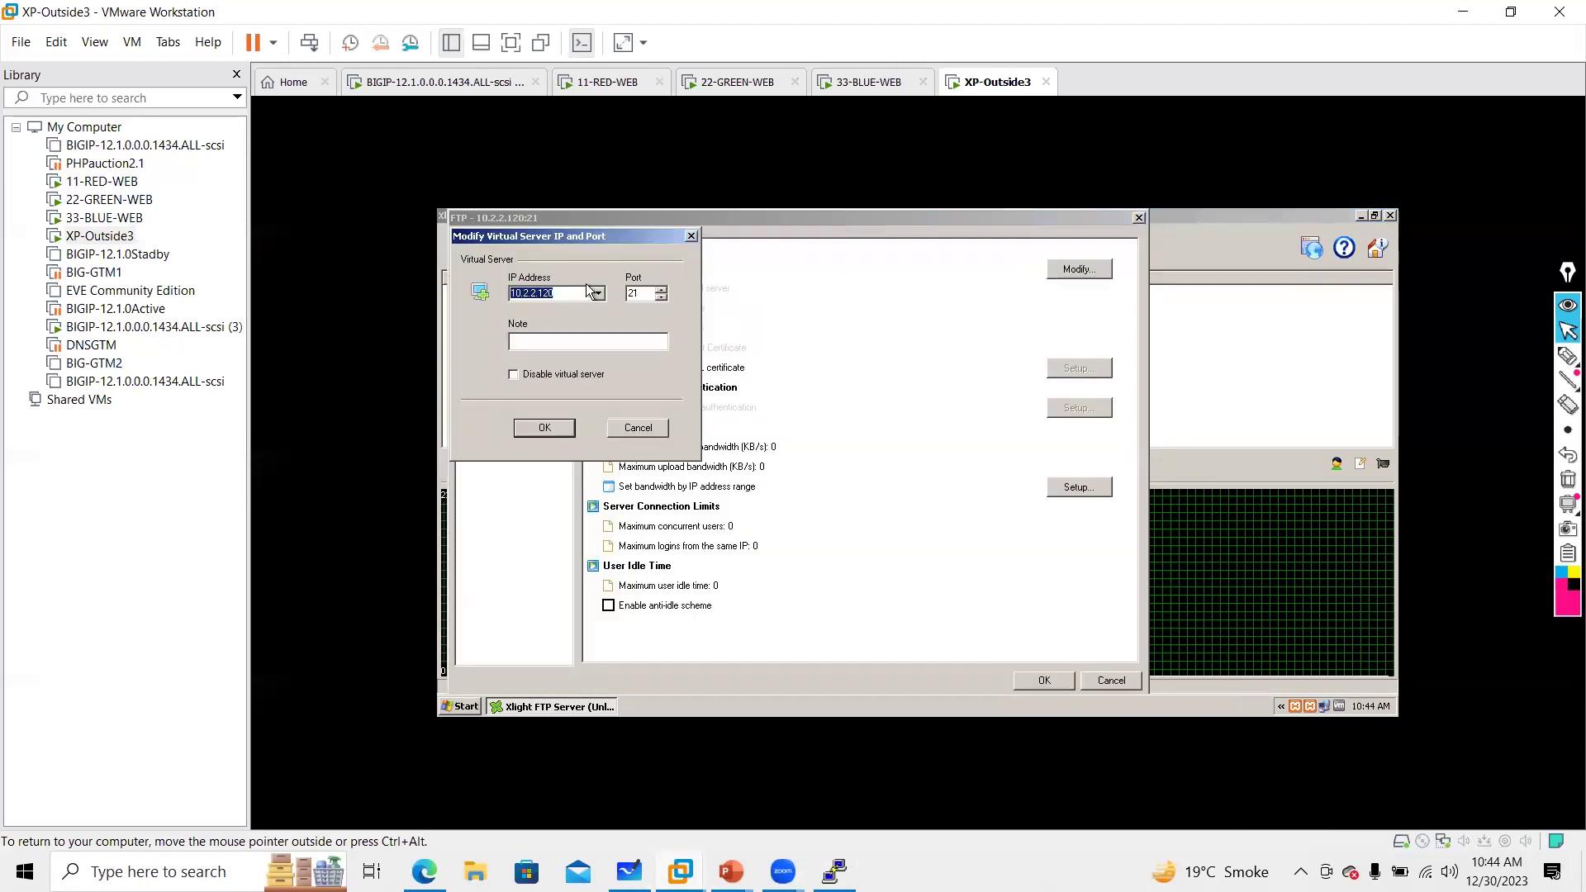
left_click_drag(554, 236, 903, 350)
left_click(927, 415)
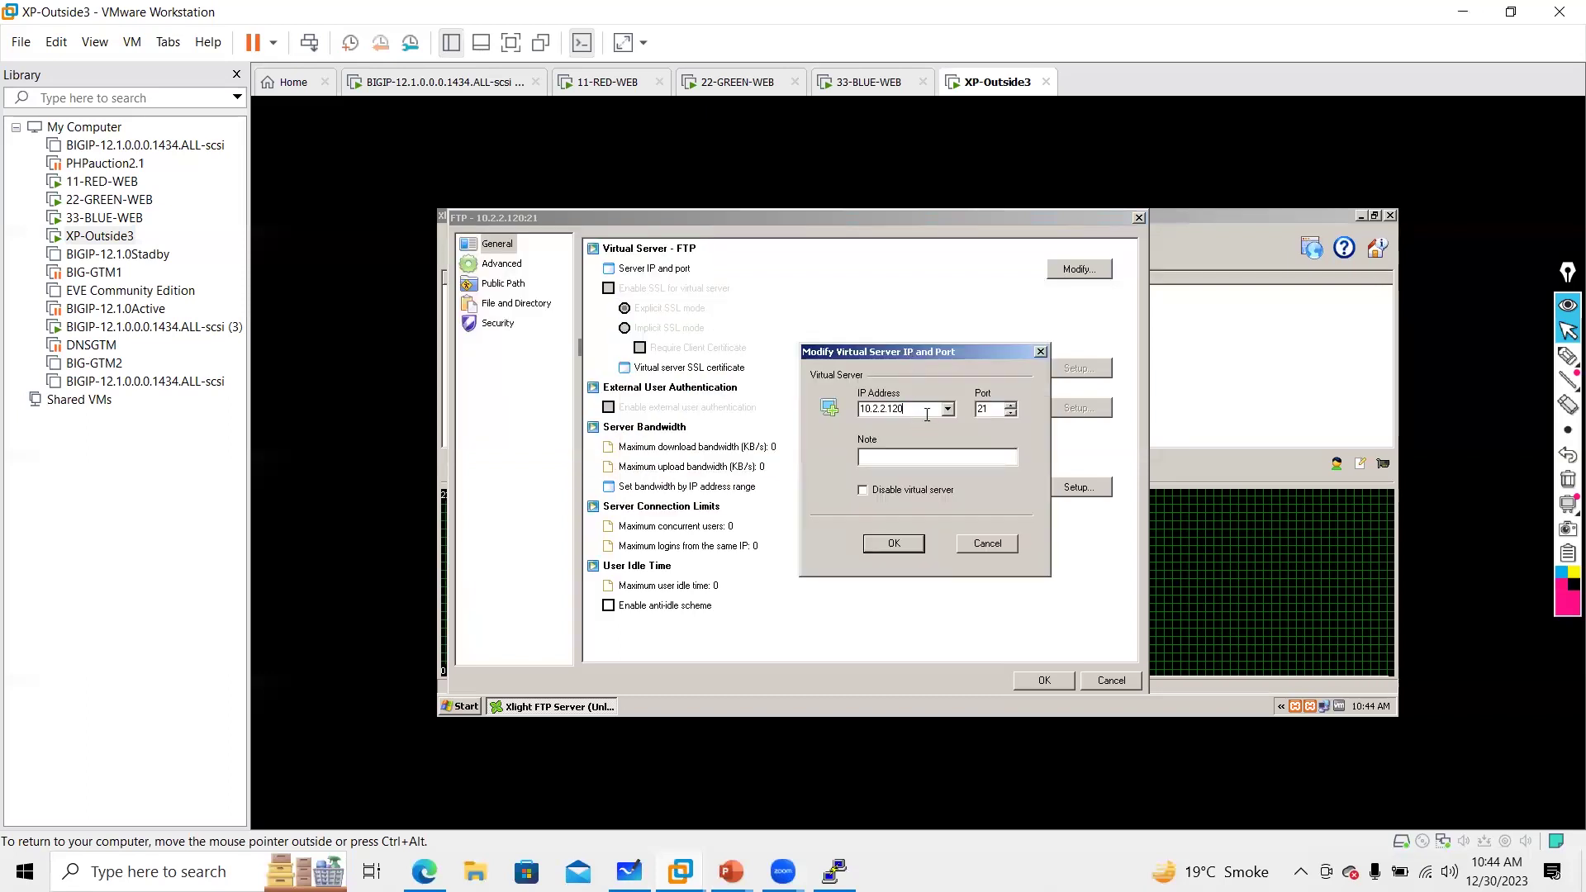
key("BackSpace")
key("BackSpace")
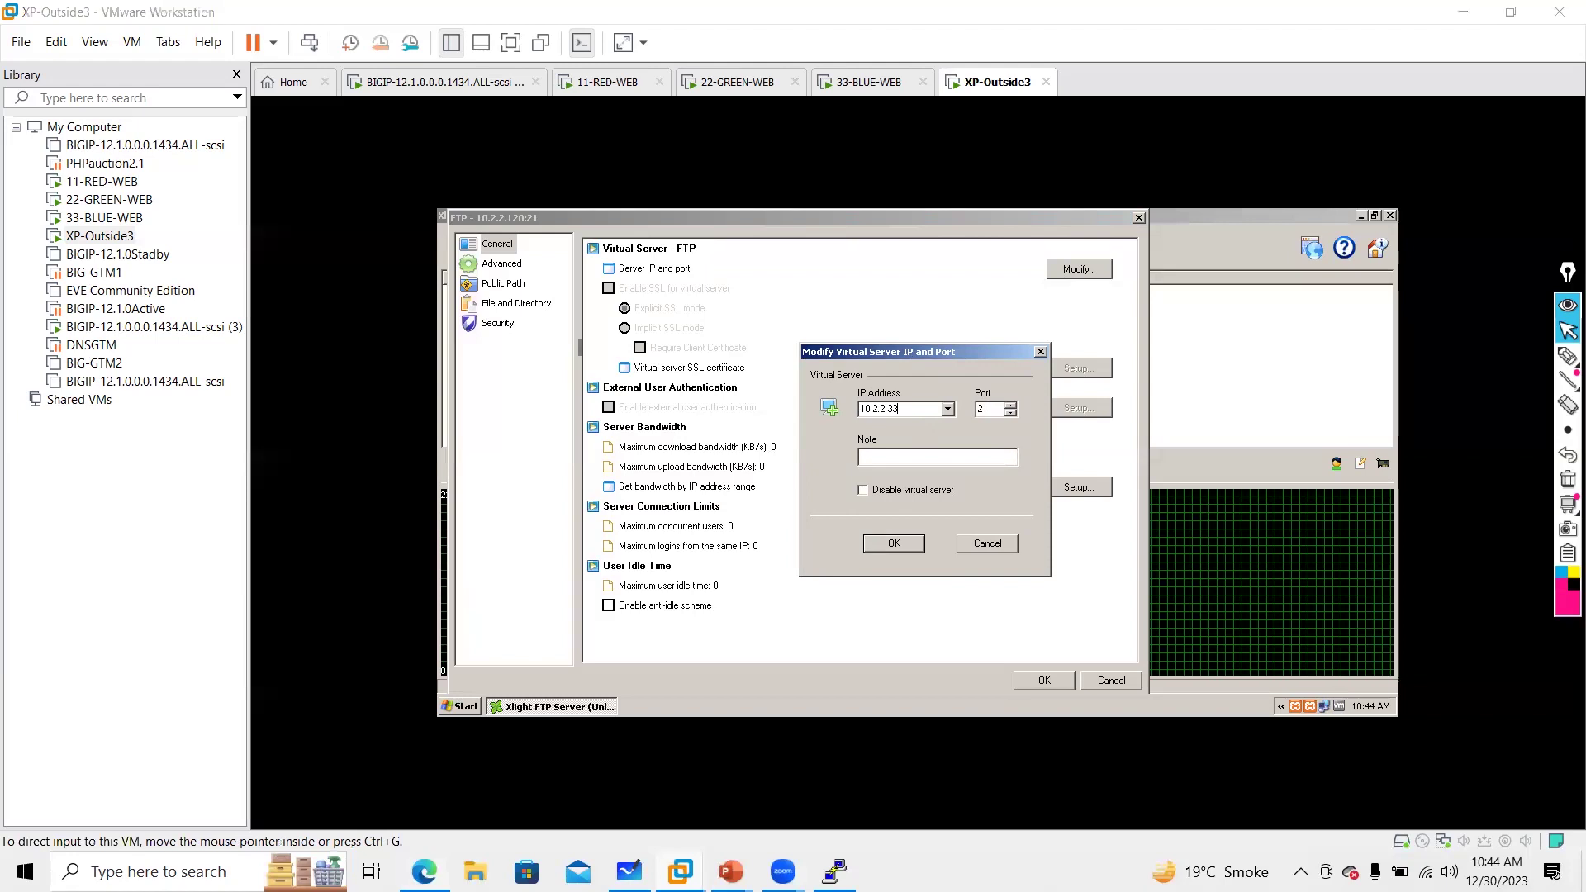
key("alt+Tab")
key("alt+Tab")
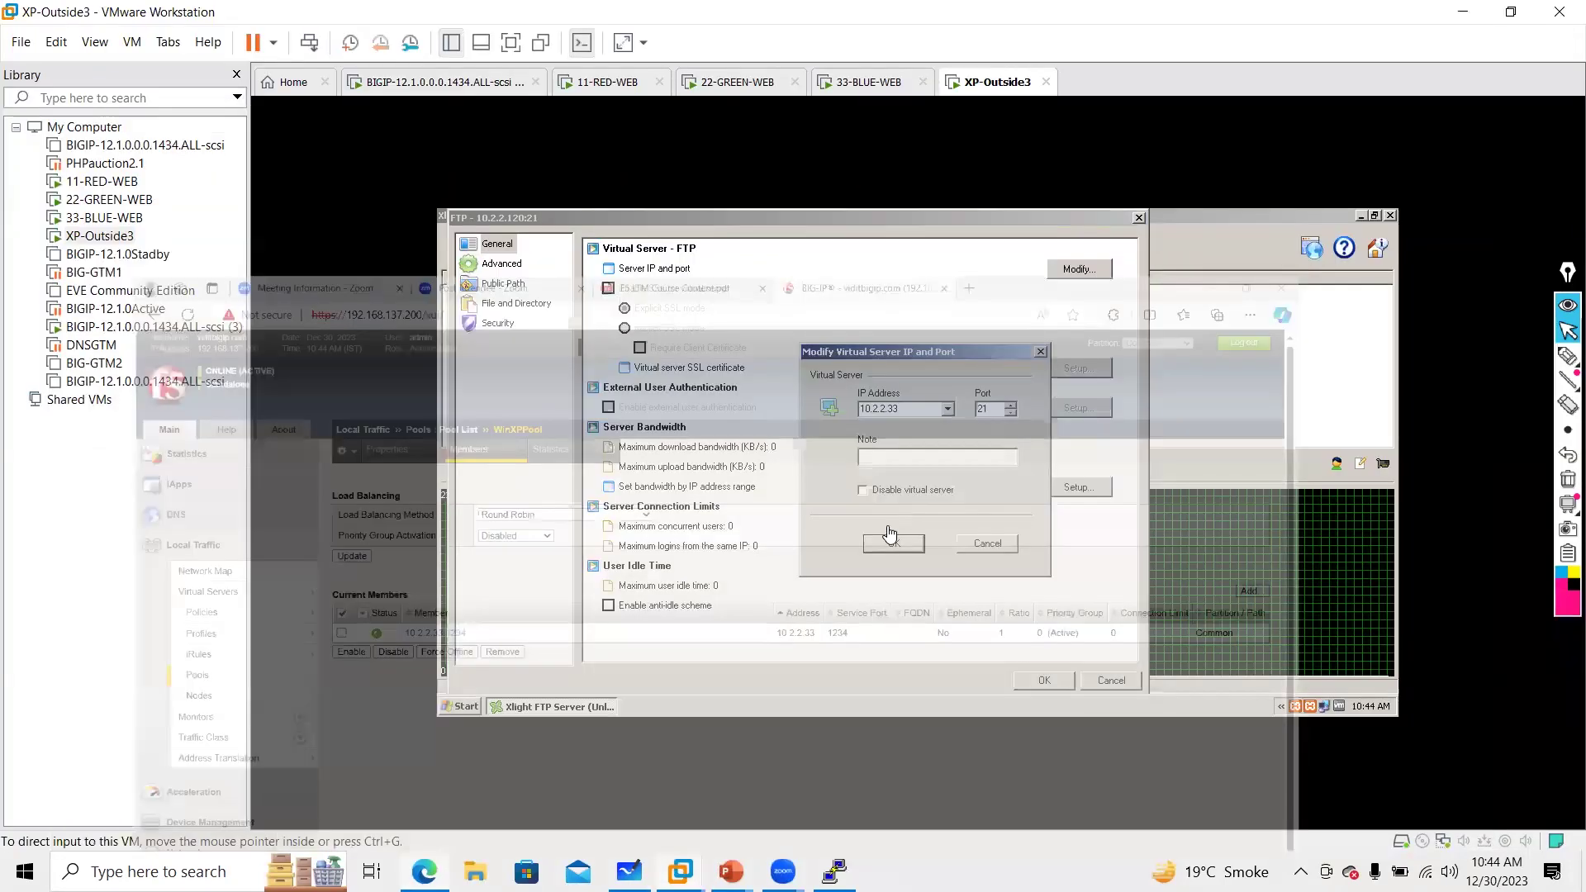
left_click(889, 546)
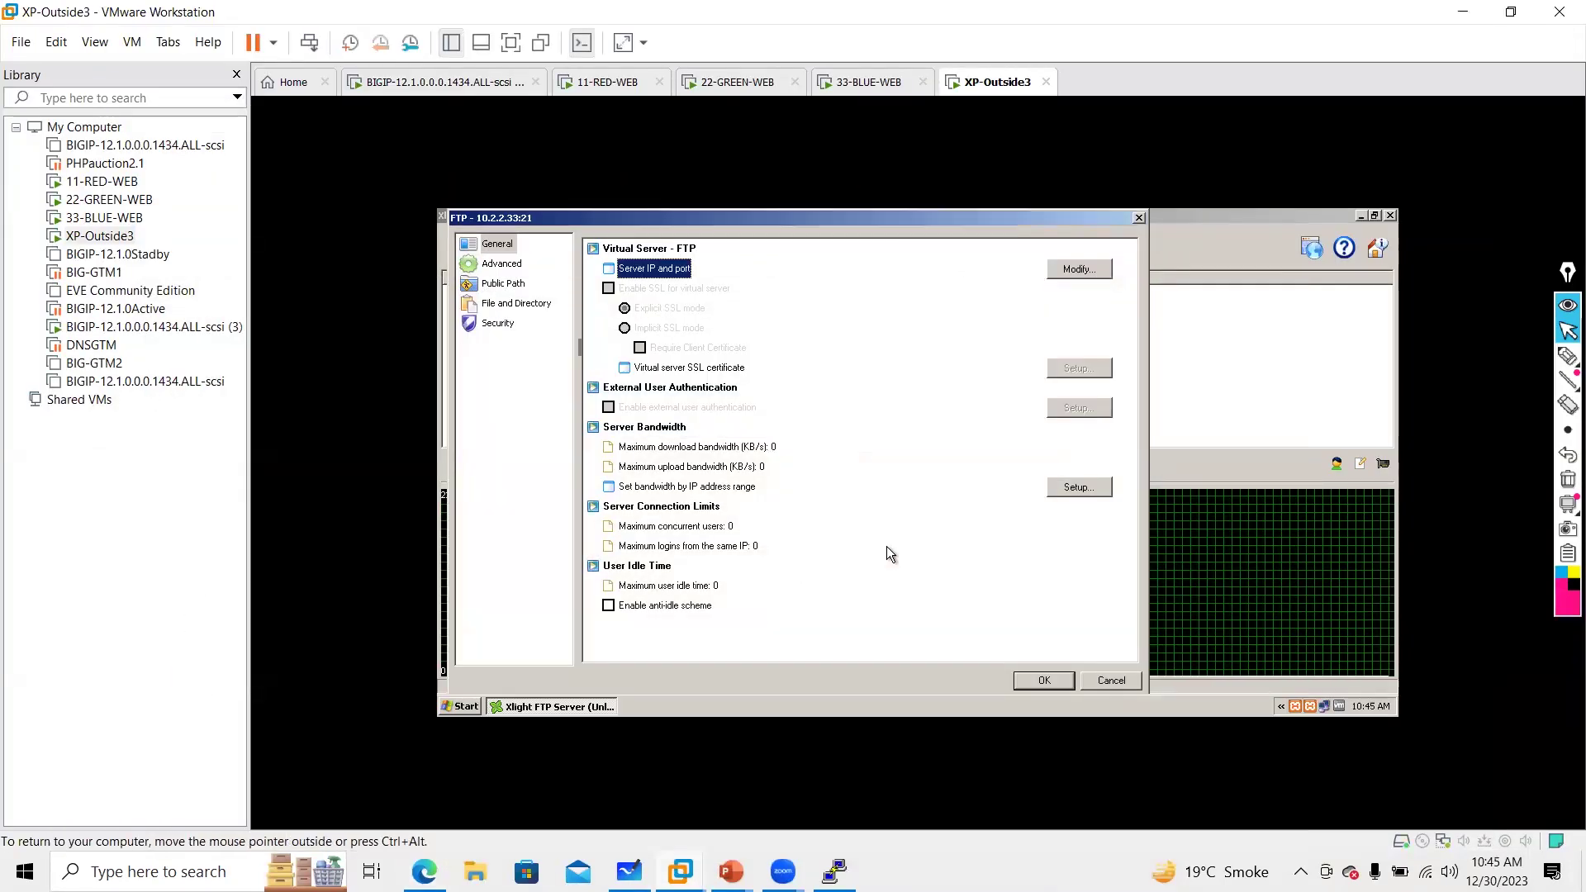
left_click(1024, 677)
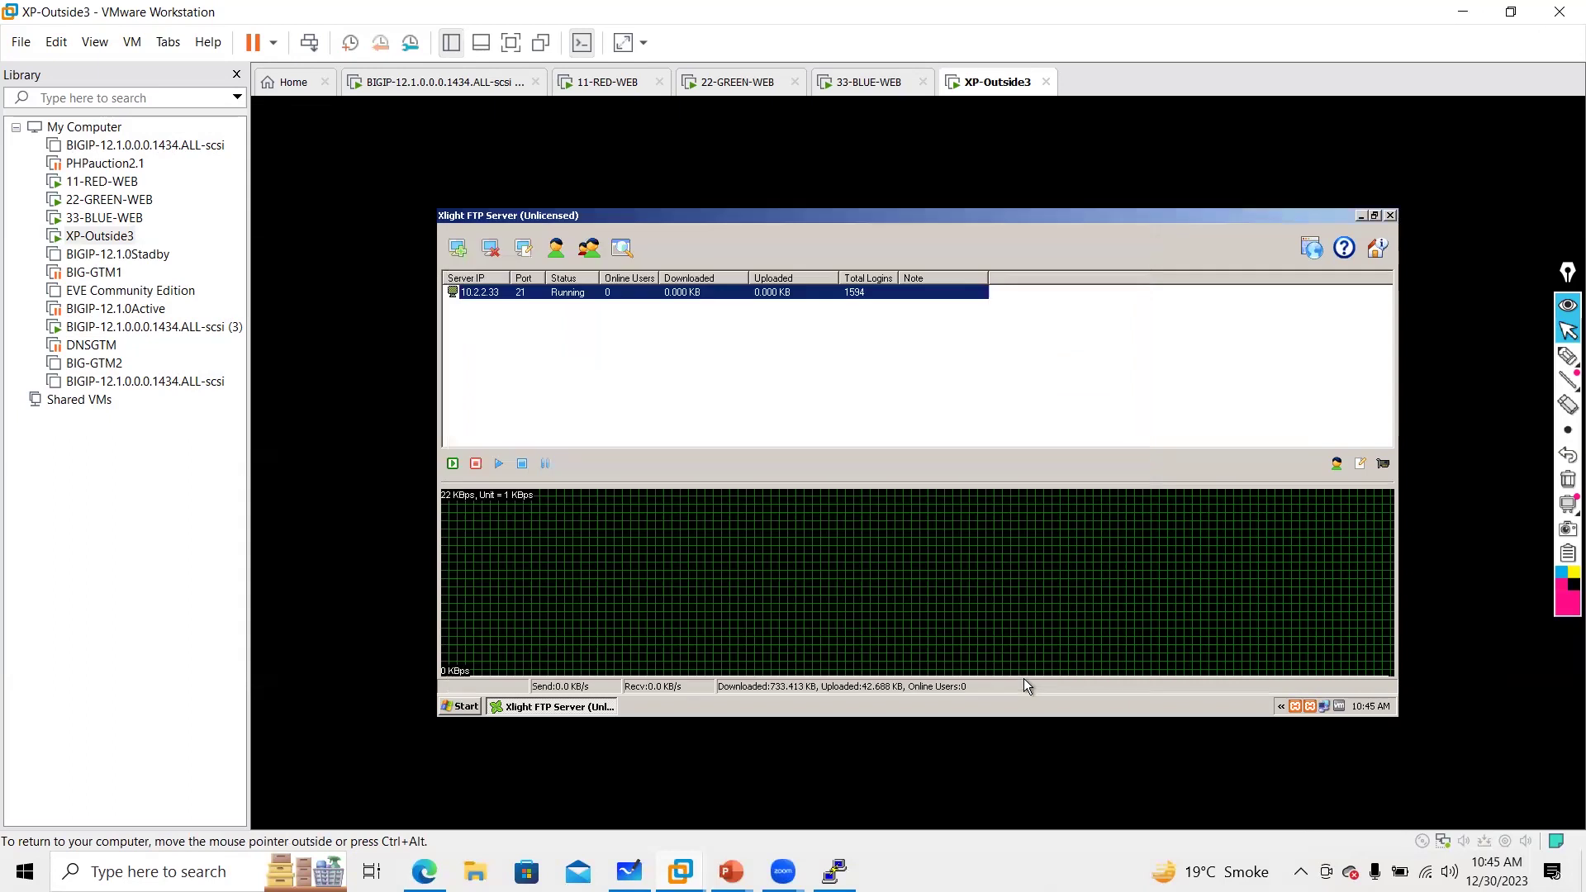
Start the 10.2.2.33 FTP server so it reads Running.
right_click(508, 290)
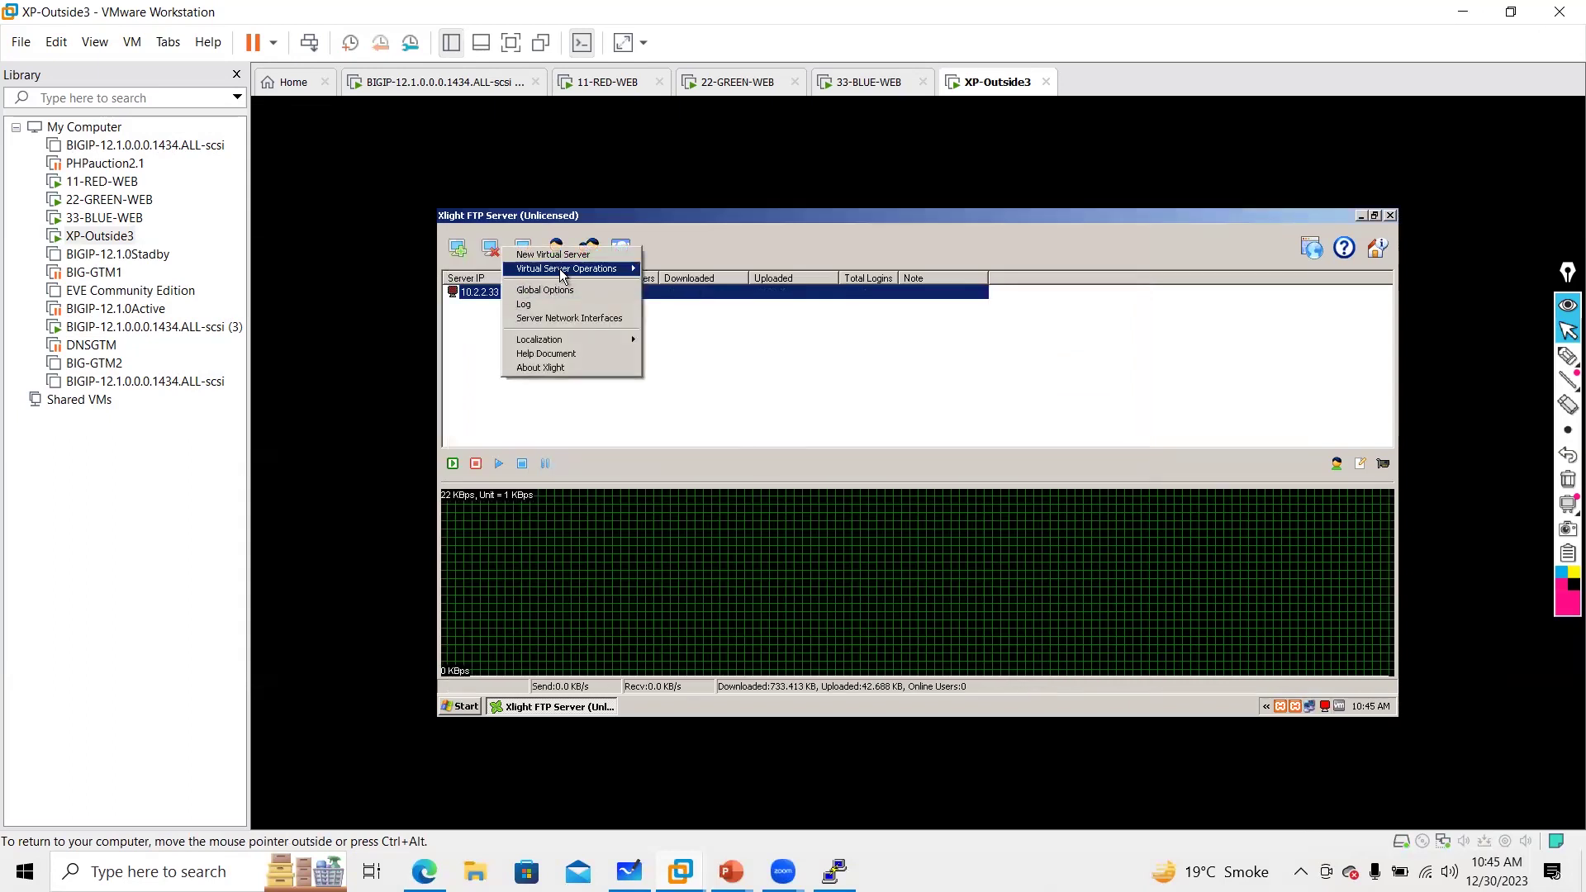
mouse_move(559, 269)
left_click(662, 268)
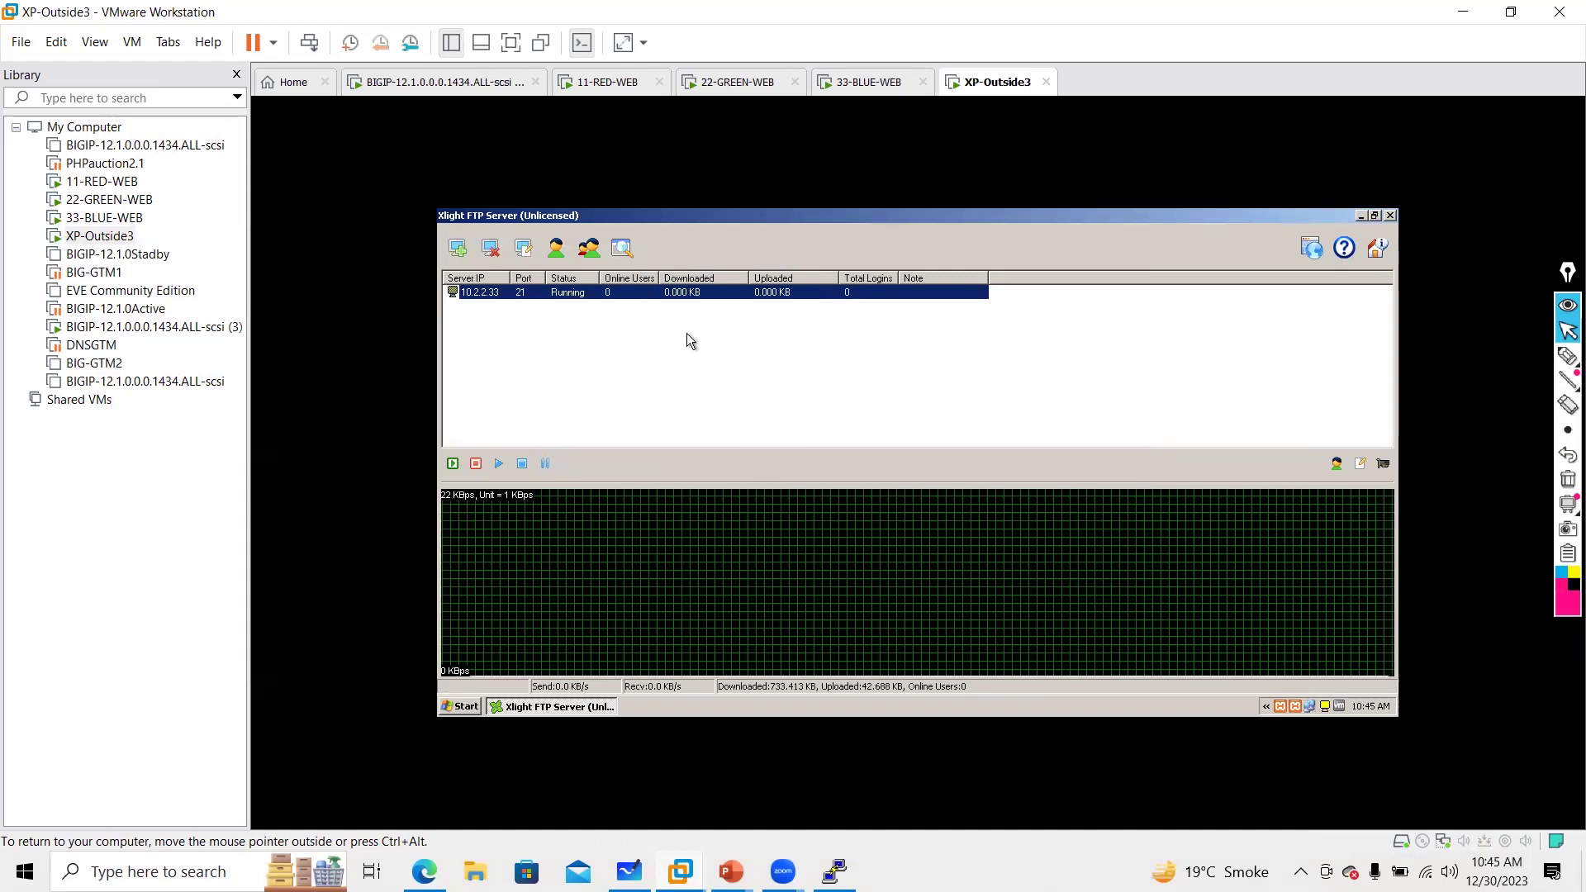
left_click(834, 872)
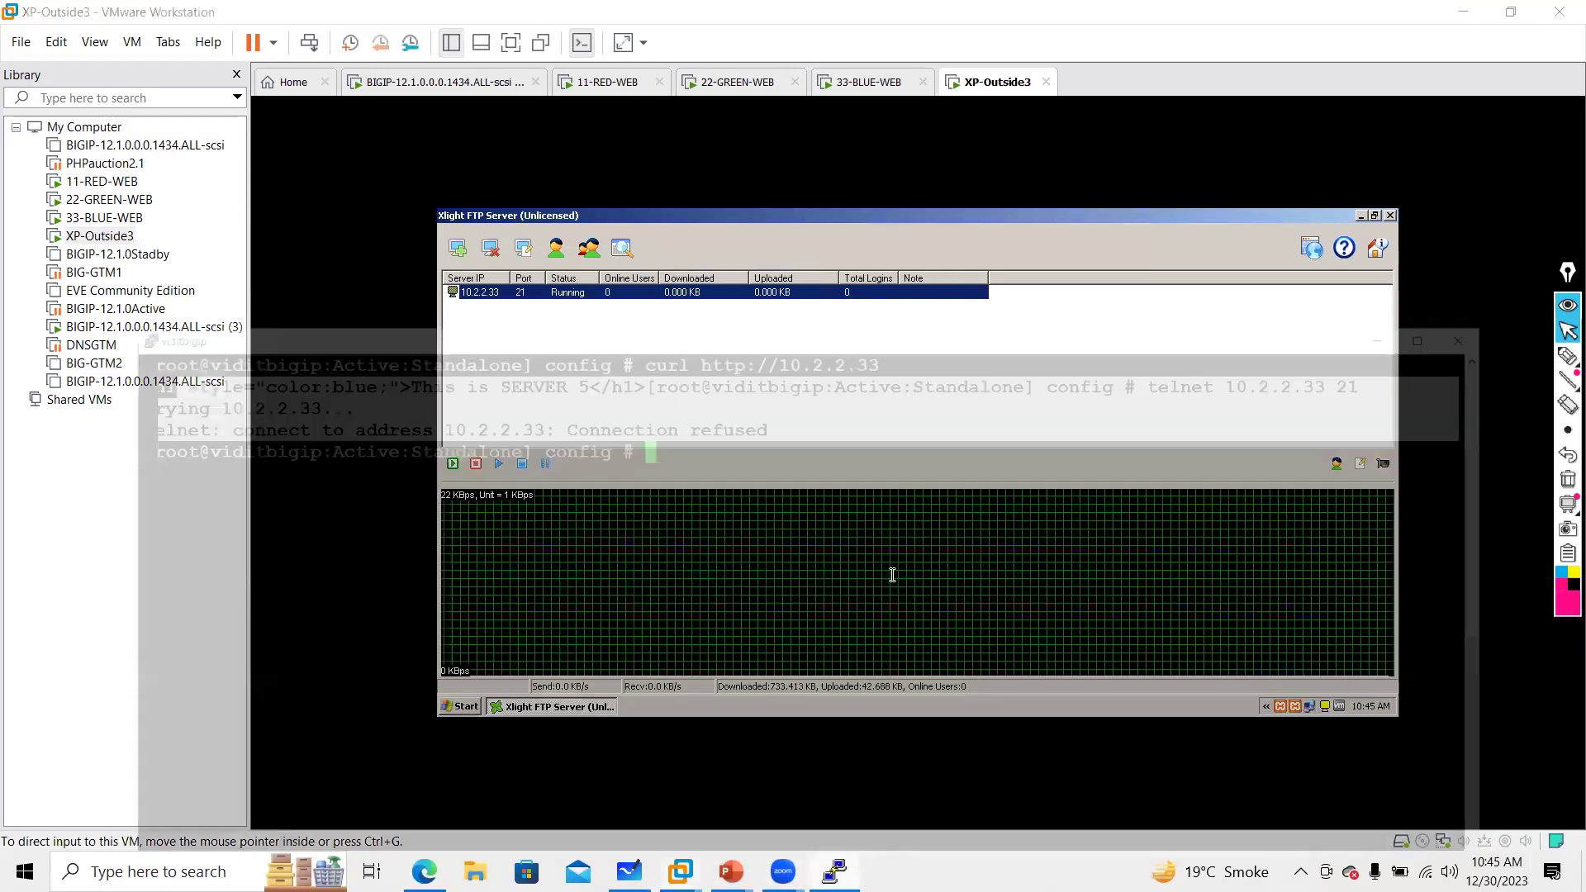
Rerun telnet 10.2.2.33 21 and confirm the 220 Xlight FTP Server 3.9 ready banner.
key("Up")
key("Return")
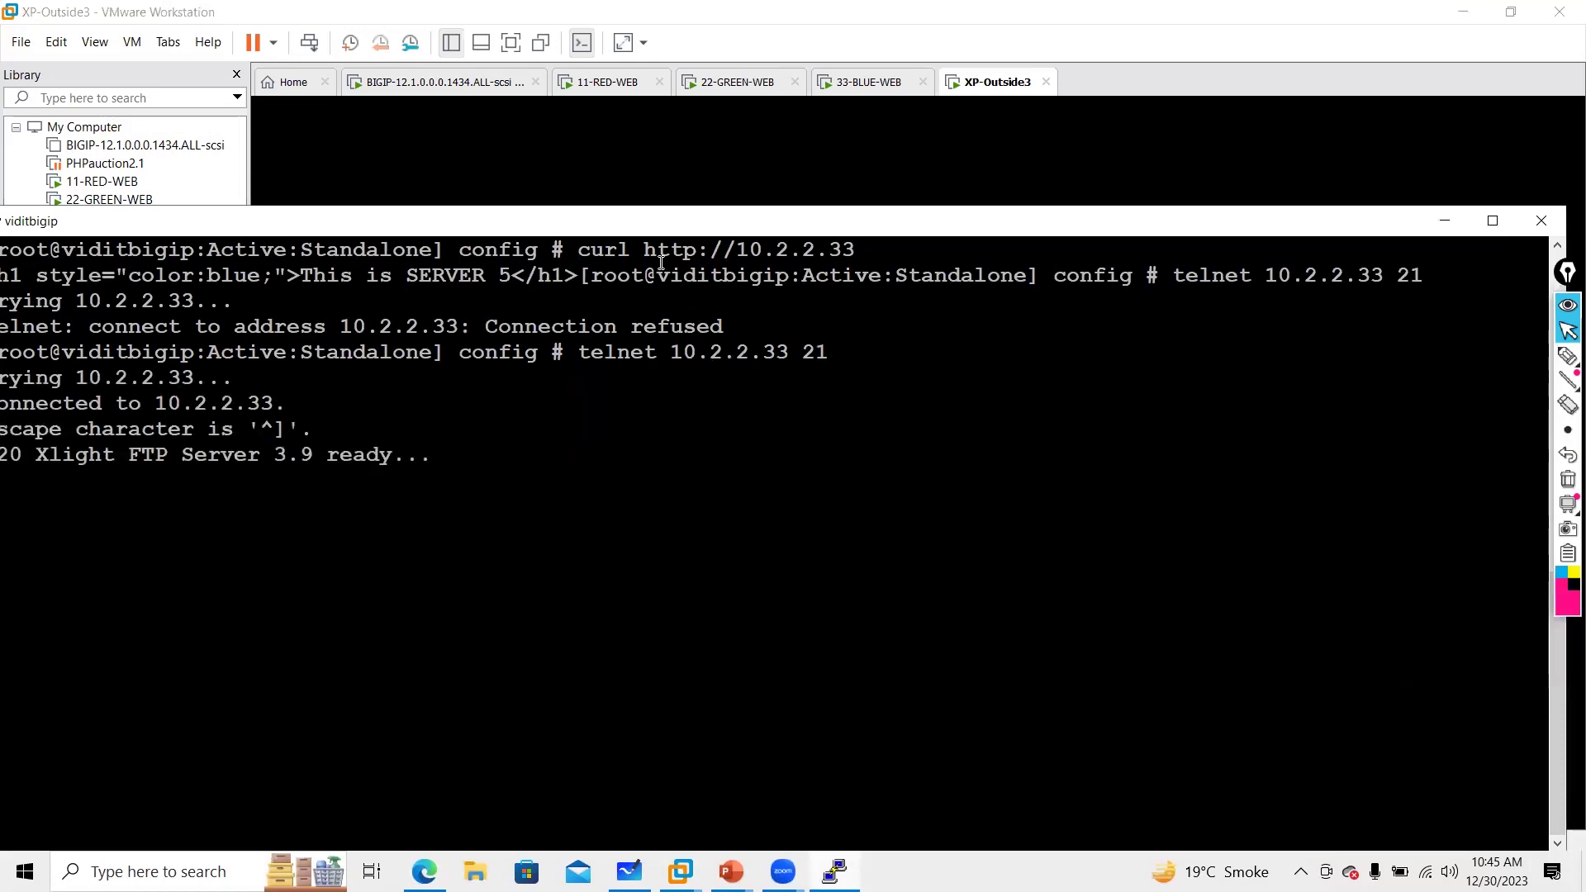
left_click_drag(628, 541, 320, 366)
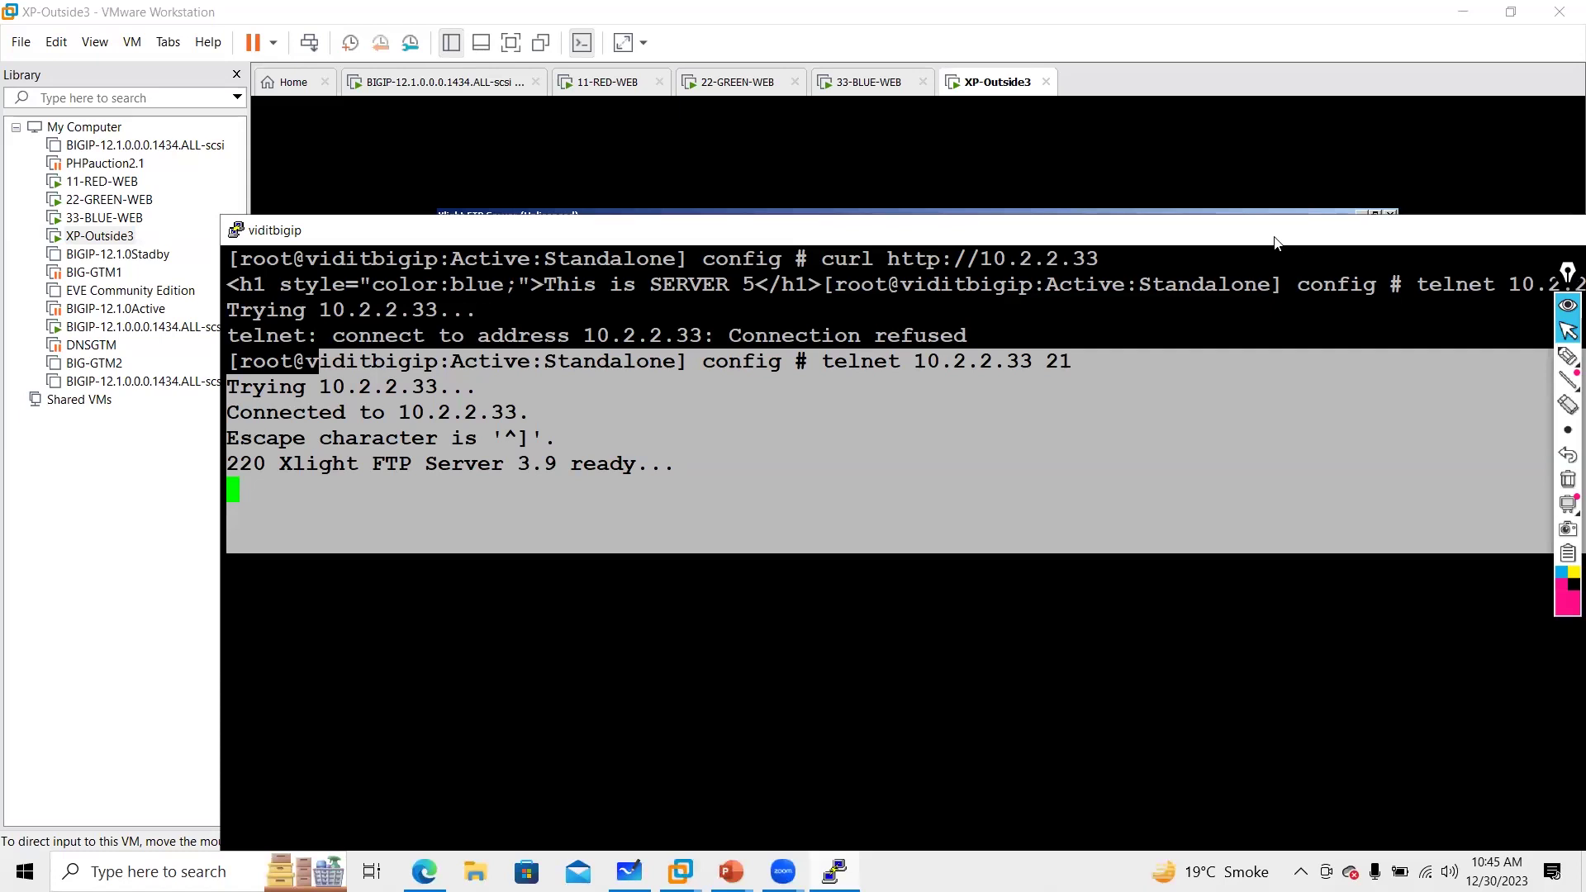
left_click_drag(1032, 231, 772, 255)
left_click(1379, 268)
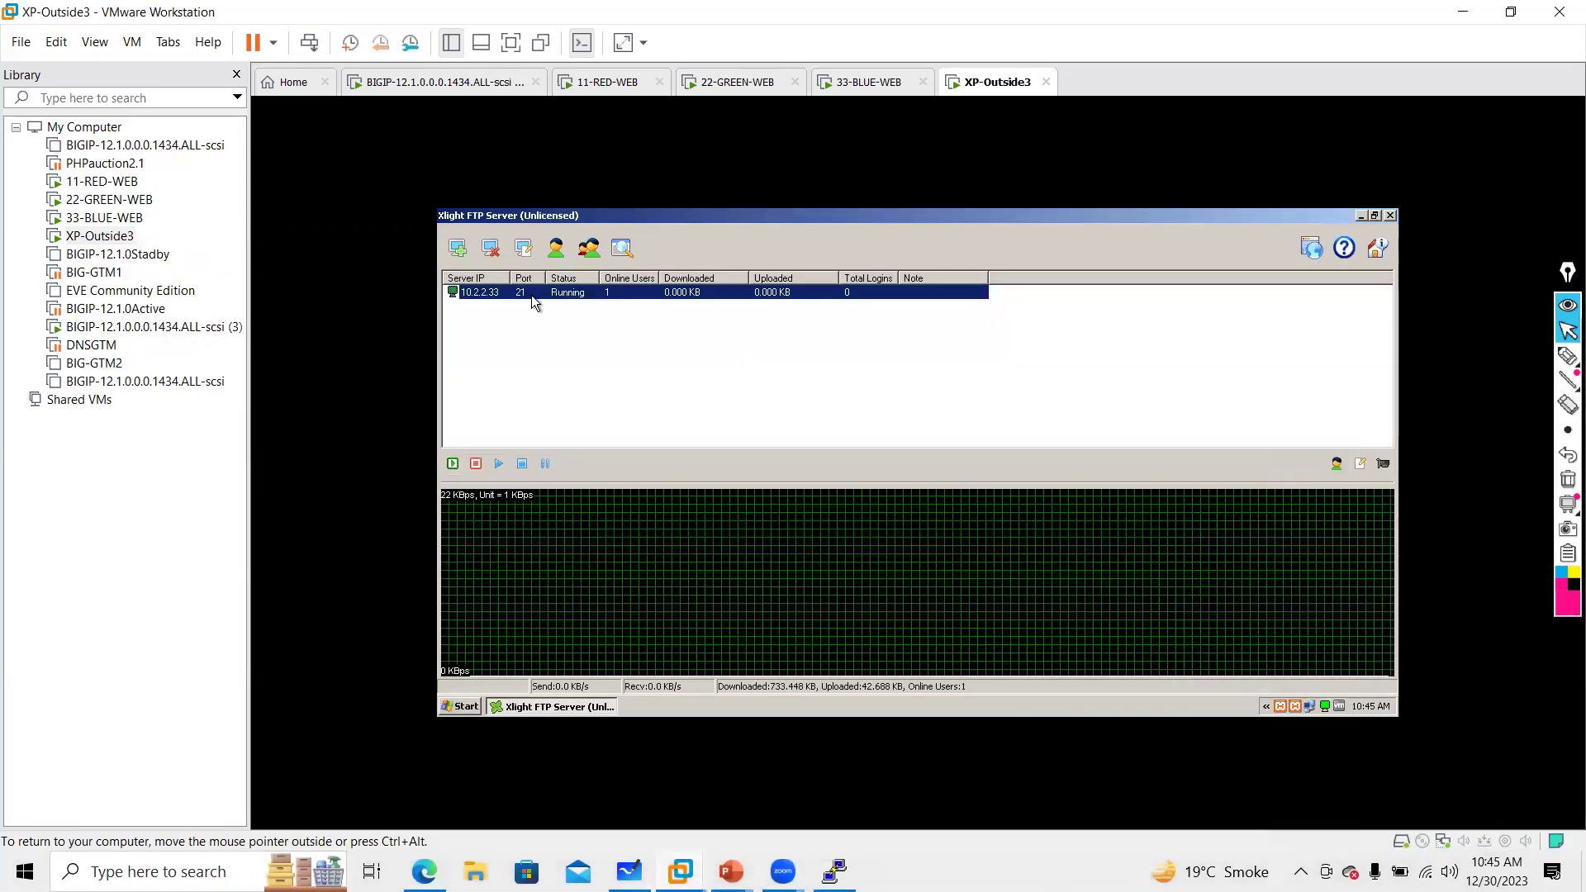
Open the admin account's properties from the 10.2.2.33 server's user list.
left_click(545, 261)
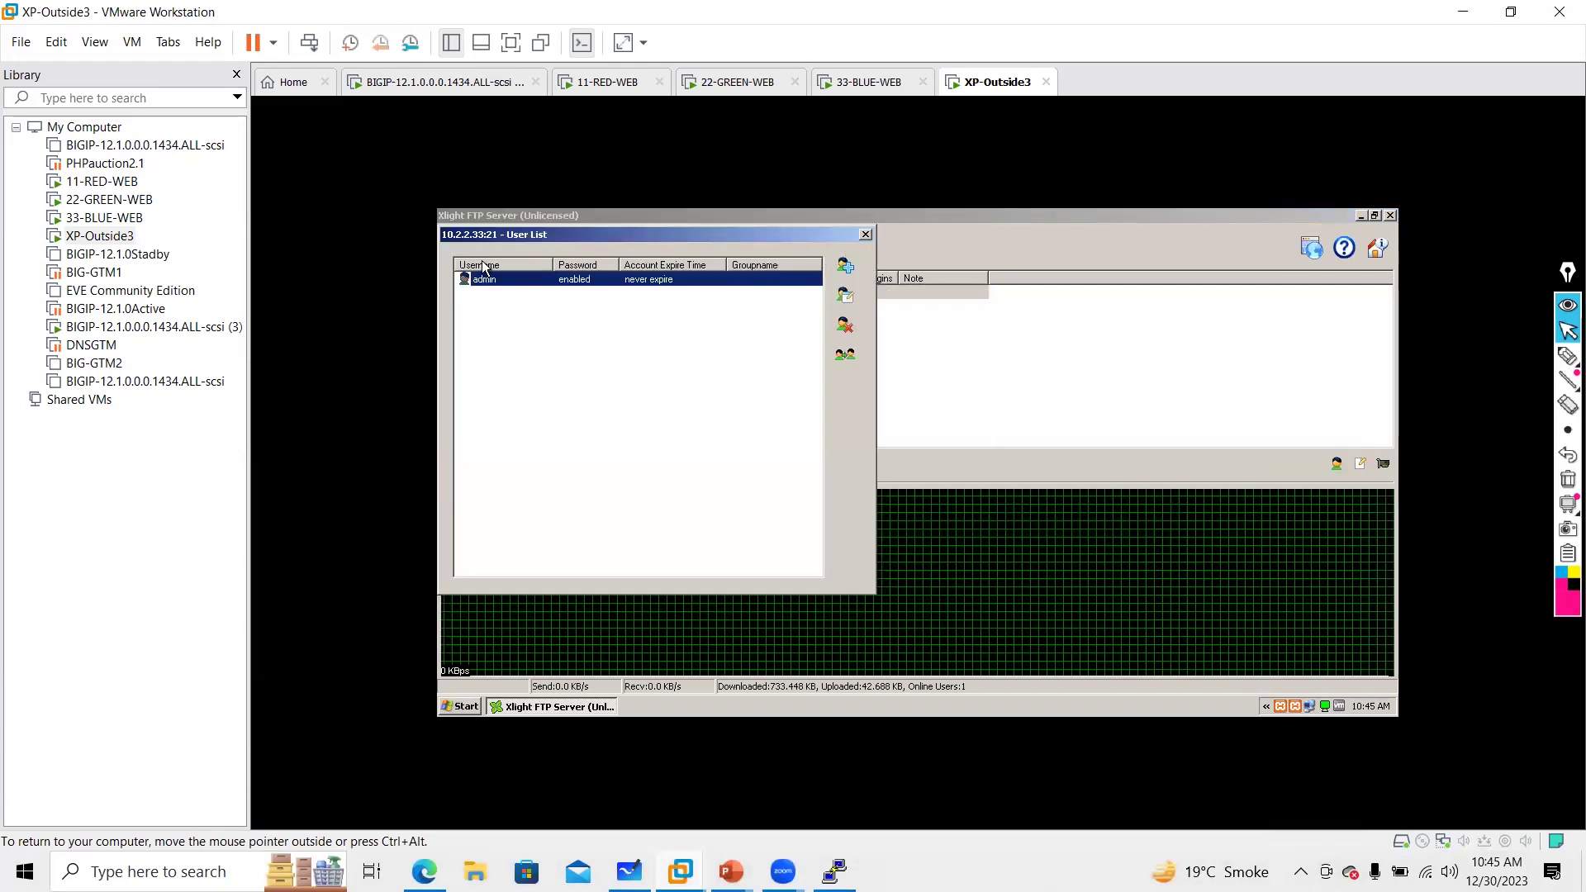
left_click(865, 235)
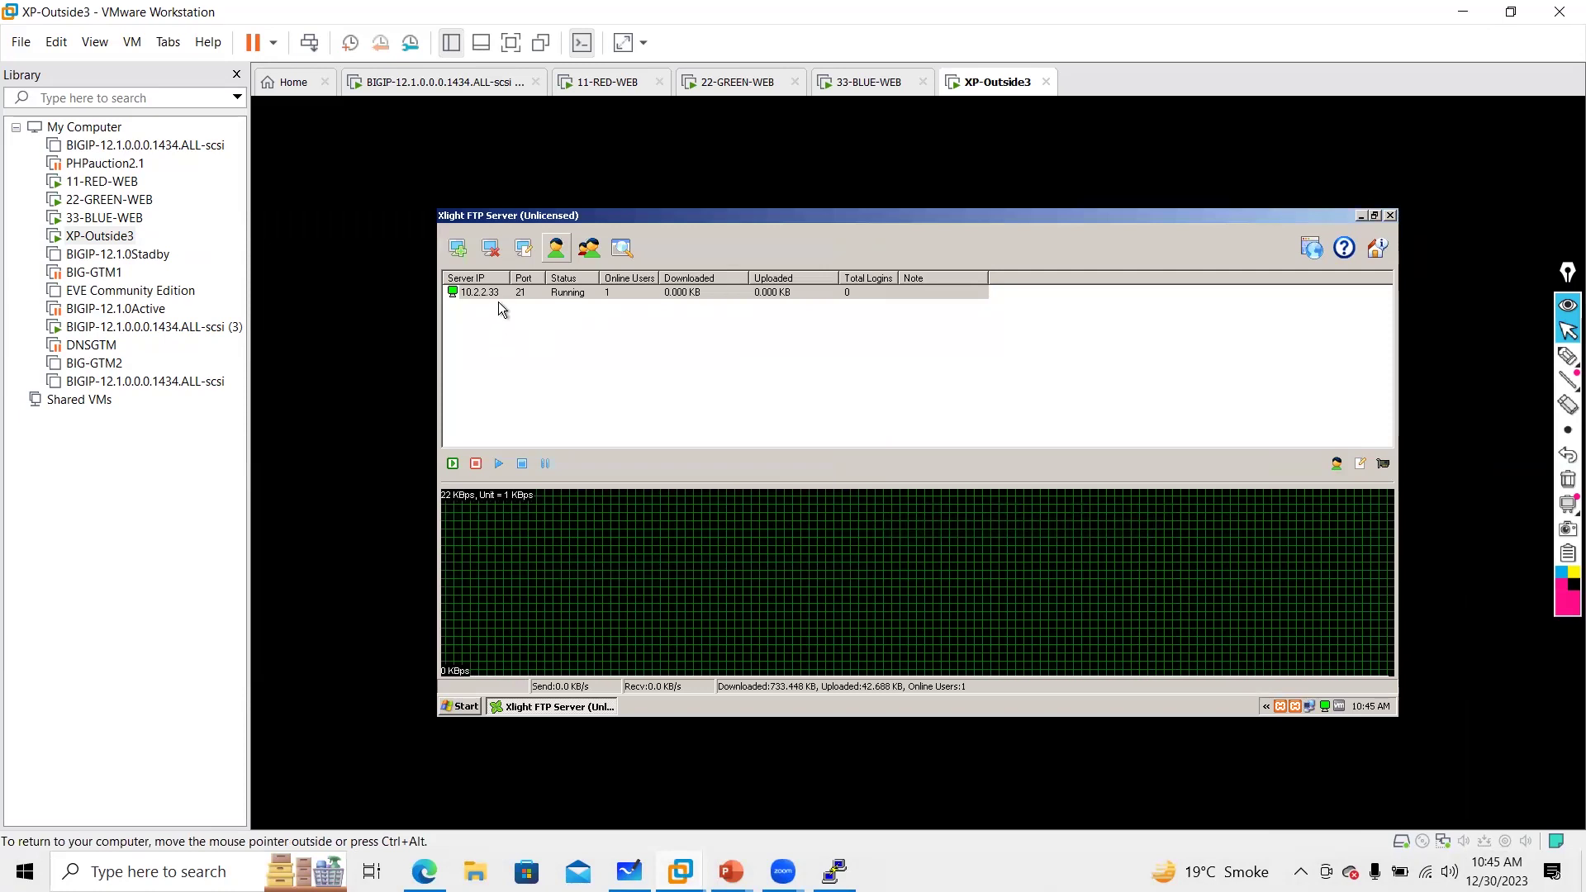
left_click(517, 286)
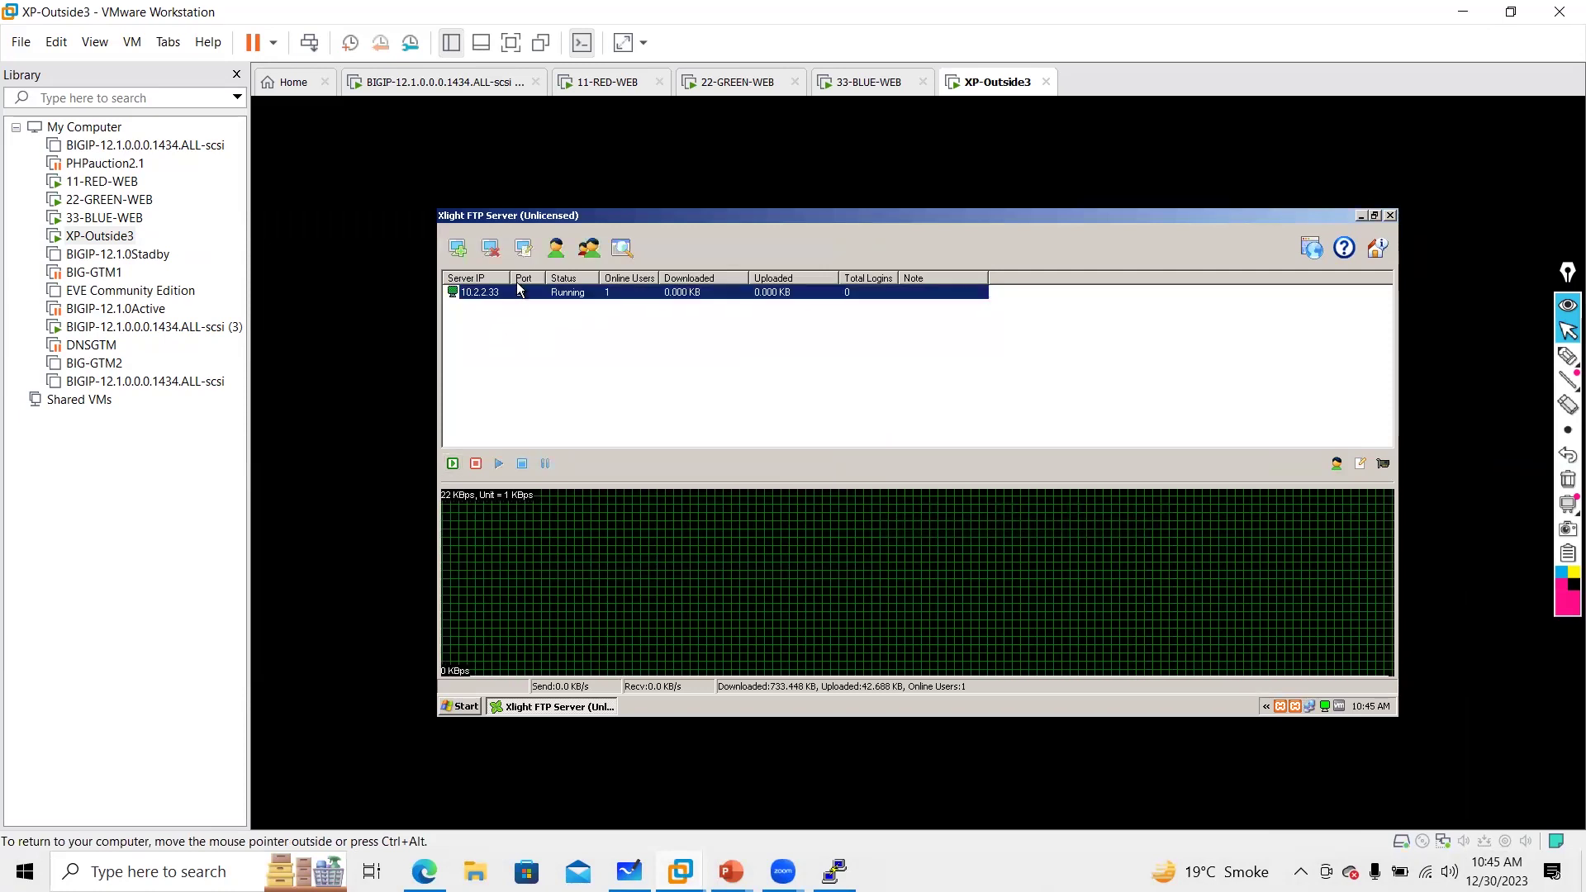
left_click(547, 250)
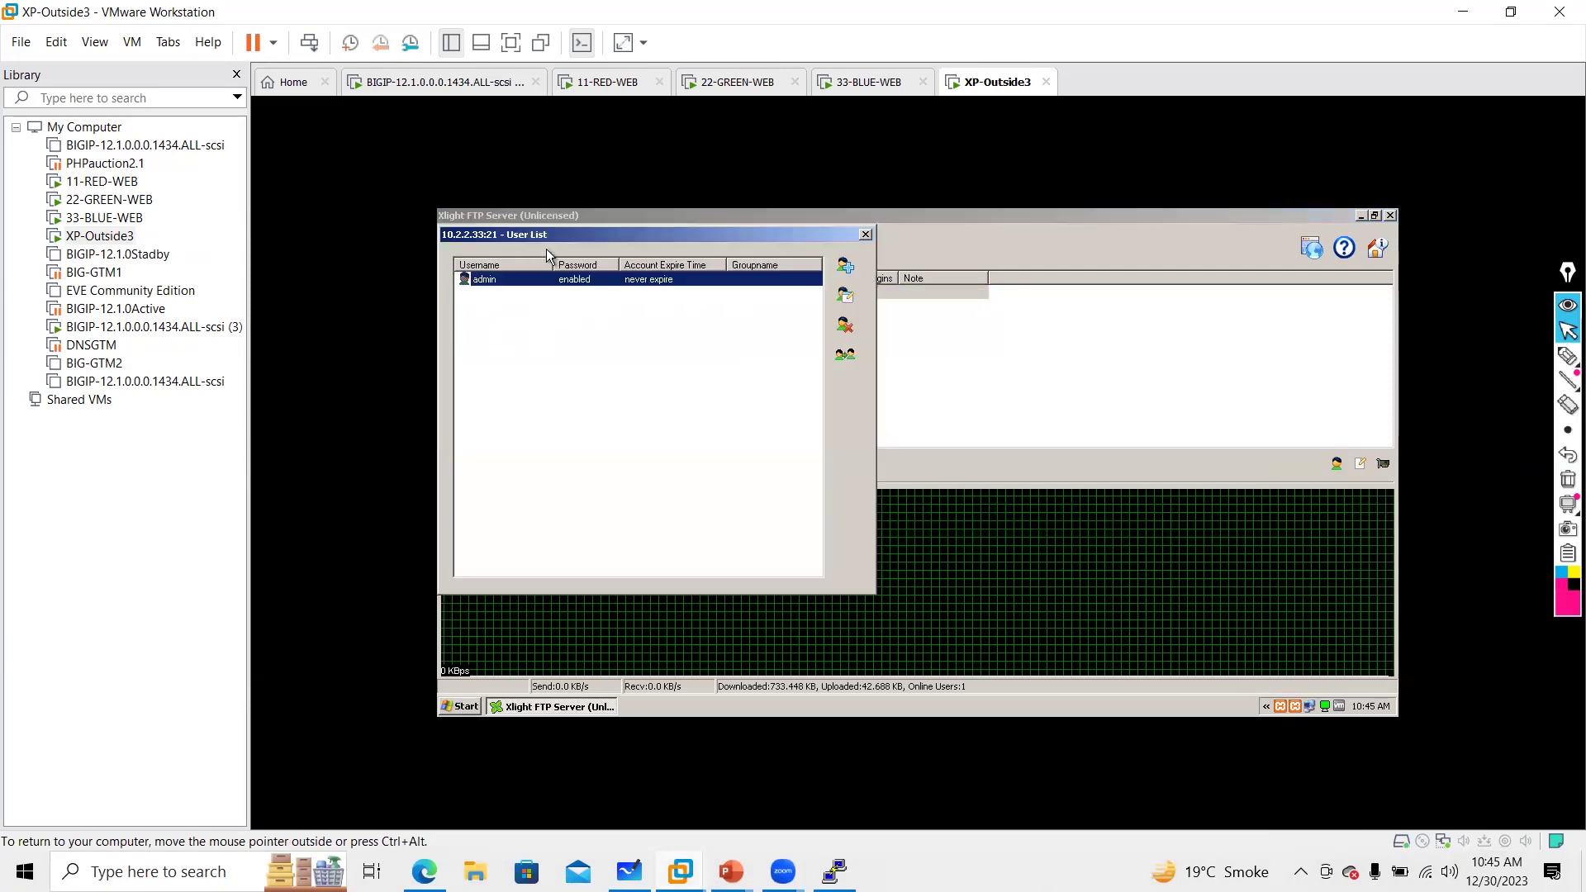
left_click(844, 265)
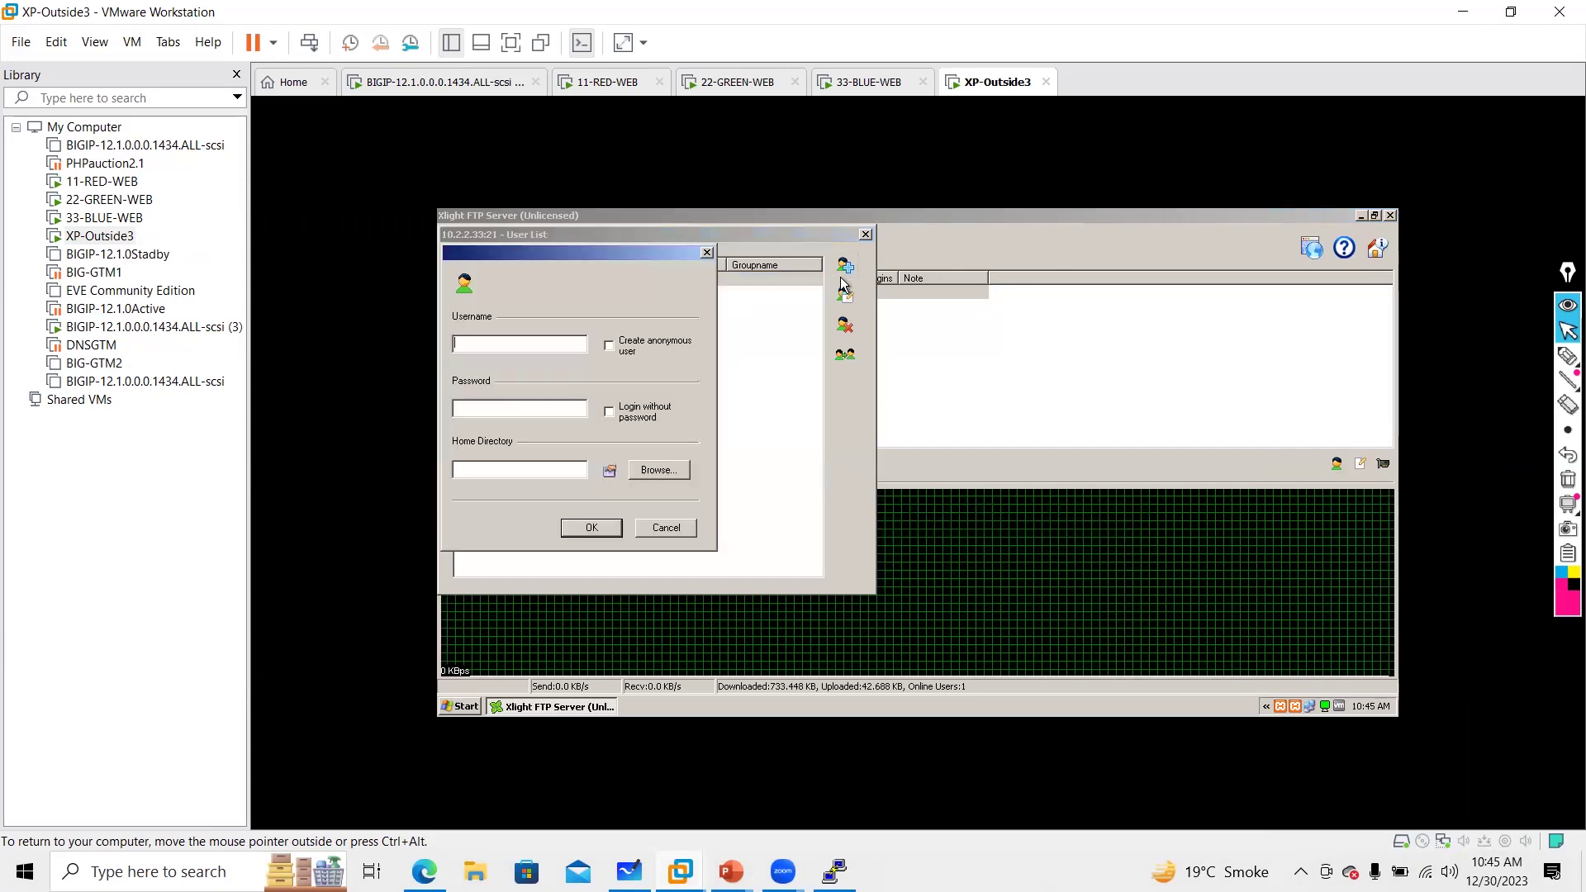
left_click(707, 252)
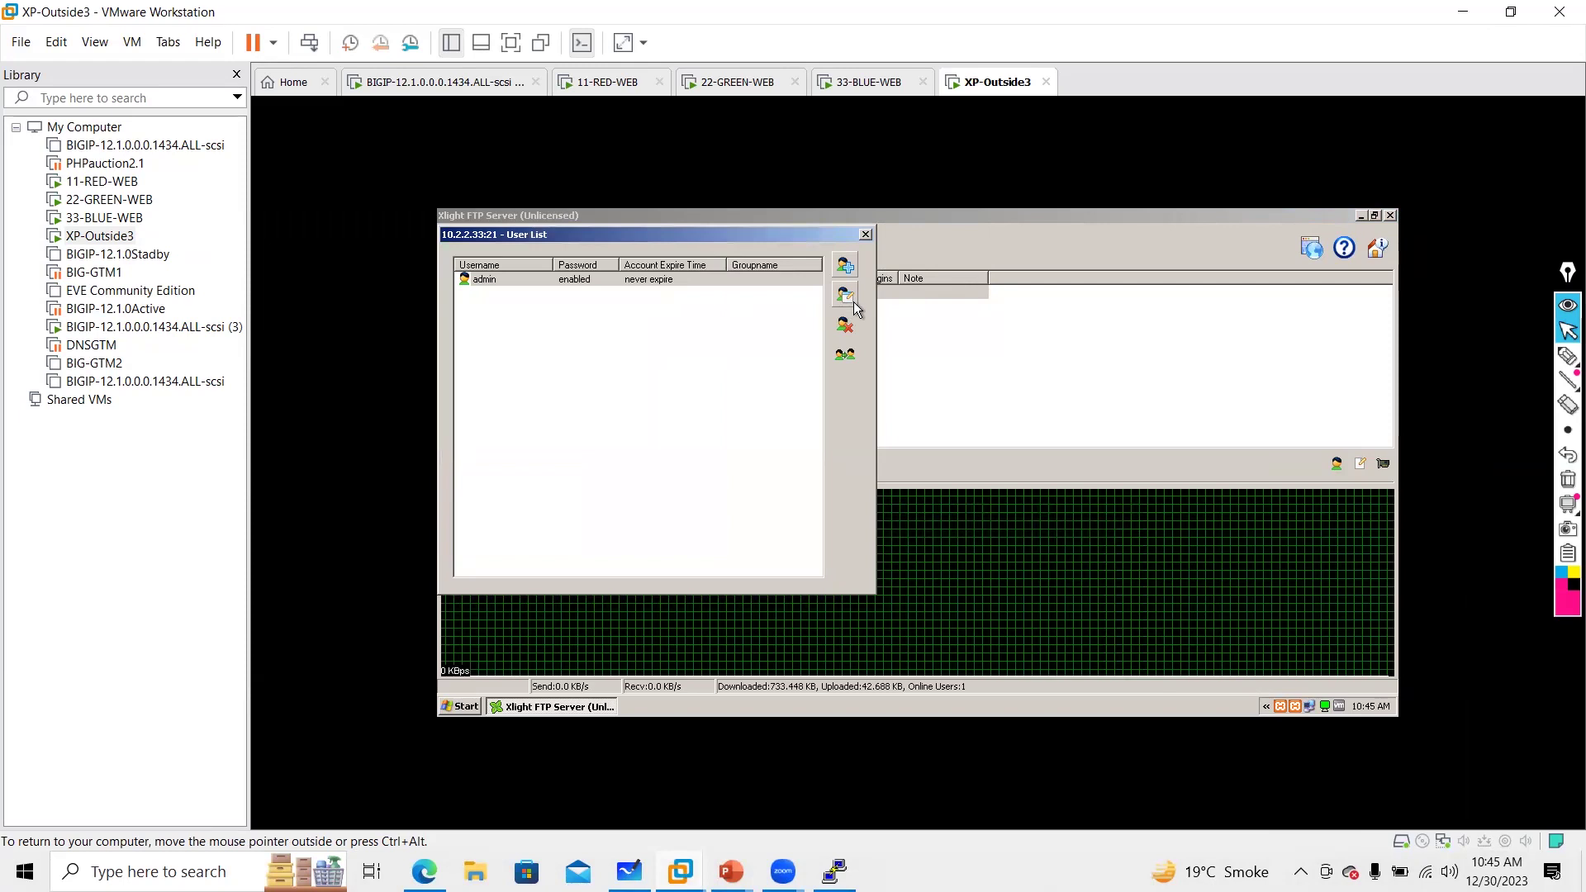
left_click(843, 299)
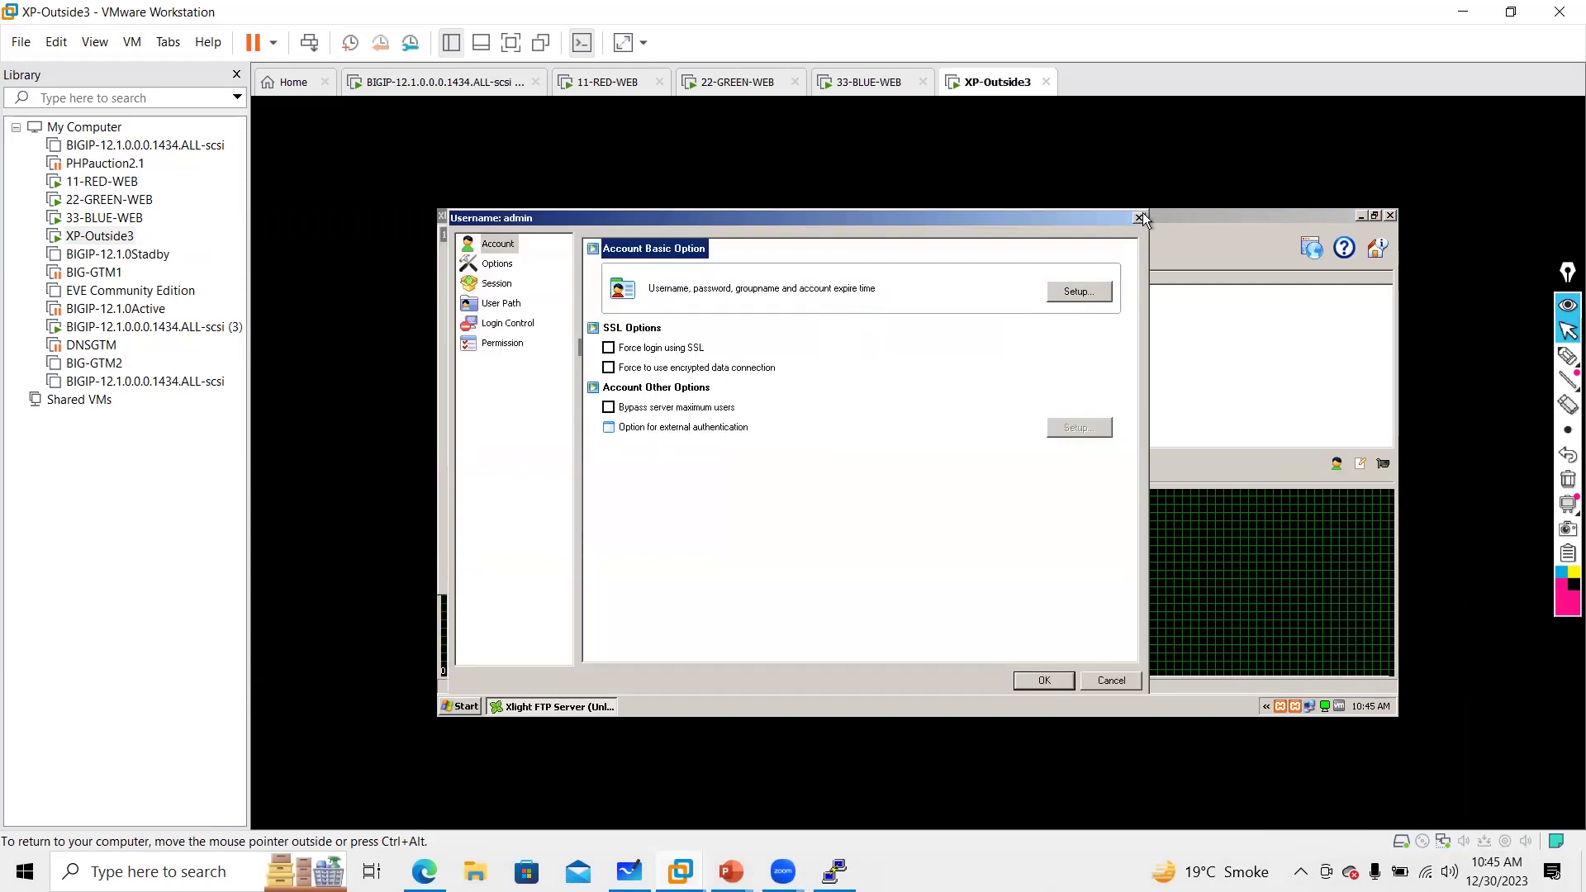
left_click(1138, 217)
left_click(846, 299)
Set a new password for the admin account, save it, and close the user list.
left_click(1052, 296)
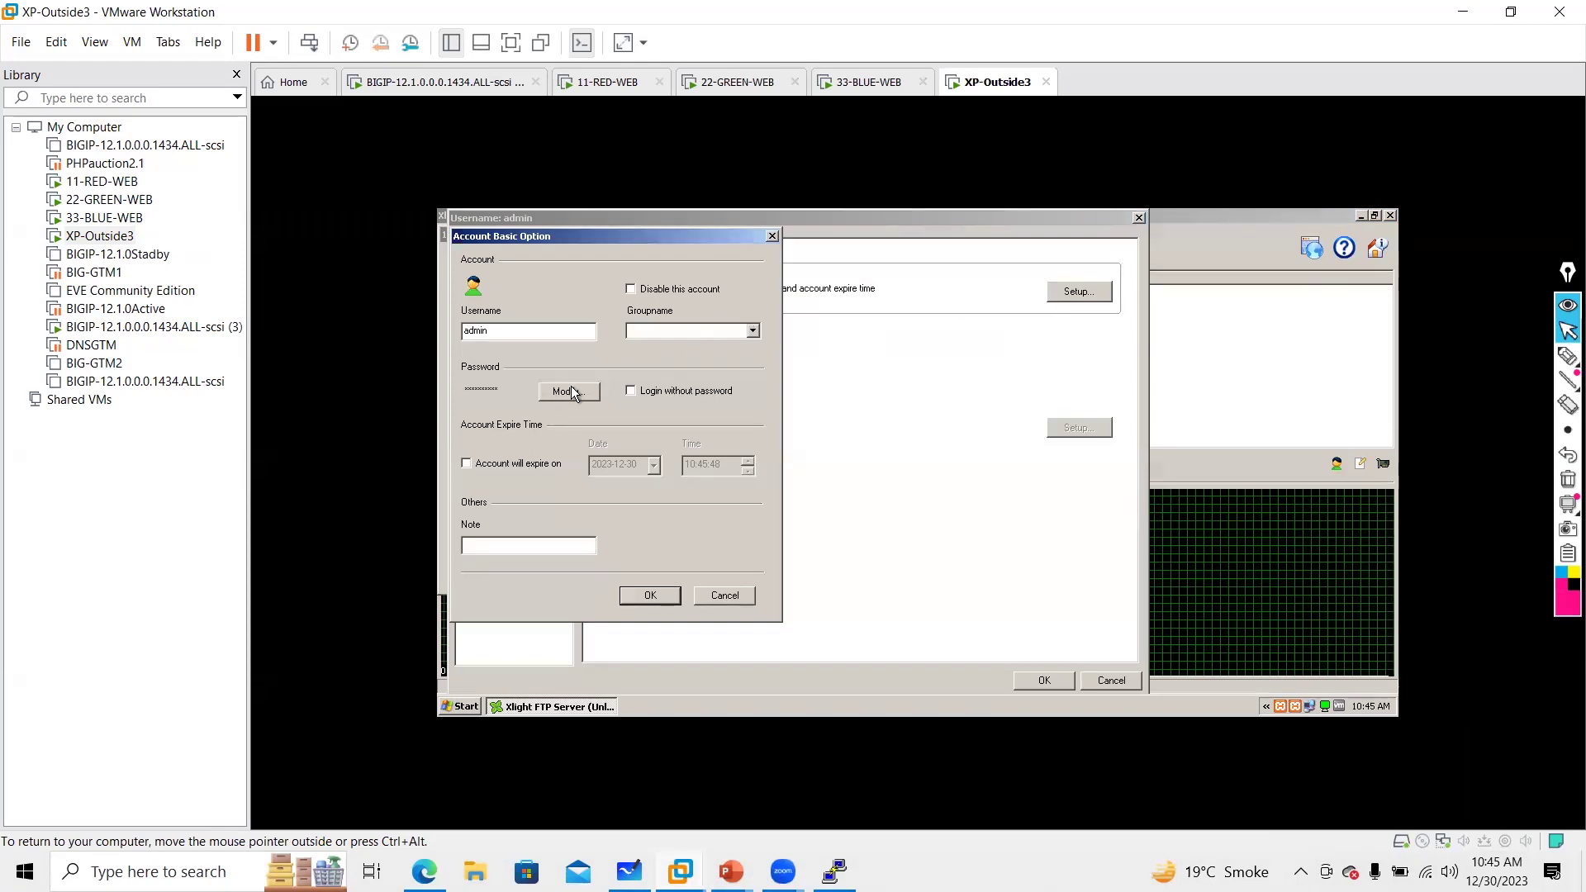
left_click(570, 391)
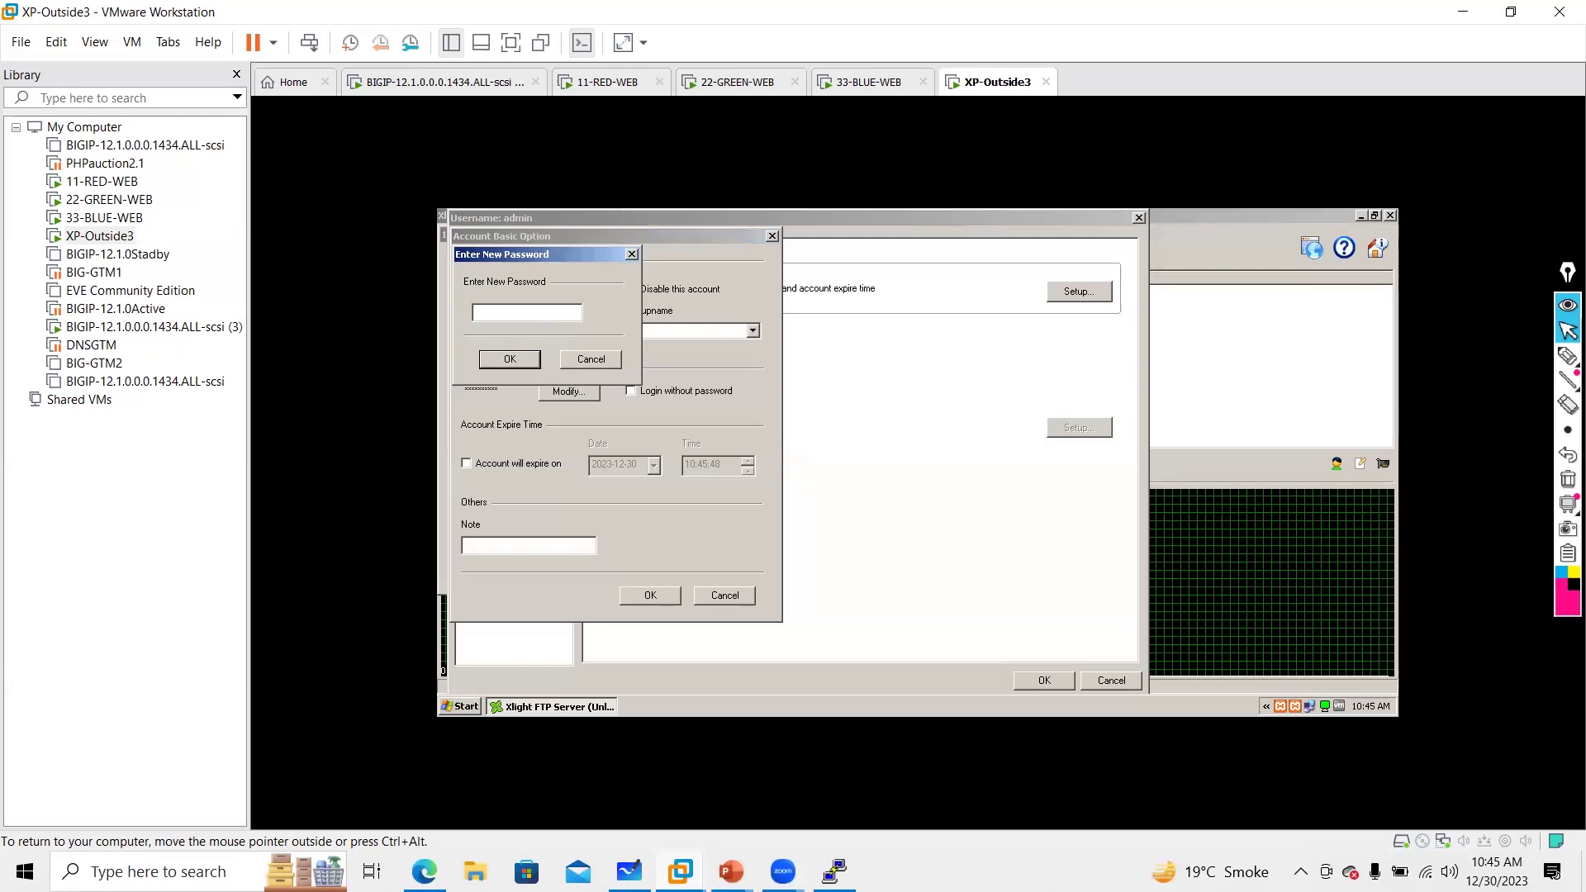
left_click(528, 364)
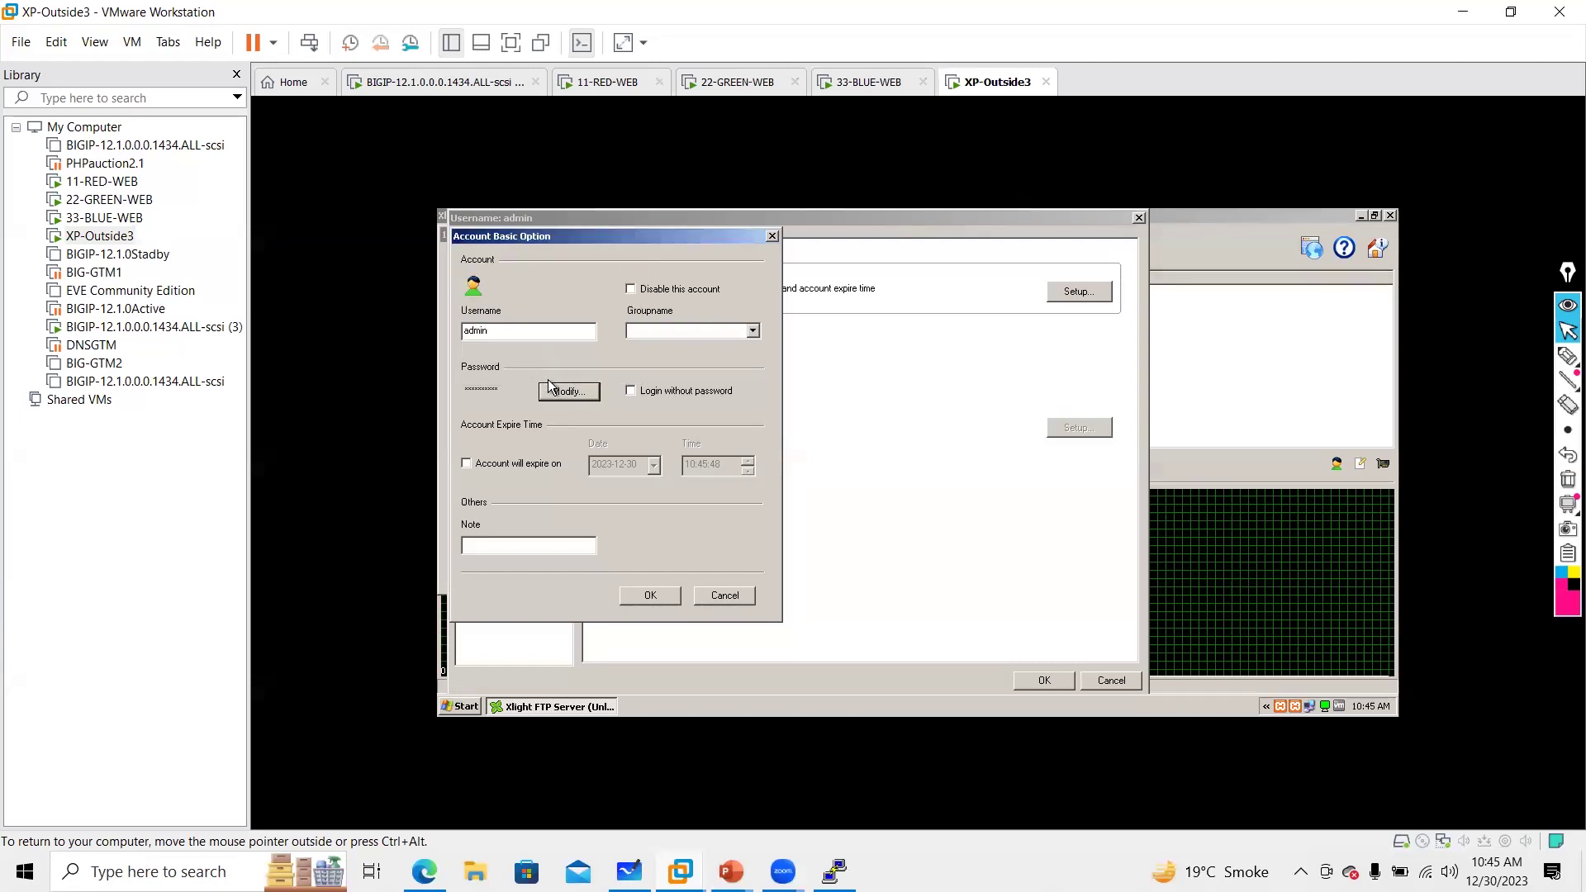
left_click(650, 595)
left_click(1044, 681)
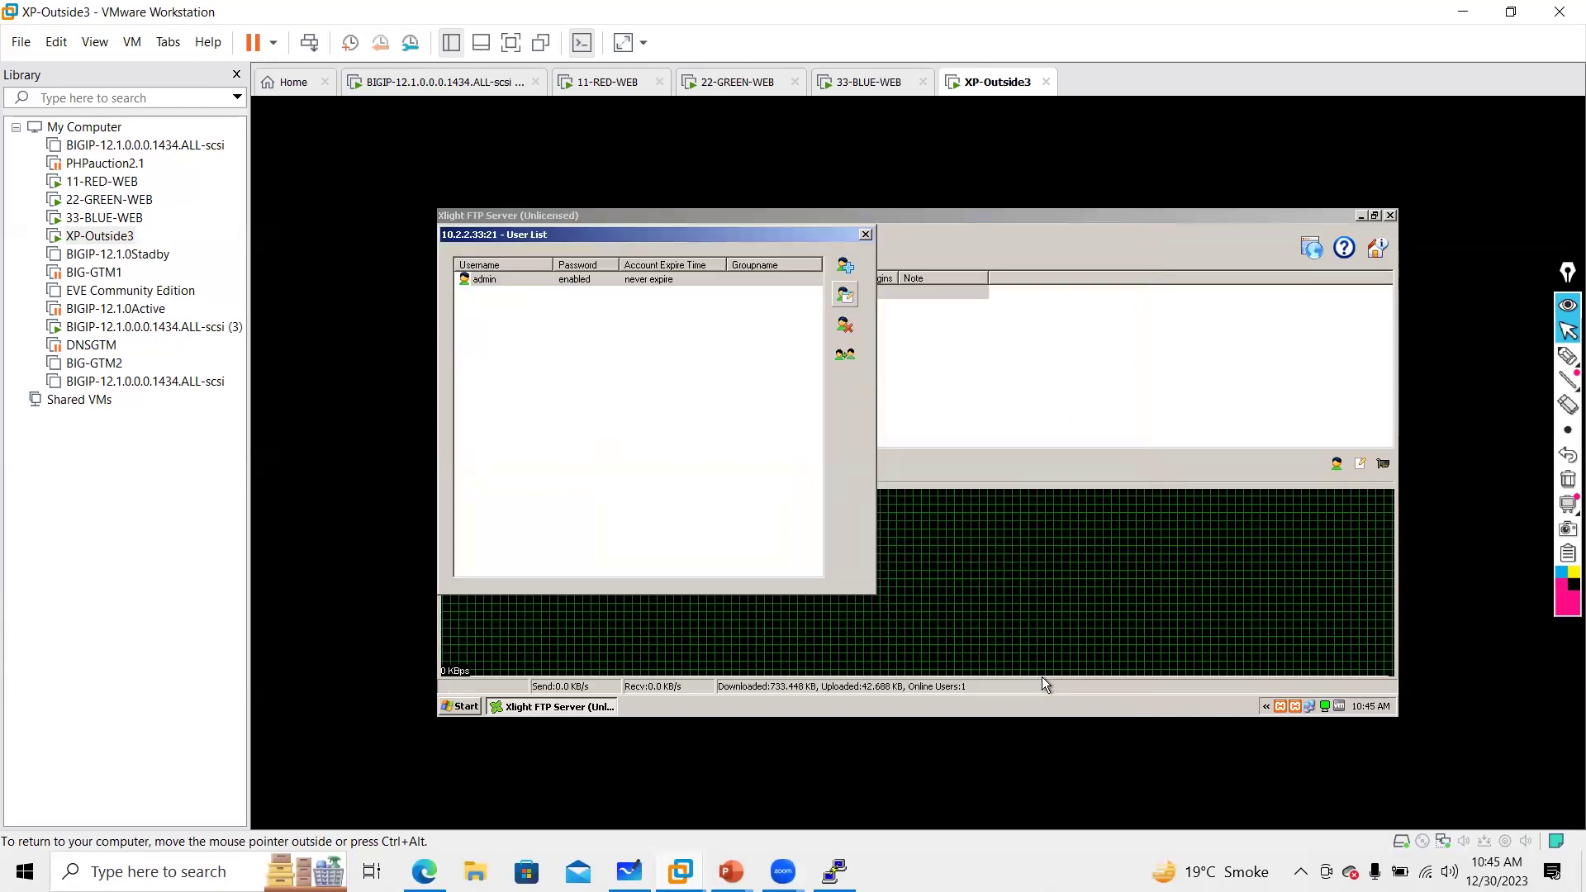
left_click(865, 236)
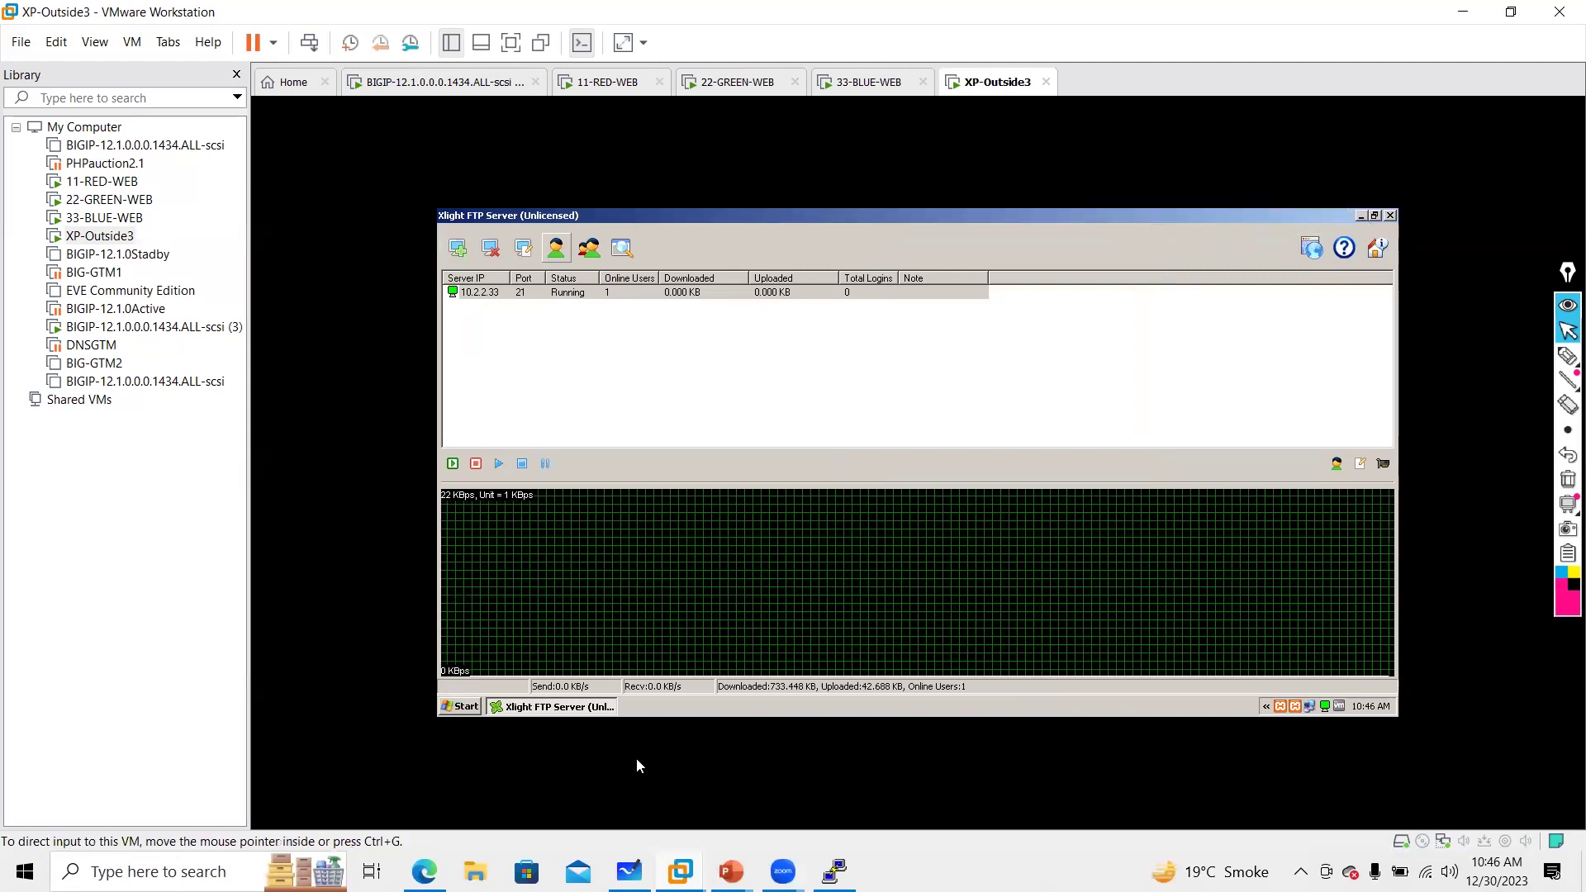
Launch Wireshark via Start > Run and capture on Local Area Connection 3.
left_click(463, 706)
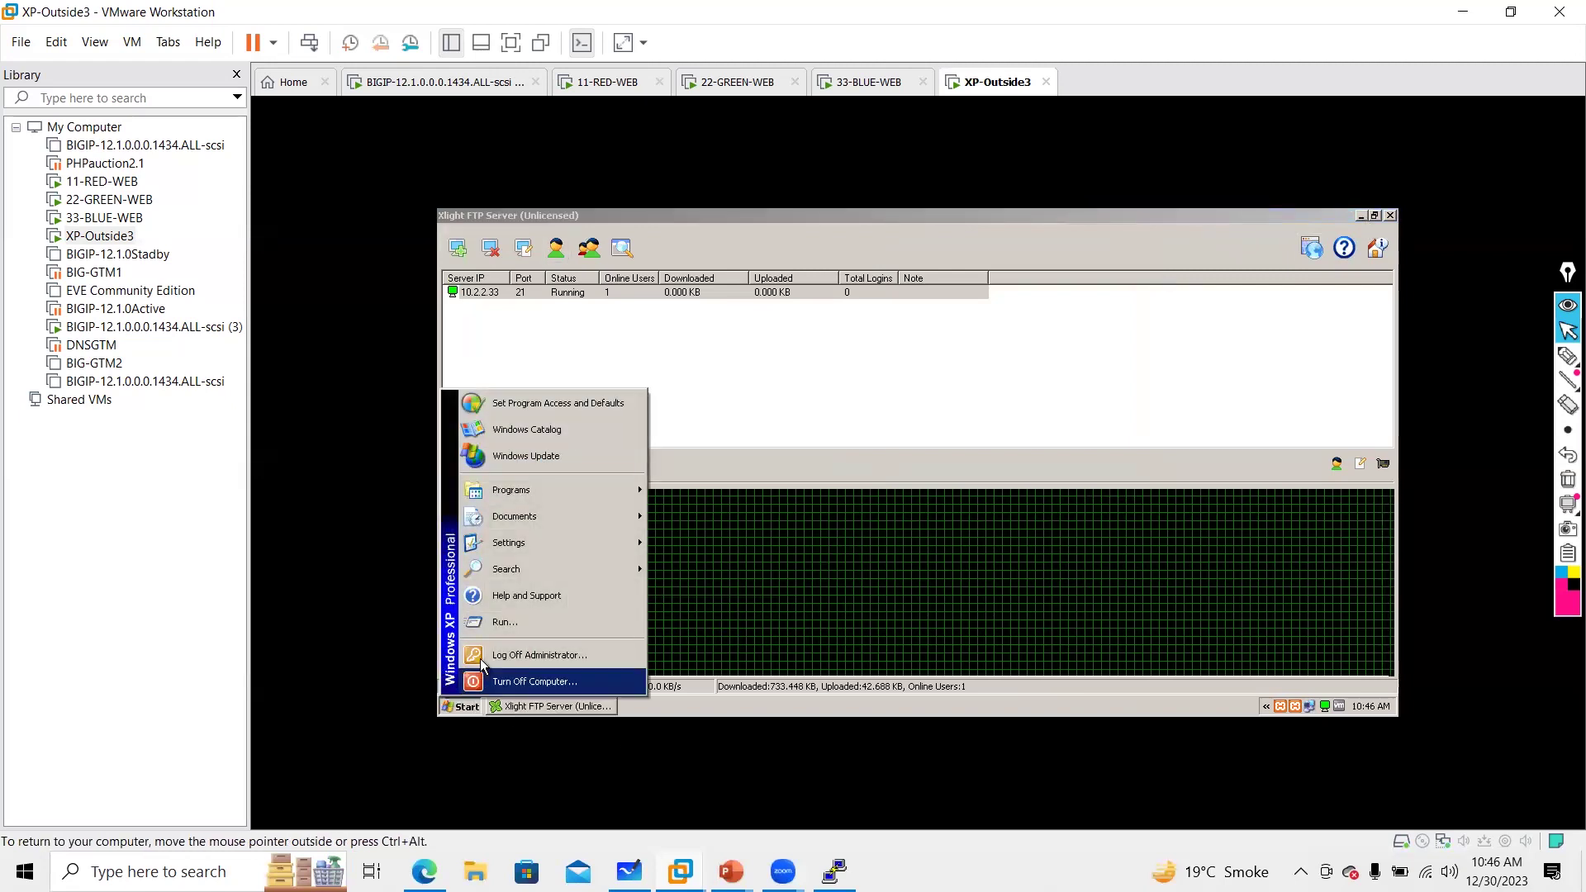
left_click(497, 633)
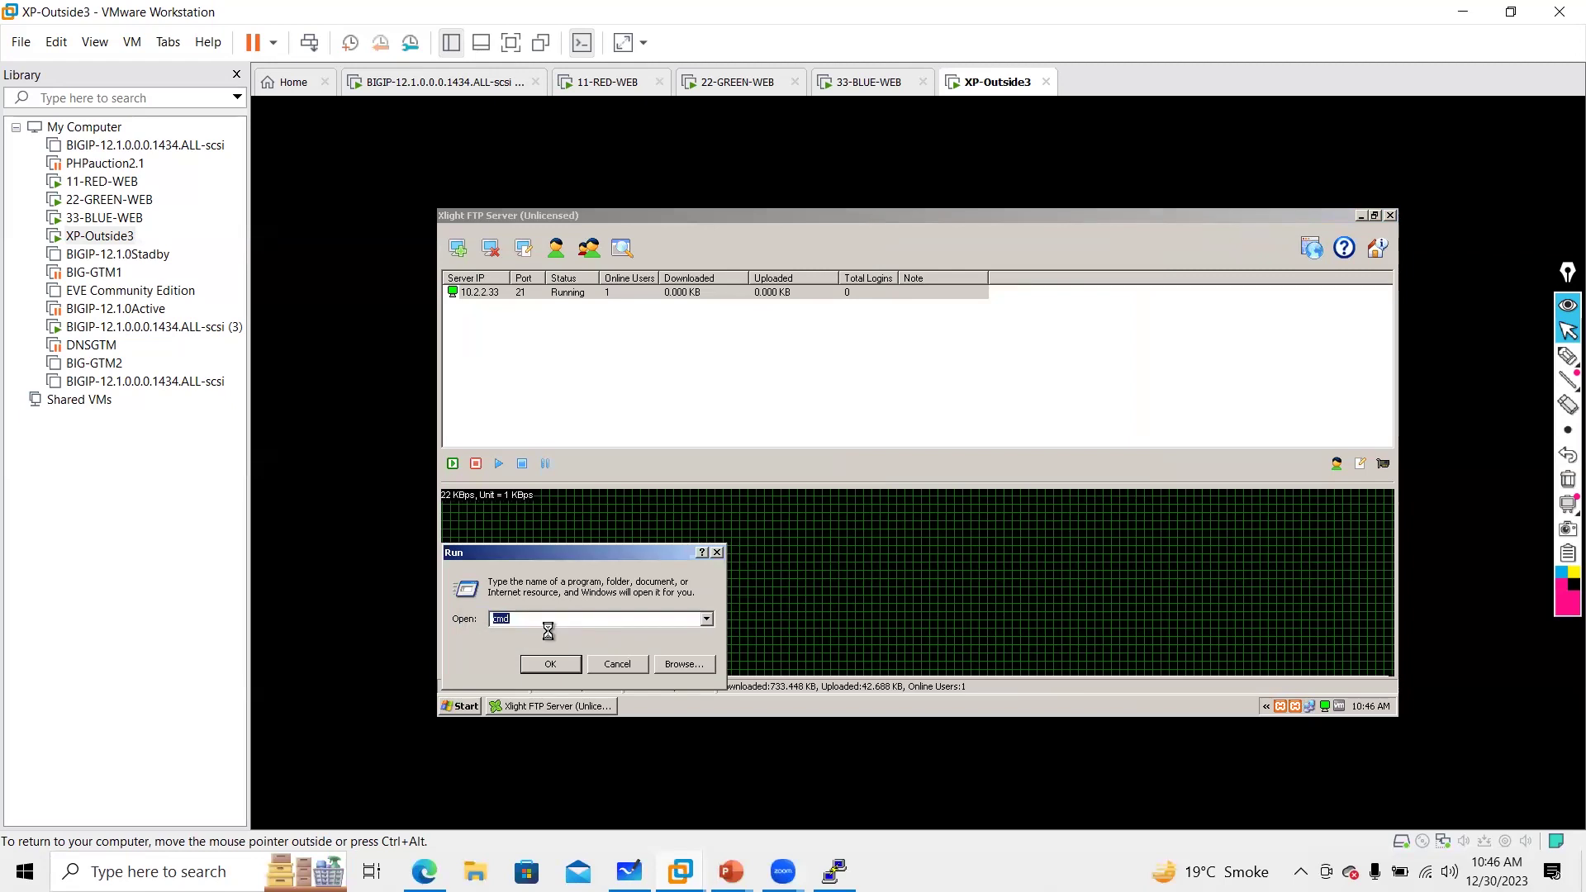
type("wires")
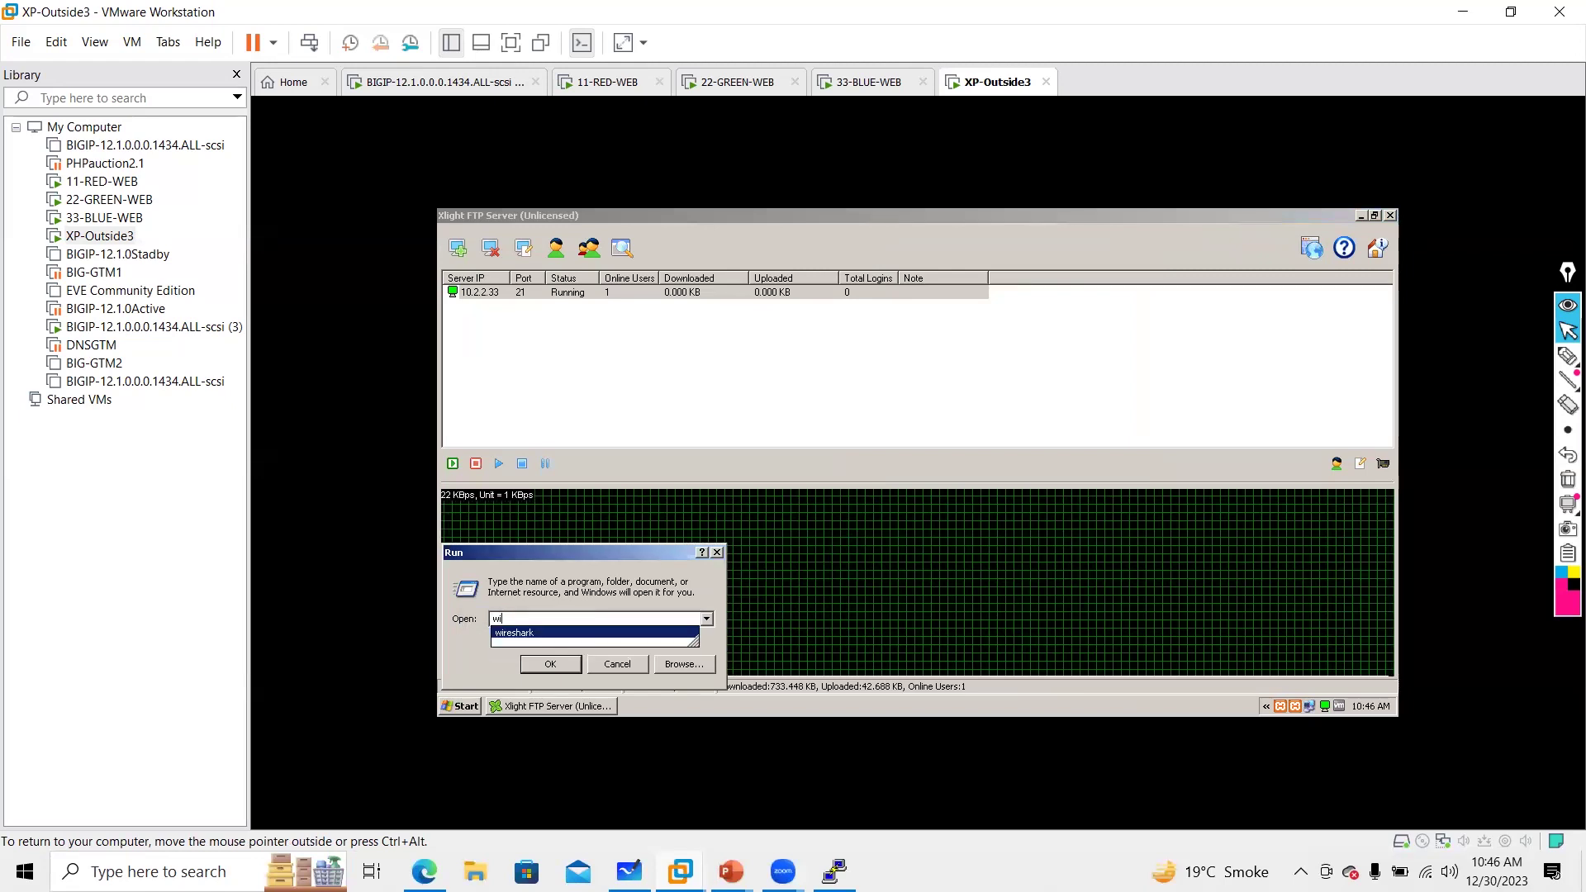
left_click(547, 632)
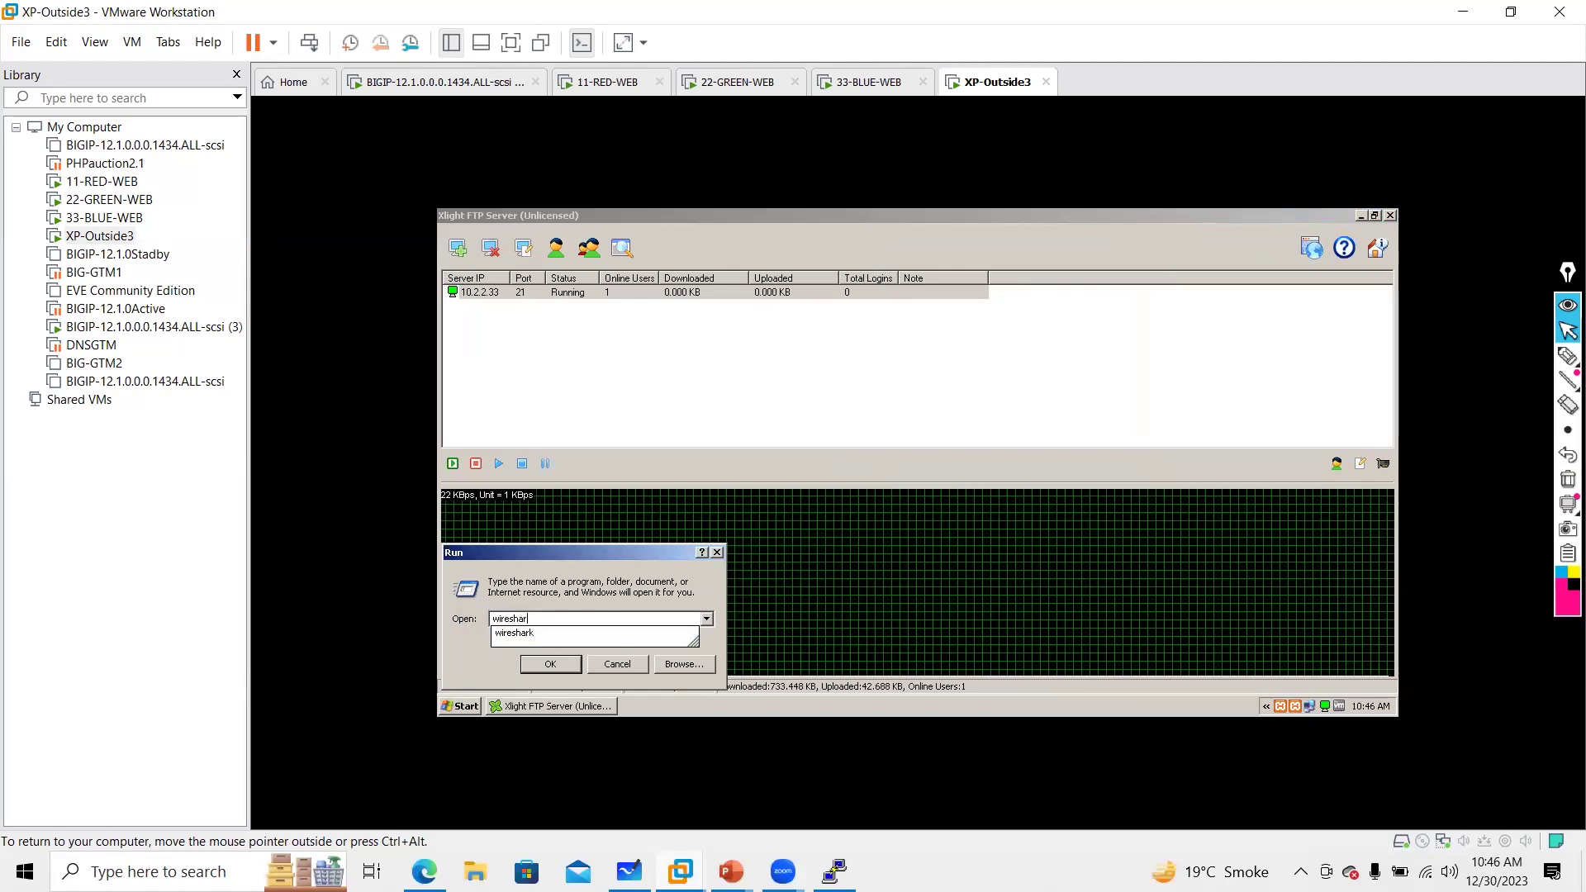
key("Return")
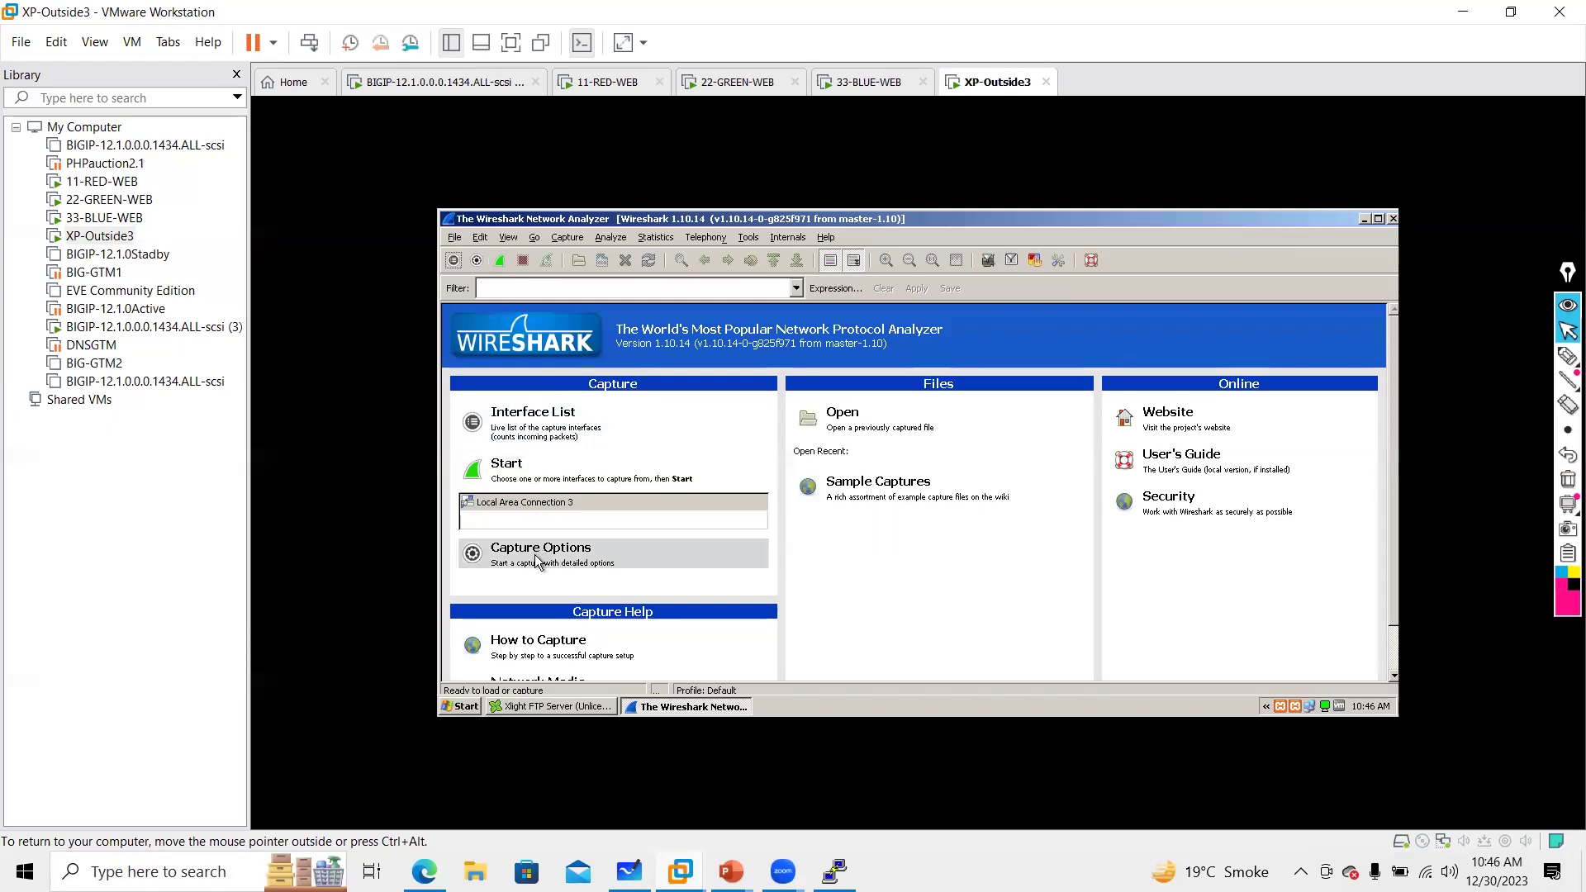
left_click(538, 472)
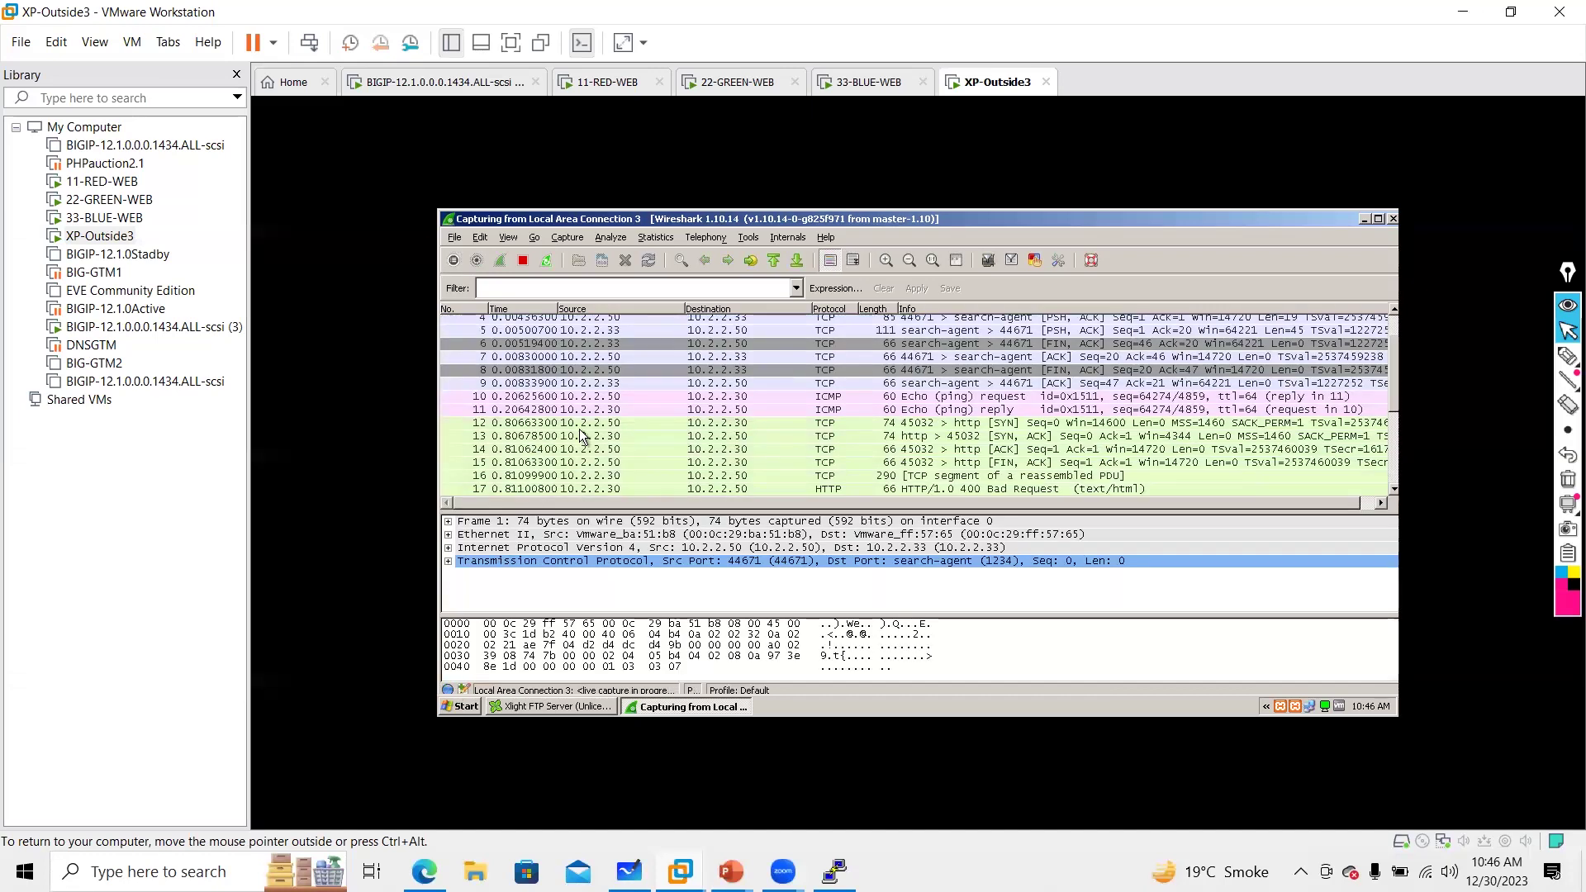
Stop the capture, try then clear an ftp filter, and restart capture without saving.
left_click(523, 261)
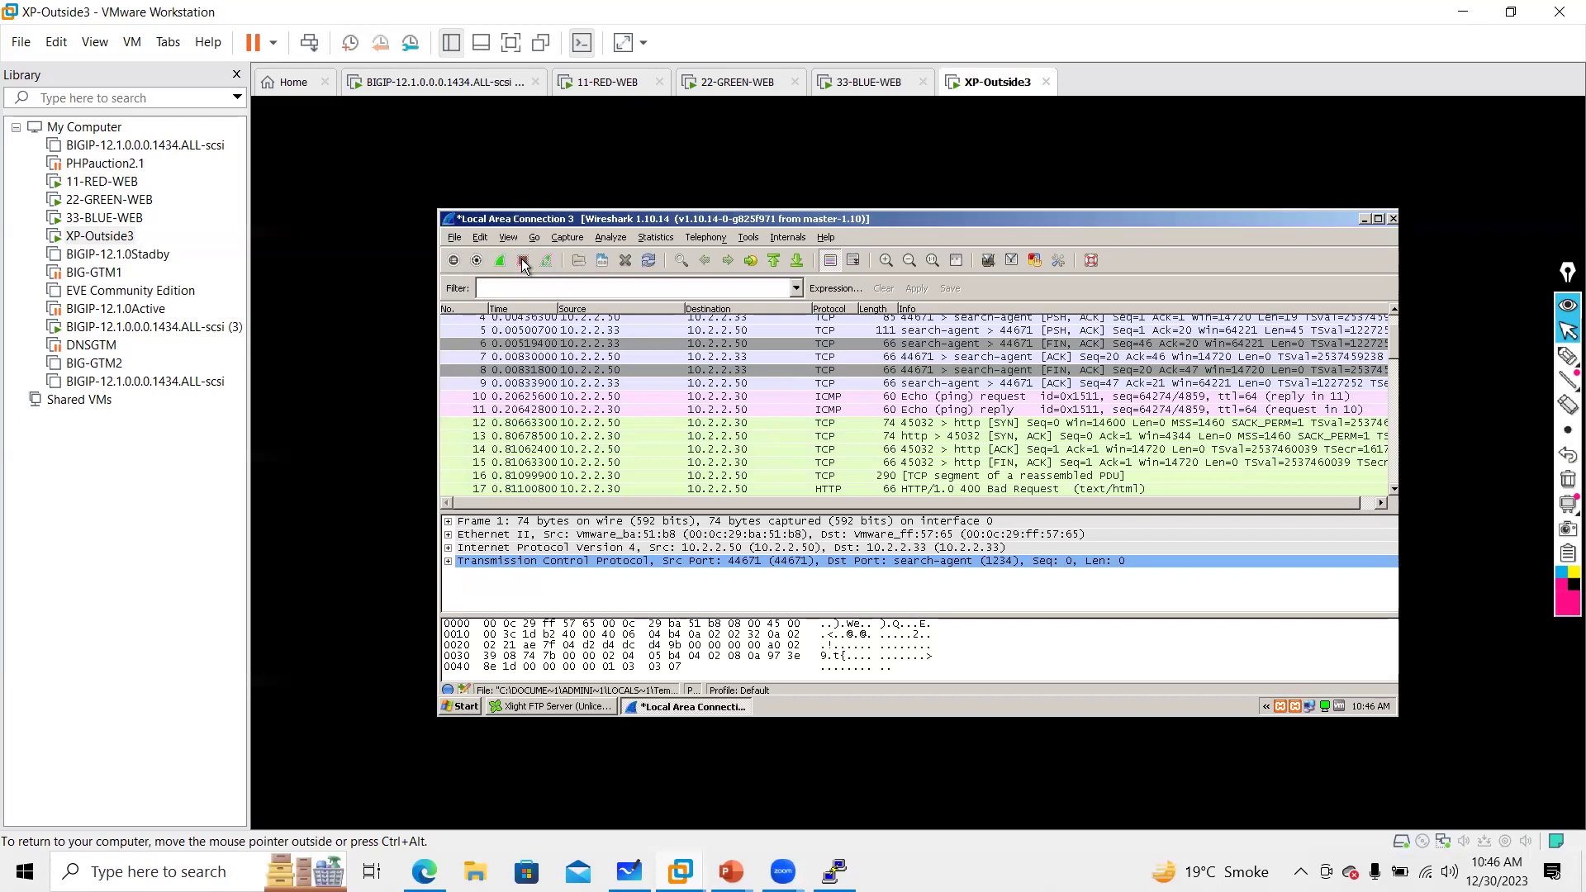
type("ftp")
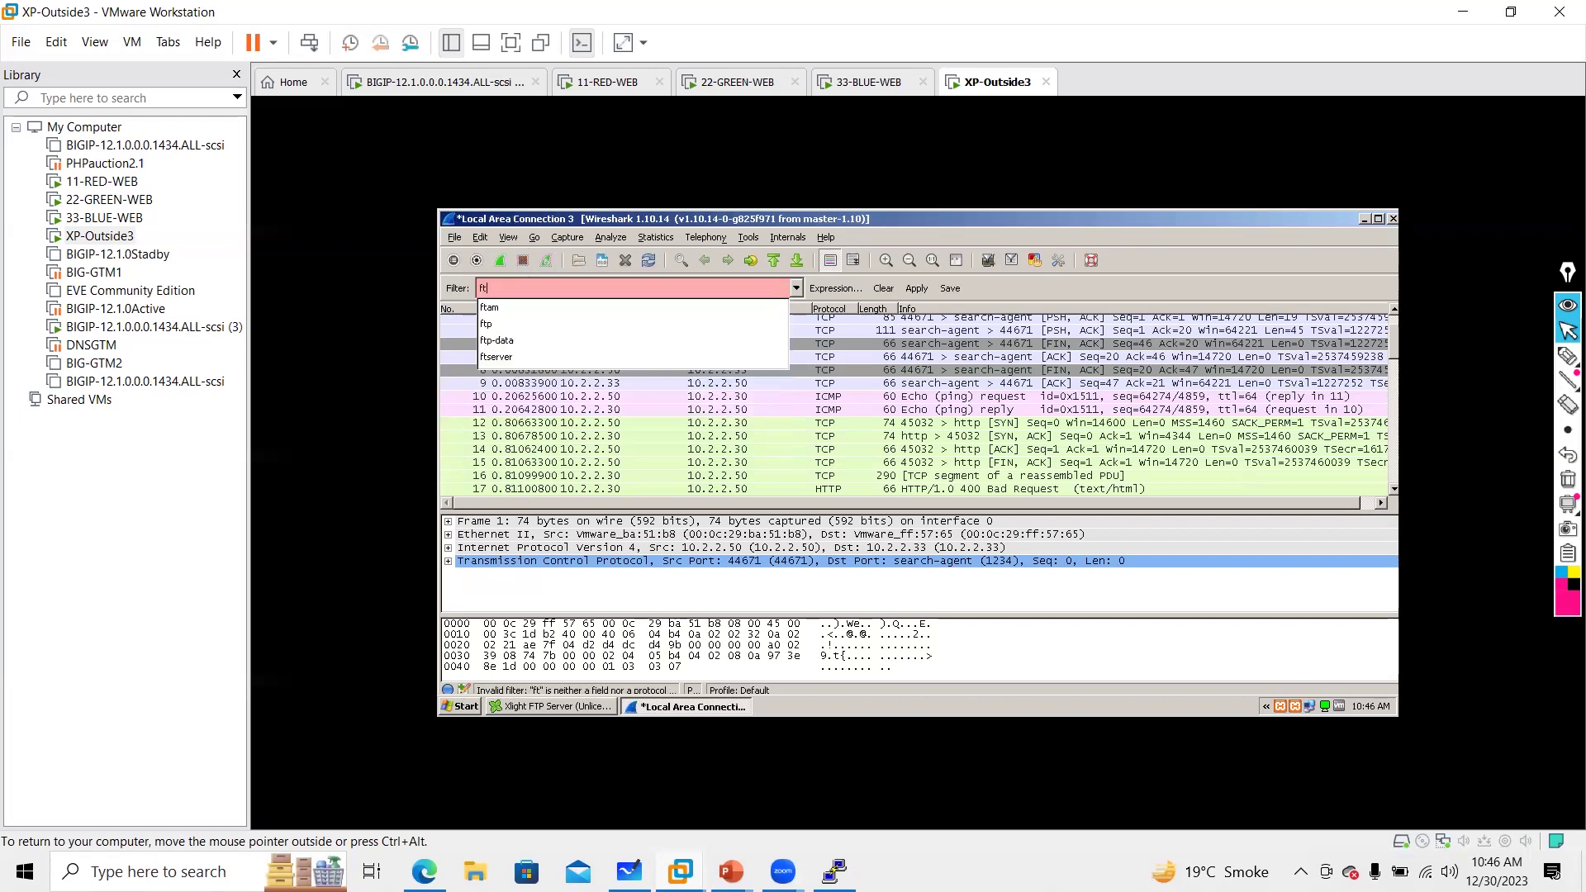
key("Return")
key("BackSpace")
key("BackSpace")
key("BackSpace")
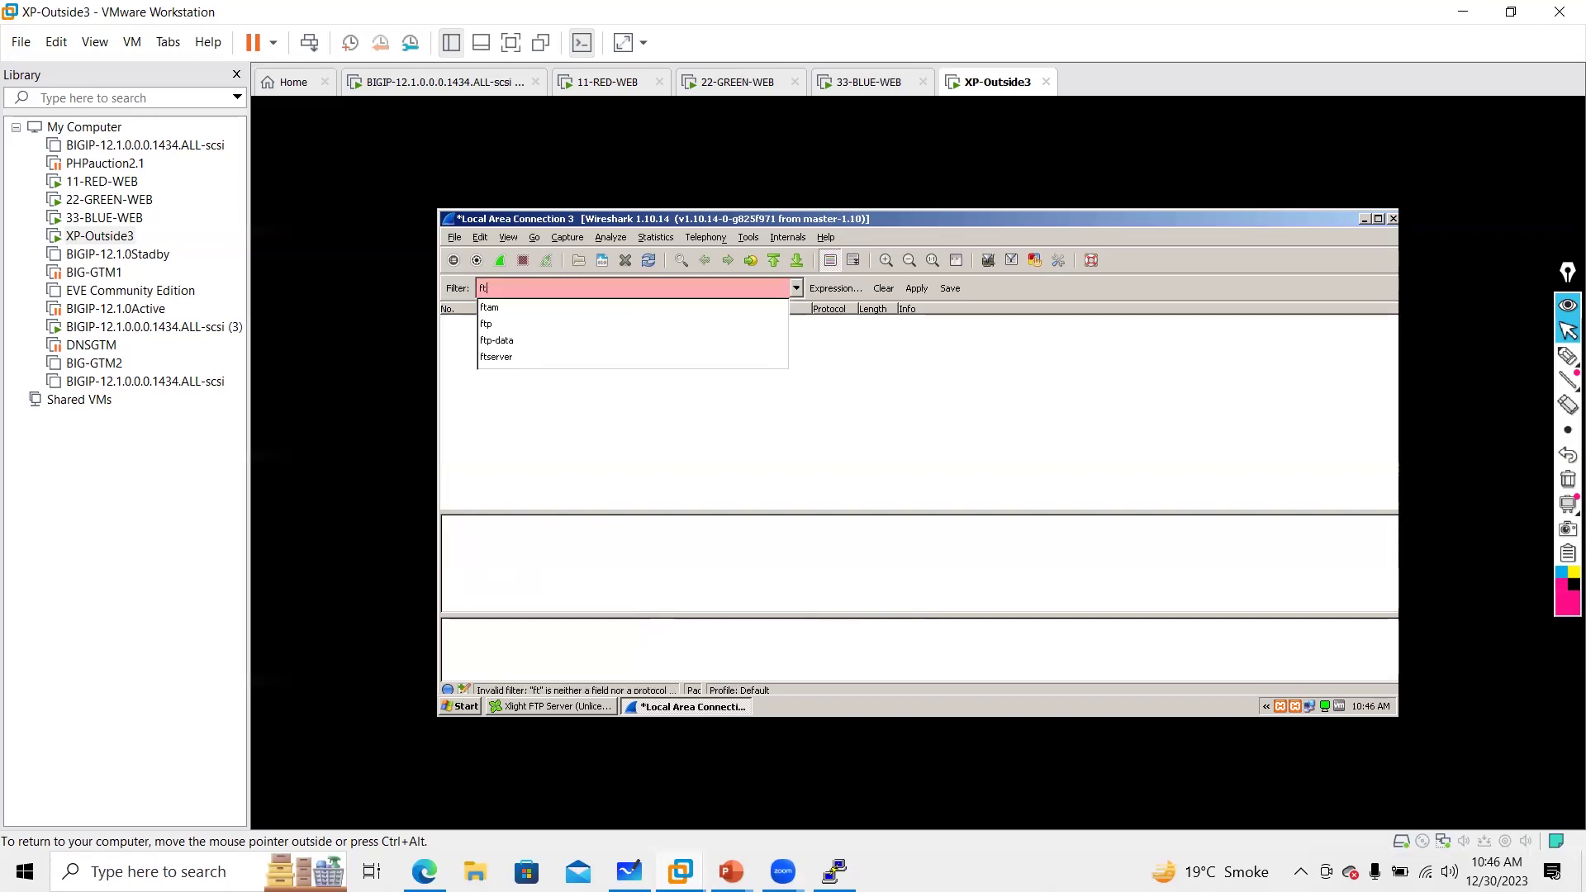
left_click(499, 265)
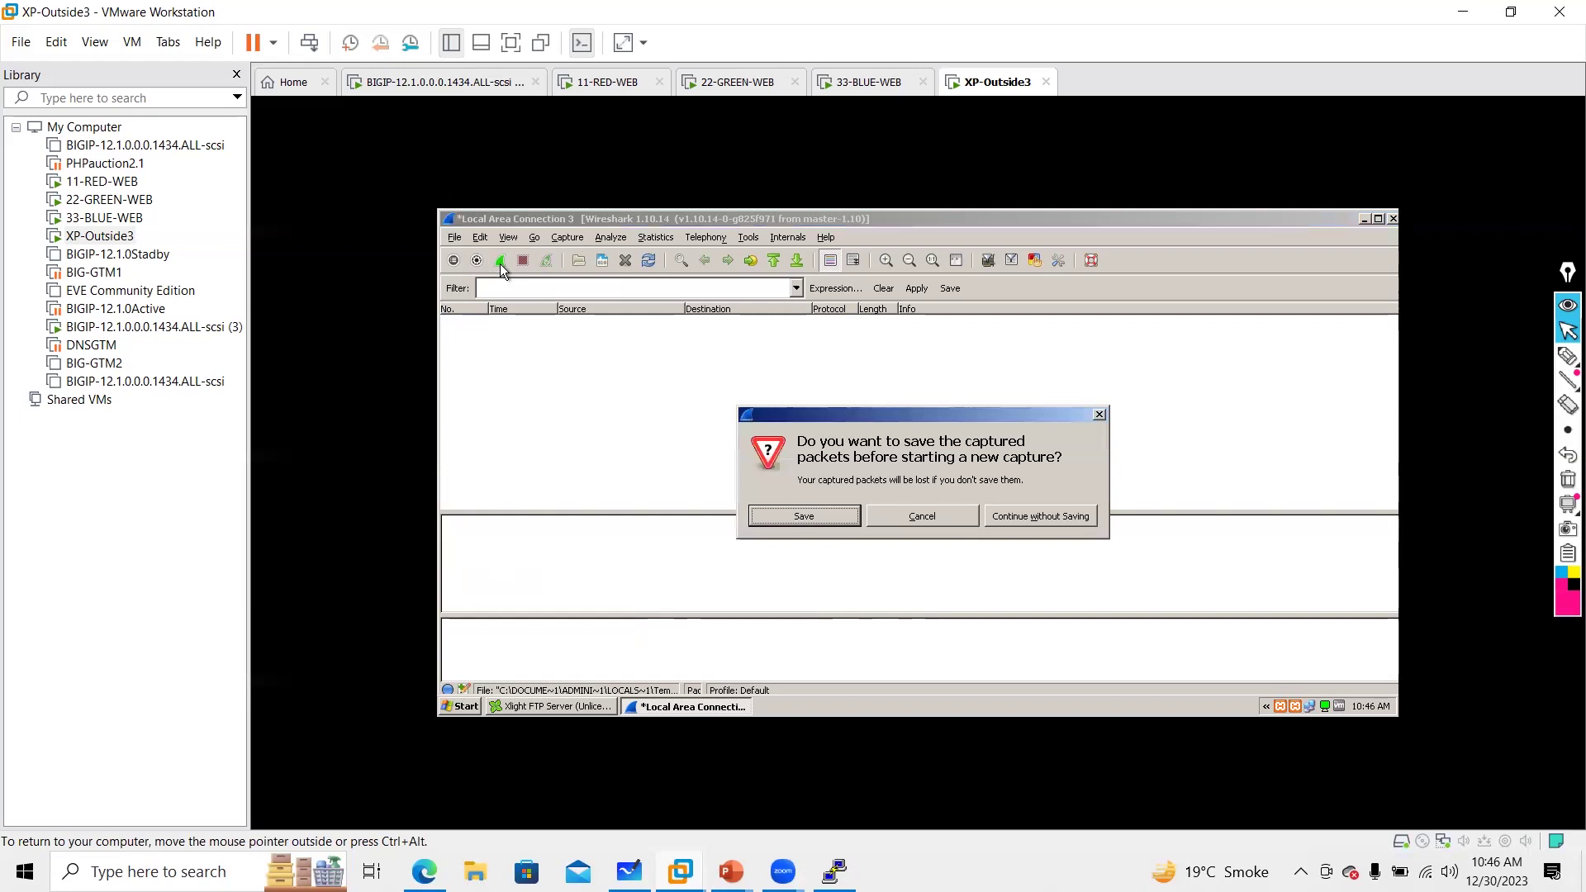
left_click(997, 518)
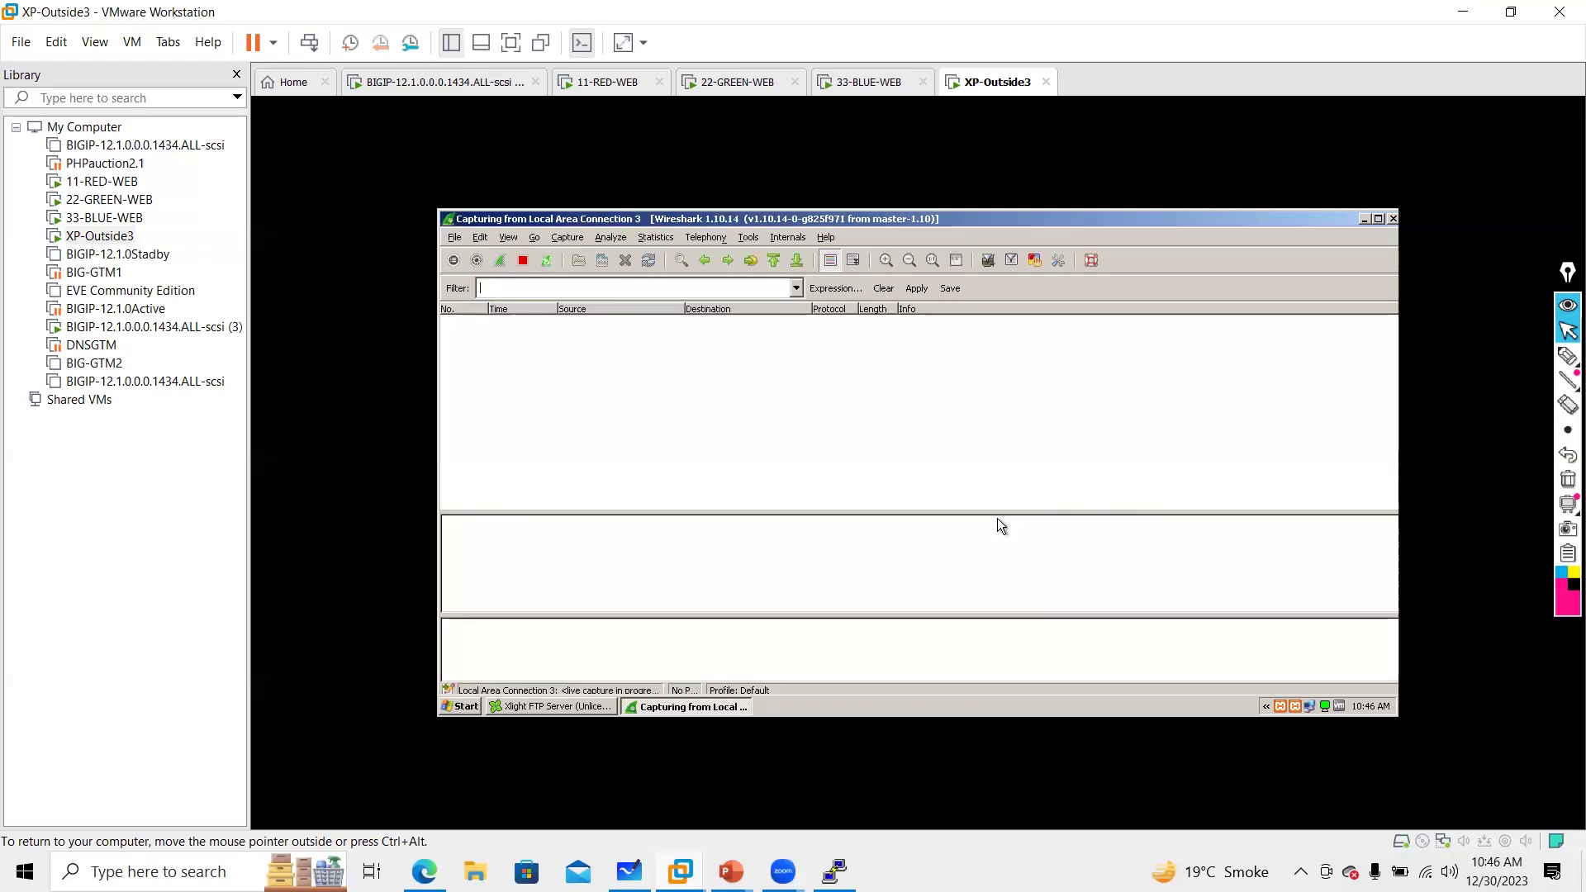
Release the virtual machine and bring the BIG-IP PuTTY terminal to the front.
left_click(568, 708)
left_click(643, 707)
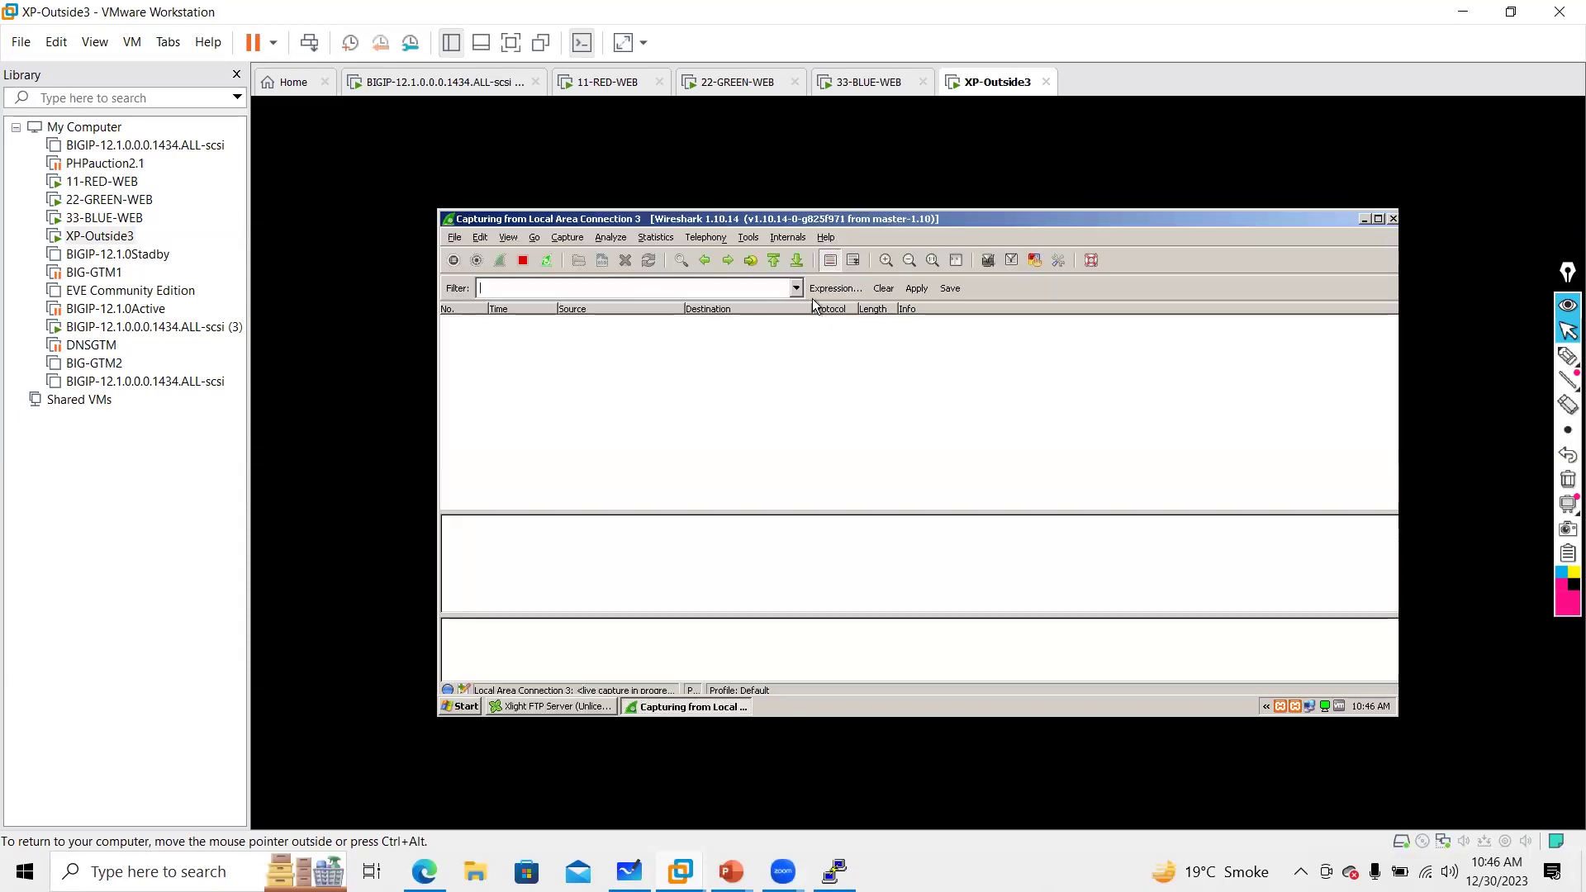
left_click(467, 707)
key("ctrl+alt")
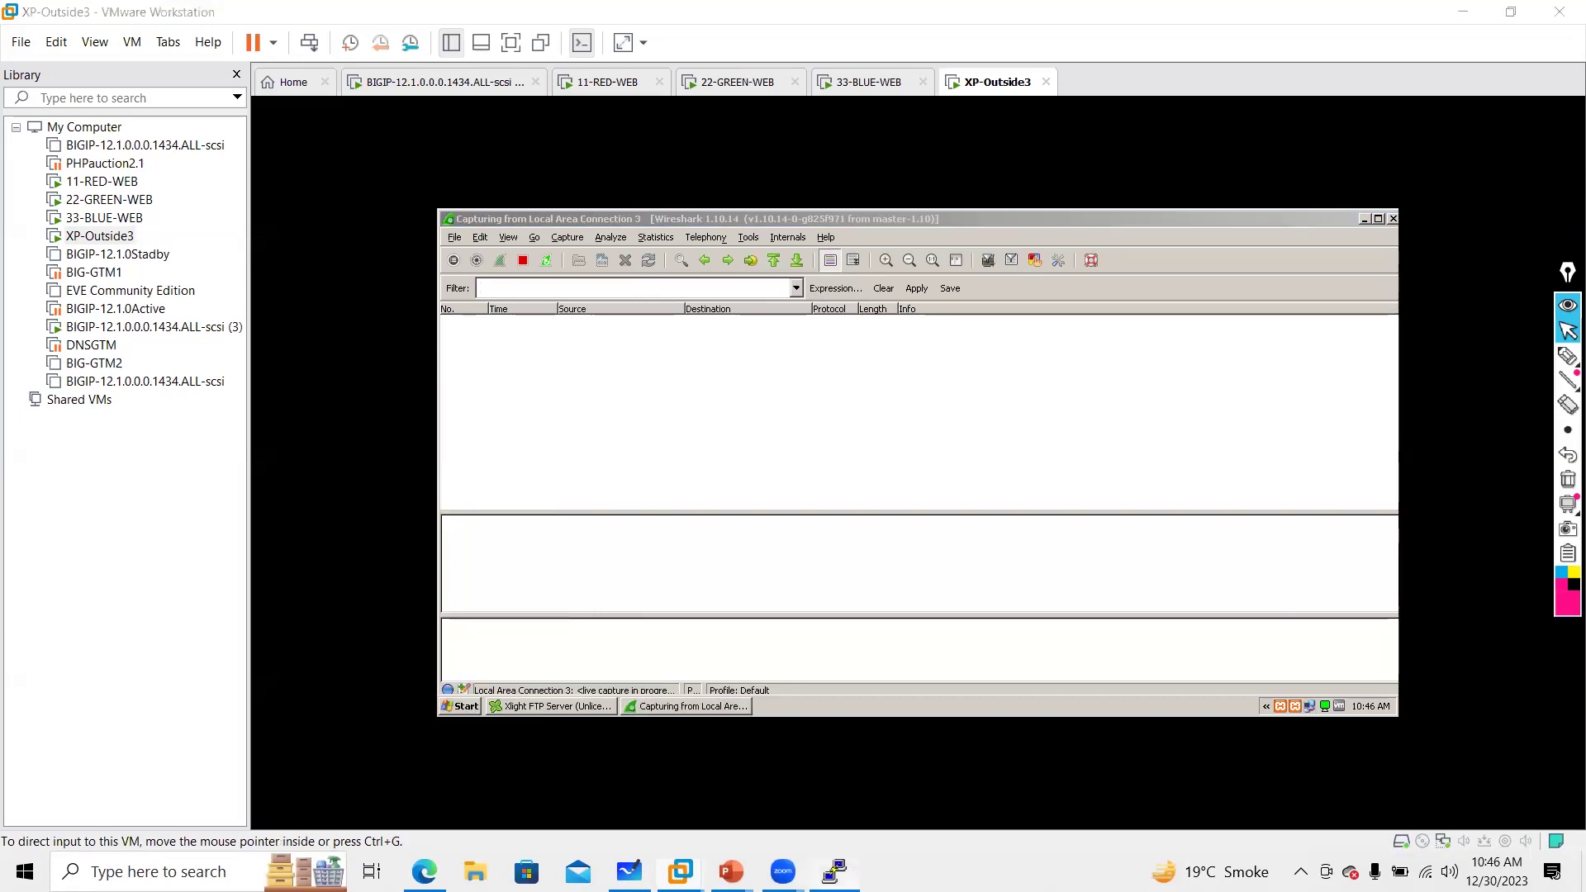
left_click(834, 871)
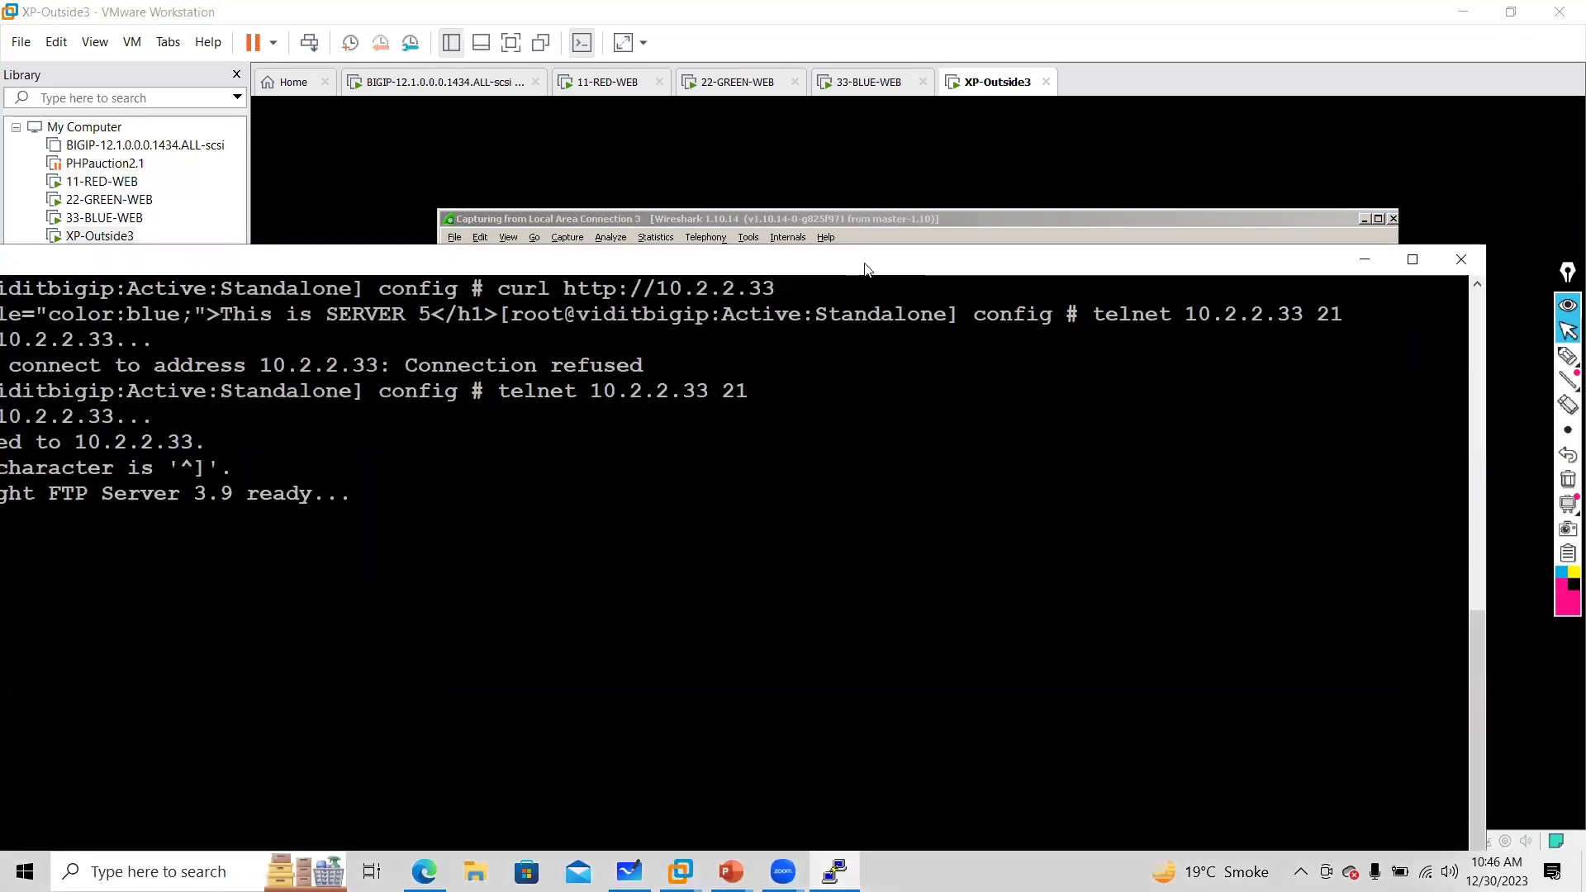
Send Ctrl+C, Ctrl+Z, Esc and blank lines to the FTP server over telnet.
key("ctrl+c")
key("Return")
key("Return")
key("ctrl+c")
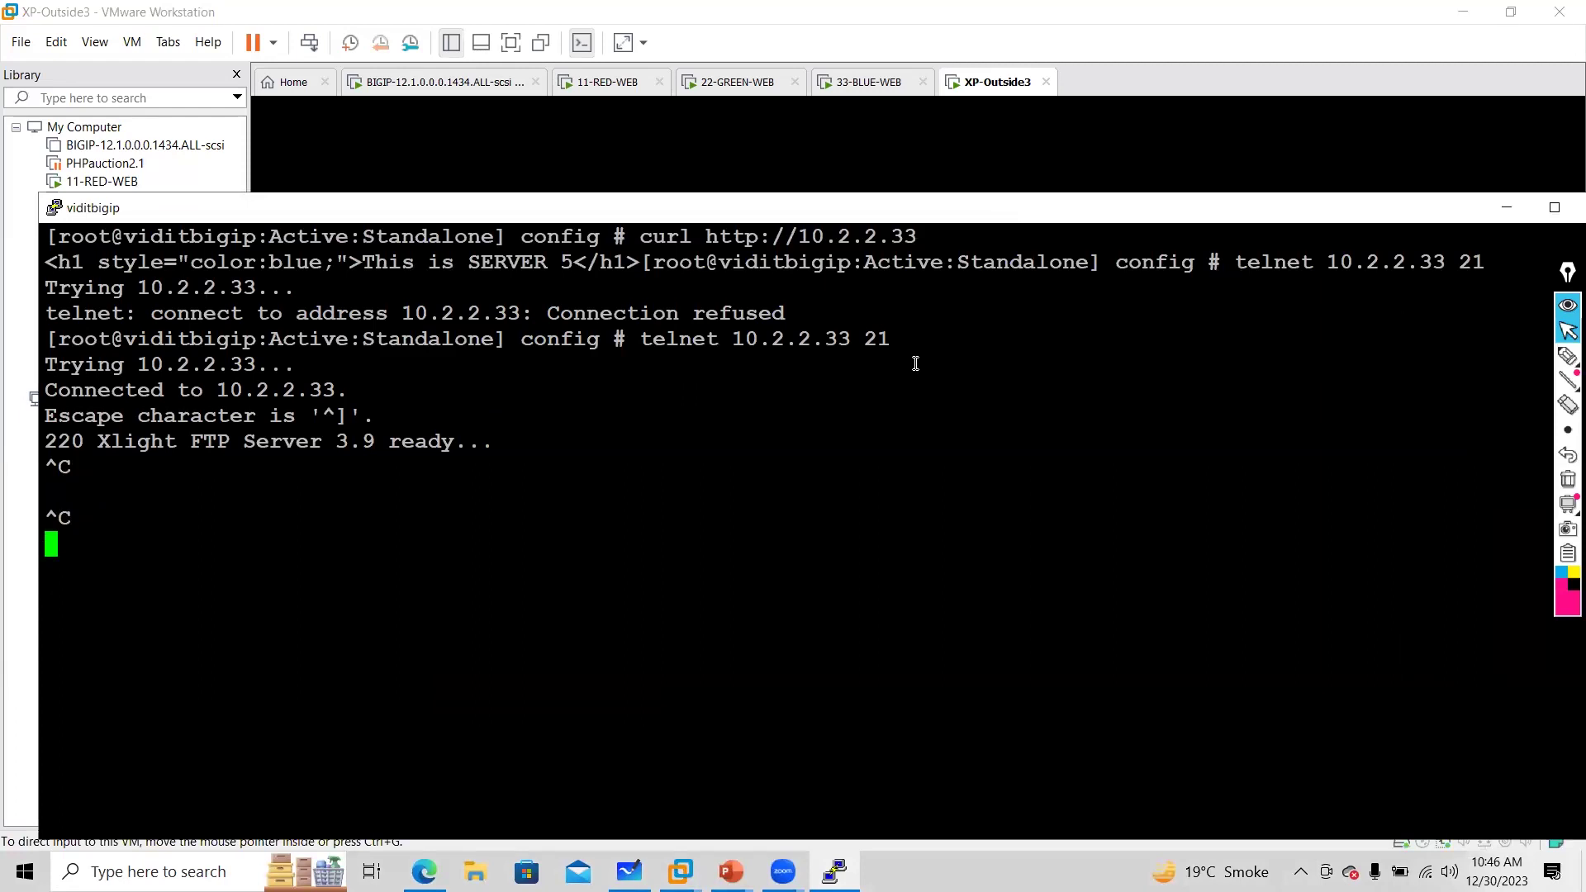
key("ctrl+z")
key("Return")
key("Escape")
key("Return")
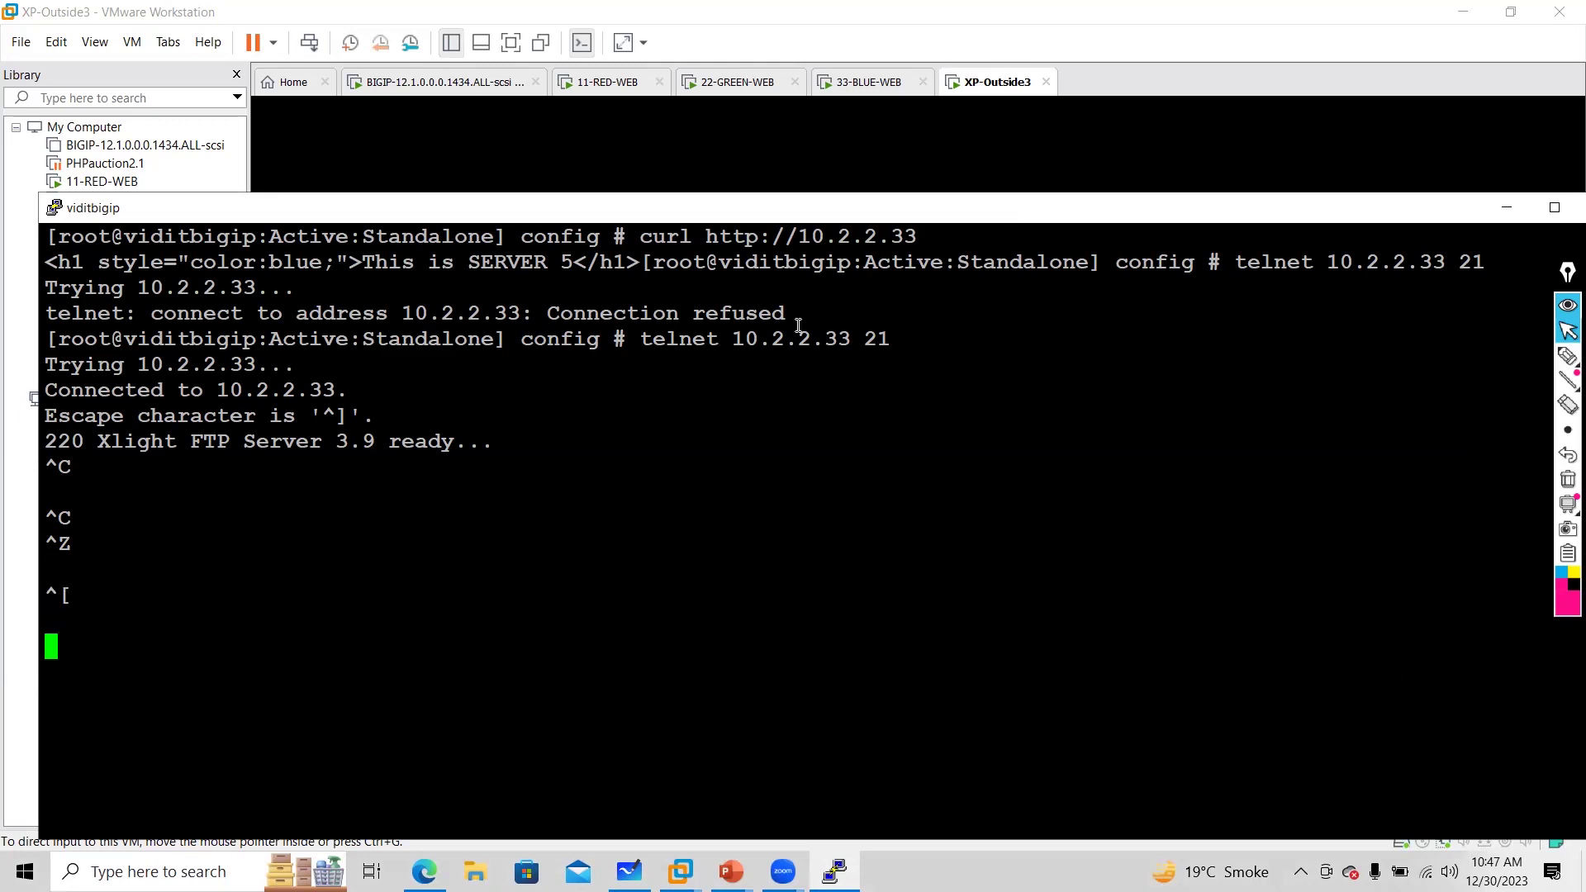
left_click(834, 871)
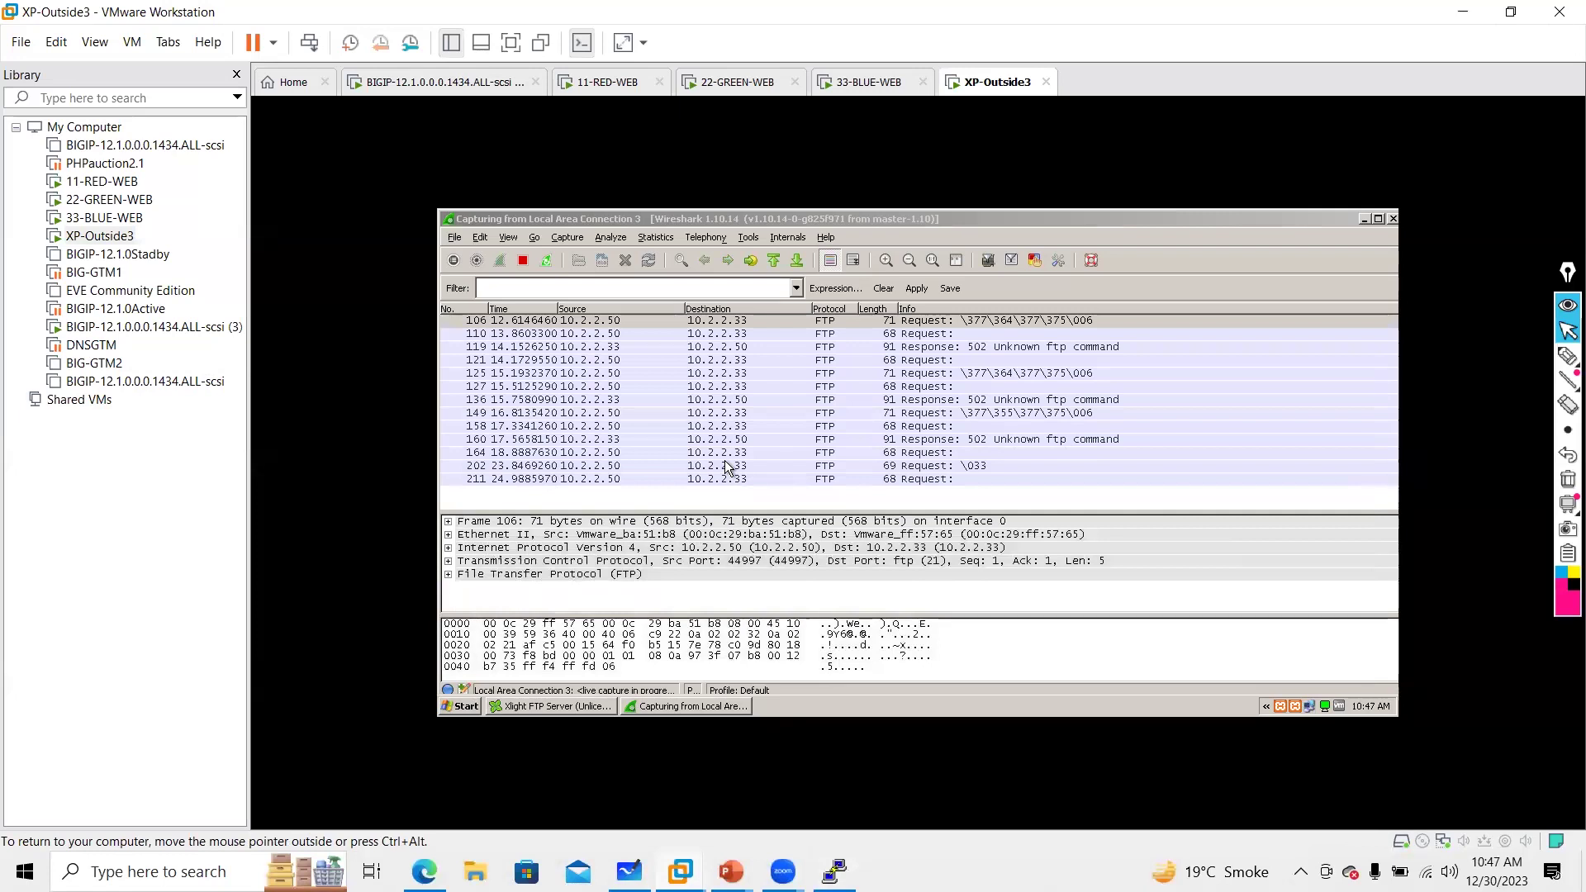
Stop the capture, apply an ftp display filter, and browse the FTP packets.
left_click(631, 375)
left_click(522, 260)
left_click(572, 288)
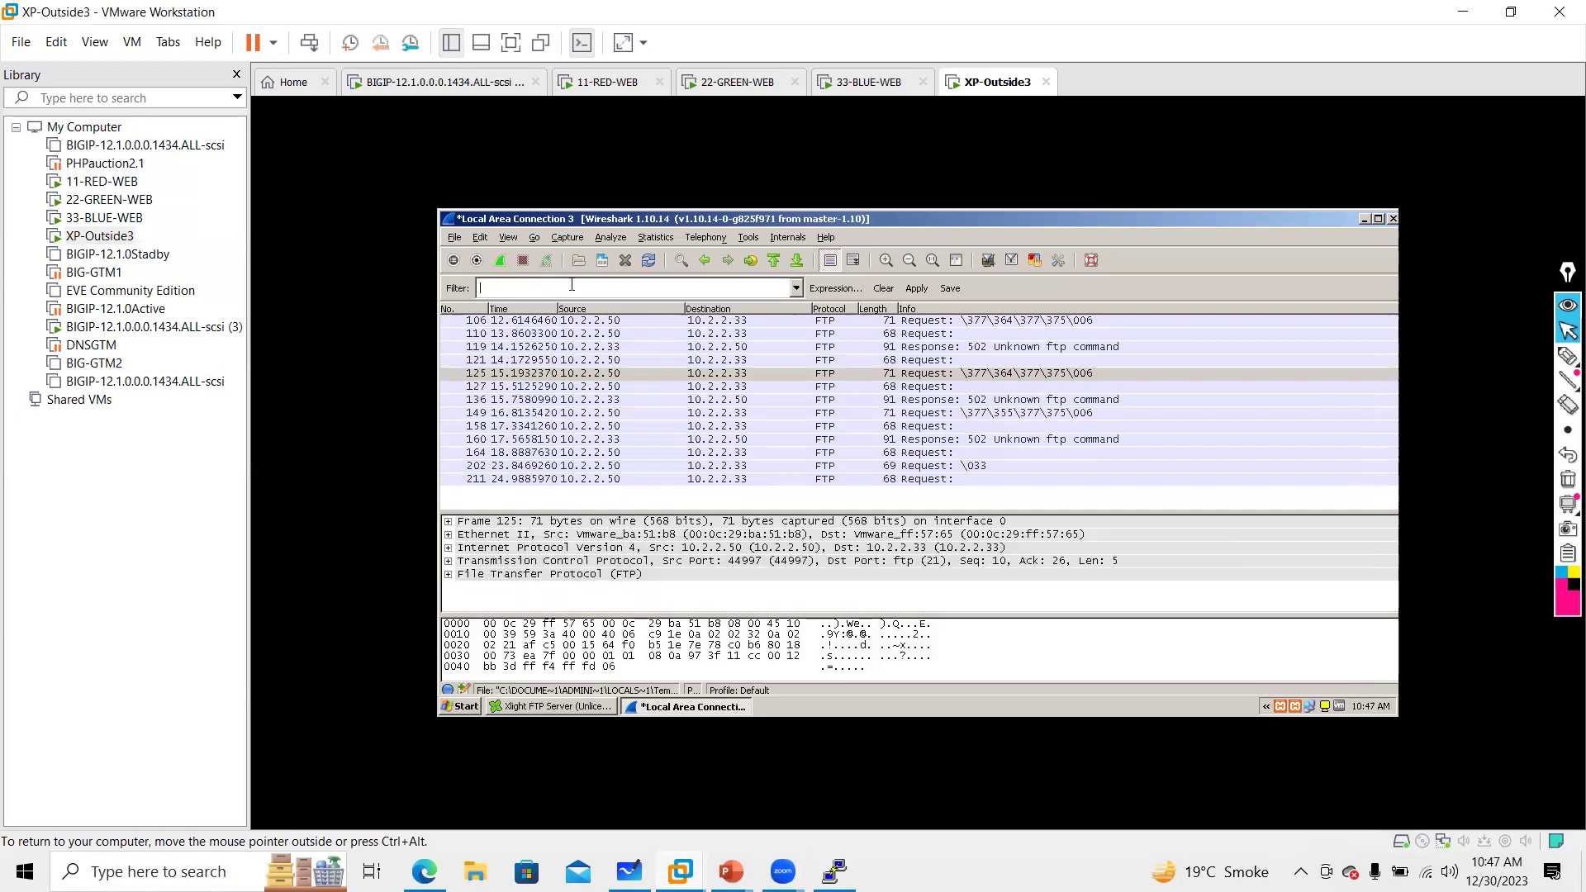
type("ftp")
key("Return")
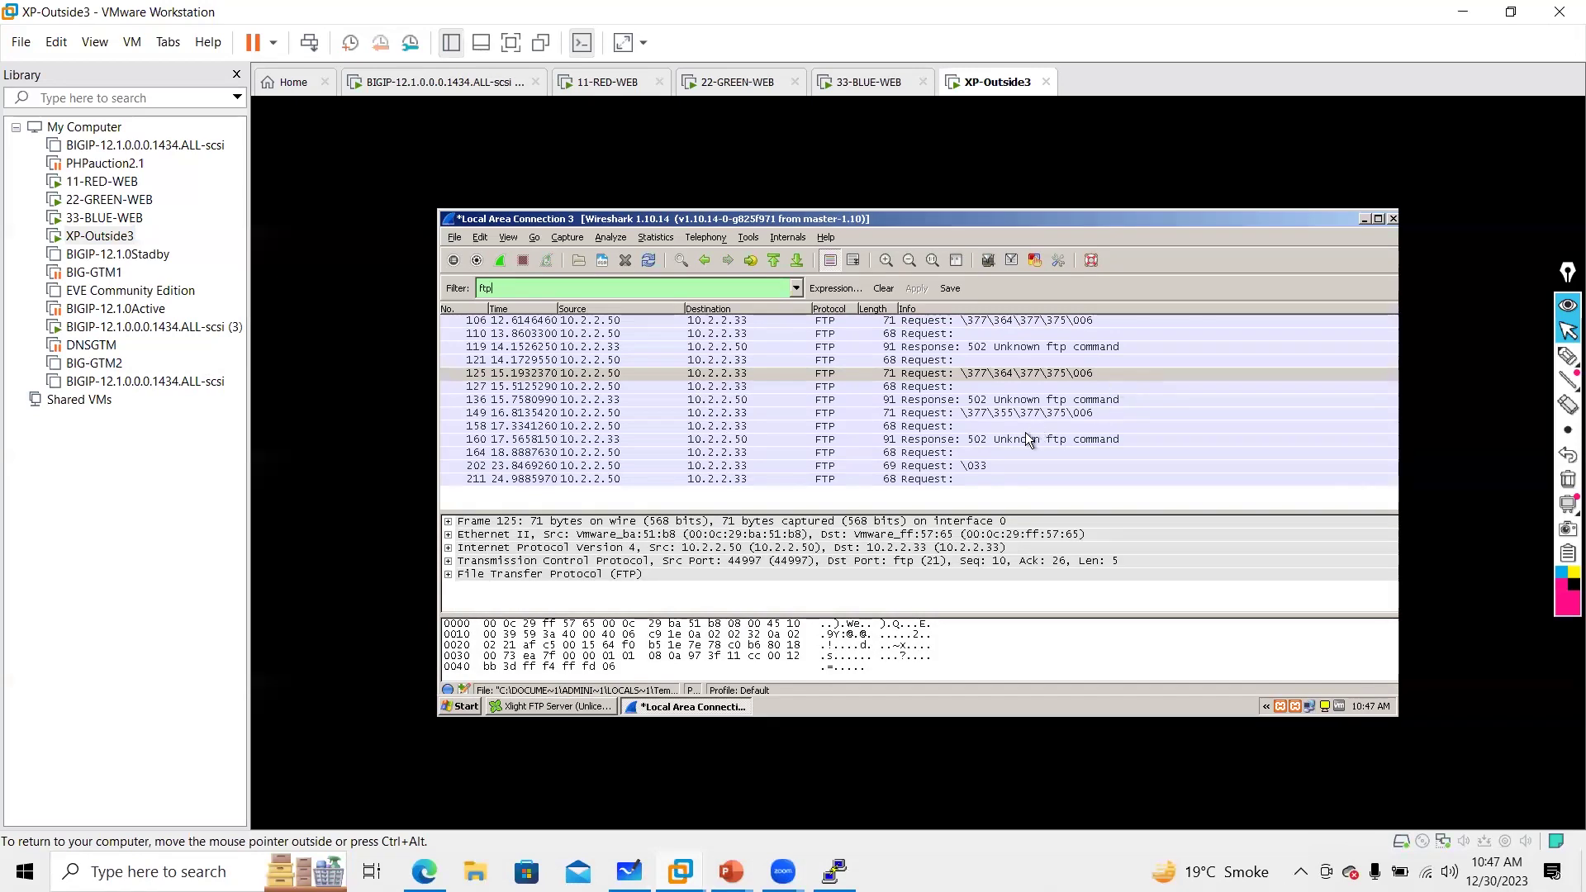
left_click(742, 429)
left_click(732, 371)
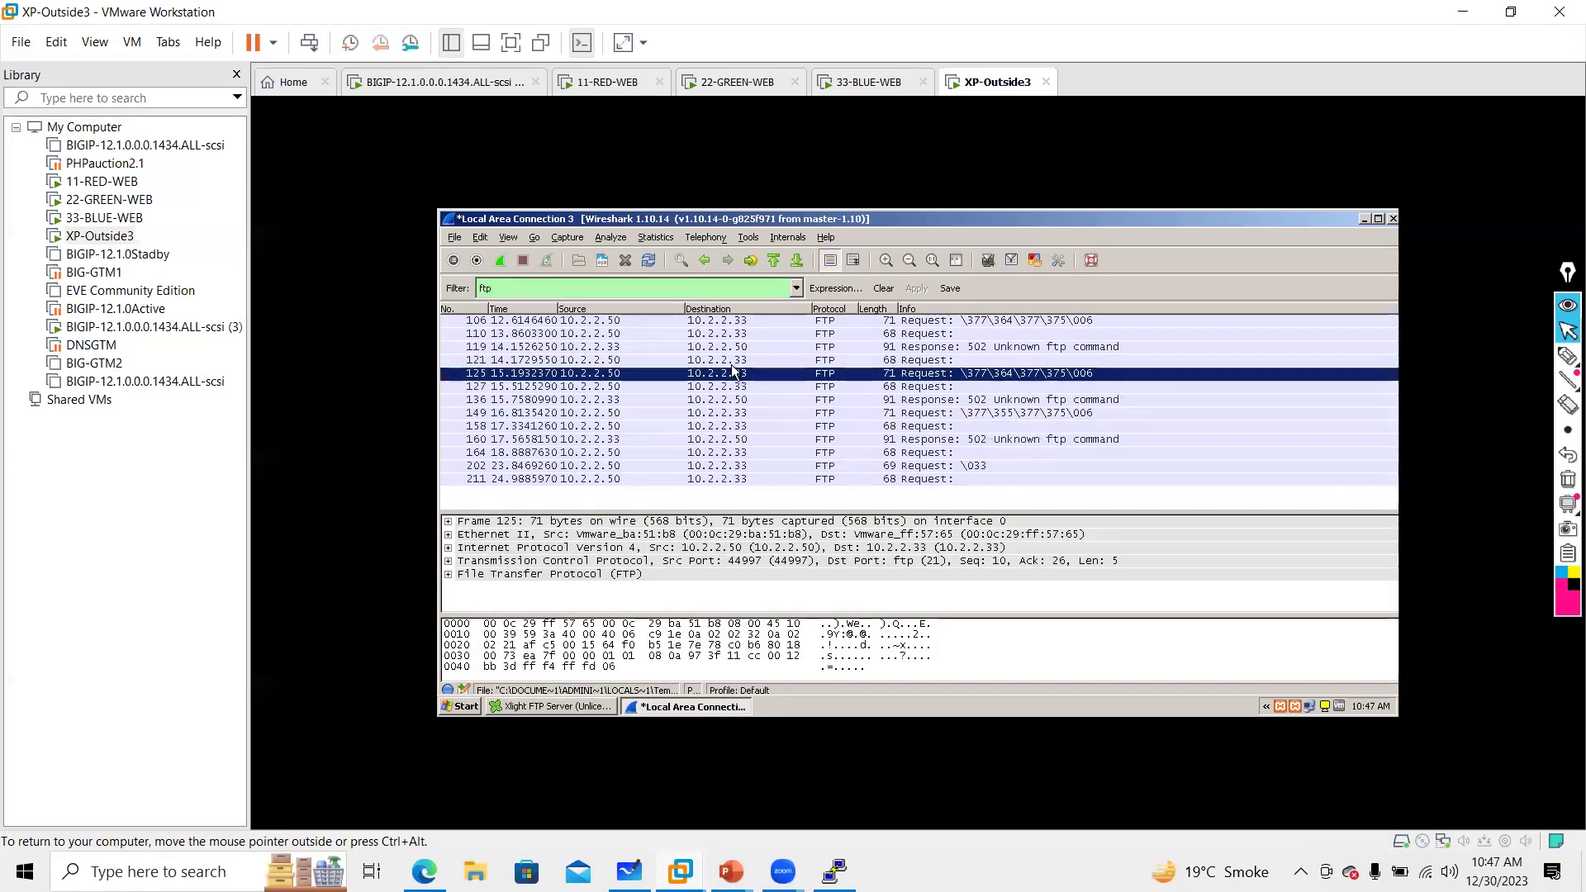
left_click(814, 335)
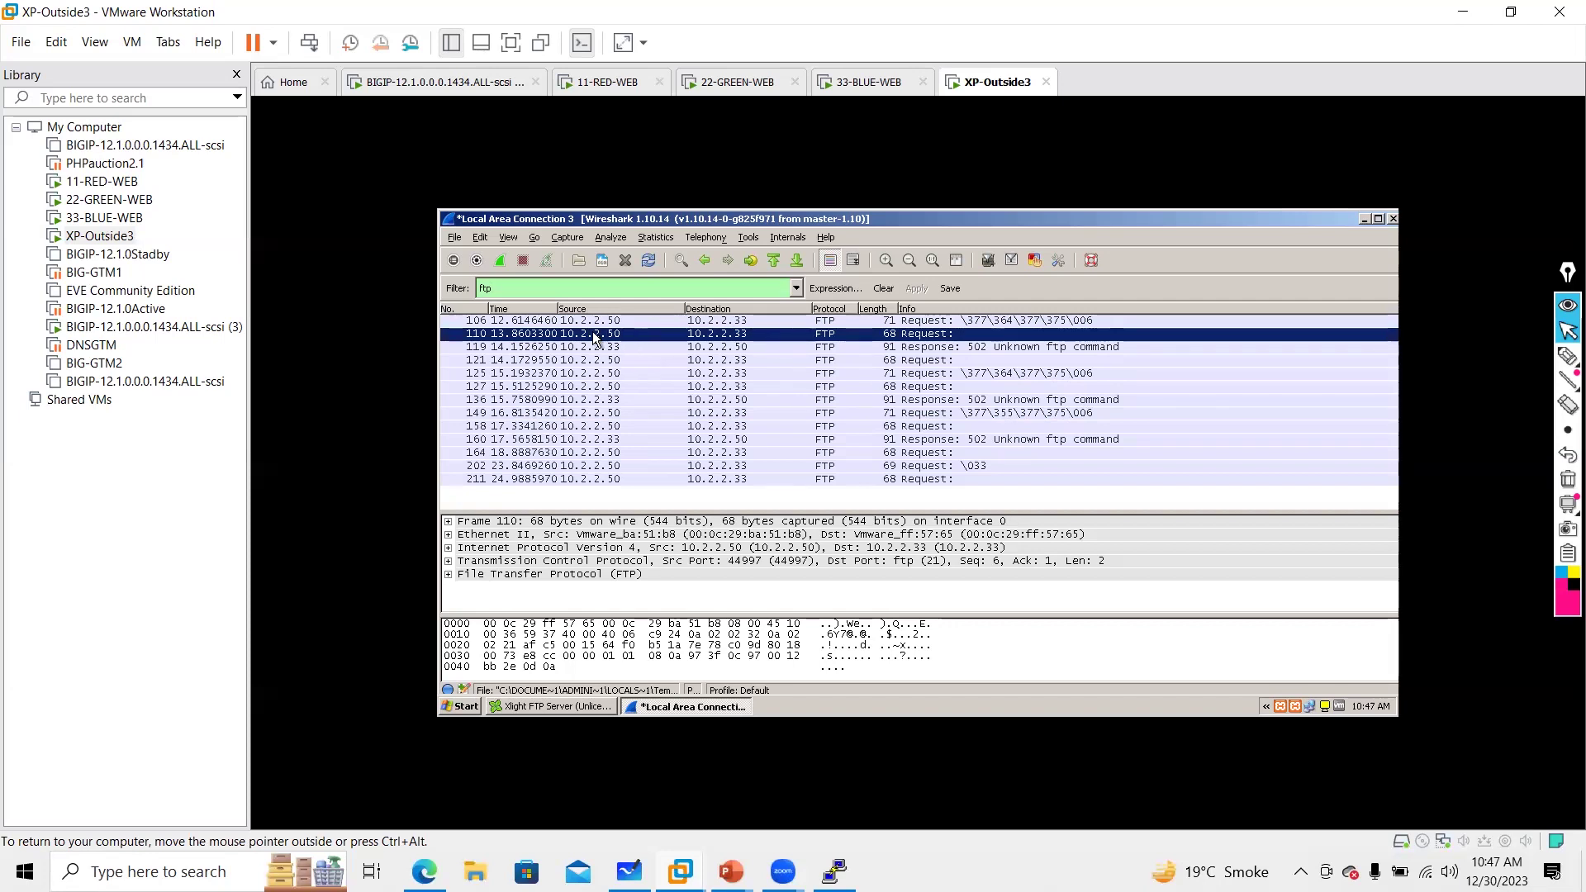
left_click(983, 334)
Examine frame 119's '502 Unknown ftp command' details, then restart capture without saving.
double_click(979, 345)
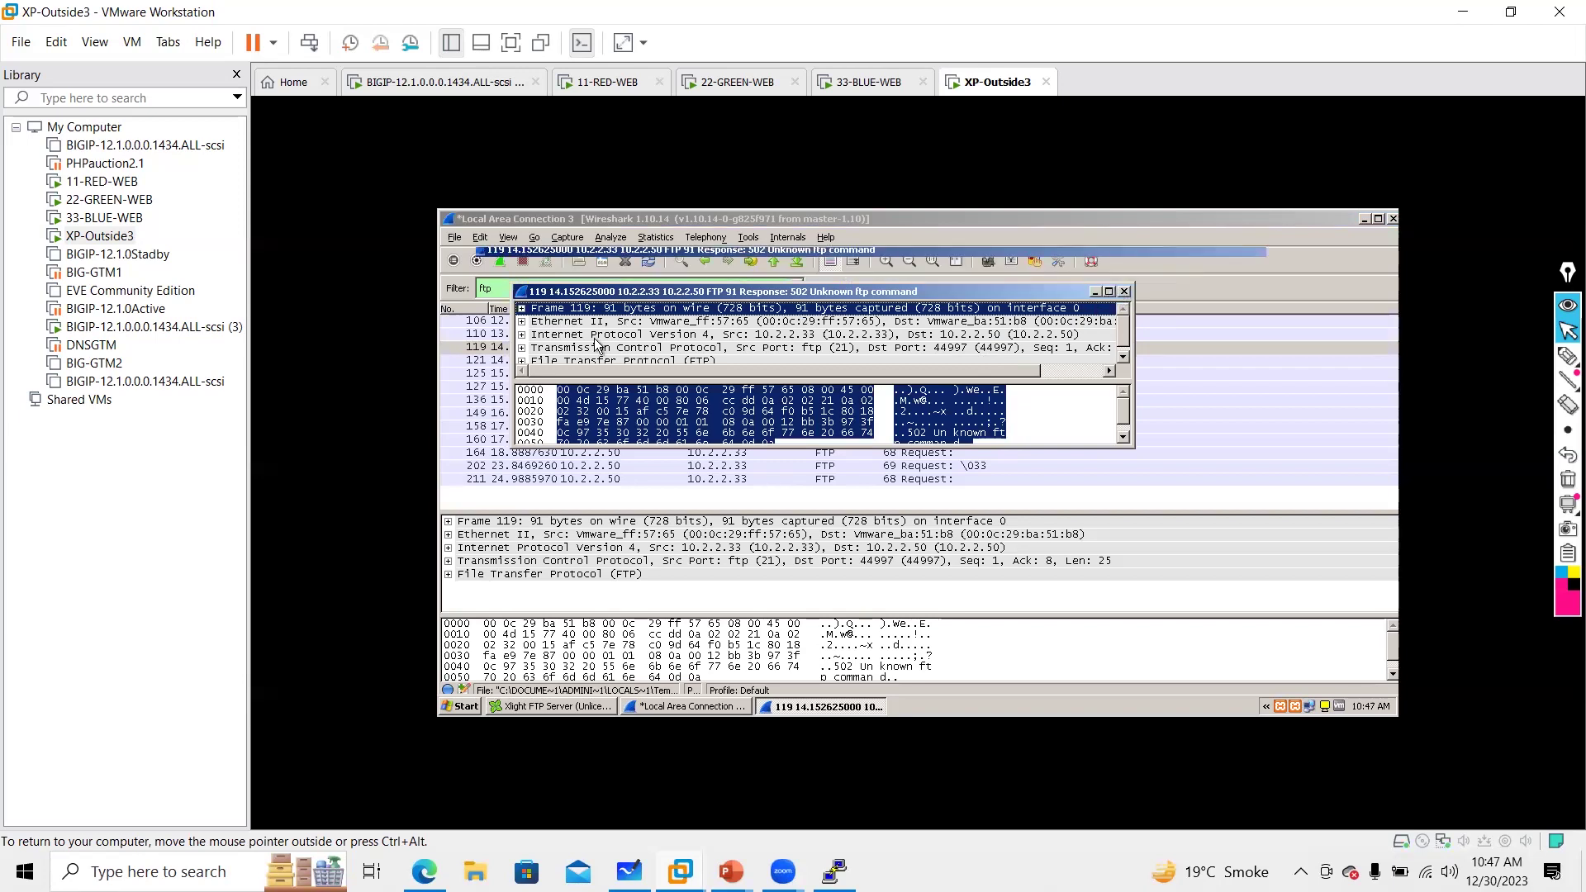
left_click(1109, 291)
left_click(445, 285)
left_click(459, 298)
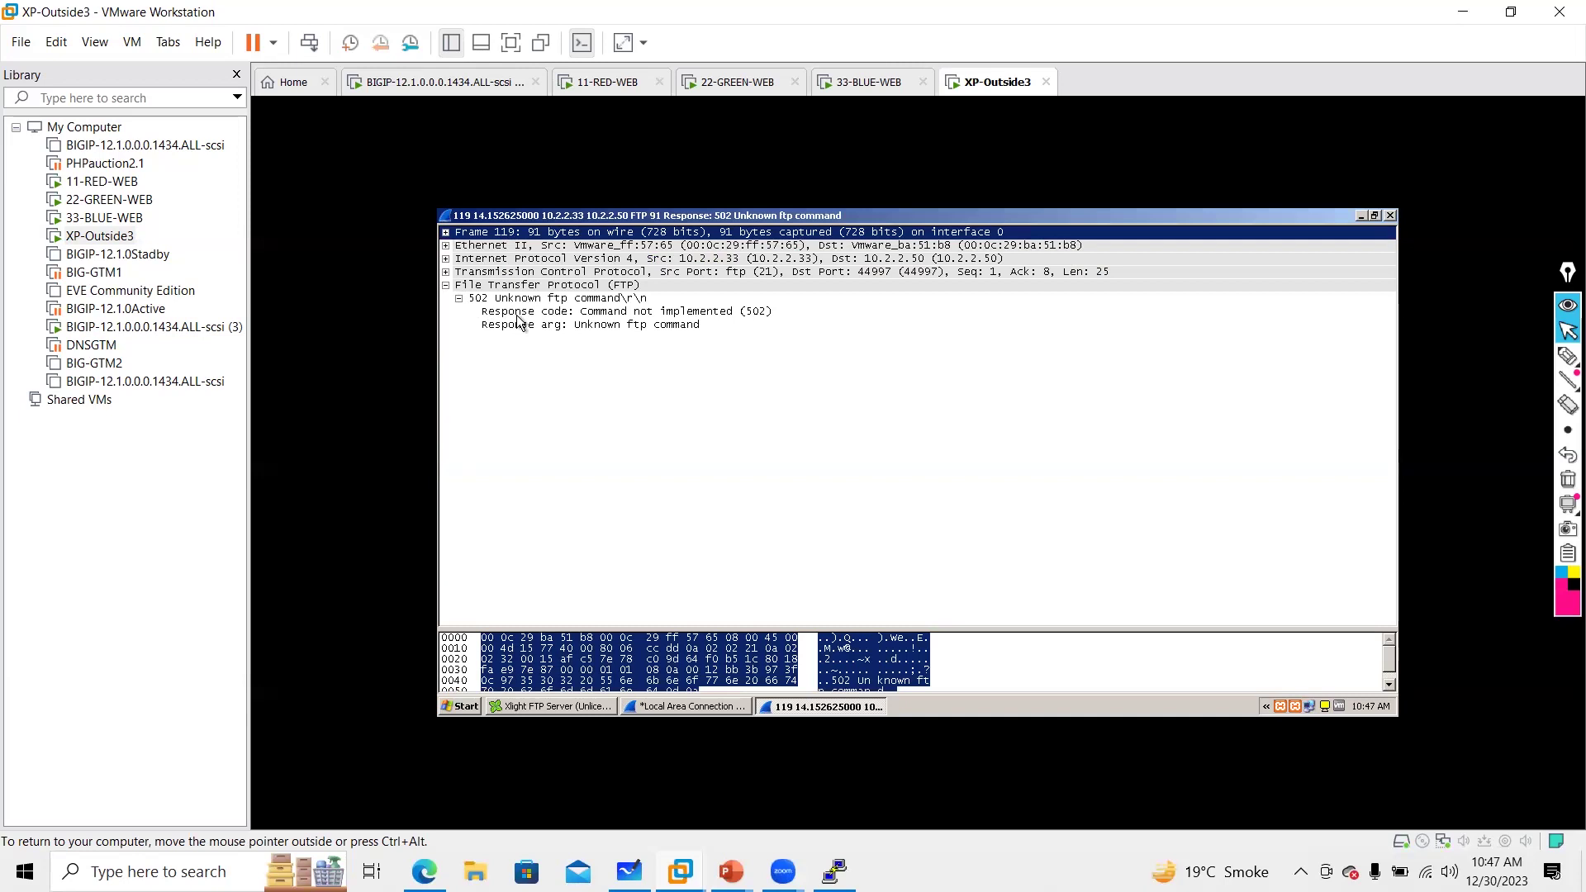
left_click(1390, 217)
left_click(992, 453)
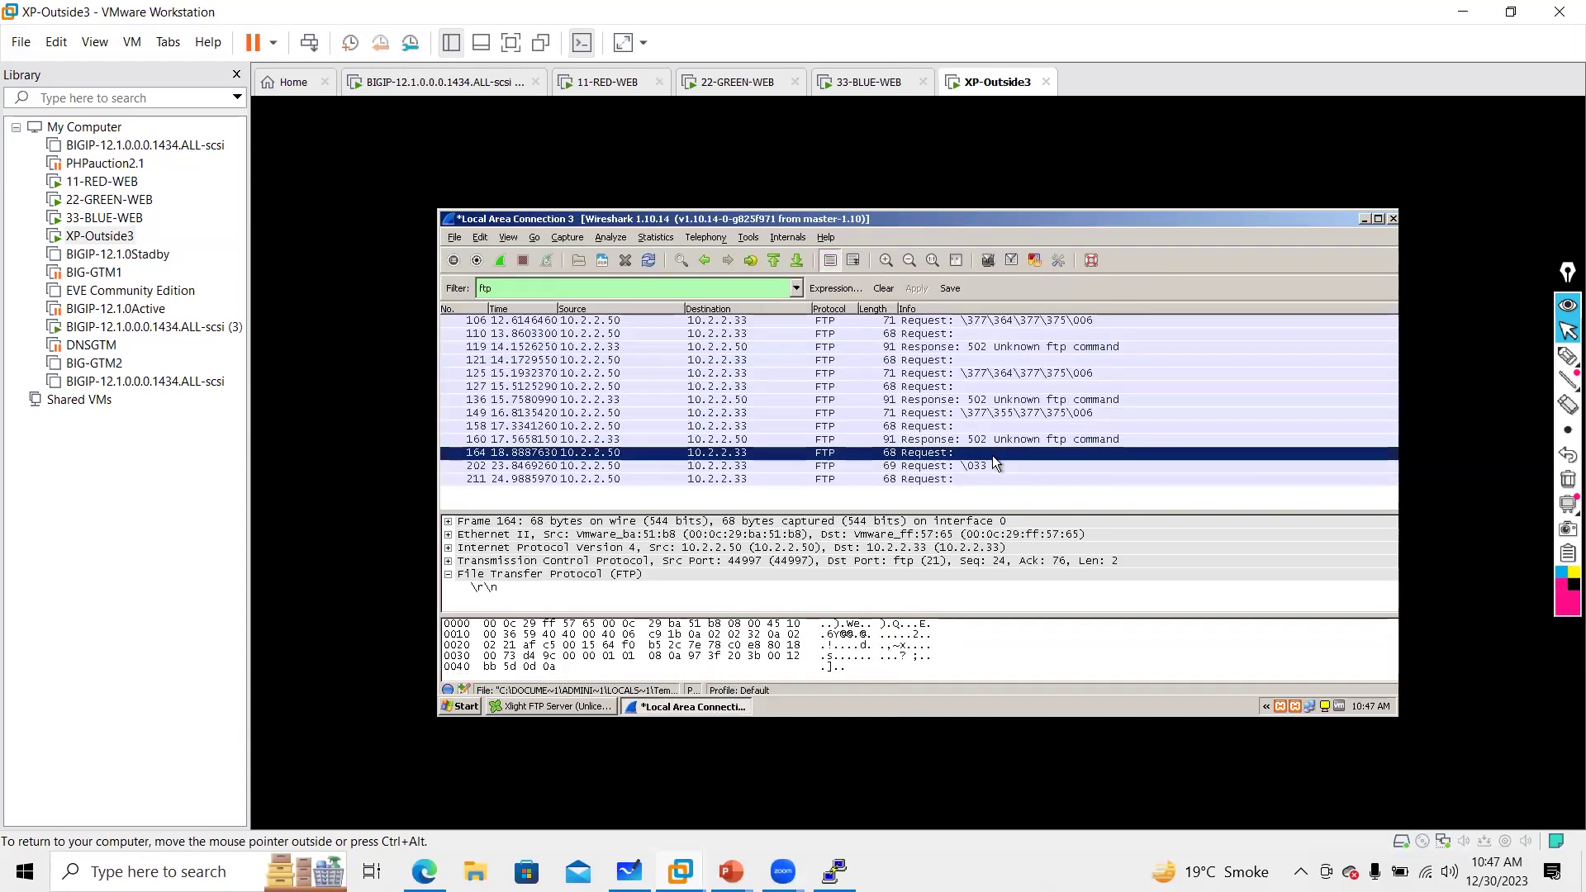
left_click(508, 260)
left_click(1054, 514)
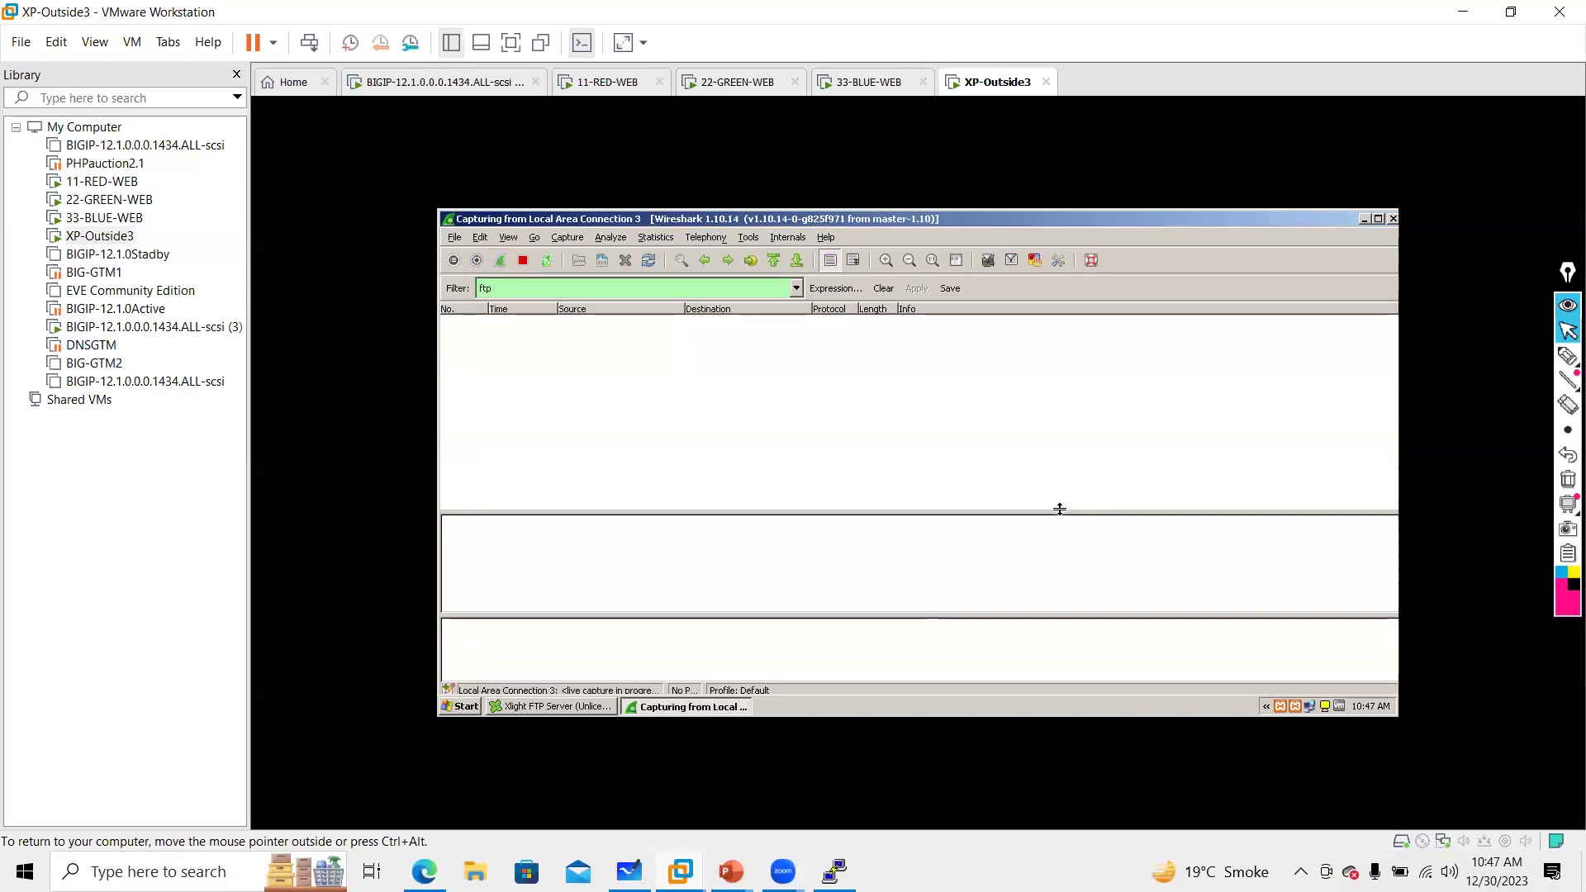
Rerun telnet 10.2.2.33 21 and view the captured 220 banner in Wireshark.
key("alt+Tab")
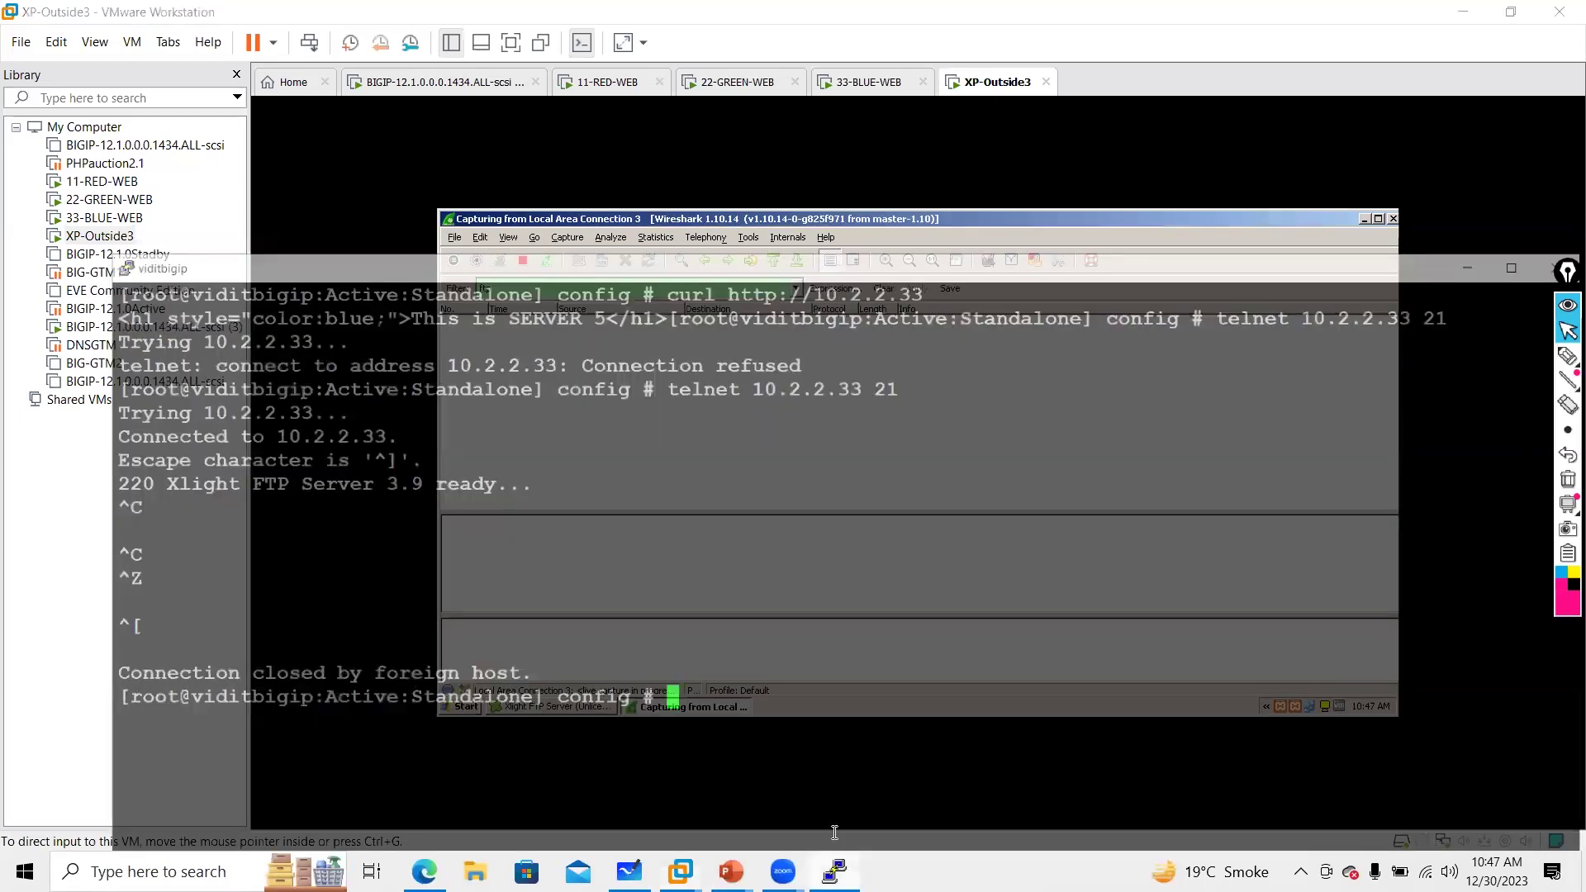
key("Up")
key("Return")
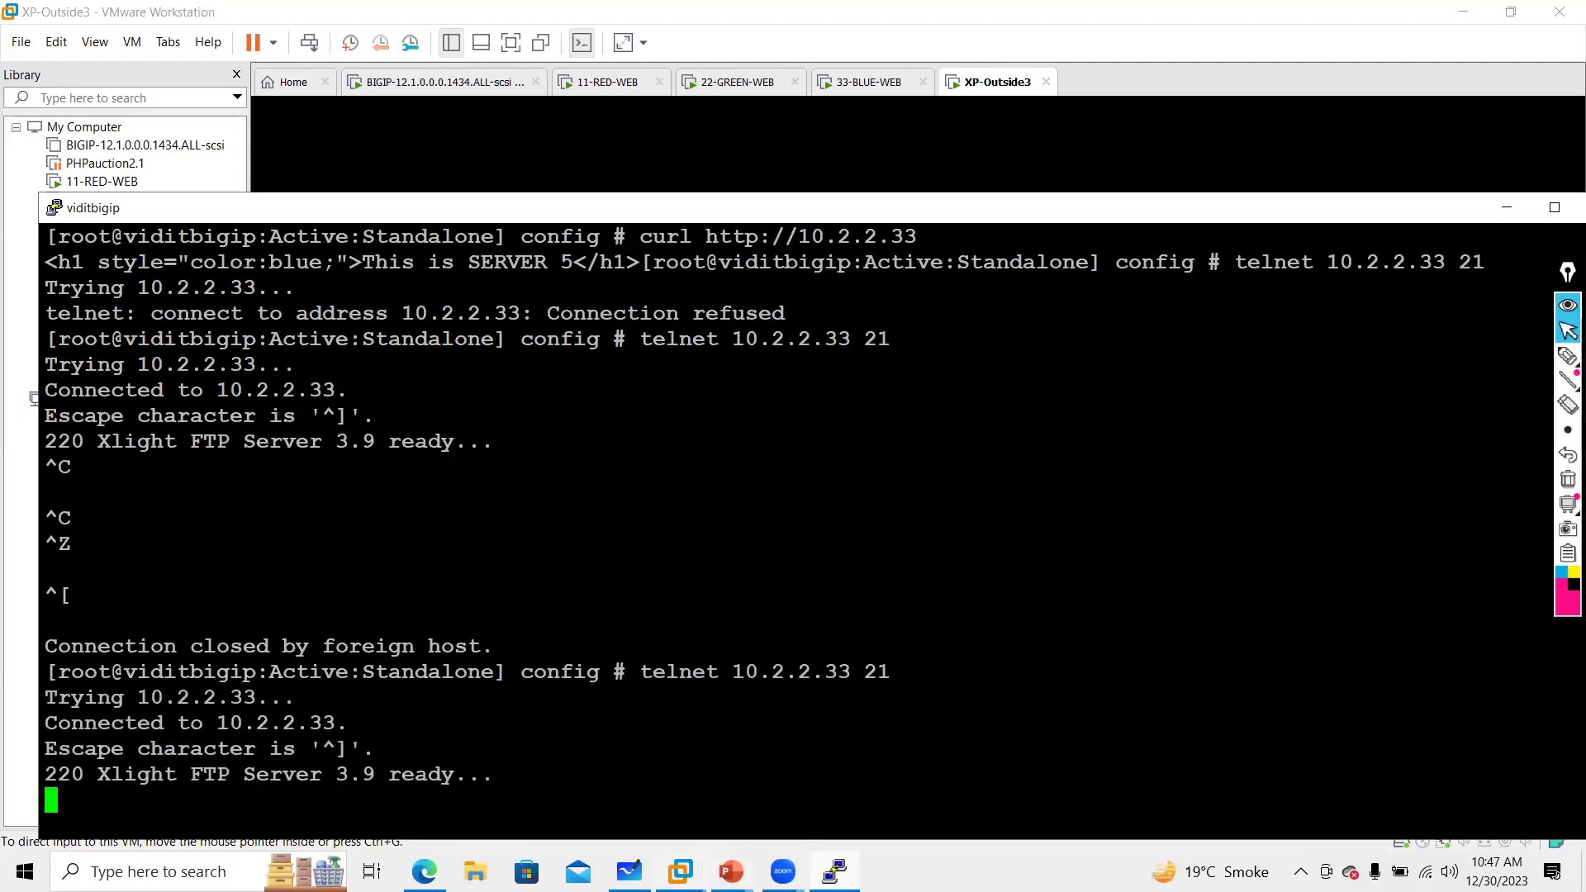
mouse_move(680, 872)
left_click(1198, 742)
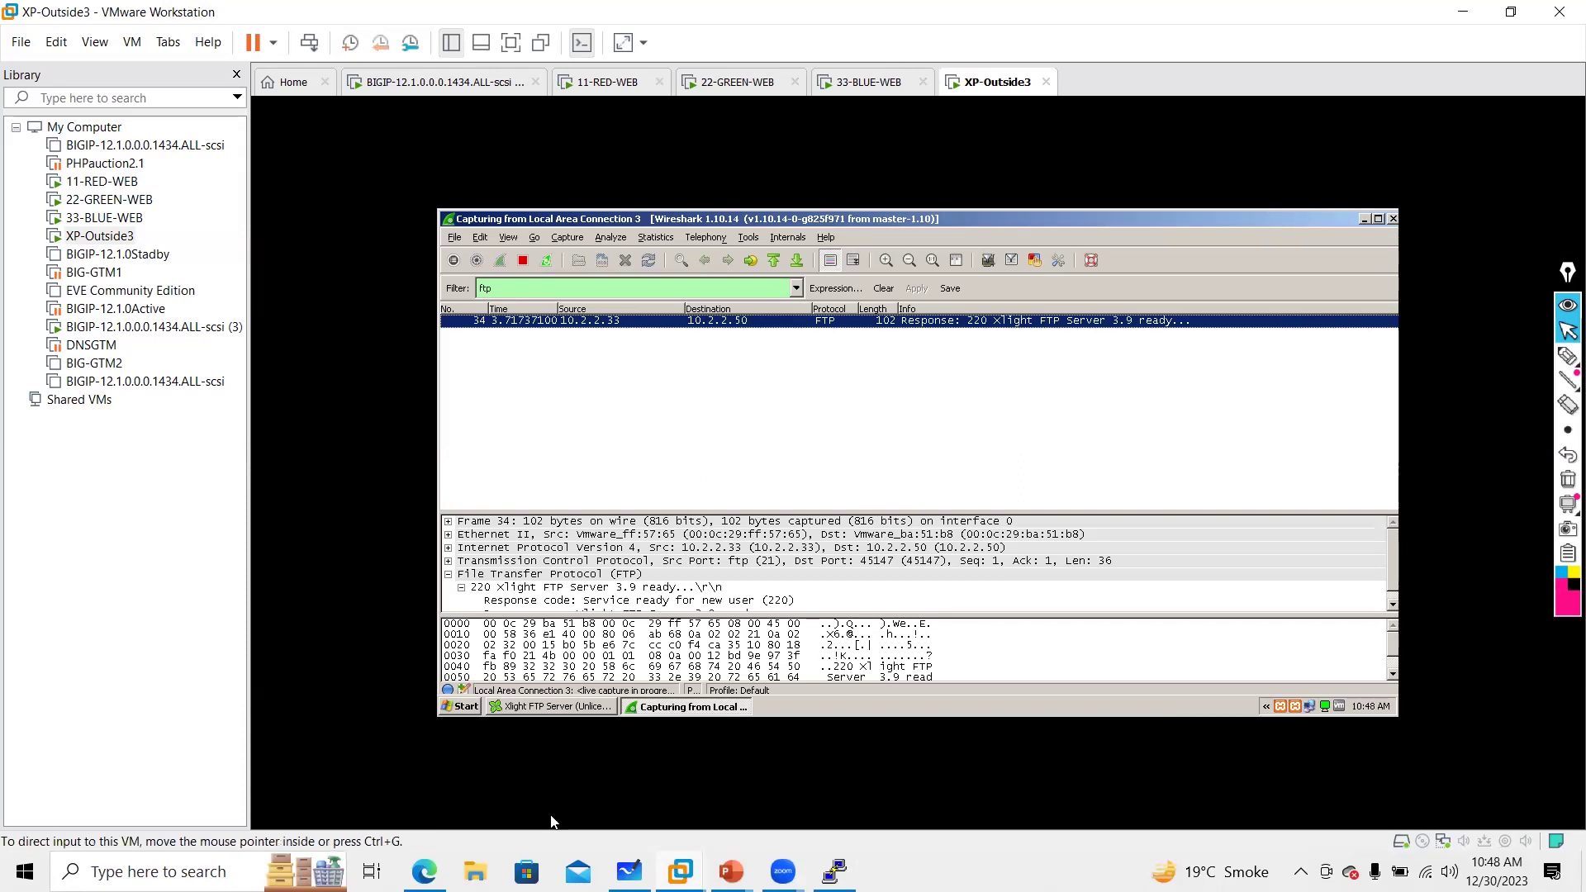
left_click(424, 871)
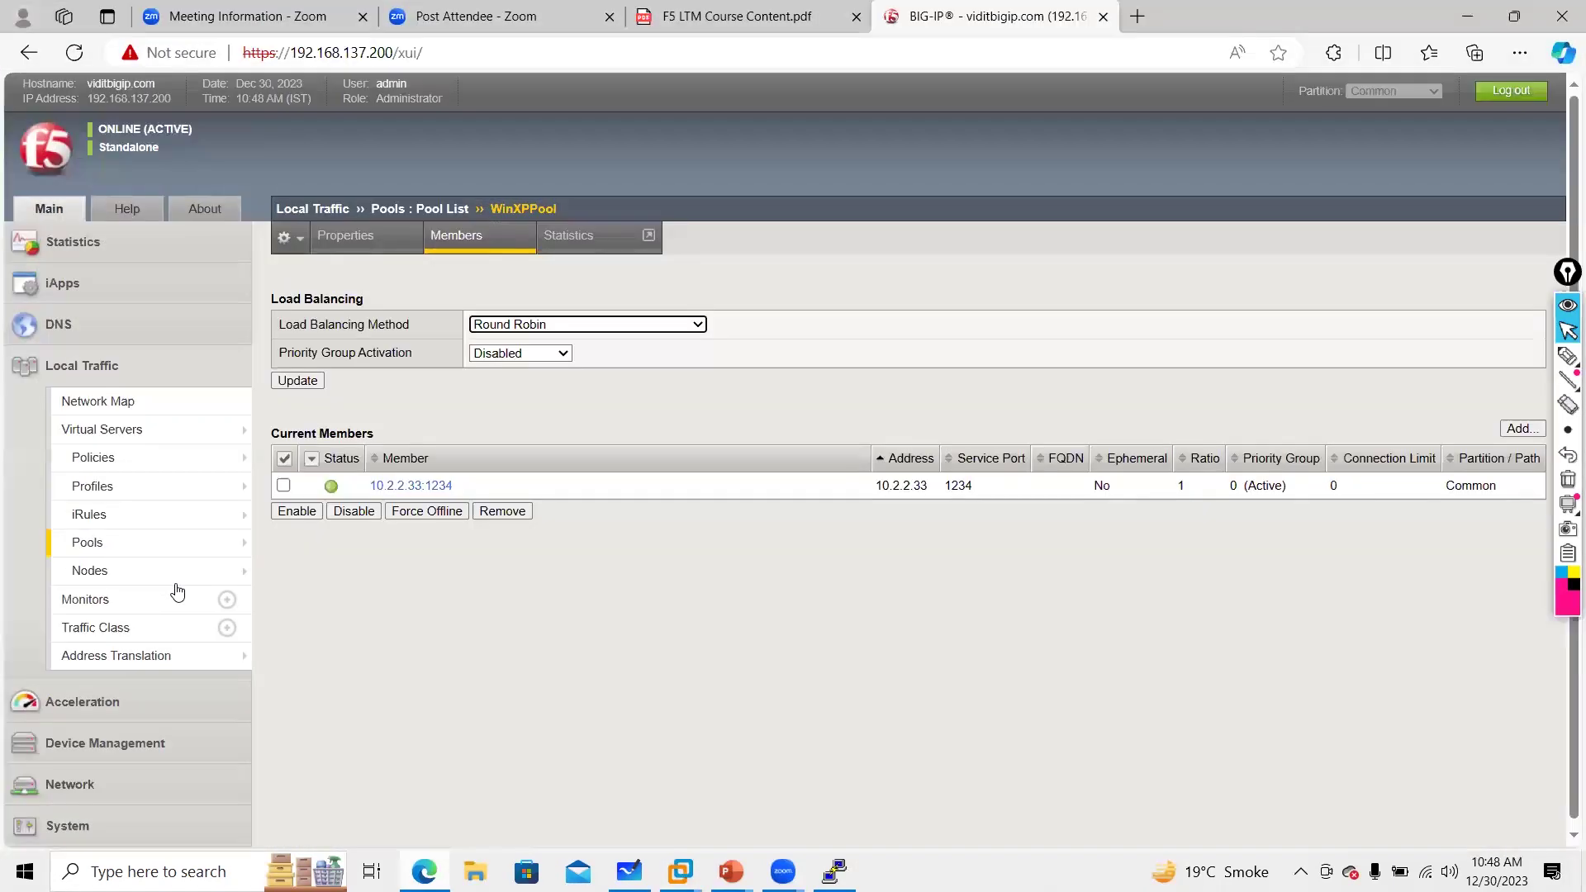
Start a new Local Traffic monitor named FTPCUSTOM.
left_click(176, 598)
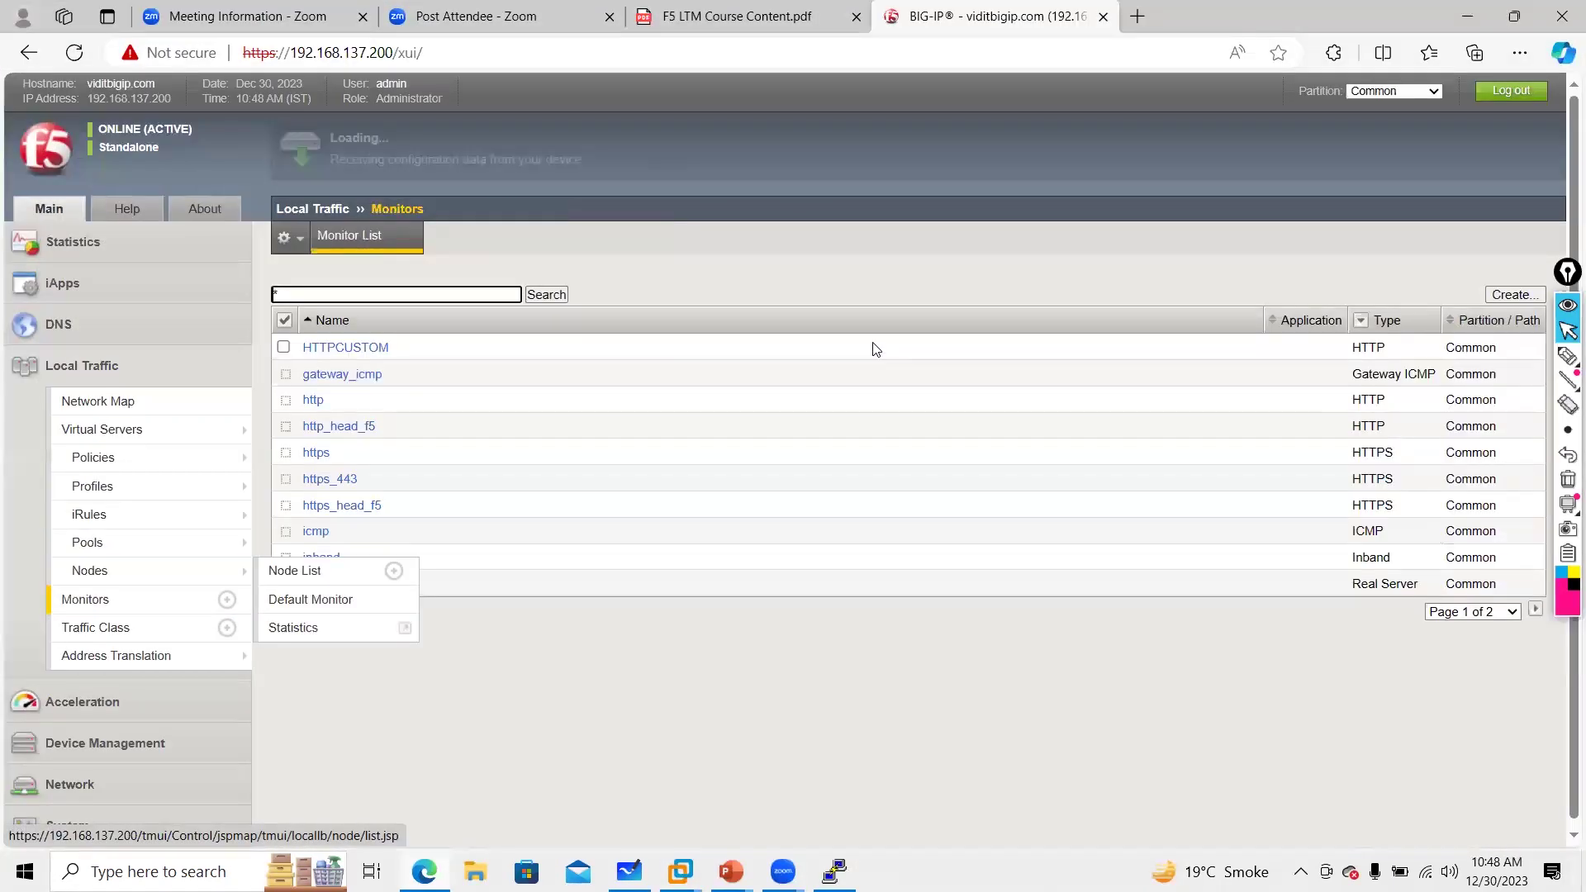
left_click(1501, 297)
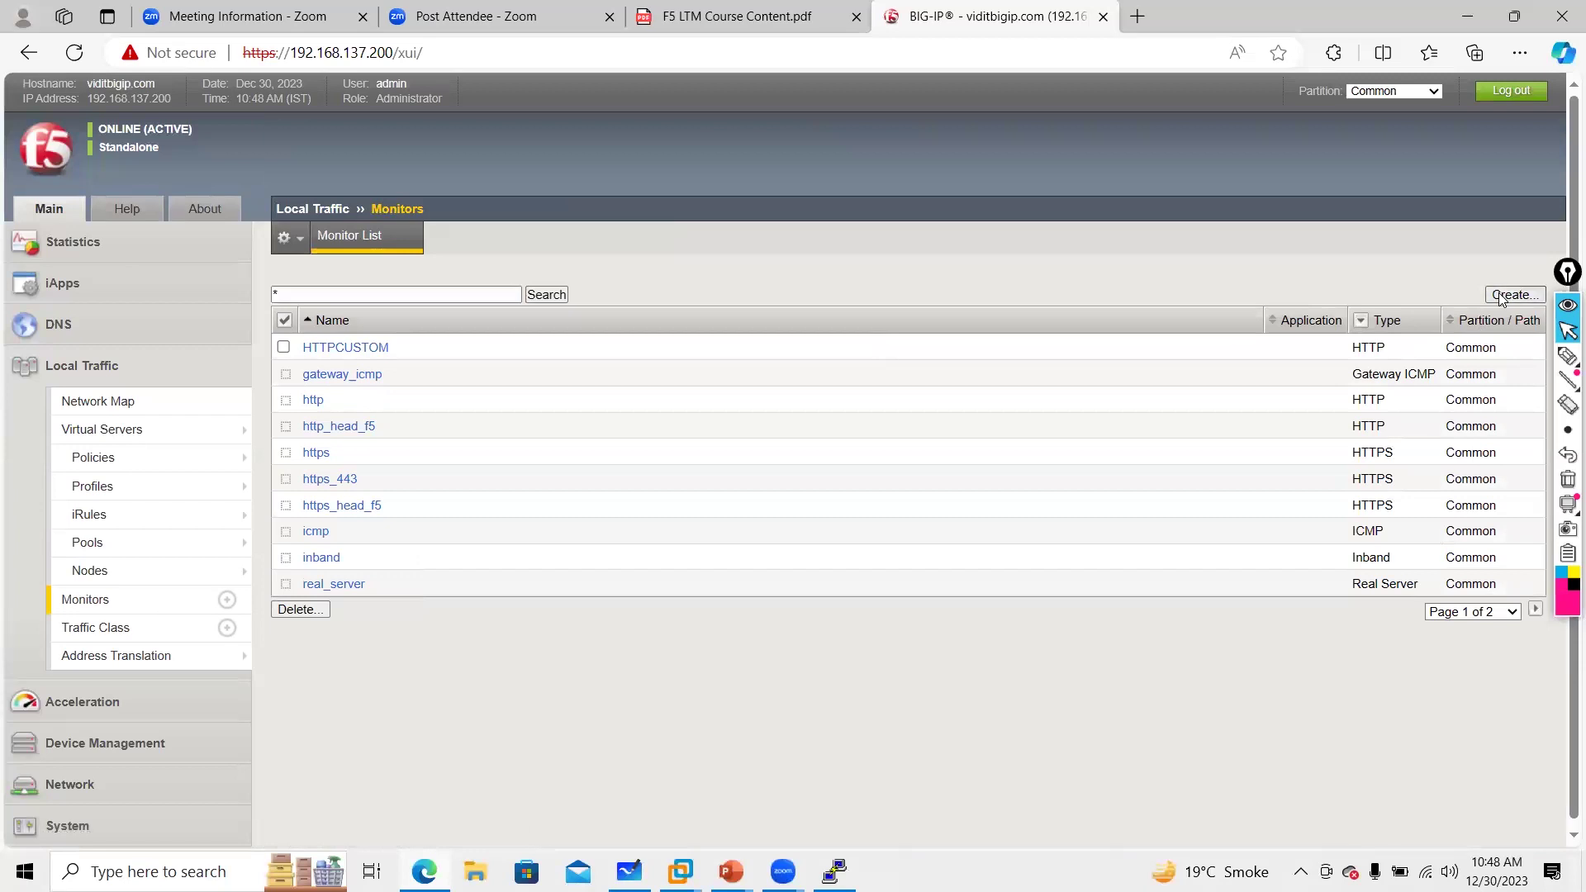
type("FTPCUSTOM")
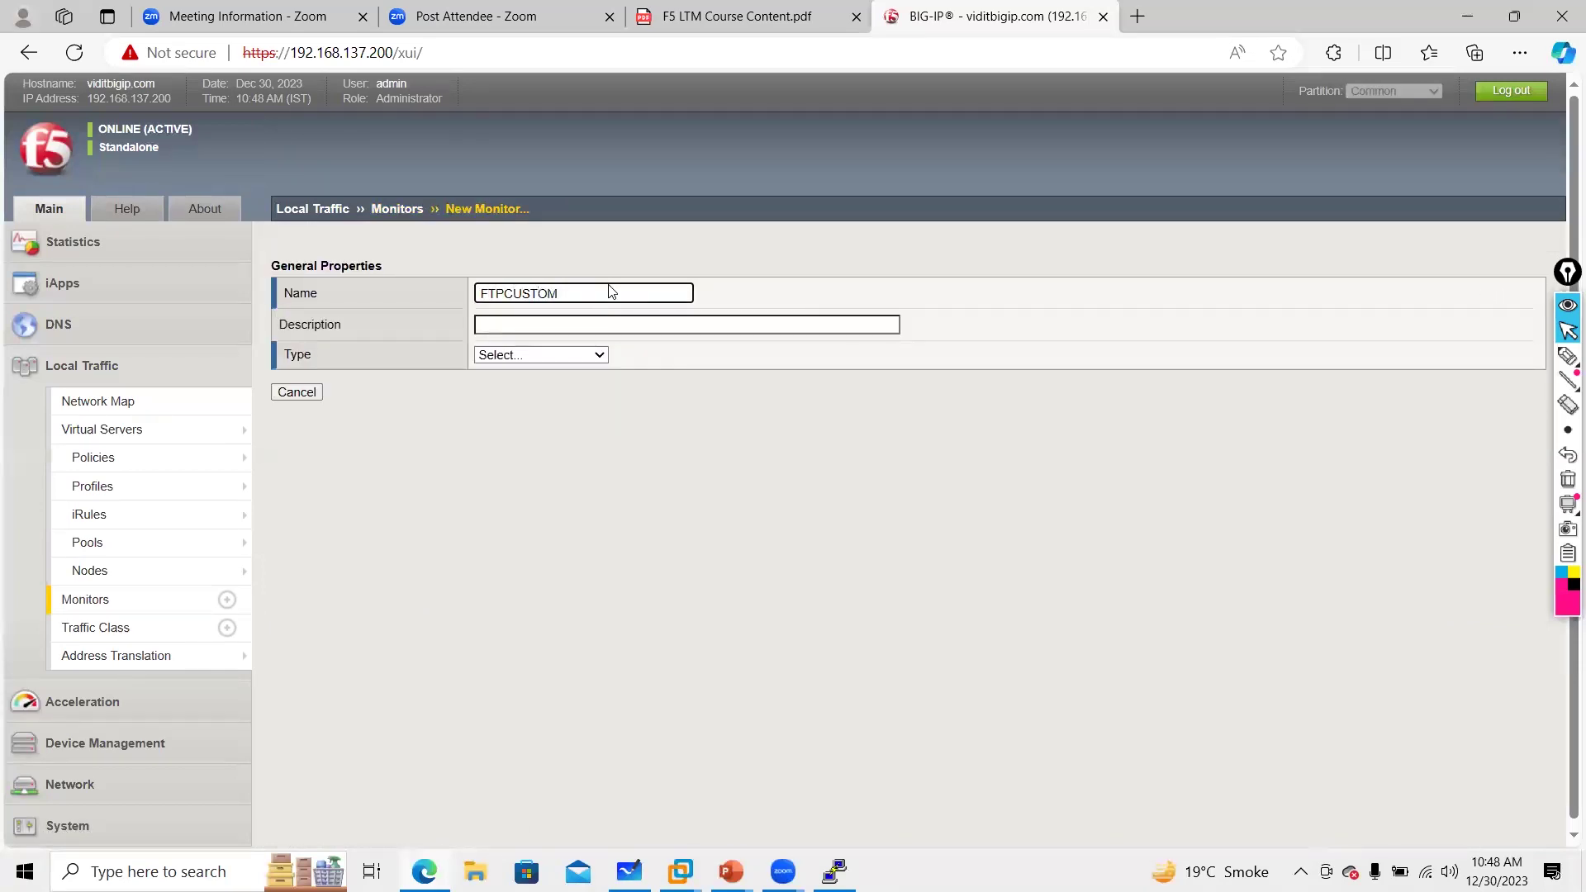
left_click(583, 364)
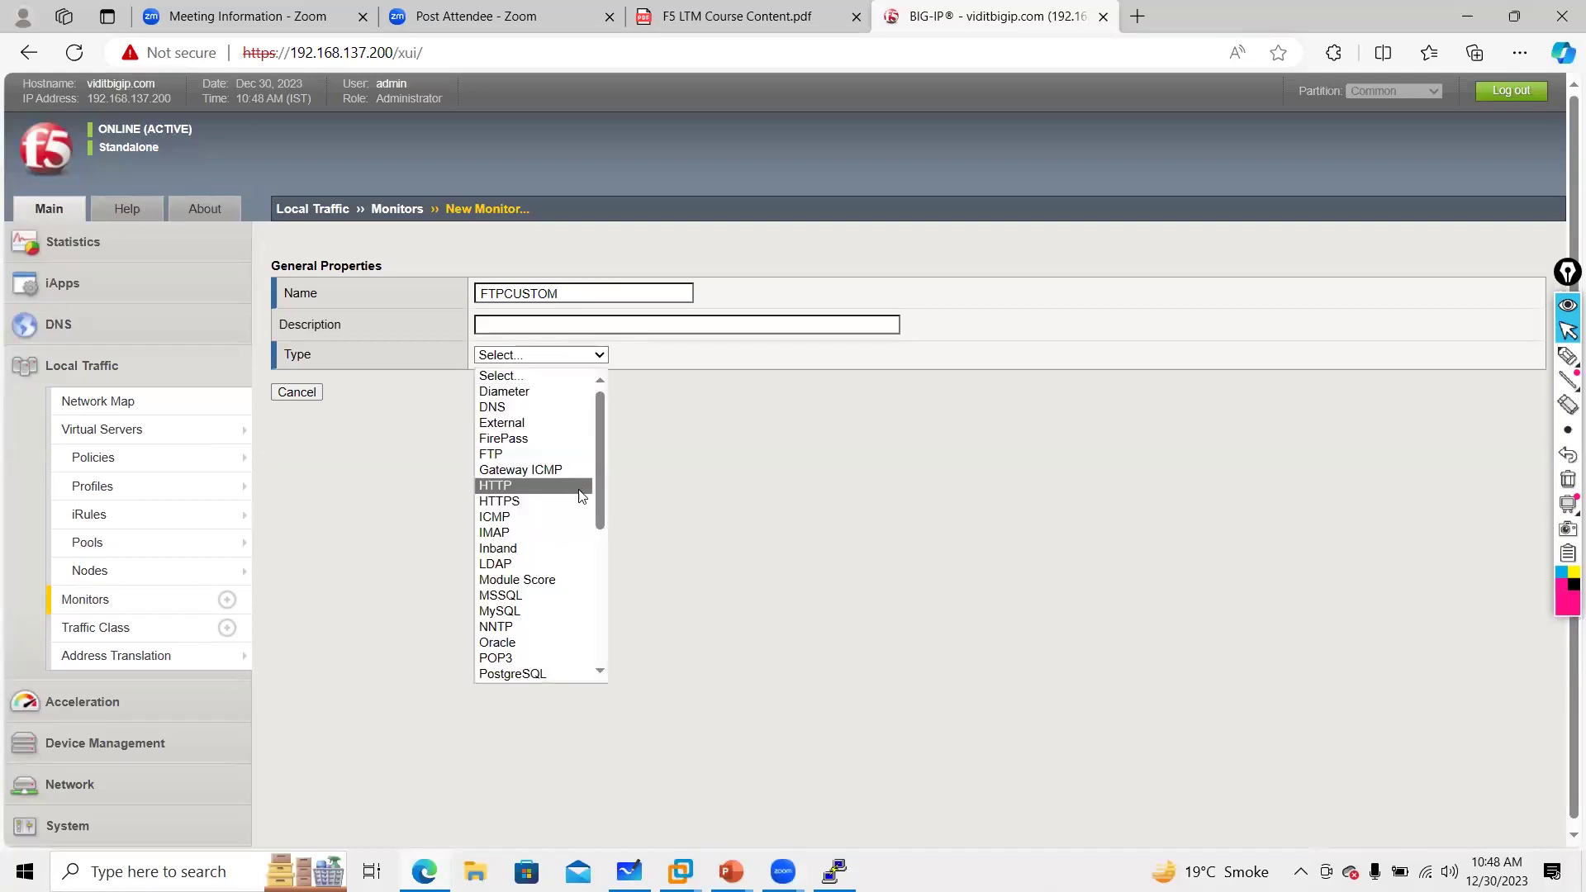
scroll(581, 550, "down", 2)
scroll(580, 547, "down", 4)
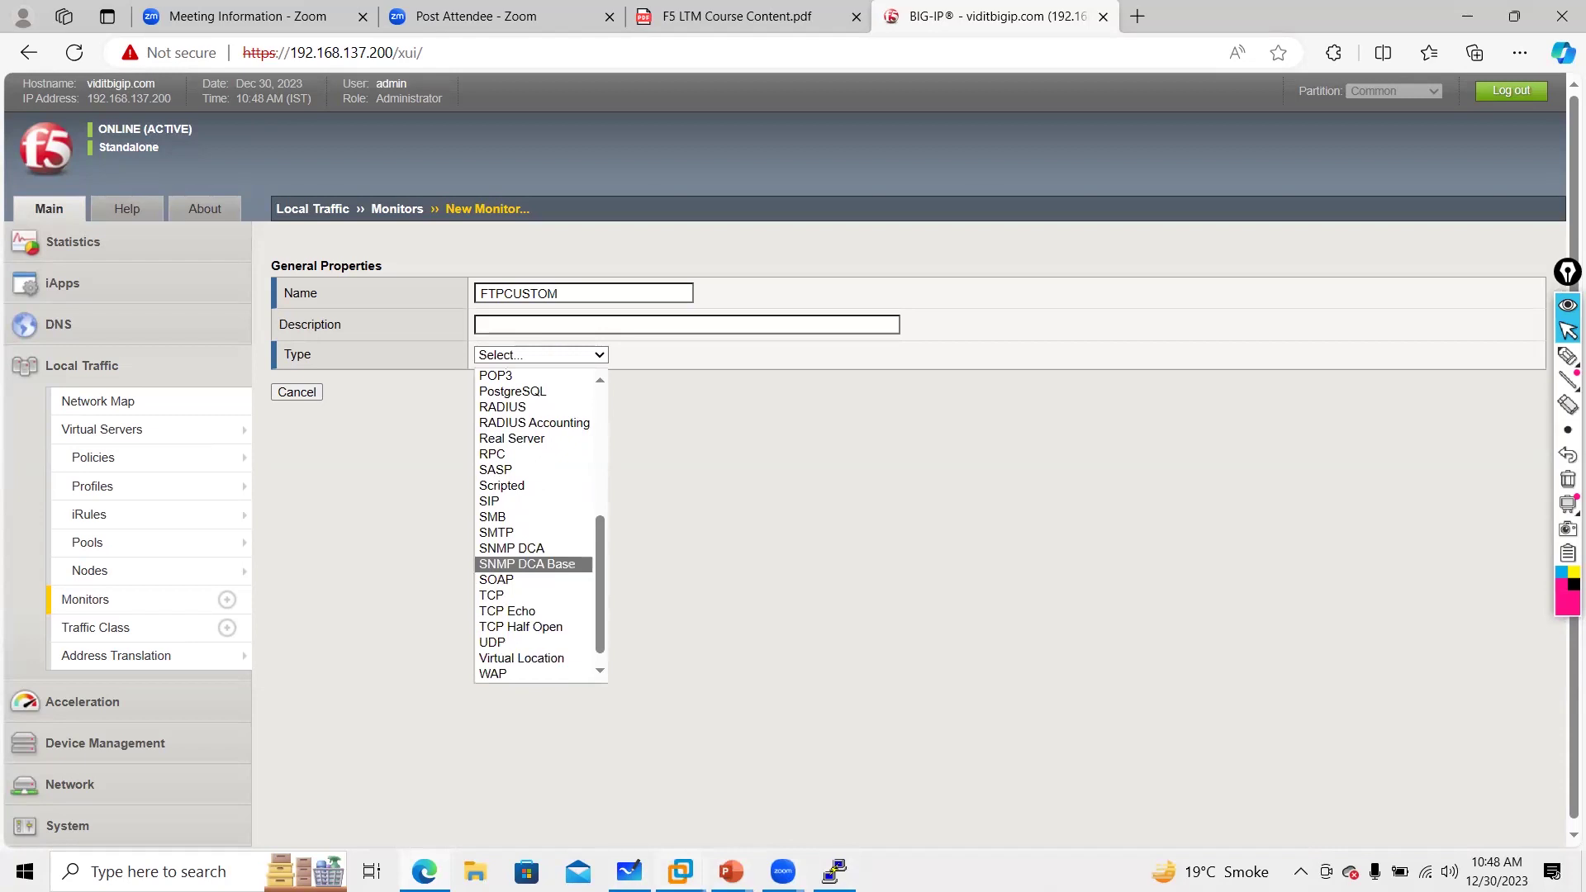
mouse_move(731, 871)
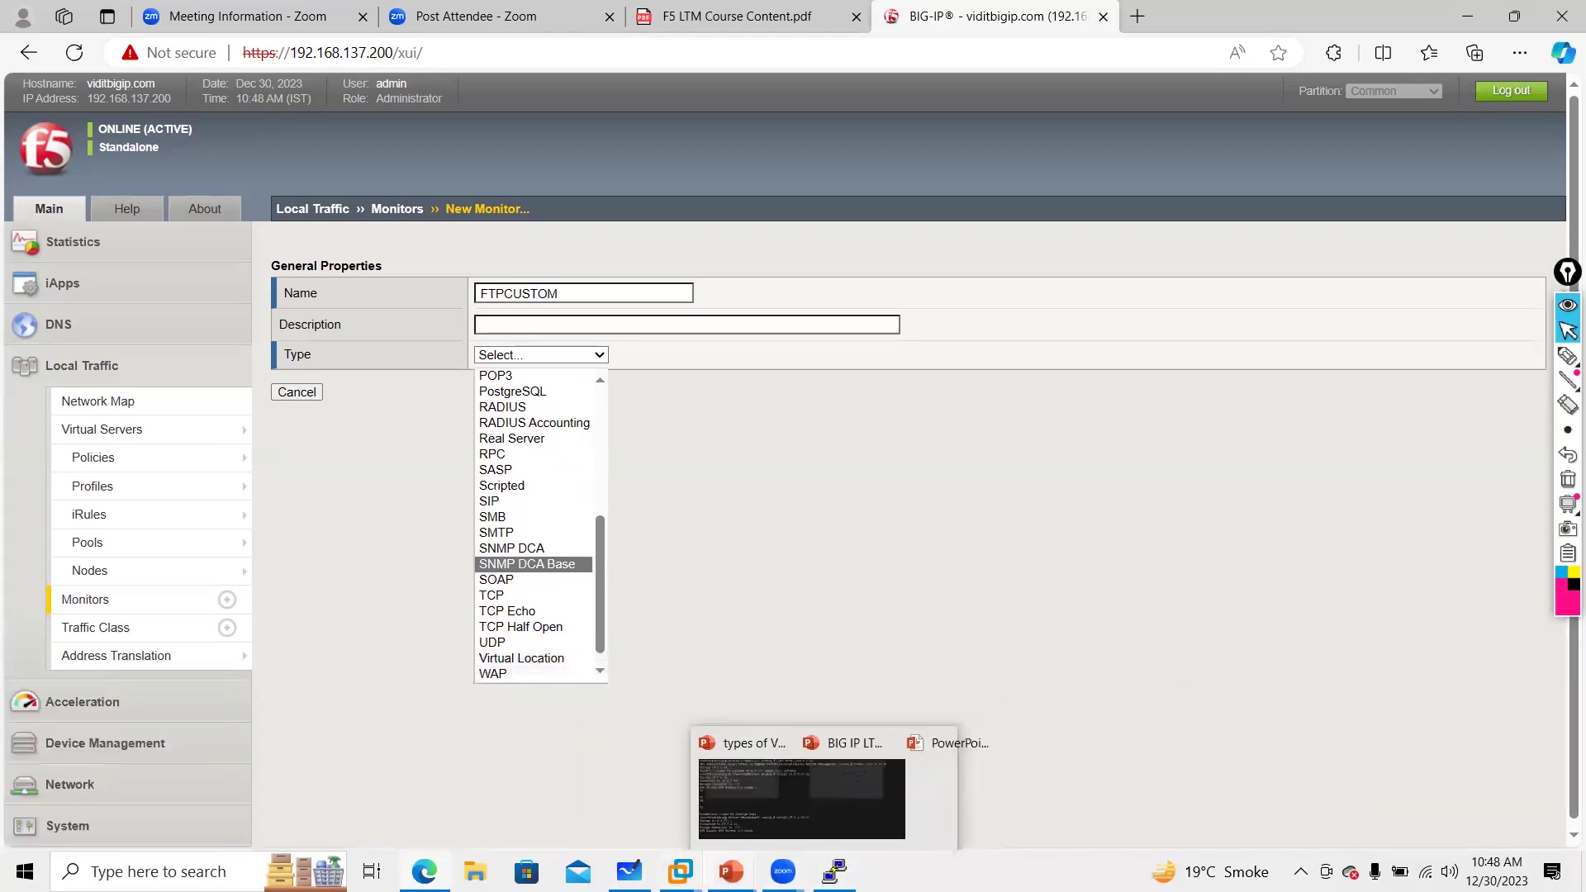
left_click(1217, 756)
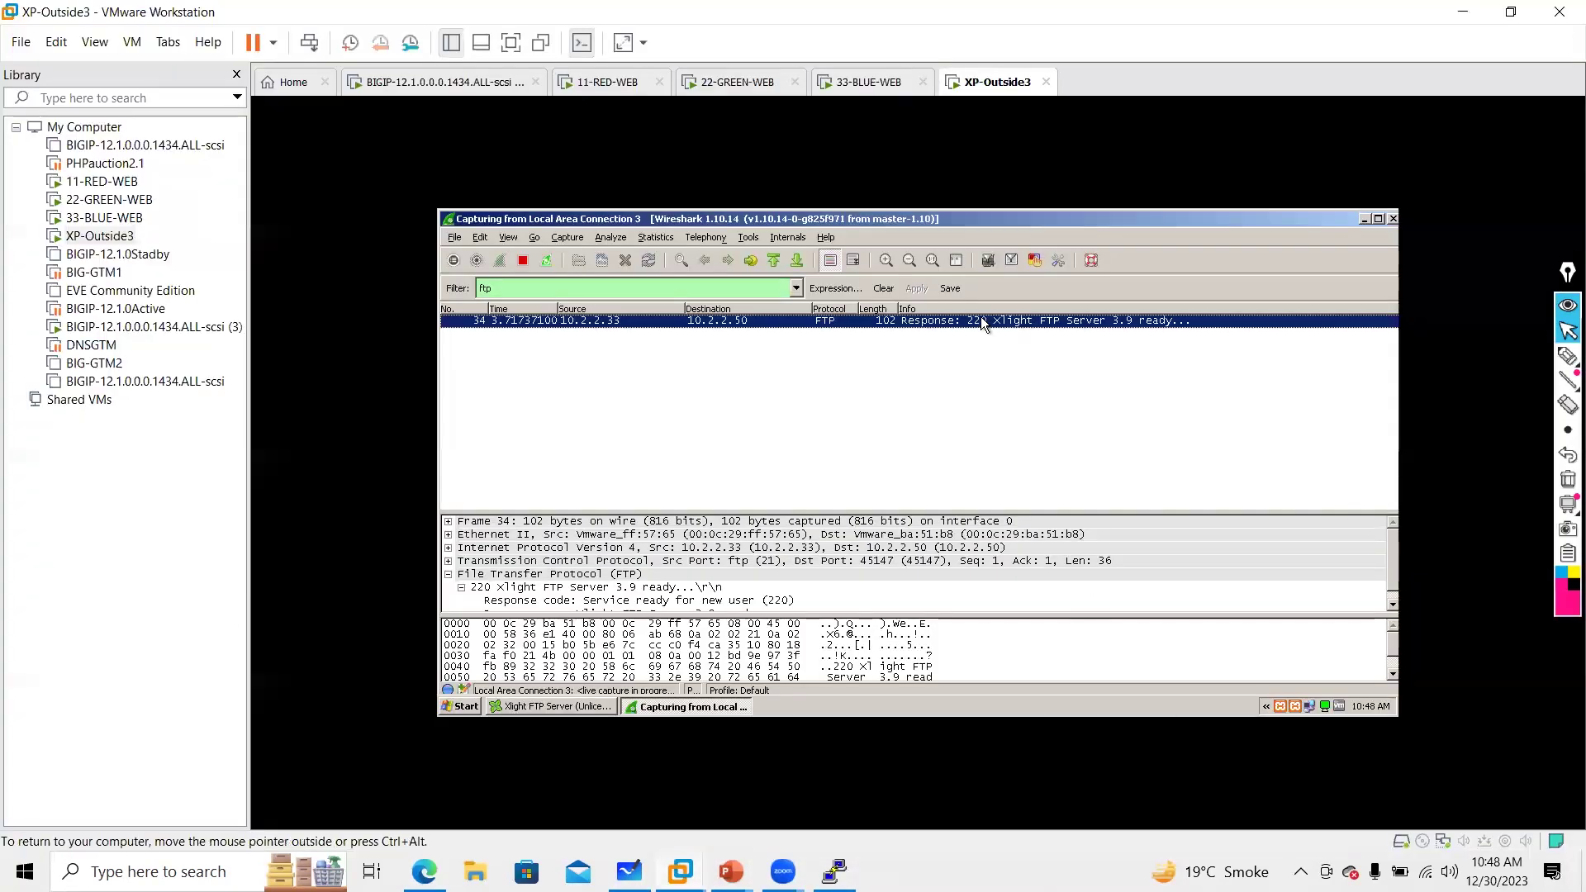
key("alt+Tab")
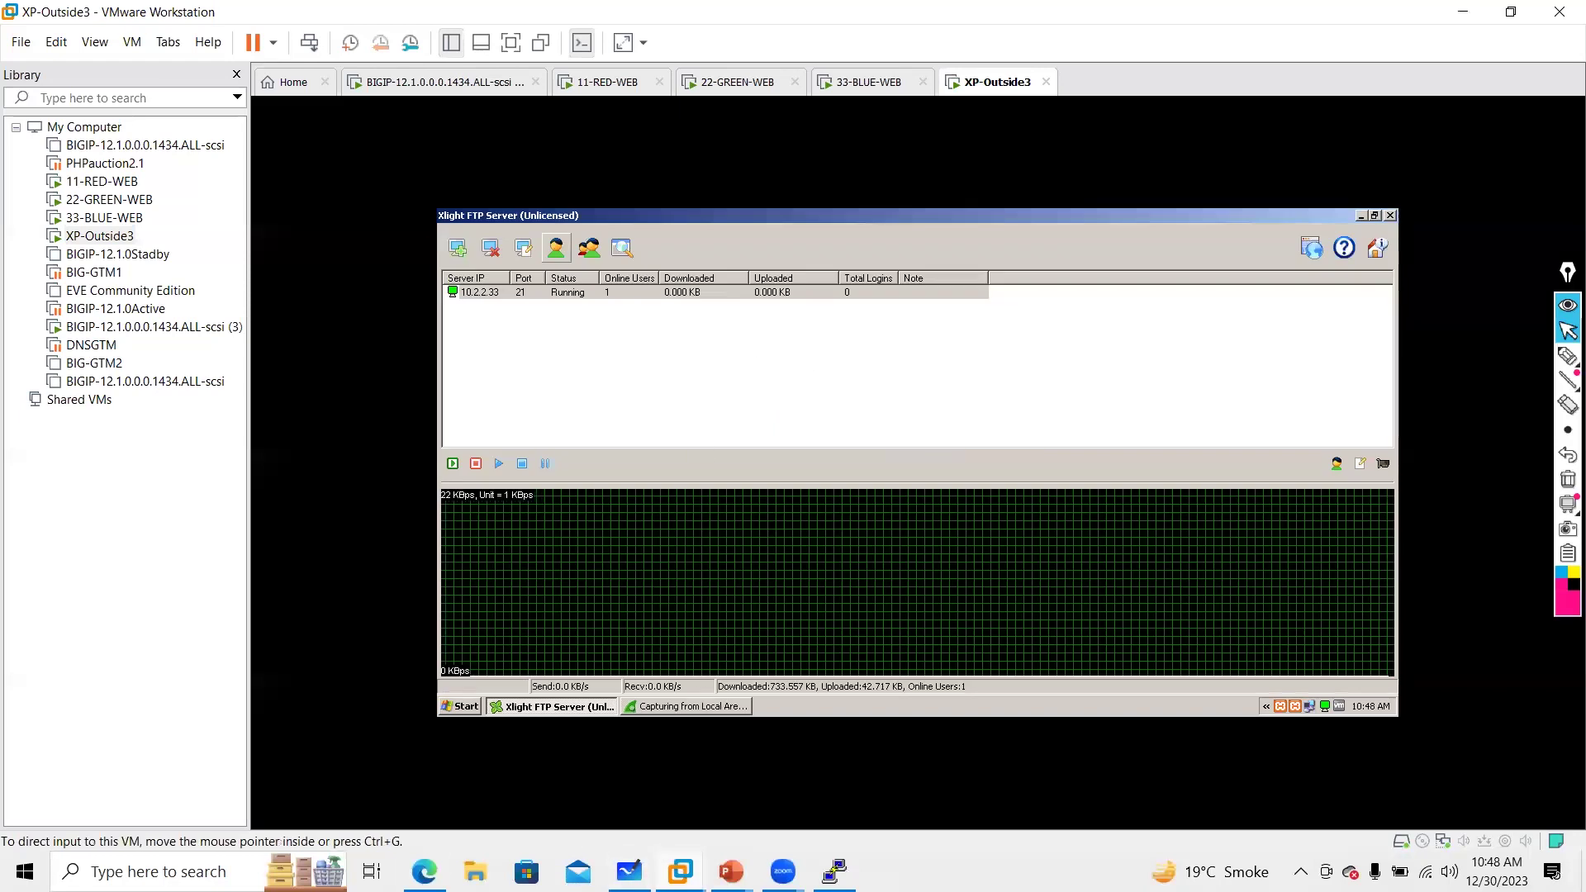
key("alt+Tab")
Set the monitor type to FTP, enter the FTP user name and password, and finish.
left_click(568, 360)
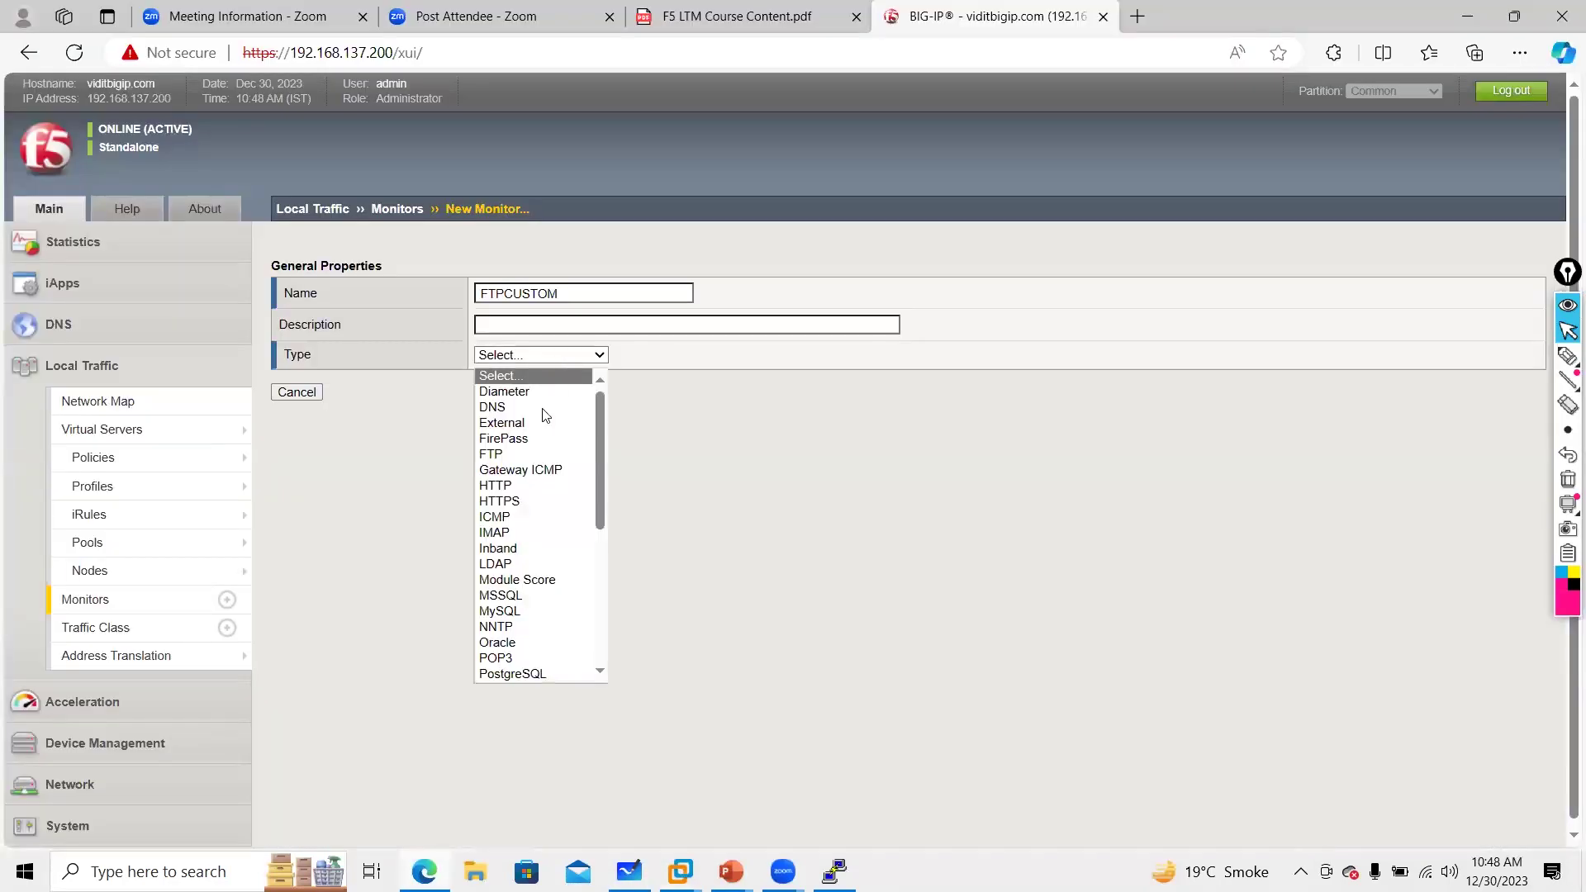
left_click(536, 451)
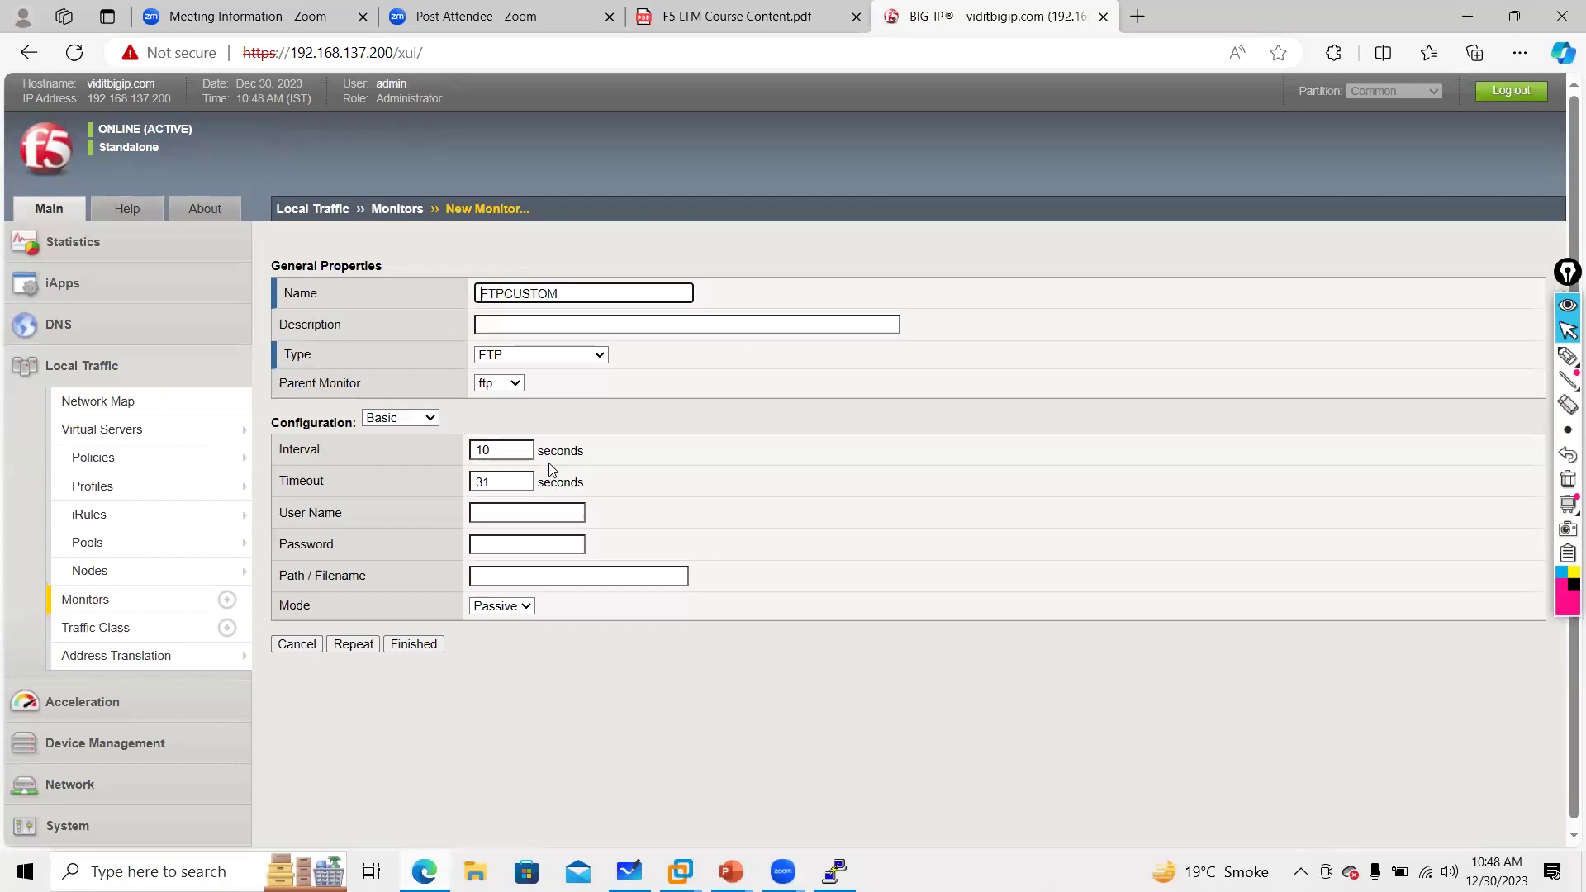
left_click(530, 512)
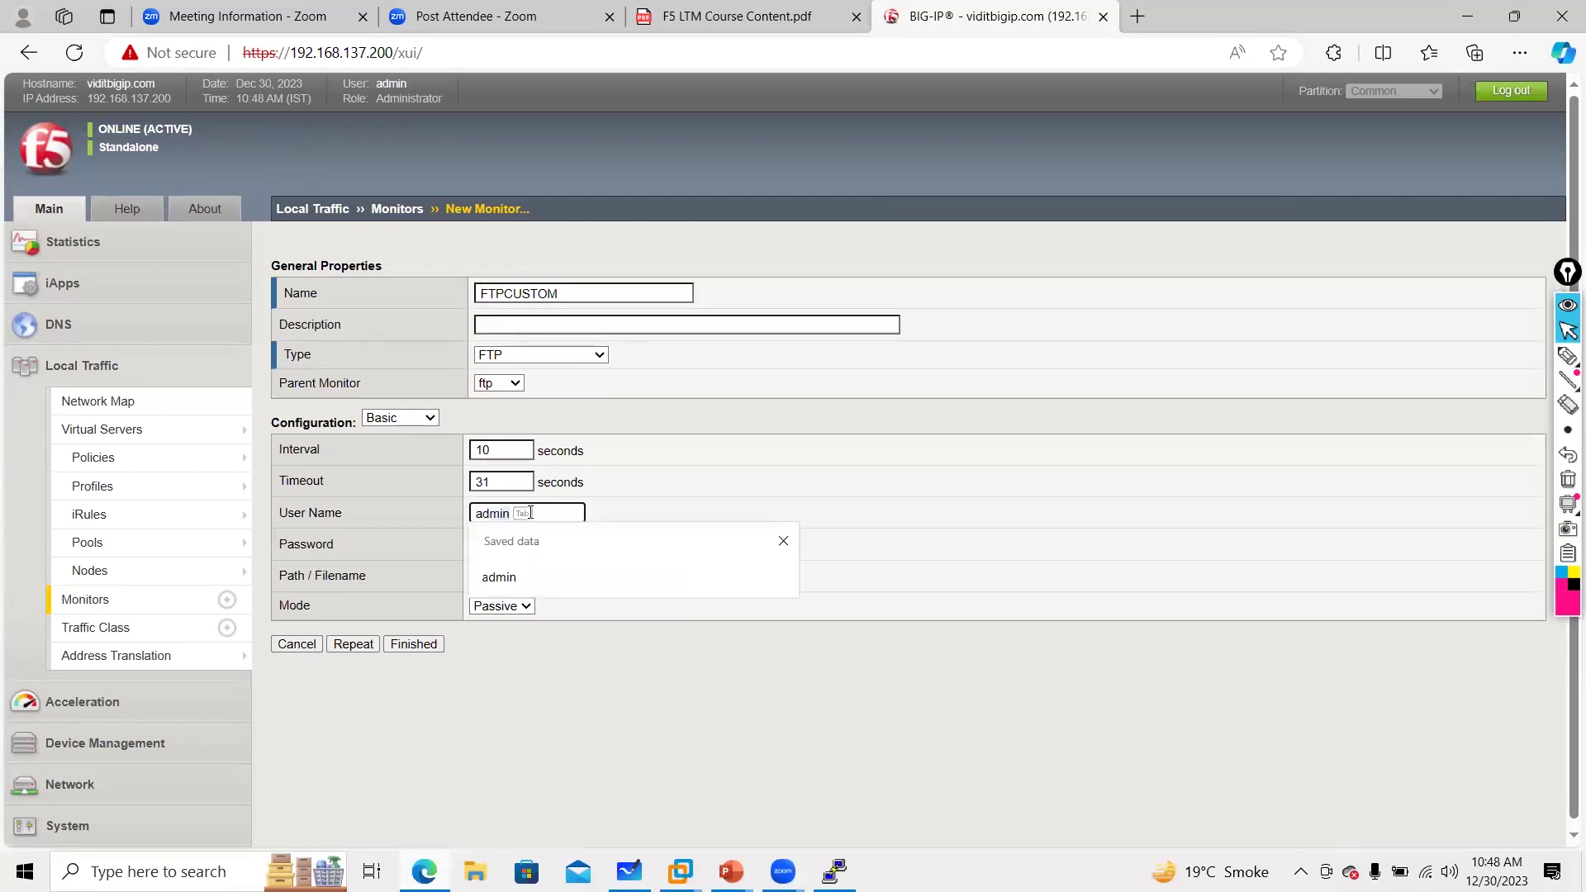
key("Tab")
key("Tab")
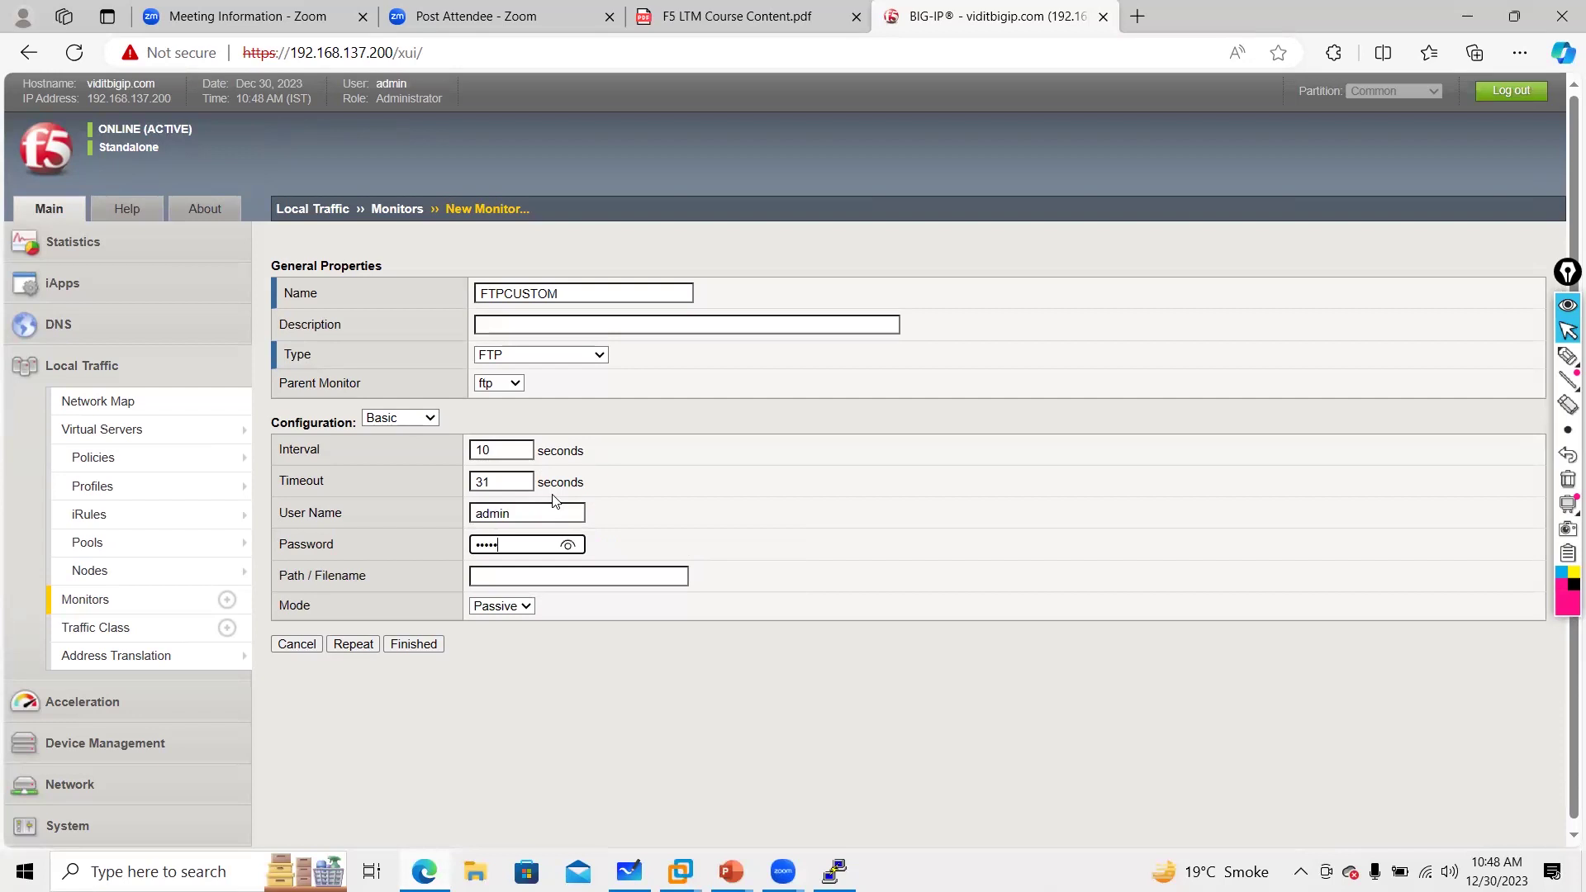
left_click(417, 646)
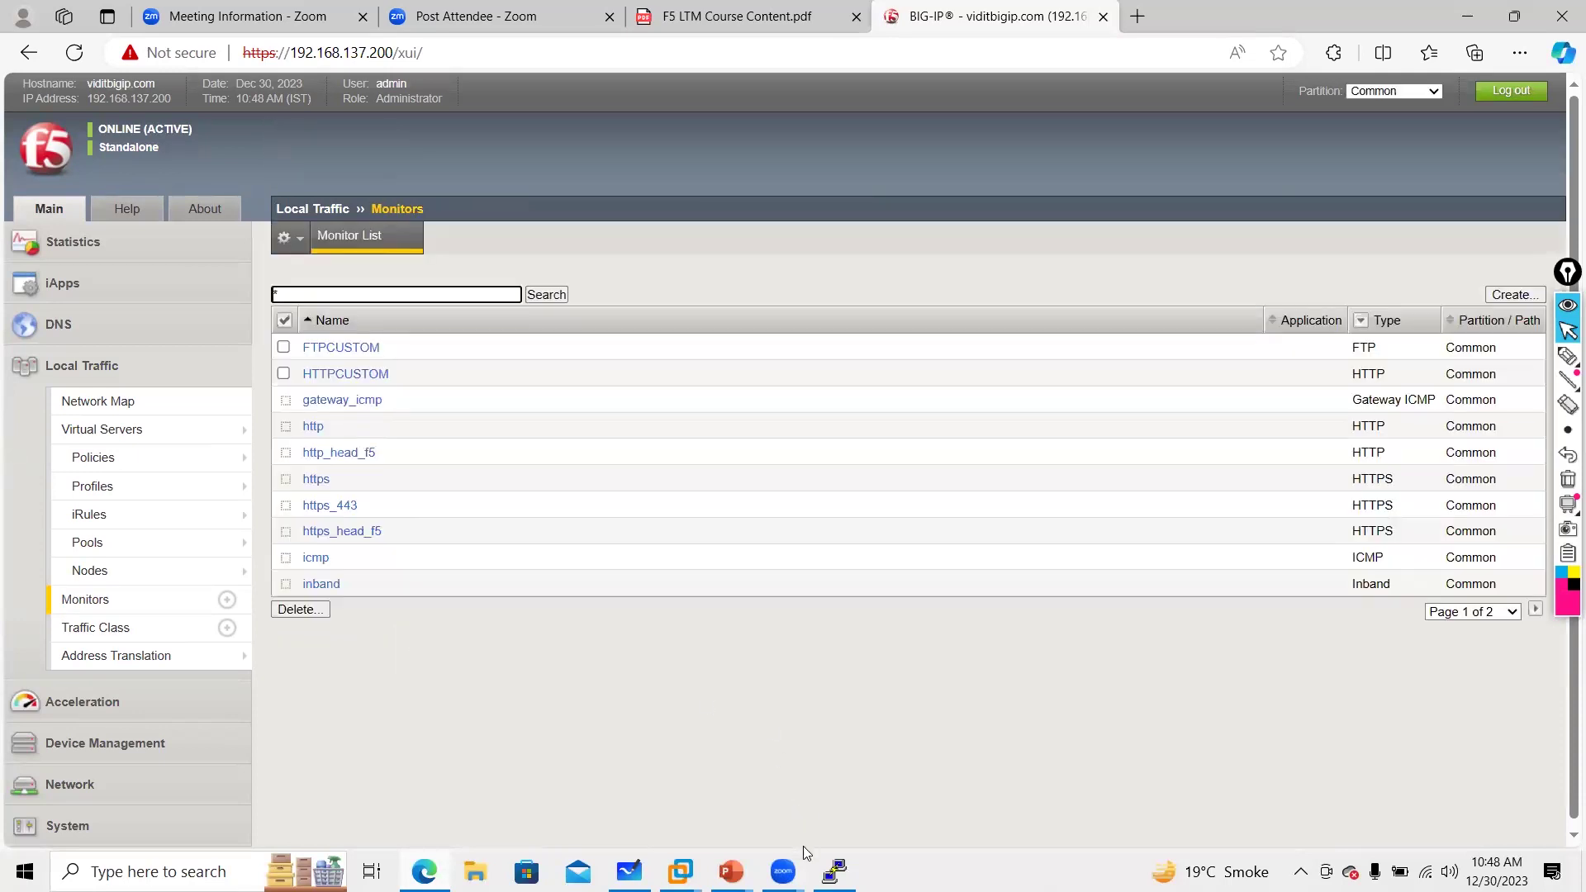
Interrupt the open telnet session in the BIG-IP terminal.
key("alt+Tab")
key("ctrl+c")
key("Return")
key("Return")
key("Return")
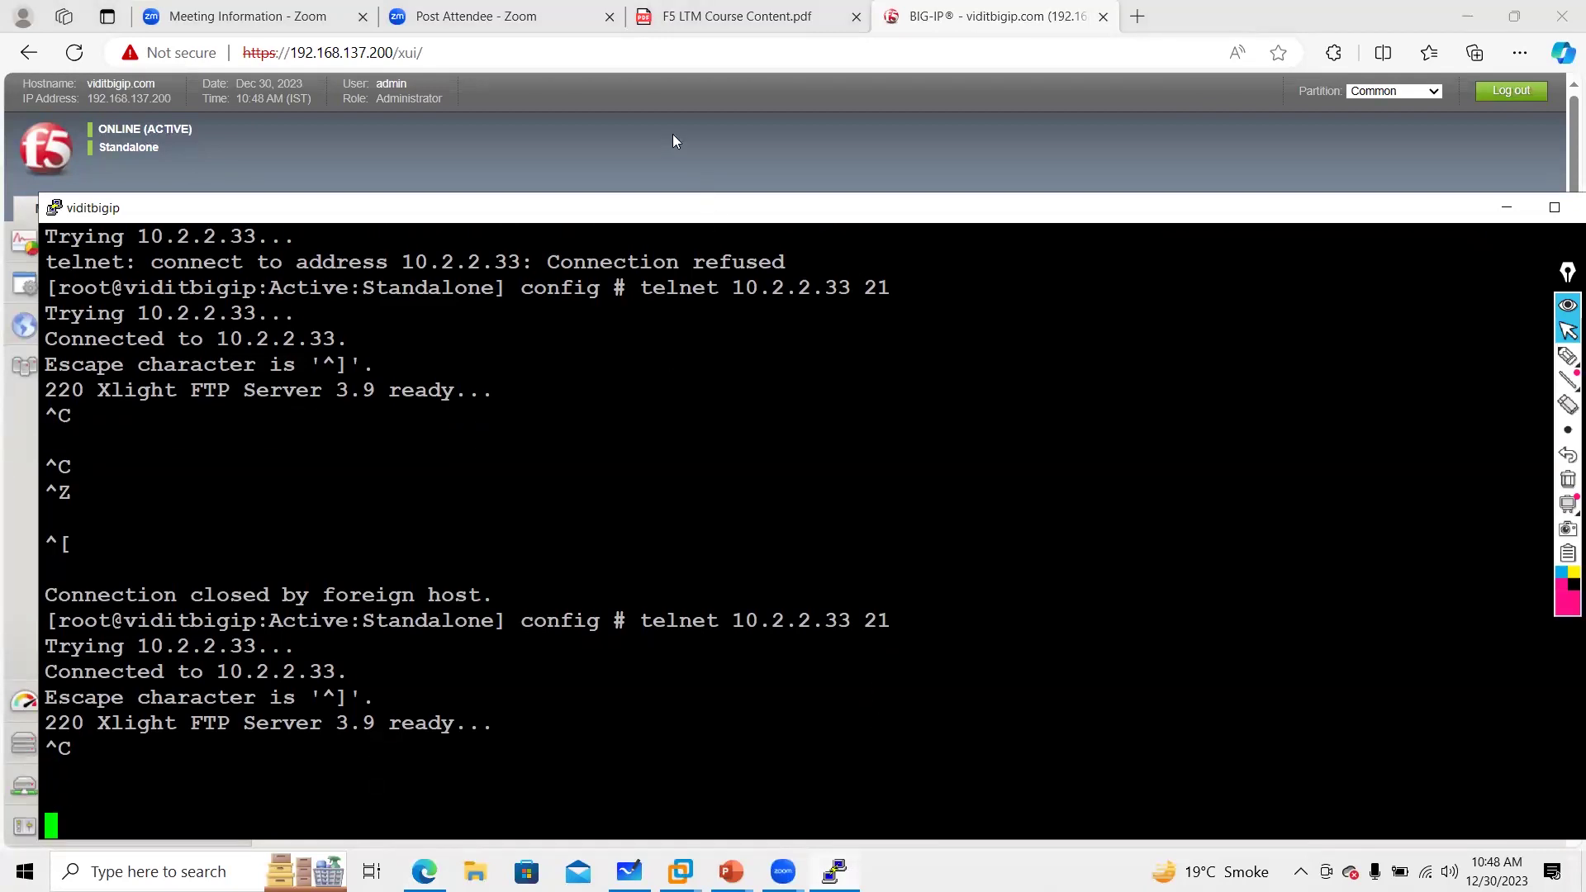
Close the previous BIG-IP PuTTY session and confirm the exit.
left_click_drag(673, 136, 675, 136)
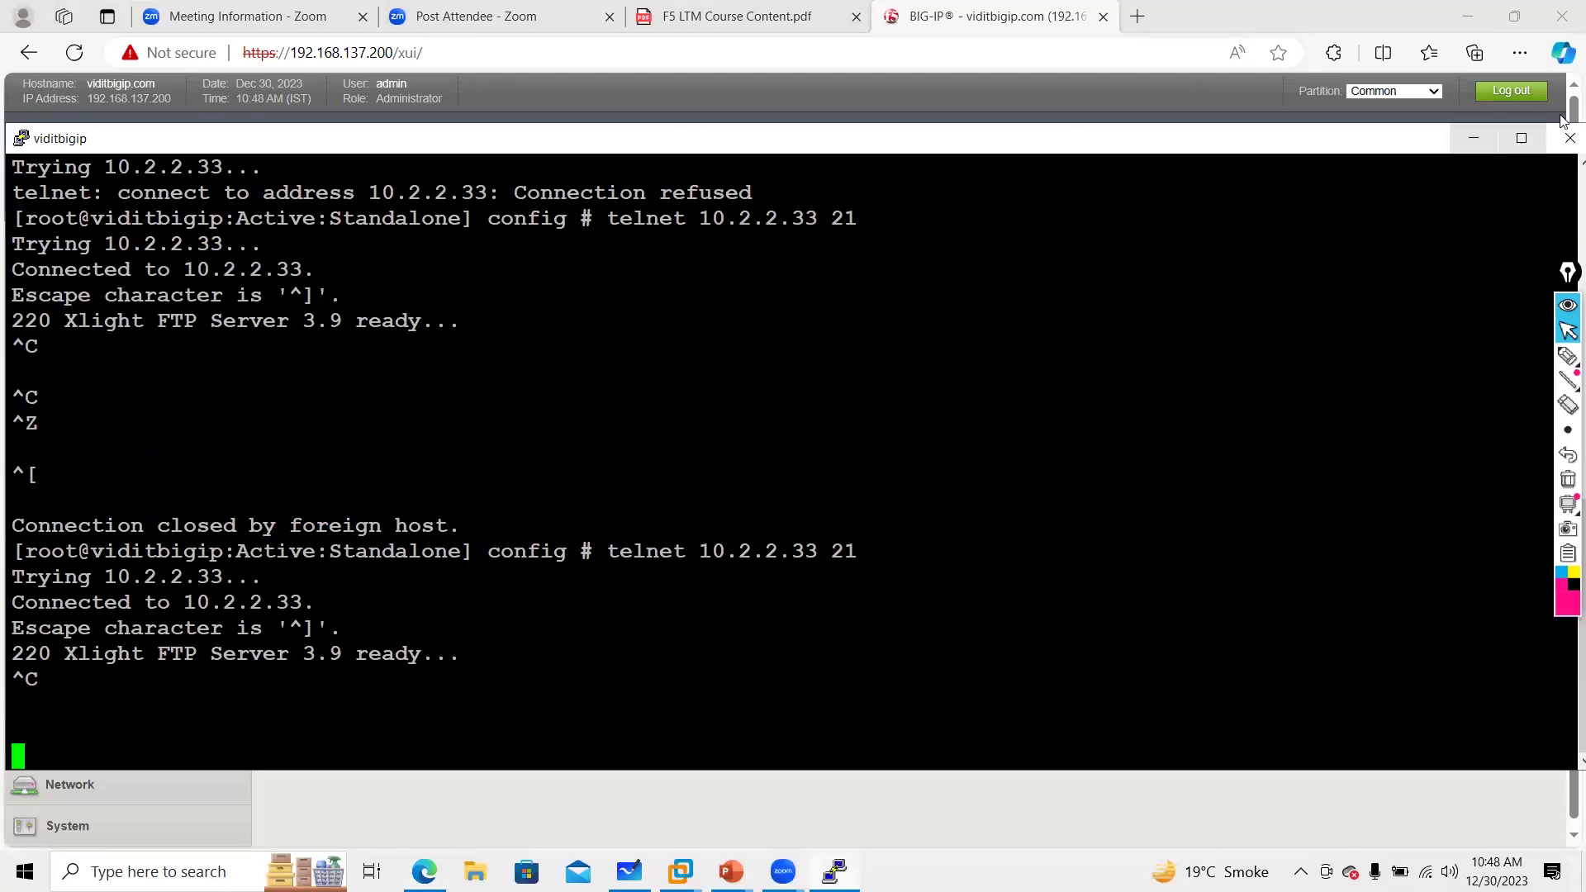
left_click(1569, 138)
left_click(826, 501)
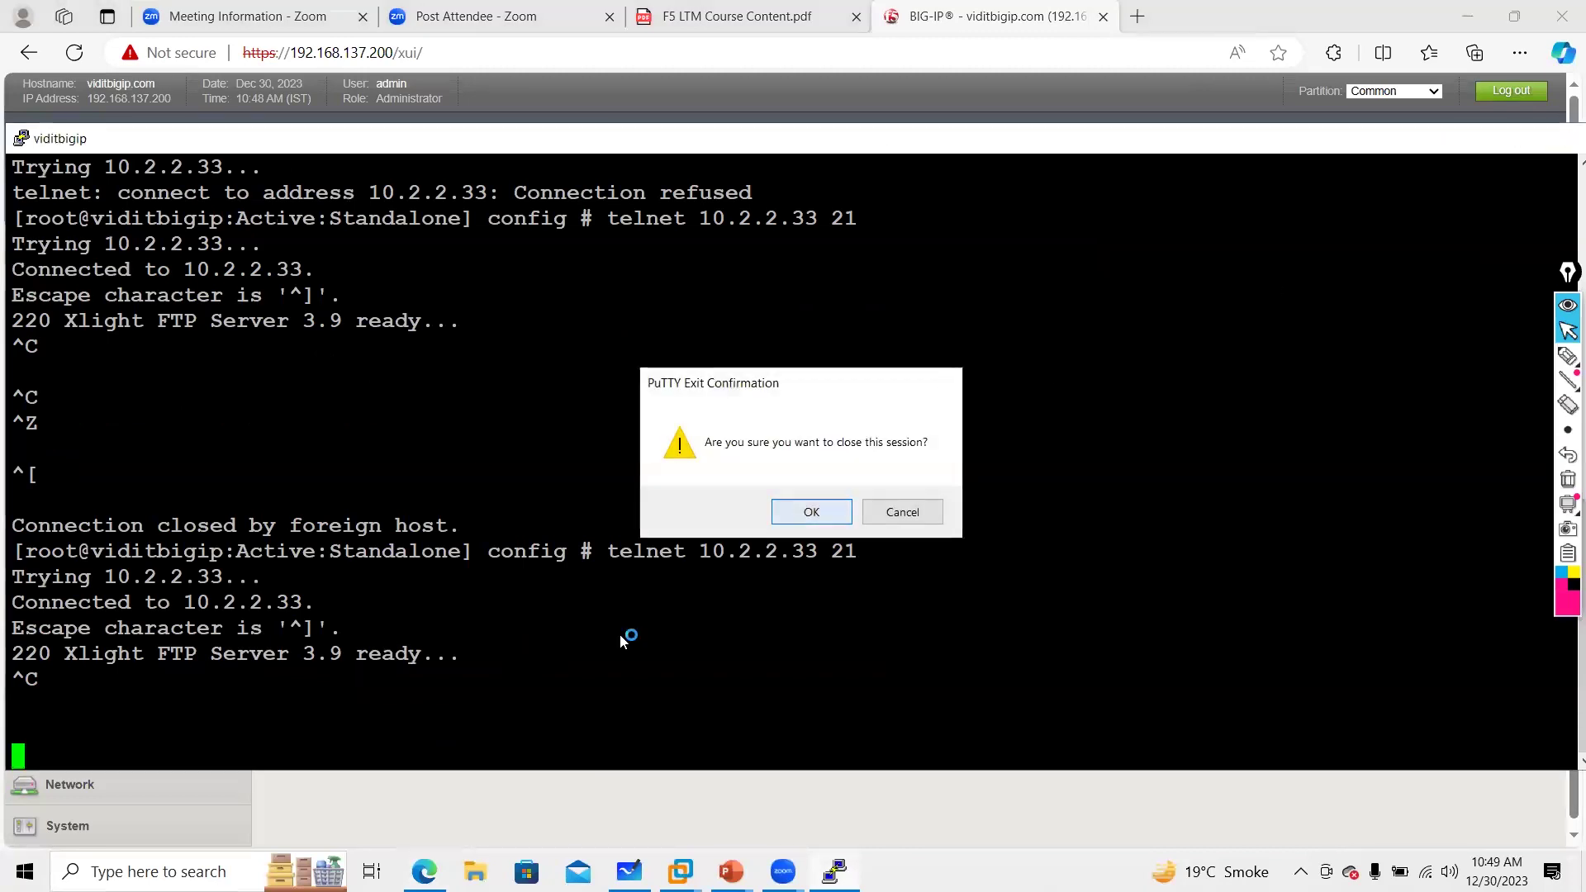
Launch PuTTY from Windows search to get a new configuration dialog.
key("super")
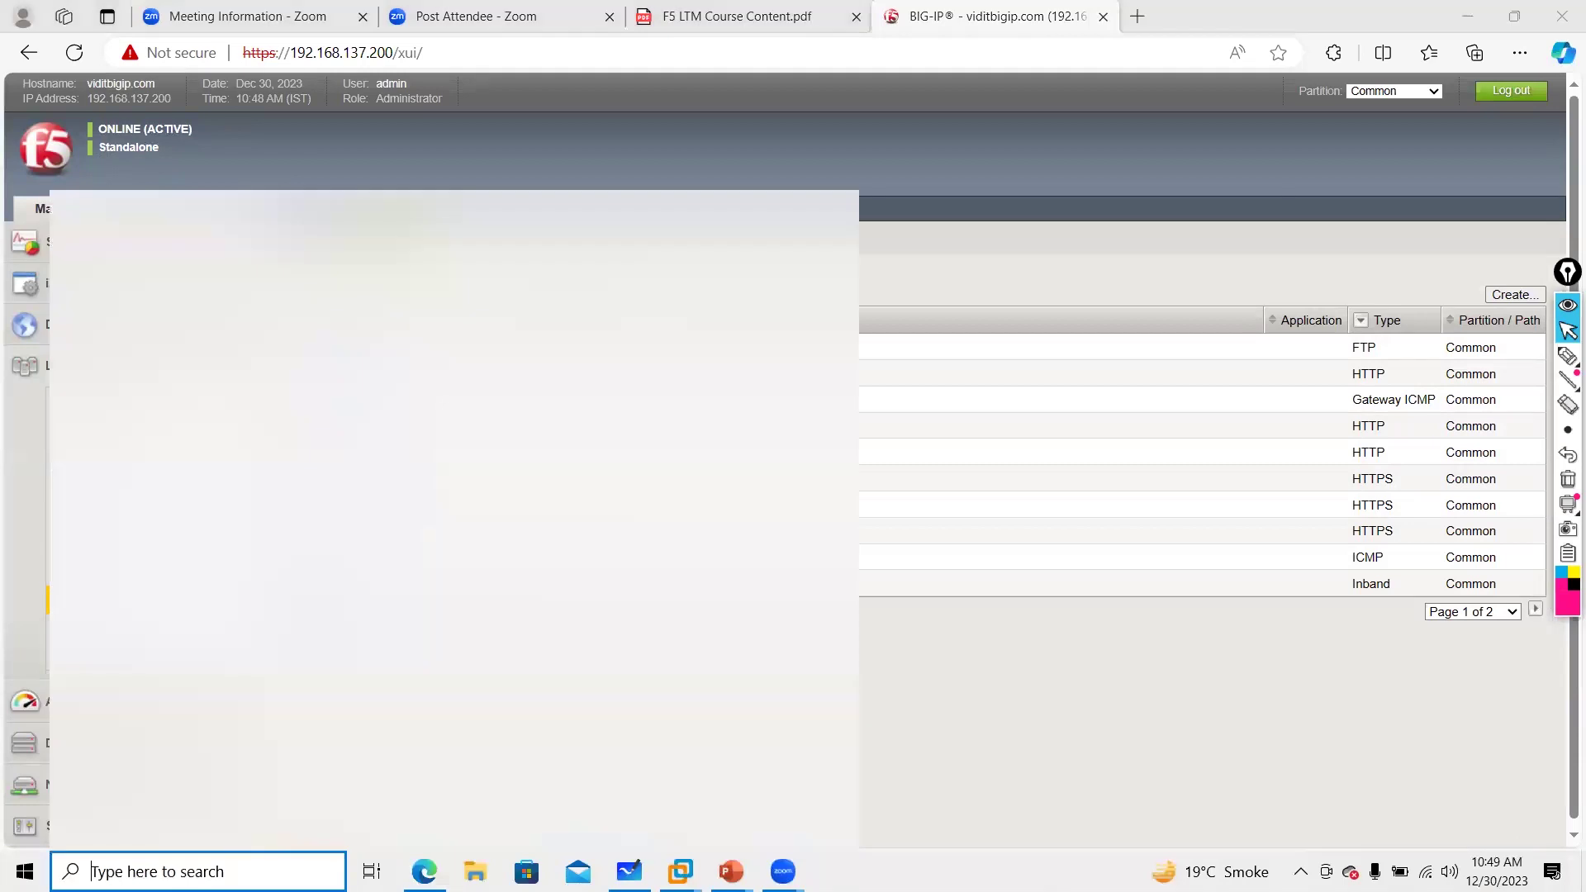
type("putty")
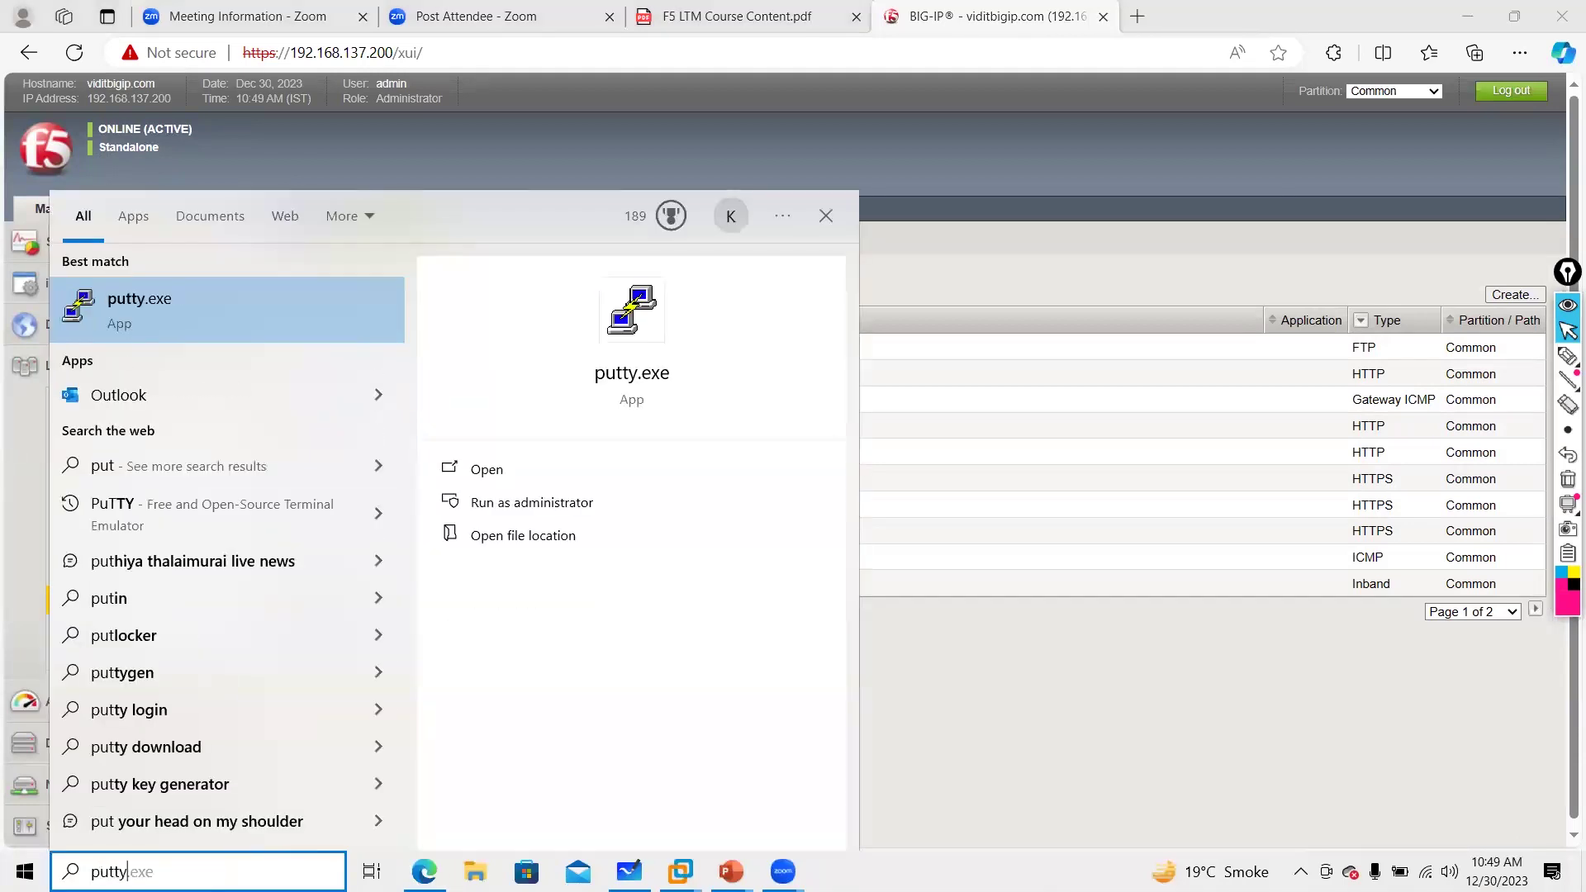
key("Return")
Open an SSH session to 192.168.137.20 and log in as root.
type("192.168.")
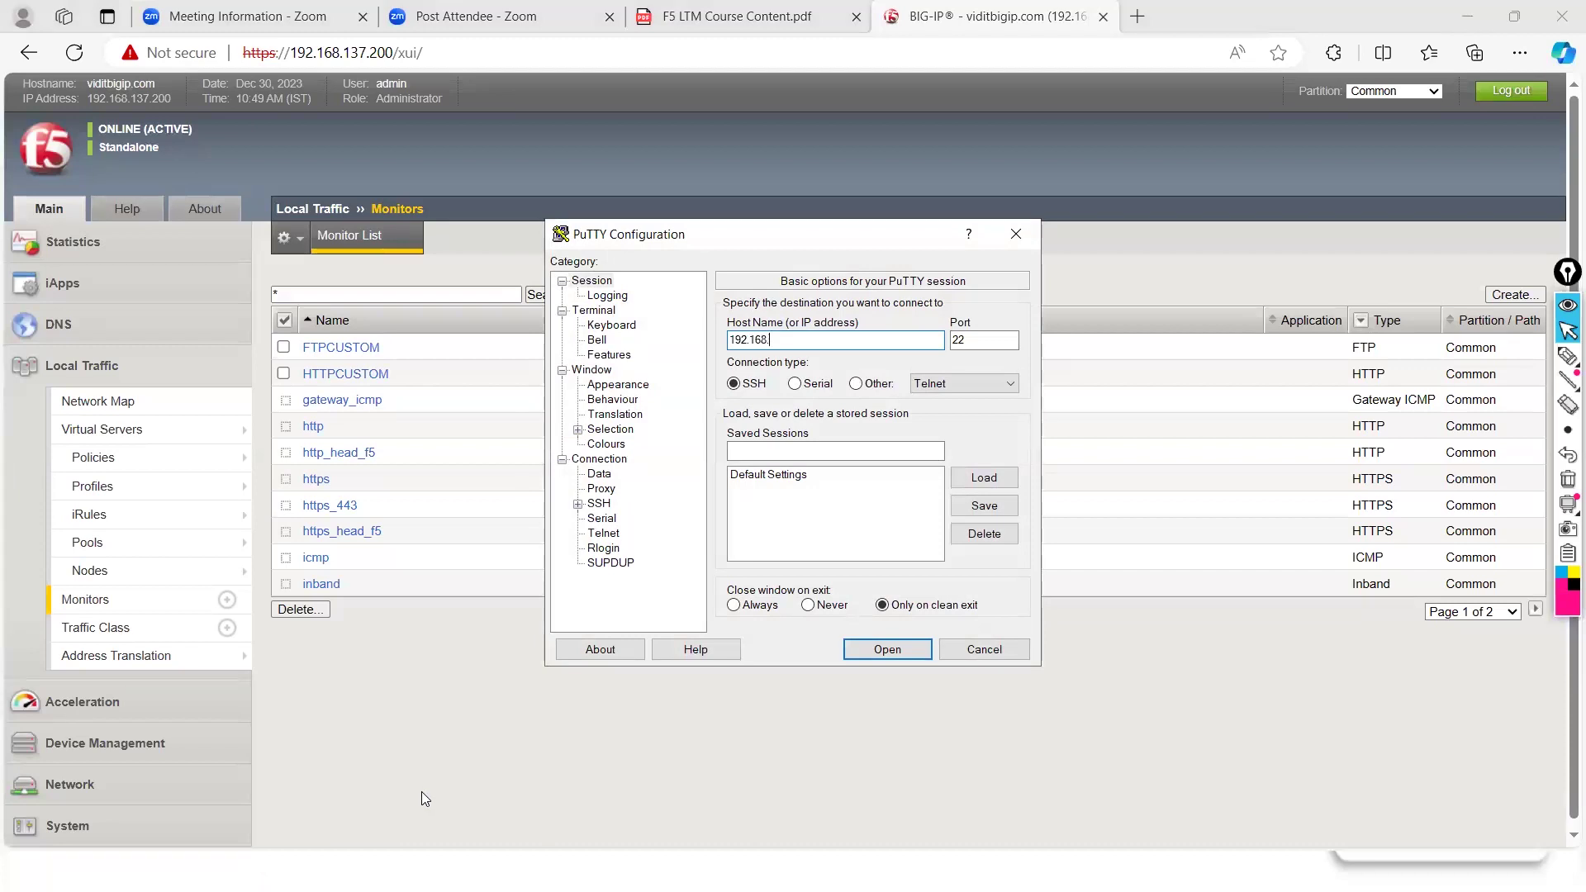
type("137.200")
key("Return")
type("root")
key("Return")
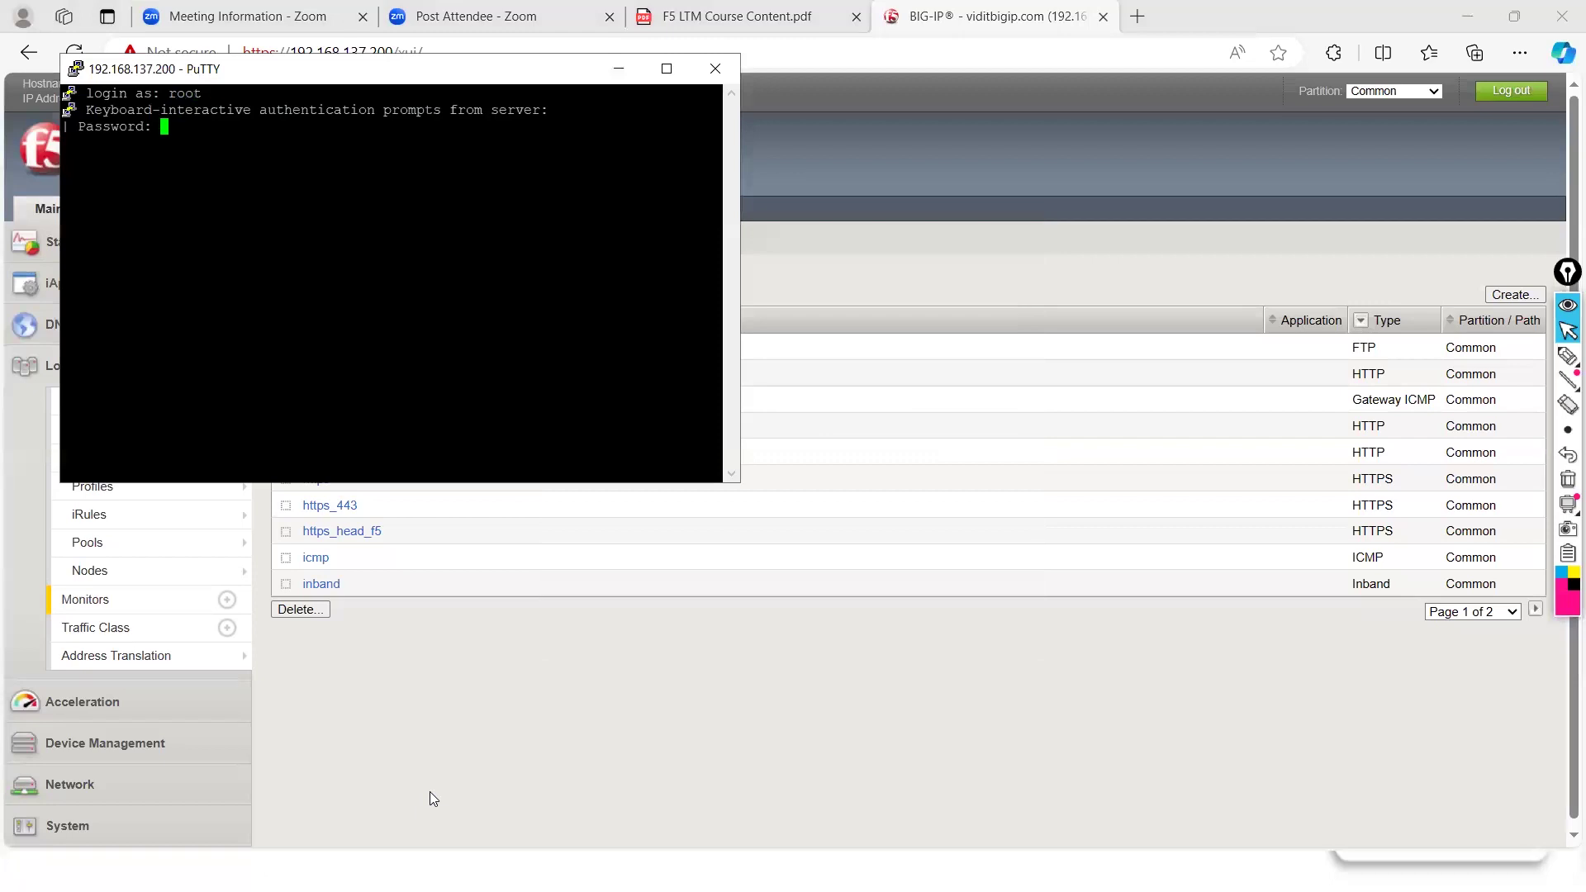
key("Return")
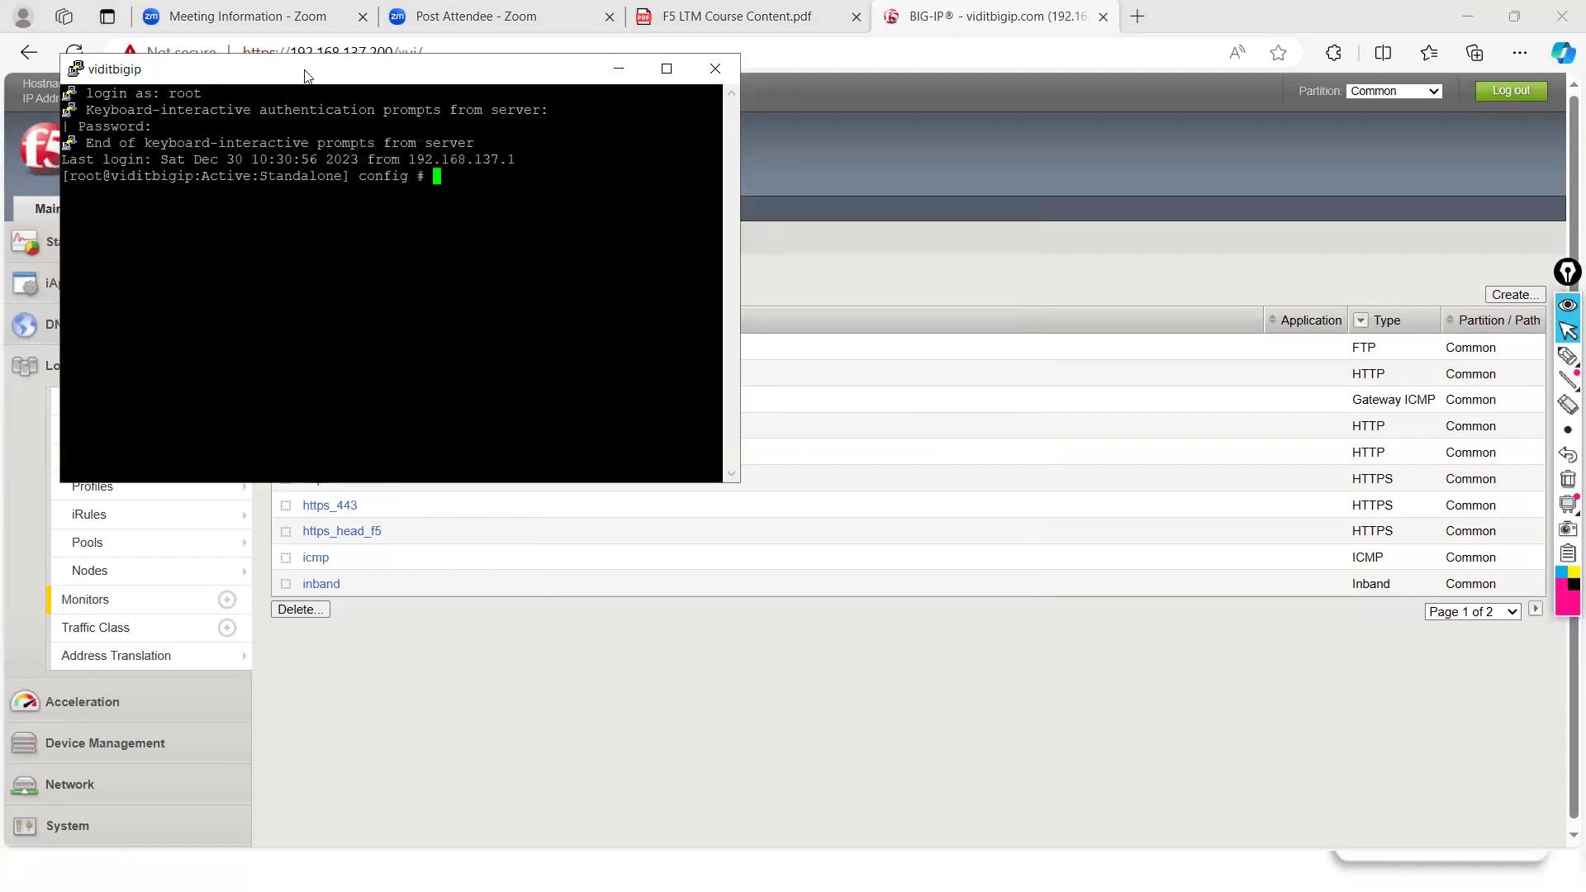
Widen the terminal and run telnet 10.2.2.33 21 to get the Xlight FTP banner.
left_click_drag(310, 72, 469, 297)
left_click_drag(899, 483, 1332, 480)
type("telnet 10")
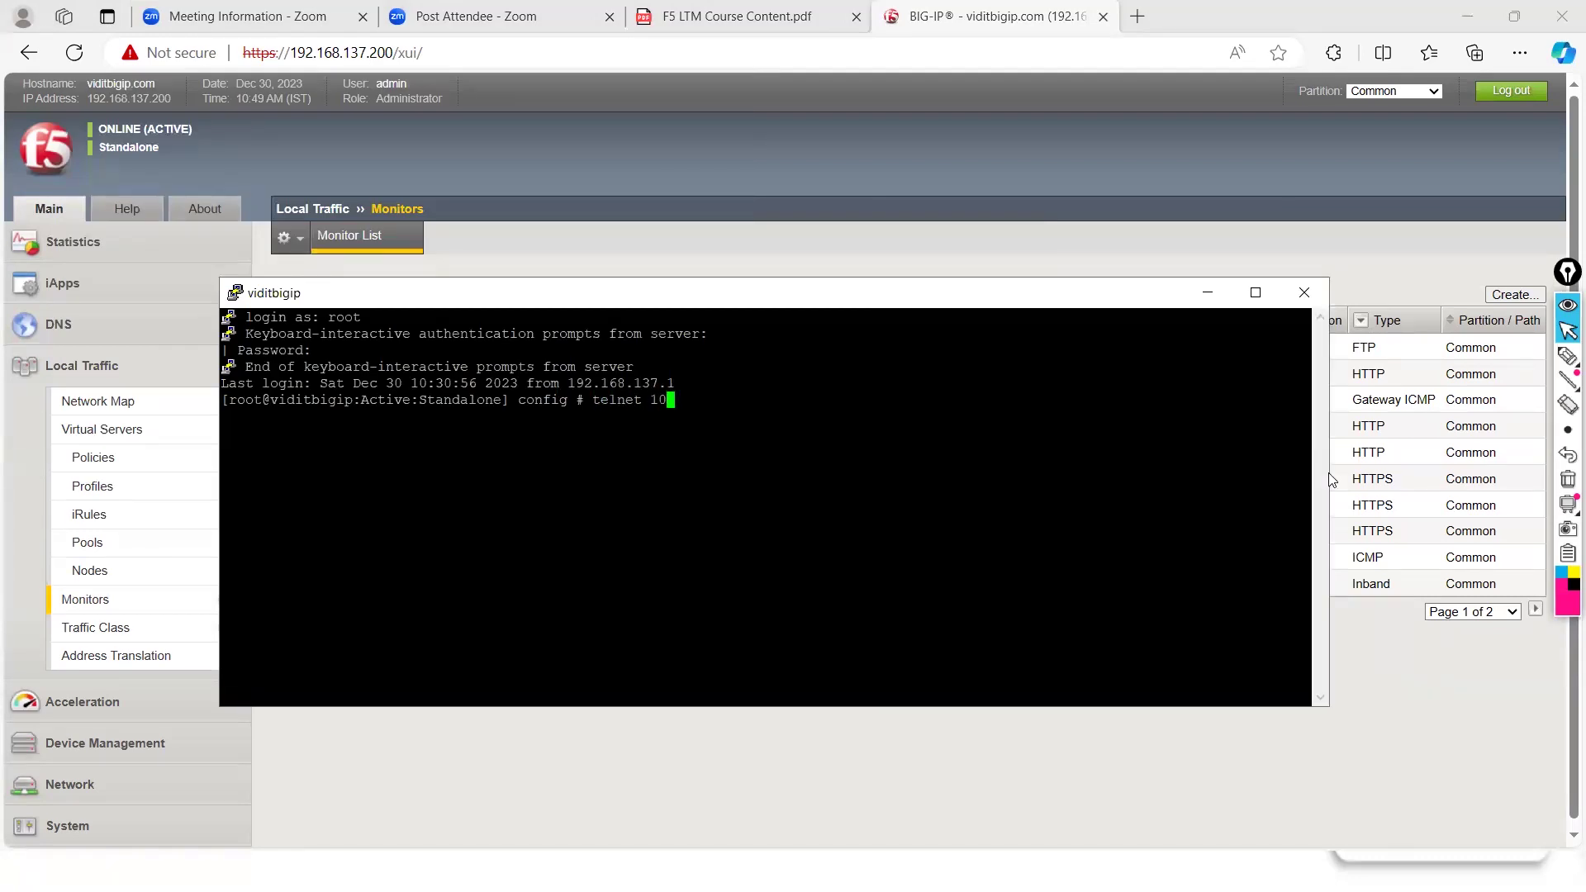
type(".2.2.33 21")
key("Return")
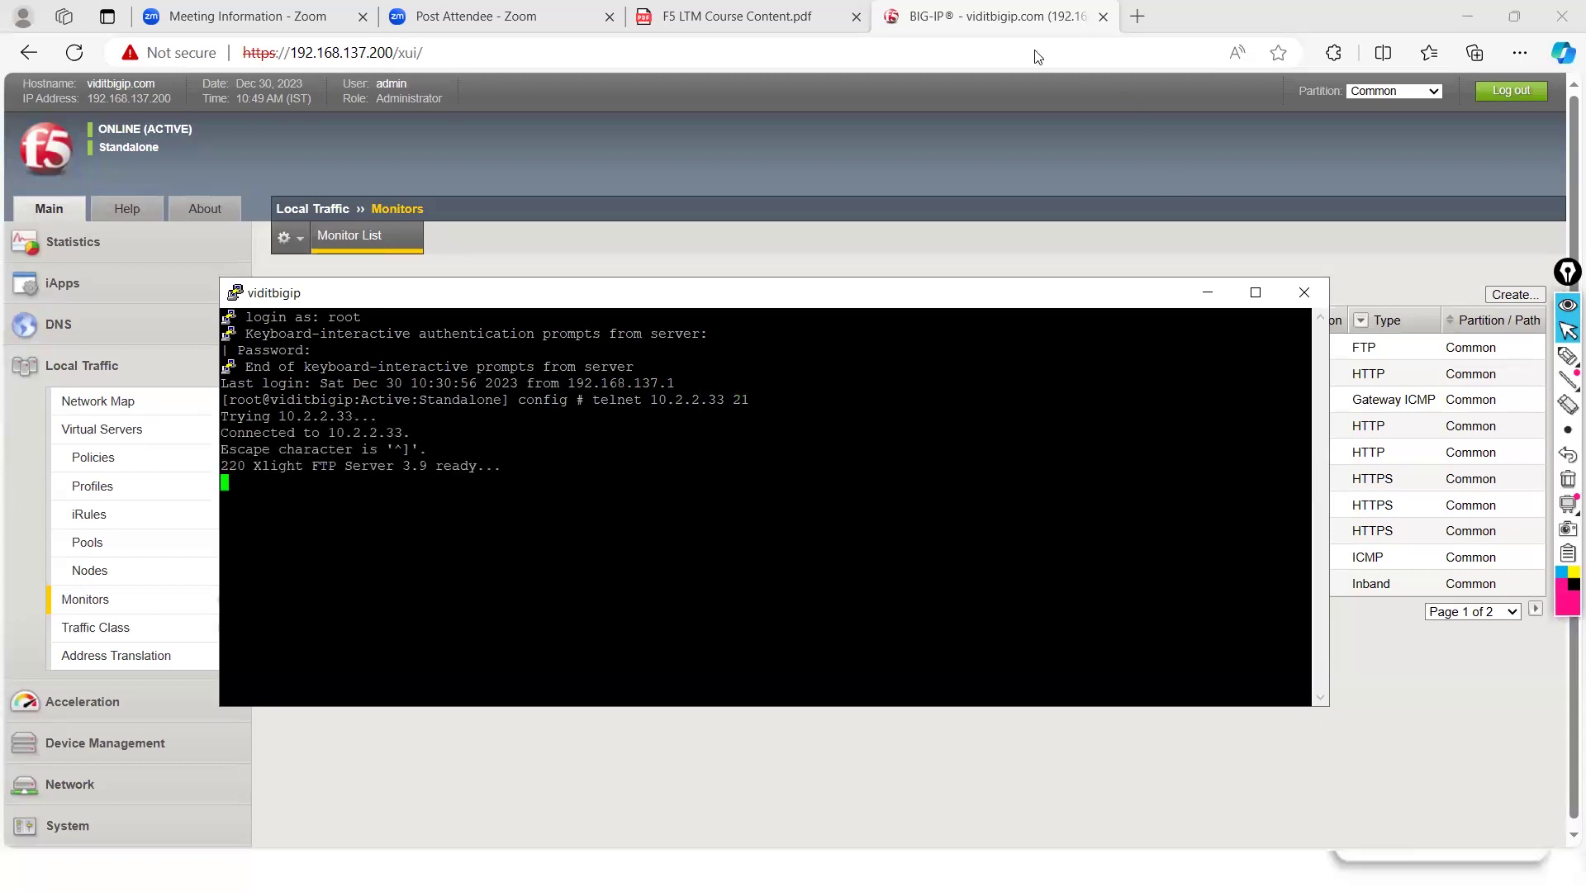
left_click(454, 855)
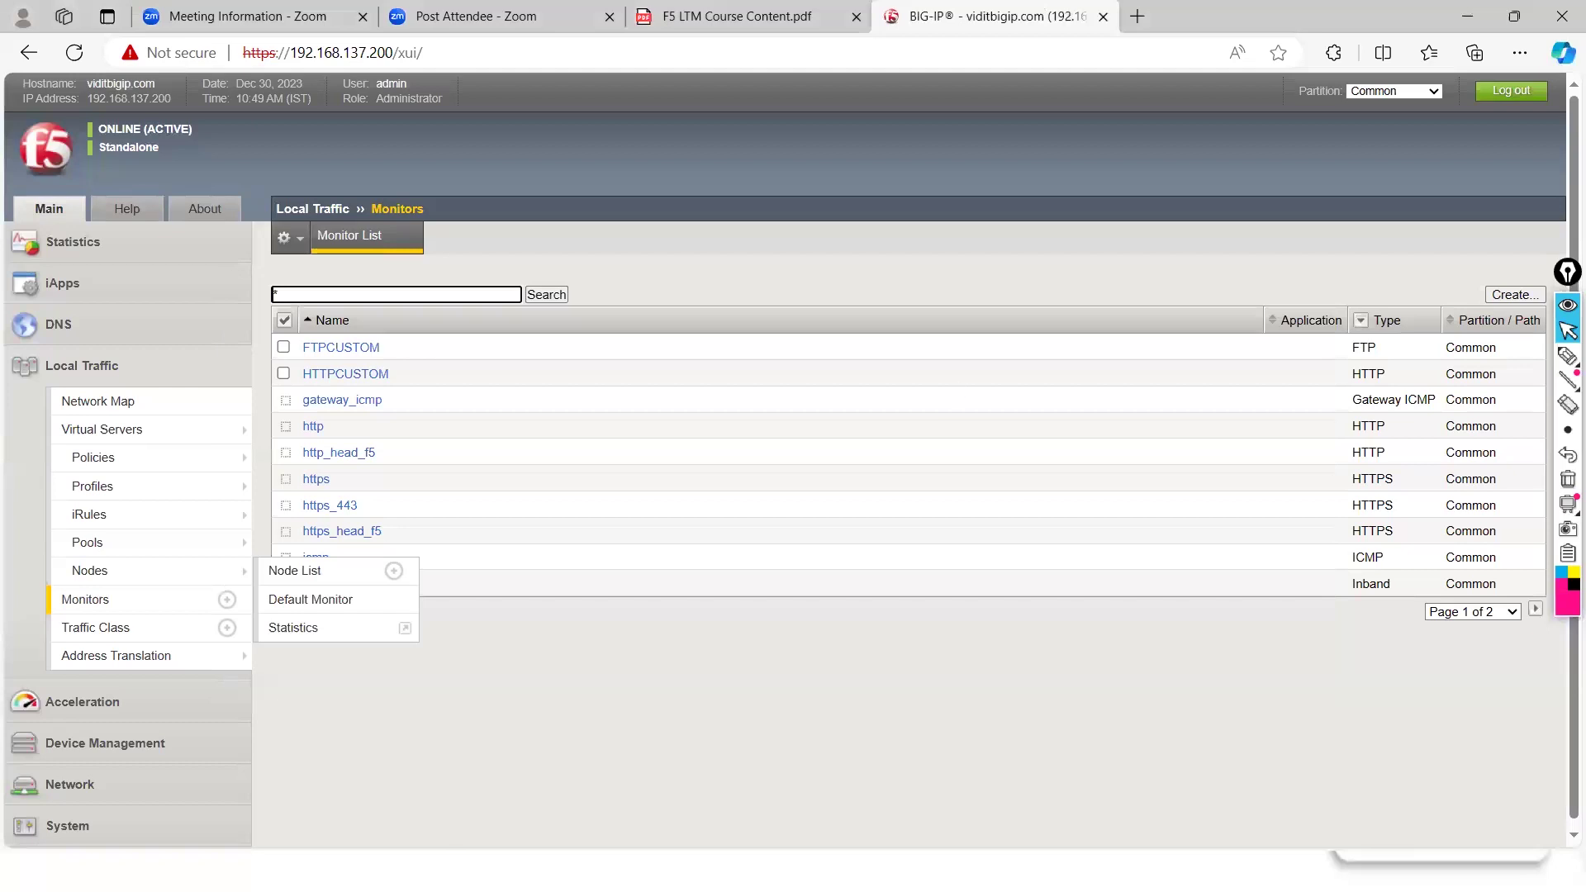
End the course slideshow.
left_click(654, 859)
right_click(659, 851)
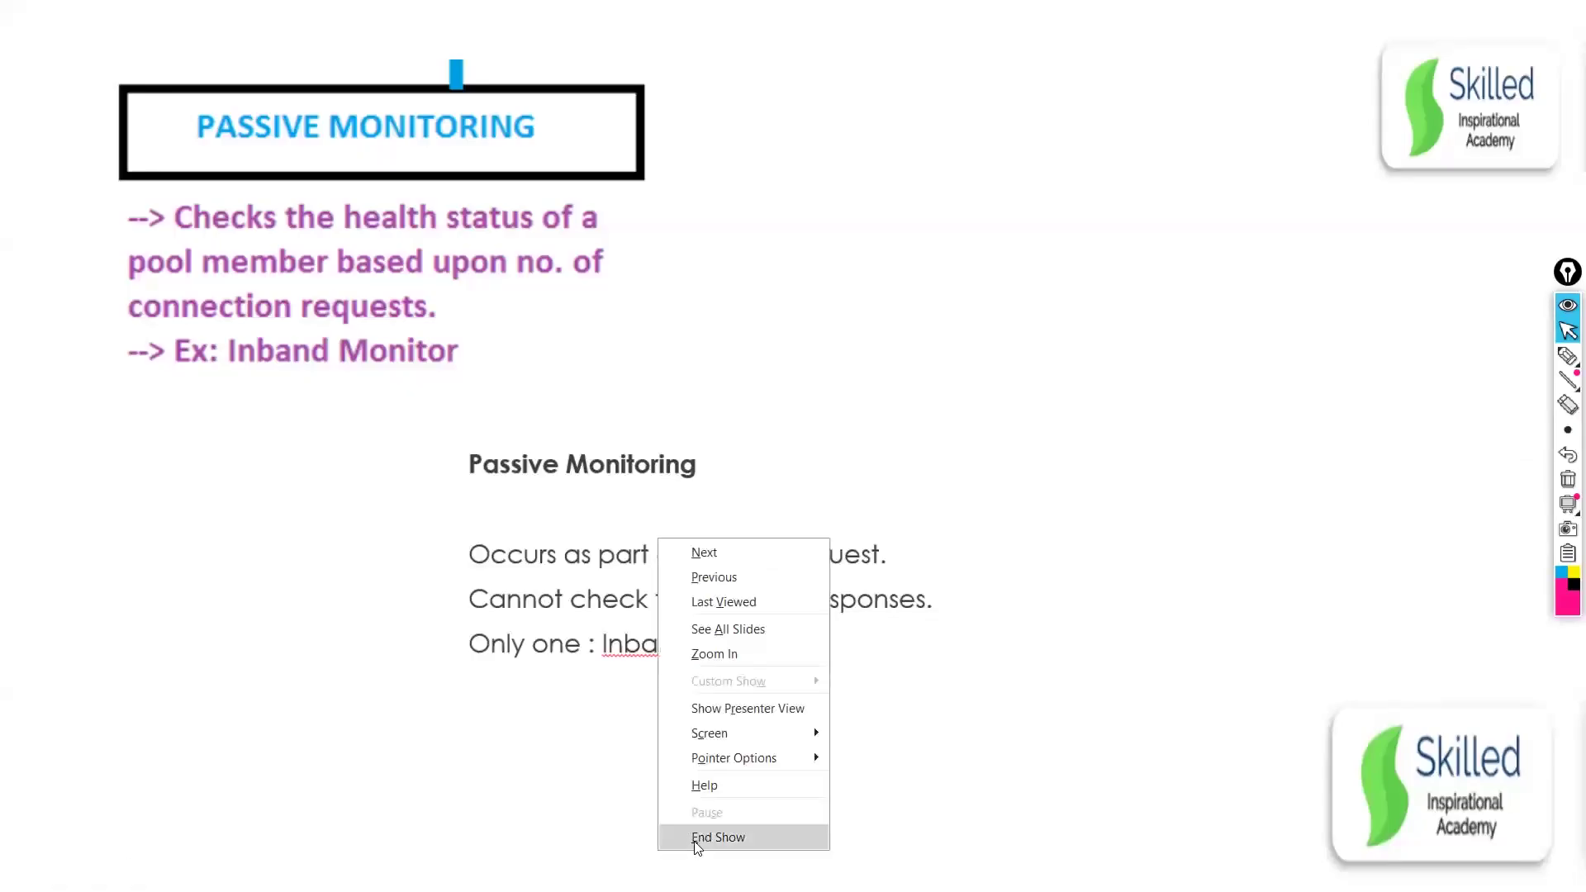
left_click(697, 837)
Switch to the XP-Outside3 VM and review Wireshark packets 475 and 701.
mouse_move(680, 871)
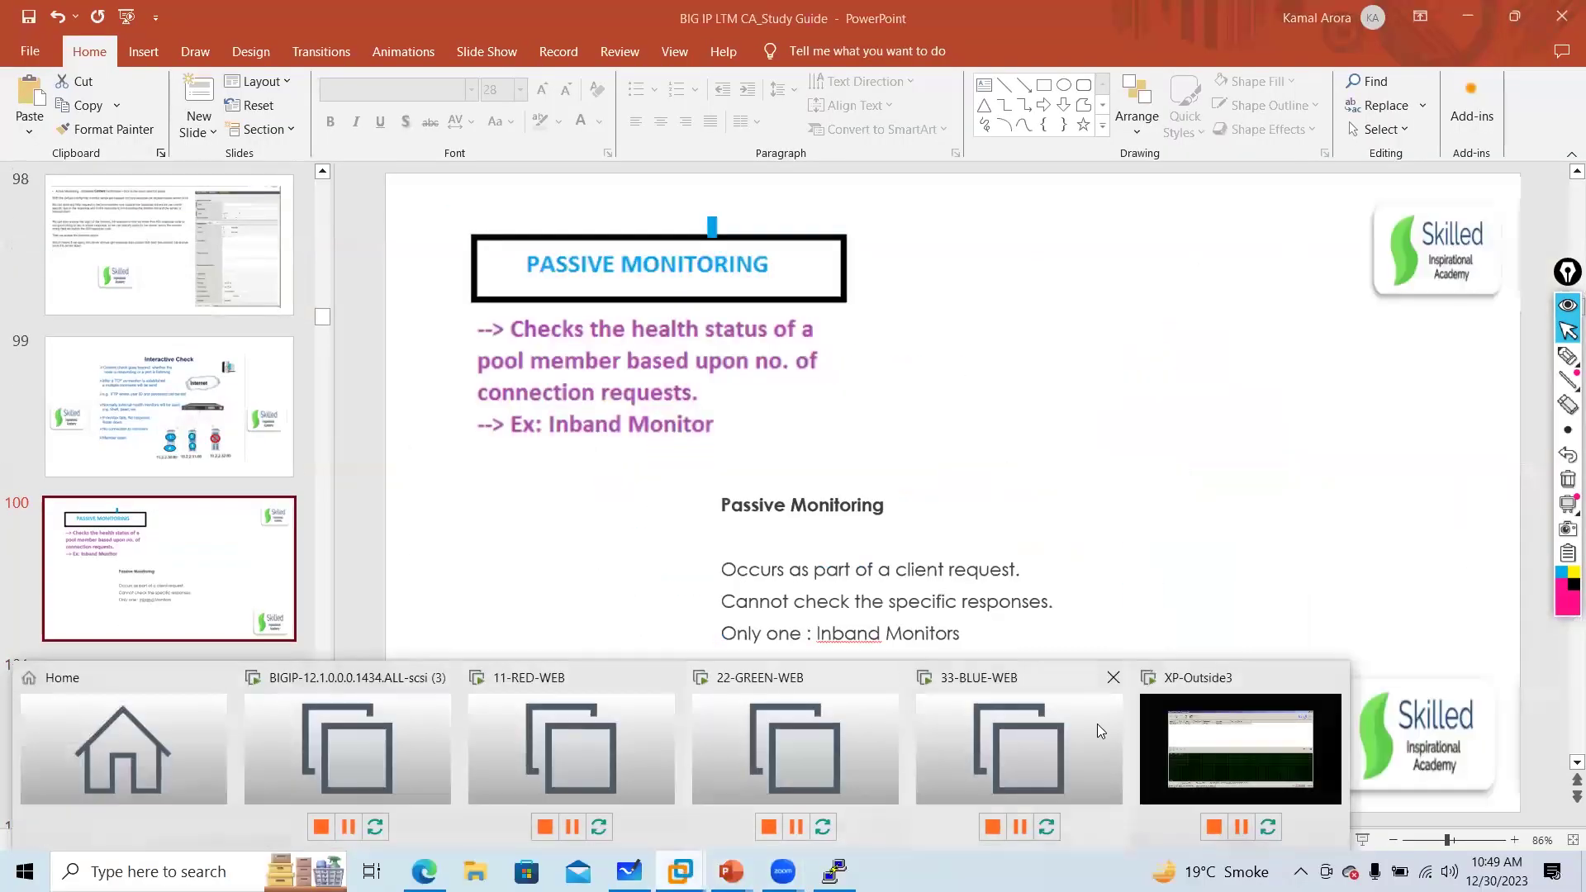
left_click(1199, 737)
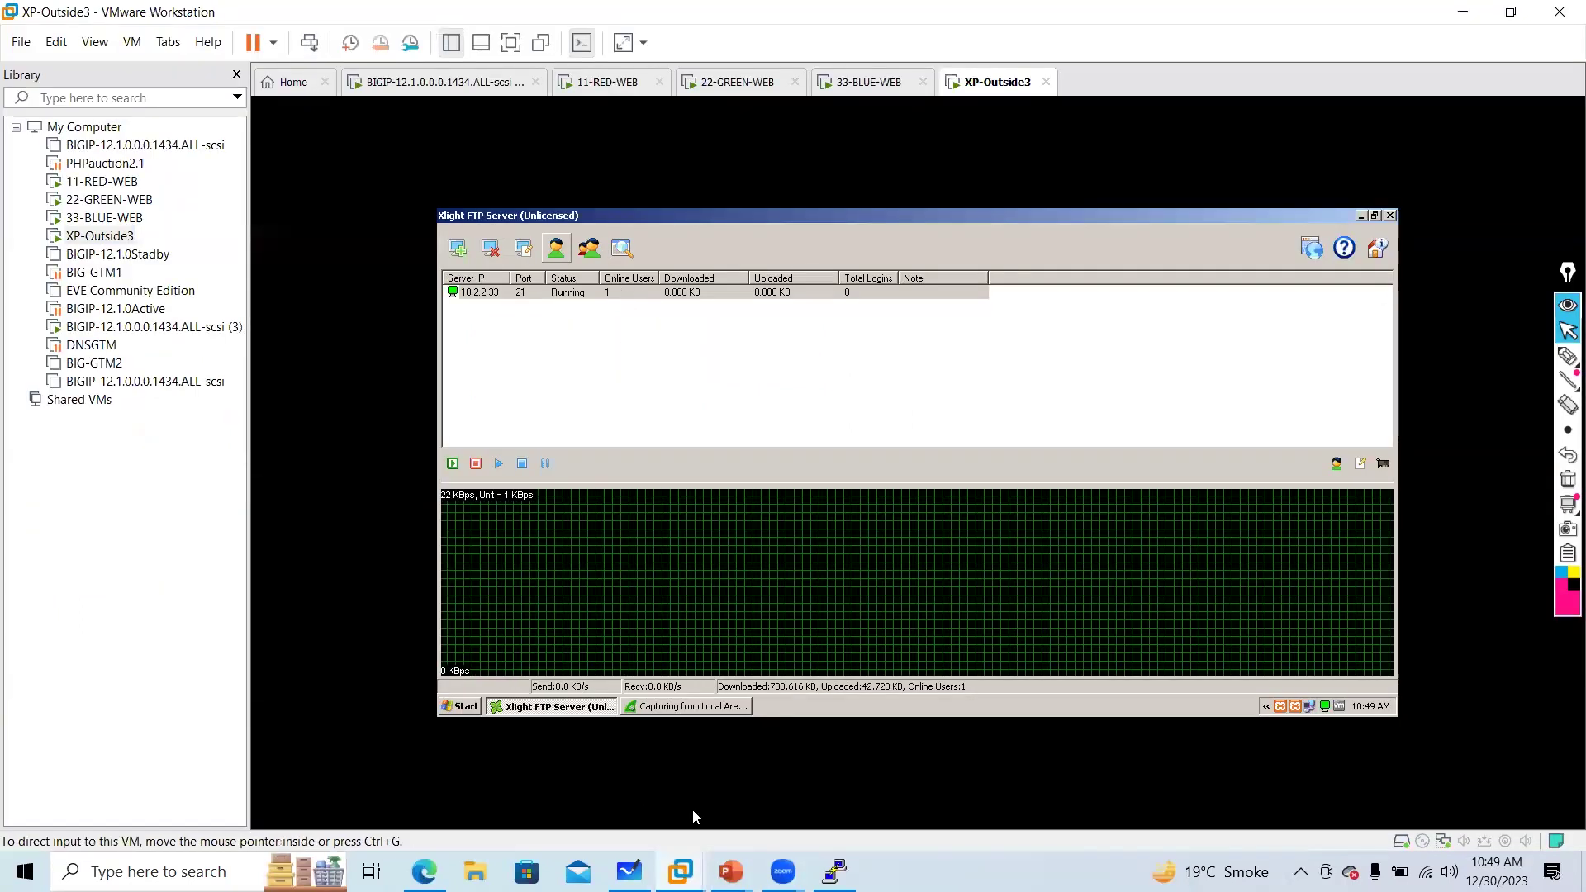
left_click(682, 706)
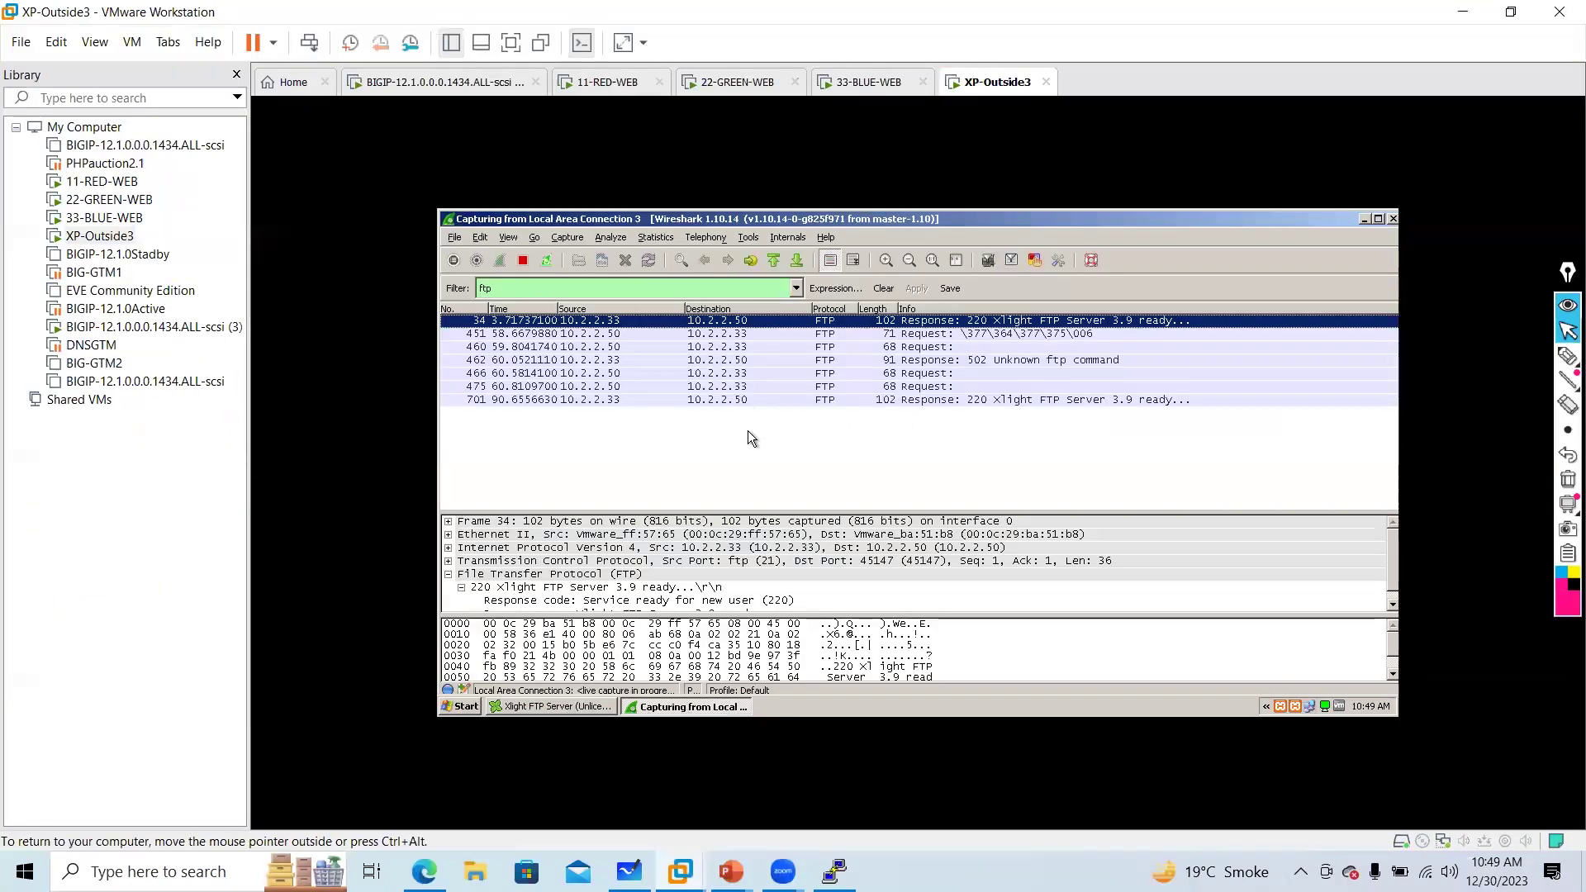
left_click(747, 385)
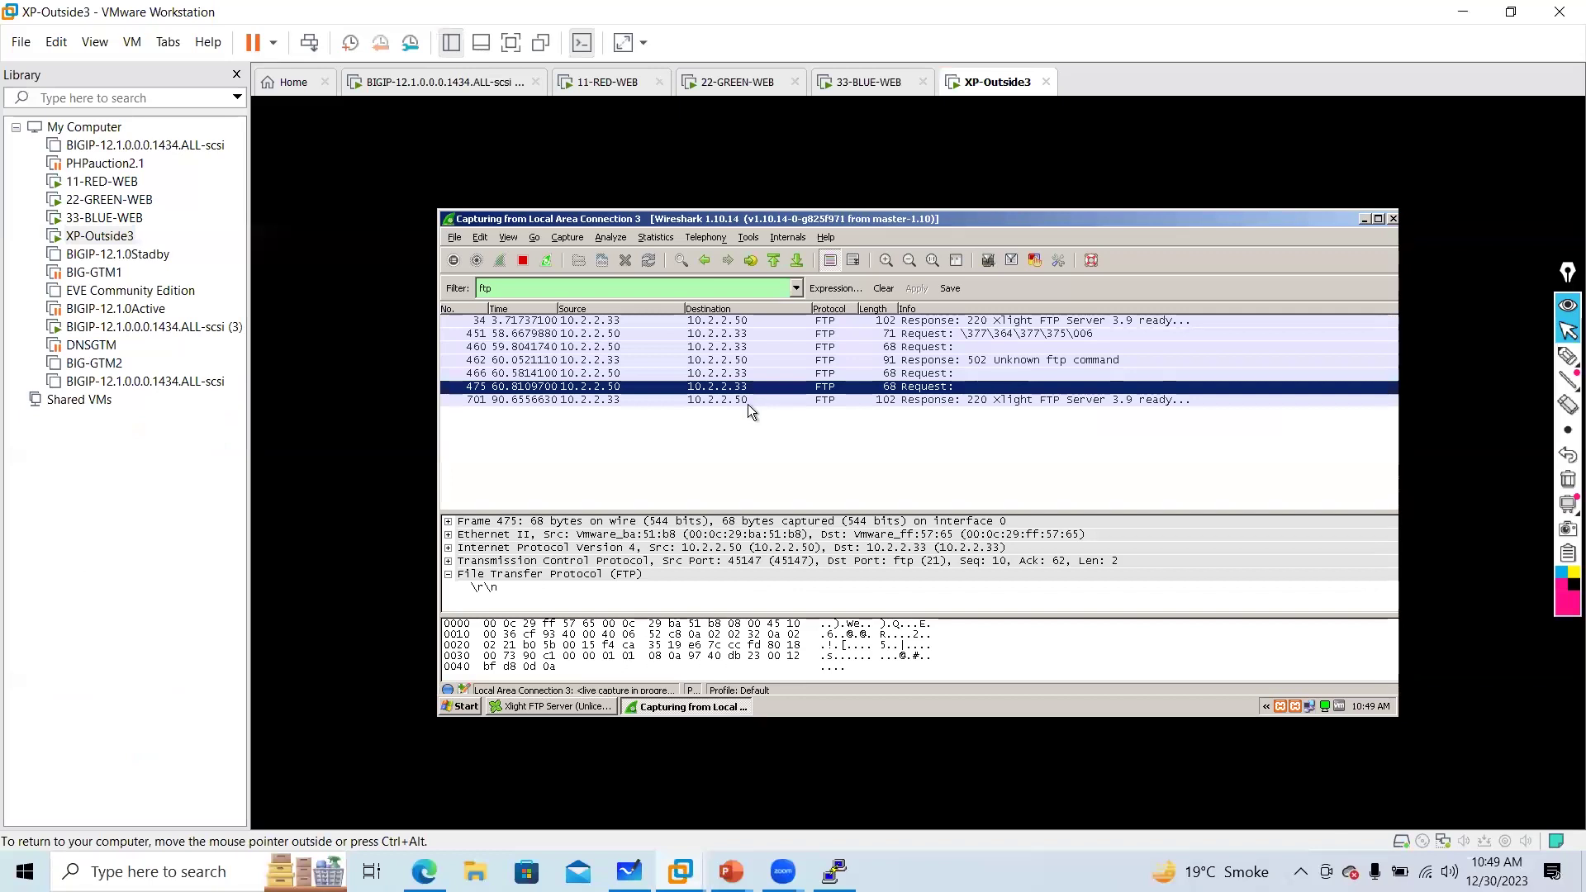
left_click(740, 401)
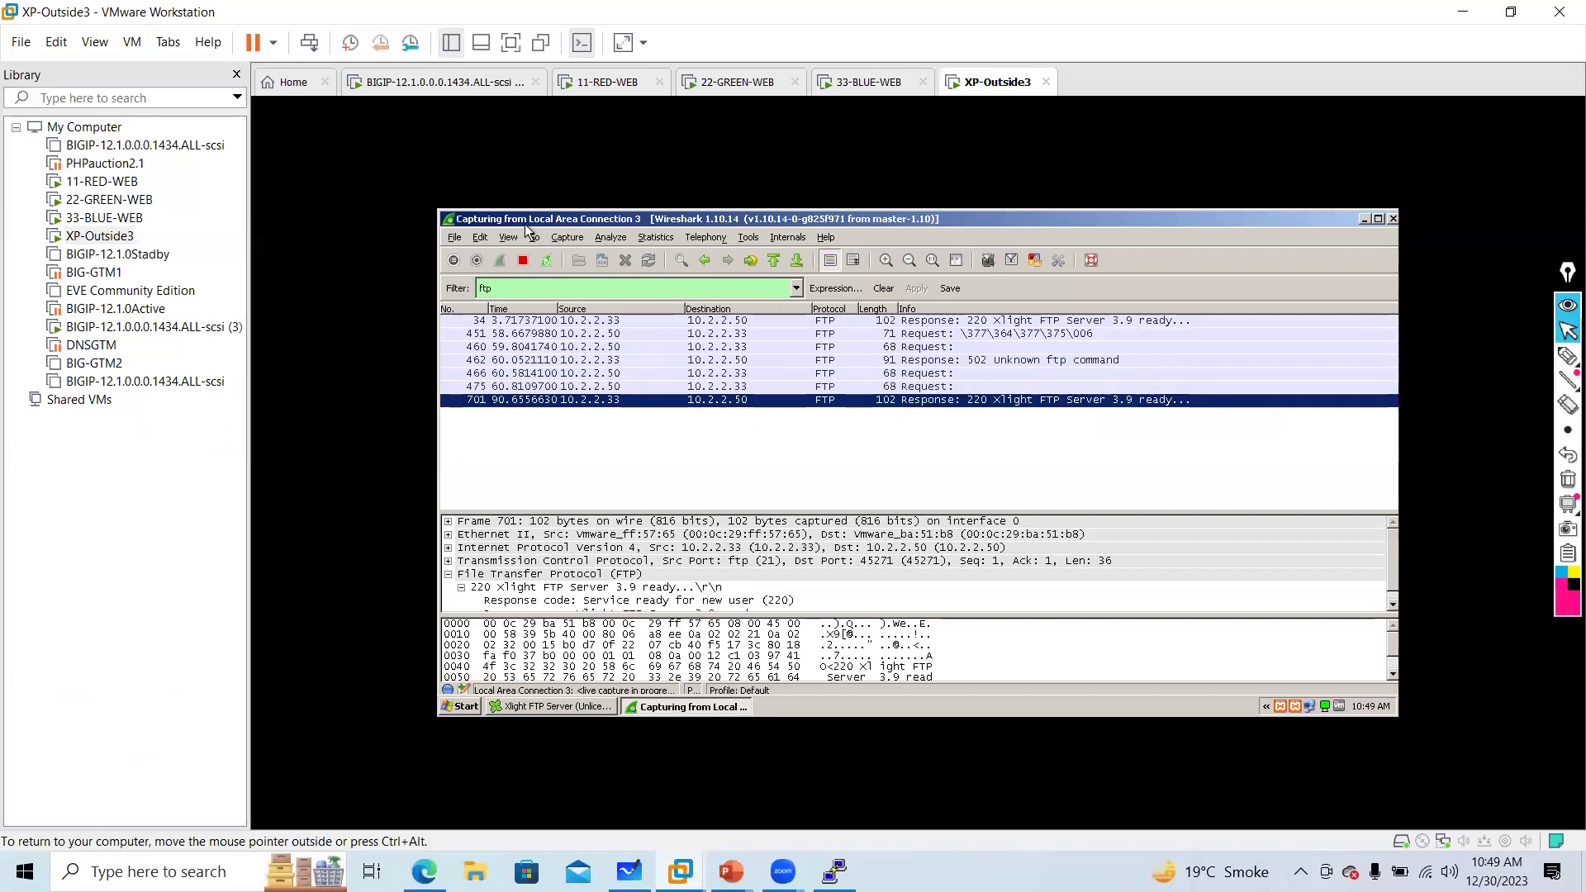
Restart the capture without saving old packets and clear the ftp display filter.
left_click(525, 261)
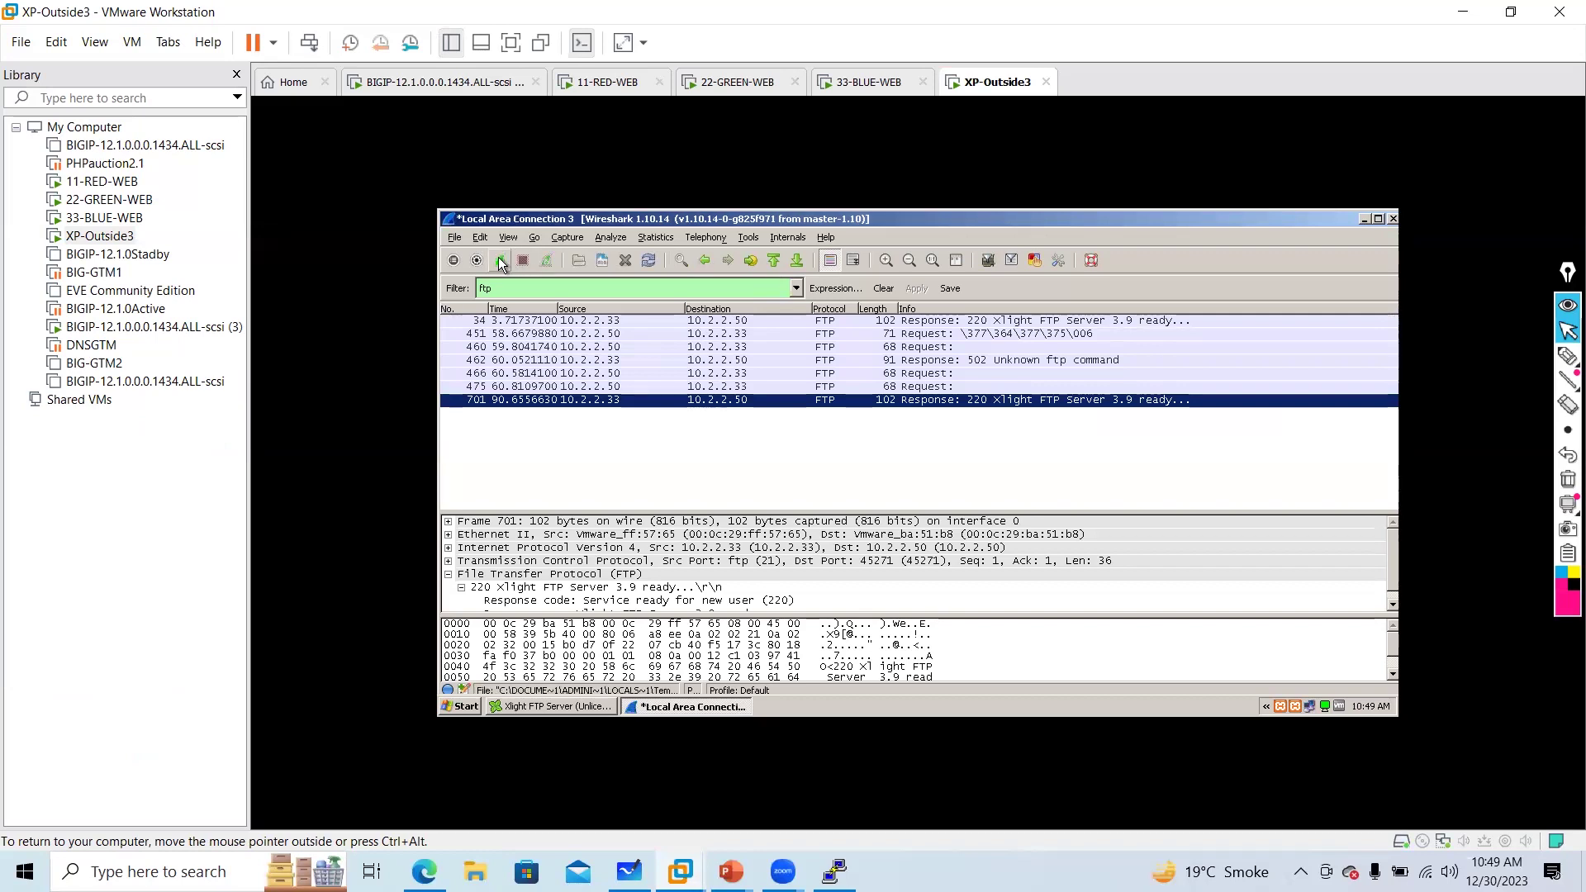
left_click(500, 261)
left_click(1040, 516)
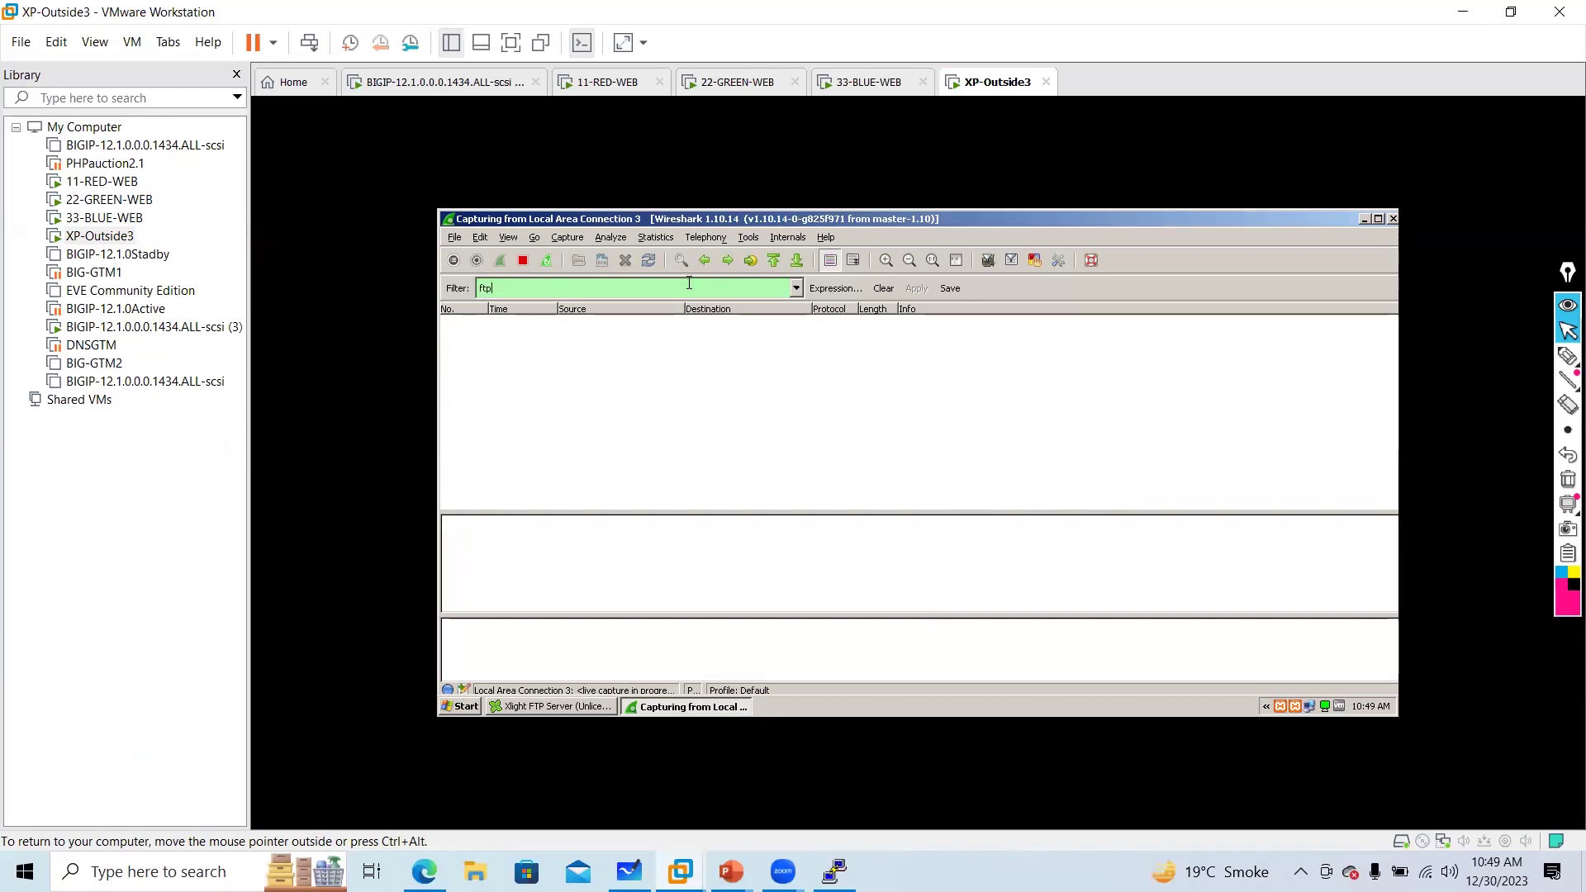
key("BackSpace")
key("BackSpace")
key("BackSpace")
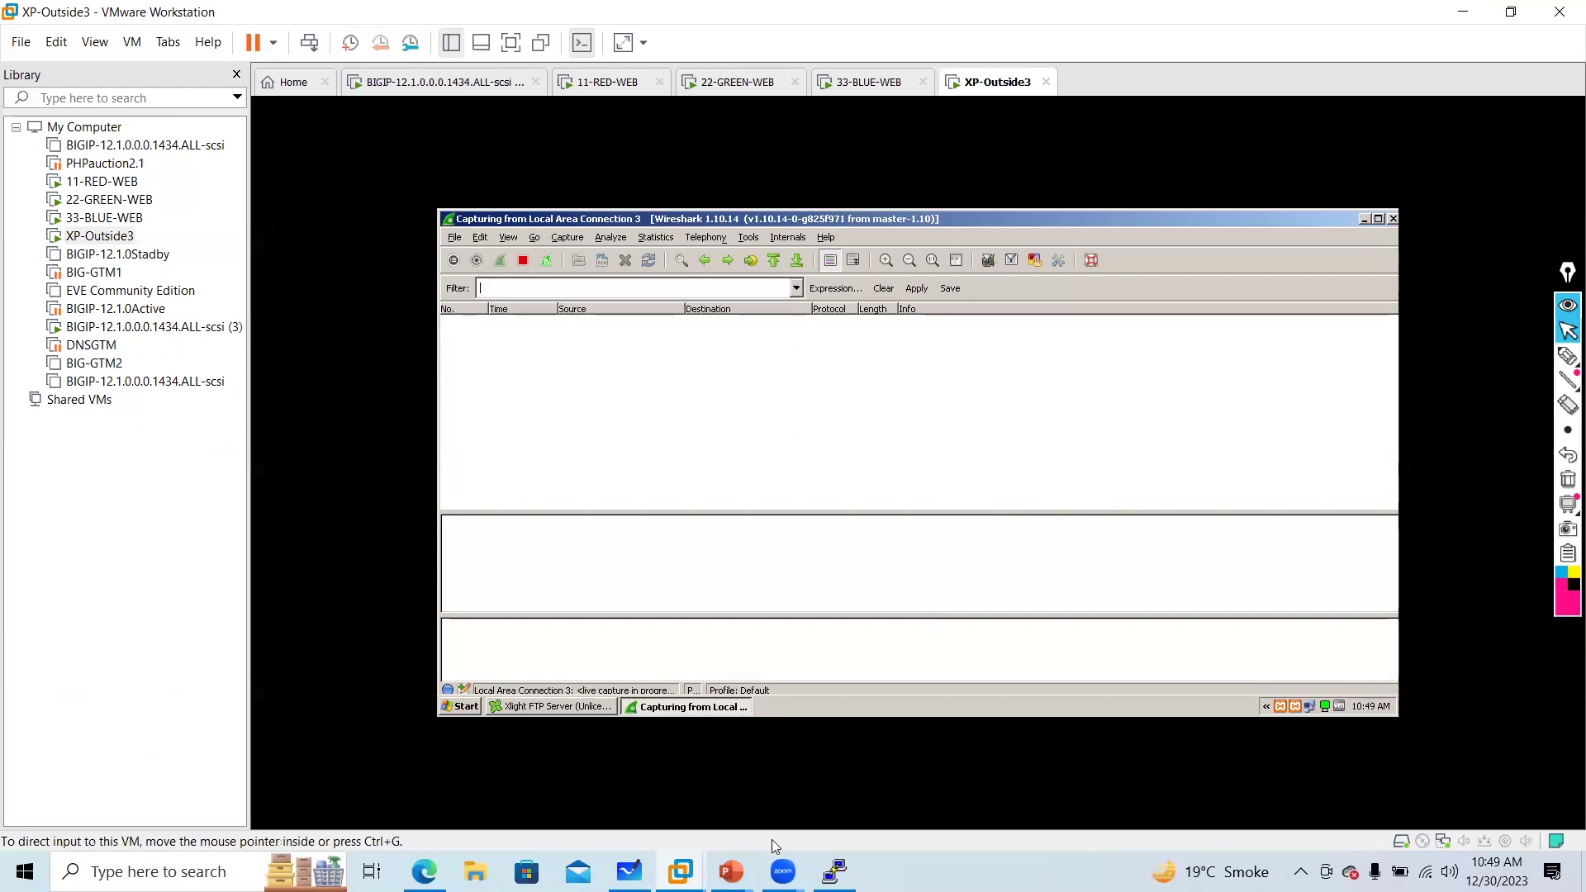
left_click(834, 872)
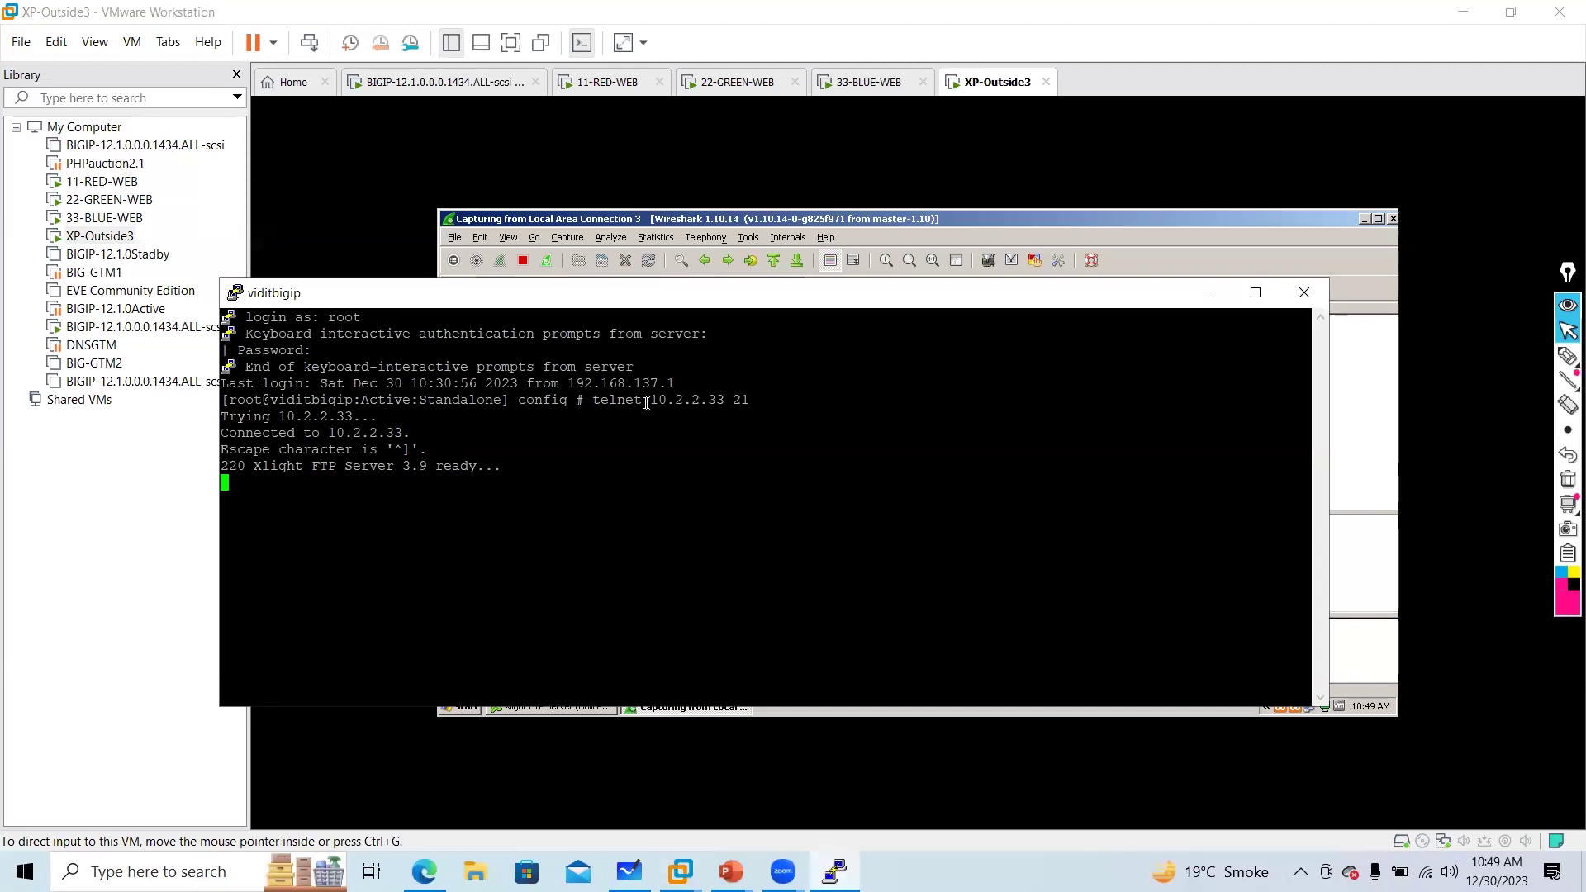
left_click(1345, 409)
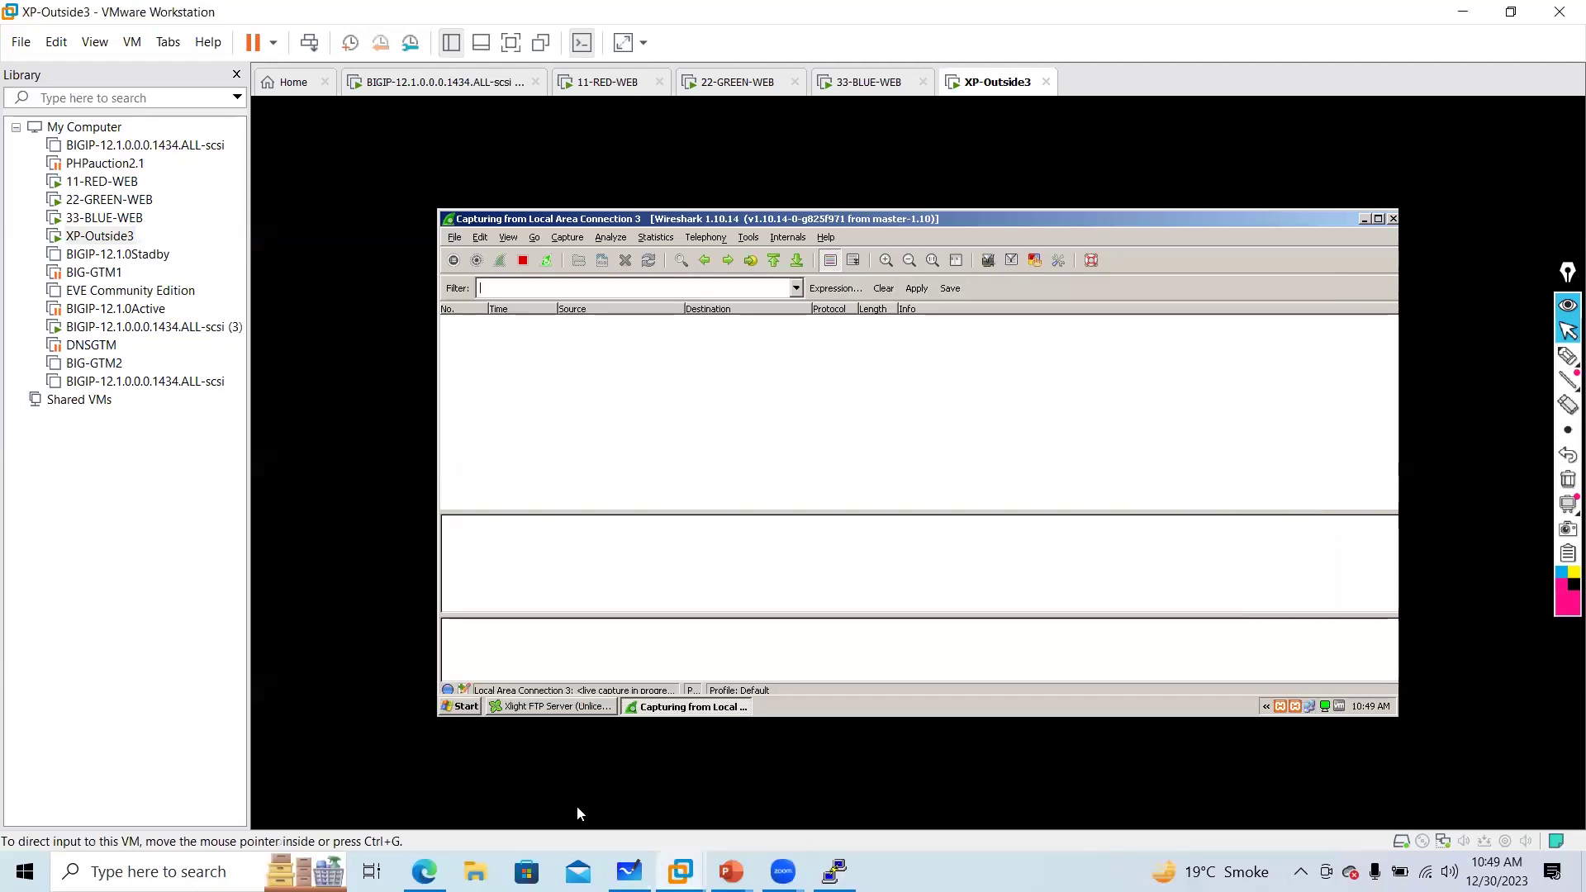
left_click(424, 871)
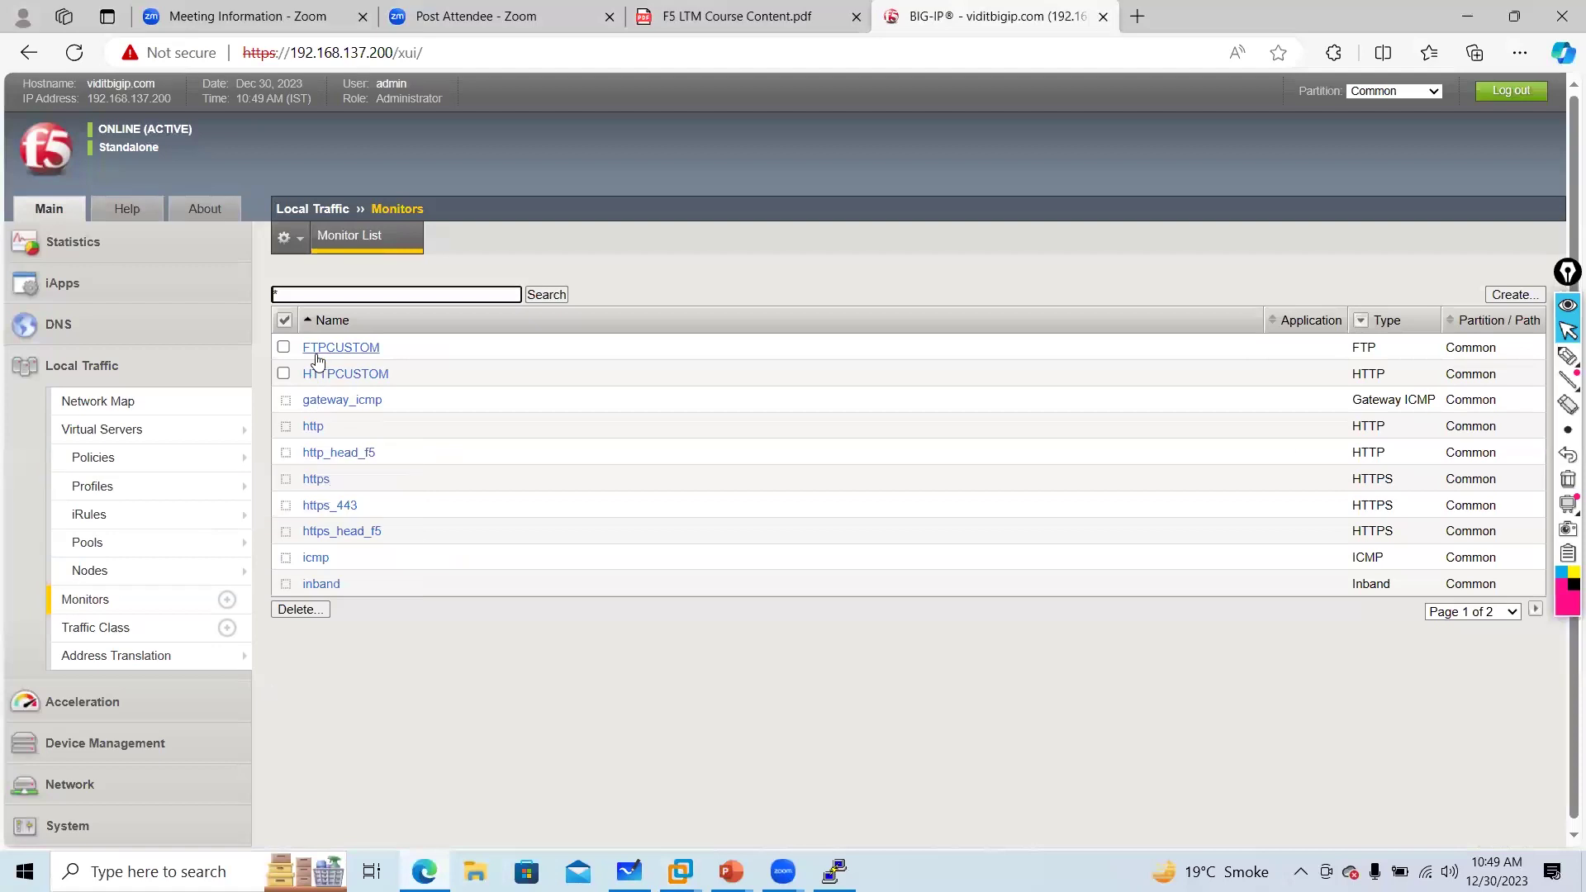
Review the FTPCUSTOM monitor's properties, then go to the Pool List.
left_click(318, 351)
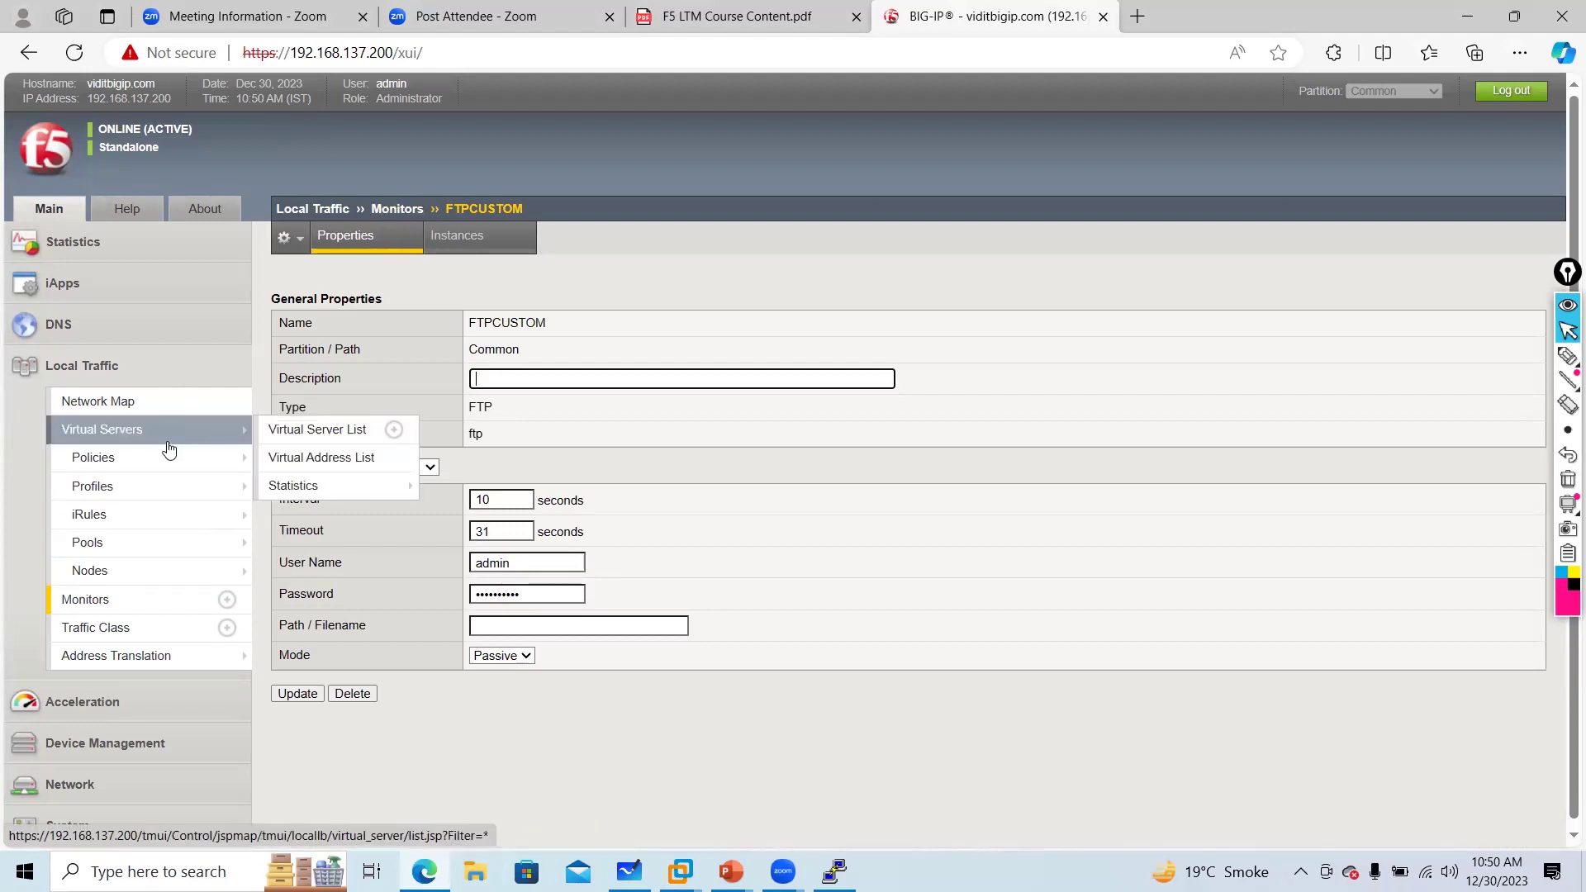
mouse_move(164, 547)
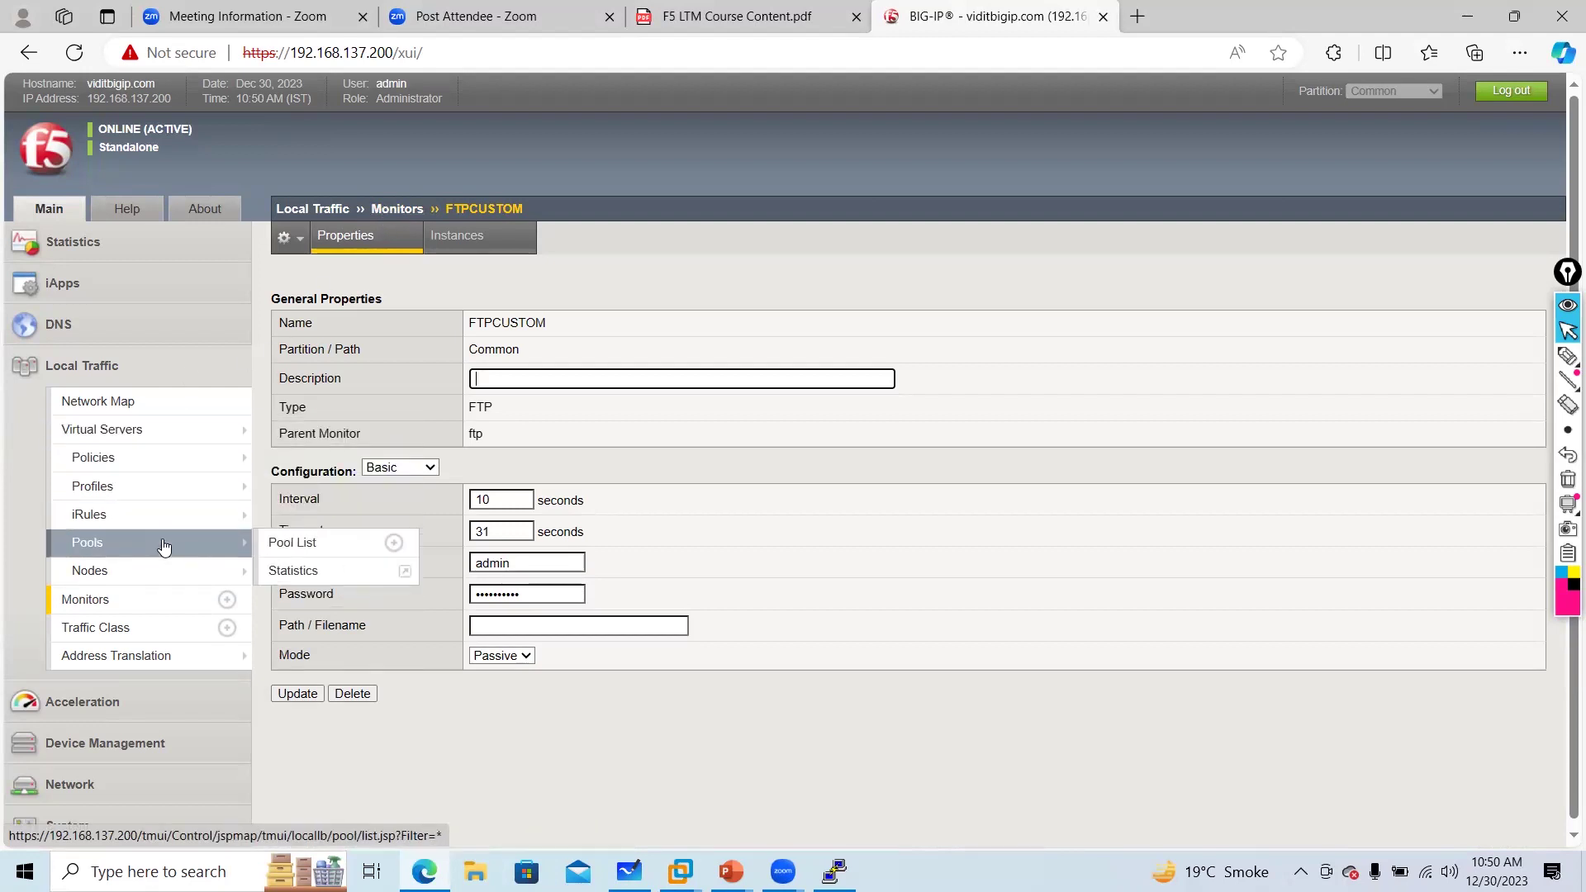
left_click(165, 545)
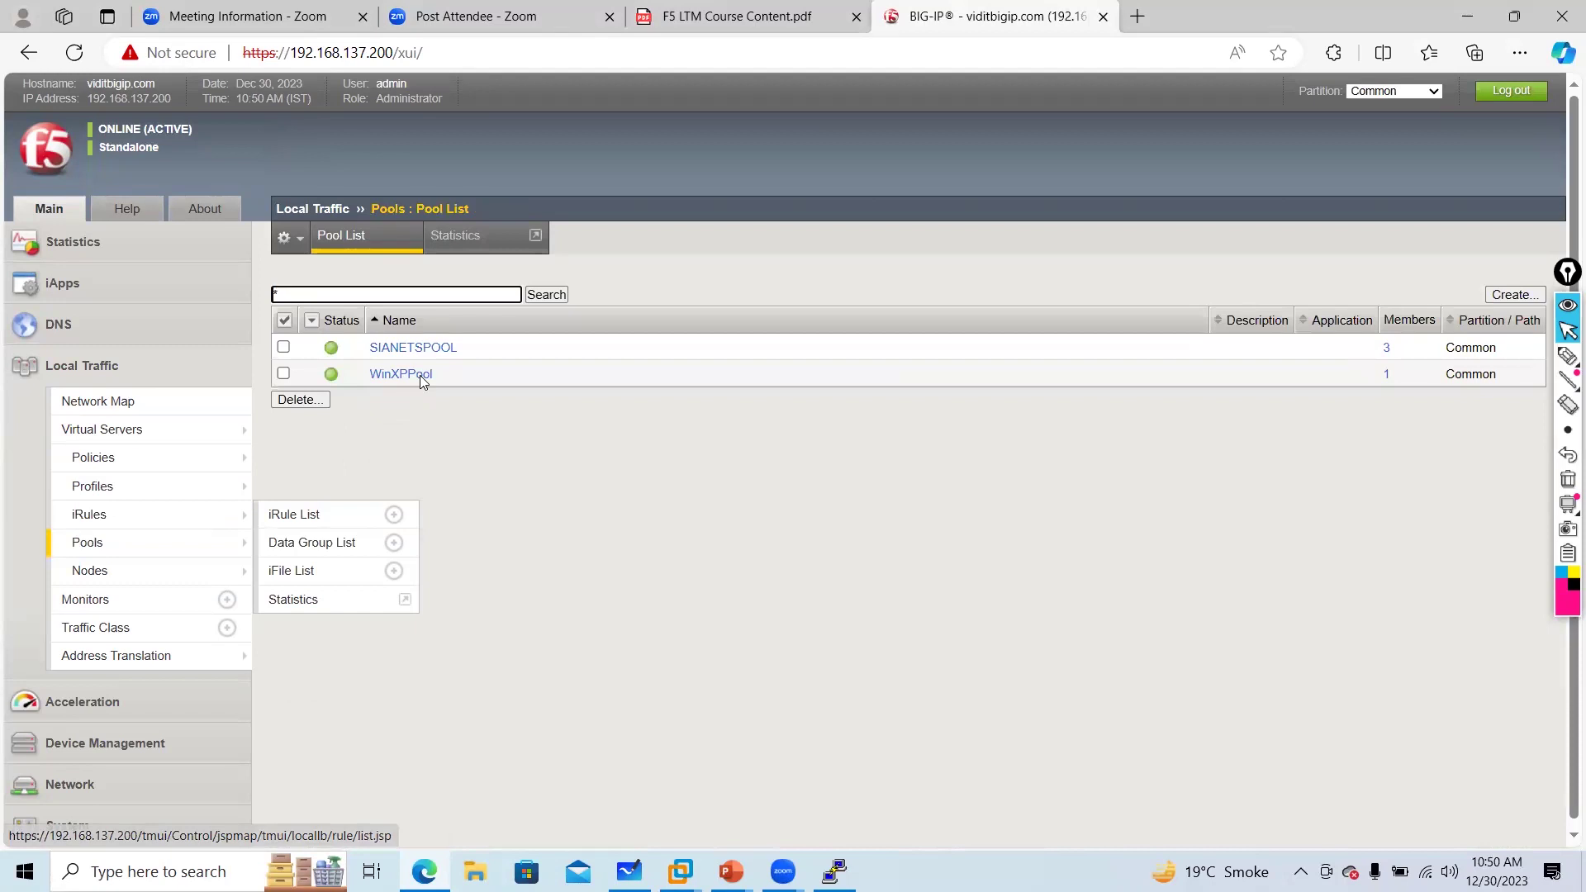
Start a new pool named FTPPOOL with FTPCUSTOM as its active health monitor.
left_click(1528, 300)
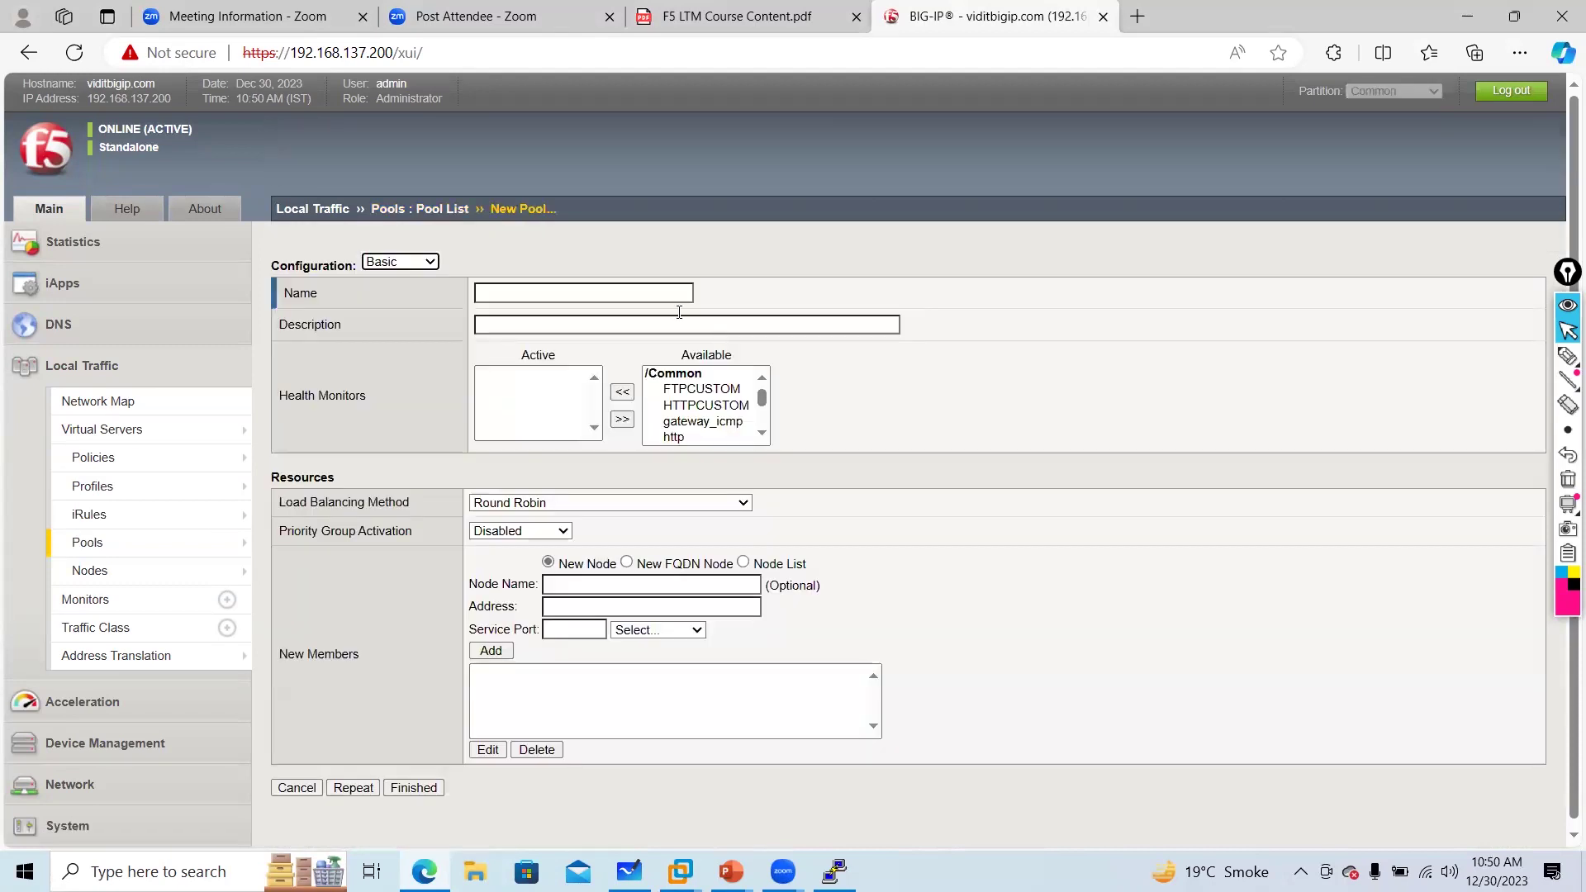
left_click(638, 289)
type("FT")
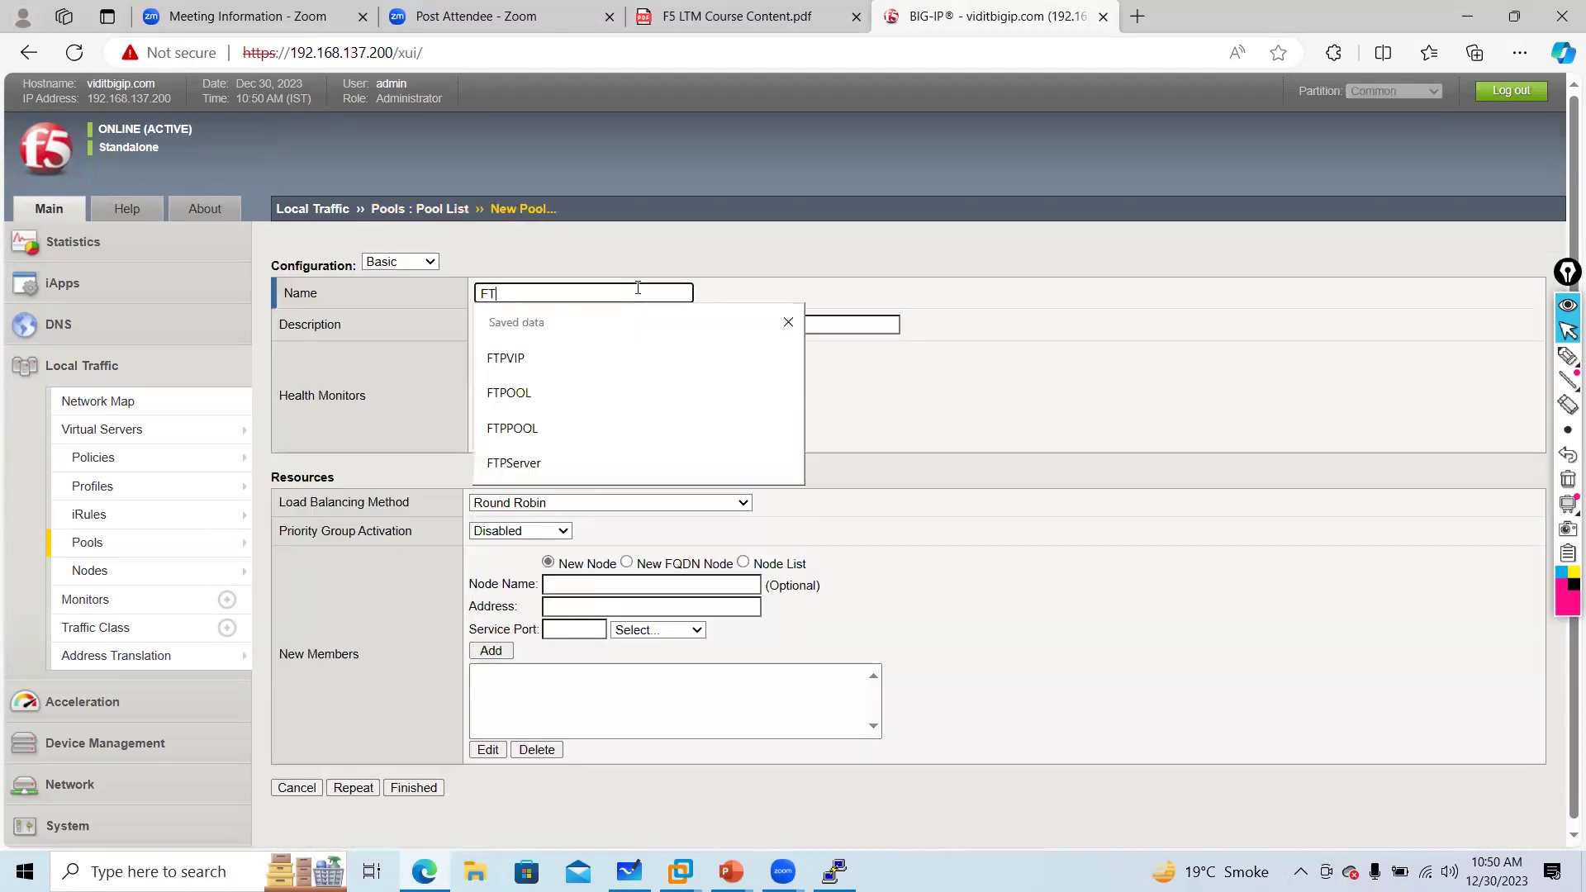
type("PPOOL")
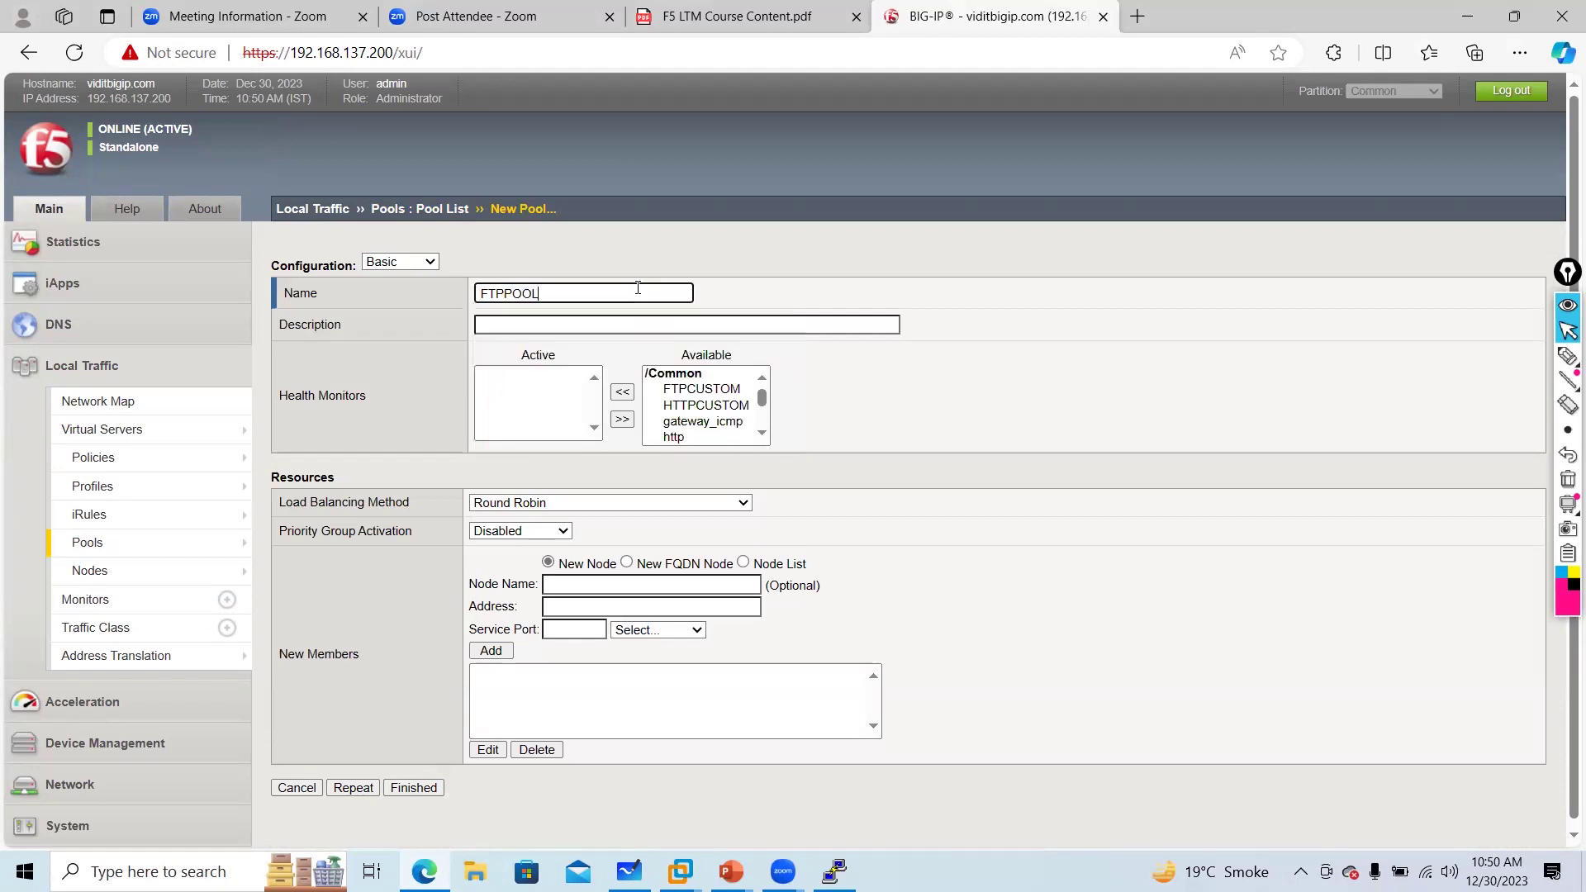
left_click(701, 388)
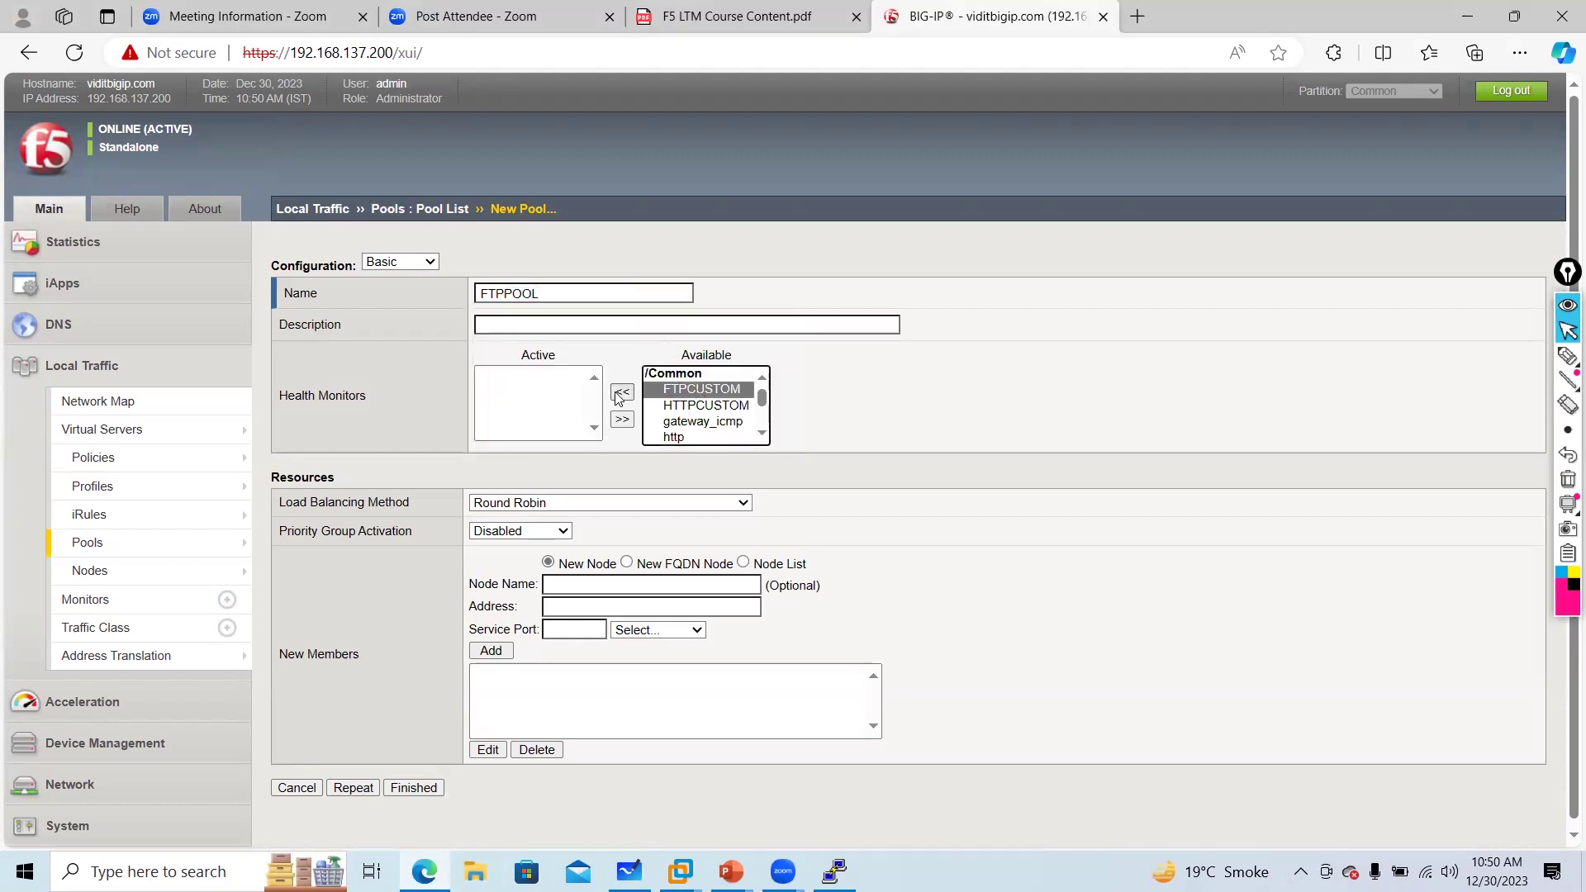
left_click(622, 392)
Add member 10.2.2.33 on FTP port 21 and finish creating FTPPOOL.
left_click(623, 607)
type("10")
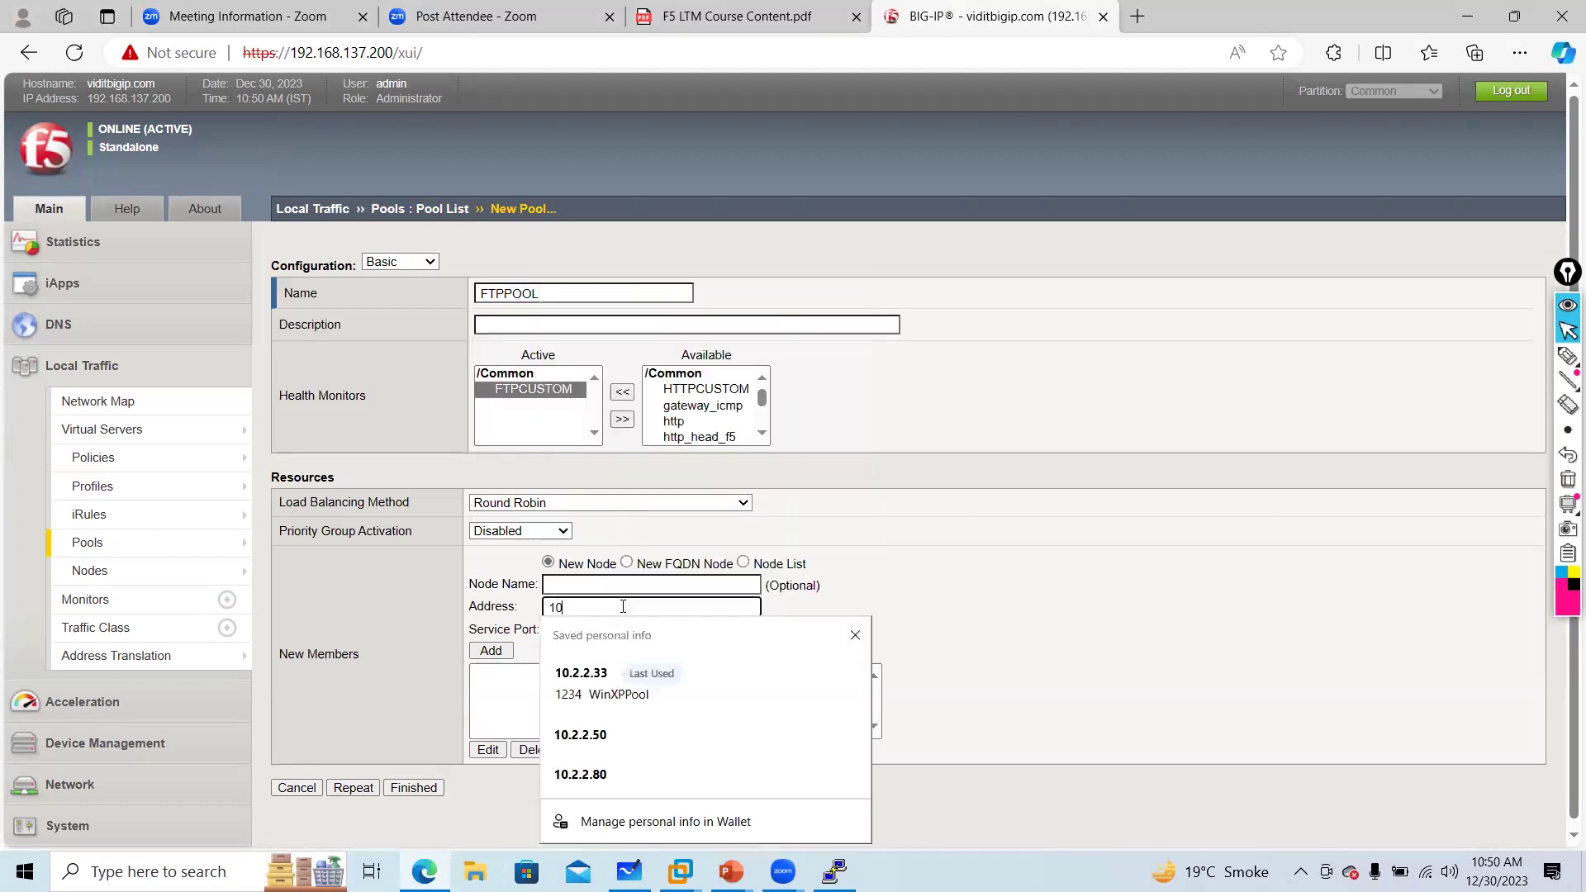
type(".2.2.33")
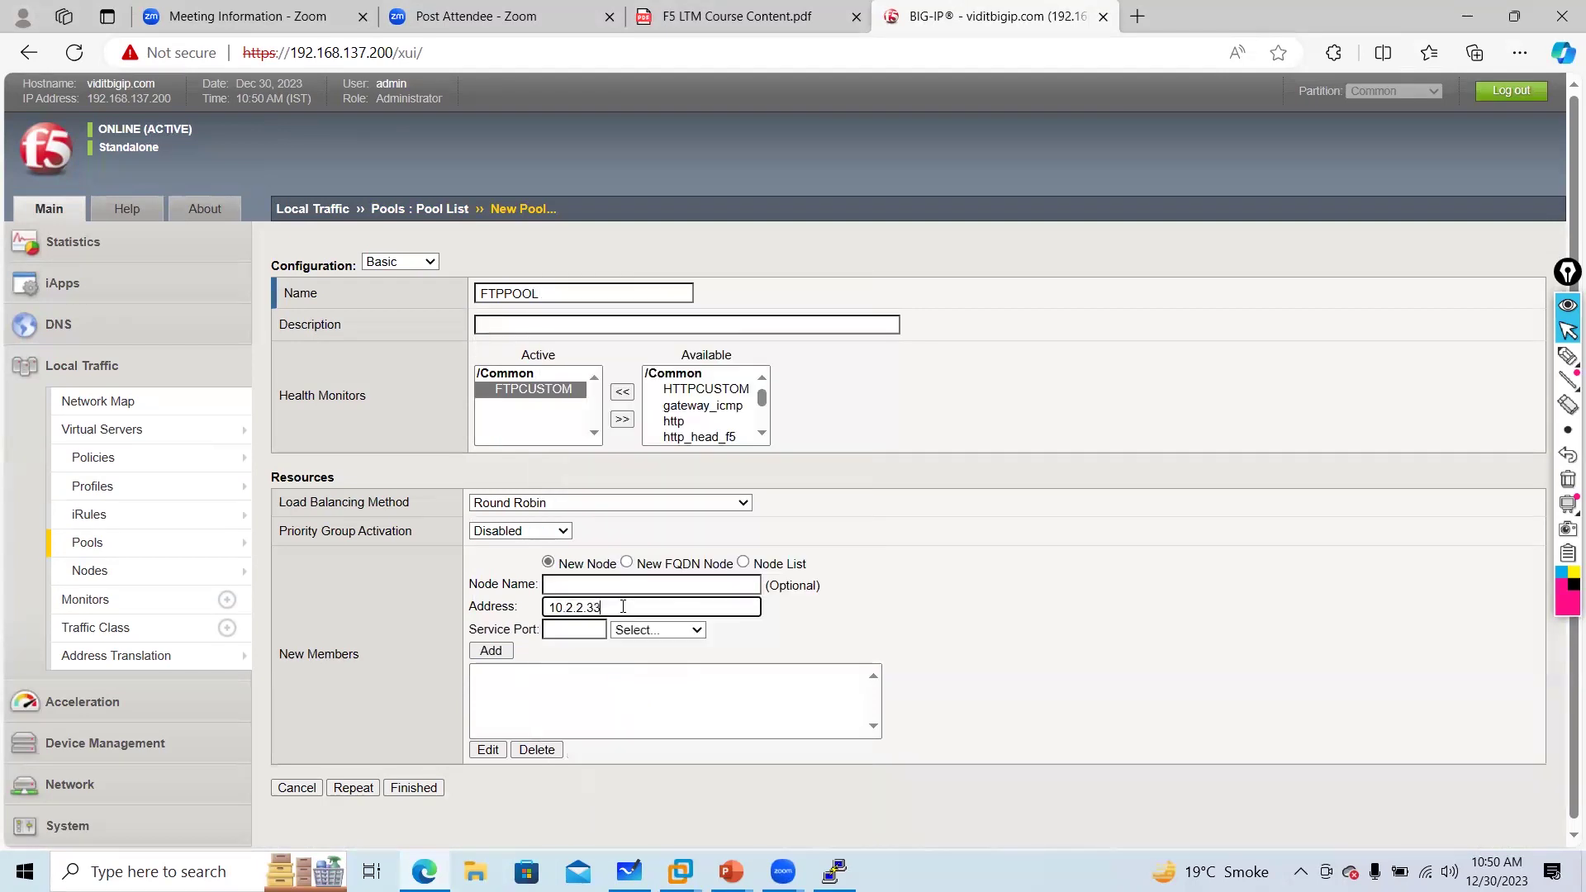
left_click(632, 629)
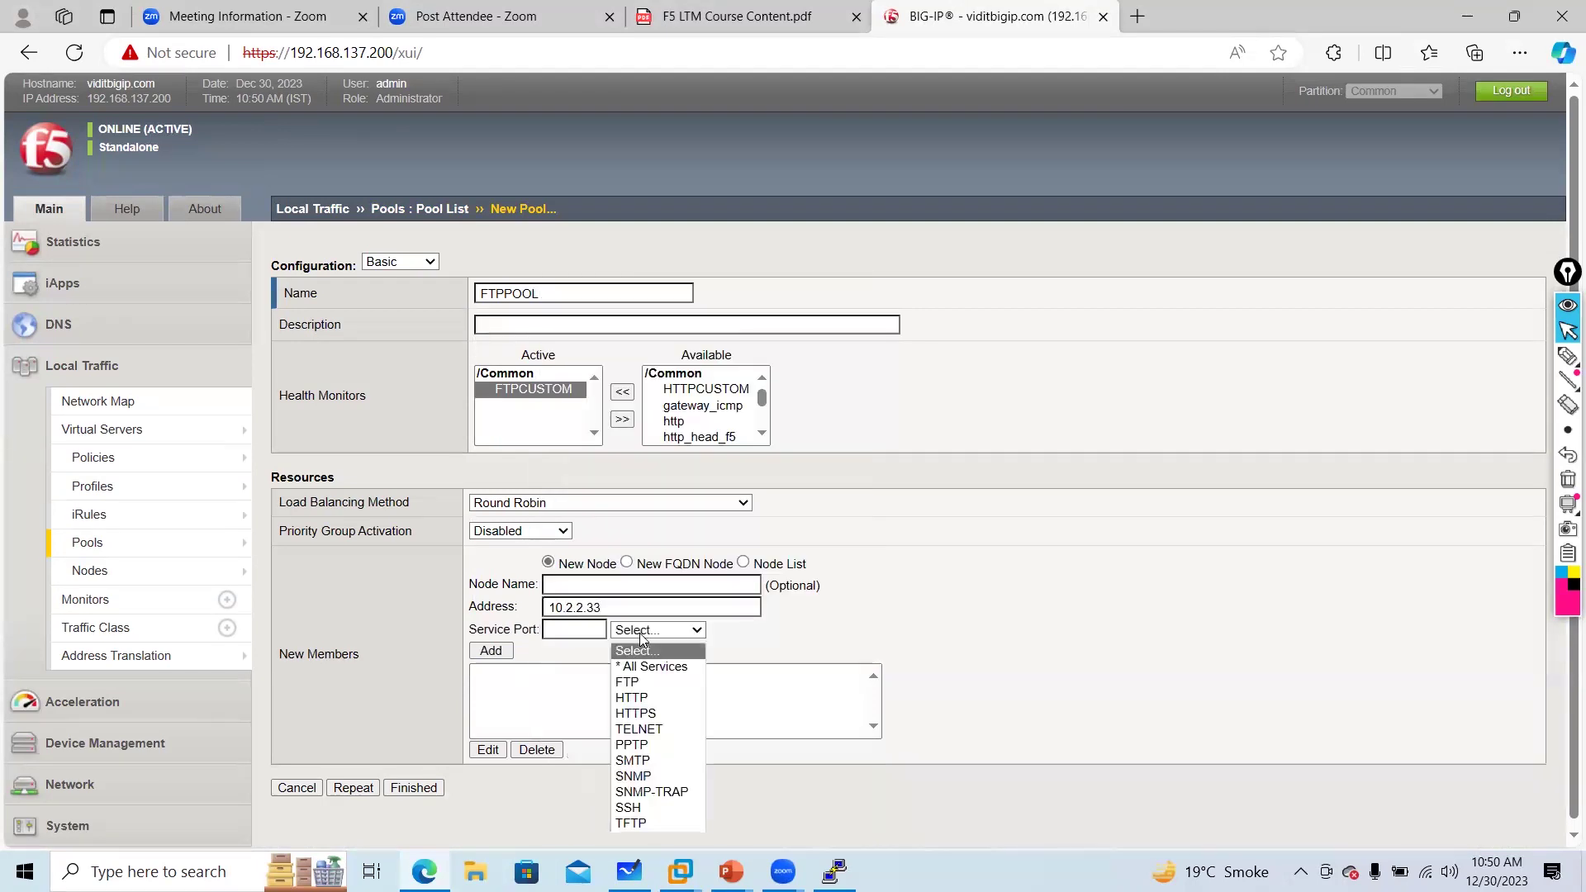
left_click(627, 681)
left_click(490, 650)
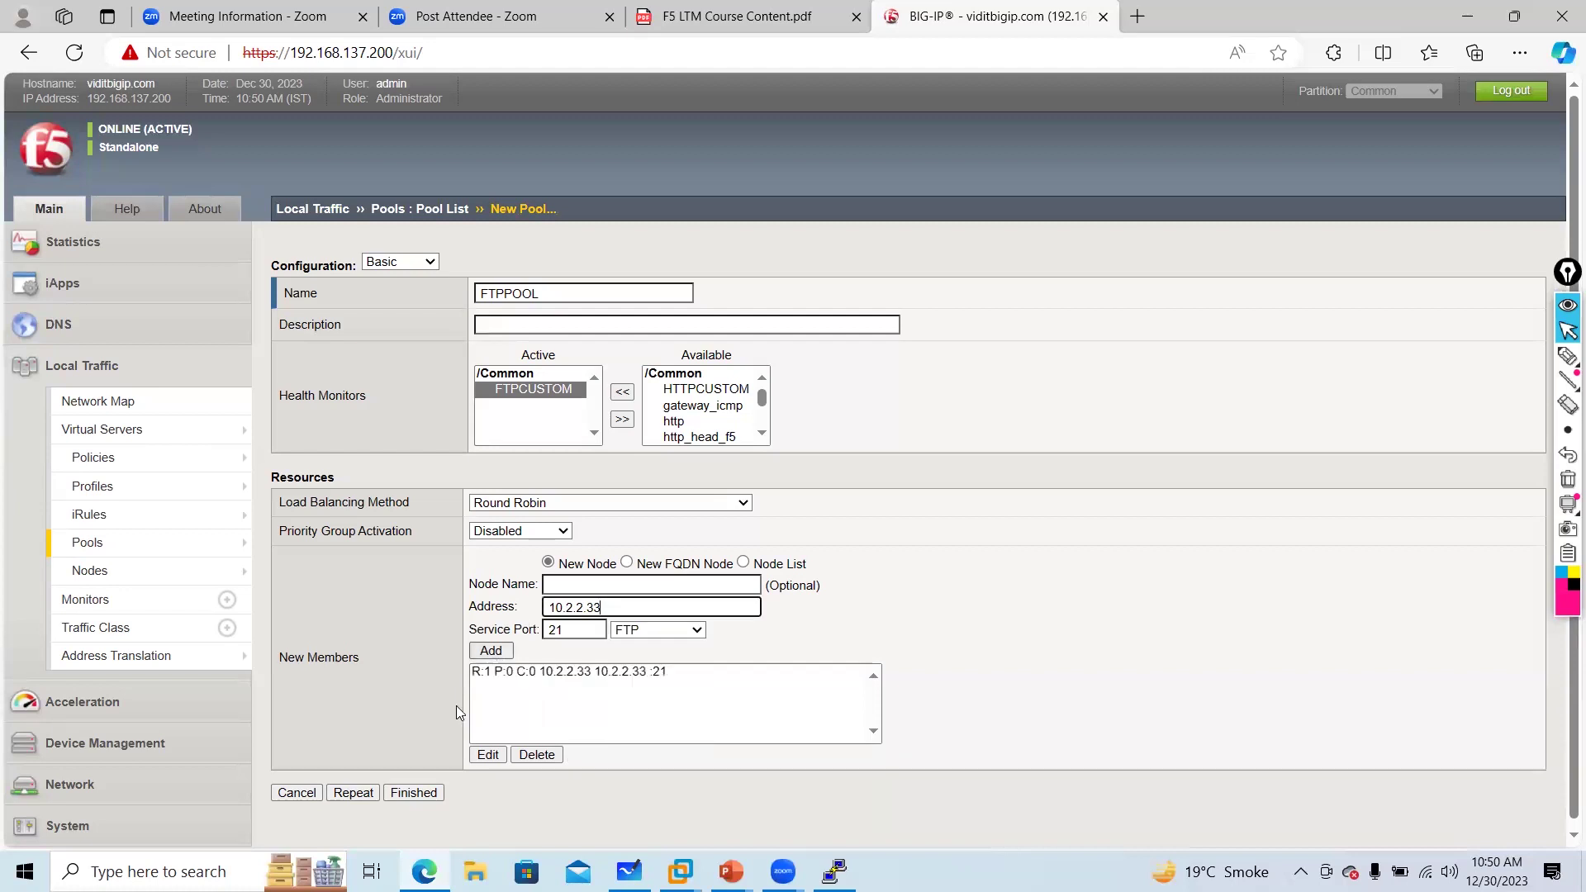
left_click(427, 794)
left_click(834, 871)
left_click(835, 871)
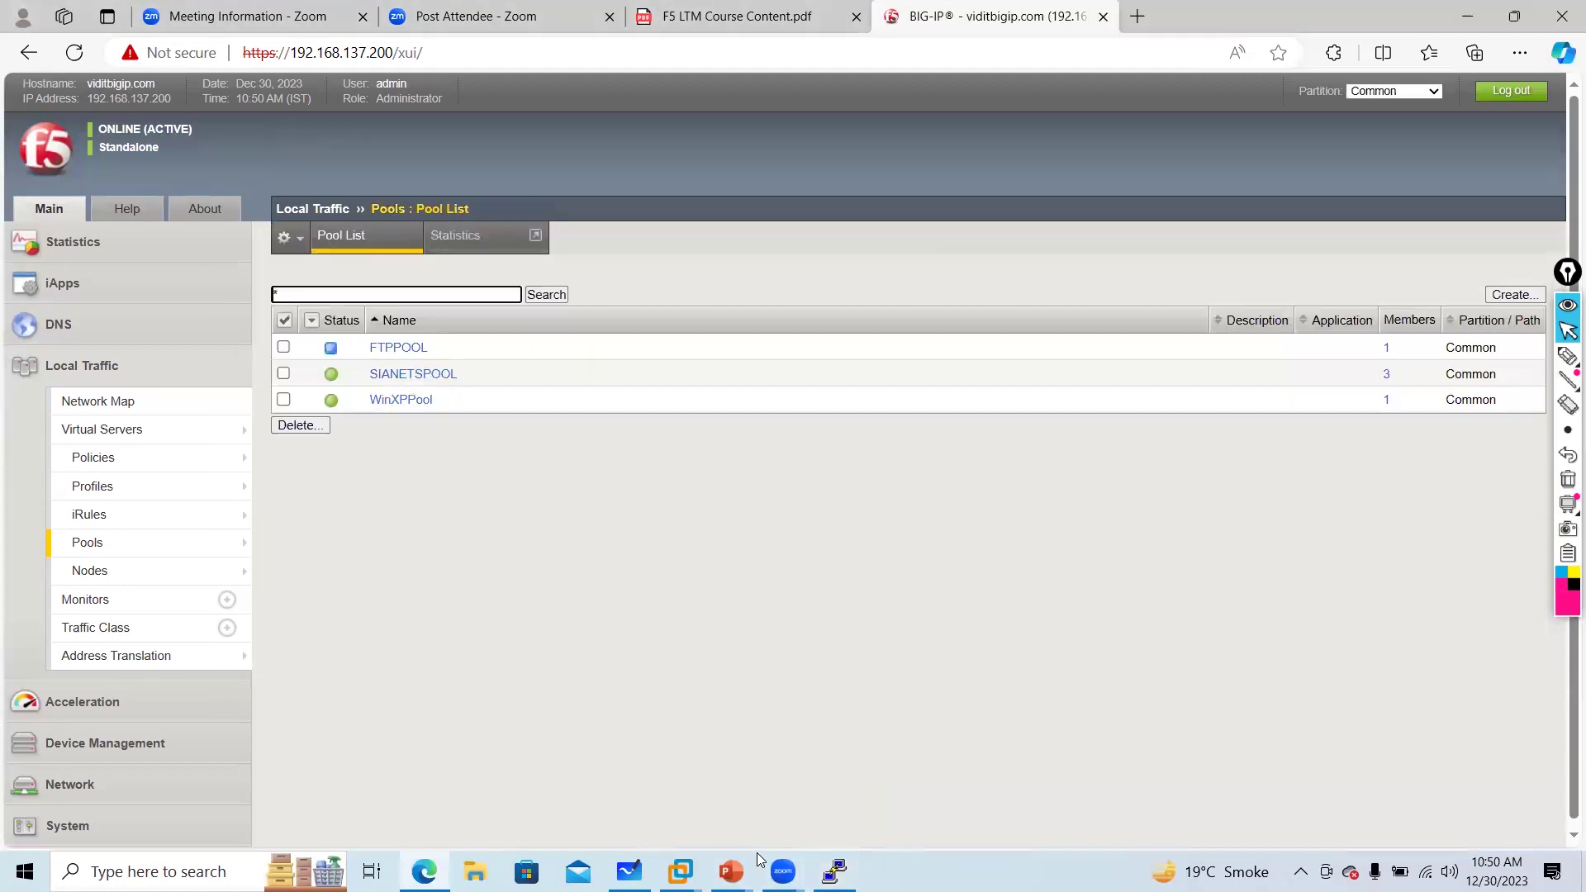
left_click(679, 872)
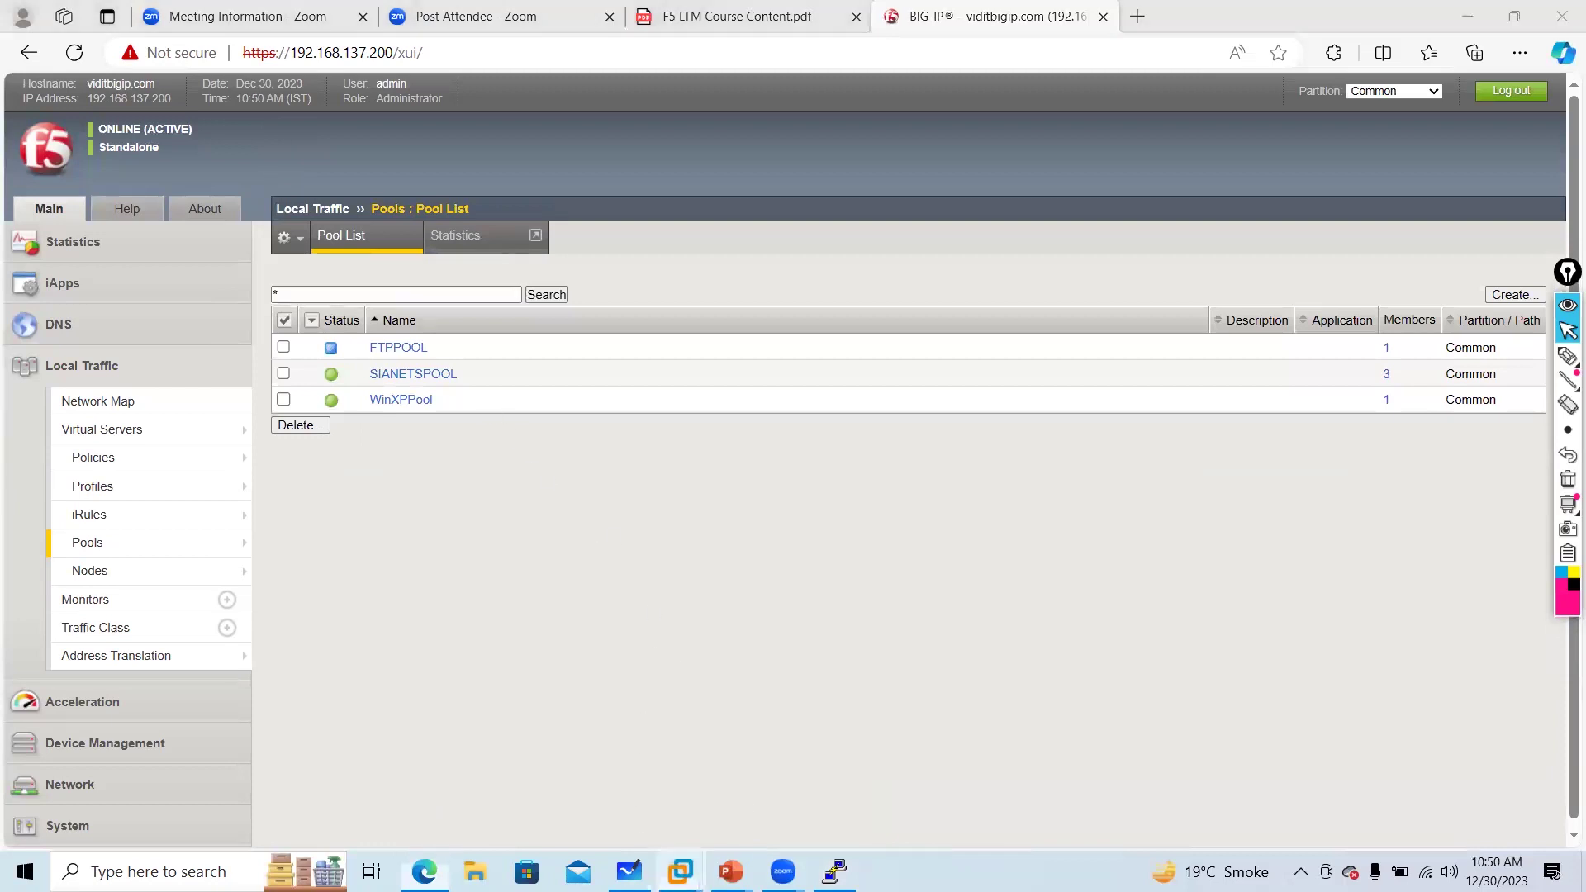
In XP-Outside3's Wireshark, inspect the FTP login packets up to the 530 Permission denied reply.
left_click(1258, 770)
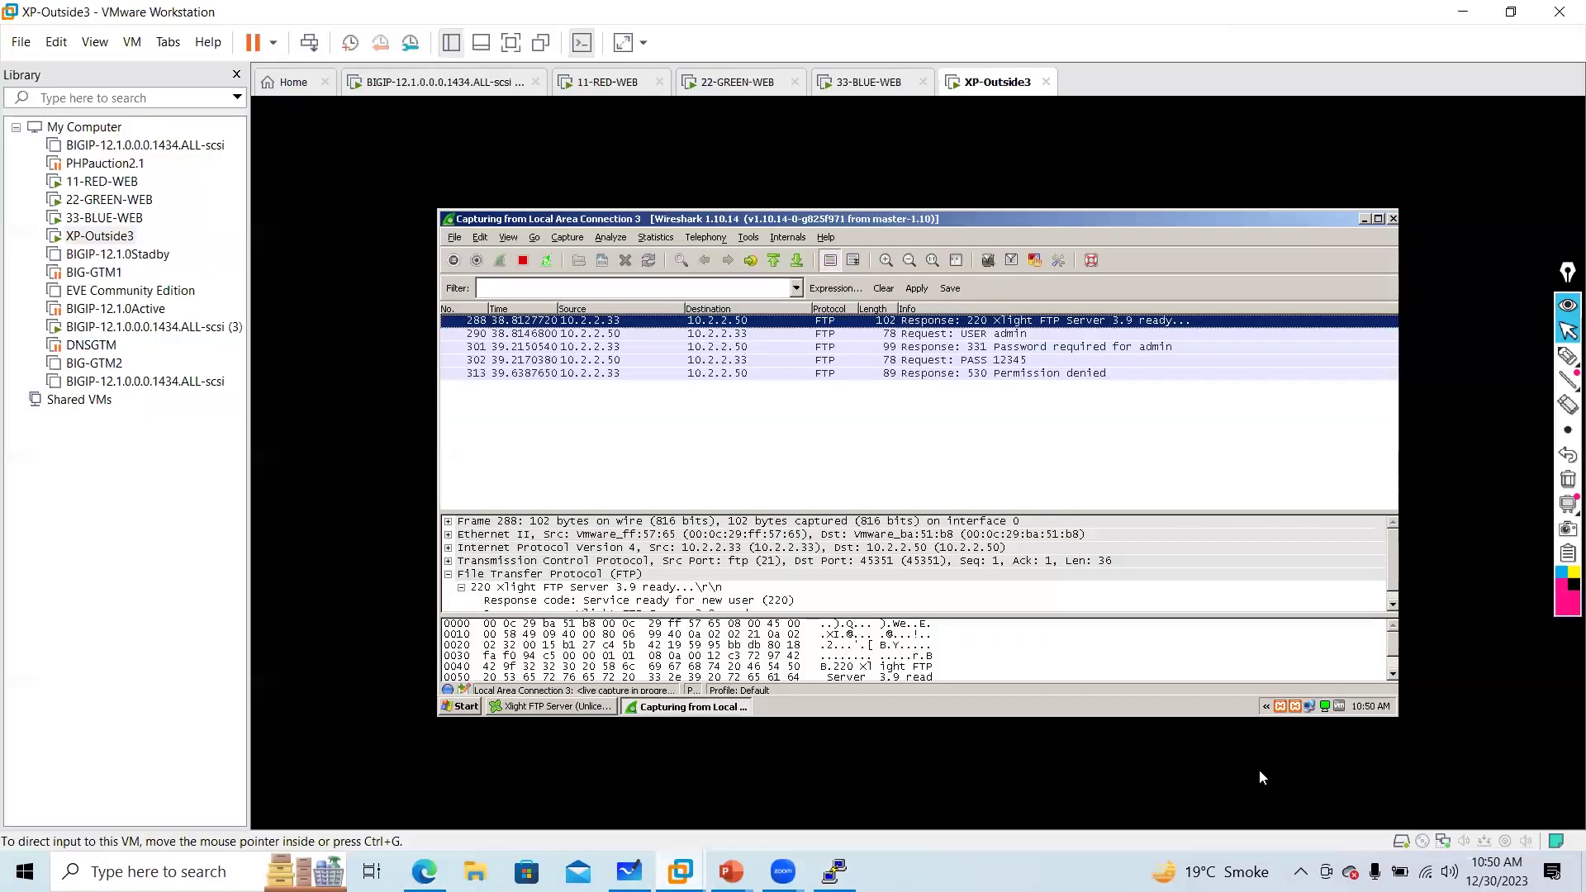
left_click(997, 335)
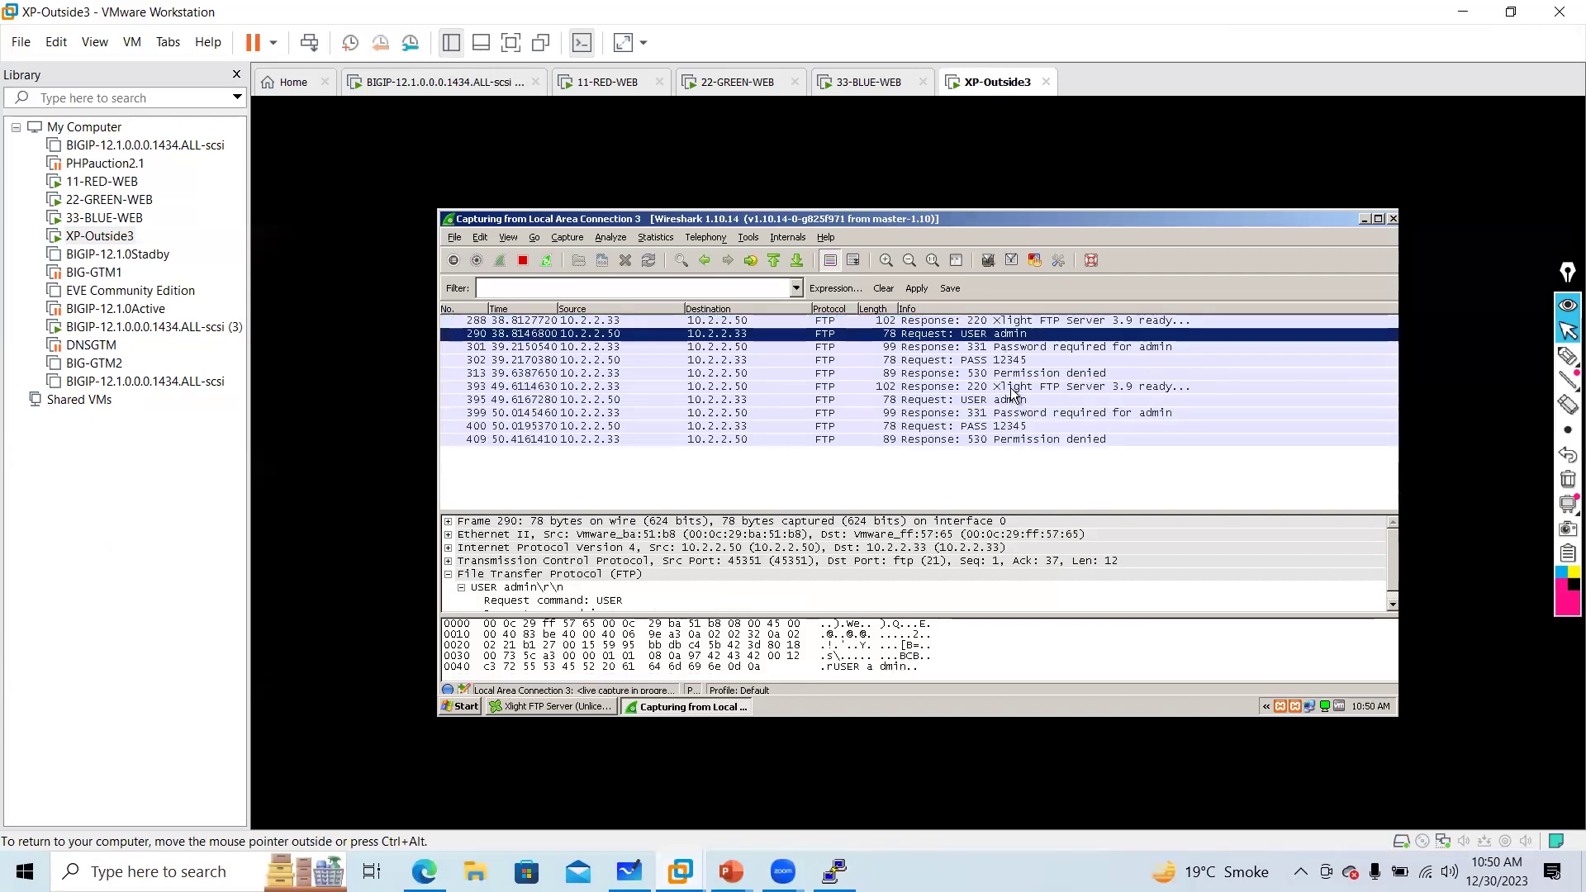
left_click(1011, 387)
left_click(1009, 399)
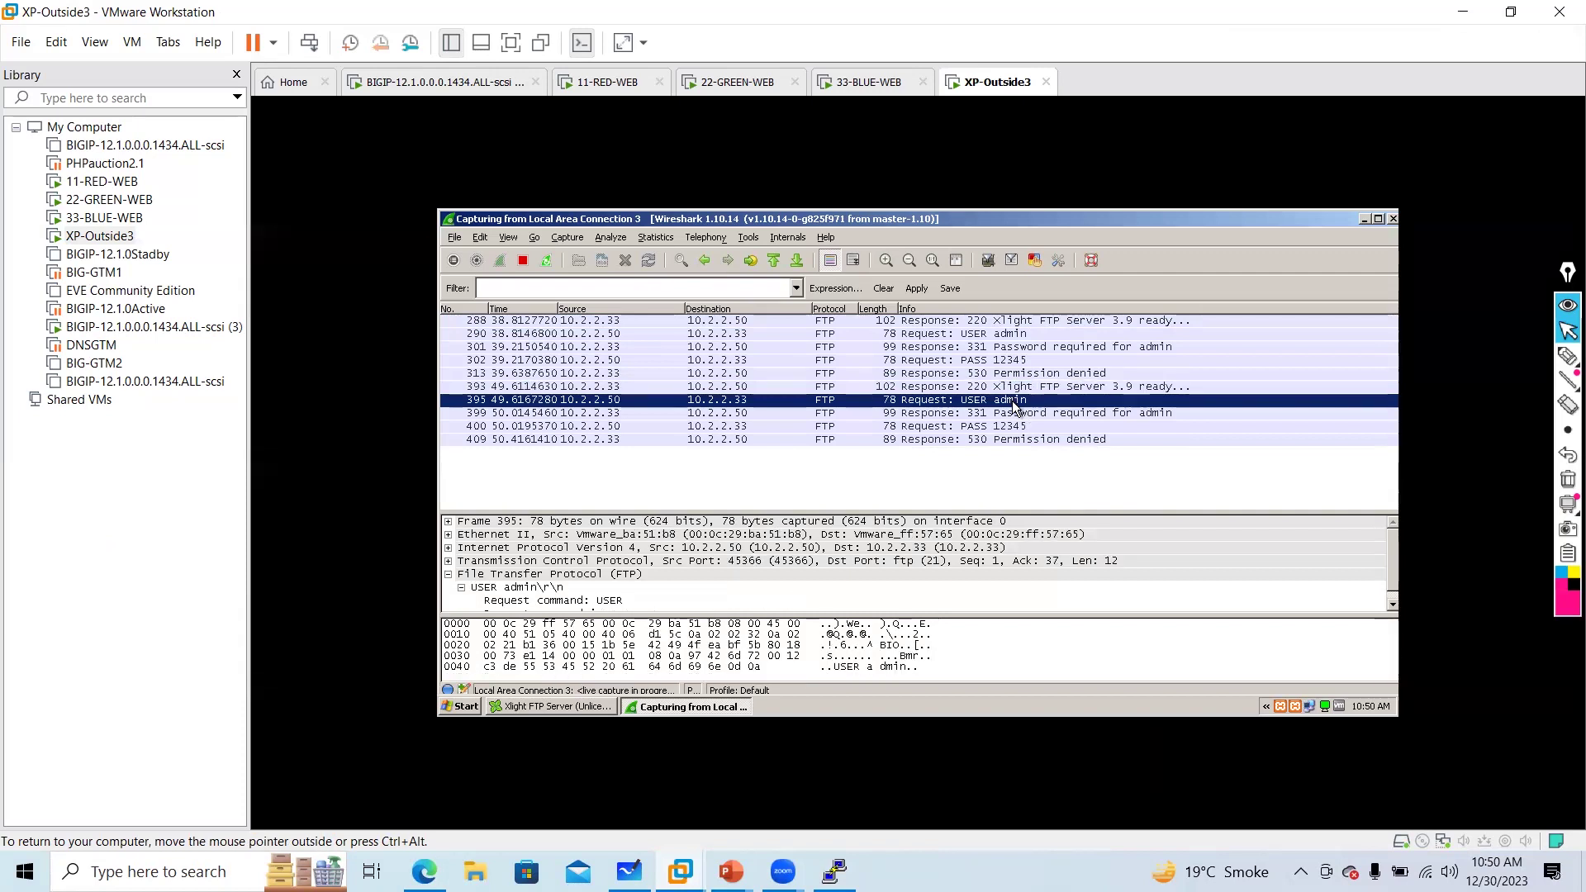
left_click(1022, 413)
left_click(1038, 428)
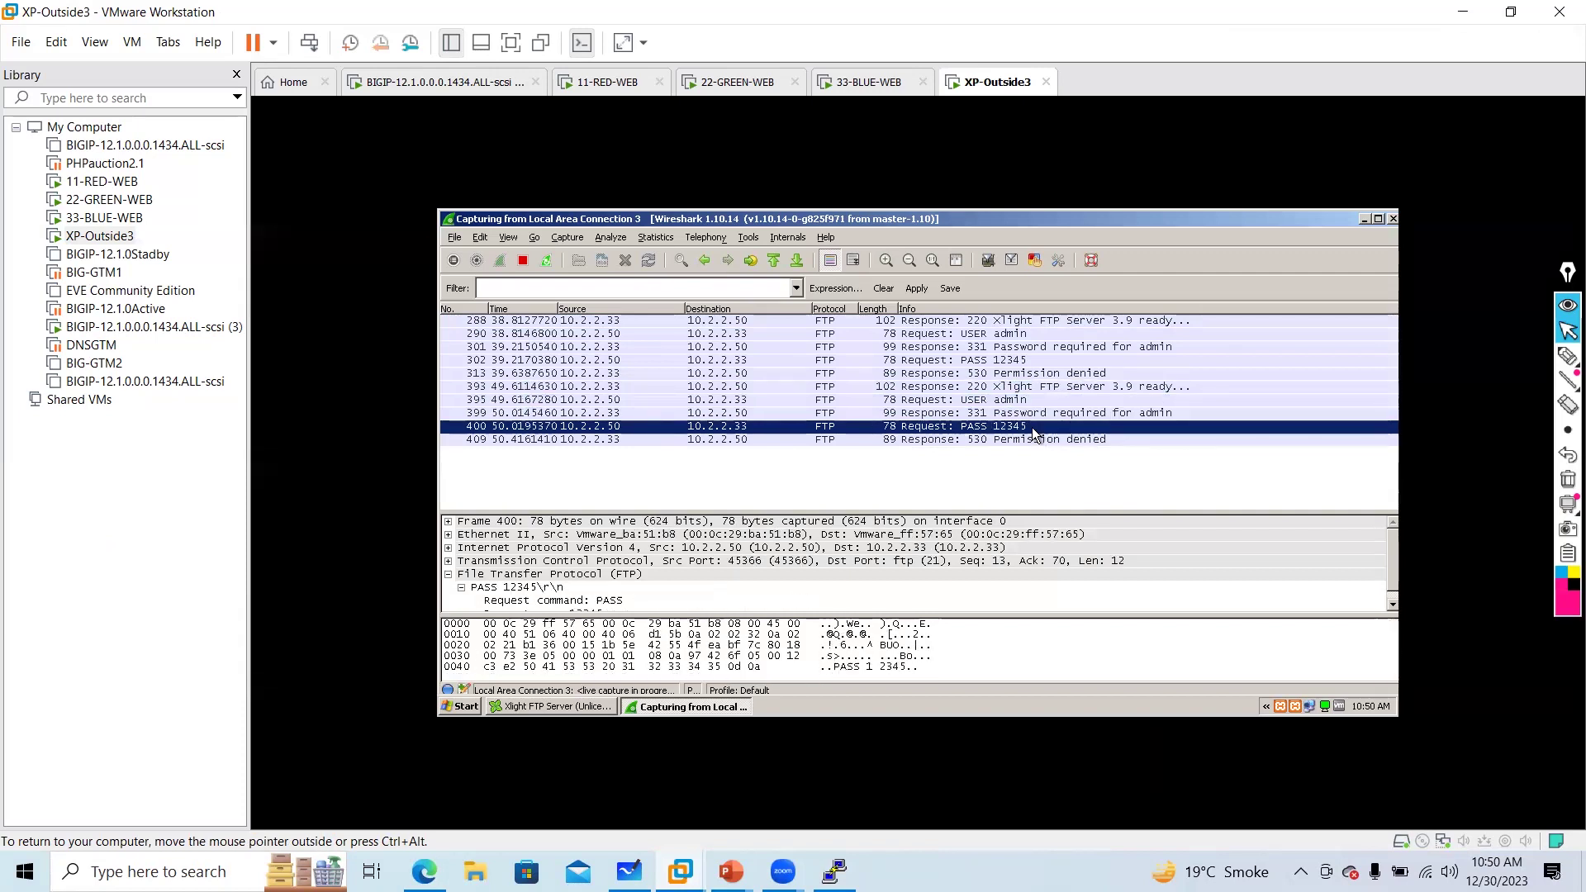
left_click(1032, 437)
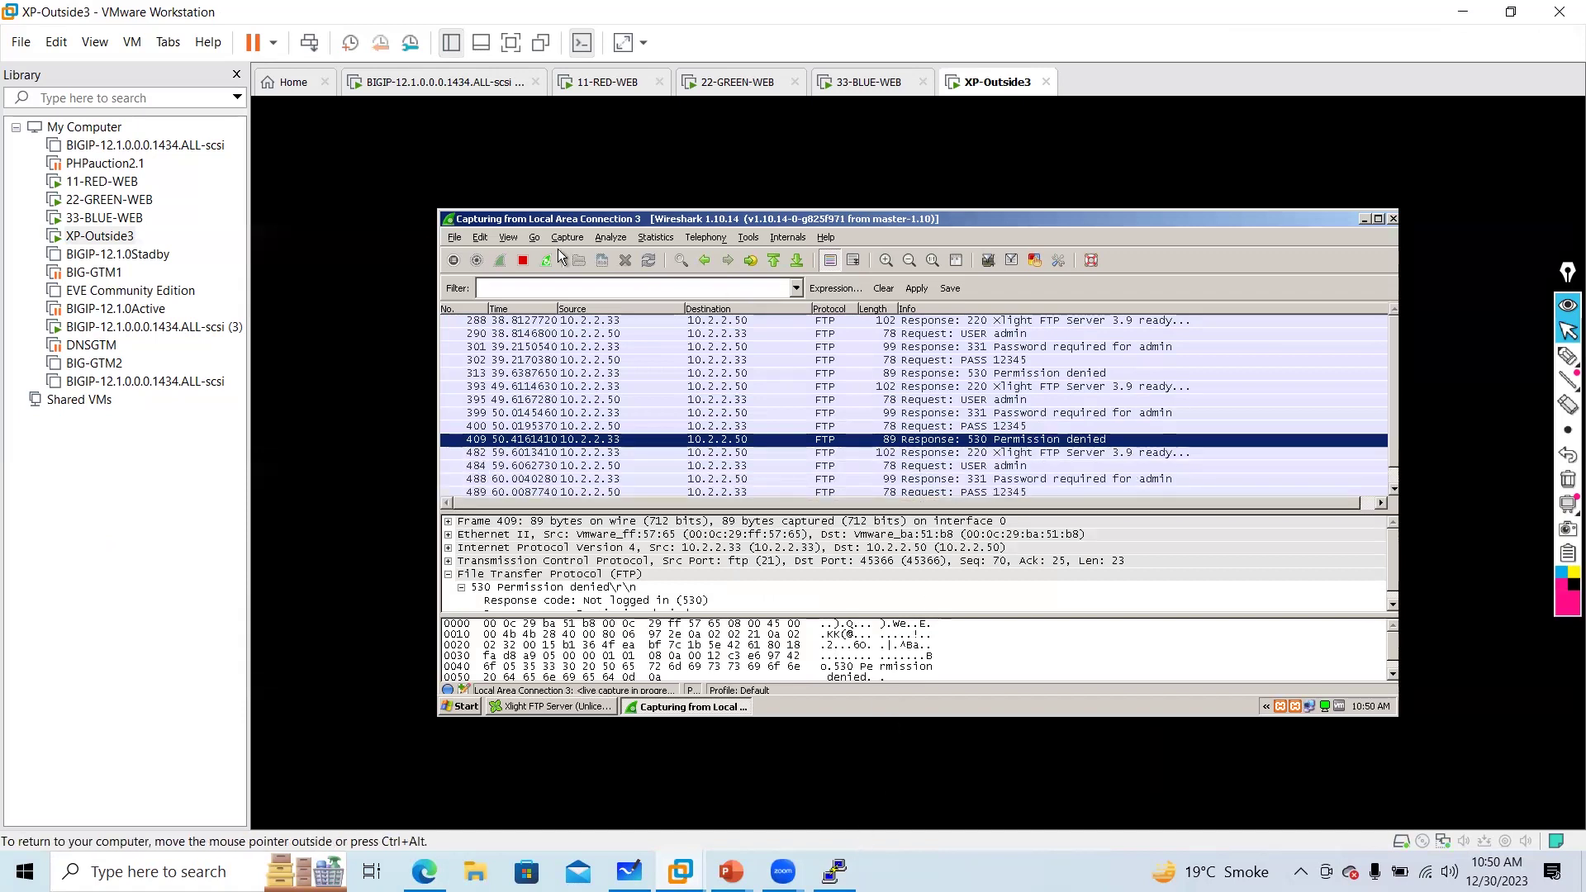
Stop the capture, filter to ftp, and inspect the greeting, USER admin and password packets.
left_click(522, 265)
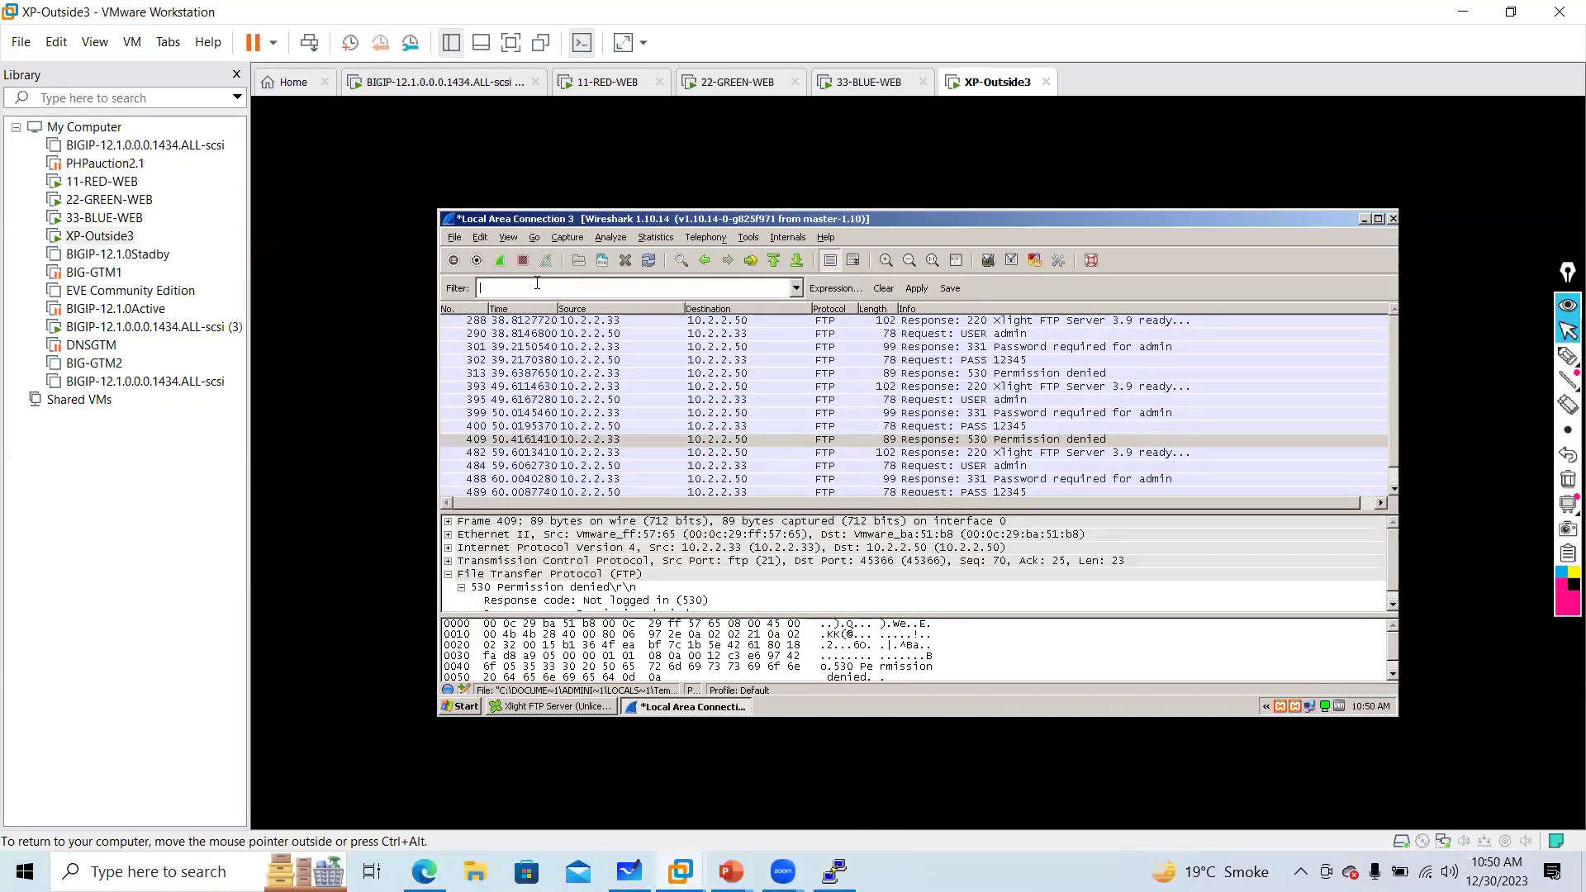
type("ftp")
key("Return")
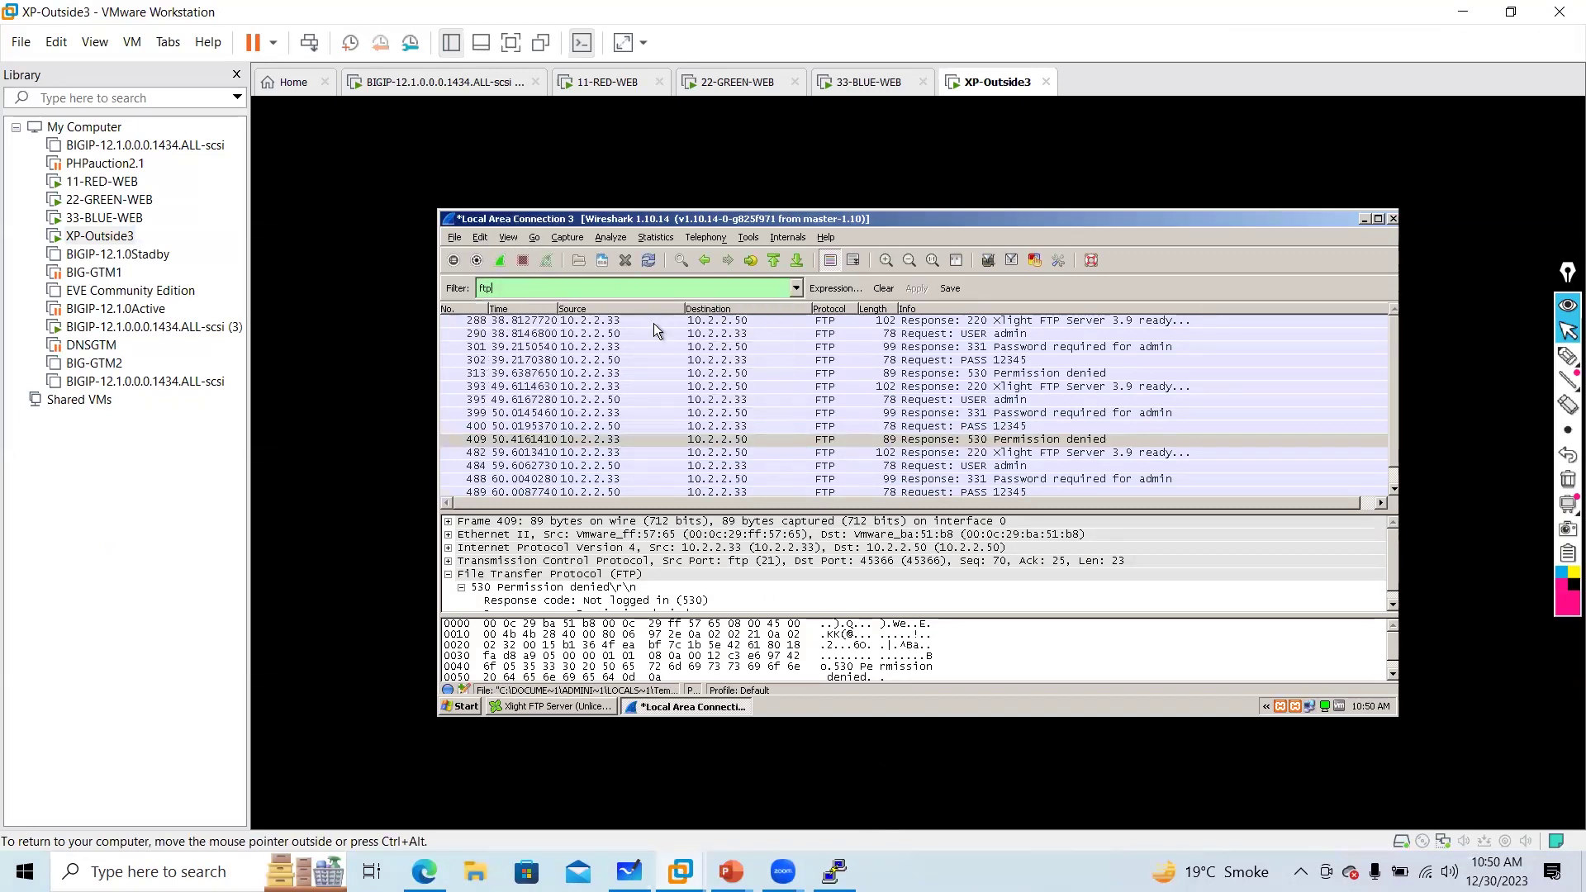
left_click(914, 347)
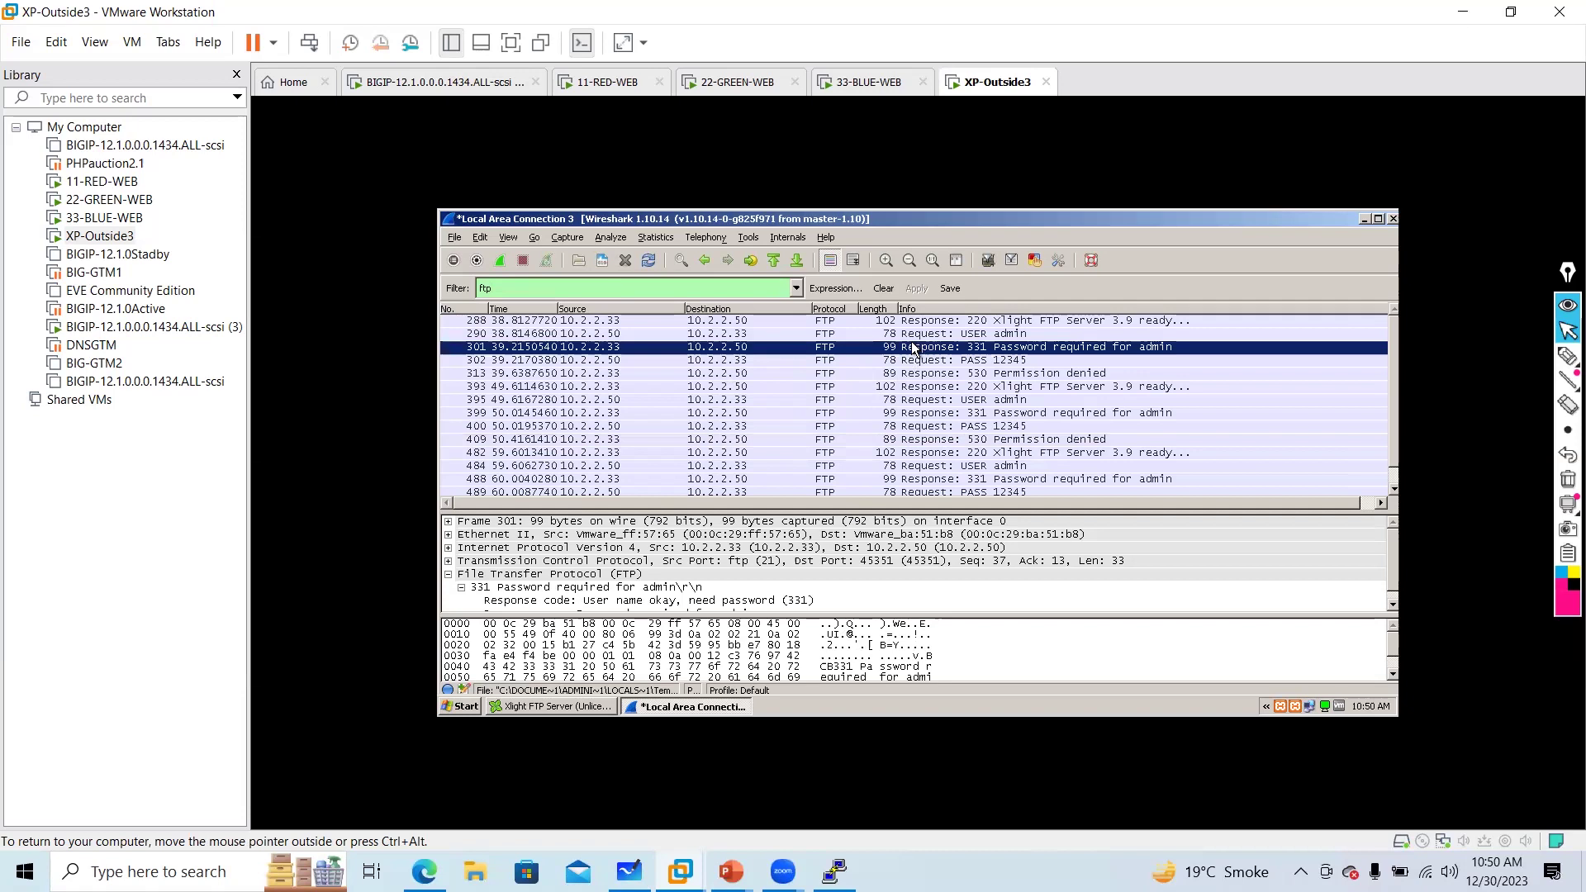
left_click(912, 323)
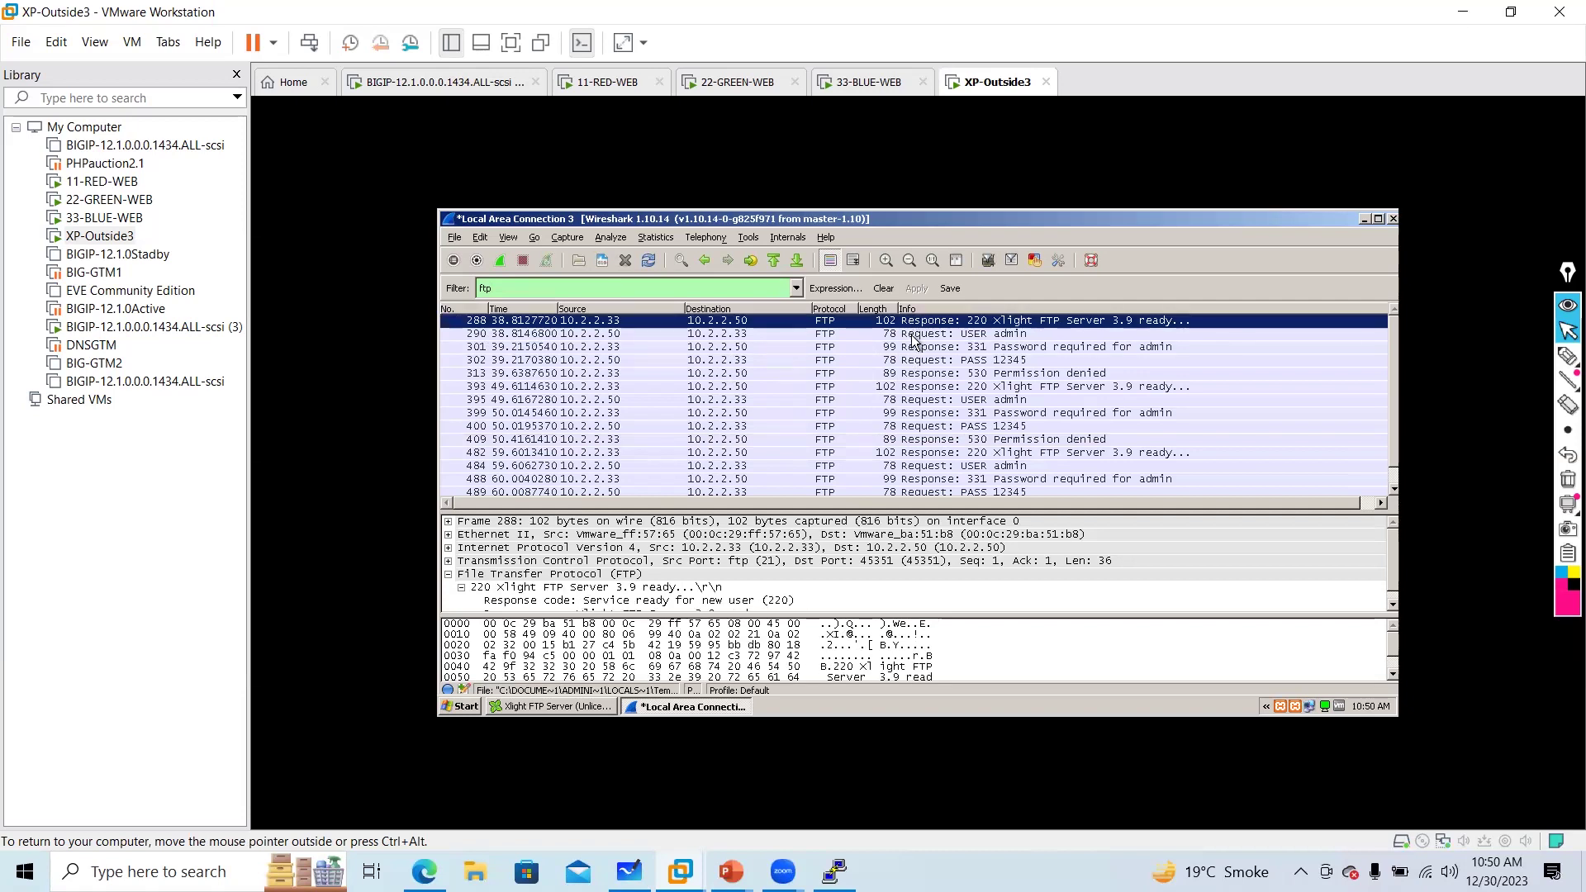
left_click(915, 335)
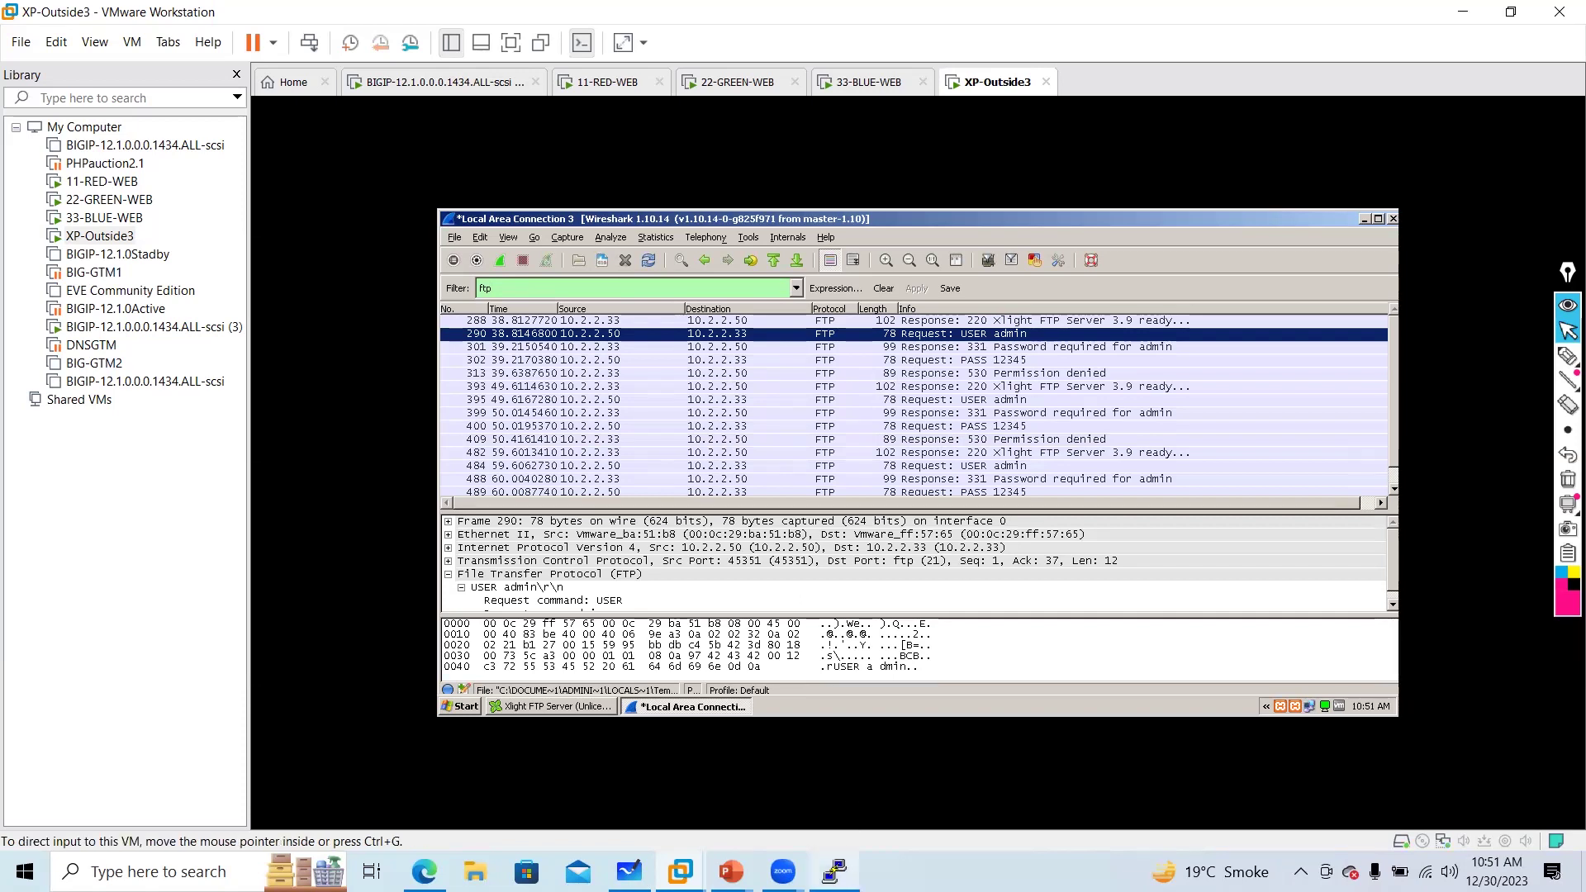
left_click(999, 362)
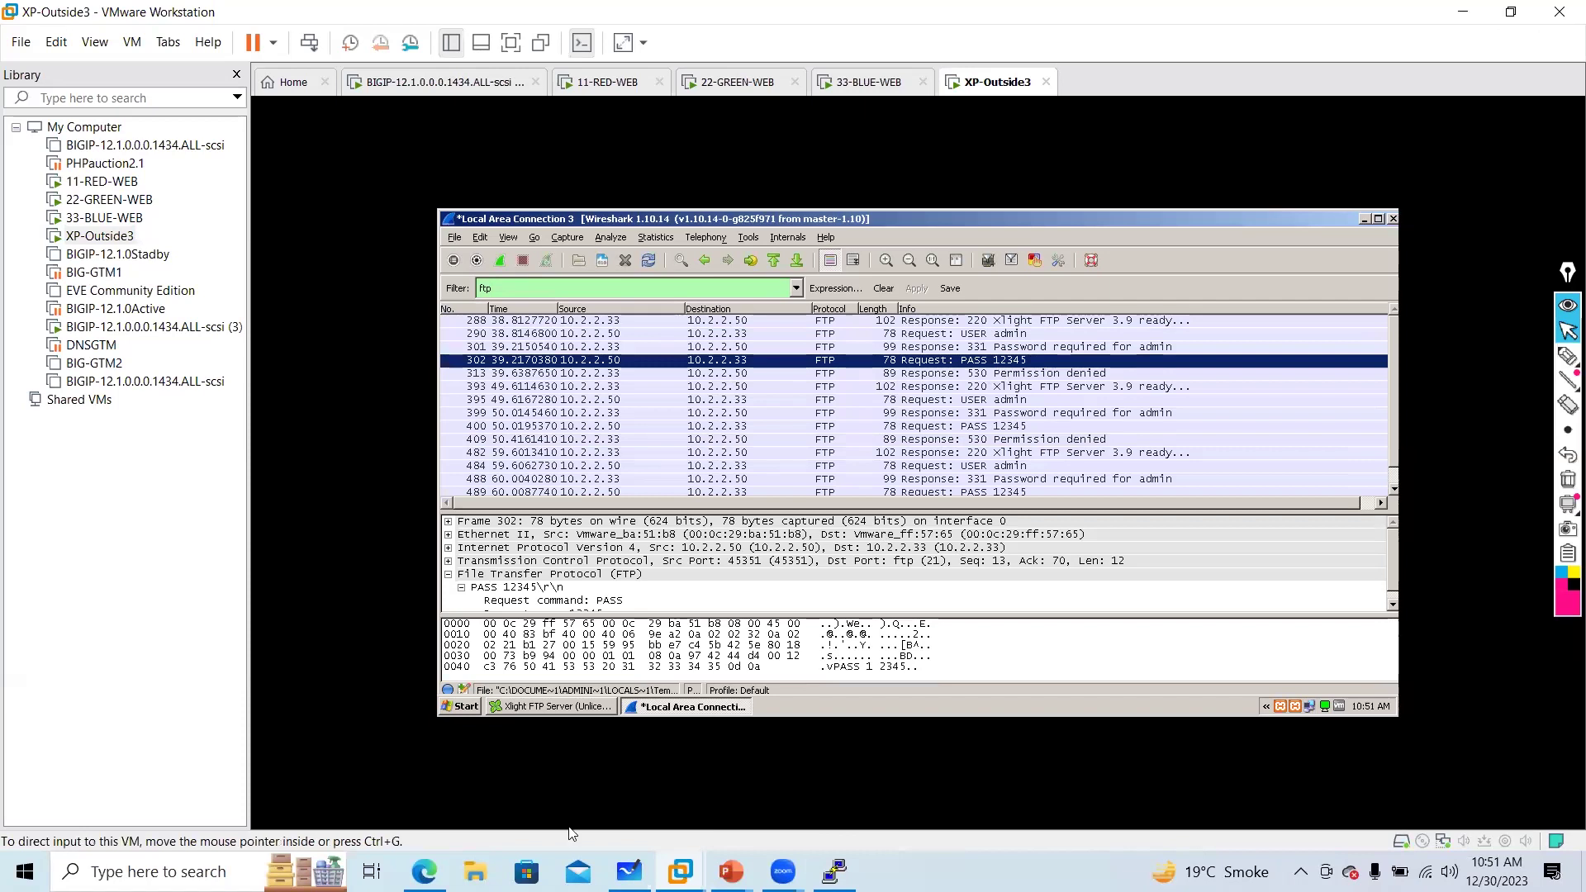
Check the status of FTPPOOL's members.
key("alt+Tab")
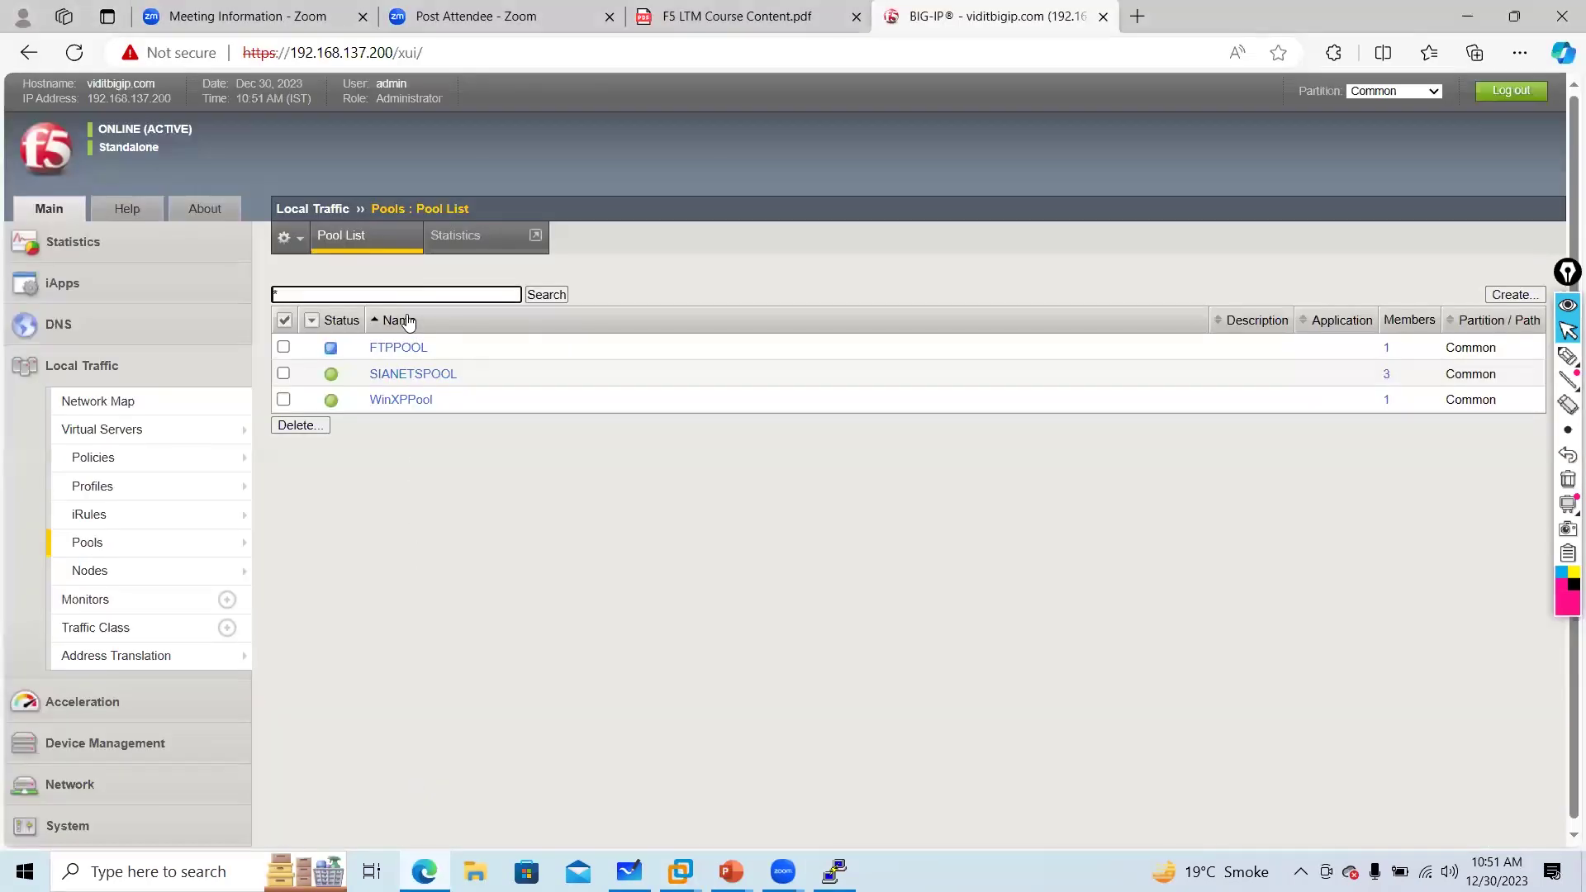
left_click(403, 345)
left_click(456, 248)
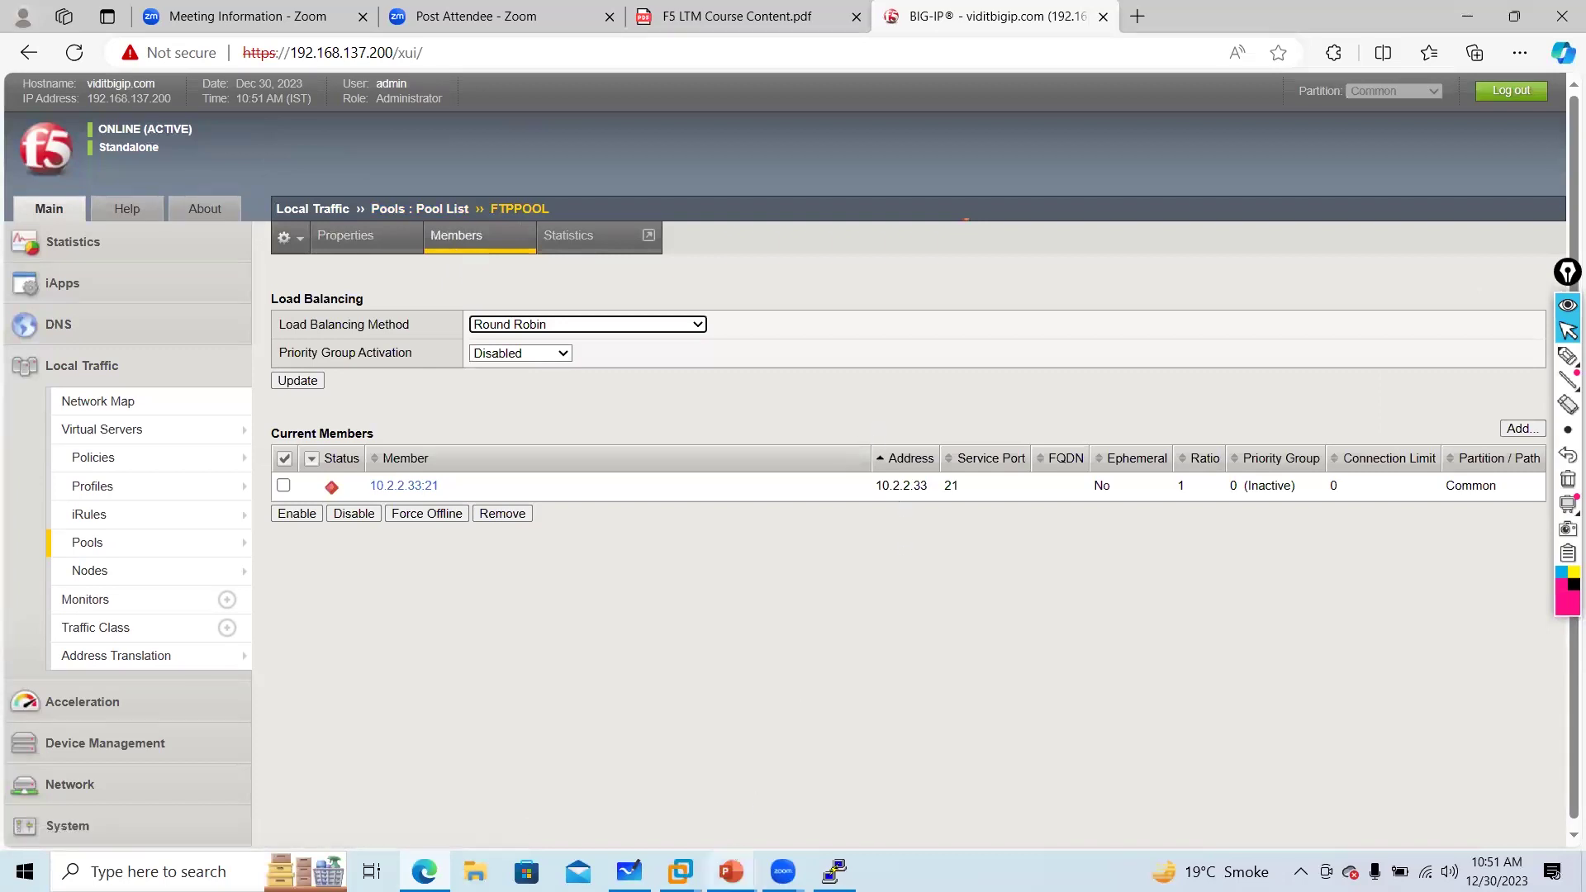
Retype the FTPCUSTOM monitor's password, update it, and return to the Pool List.
left_click(198, 600)
left_click(347, 357)
left_click(499, 595)
key("ctrl+a")
left_click(287, 699)
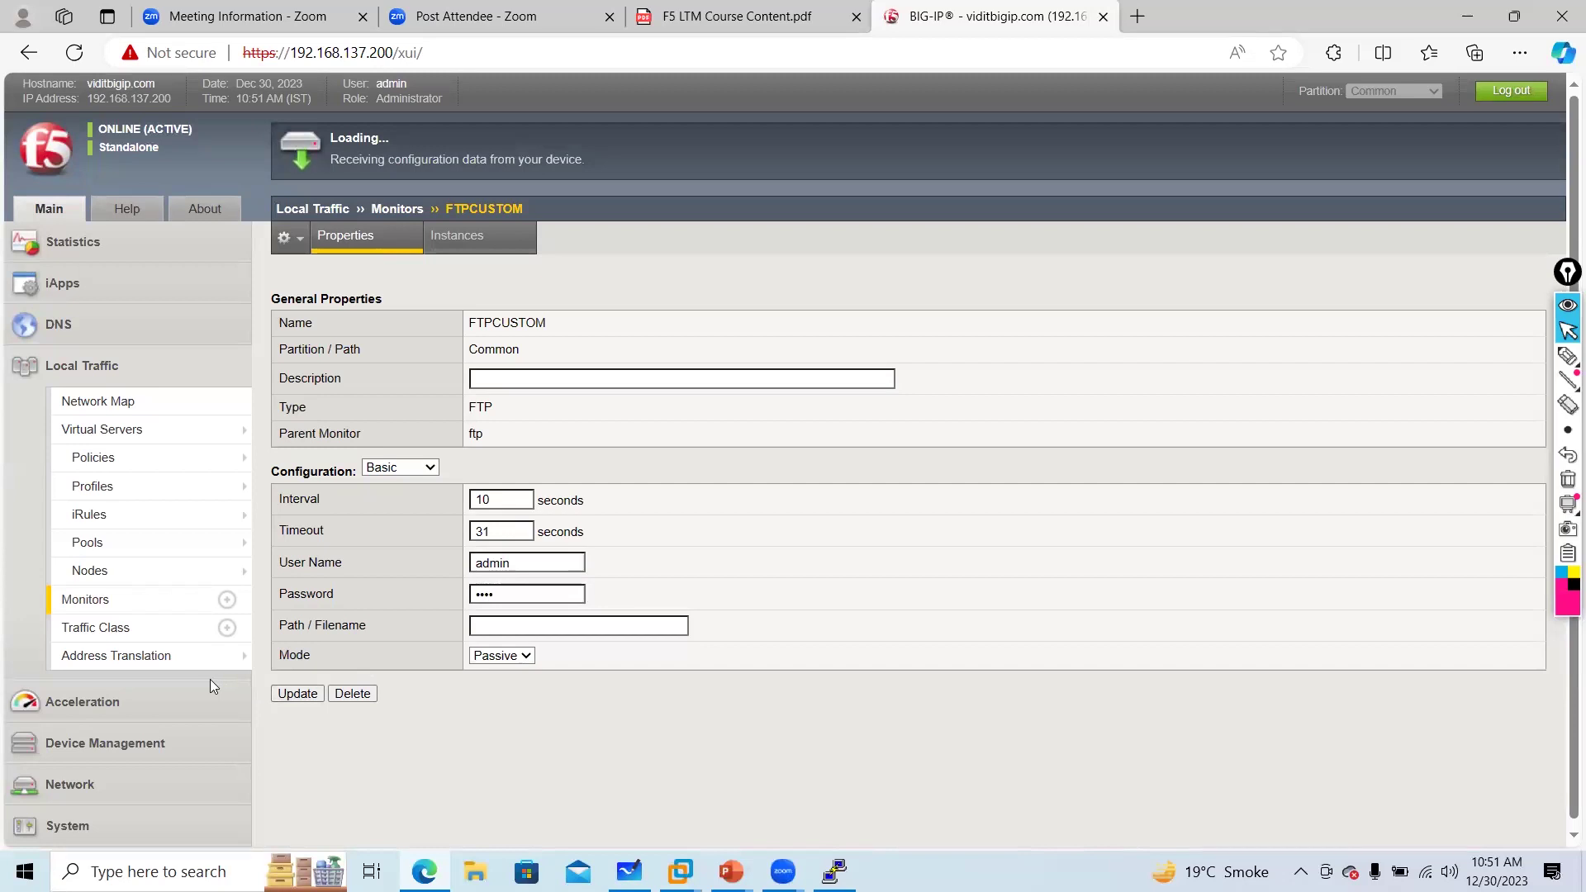
left_click(97, 545)
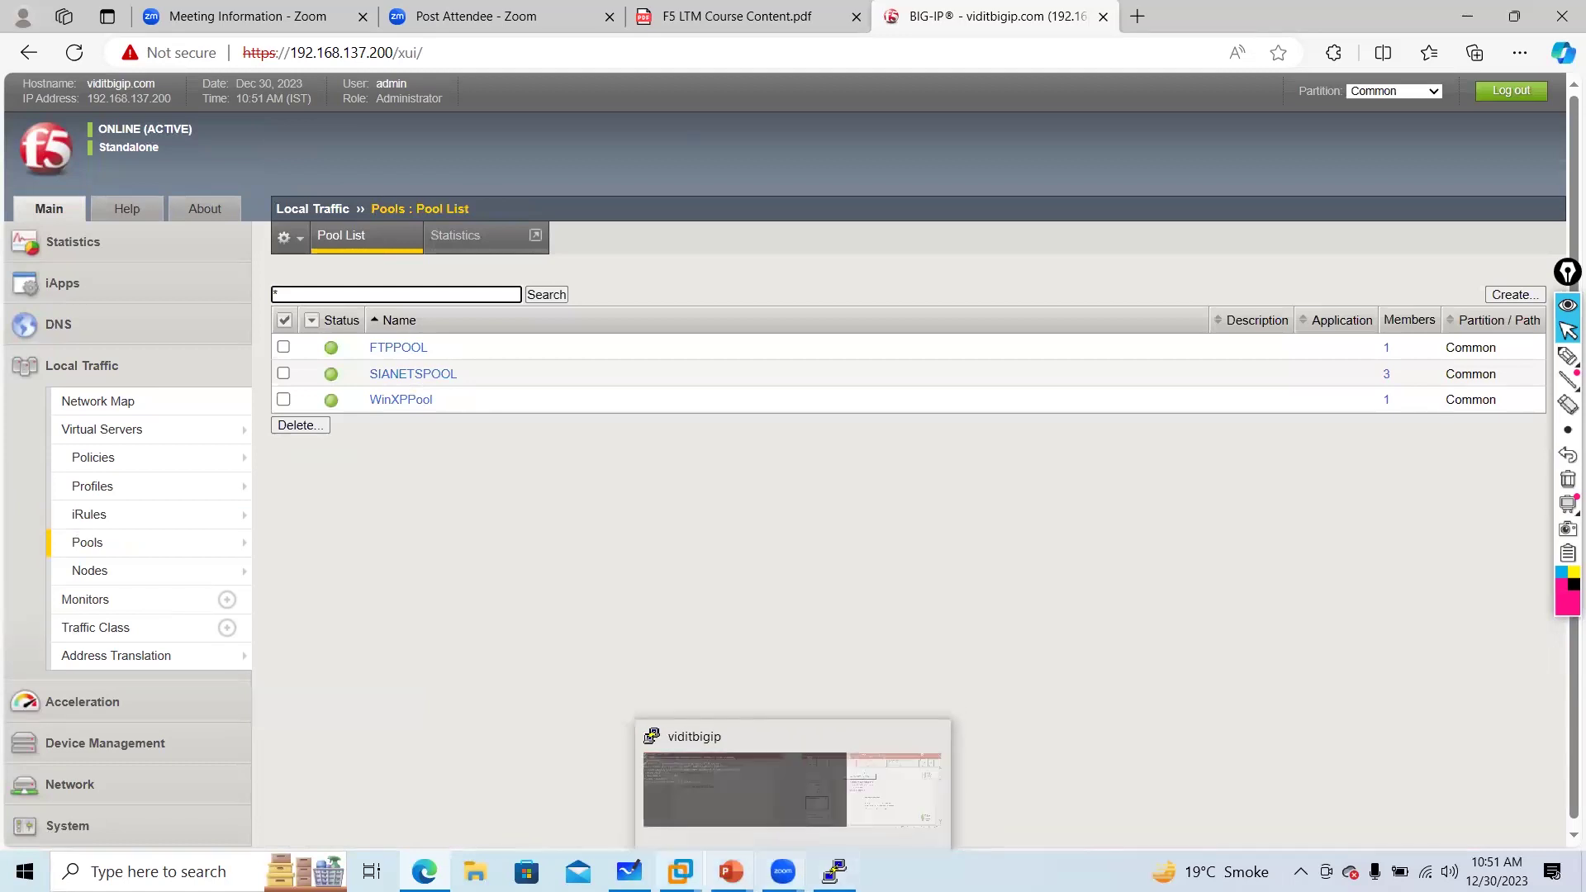
Restart the XP-Outside3 Wireshark capture without saving and remove the ftp filter.
mouse_move(680, 872)
left_click(1208, 750)
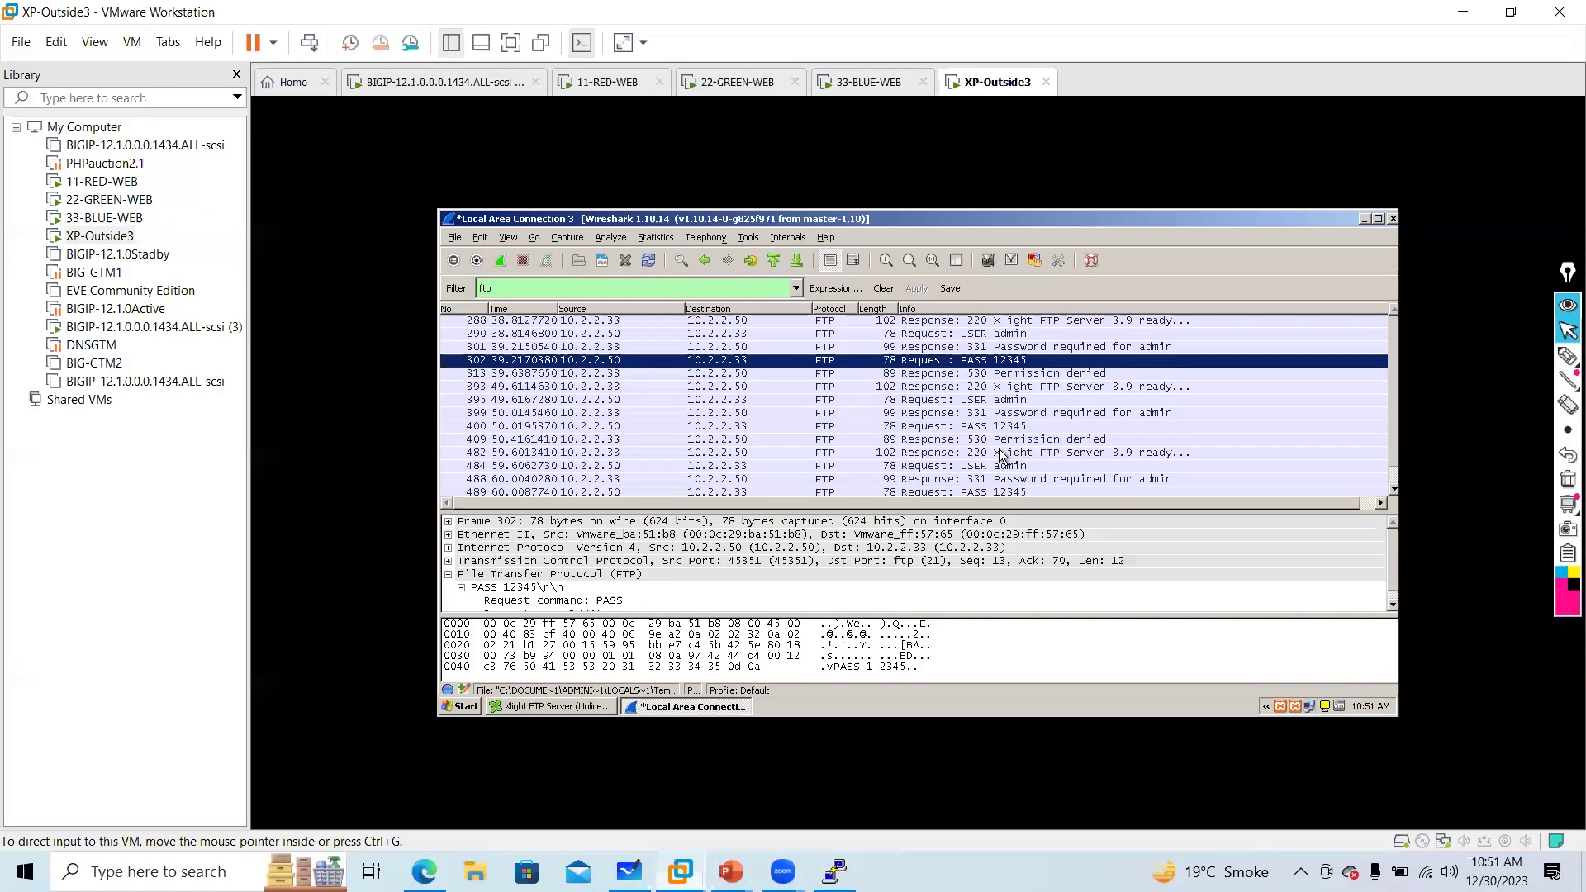
scroll(966, 437, "up", 1)
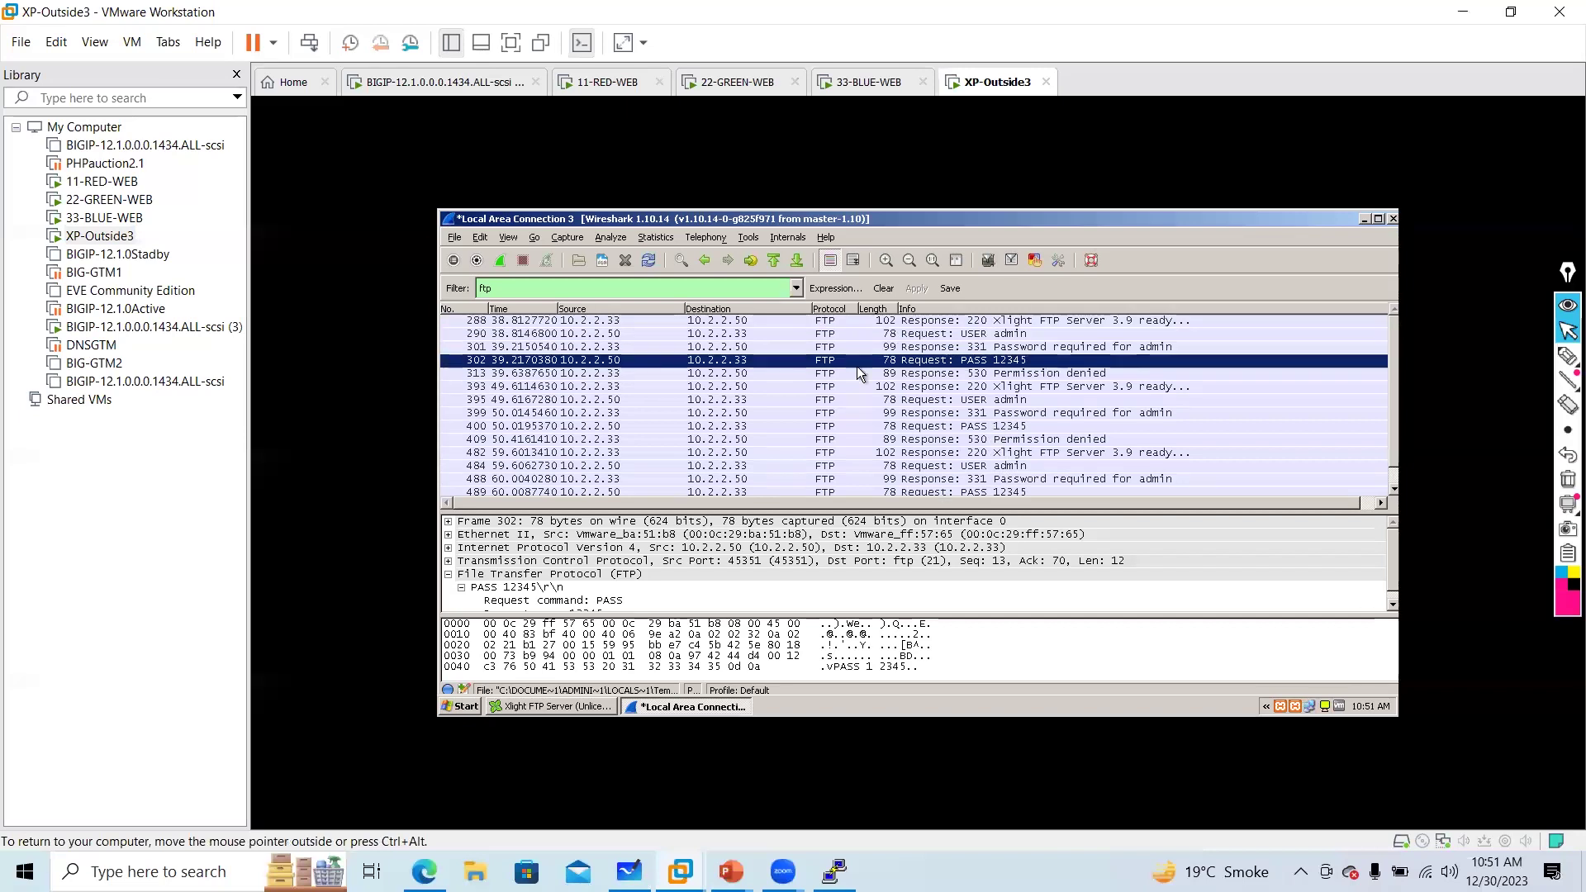
left_click(508, 261)
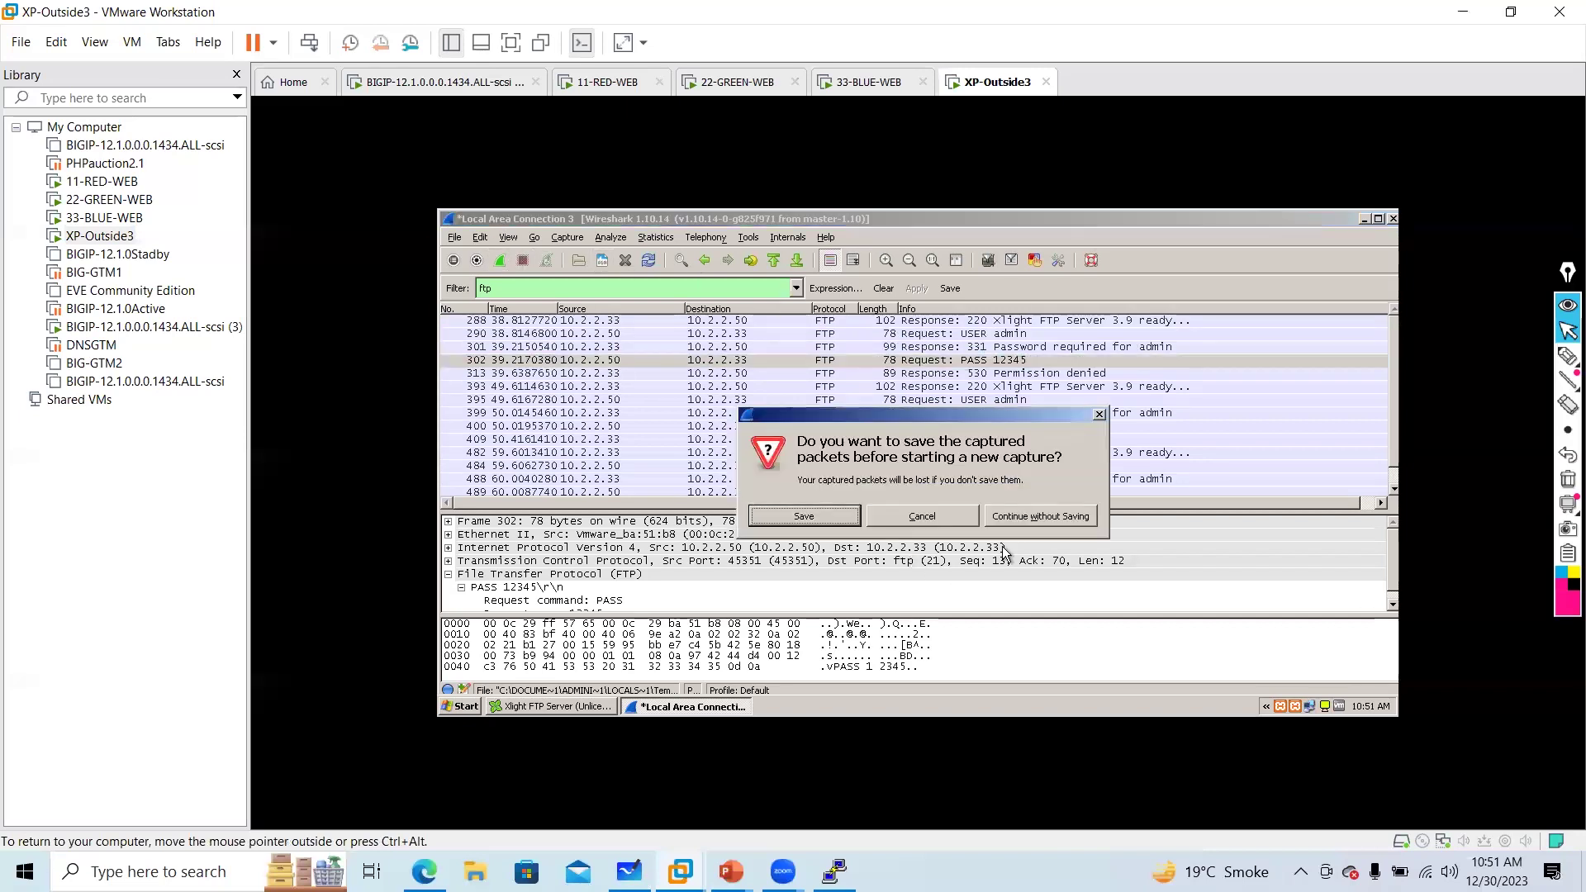
left_click(1037, 518)
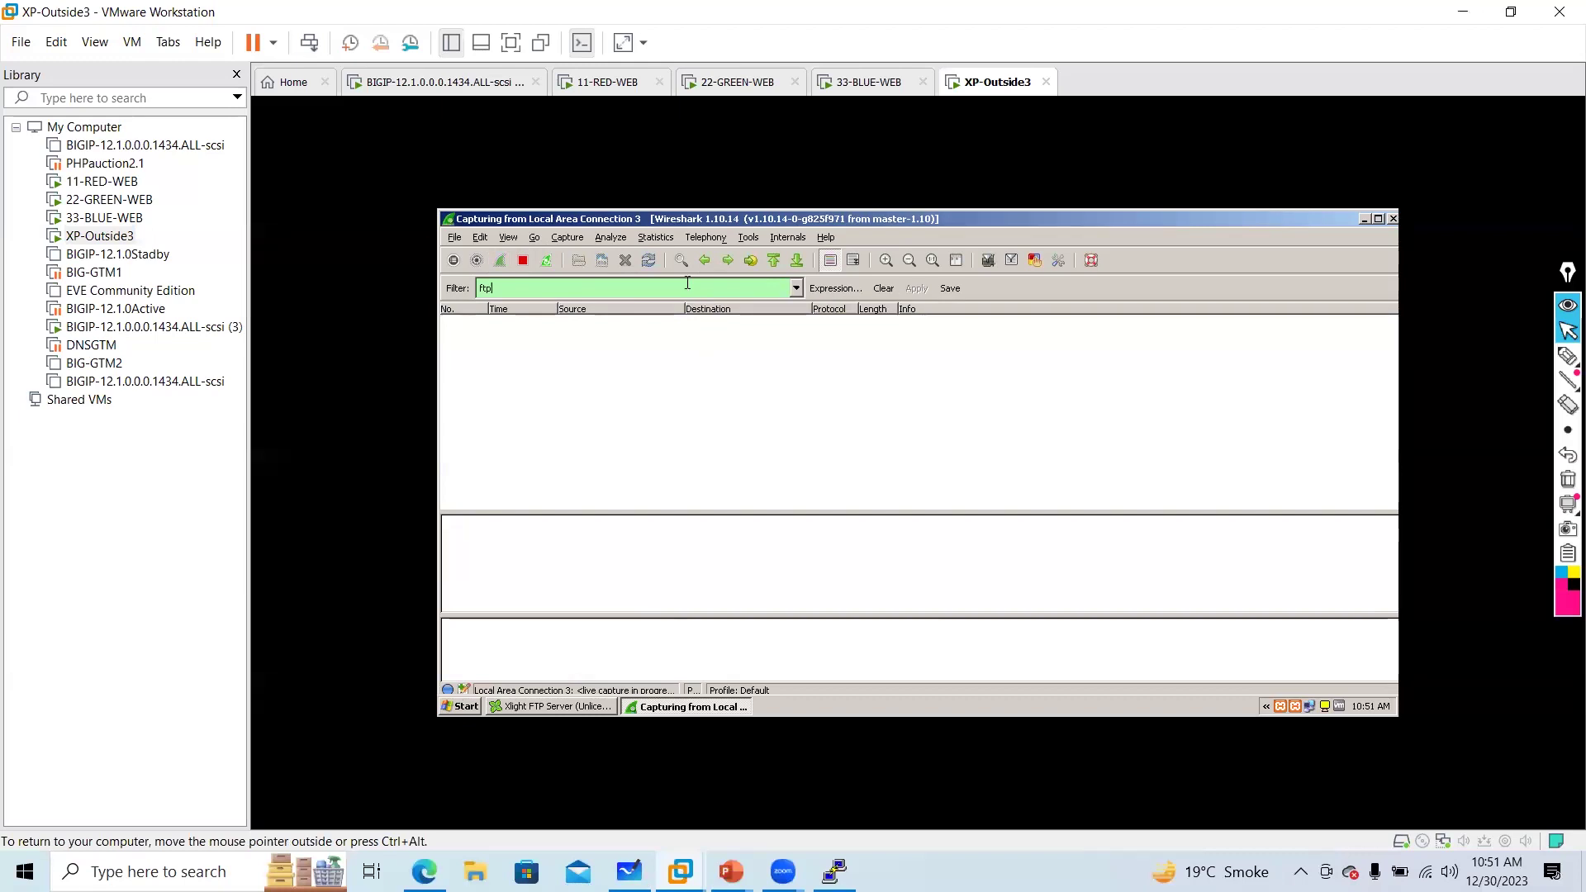
key("BackSpace")
key("BackSpace")
key("BackSpace")
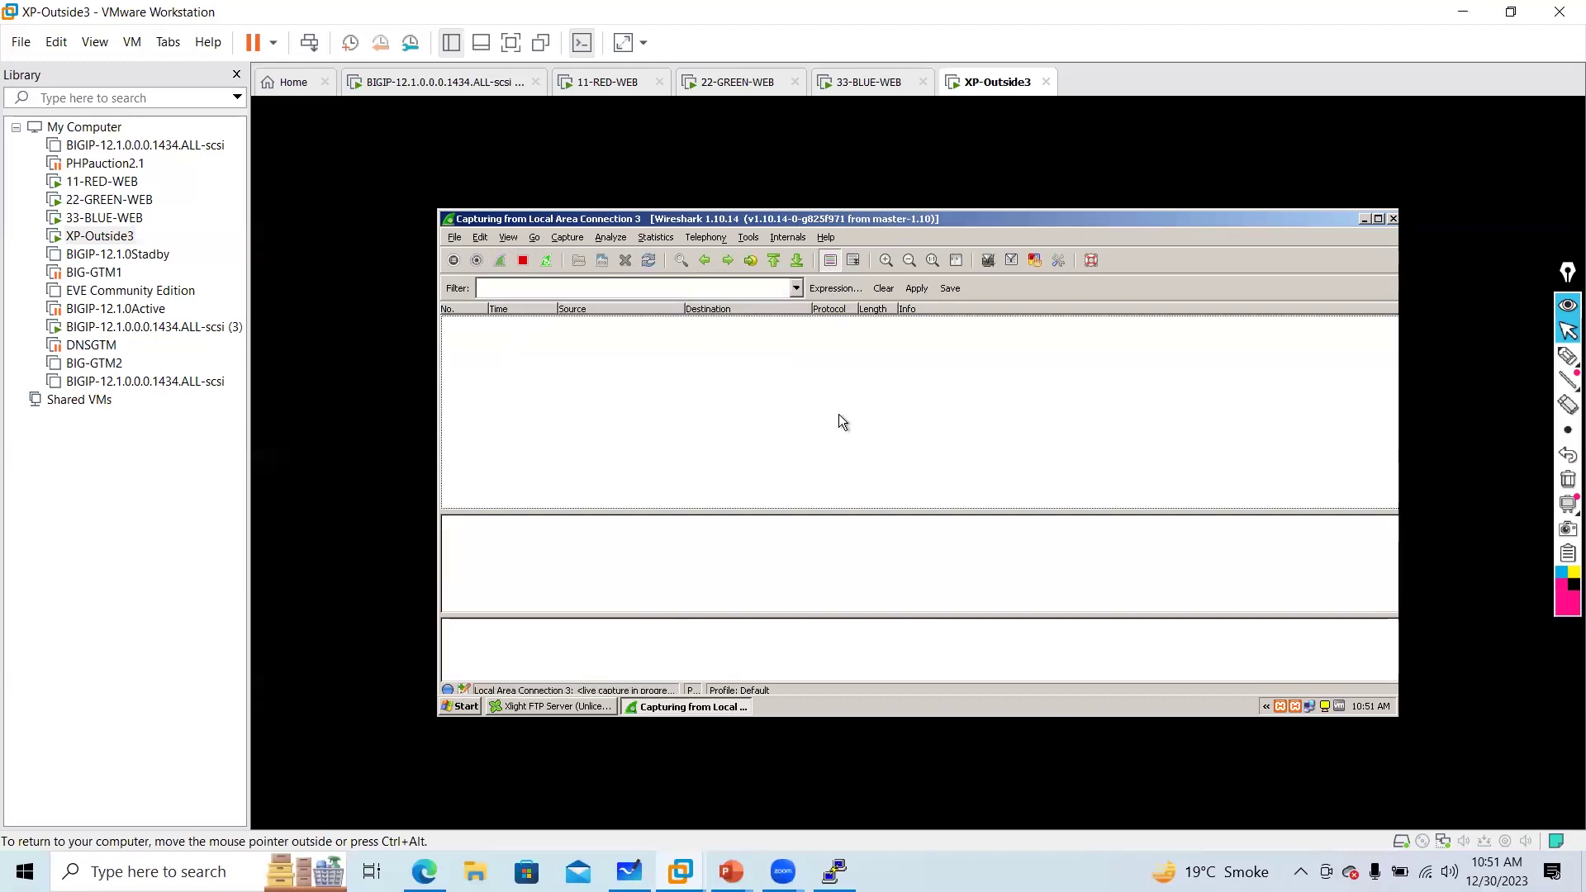
Stop the new capture and reapply the ftp display filter.
left_click(424, 872)
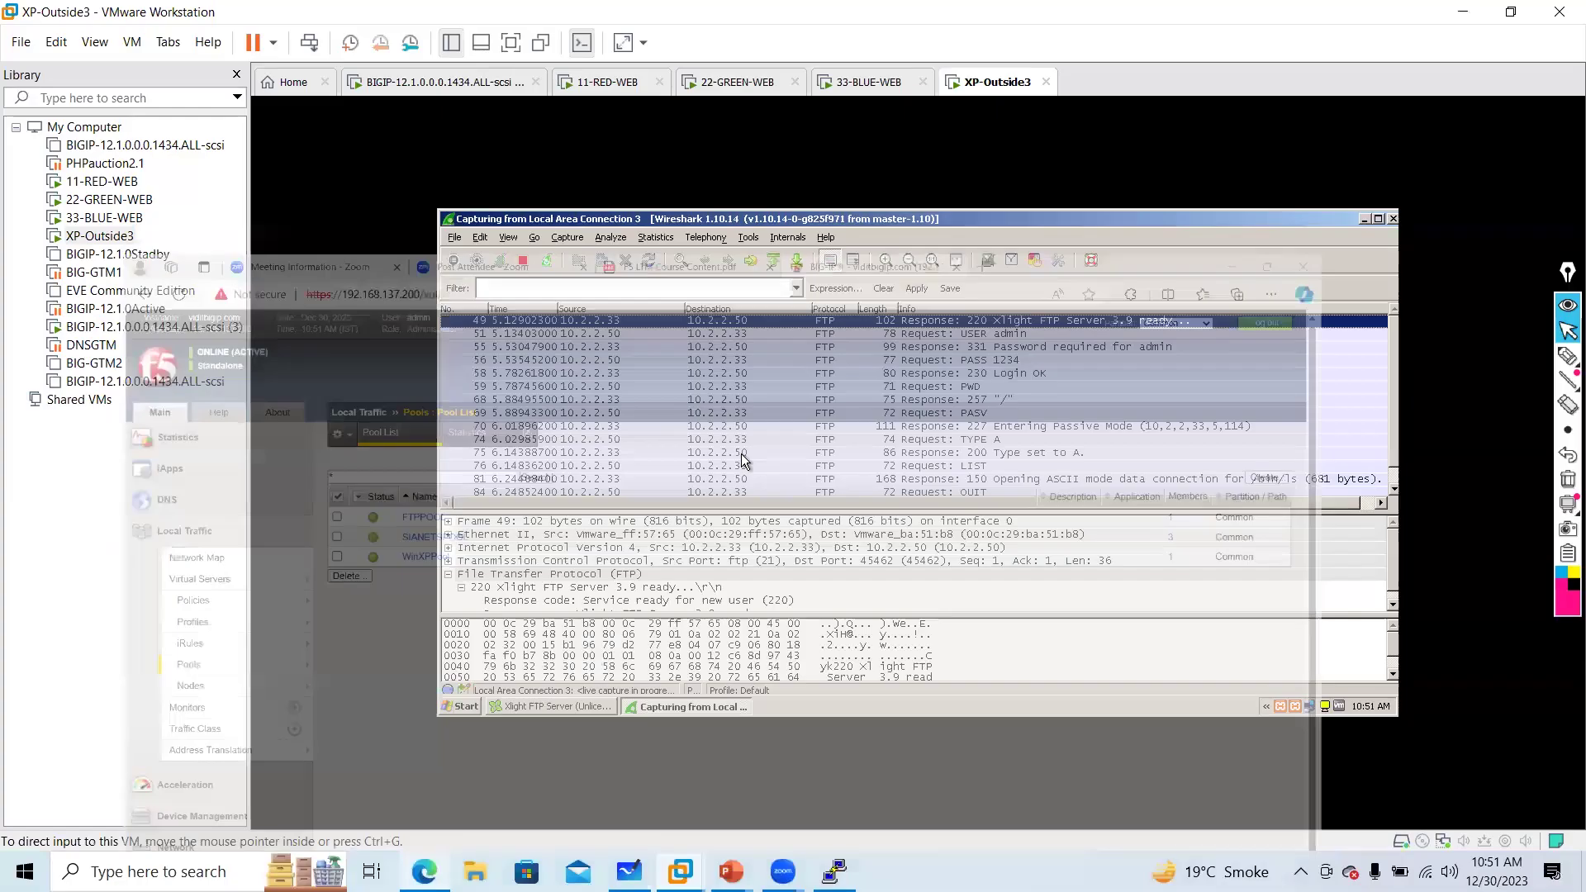
left_click(680, 872)
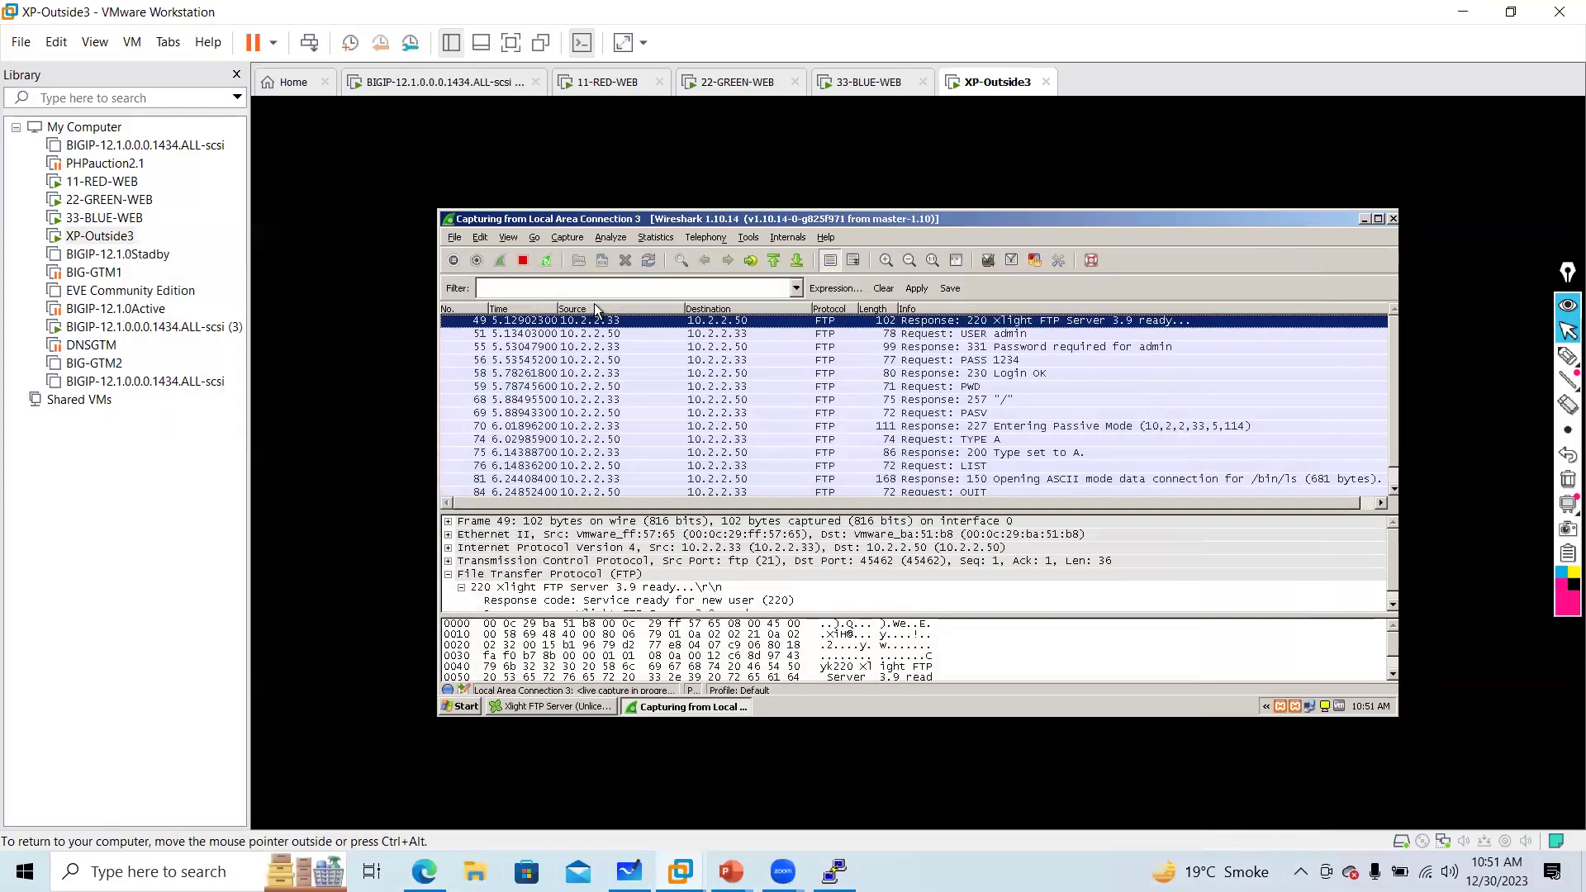
left_click(524, 260)
left_click(560, 288)
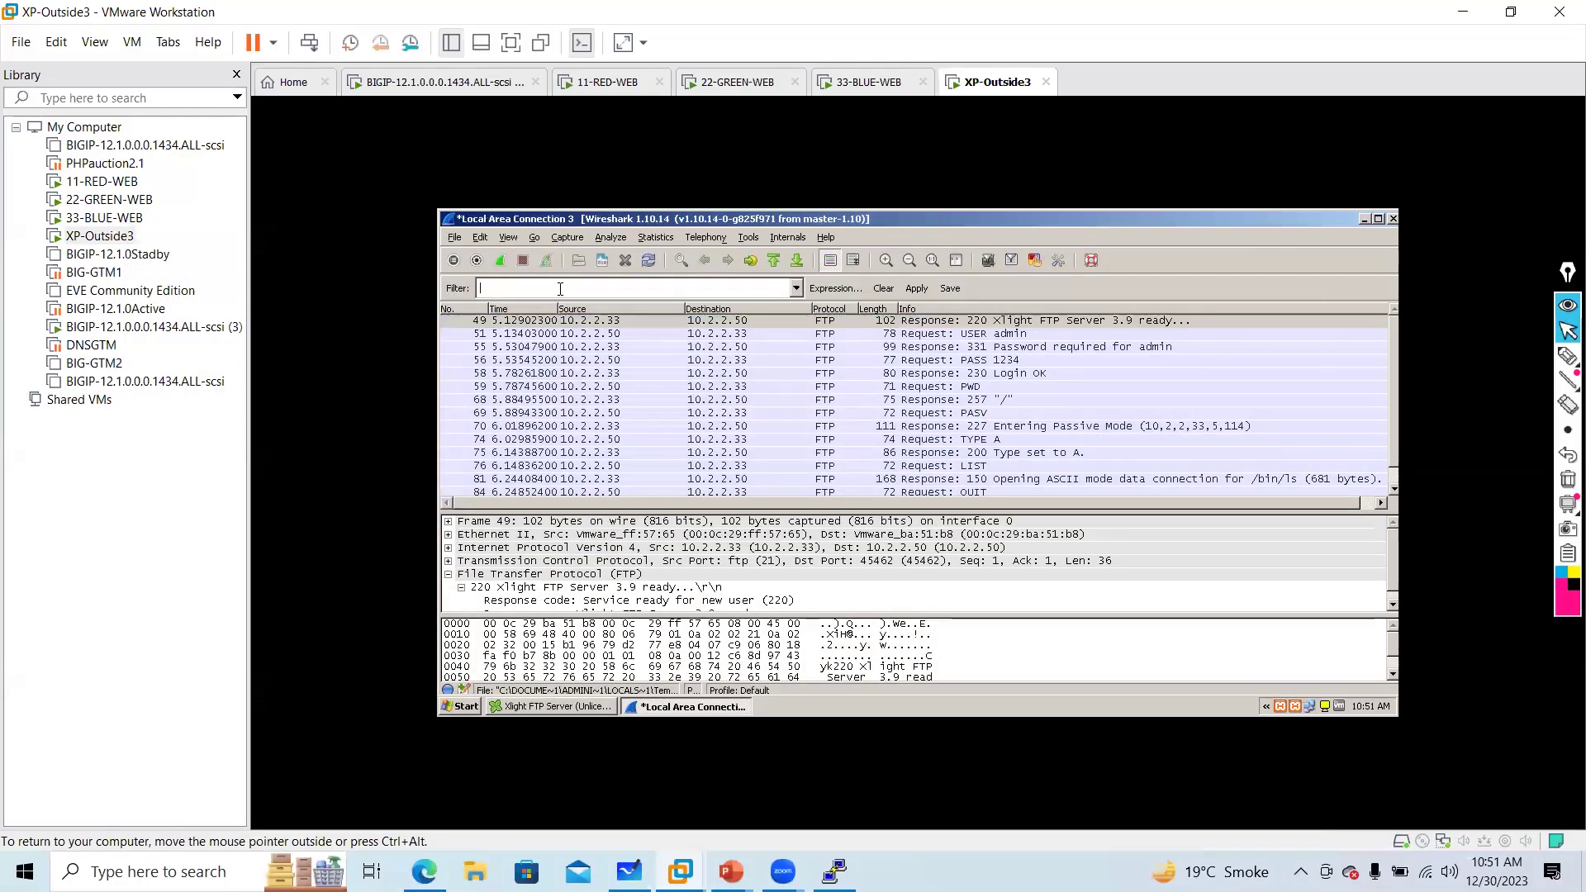
type("ftp")
key("Return")
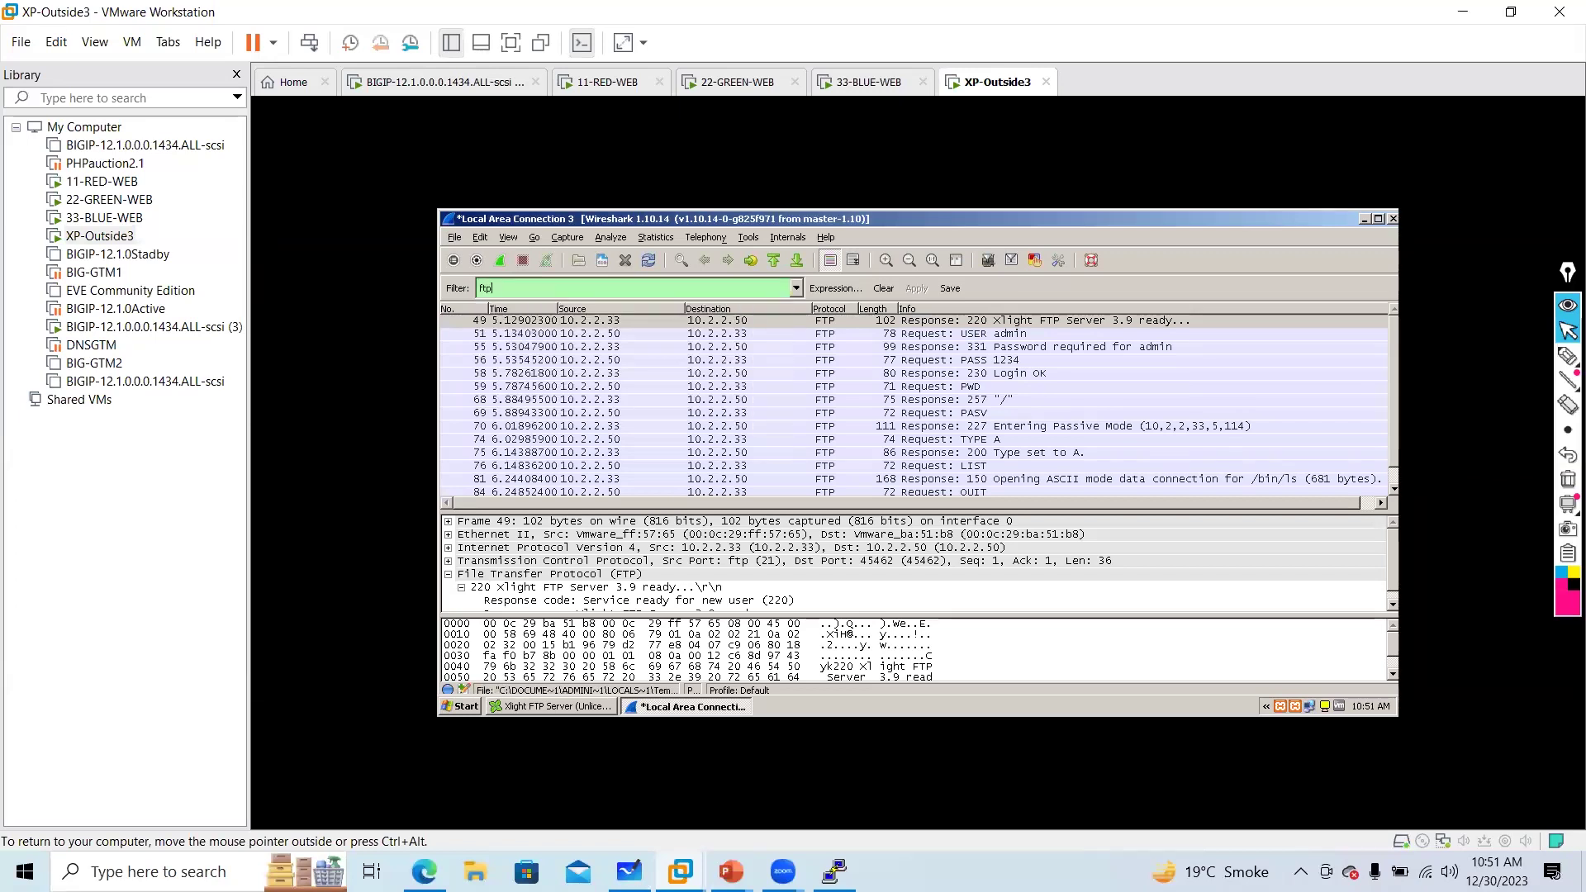
Inspect the USER admin, 230 Login OK and PASS packets of the successful login.
left_click(897, 335)
left_click(905, 346)
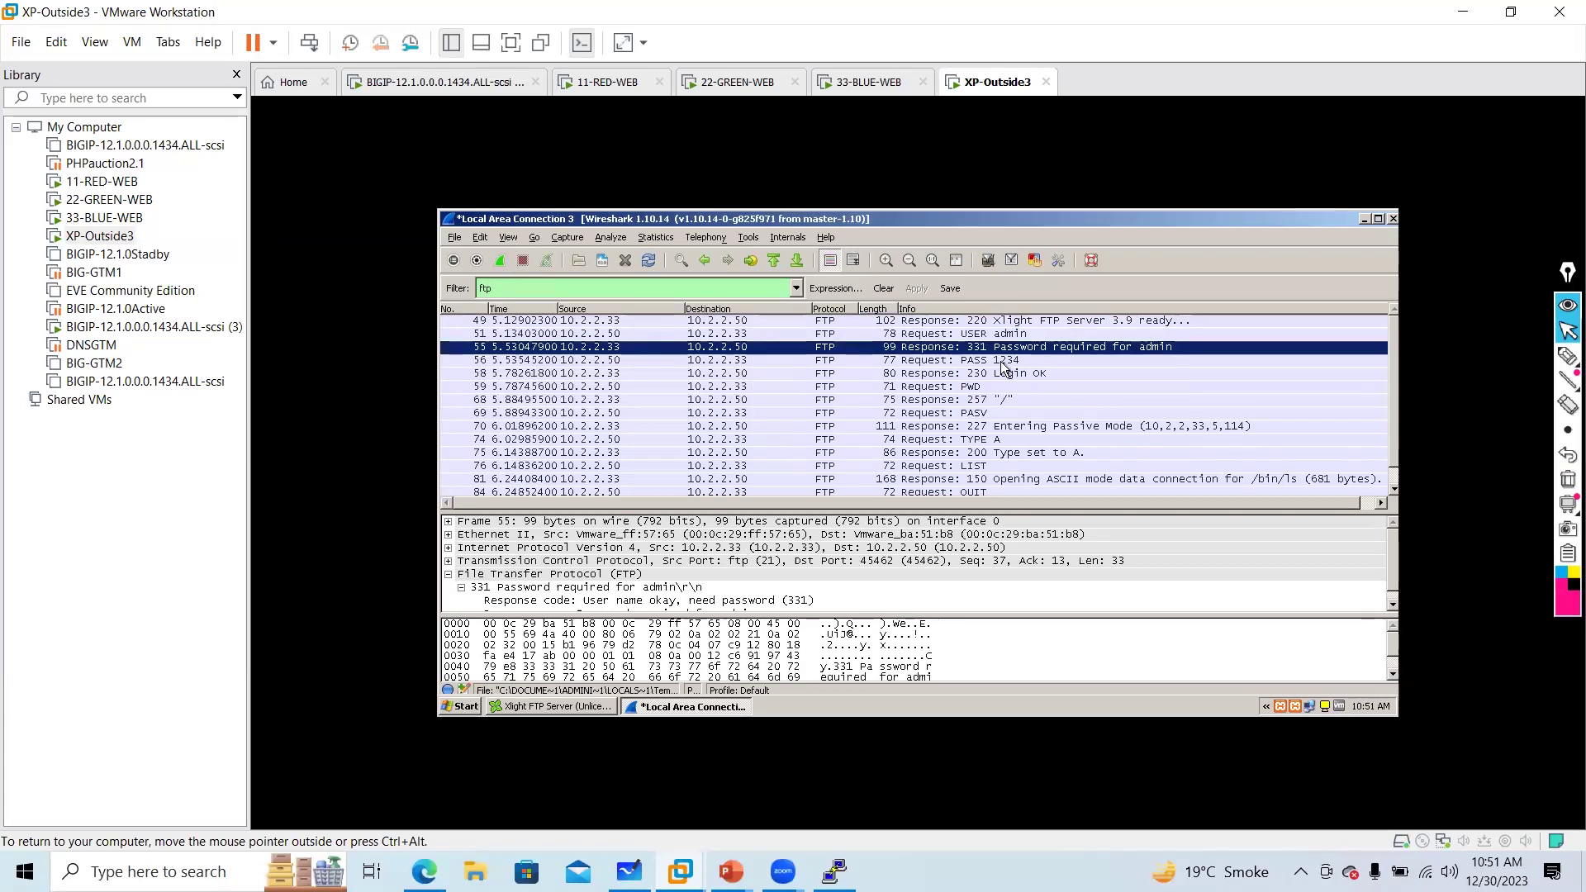
left_click(1026, 372)
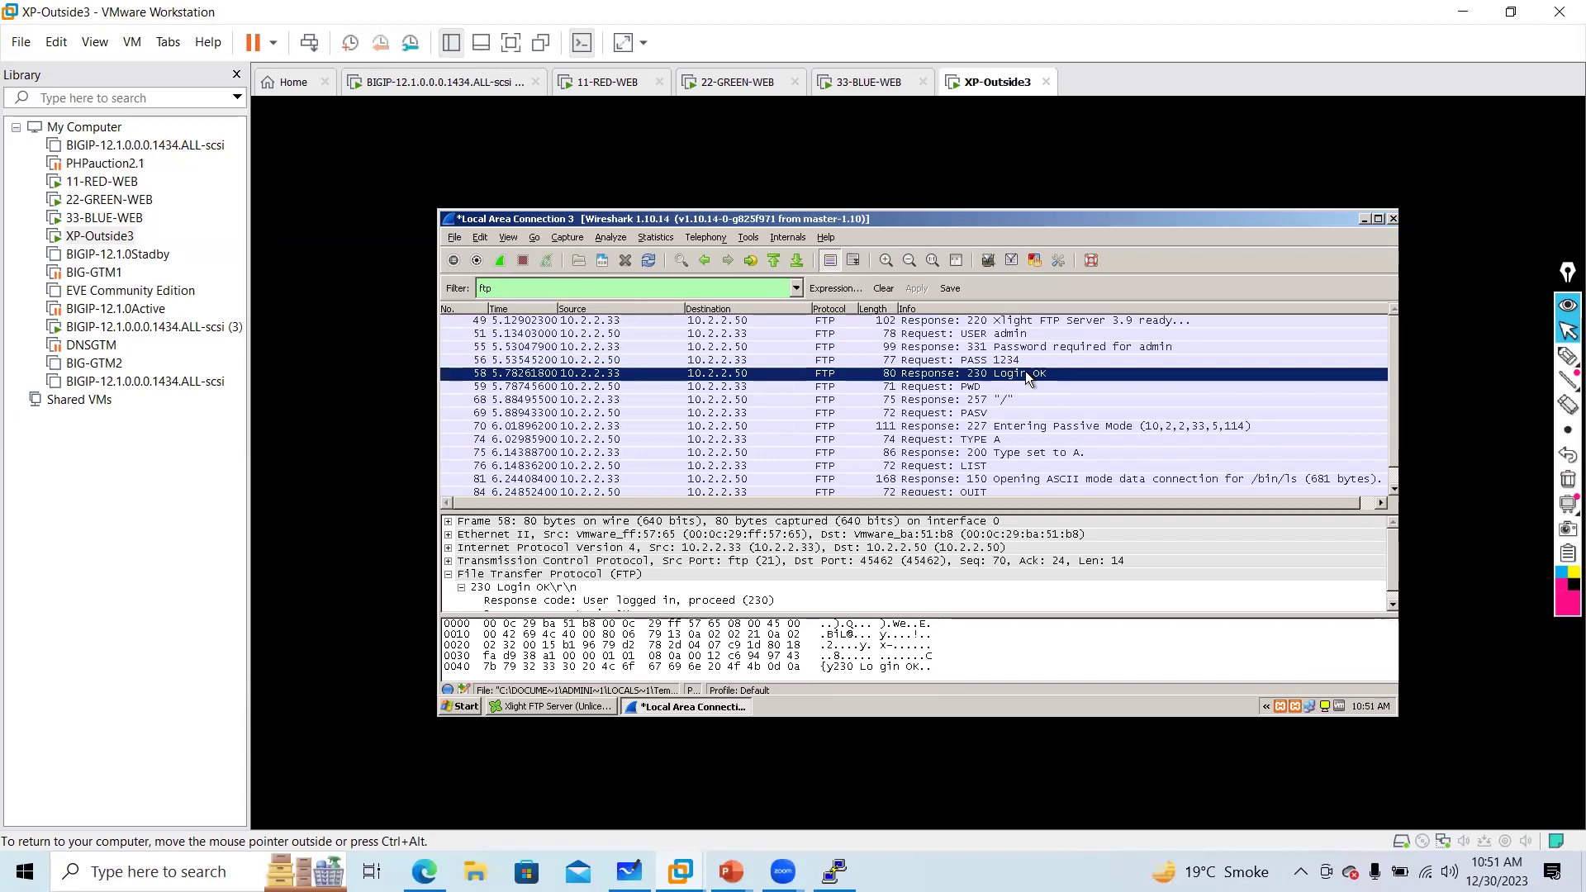
left_click(1104, 350)
left_click(1104, 359)
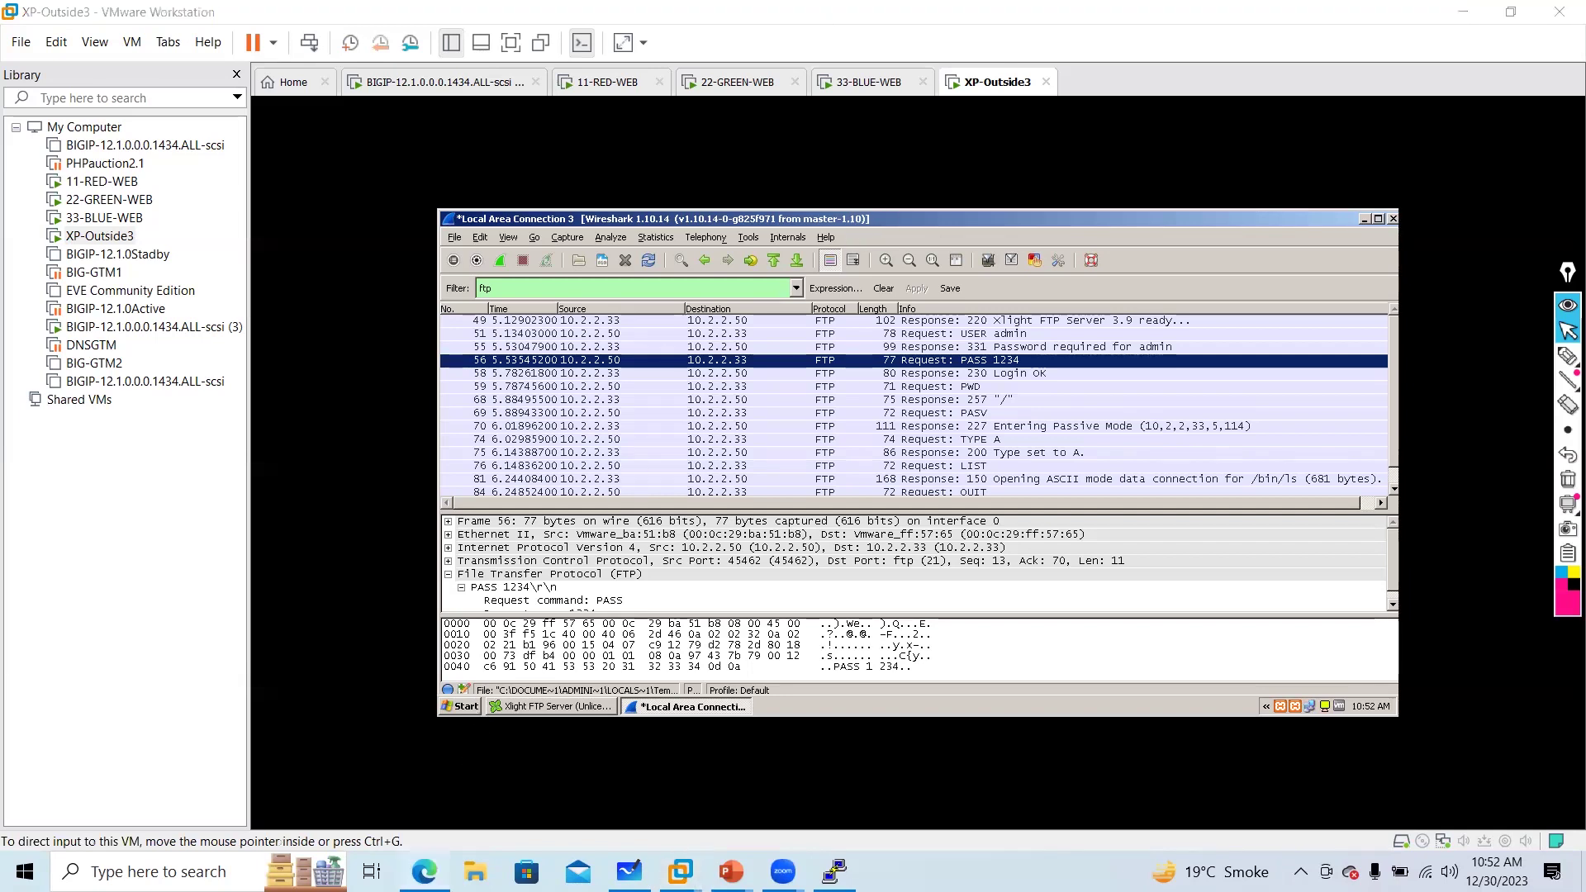
Open FTPPOOL, then FTPCUSTOM, and view the Mode choices, keeping Passive selected.
left_click(424, 871)
left_click(398, 345)
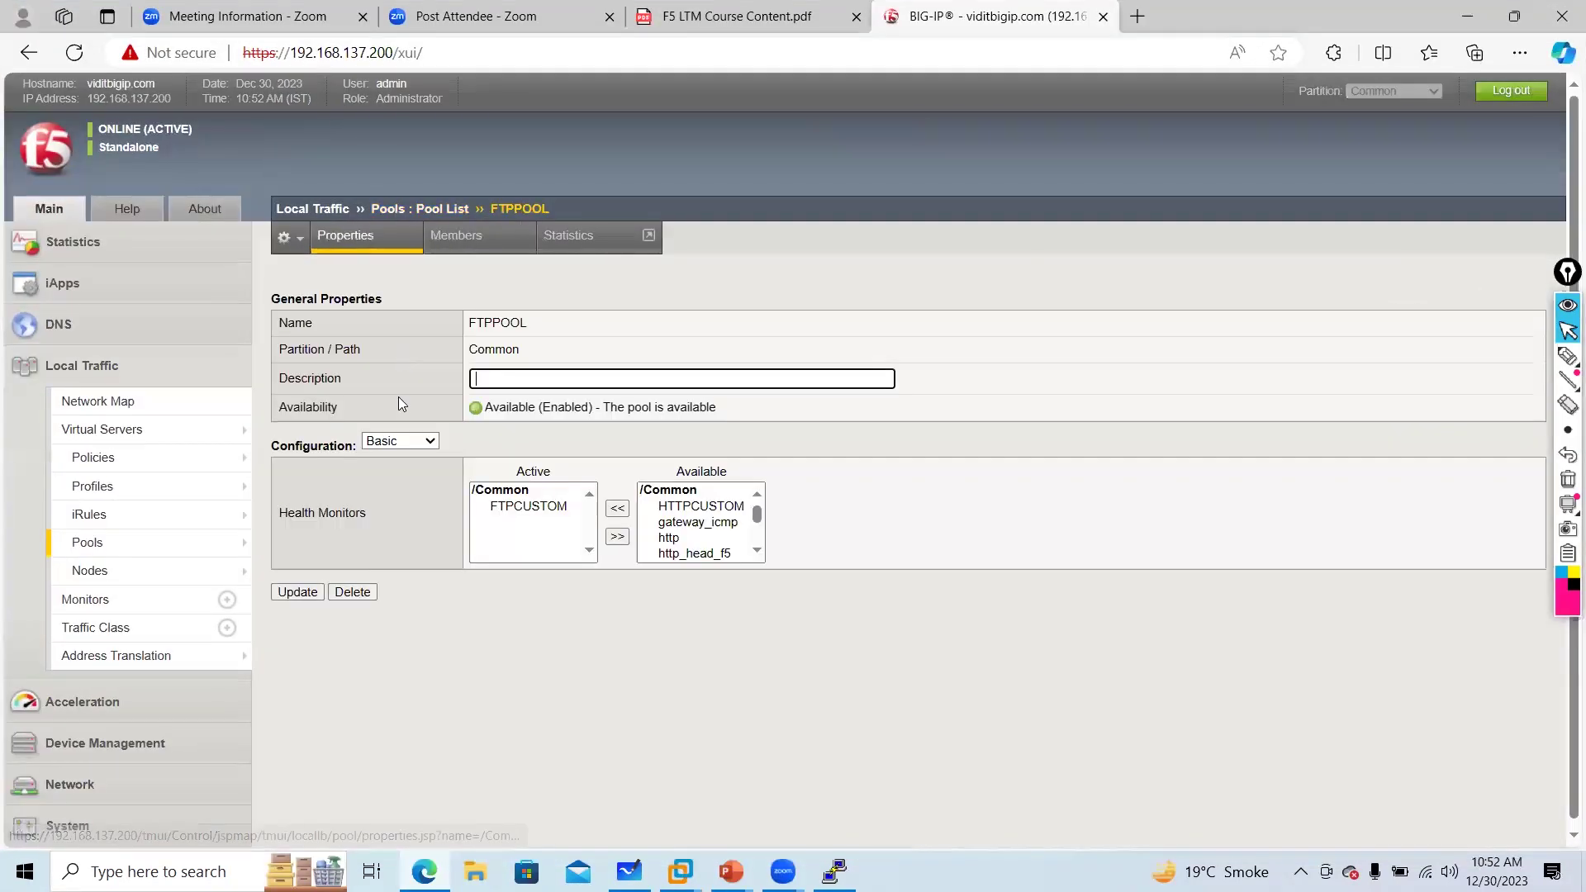
left_click(116, 599)
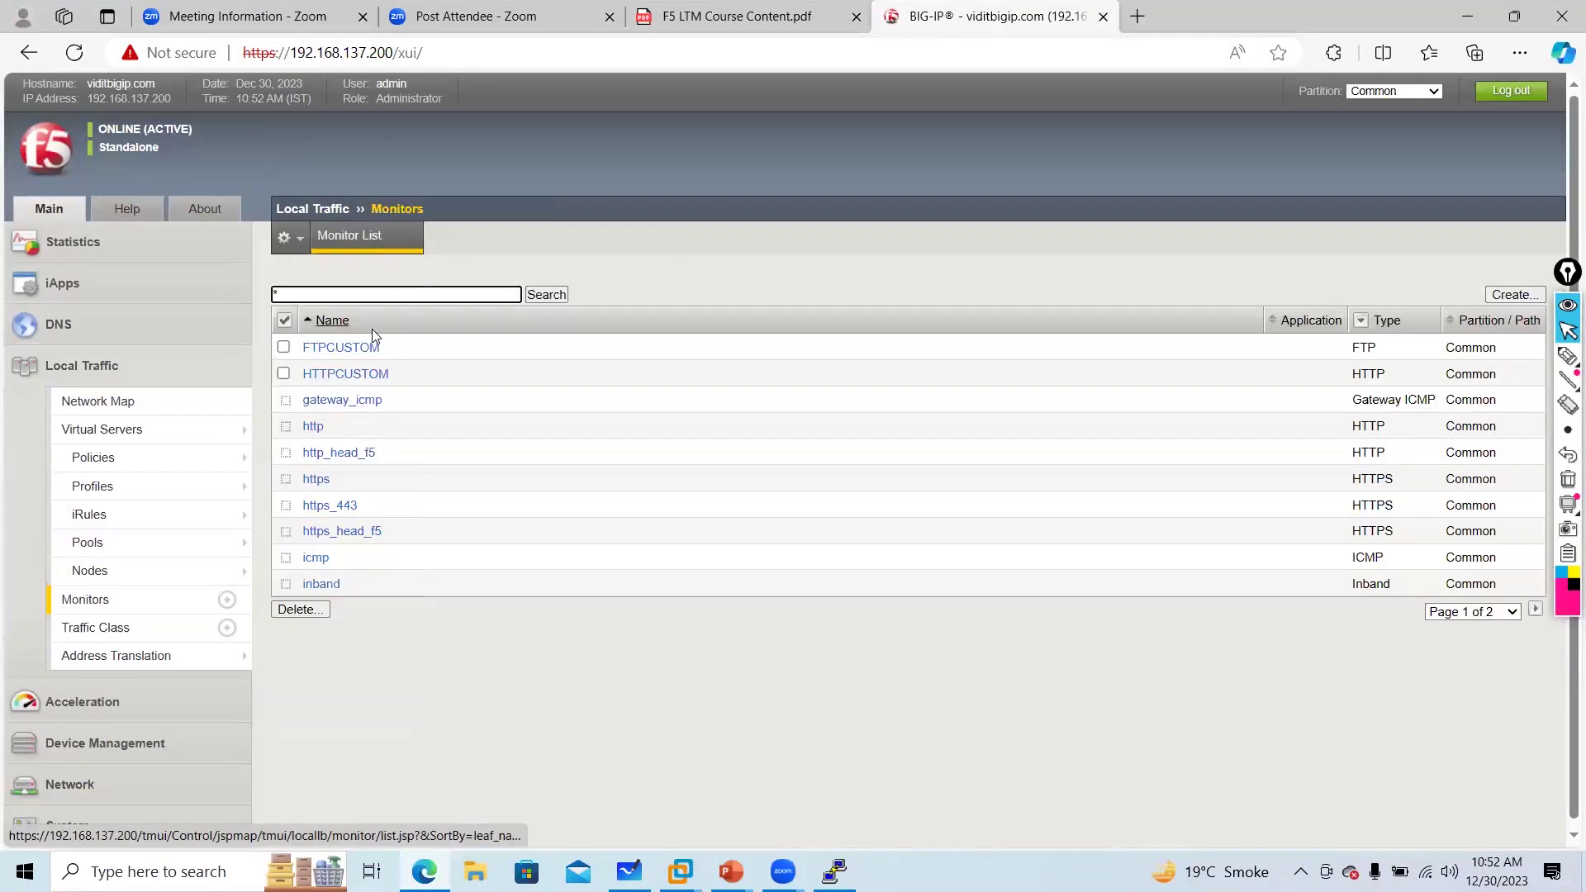
left_click(358, 346)
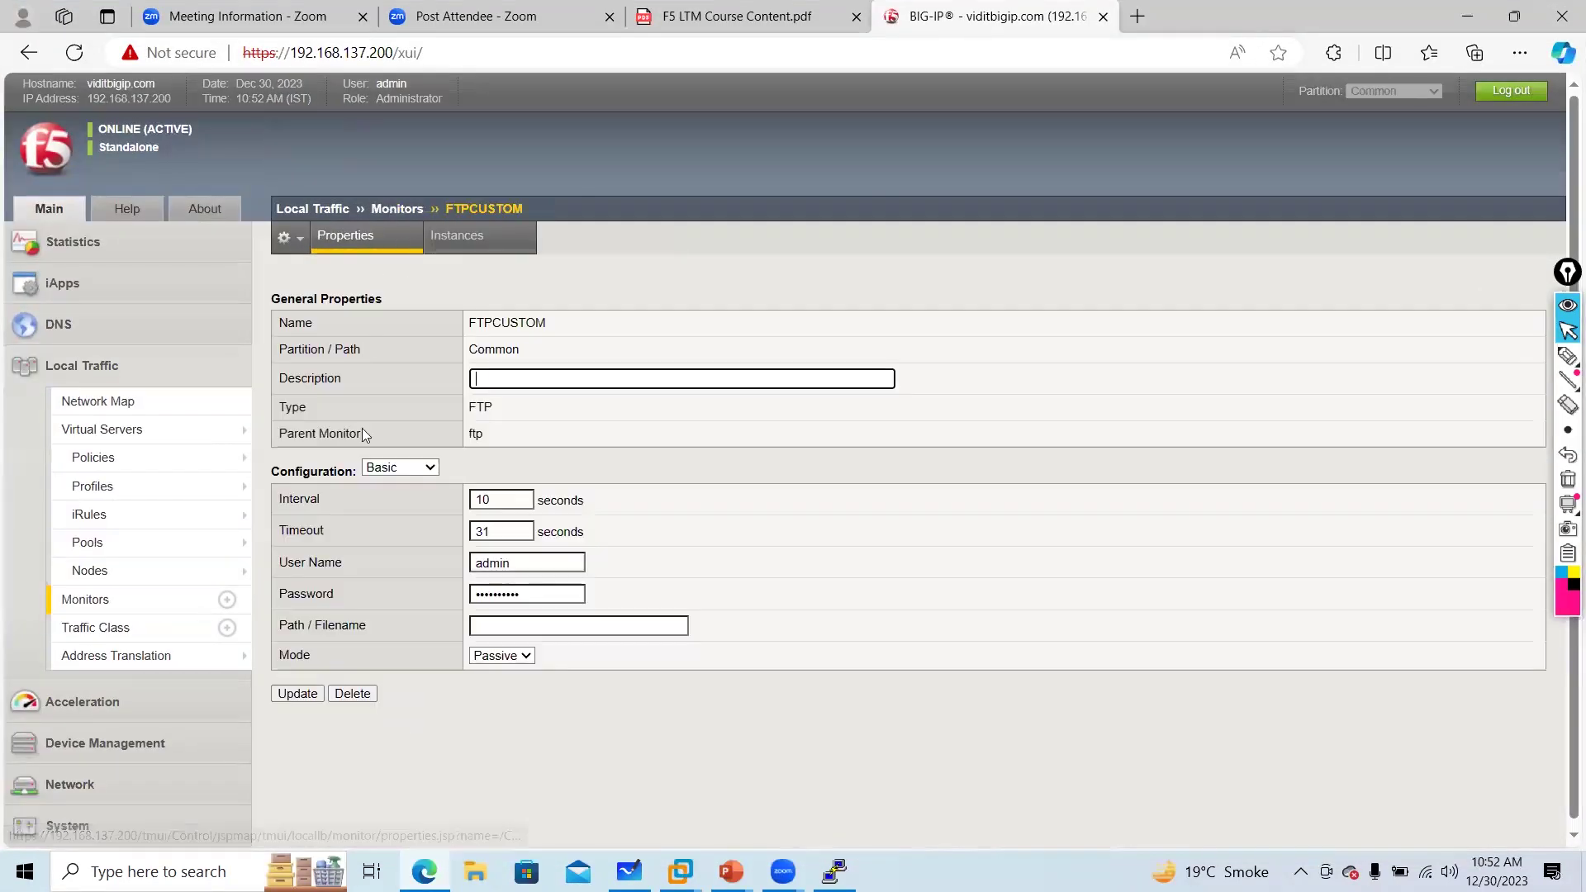
left_click(508, 657)
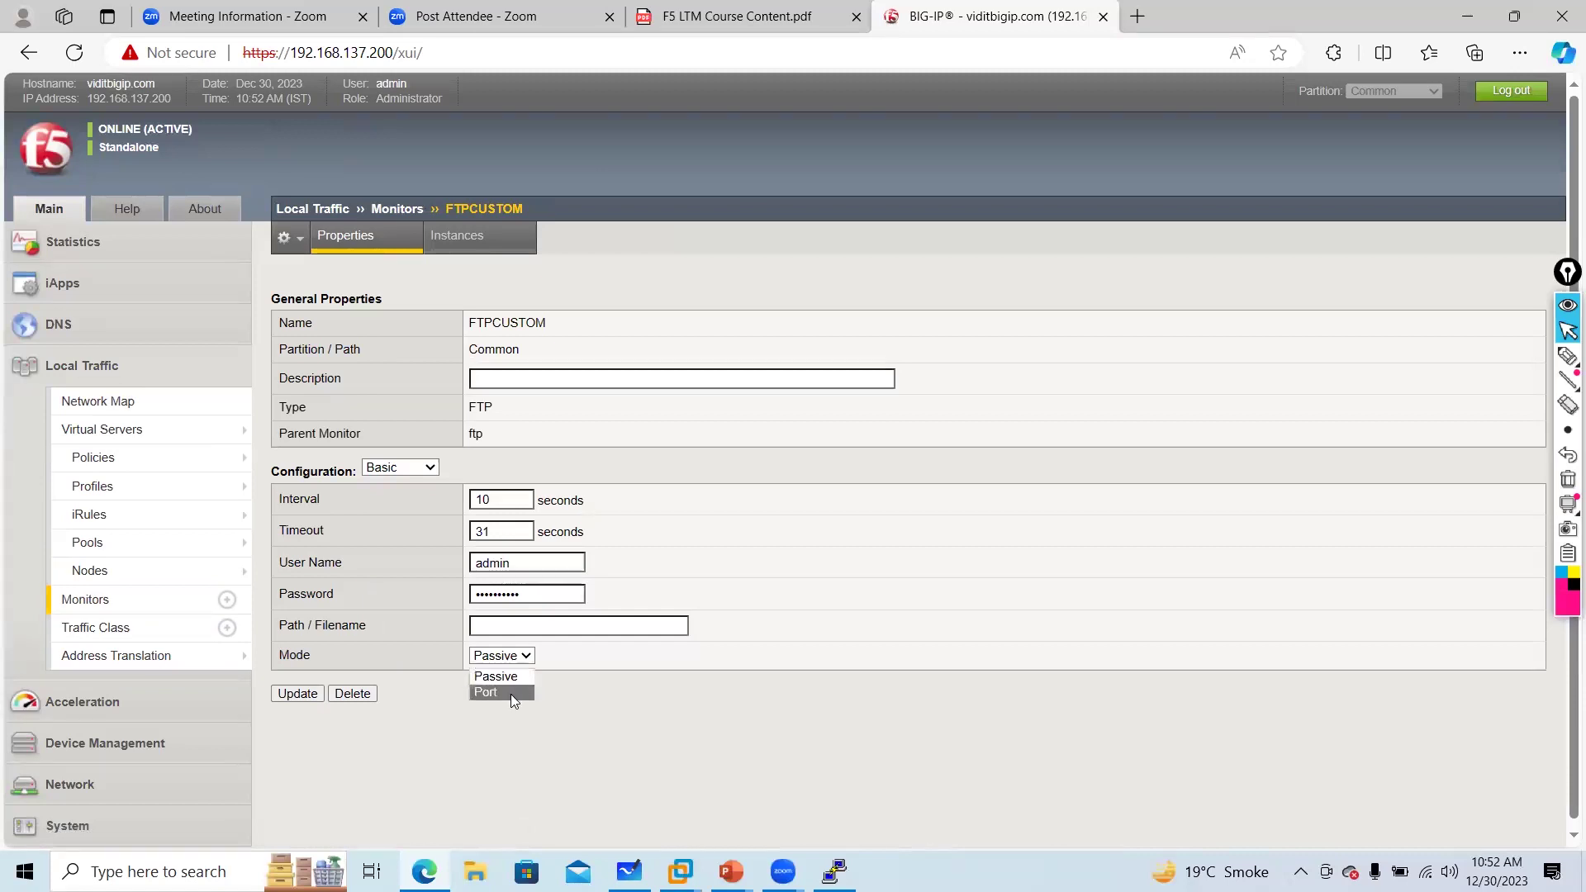
left_click(570, 657)
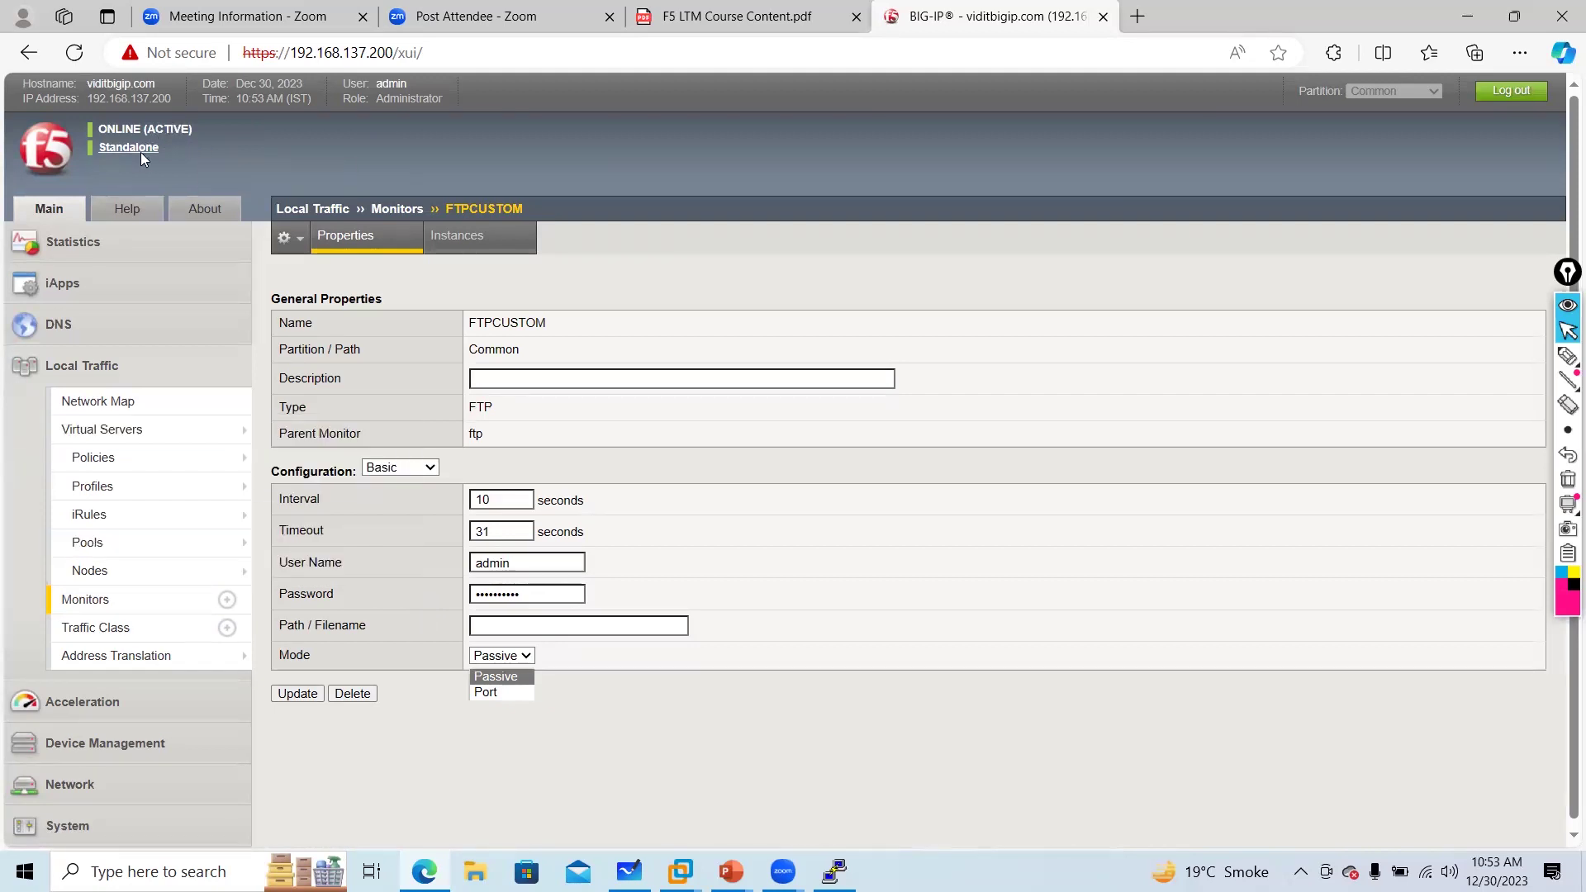
Open the monitor page help, expand the Mode entry and zoom in.
left_click(126, 208)
scroll(106, 454, "down", 3)
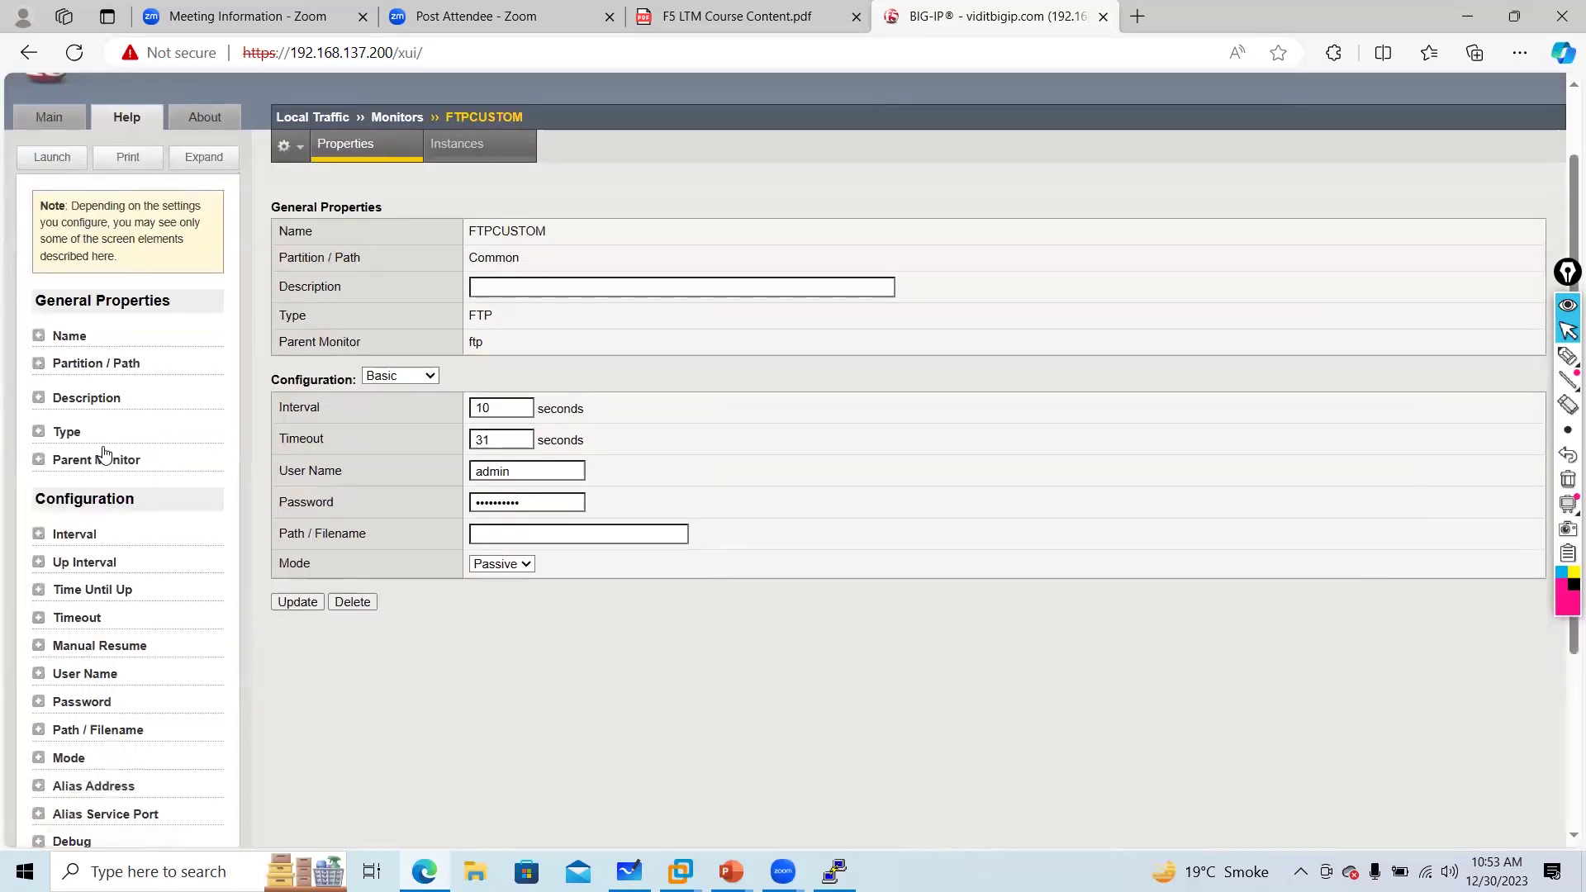
left_click(39, 618)
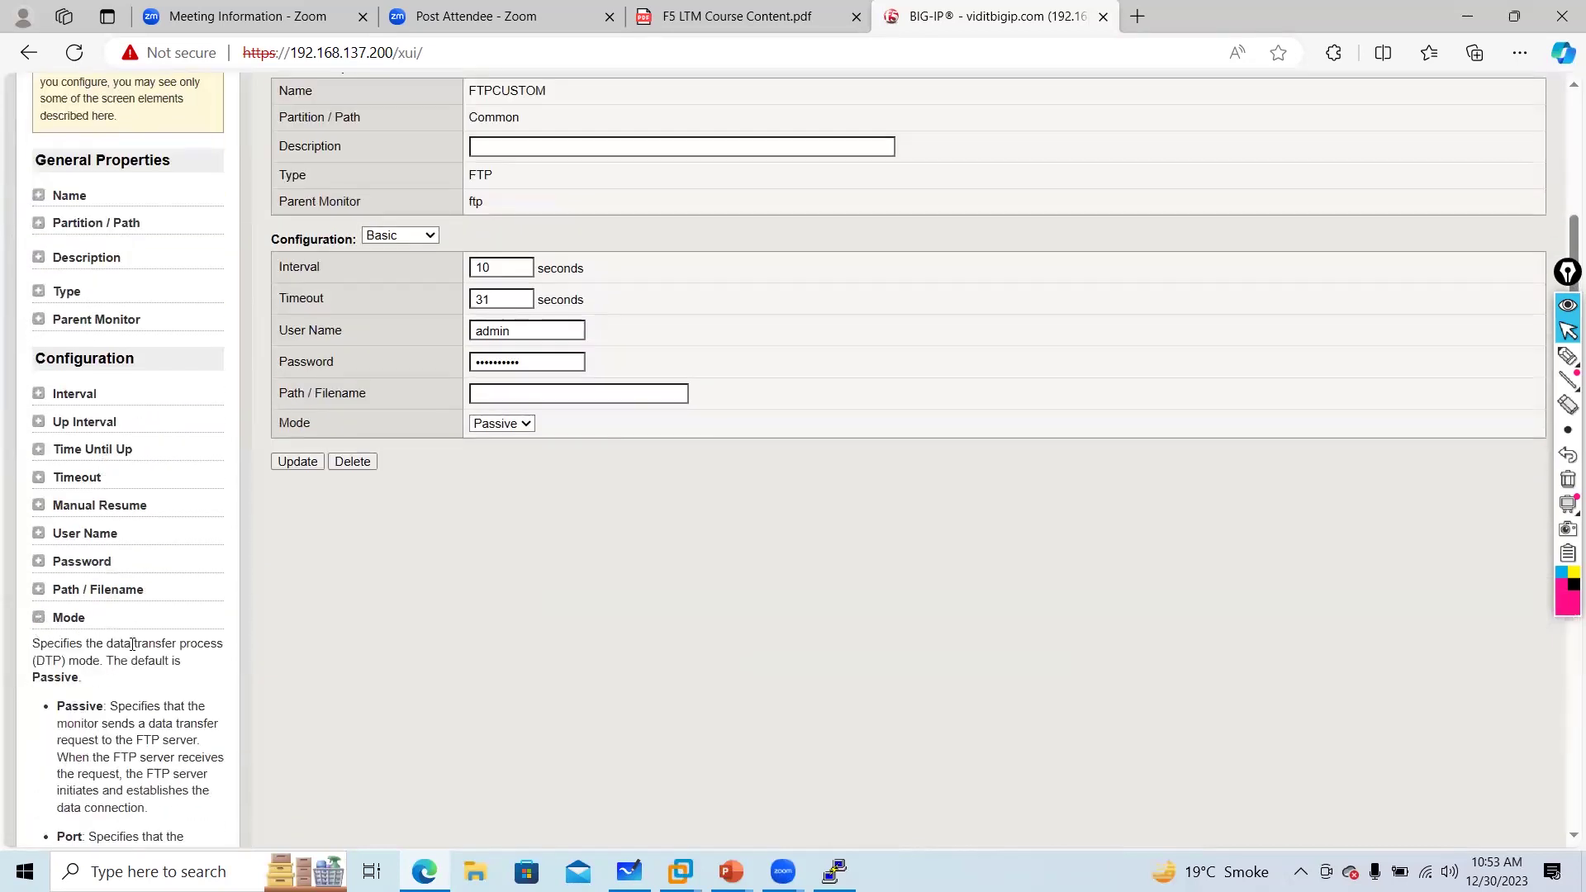
scroll(124, 632, "down", 3)
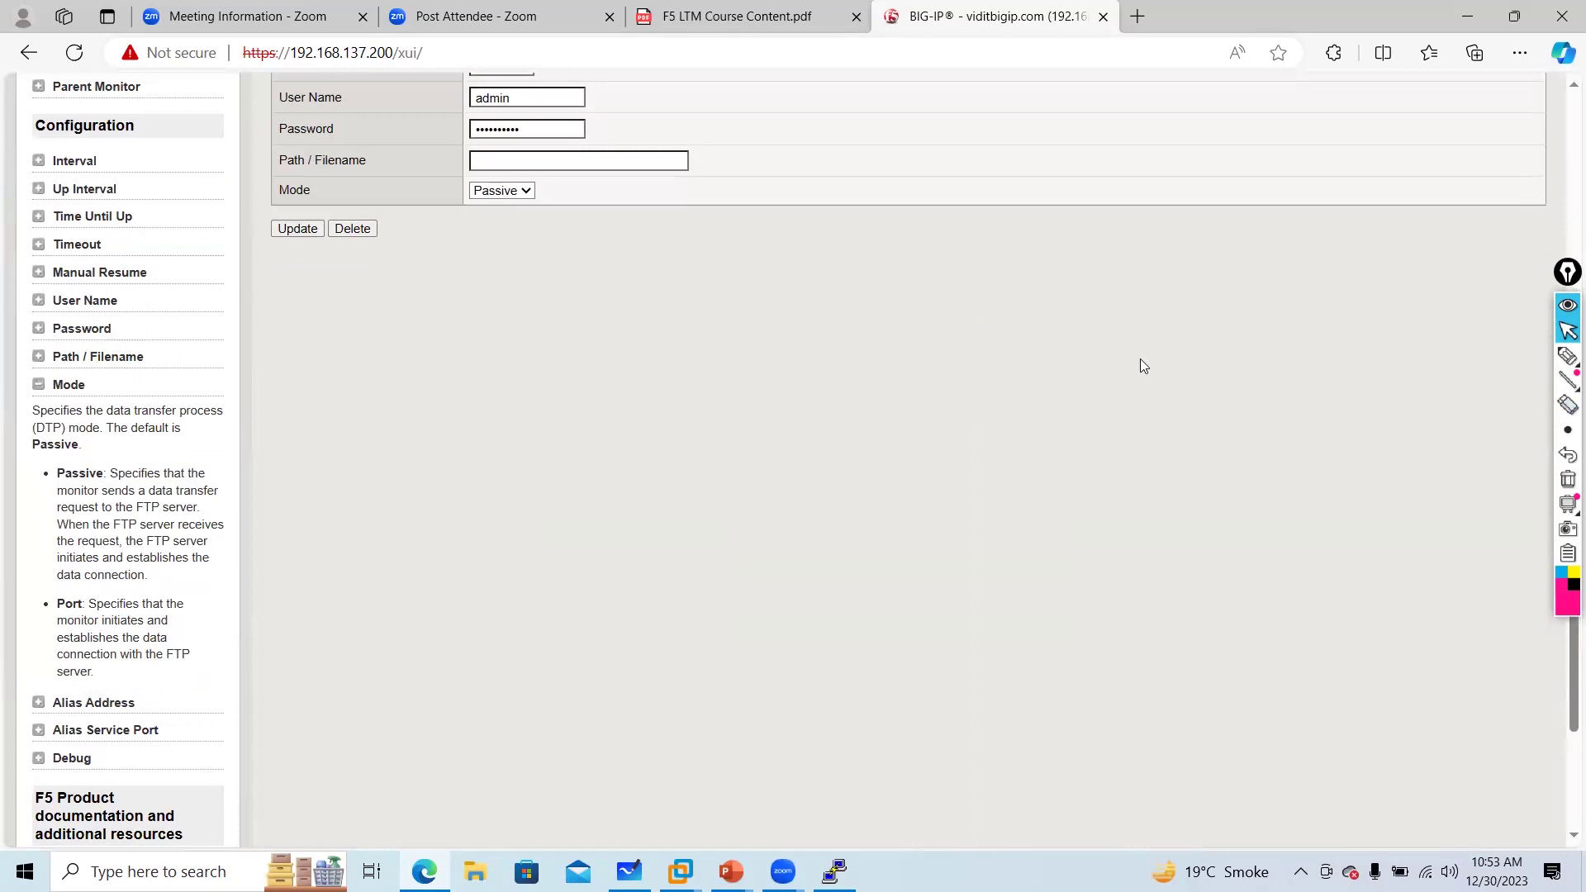
key("ctrl+plus")
key("ctrl+plus")
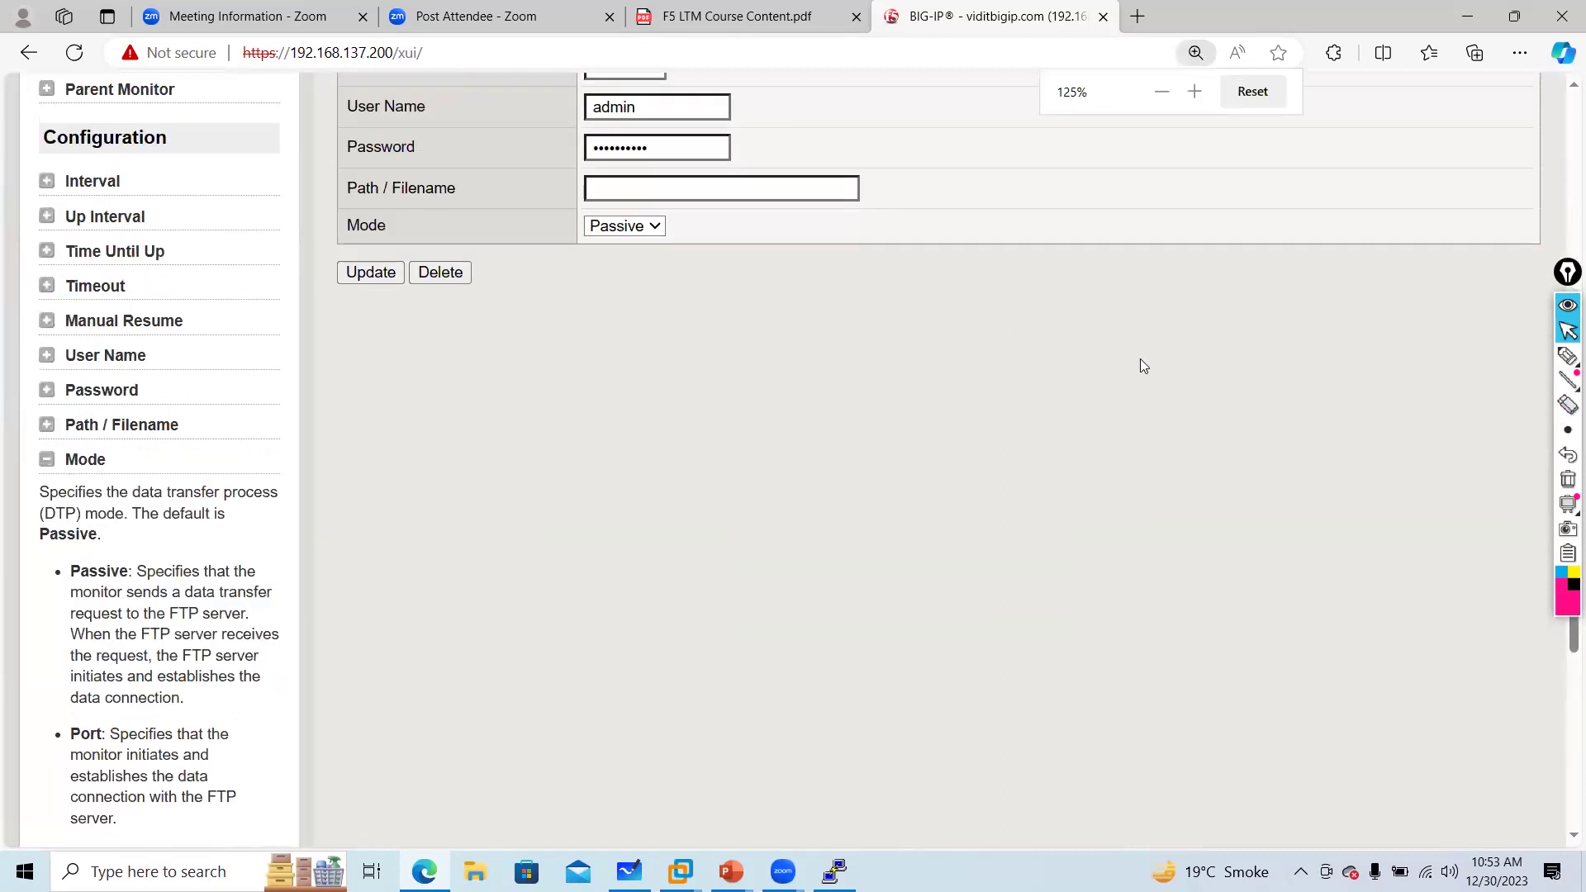
scroll(237, 623, "down", 2)
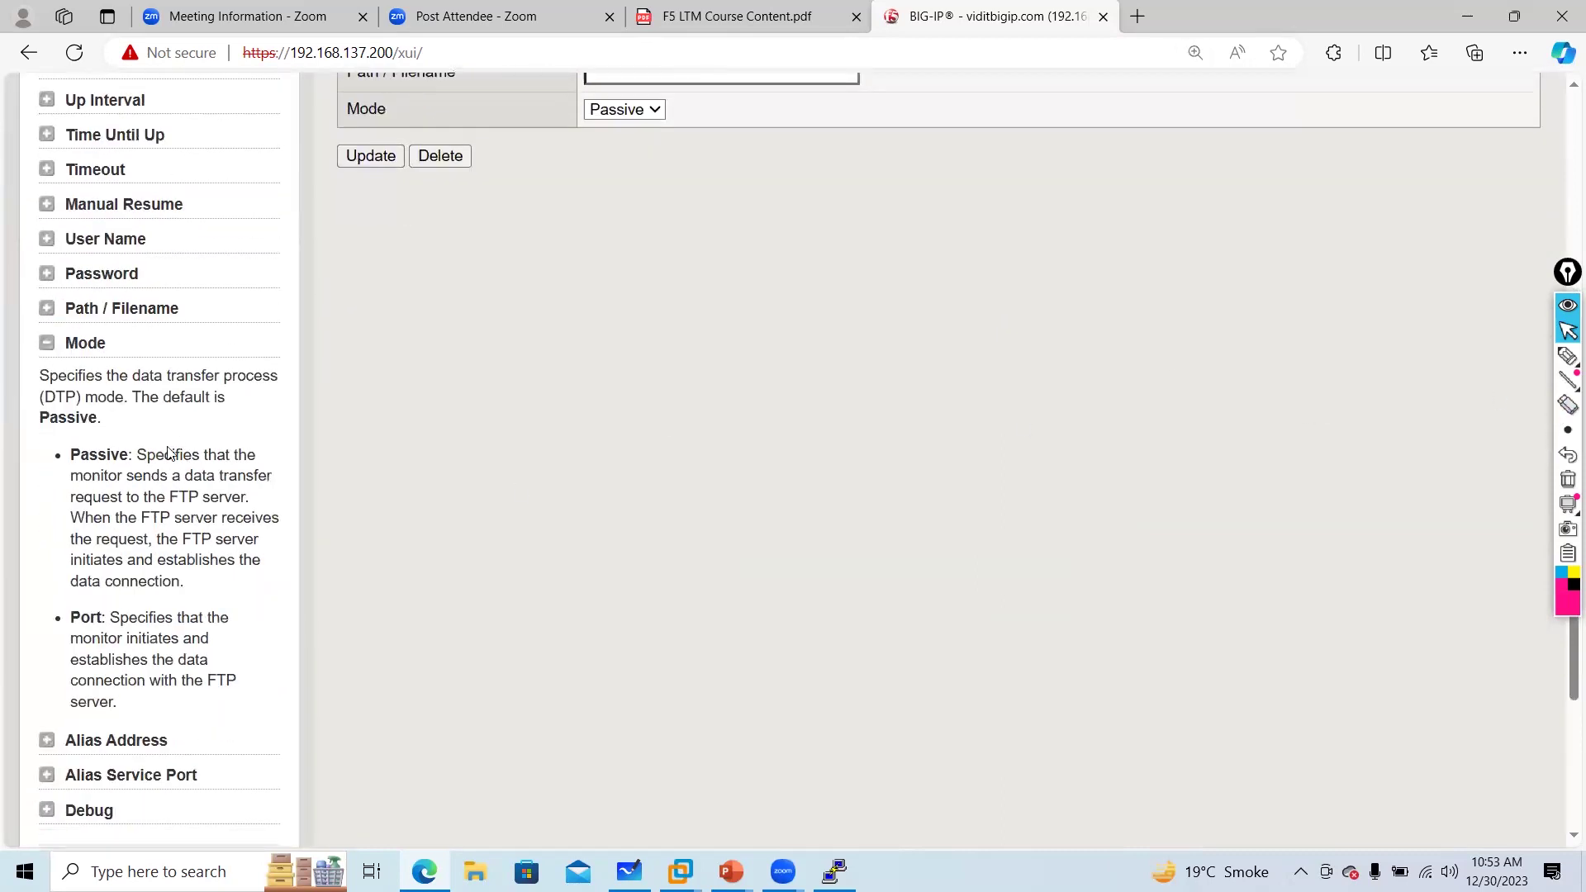
Highlight the help text describing Passive and Port data connections.
left_click_drag(71, 477, 256, 502)
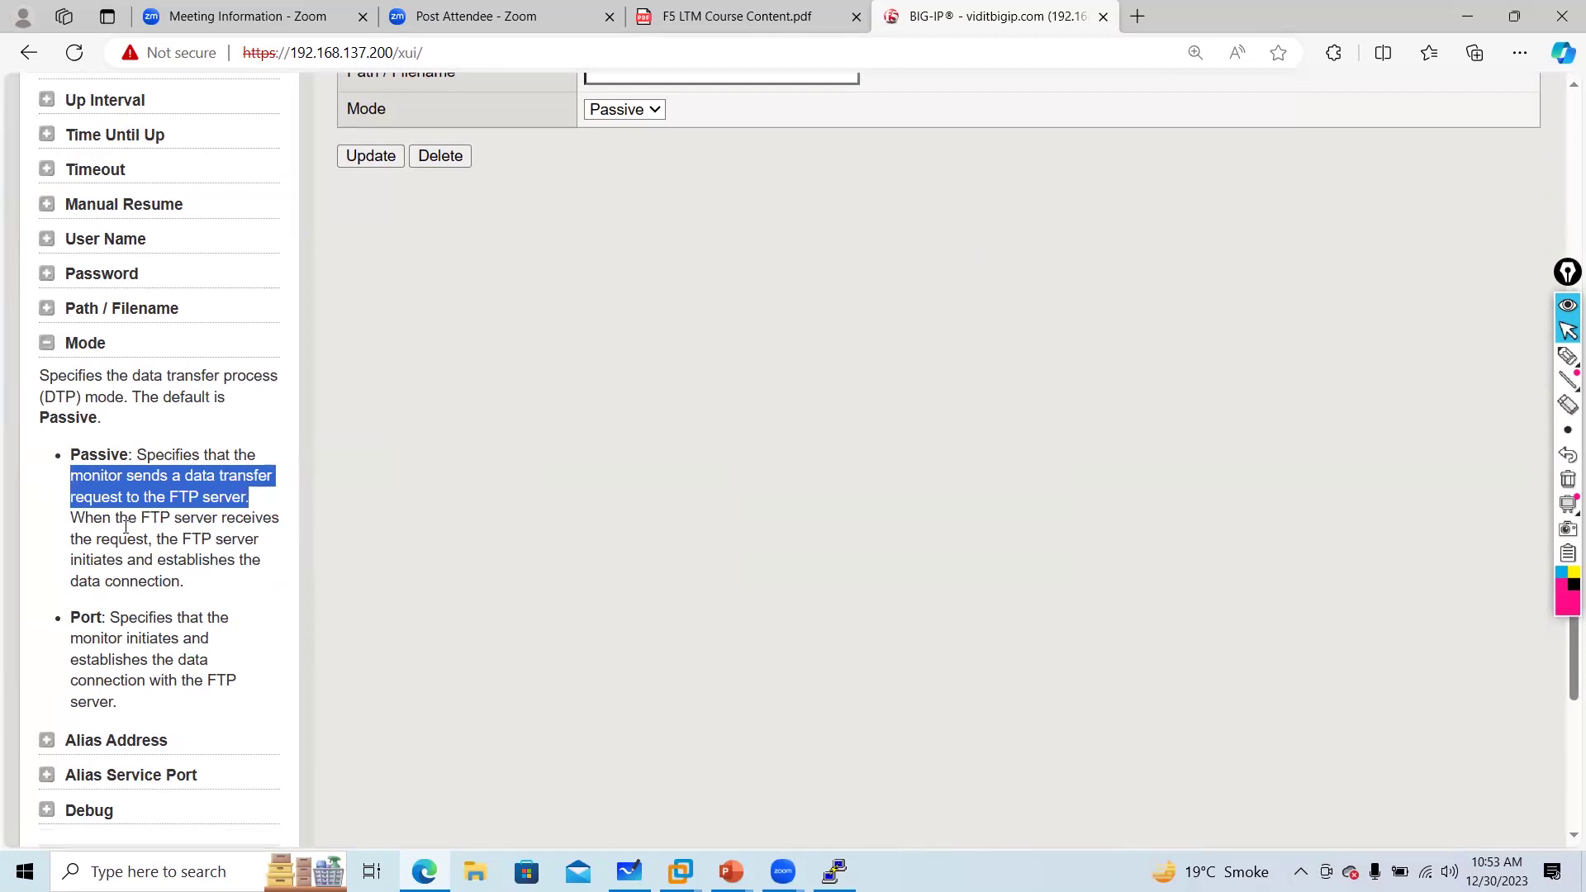
left_click_drag(72, 517, 254, 579)
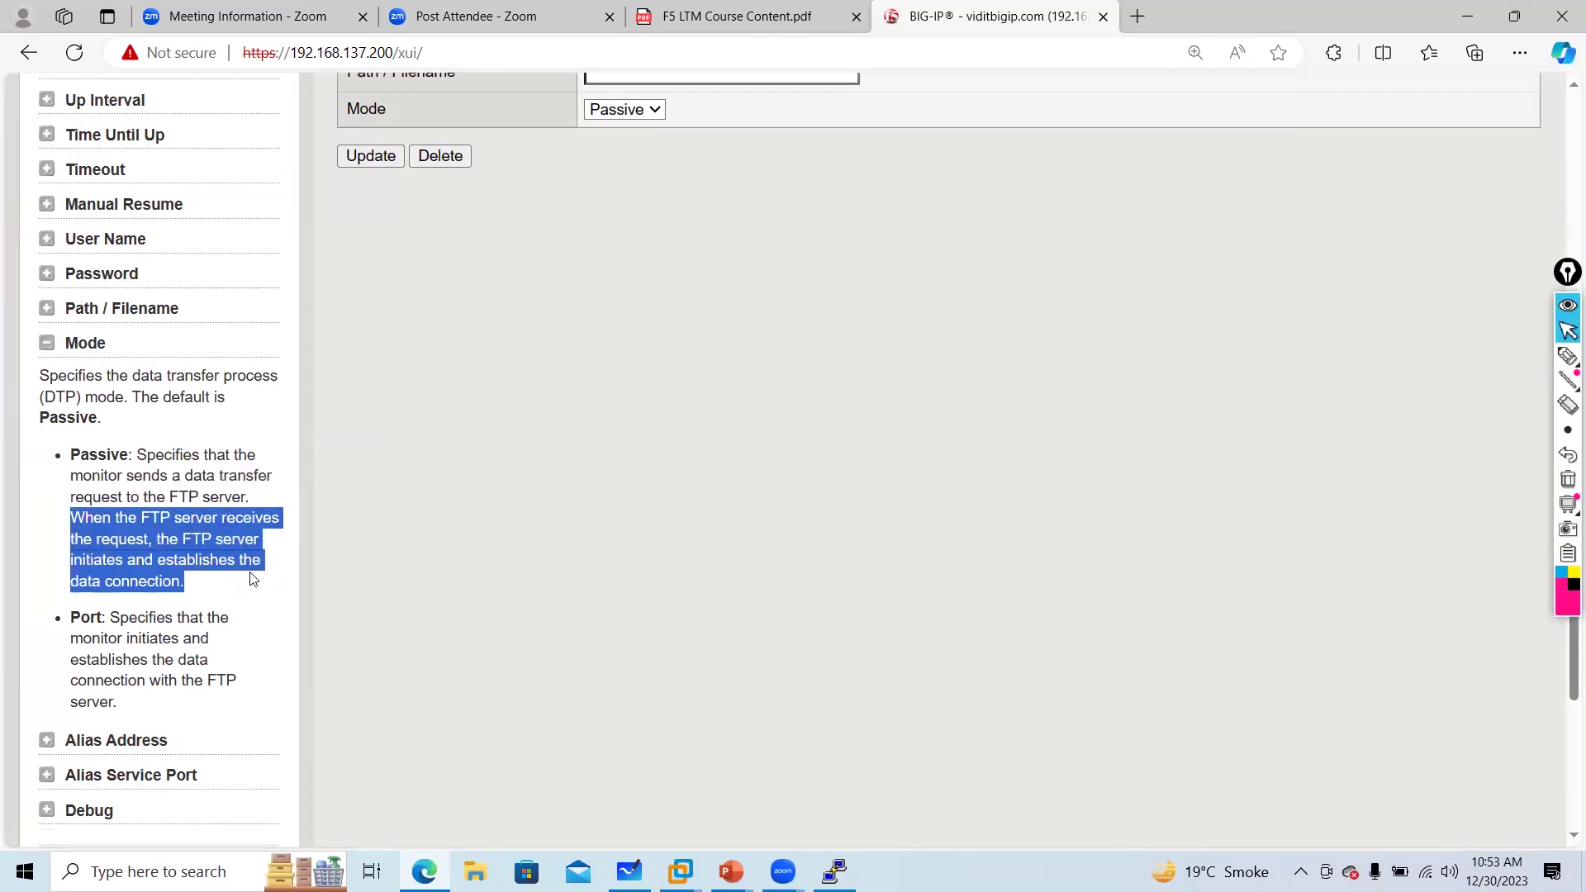
left_click(253, 578)
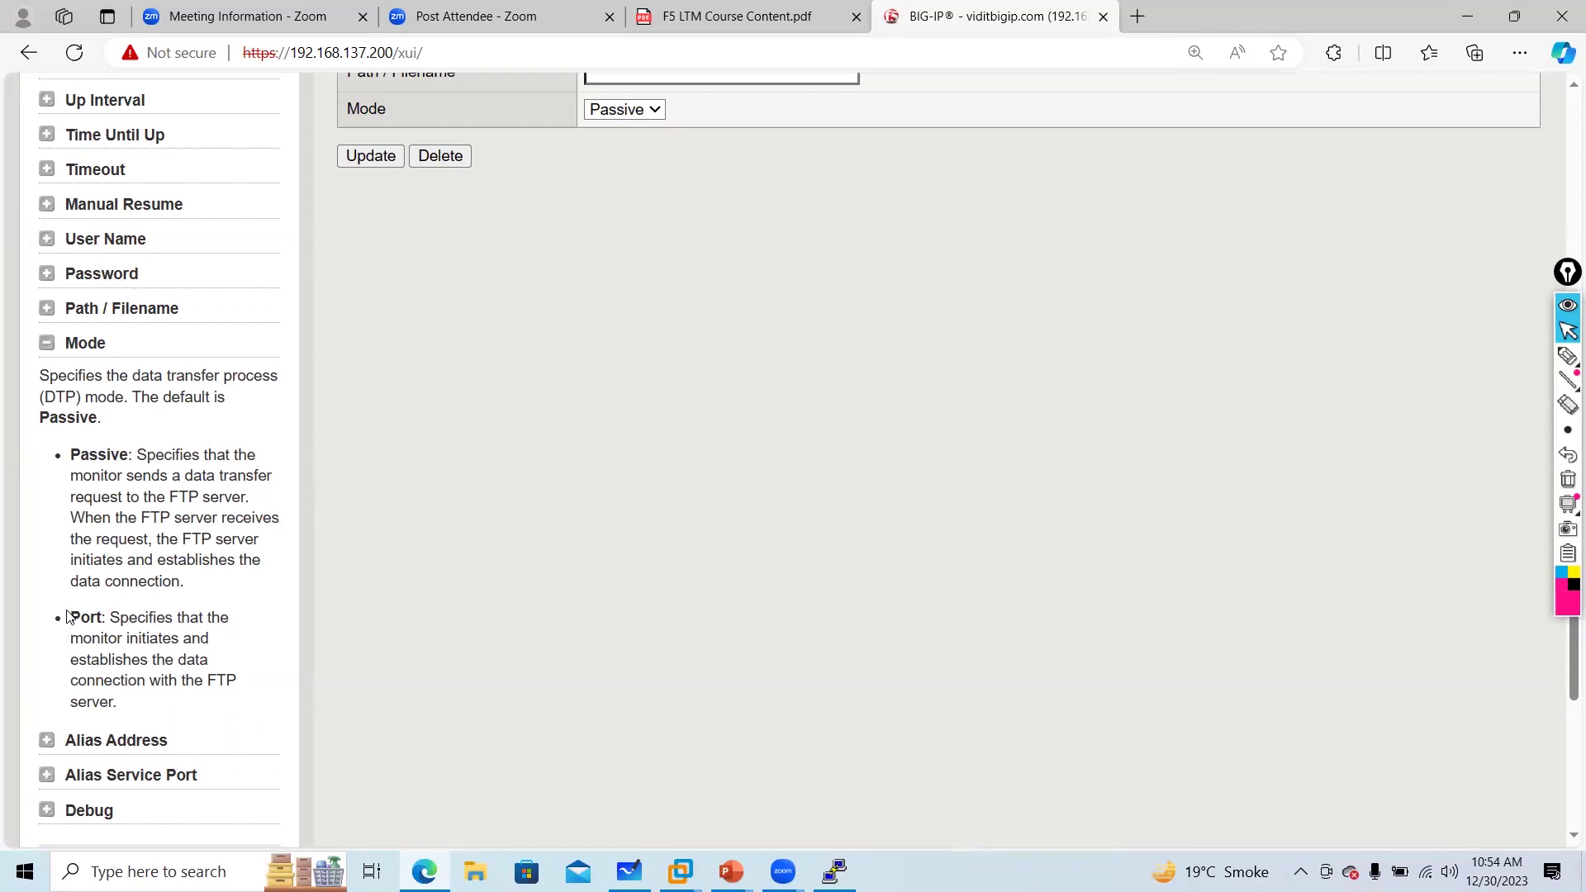
left_click_drag(68, 617, 158, 714)
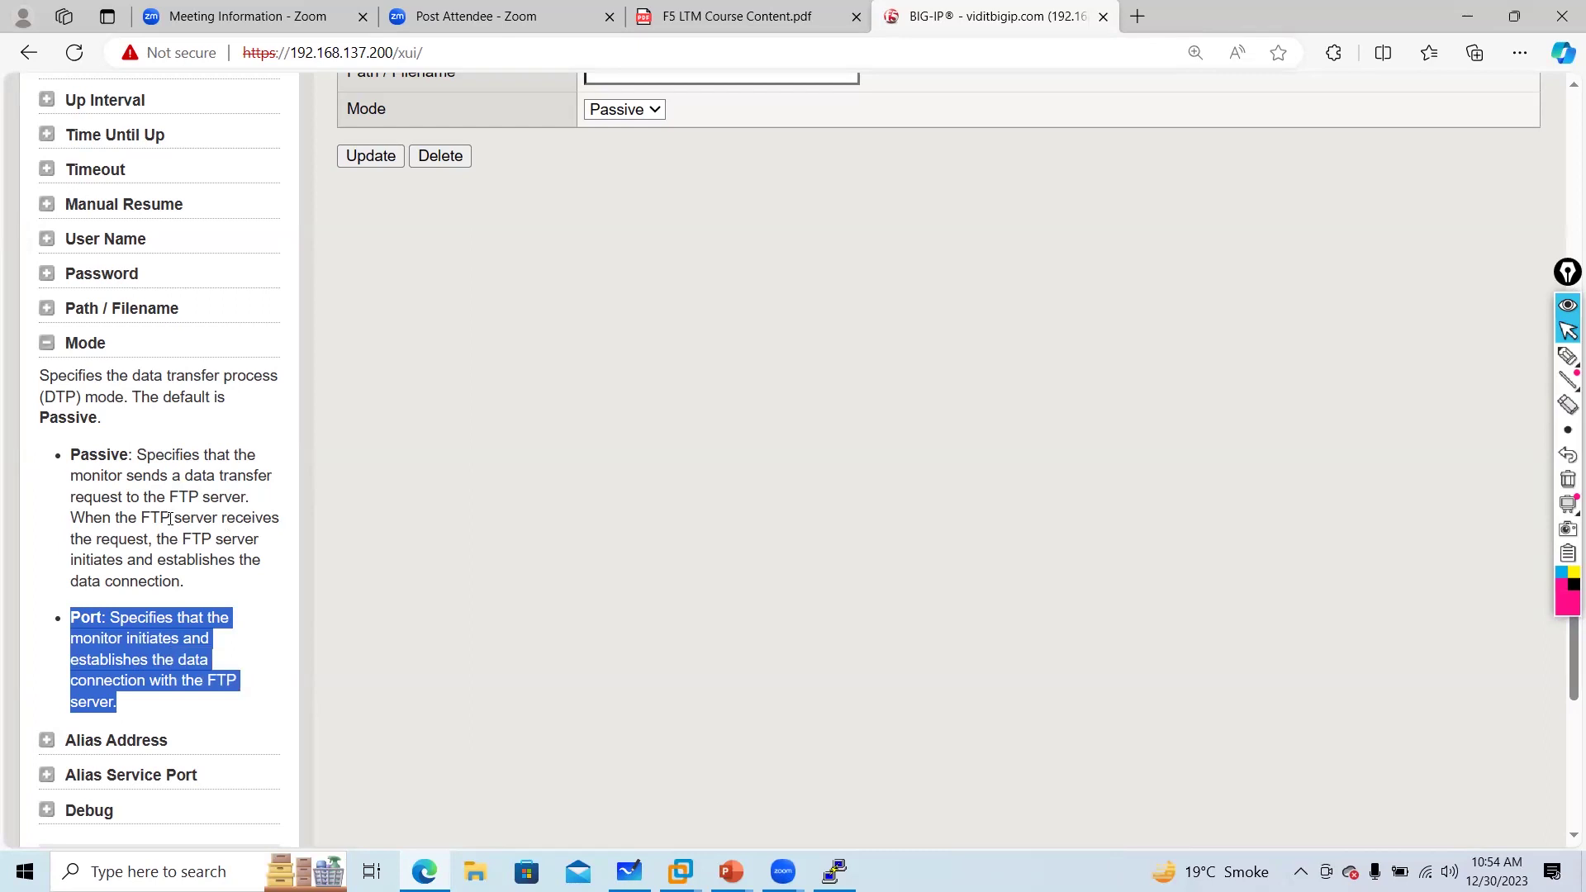
left_click_drag(168, 475, 299, 502)
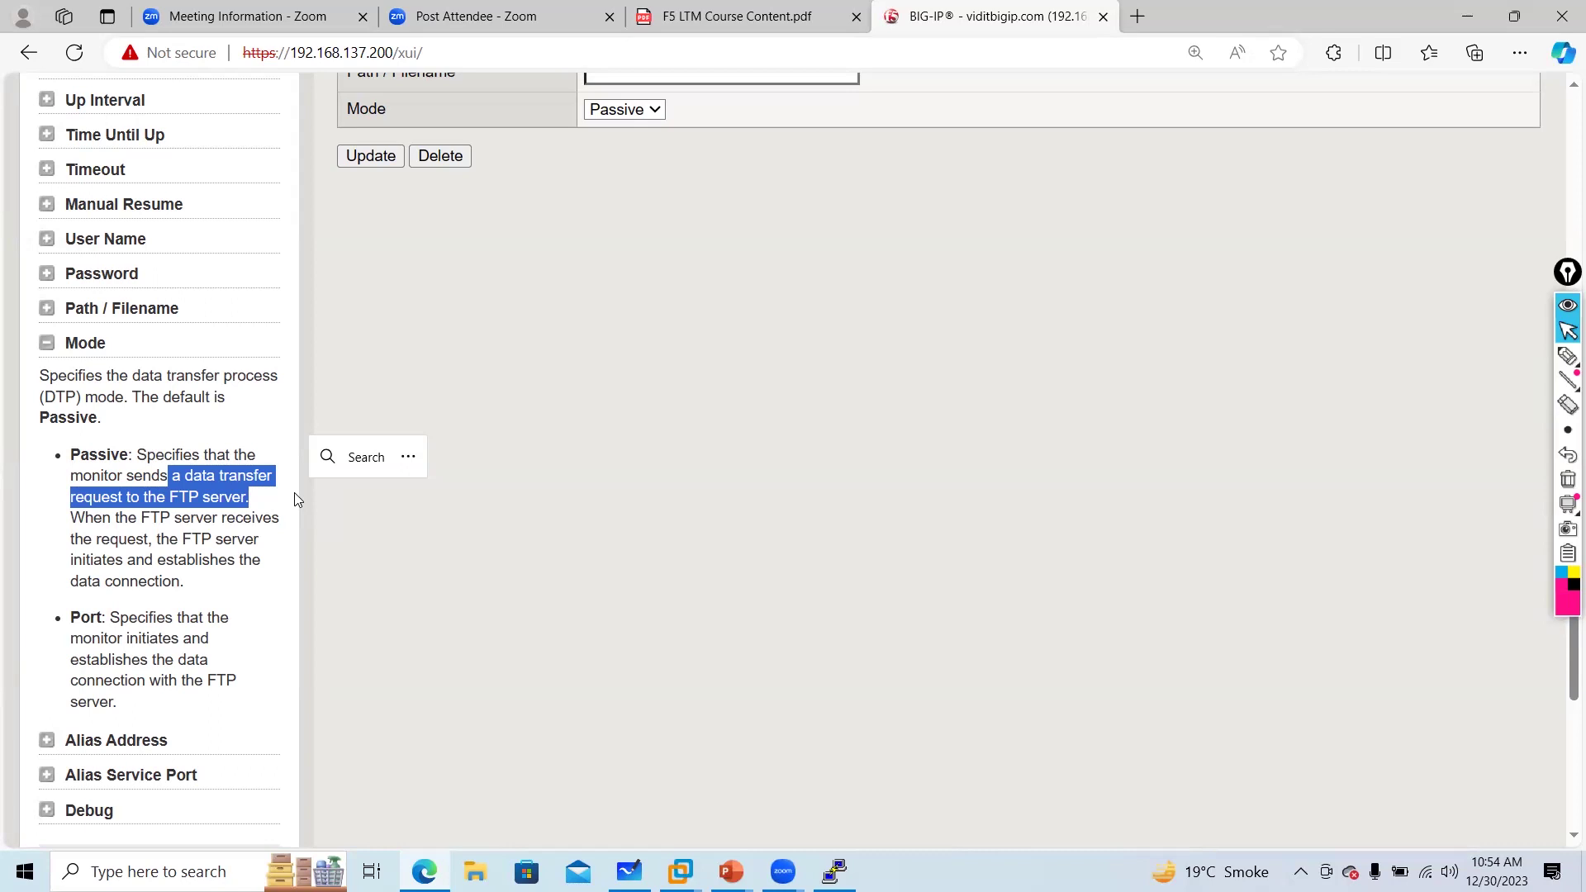
scroll(320, 505, "up", 8)
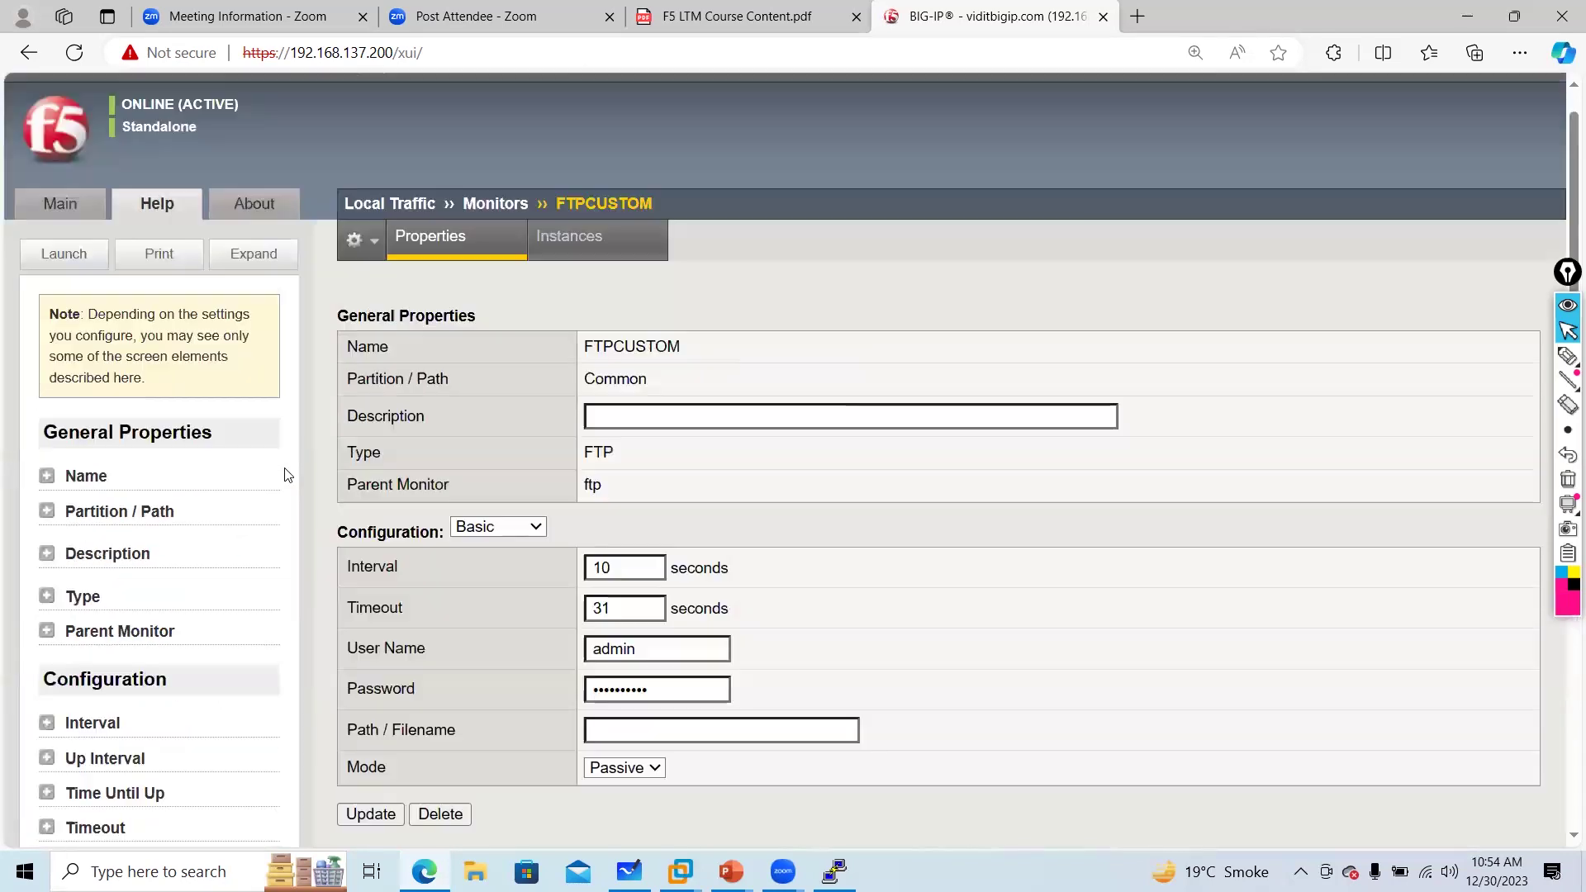
Readjust the browser zoom and point out the Path / Filename setting.
key("ctrl+minus")
key("ctrl+minus")
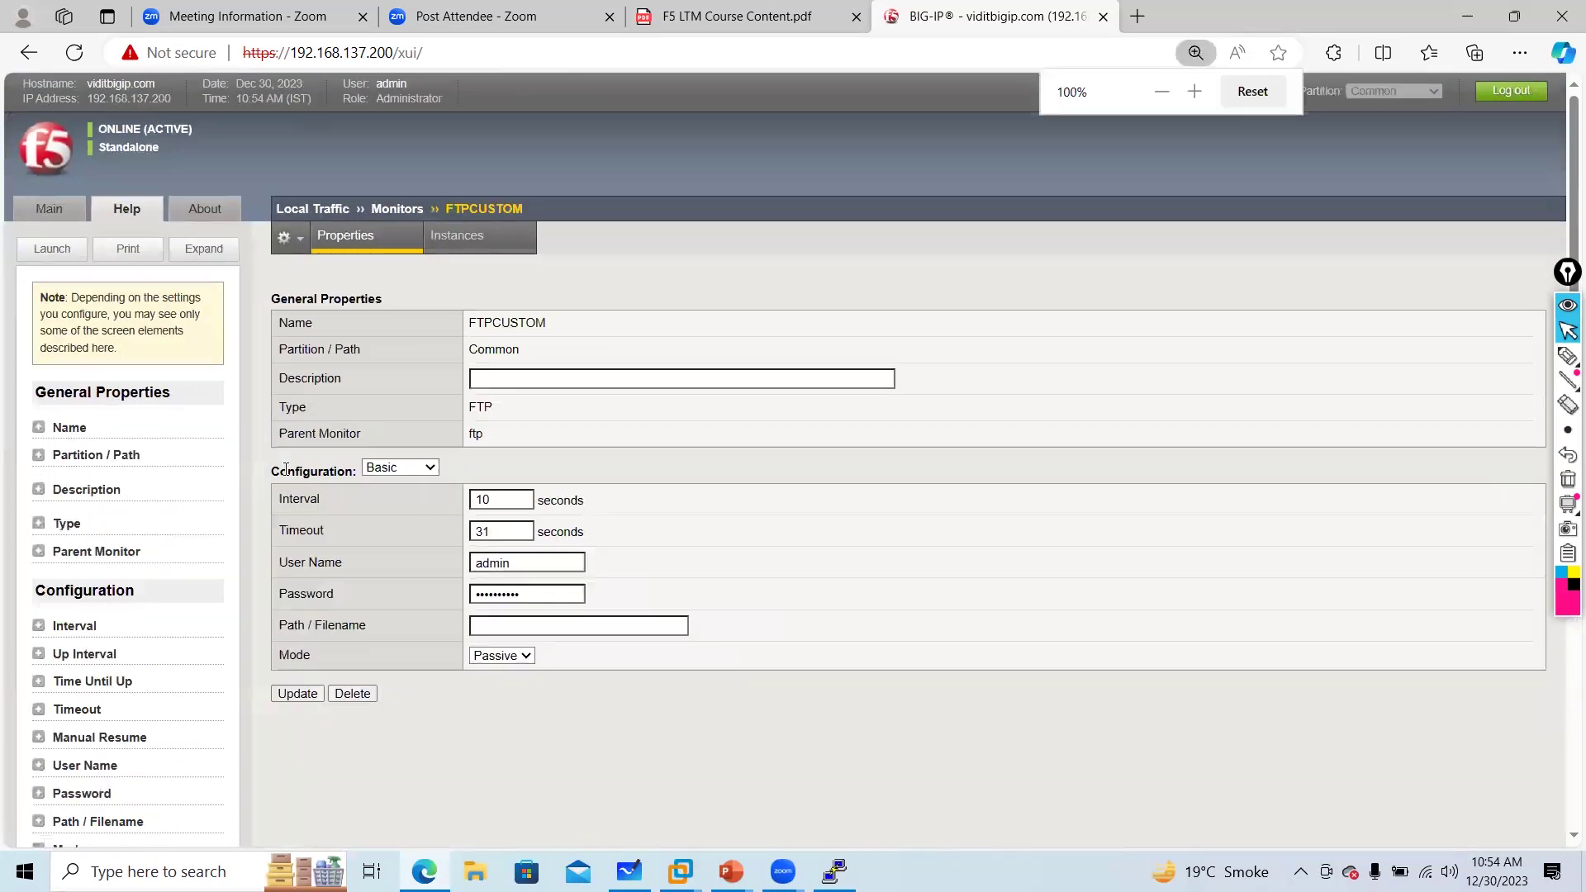
key("ctrl+plus")
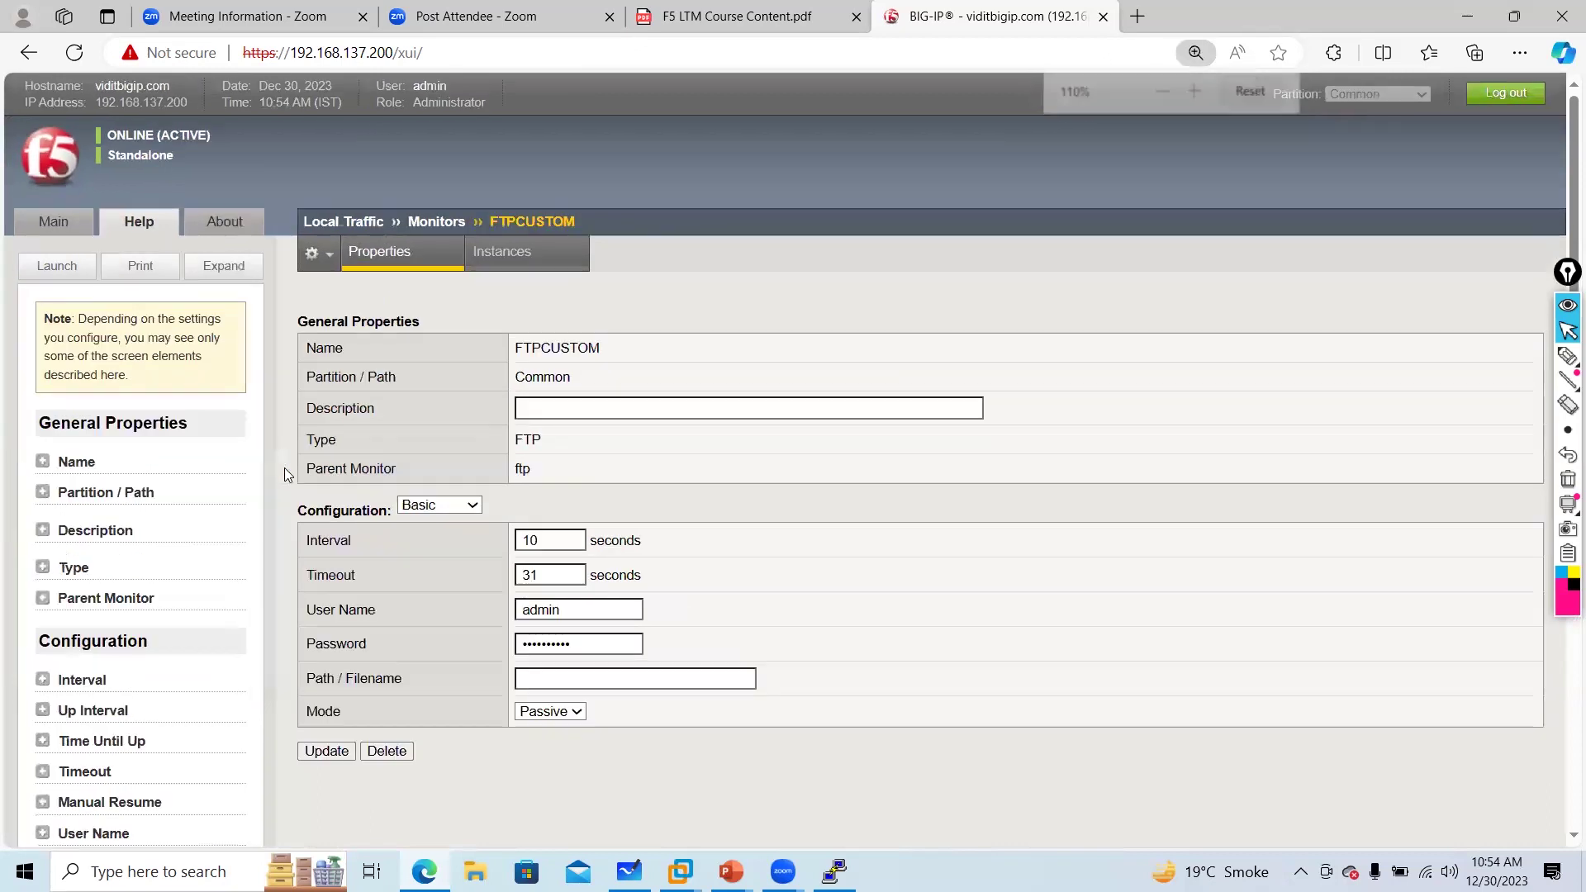
left_click(698, 671)
left_click(779, 563)
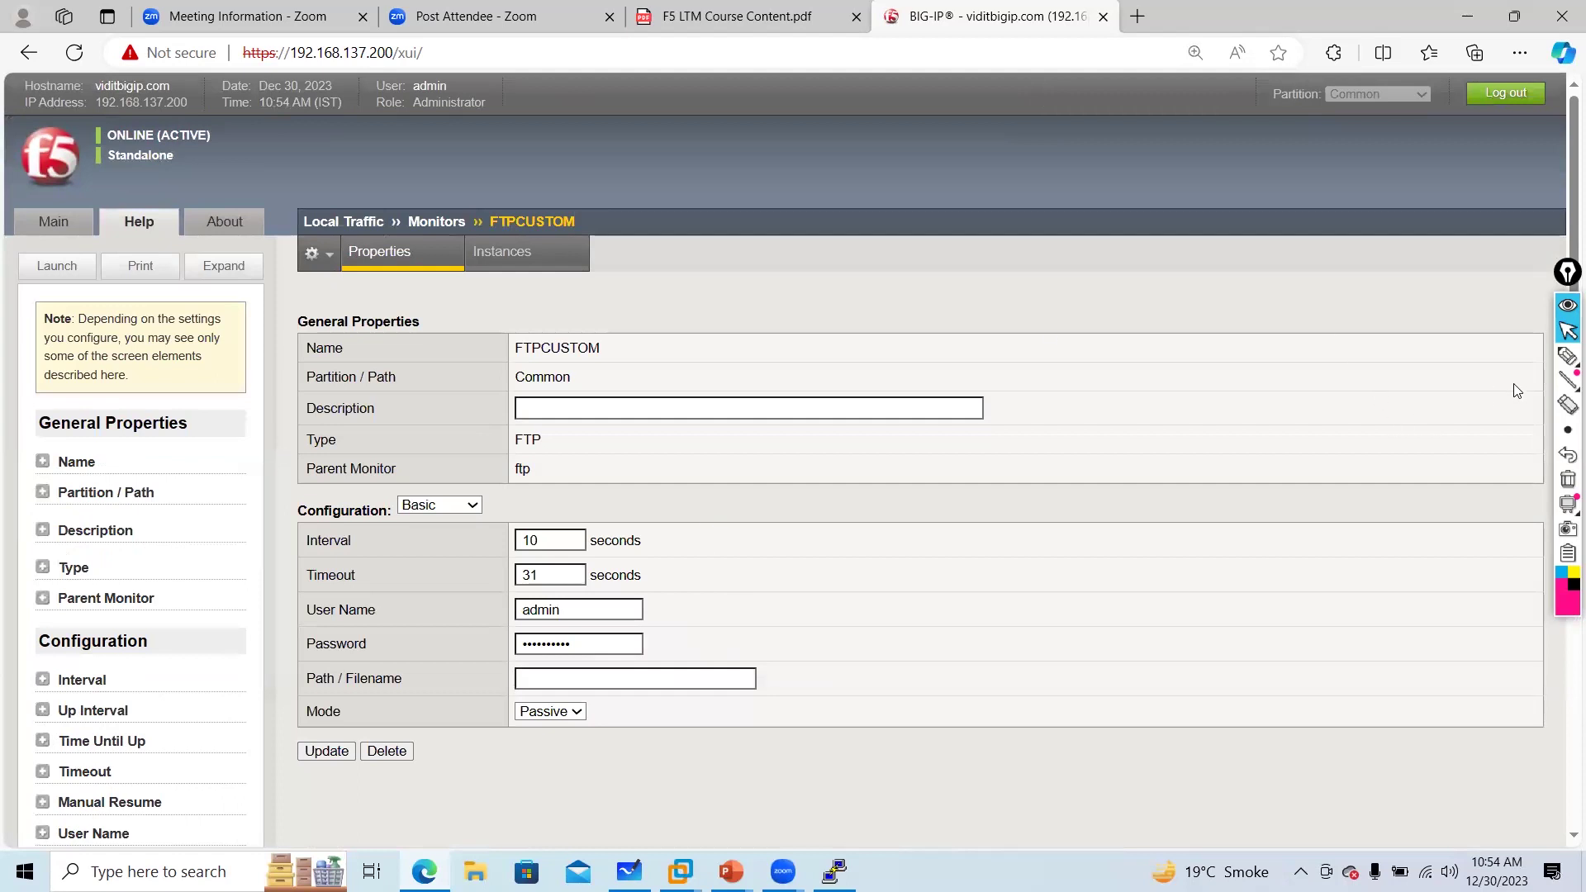
Annotate the Timeout–Mode rows with 'Port 20 = Active' and 'Port 21', then return to Main.
left_click(1564, 355)
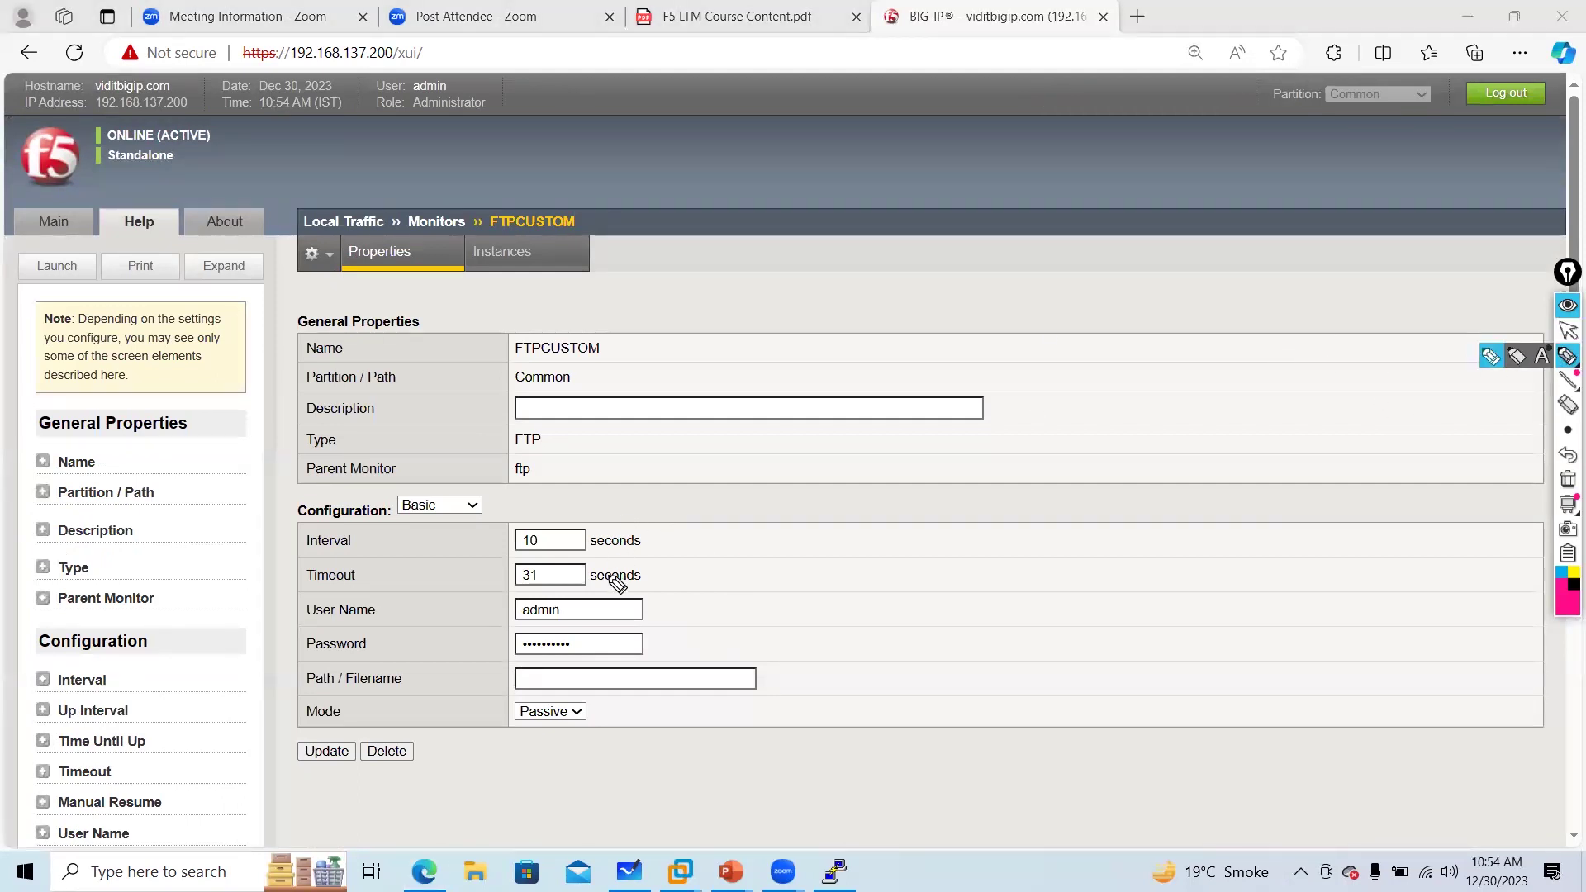
mouse_move(640, 579)
left_mouse_down()
mouse_move(671, 665)
mouse_move(808, 709)
mouse_move(793, 727)
left_mouse_up()
mouse_move(468, 685)
left_mouse_down()
mouse_move(490, 683)
mouse_move(462, 712)
left_mouse_up()
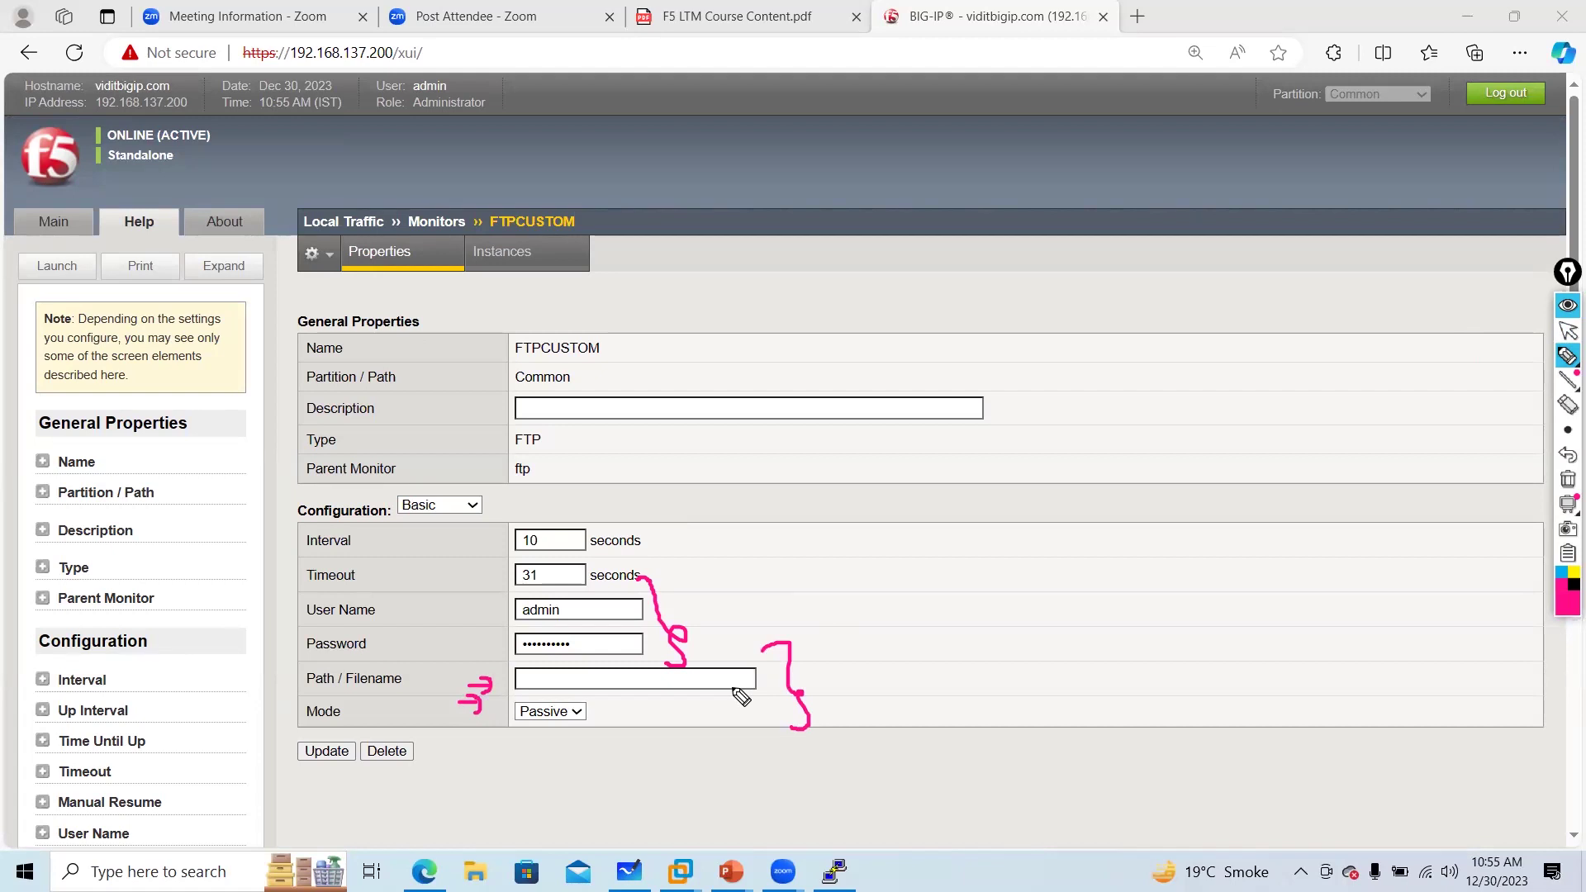
mouse_move(912, 535)
left_mouse_down()
mouse_move(912, 549)
mouse_move(938, 507)
mouse_move(959, 531)
mouse_move(983, 512)
mouse_move(1052, 538)
left_mouse_up()
mouse_move(910, 592)
left_mouse_down()
mouse_move(951, 636)
mouse_move(979, 618)
mouse_move(1008, 631)
left_mouse_up()
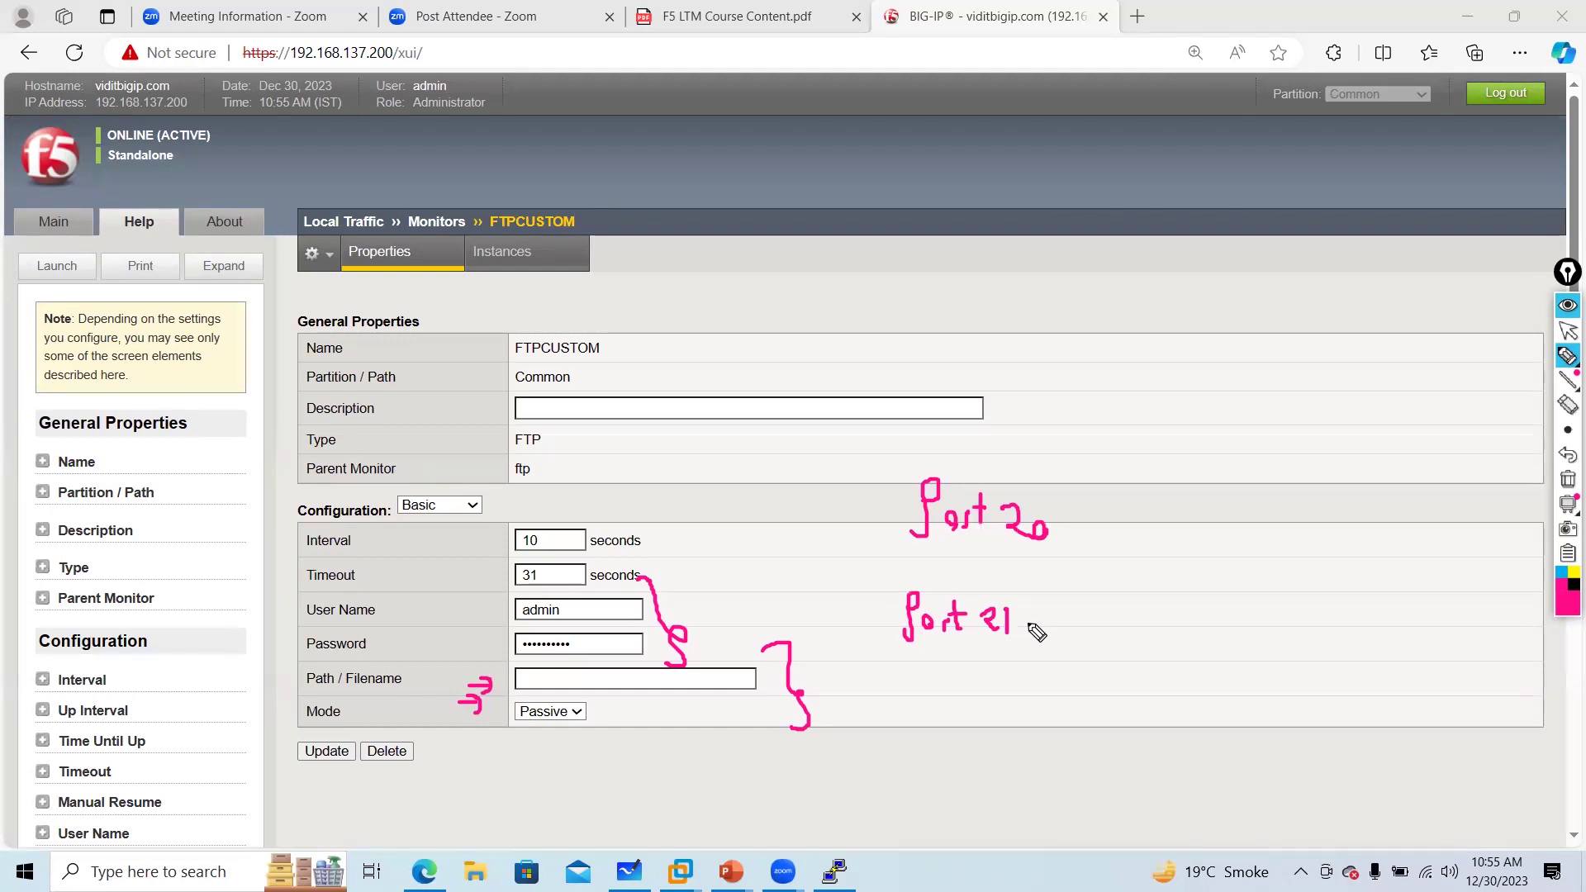
mouse_move(1077, 502)
left_mouse_down()
mouse_move(1211, 492)
mouse_move(1248, 516)
mouse_move(1228, 489)
left_mouse_up()
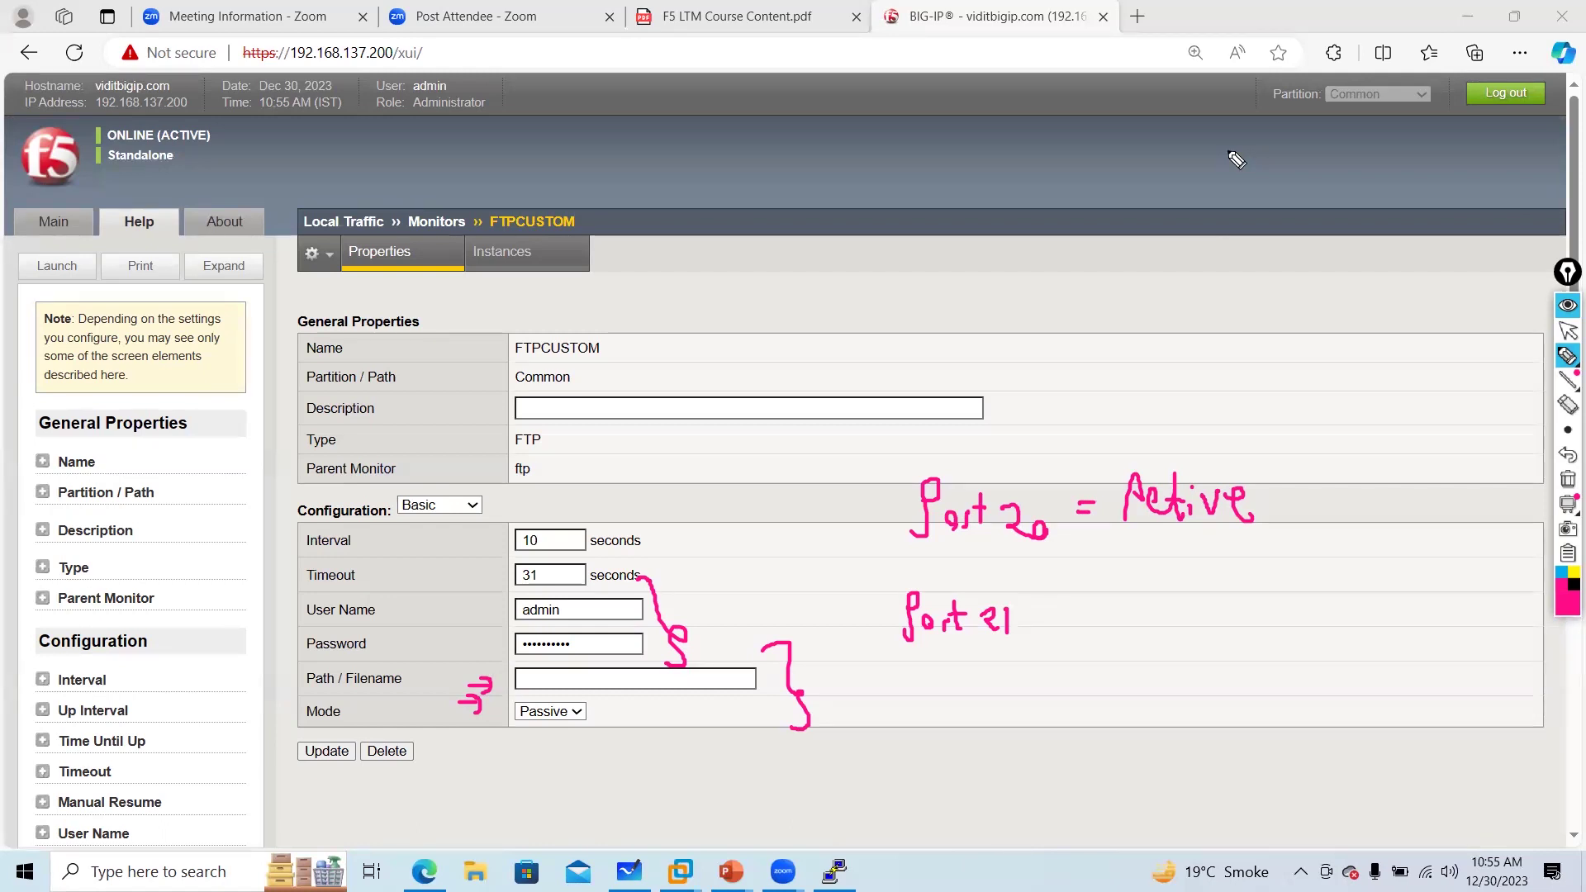
left_click(1568, 332)
left_click(88, 228)
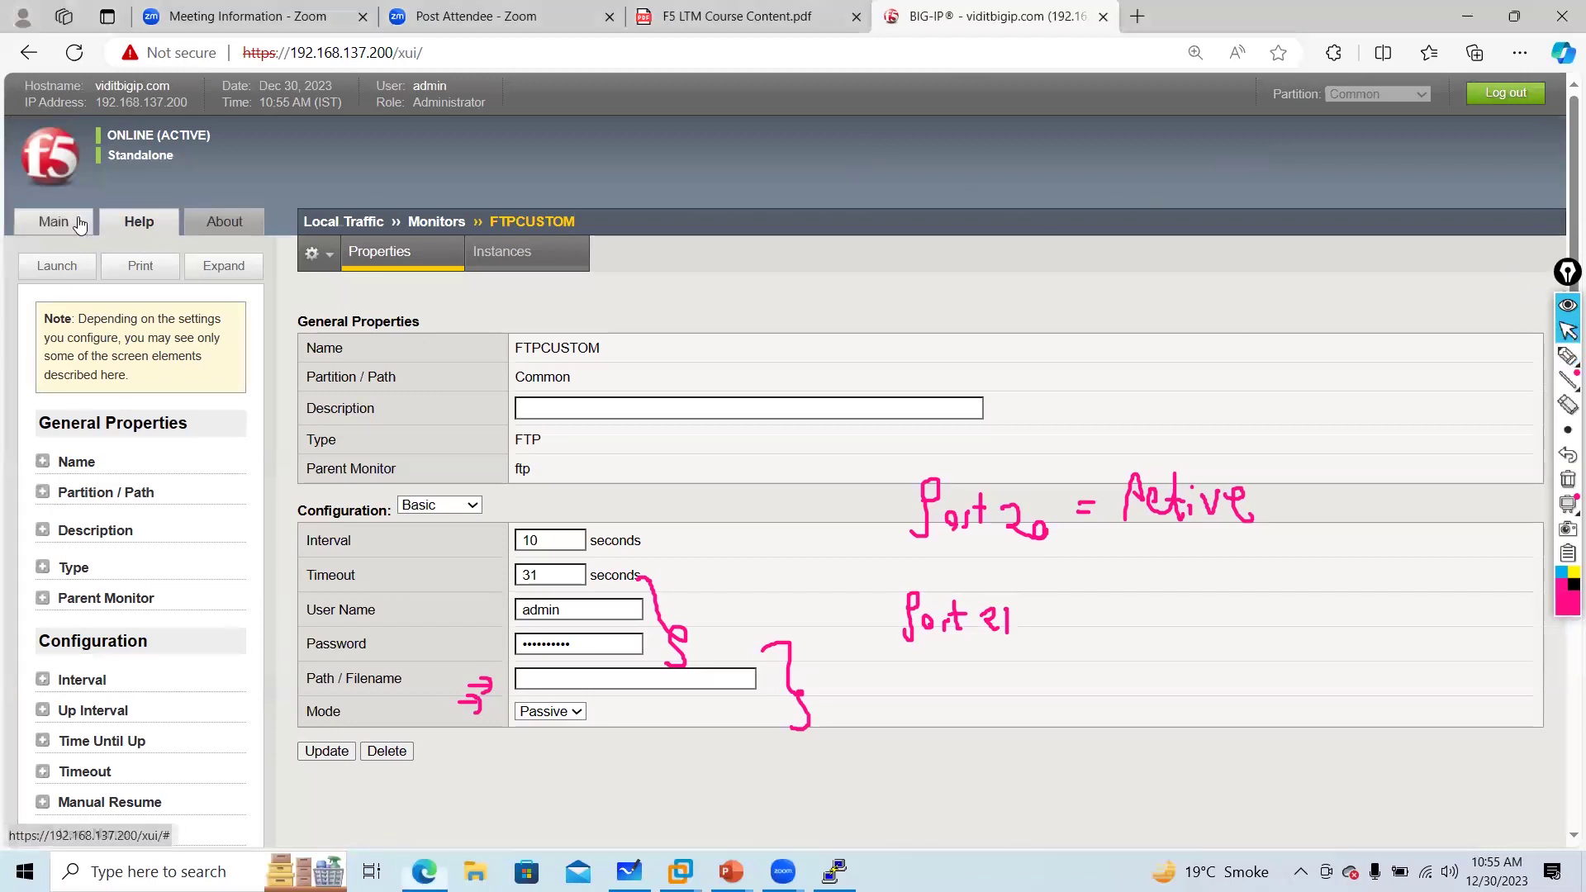